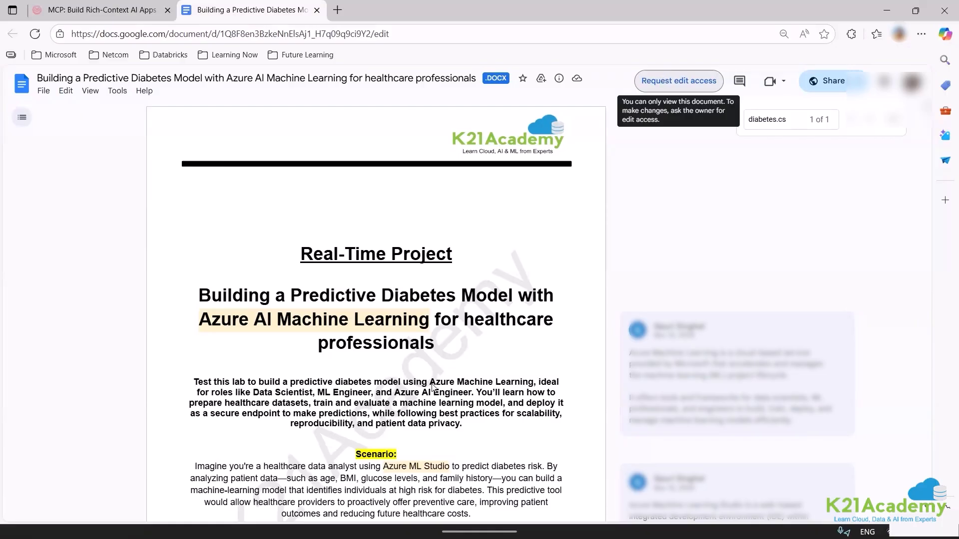
Switch to the diabetes-ml folder in File Explorer and open the diabetes data file in Excel.
mouse_move(309, 517)
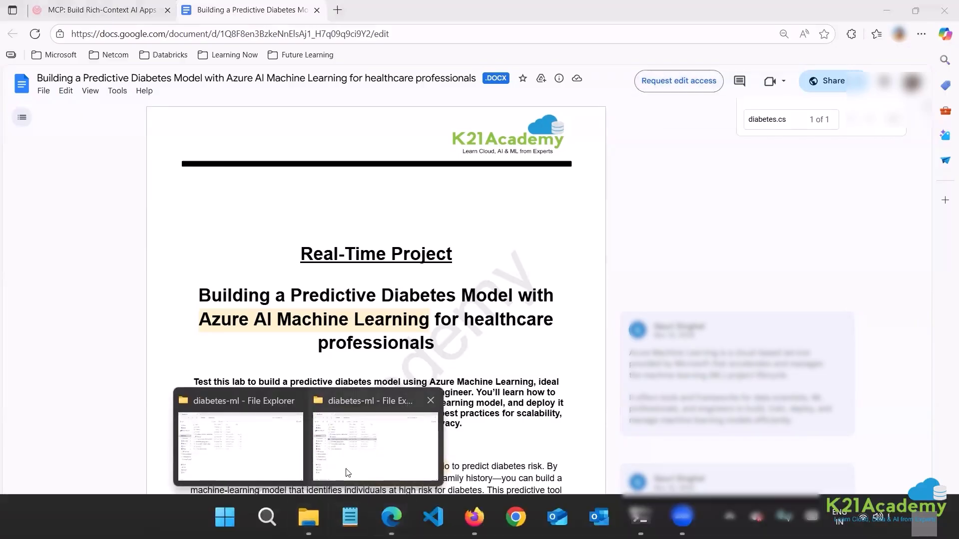
left_click(344, 467)
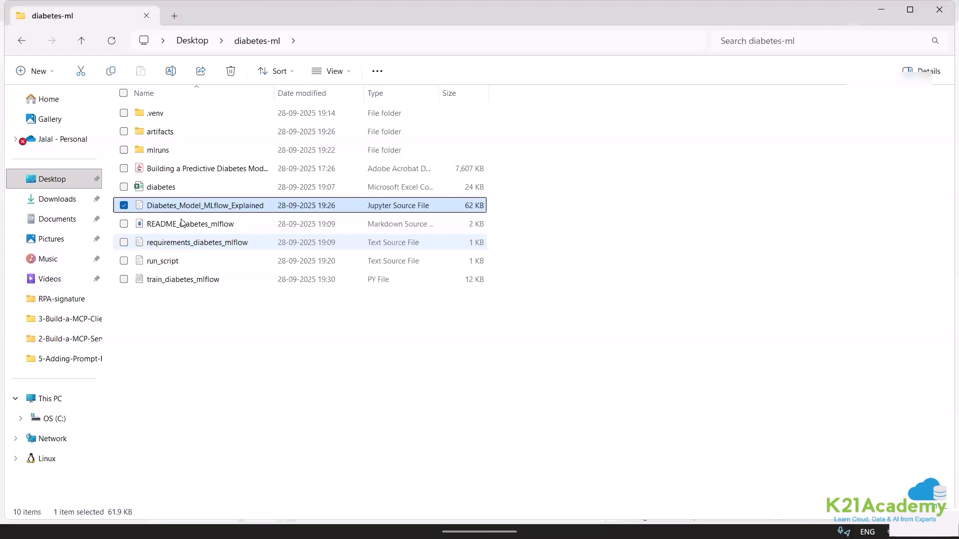
double_click(156, 186)
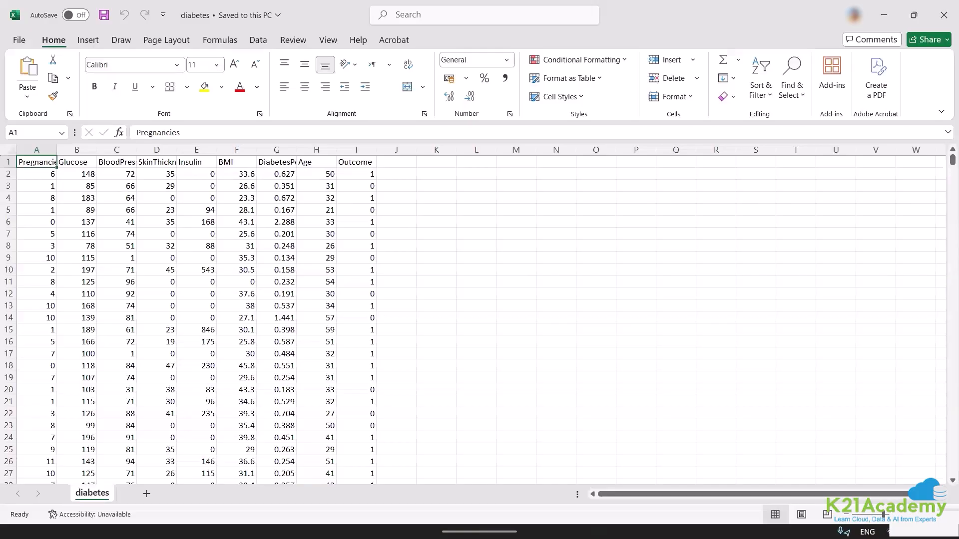
Fit columns A to E and column G to their contents so the full headers can be read.
double_click(56, 151)
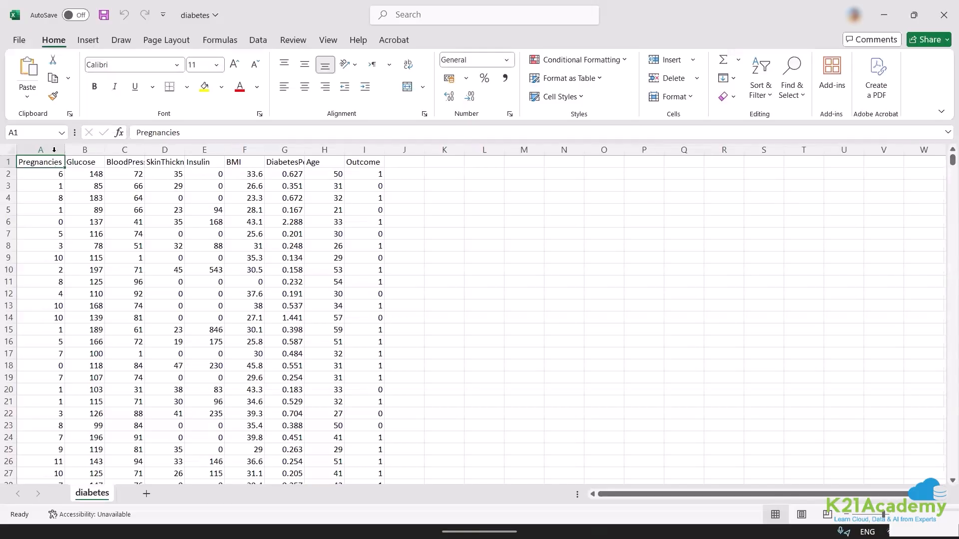
double_click(105, 151)
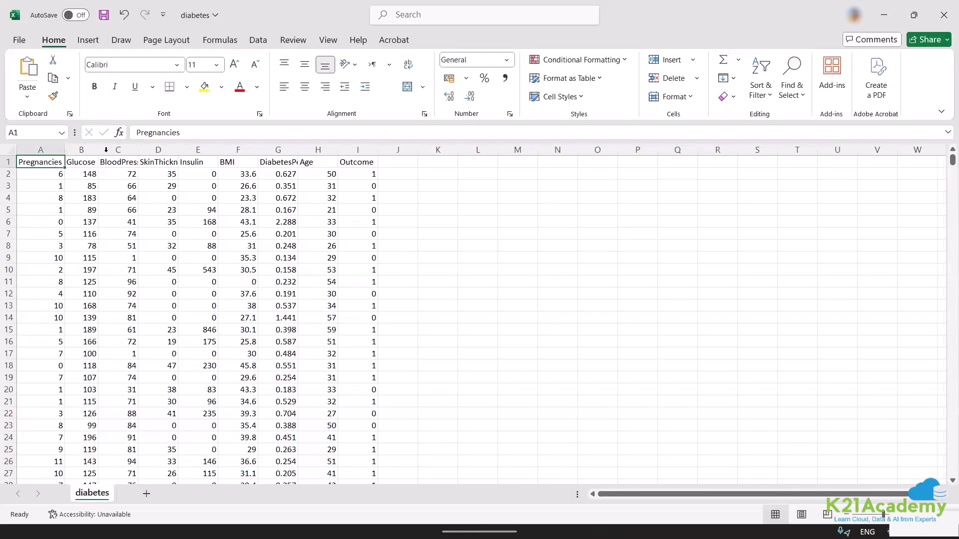
double_click(139, 149)
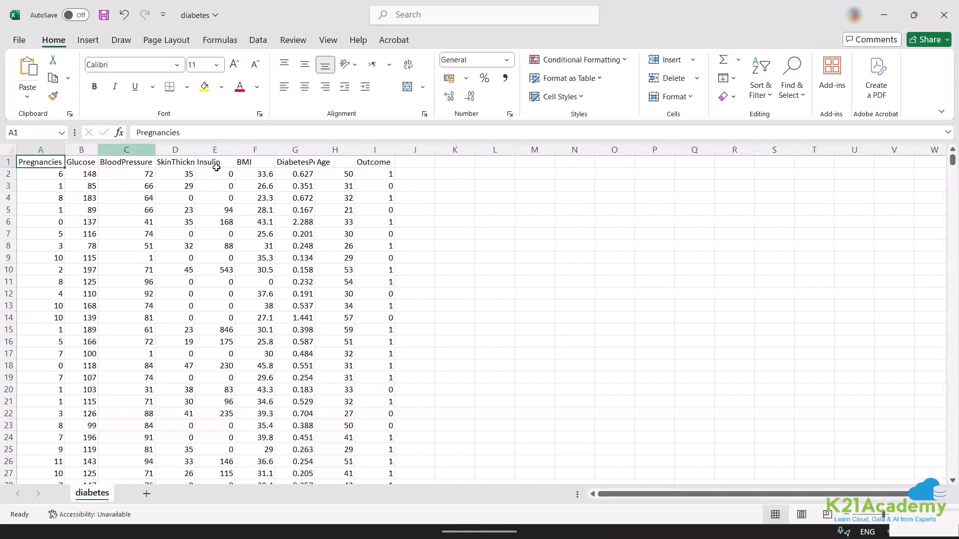
double_click(195, 149)
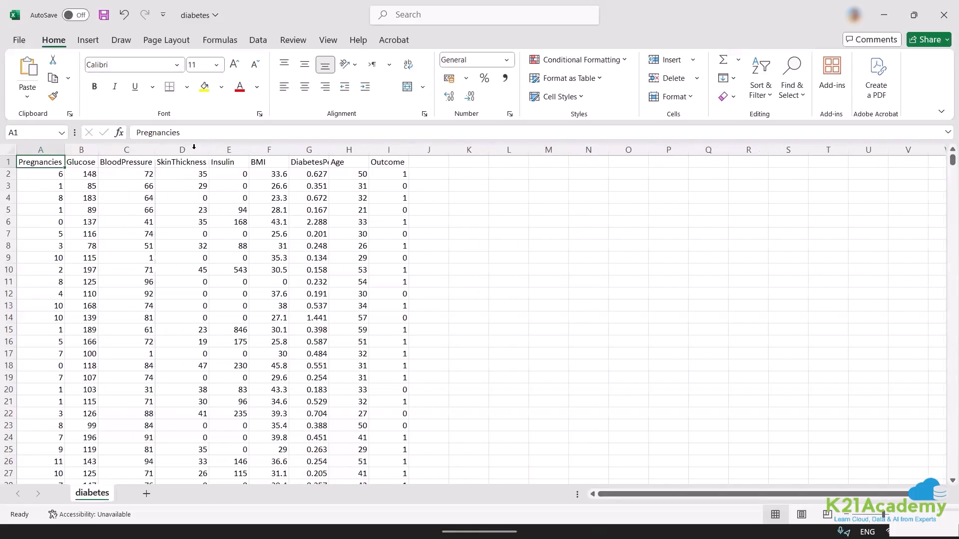
double_click(249, 150)
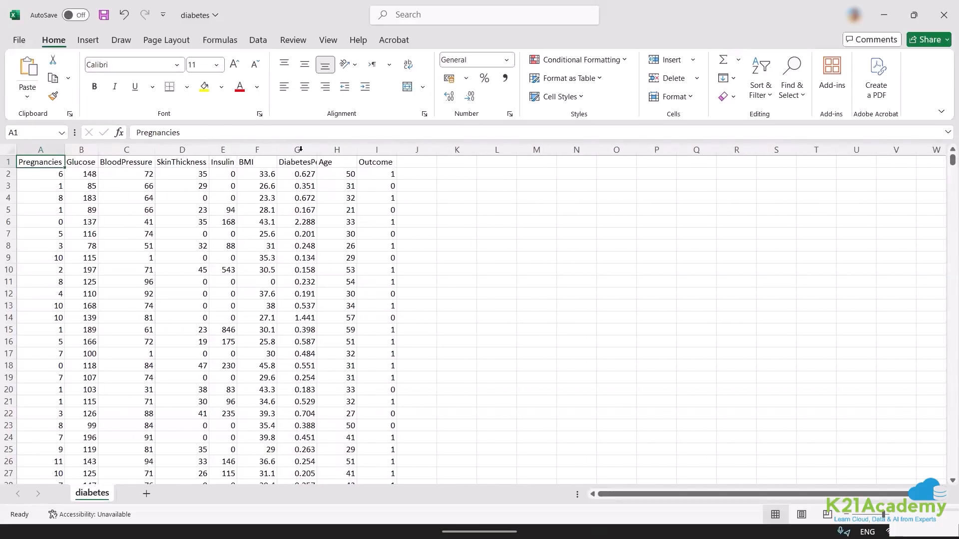
double_click(316, 150)
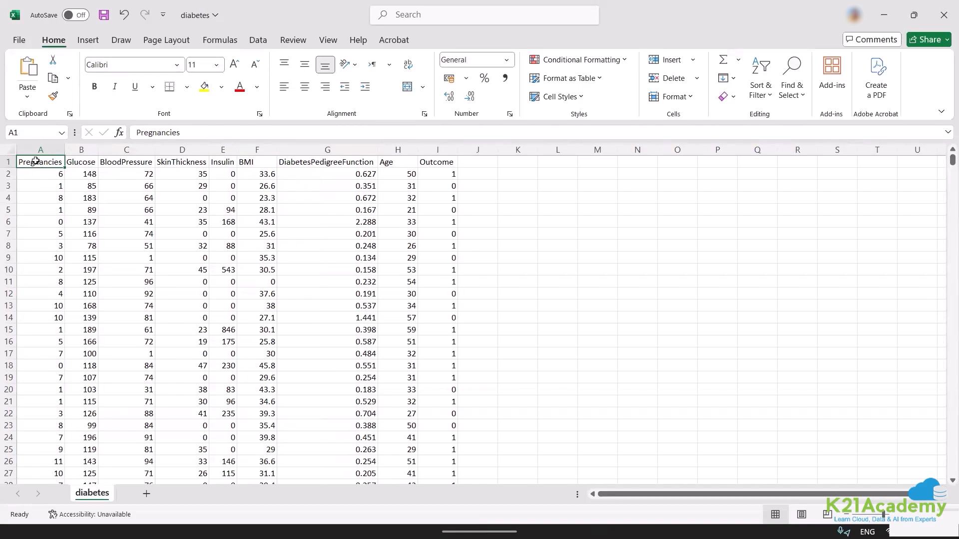
Examine the column headers from Pregnancies to Outcome and the patient records in the rows beneath them.
left_click_drag(36, 161, 447, 163)
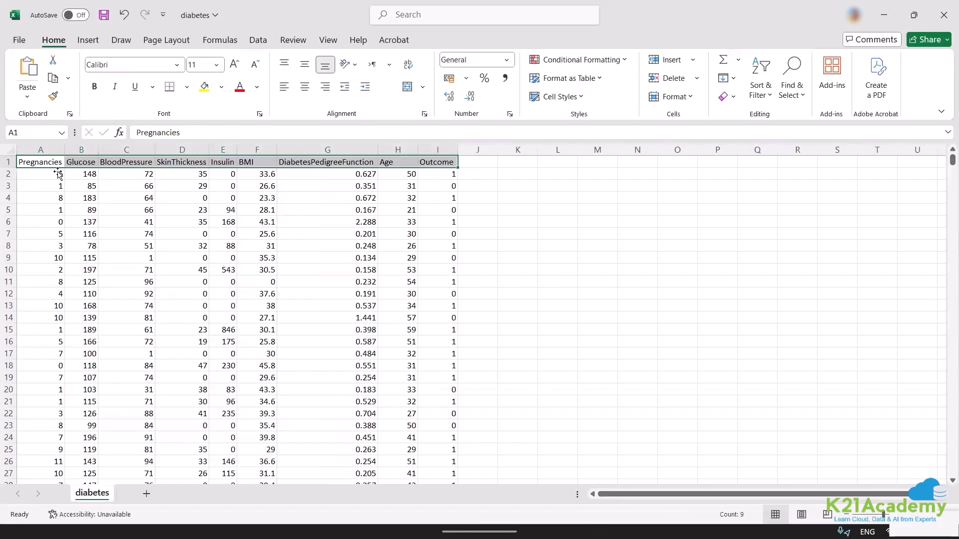
left_click_drag(58, 172, 57, 173)
left_click(79, 161)
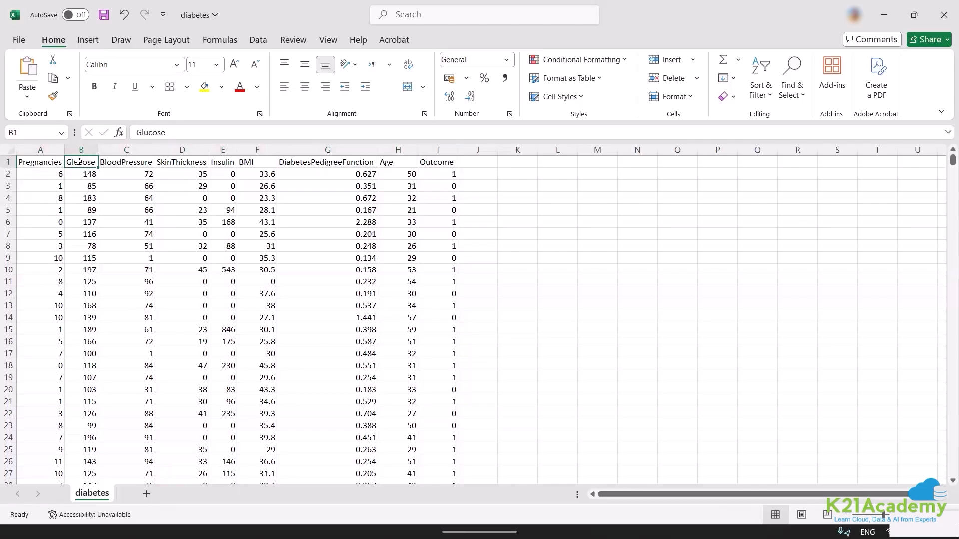
left_click(116, 161)
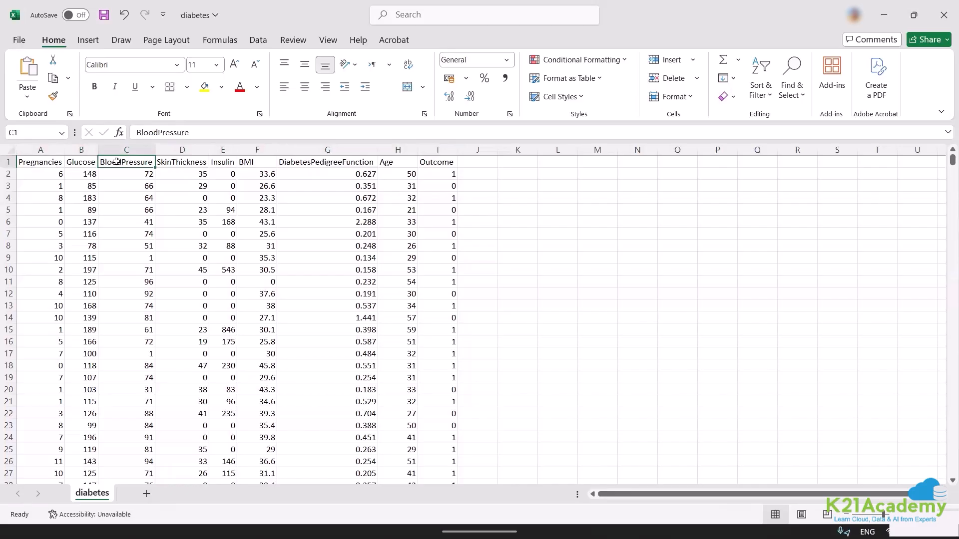
left_click(175, 162)
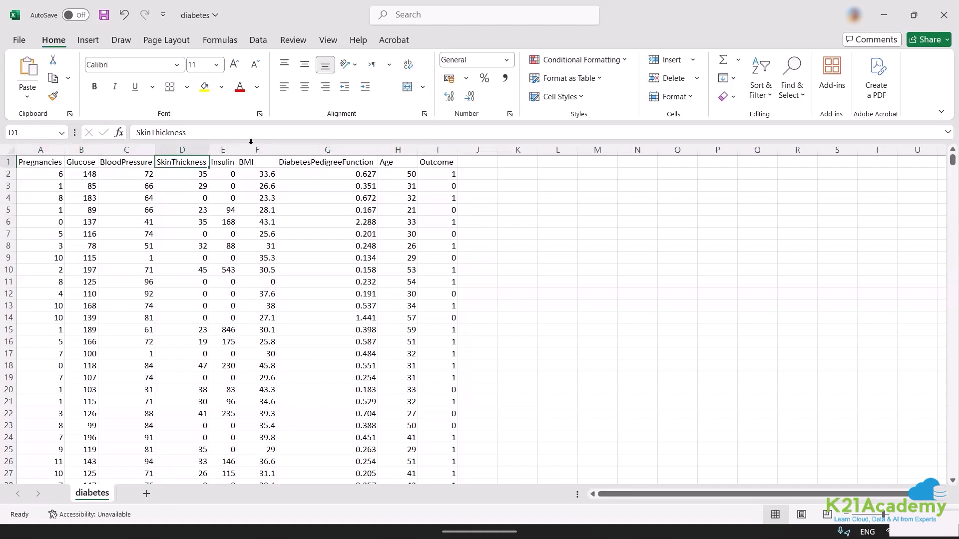
left_click(253, 162)
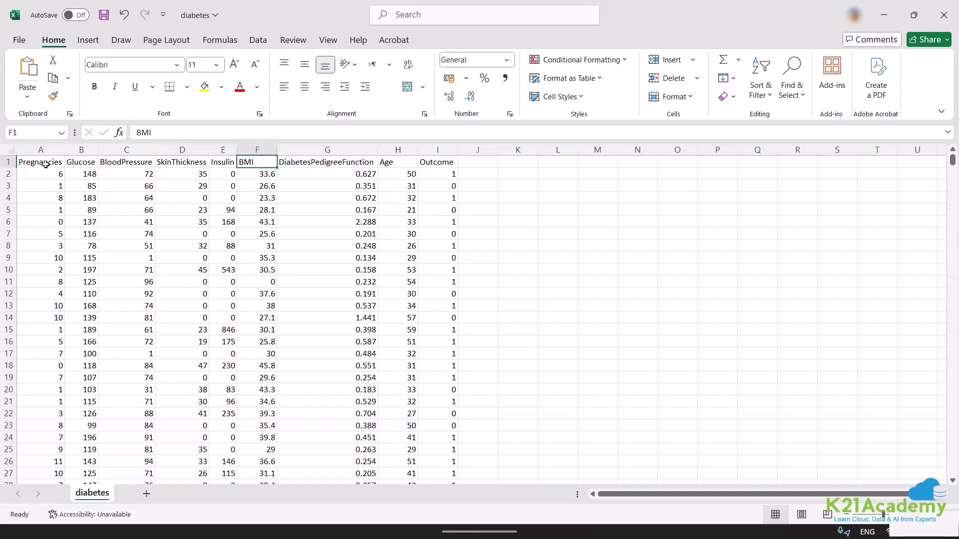
left_click_drag(43, 163, 349, 270)
left_click_drag(547, 383, 467, 372)
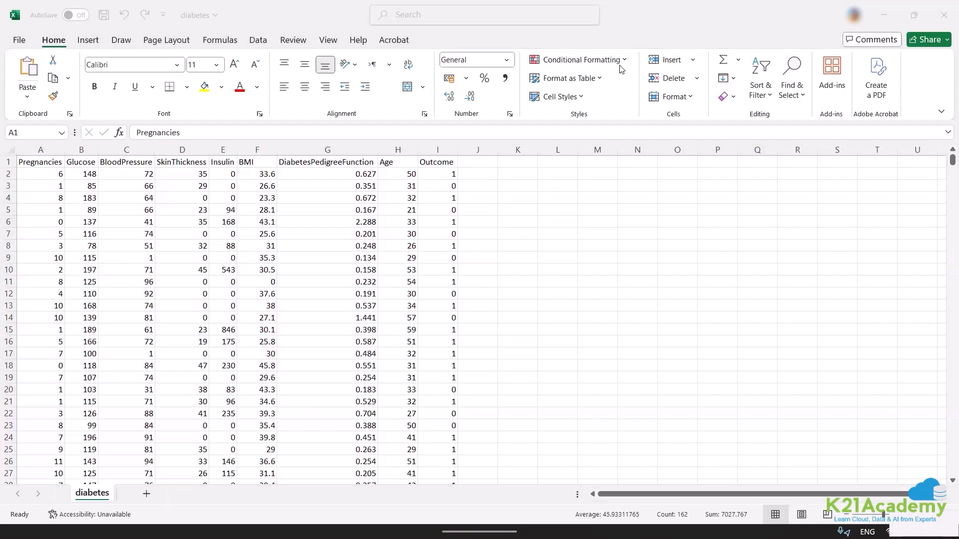
mouse_move(267, 519)
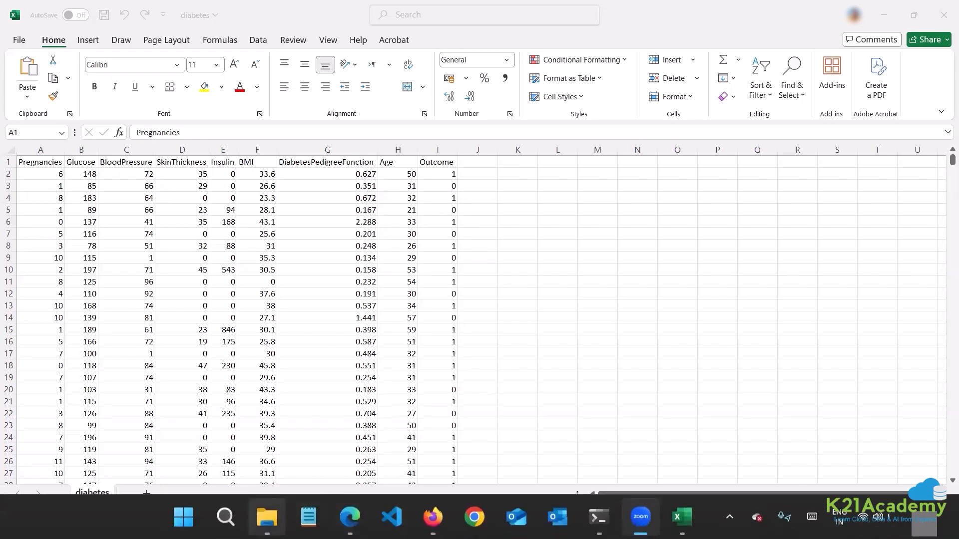
left_click(226, 516)
left_click(50, 160)
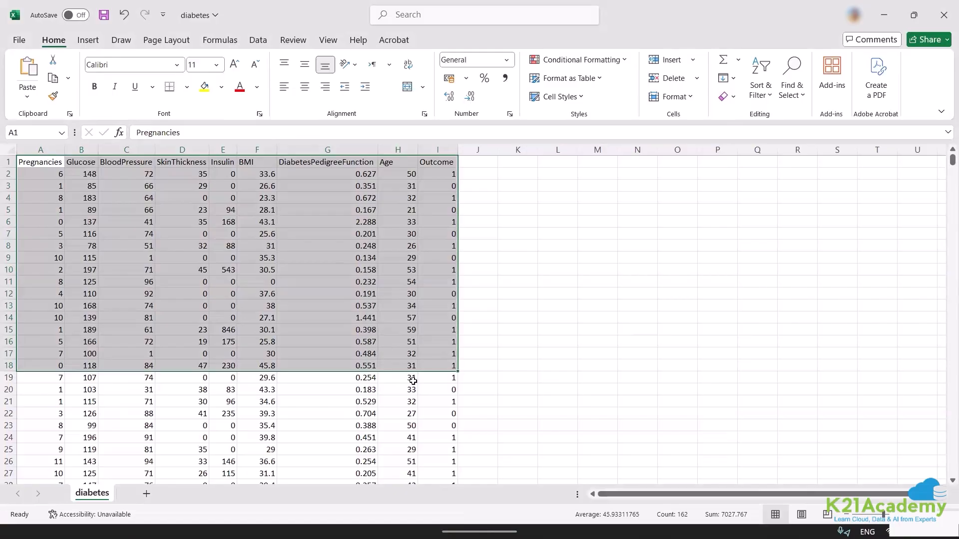
mouse_move(715, 537)
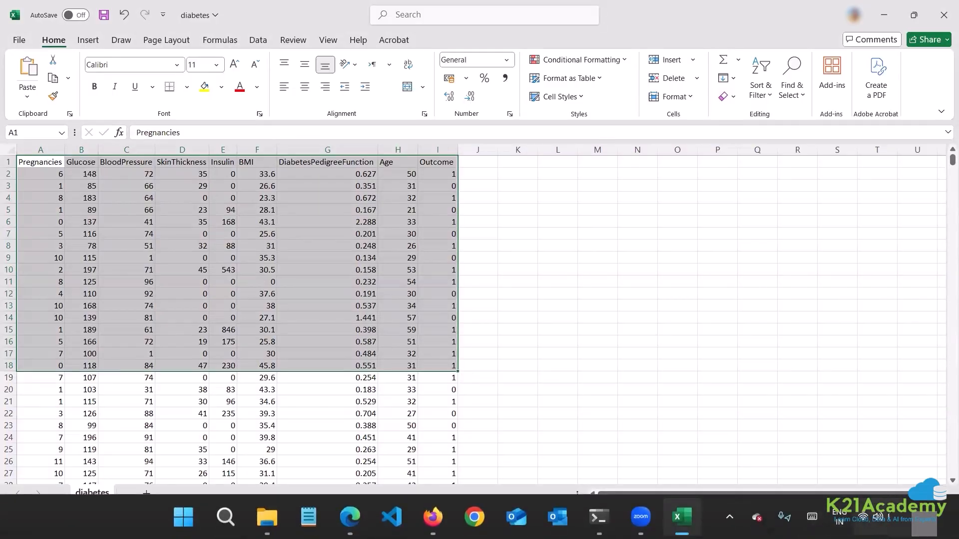
left_click(869, 517)
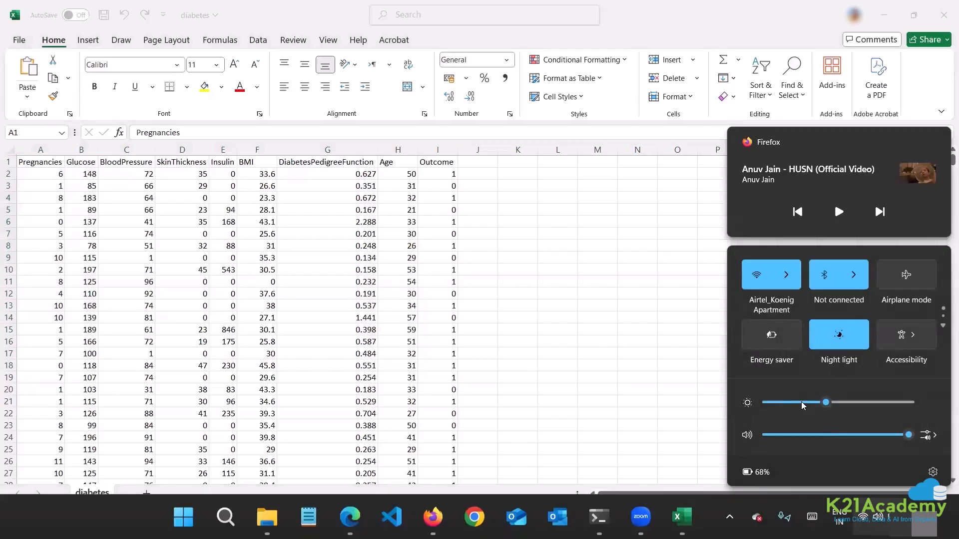
left_click(406, 296)
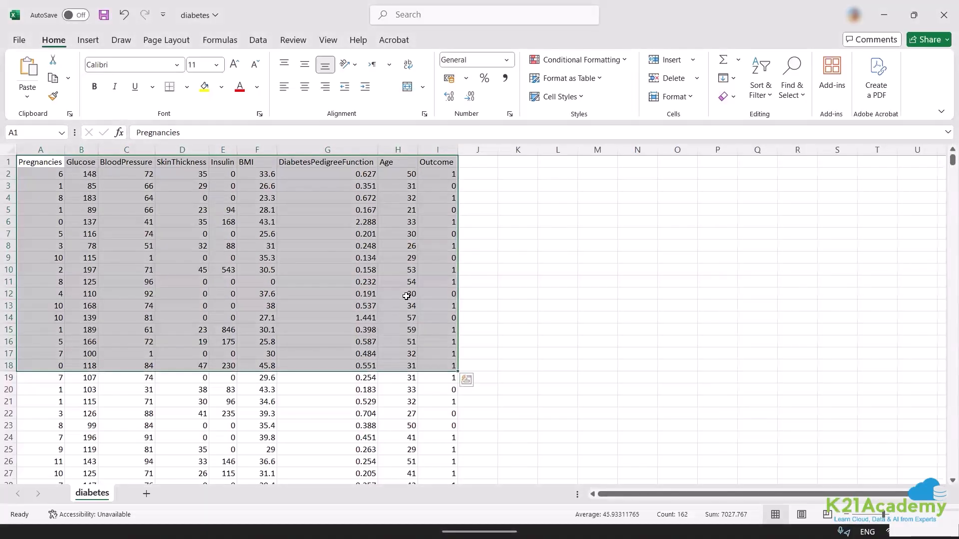
left_click(47, 160)
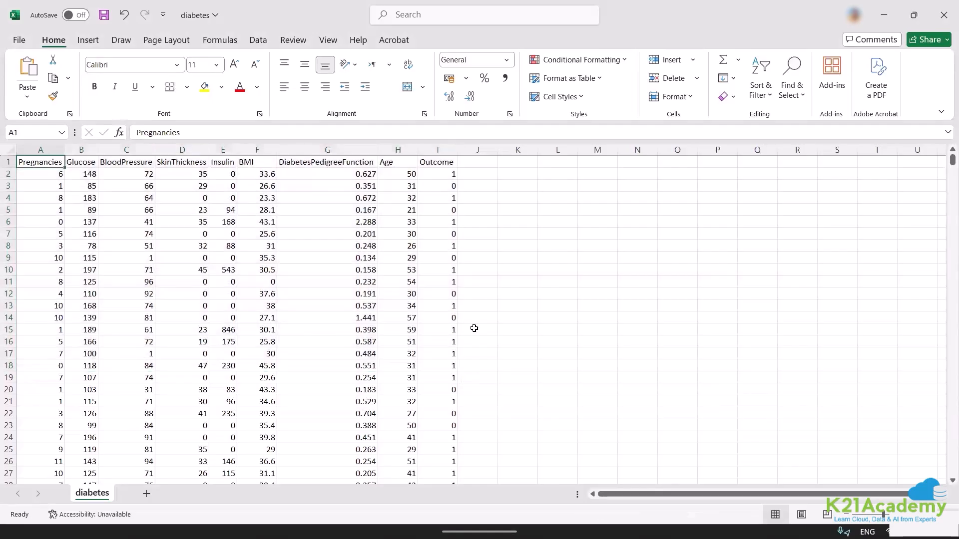
Enter the notes "sheet" in cell L6 and "biuld a ml model" in cell L7.
left_click(575, 230)
left_click(565, 220)
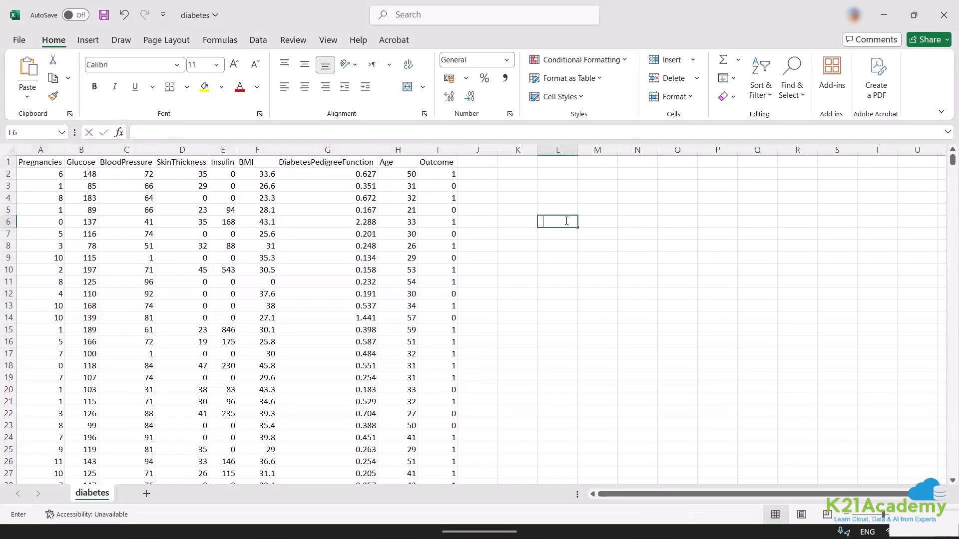
type("sheet")
key("Return")
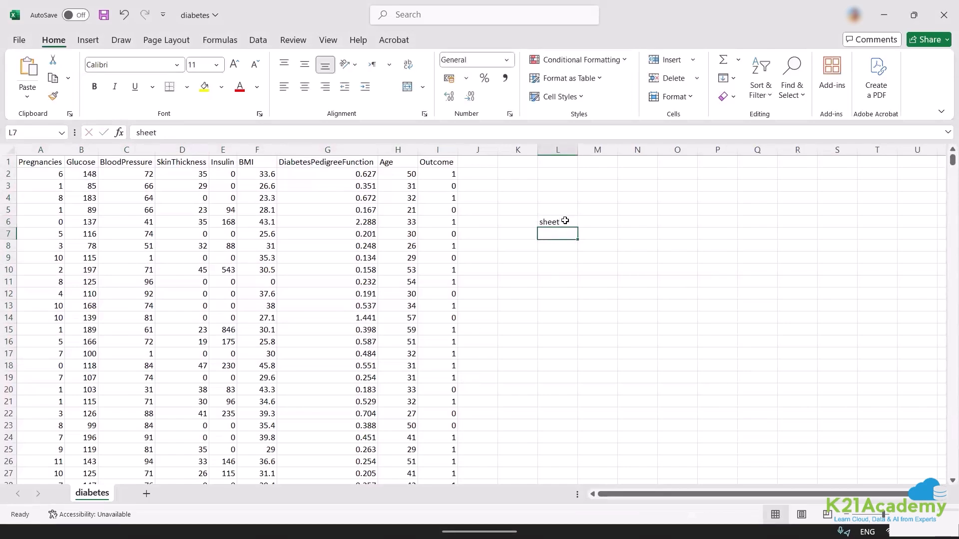
type("biuld")
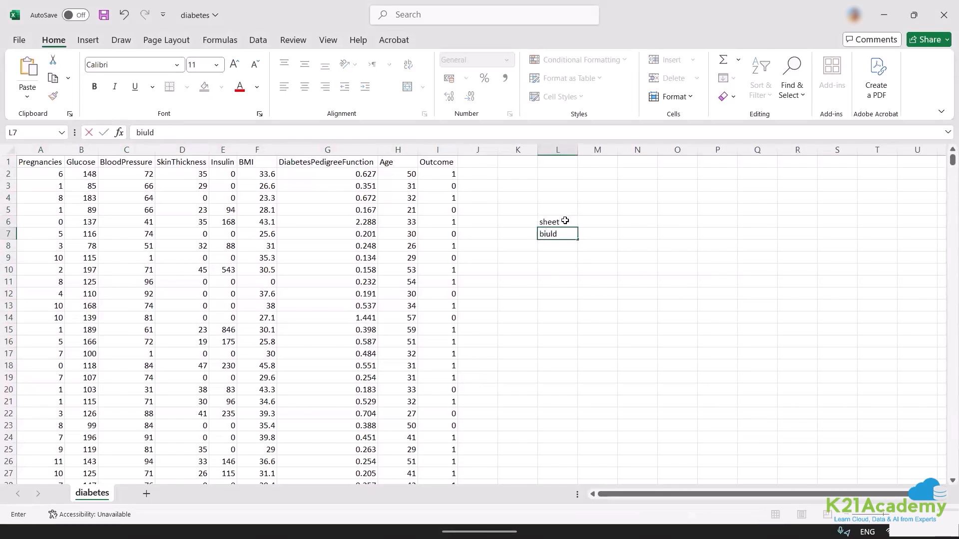
type(" a ml model")
key("Return")
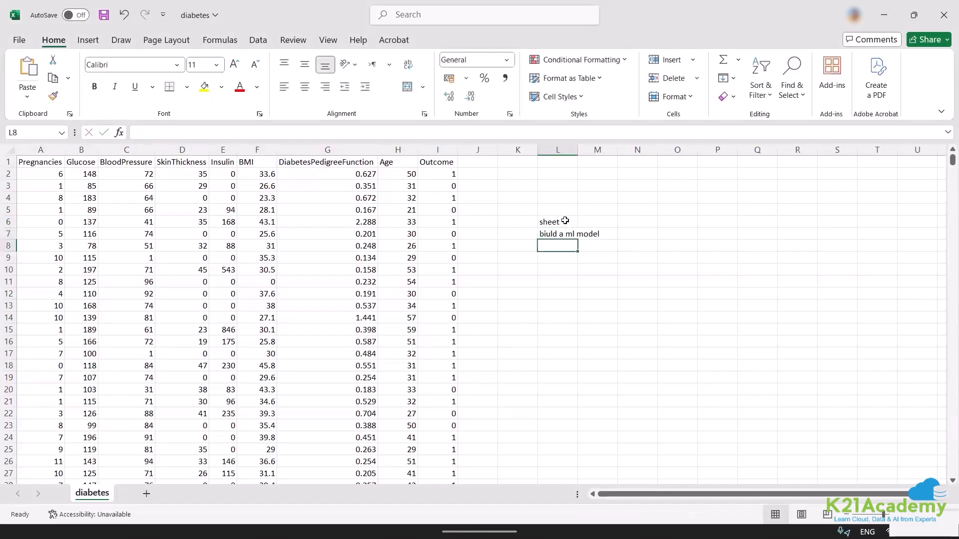
Enter the note "what type of ML model" in cell L9, leaving L8 blank.
key("Return")
type("\\")
key("BackSpace")
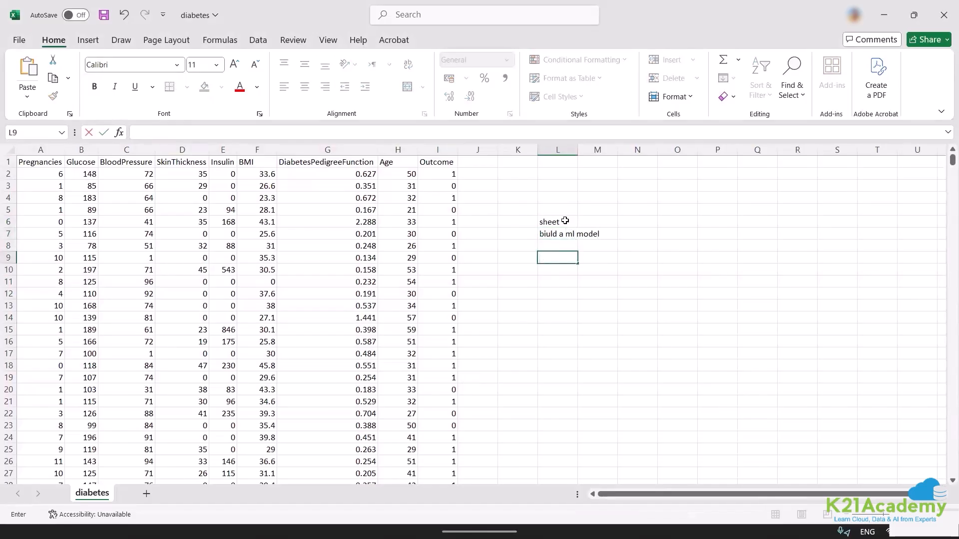
type("what type of ML model")
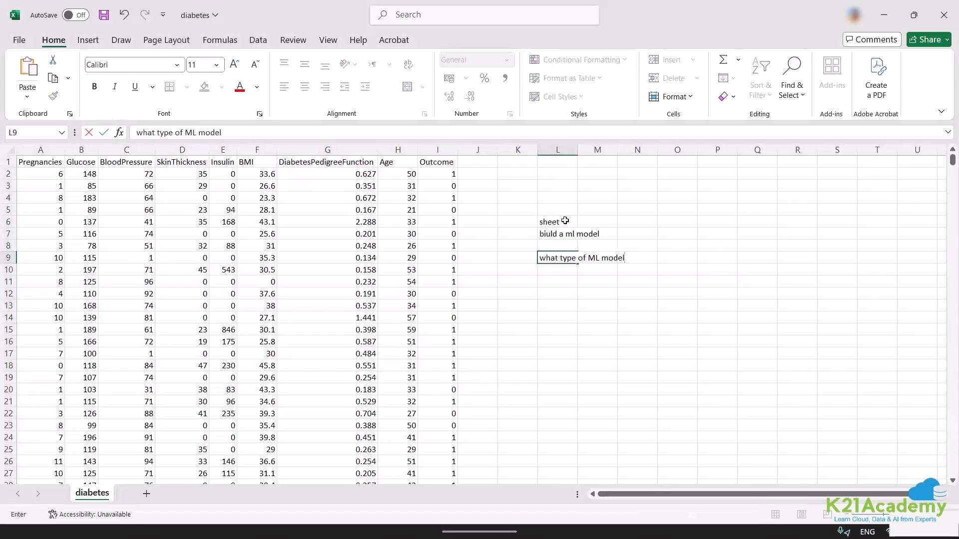
key("Return")
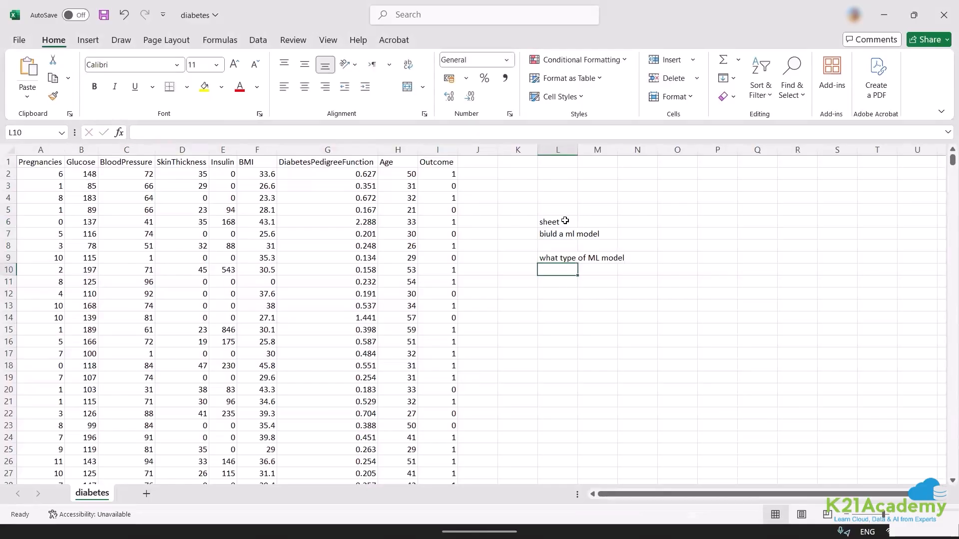
left_click(520, 278)
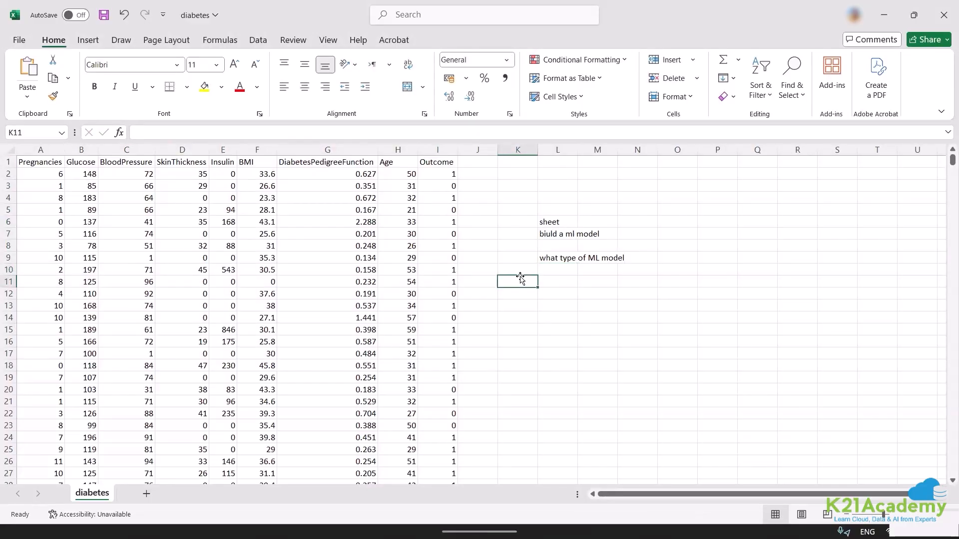
left_click(556, 278)
type("su")
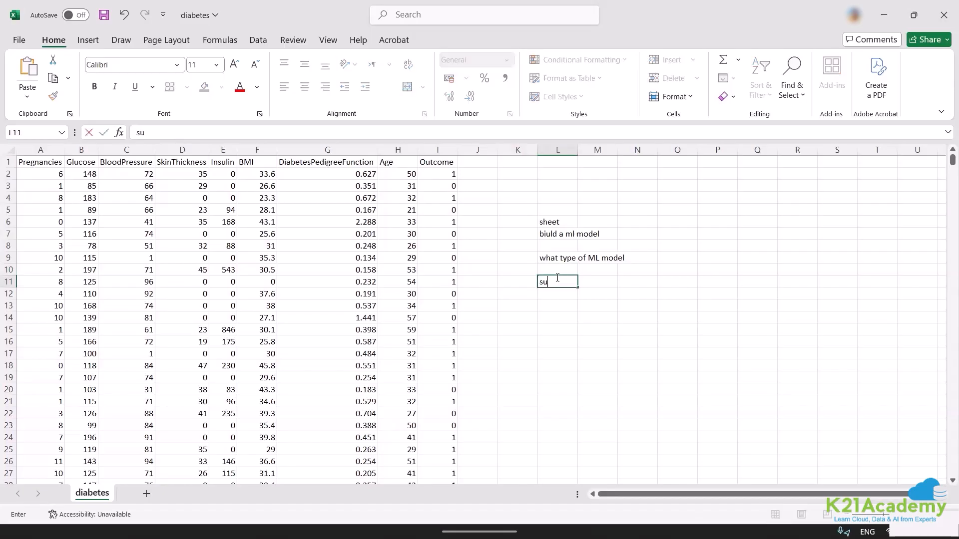
type("pervized")
key("Escape")
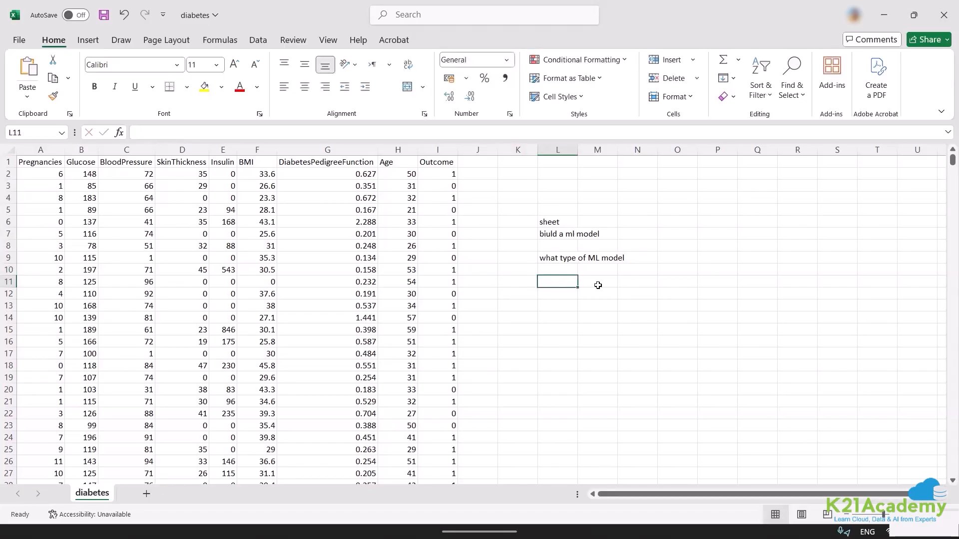
Enter "supervized" in cell L11 as the first ML model type and move to cell M11.
type("su")
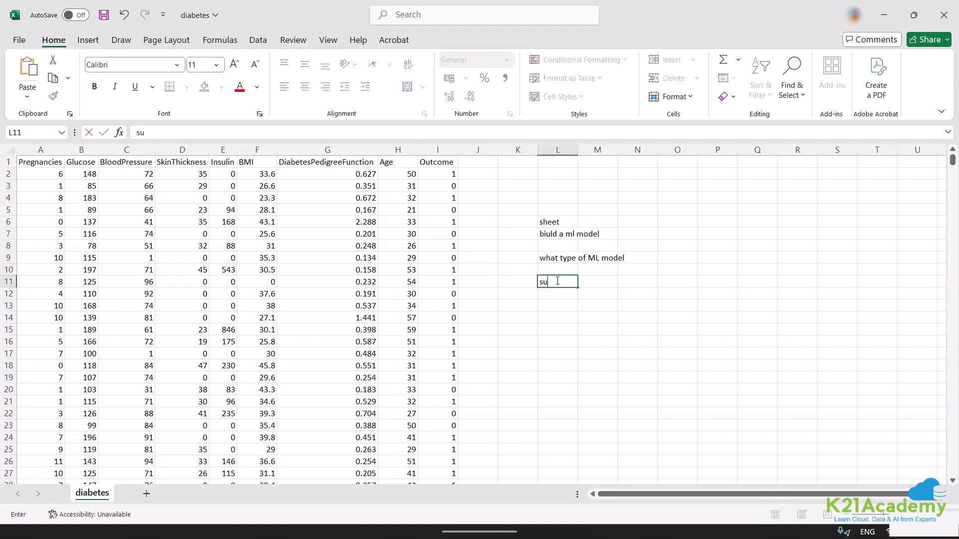
type("pervized")
key("Tab")
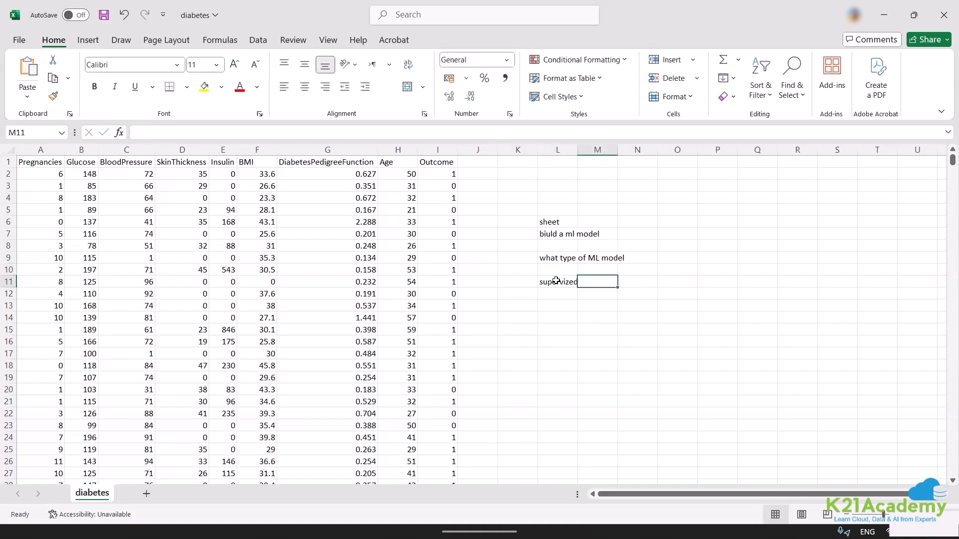
type("unsuperv")
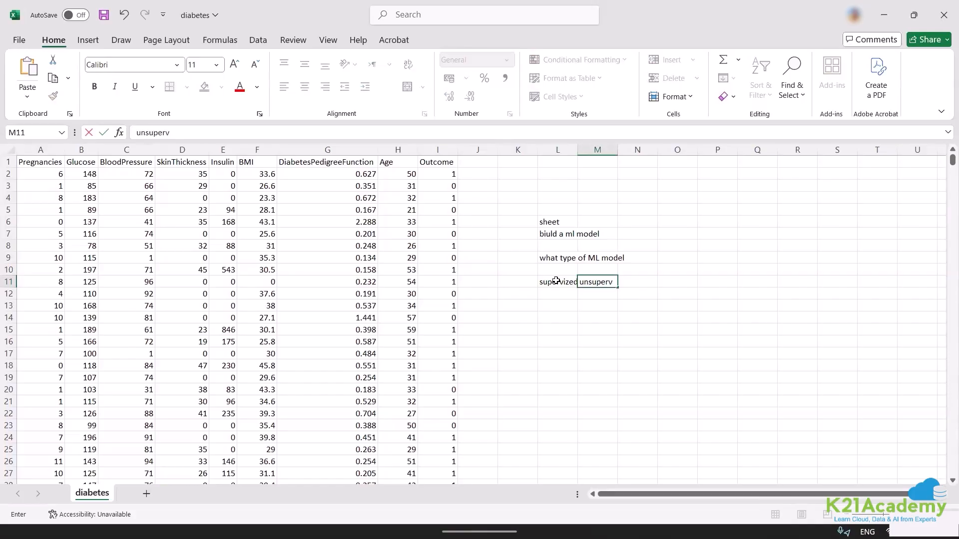
type("ized")
key("Escape")
Fit the width of column L to its contents and enter "unsupervized" in cell M11.
left_click_drag(576, 144, 575, 144)
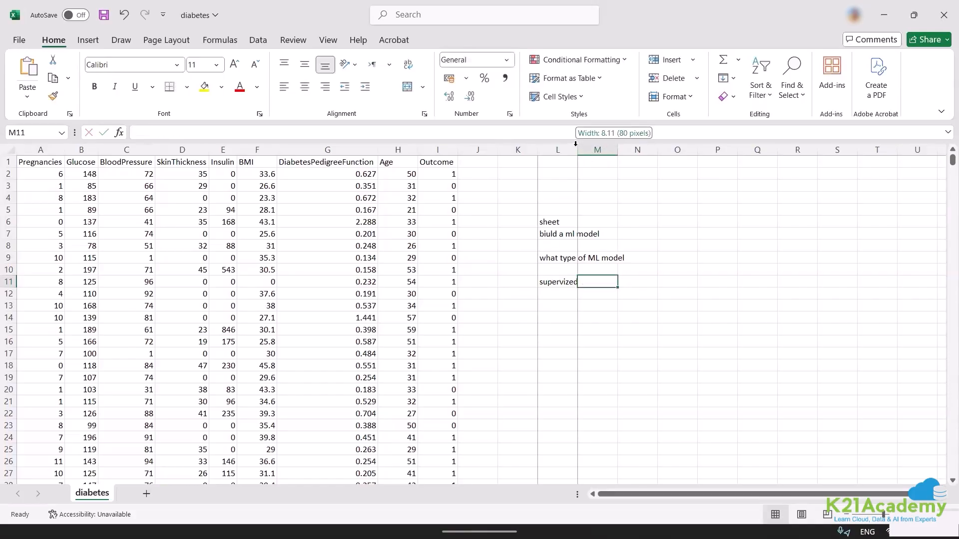
double_click(576, 144)
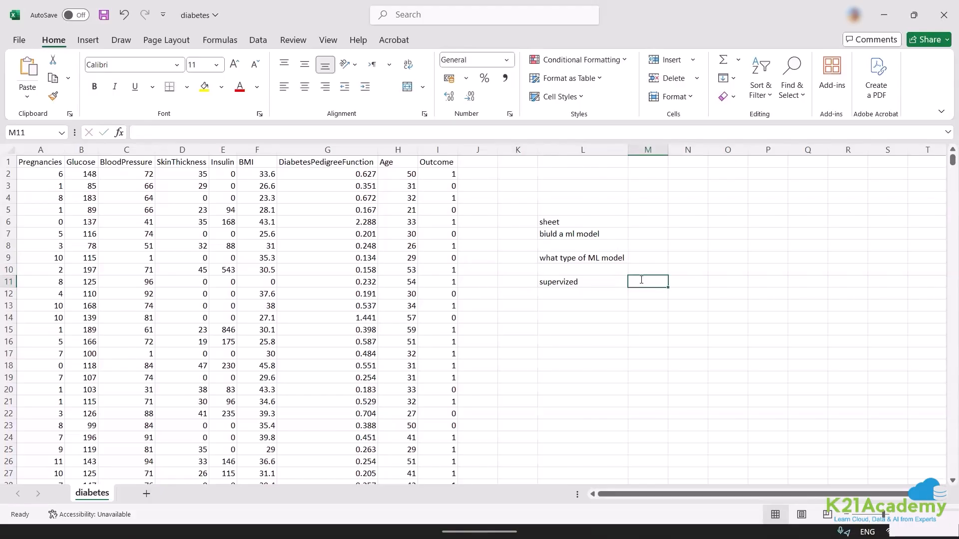
type("unsu")
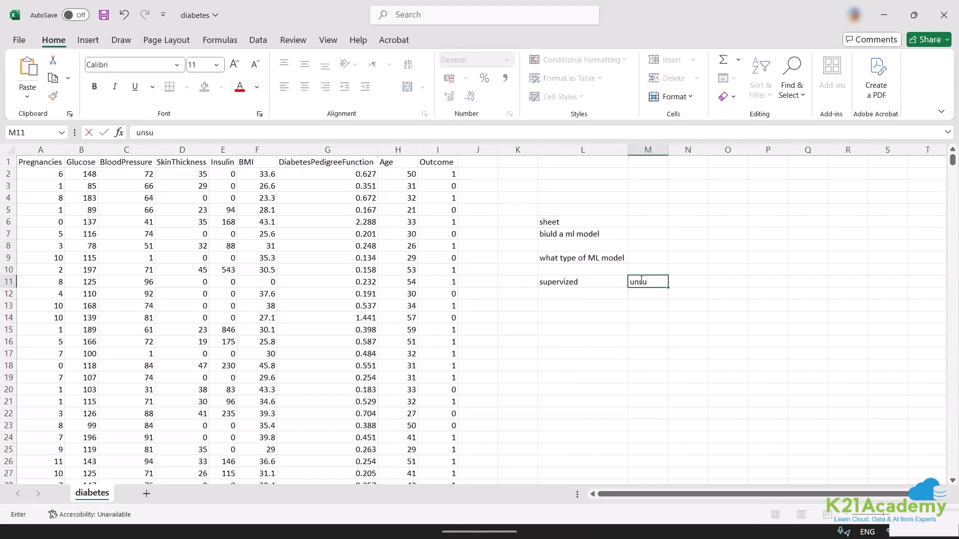
type("pervized")
key("Return")
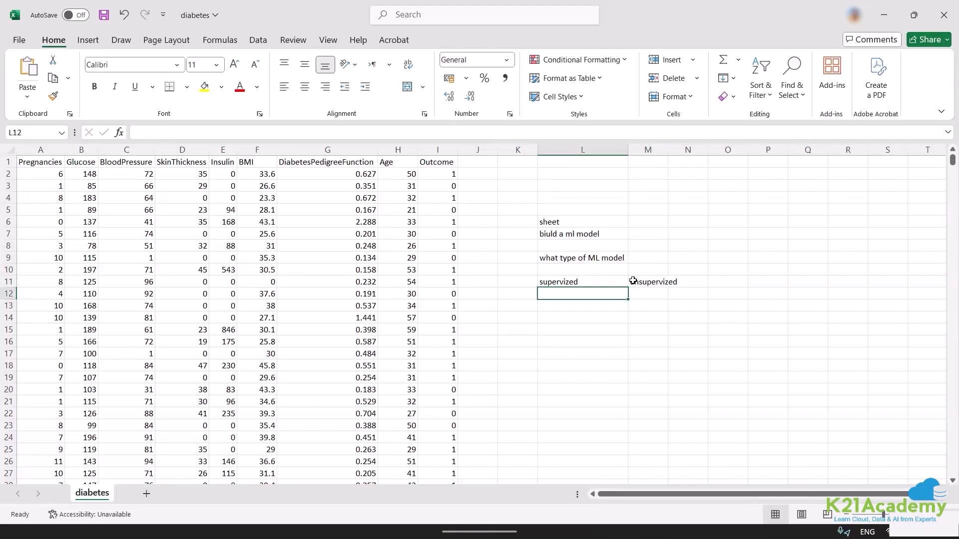
left_click(508, 306)
type("per")
type("so")
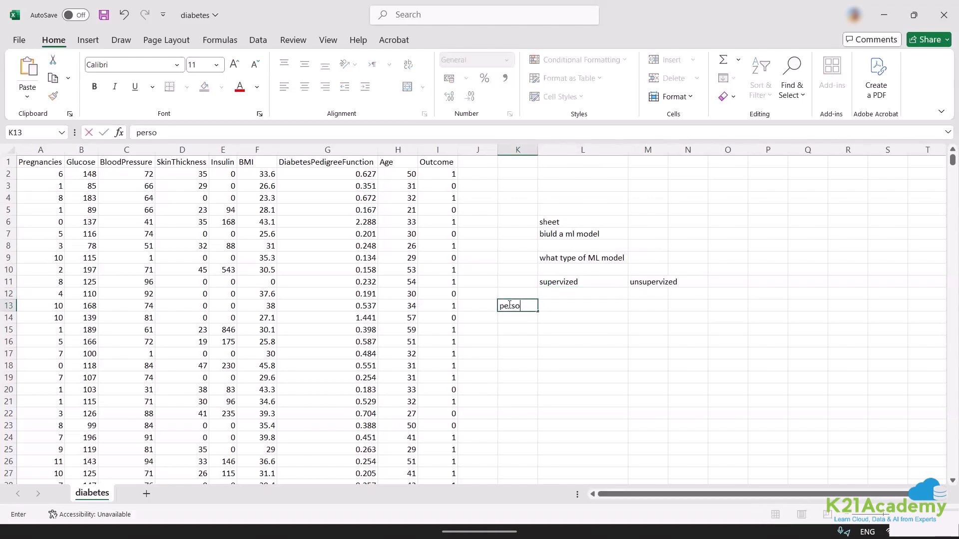
type("m")
key("BackSpace")
type("n")
key("Escape")
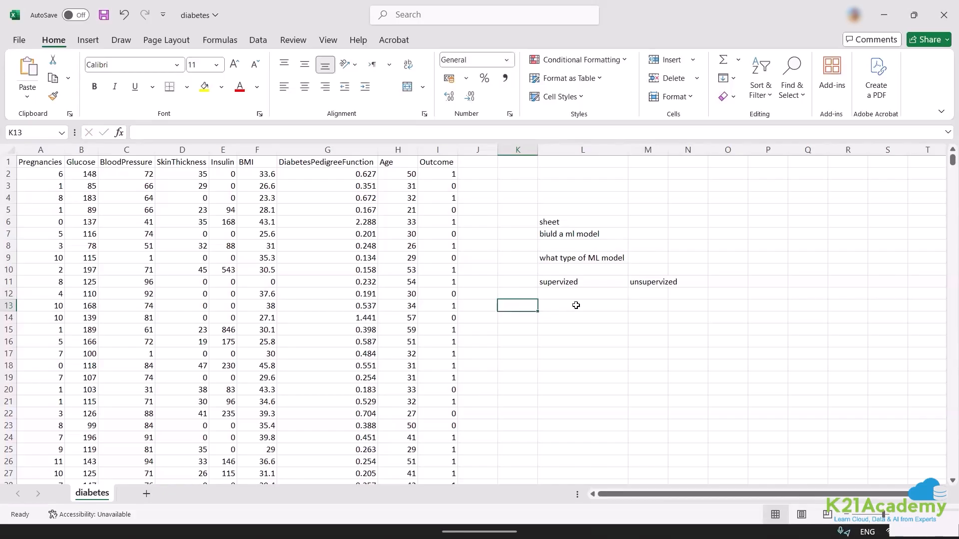
Enter "person" in K13, "yes" in L13 and "no" in M13, and fit the width of column M to its contents.
type("person")
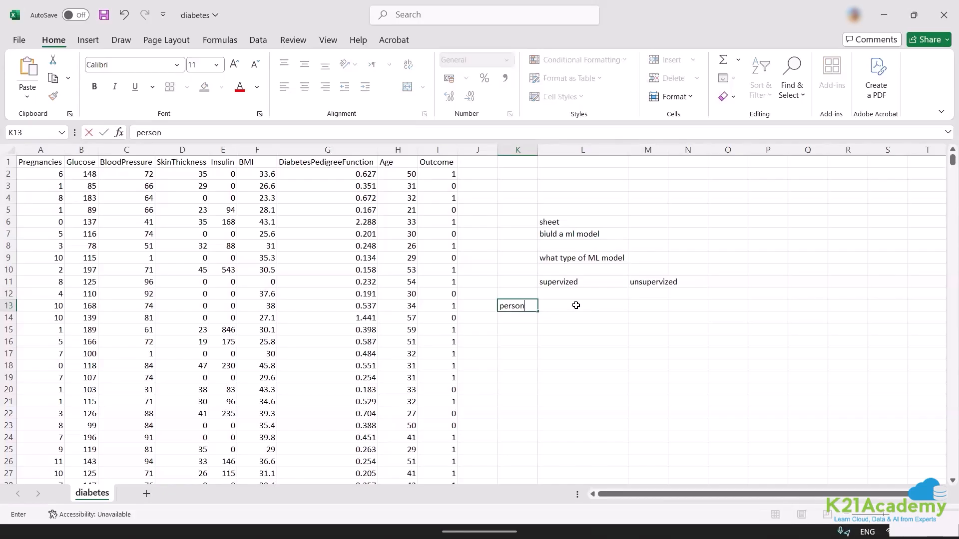
left_click(576, 305)
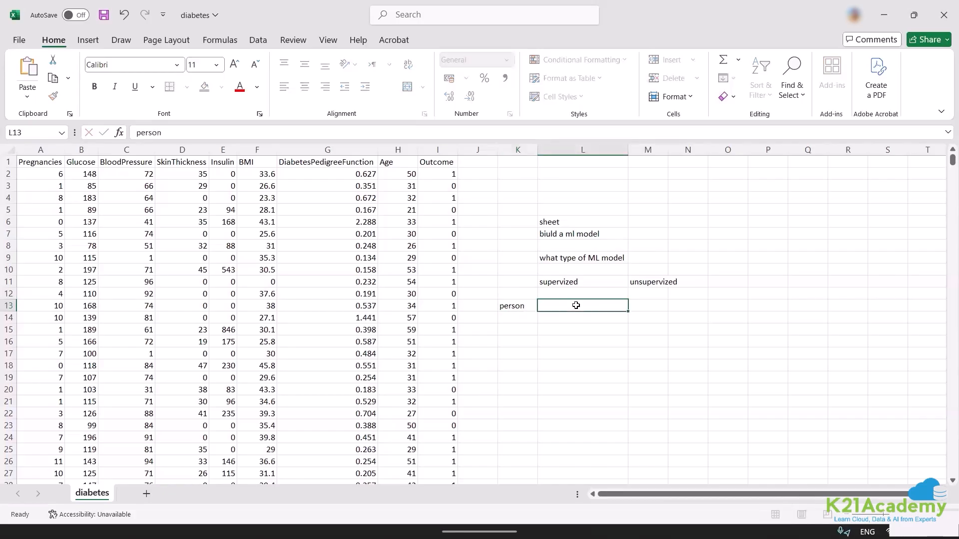
type("yes")
key("Escape")
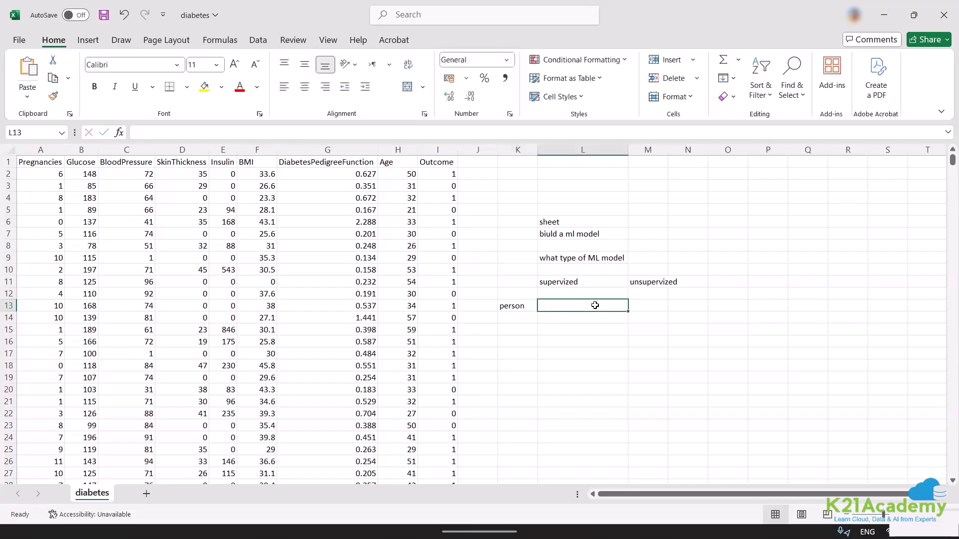
type("yes")
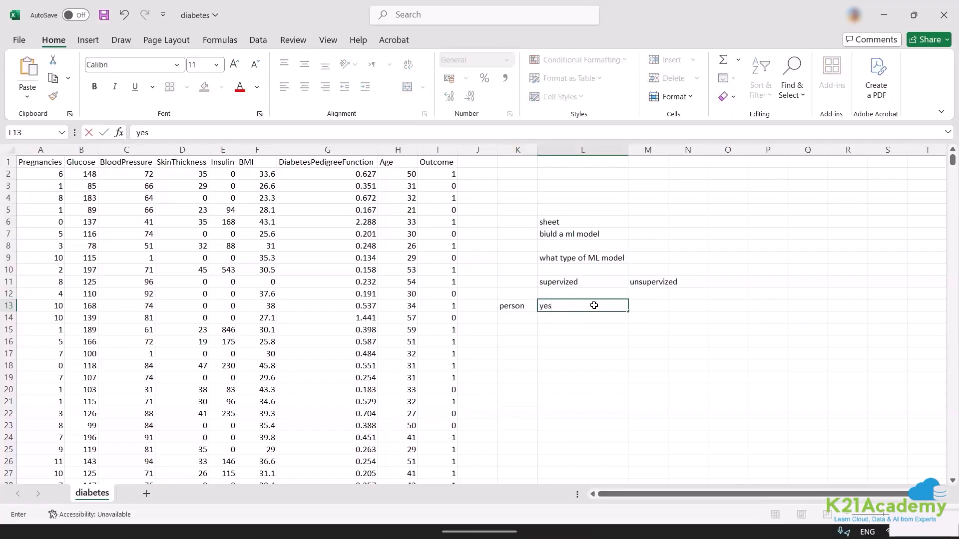
key("Tab")
type("no")
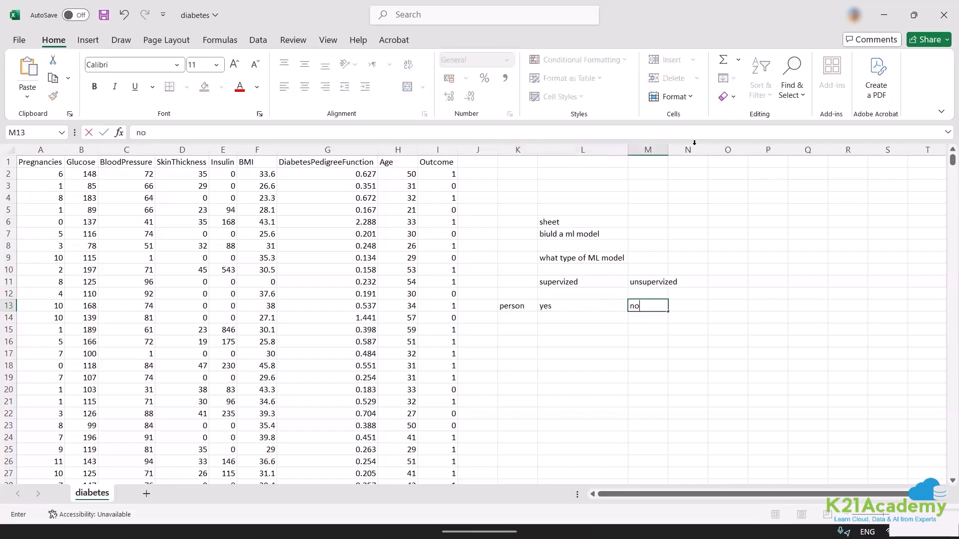
double_click(668, 149)
left_click(667, 149)
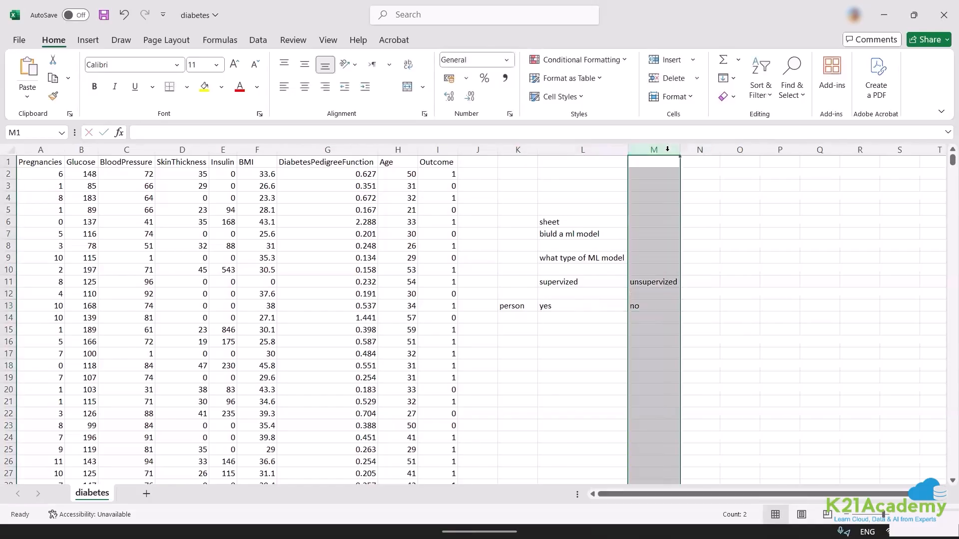
Enter "no" in cell L14 and "supervized" in cell M14.
left_click(545, 317)
type("no")
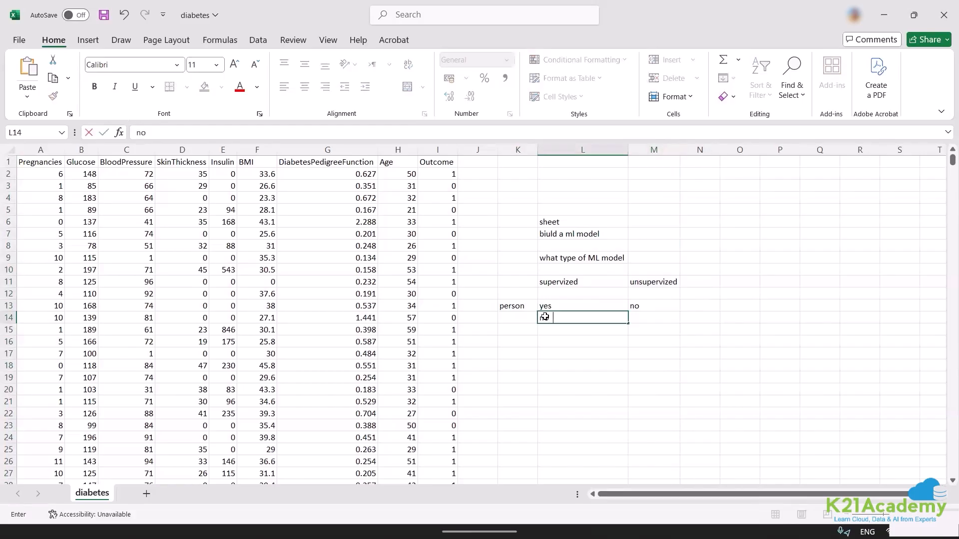
key("Tab")
type("sup")
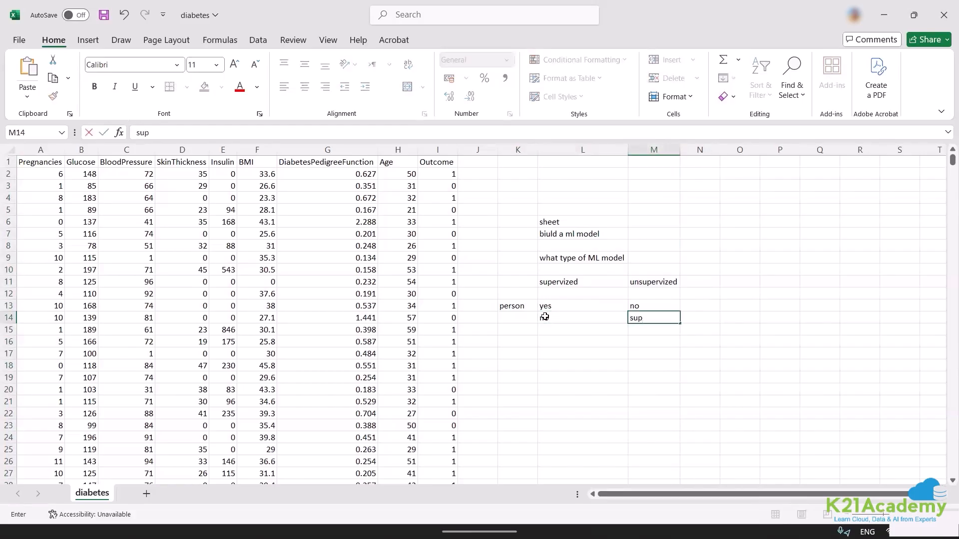
type("ervized")
left_click(495, 351)
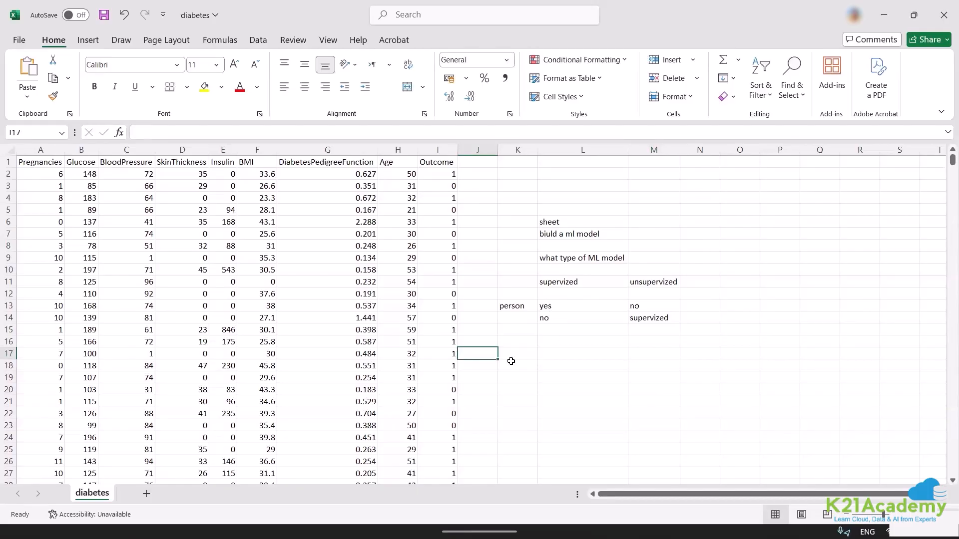
left_click(555, 344)
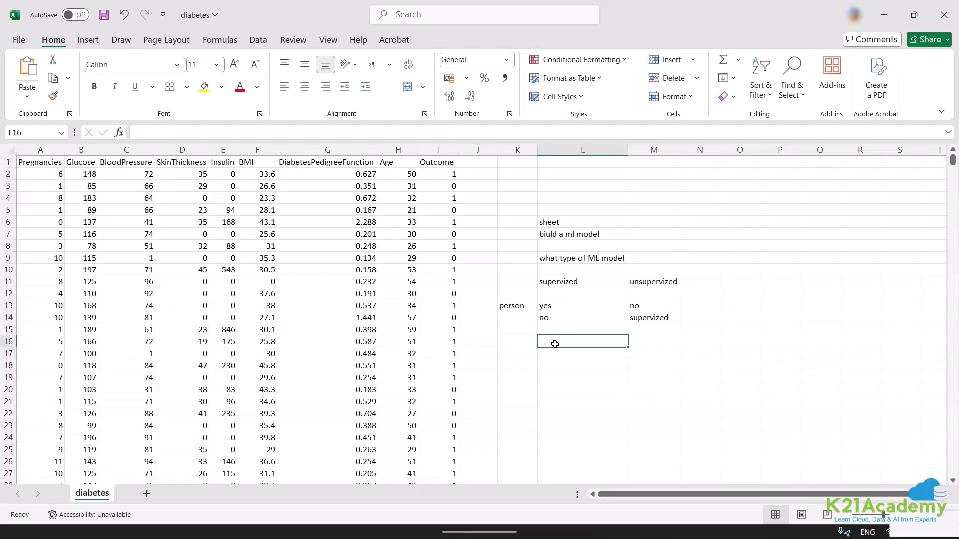
left_click(503, 343)
type("s")
key("BackSpace")
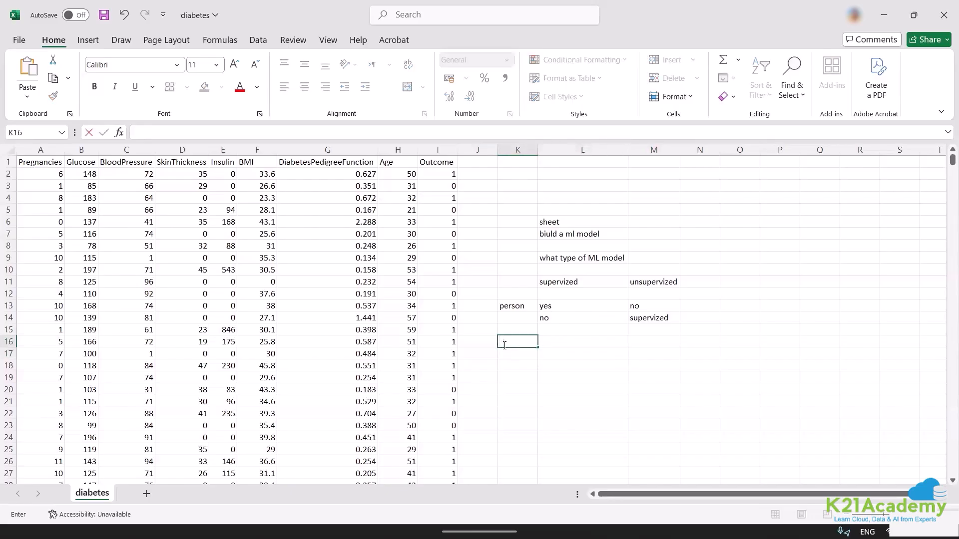
type("2 categorei")
key("BackSpace")
type("orei")
key("BackSpace")
key("BackSpace")
type("ies")
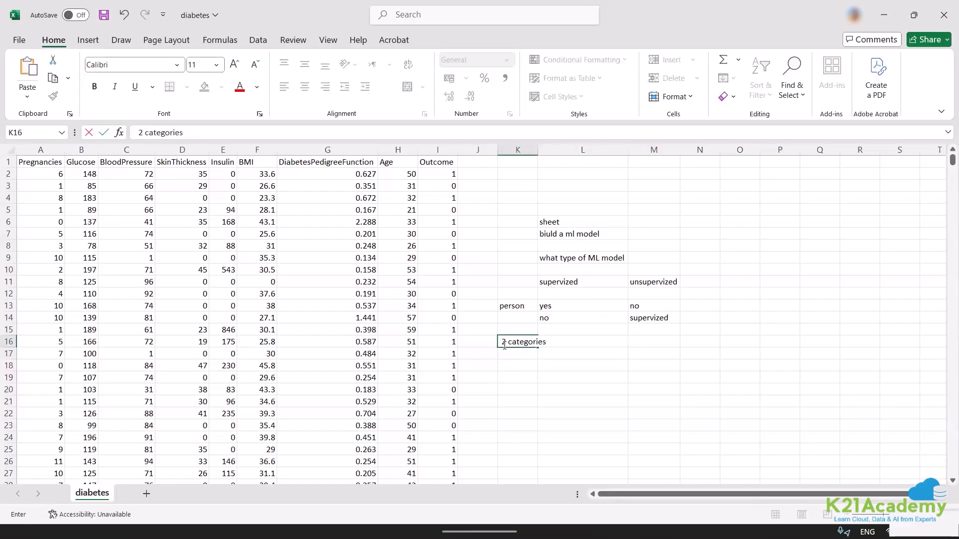
key("Escape")
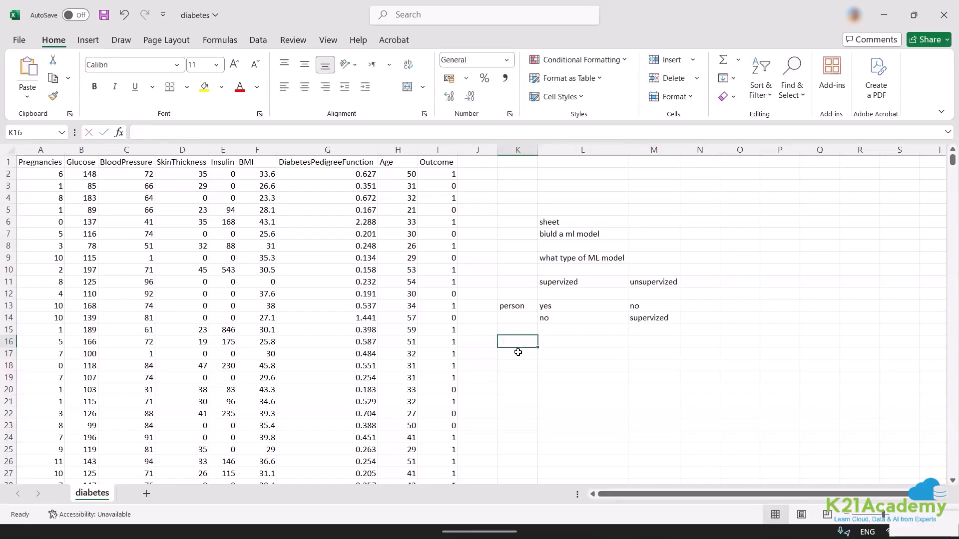
Enter the note "2 categories" in cell K16, correcting its spelling.
type("2 cateegoried")
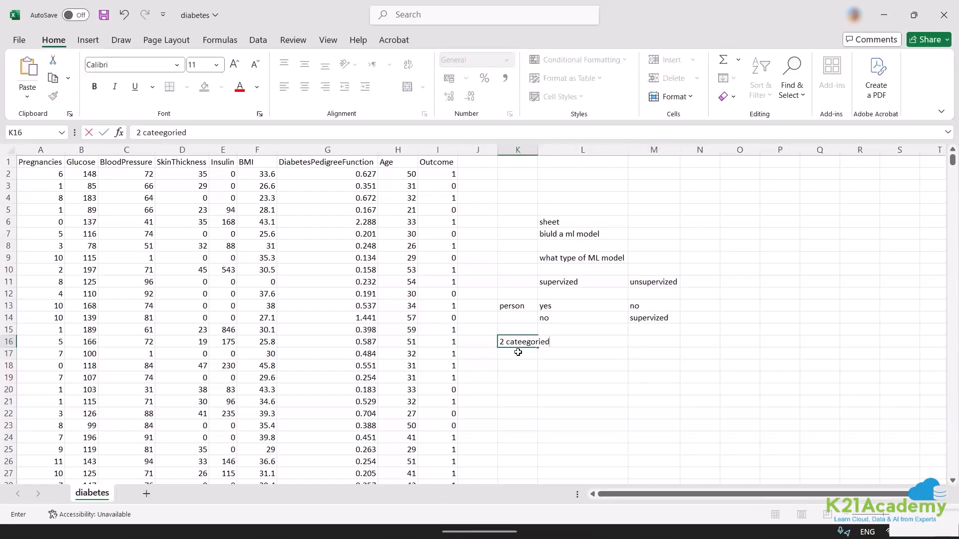
key("BackSpace")
key("Tab")
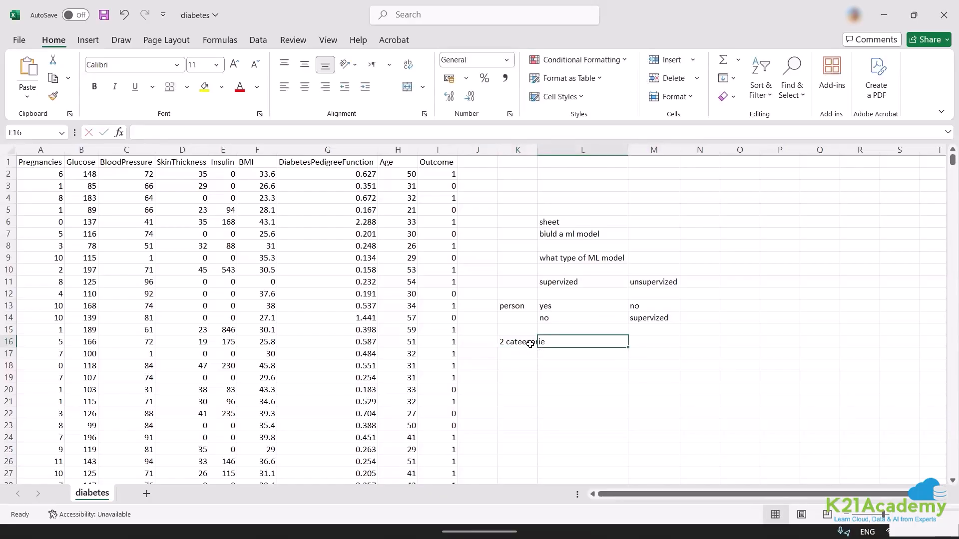
double_click(531, 345)
key("BackSpace")
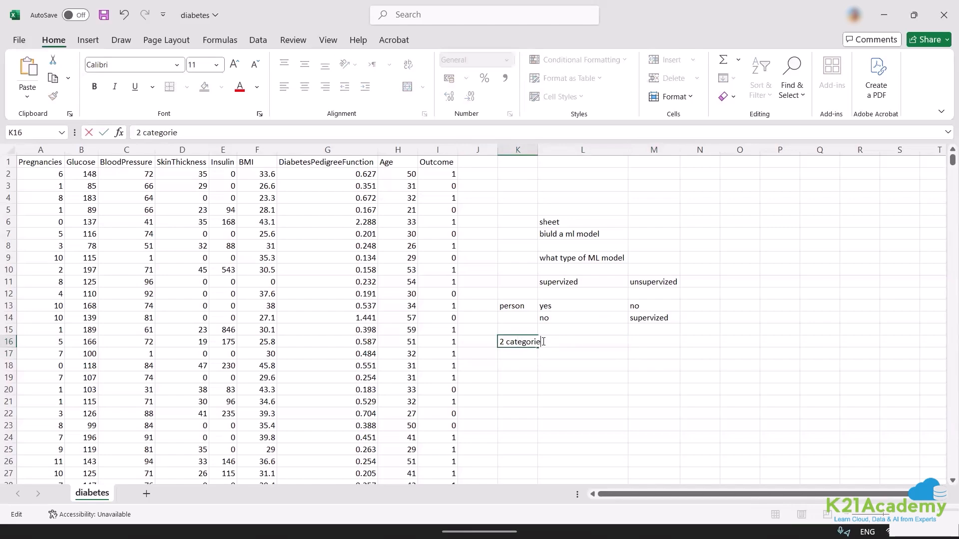
type("s")
key("Return")
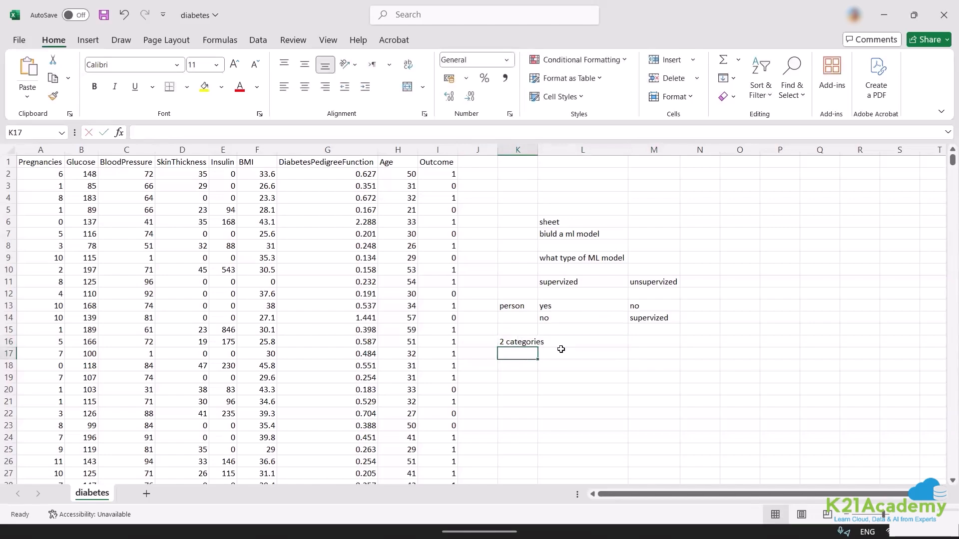
left_click(561, 350)
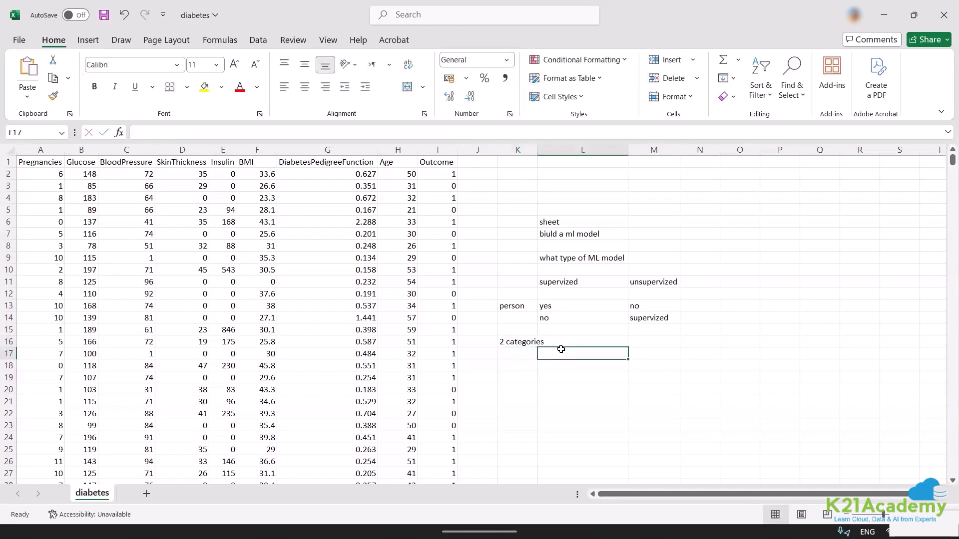
type("look at")
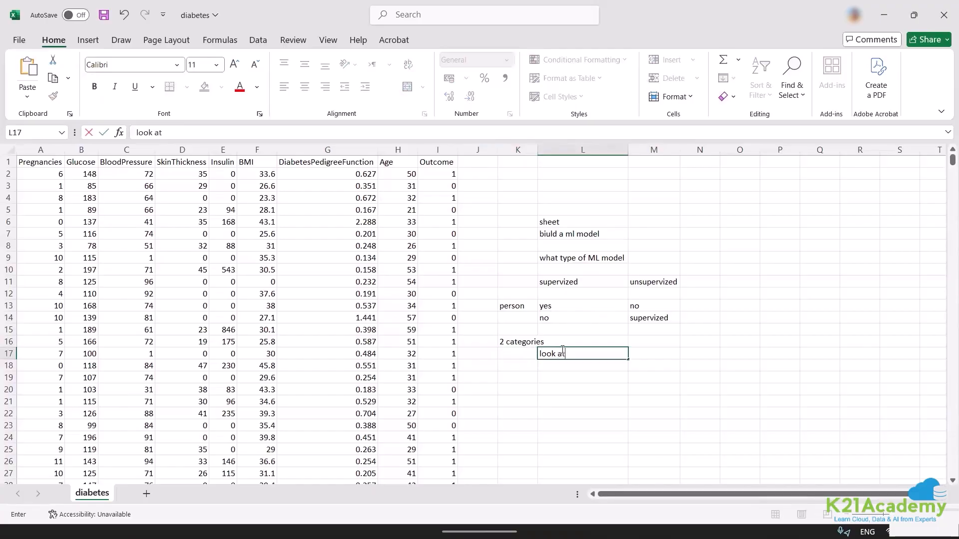
type(" the outcome variable veriab")
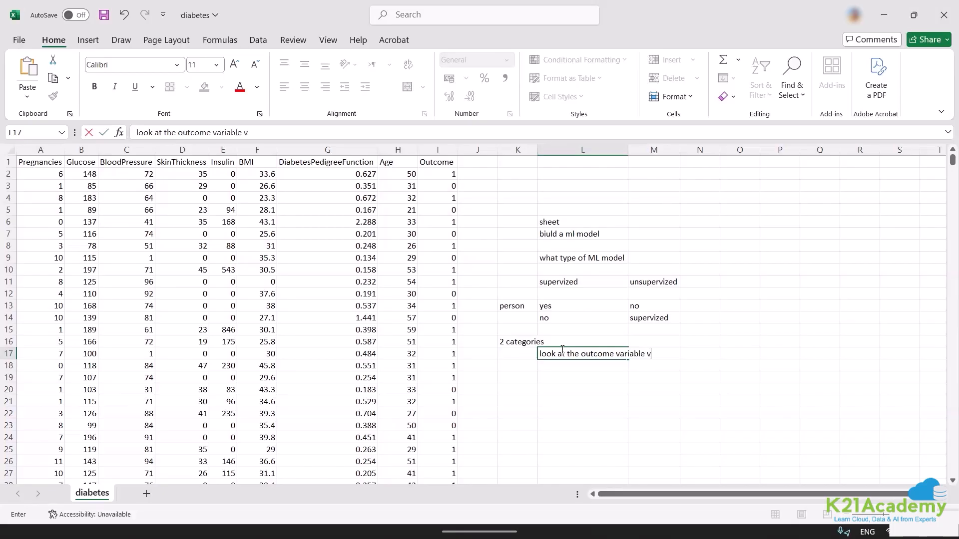
key("BackSpace")
key("BackSpace")
key("BackSpace")
key("BackSpace")
key("BackSpace")
key("BackSpace")
type("ariable wt")
key("BackSpace")
type("ju")
key("BackSpace")
type("hat we want to pr")
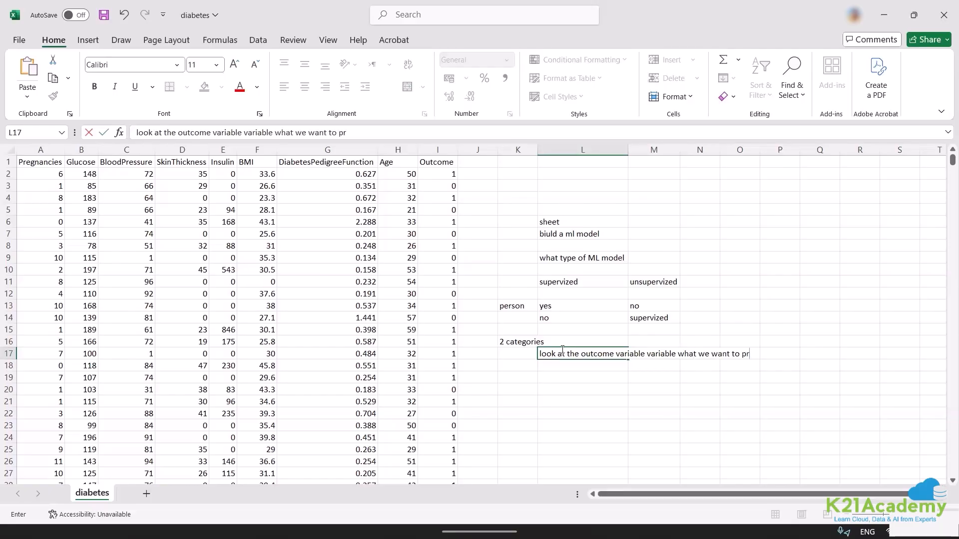
type("edict via our ML model")
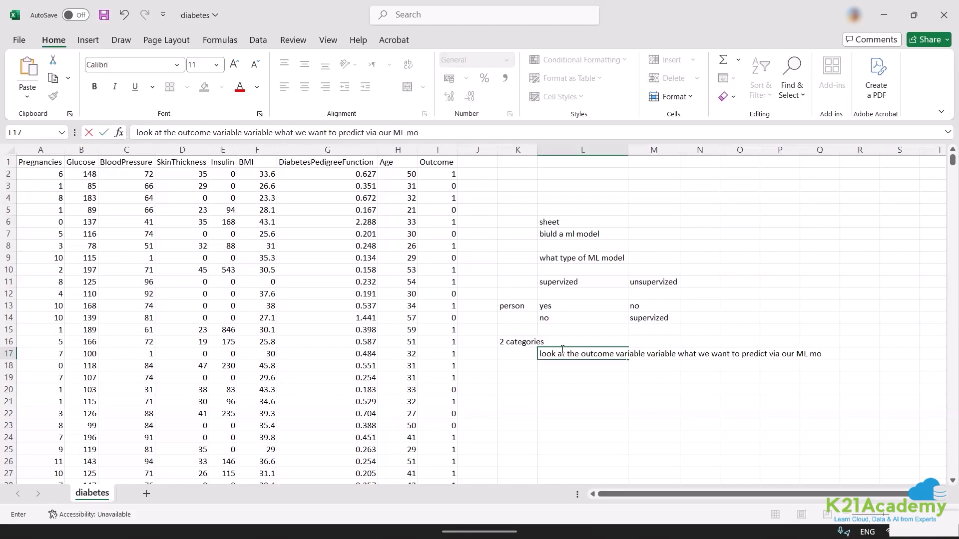
key("Escape")
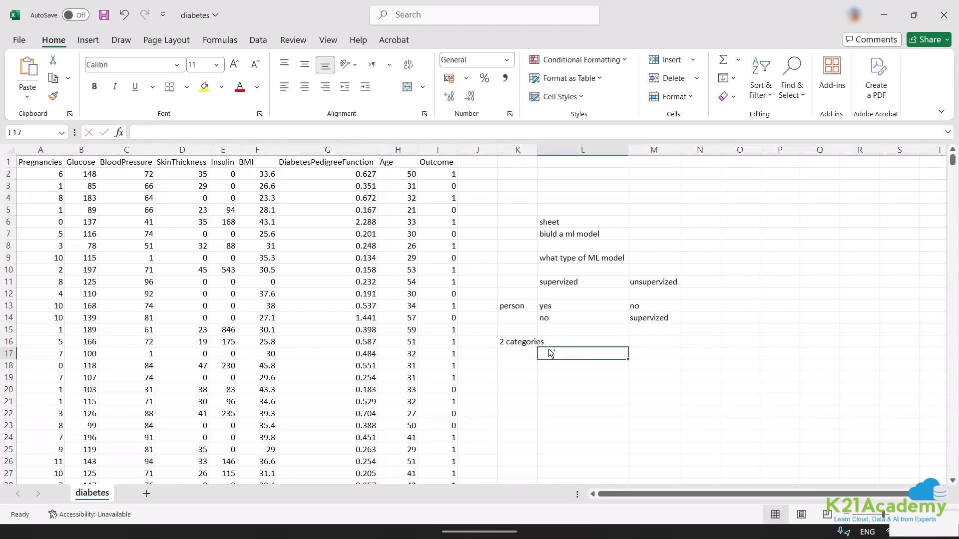
Re-enter the final "s" of the note "2 categories" in cell K16.
key("Up")
key("Left")
double_click(526, 344)
key("BackSpace")
left_click(551, 344)
type("s")
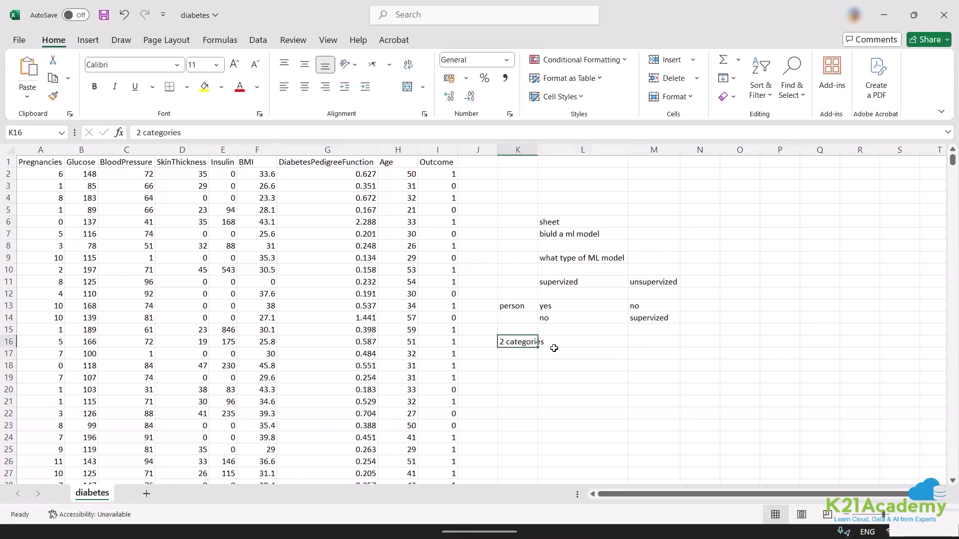
left_click(555, 351)
type("lo")
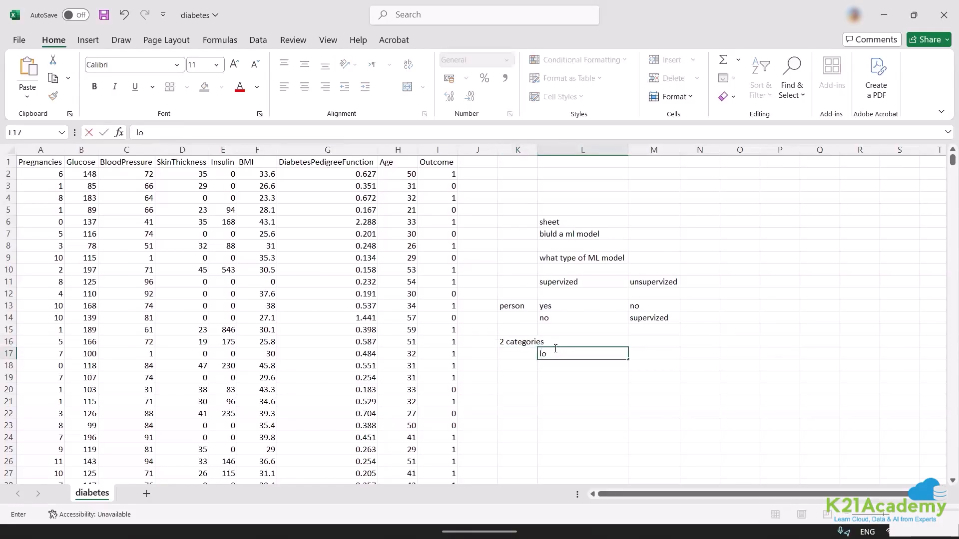
type("ok atr")
key("BackSpace")
type("the o/p[")
type(" vair")
key("BackSpace")
key("BackSpace")
type("raia")
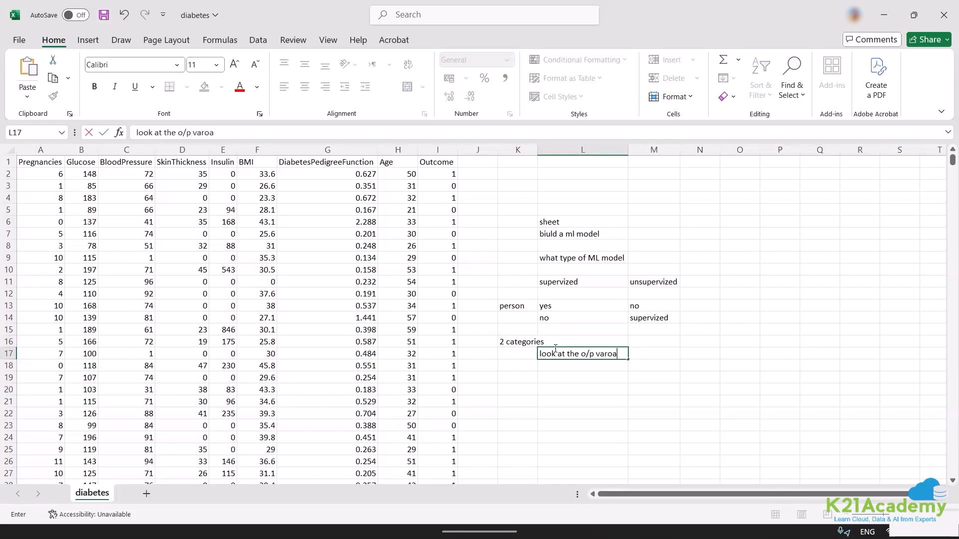
key("BackSpace")
key("BackSpace")
key("BackSpace")
type("iabl;e")
key("Escape")
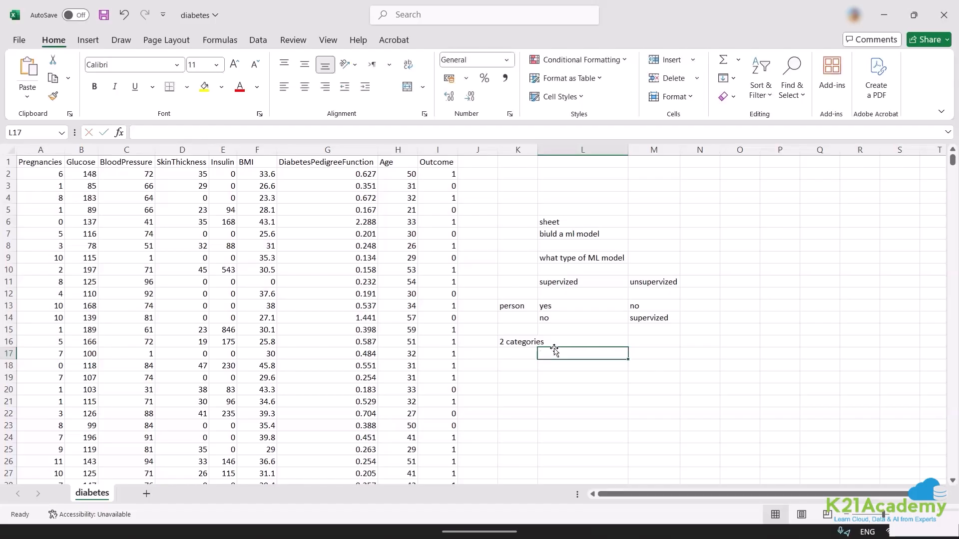
Enter the note "output variable" in cell L17.
type("output ")
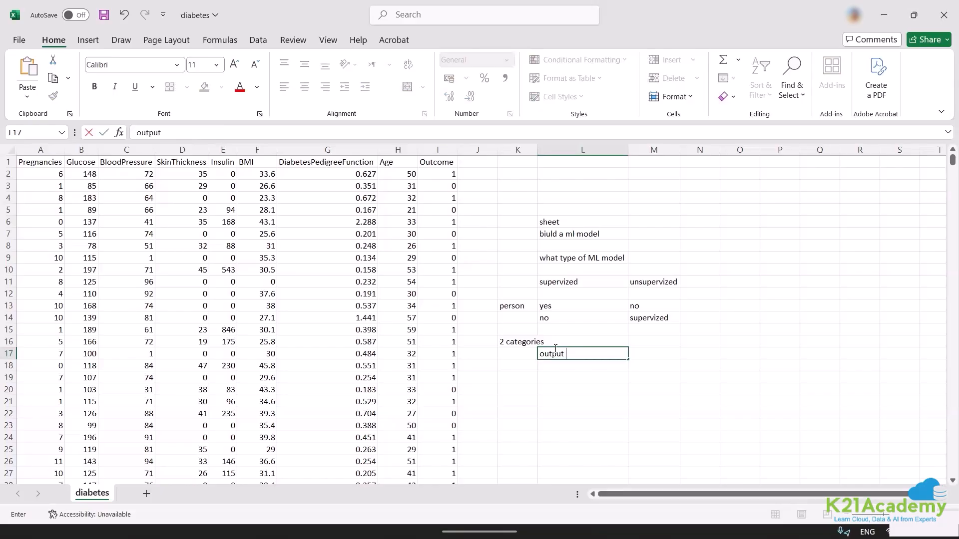
type("variable")
key("Tab")
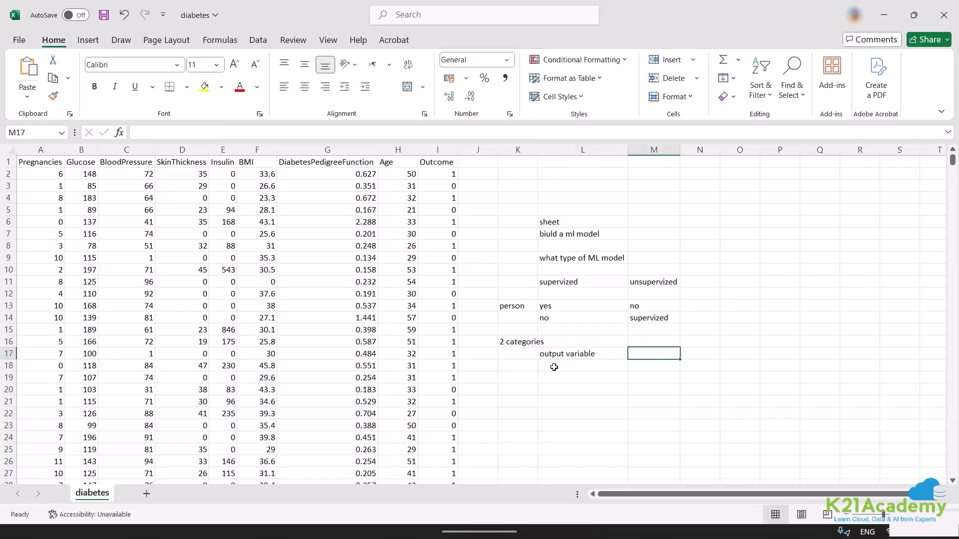
Enter the output variable types "continous" in cell M18 and "class" in cell M19.
key("Return")
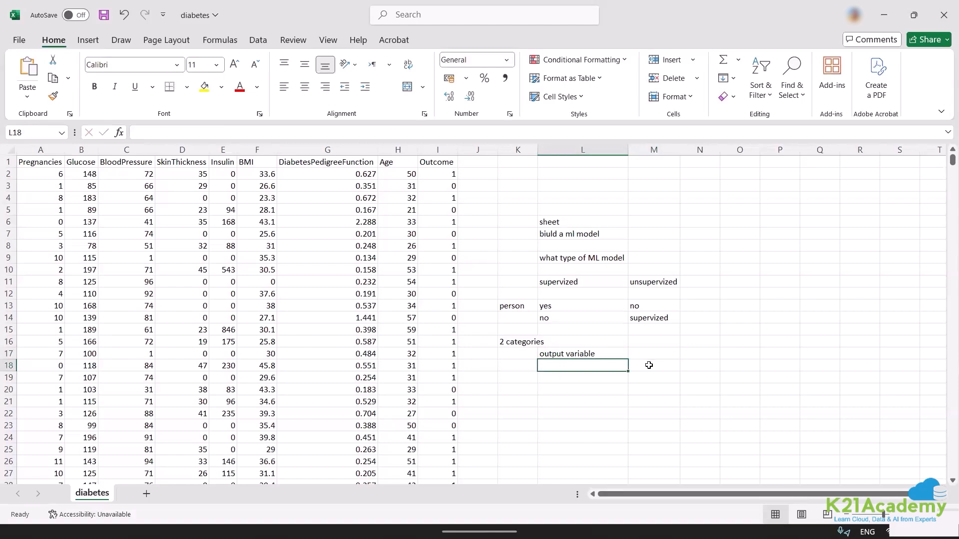
left_click(649, 365)
type("conti")
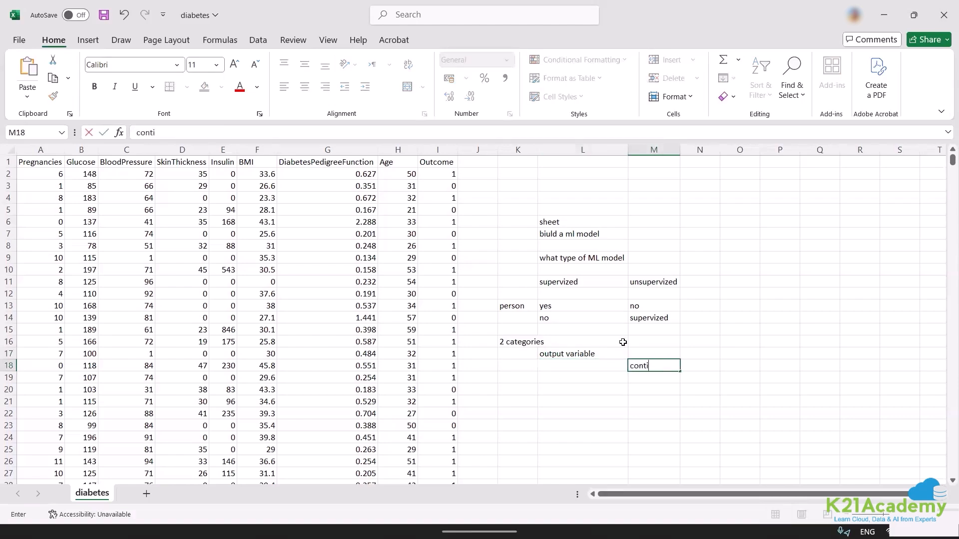
type("nous")
key("Return")
type("class")
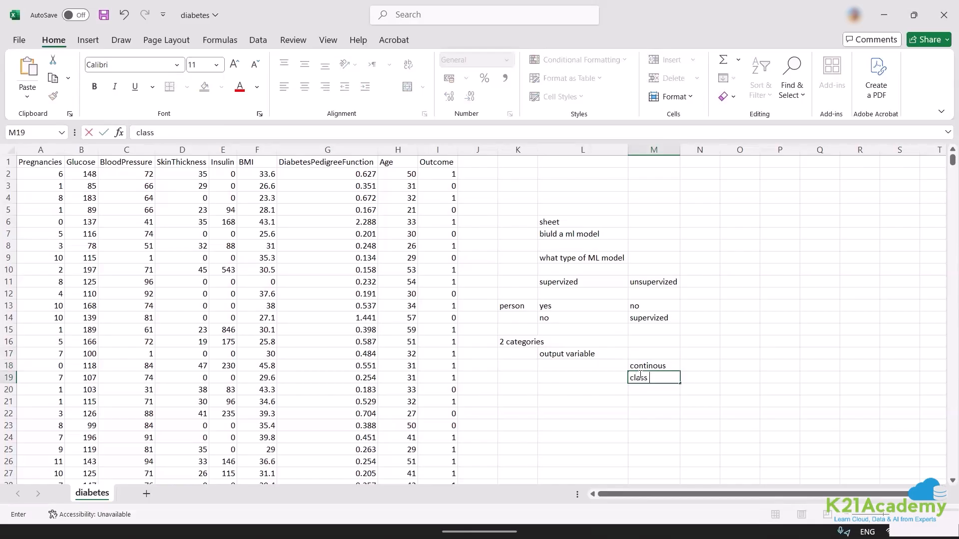
key("Escape")
type("class")
key("Tab")
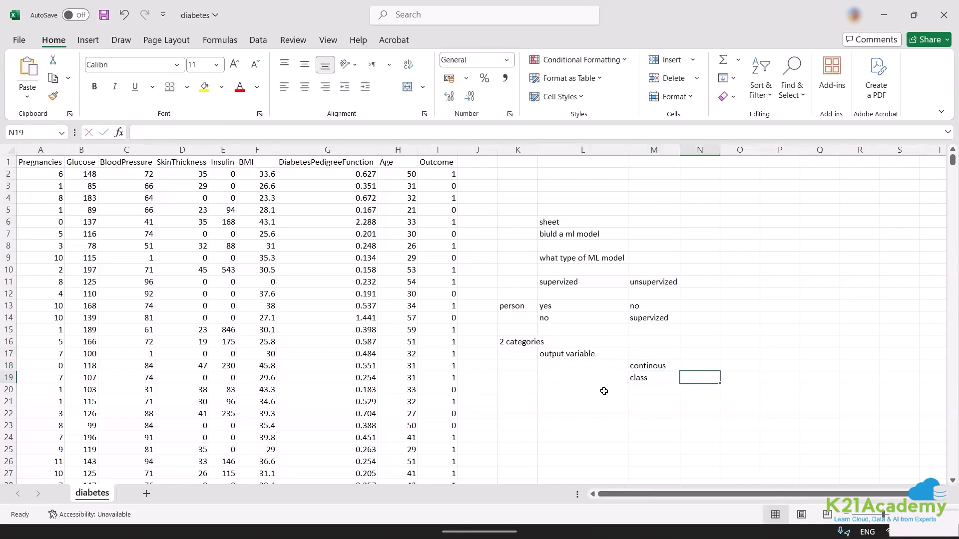
Enter "predict the marks of students" in cell P4 and widen column P to fit the text.
left_click(787, 197)
type("pre")
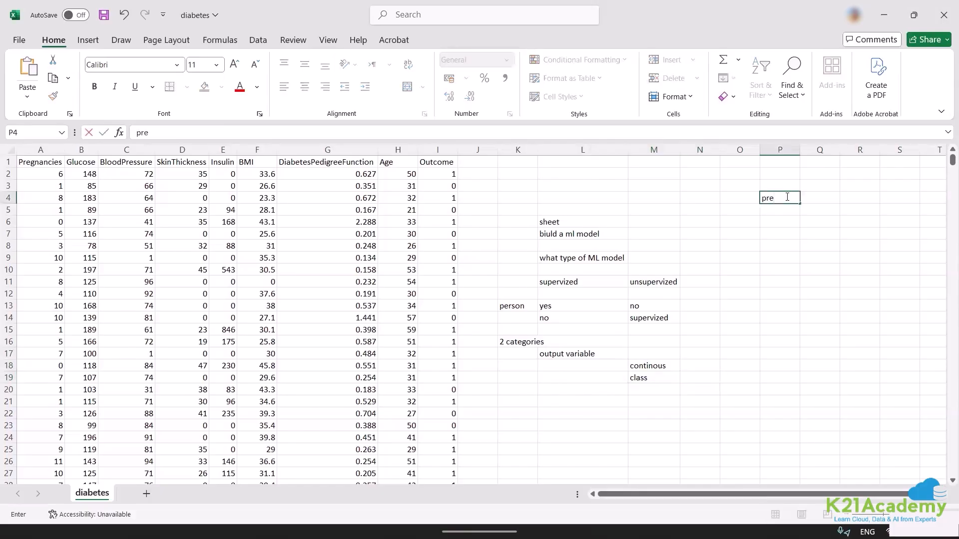
type("dict the marks of students")
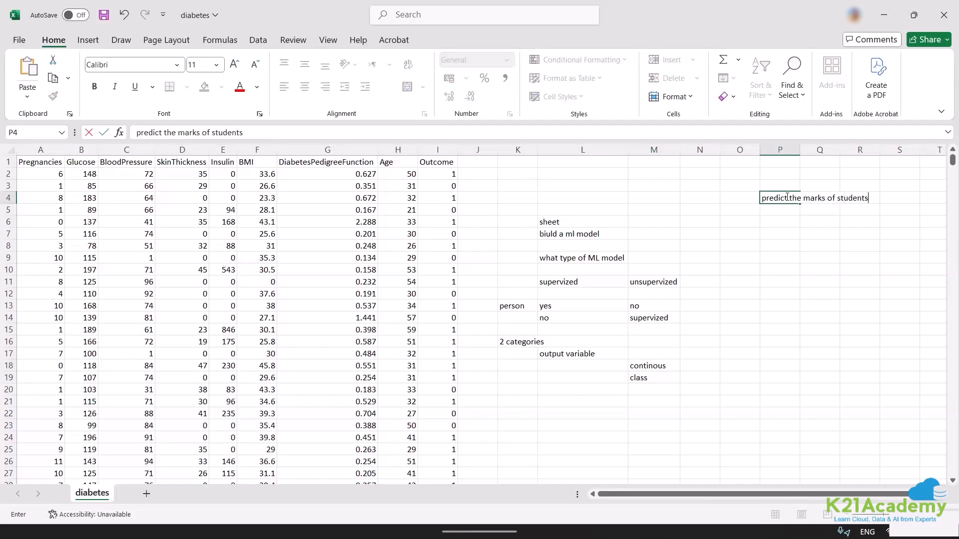
left_click(798, 150)
double_click(800, 149)
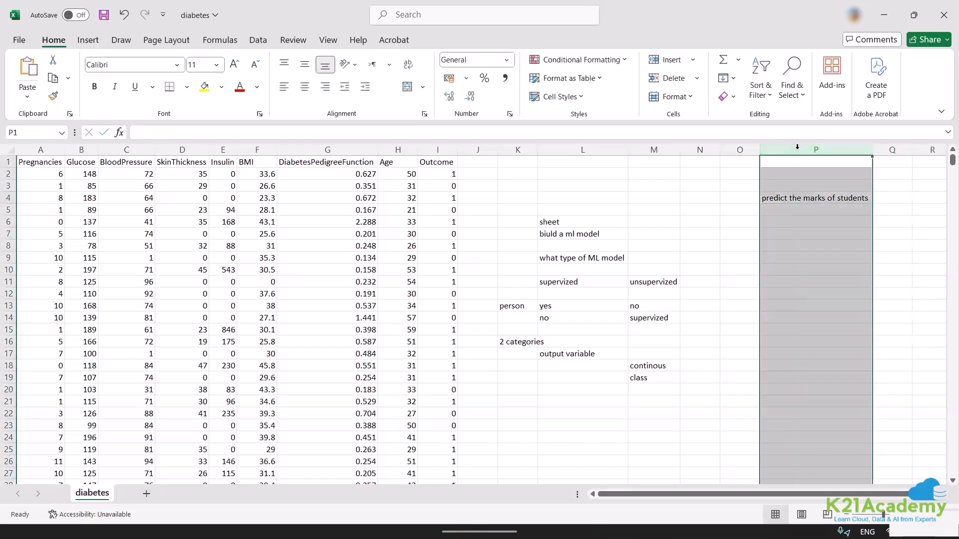
Enter "number" in cell Q4 and "grade" in cell Q5 beside the marks prediction note.
left_click(887, 197)
type("nu")
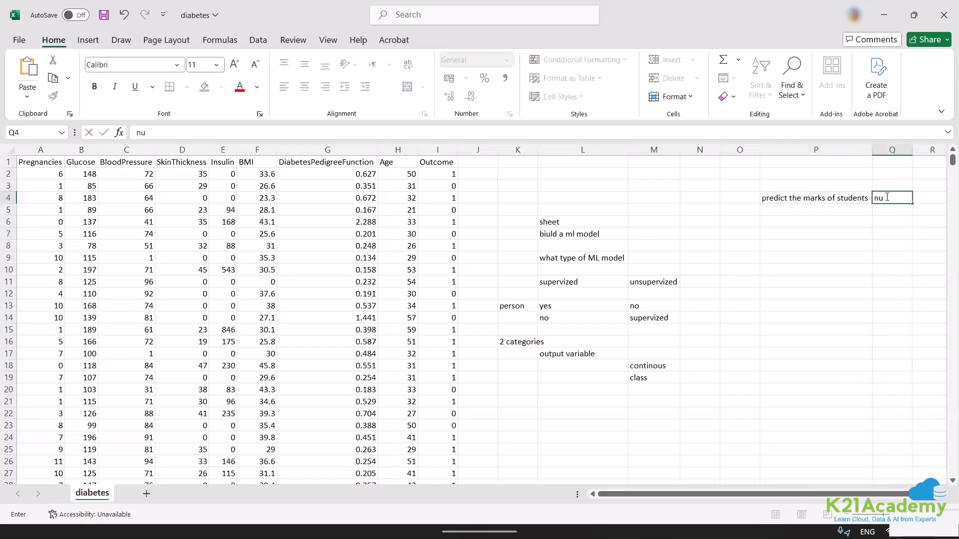
key("Return")
double_click(887, 197)
type("mber")
key("Return")
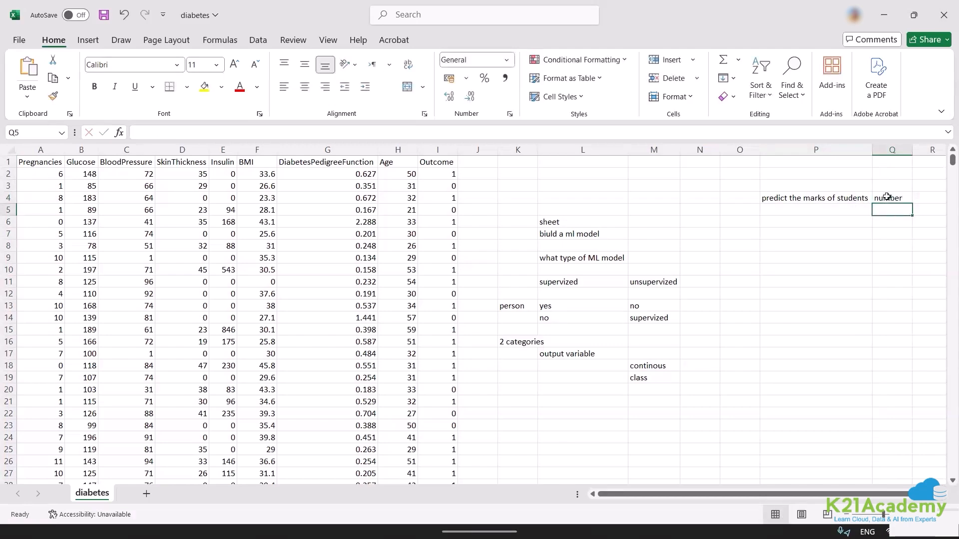
type("grade")
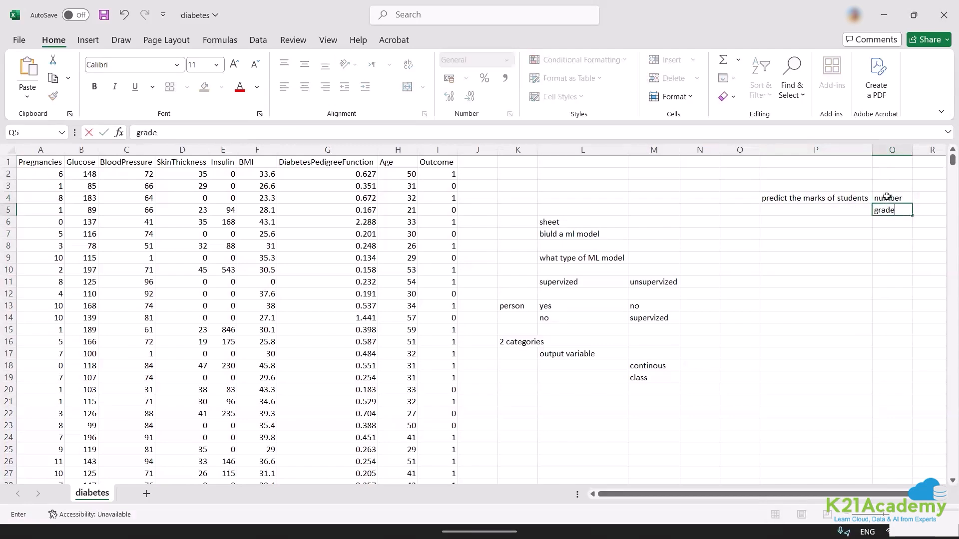
left_click(727, 310)
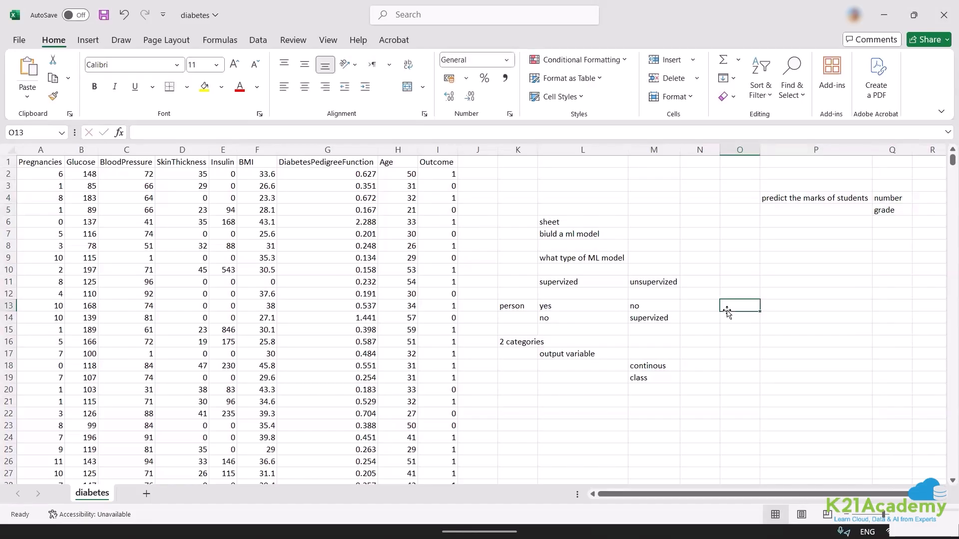
key("alt+Tab")
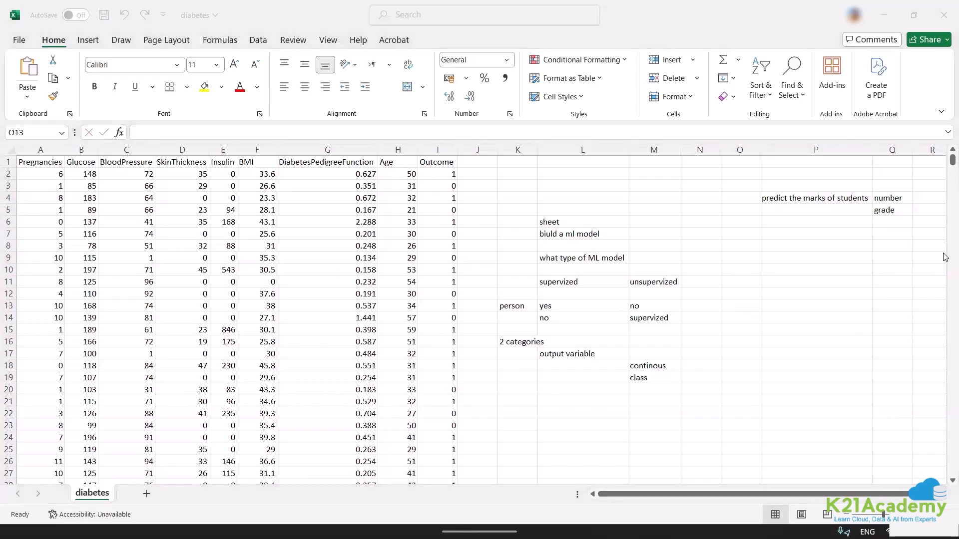
key("alt+Tab")
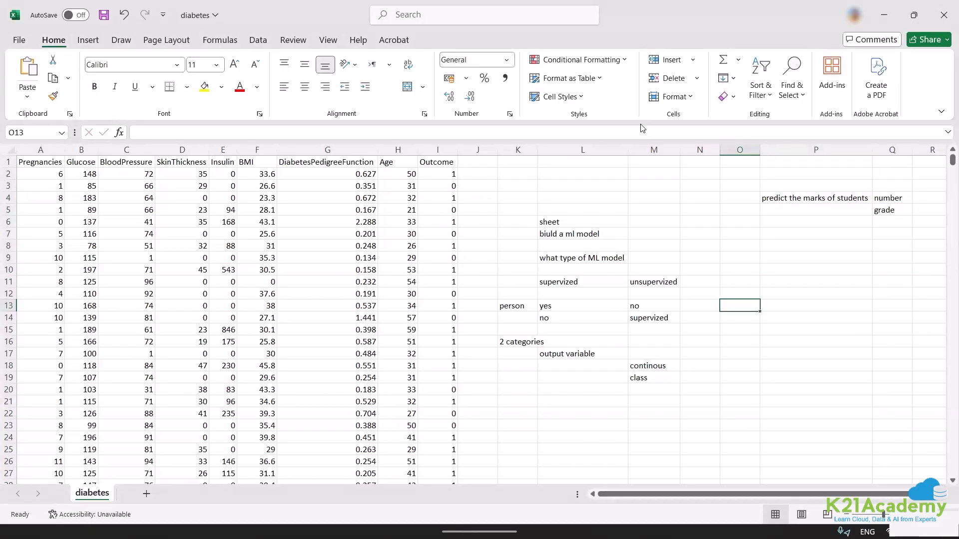
Enter "regression" in cell R4 beside the "number" note.
left_click(919, 198)
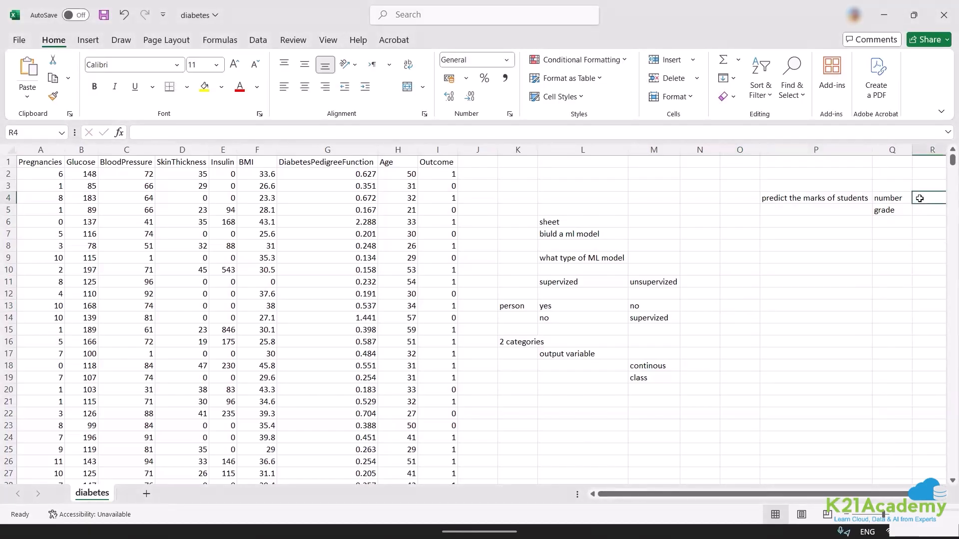
type("regre")
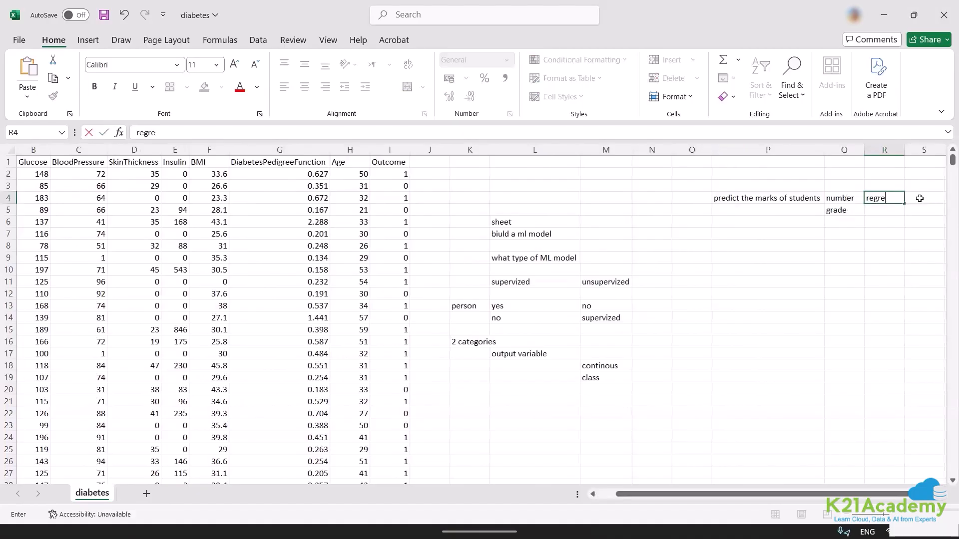
type("ssion")
key("Escape")
type("regression")
left_click(860, 222)
Enter "classification" in cell R5 beside the "grade" note.
left_click(883, 206)
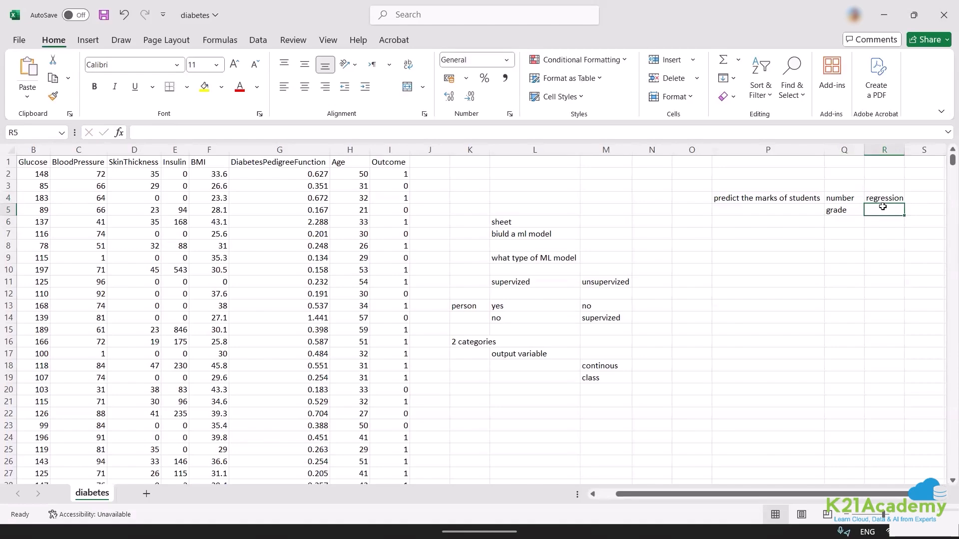
type("clas")
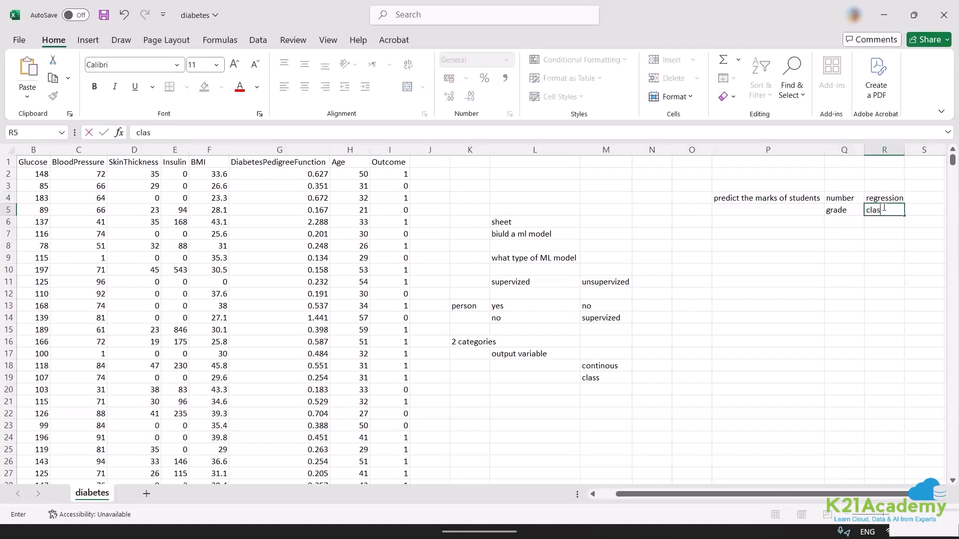
type("sifi a")
type("c")
type("at")
type("ion")
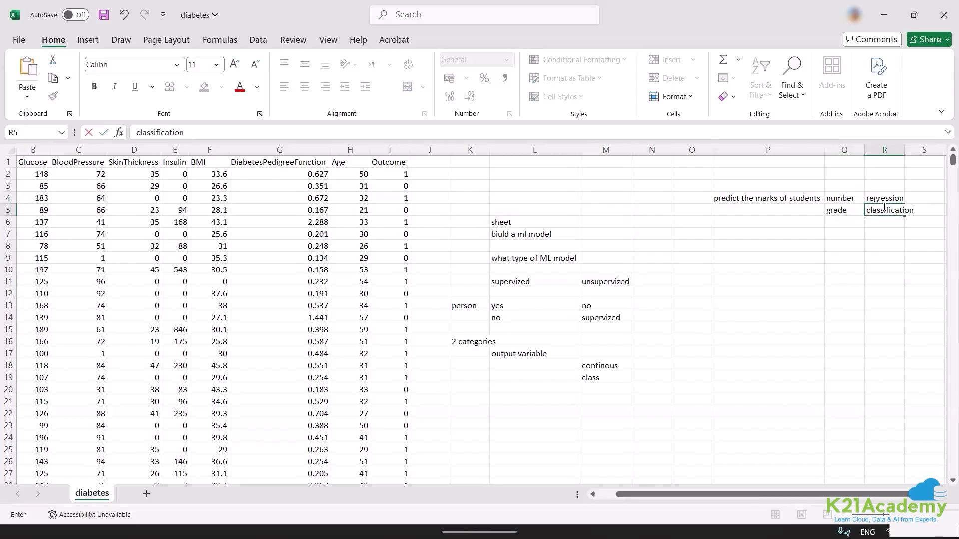
left_click(863, 256)
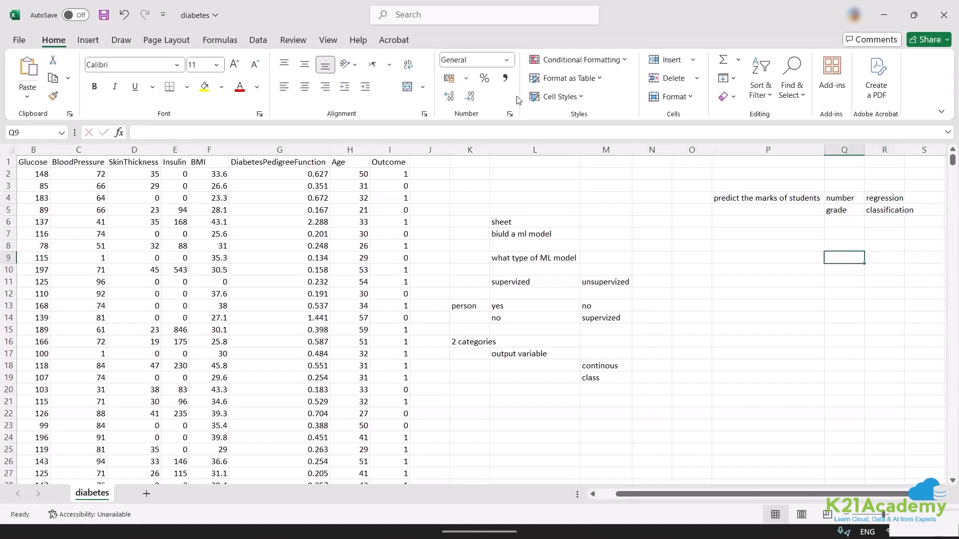
Examine the dataset's column headers from Glucose to Outcome and the first two values in the Outcome column.
left_click(389, 166)
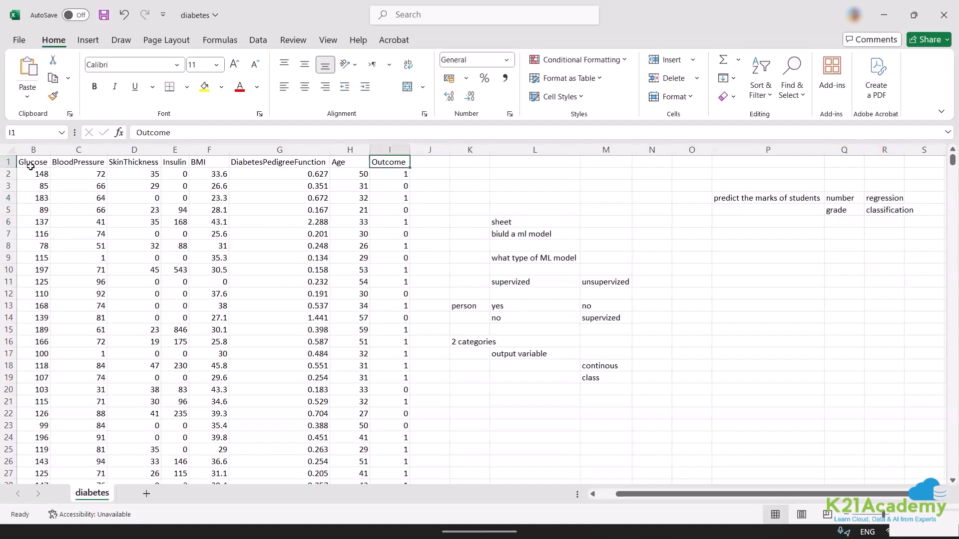
left_click_drag(27, 161, 380, 142)
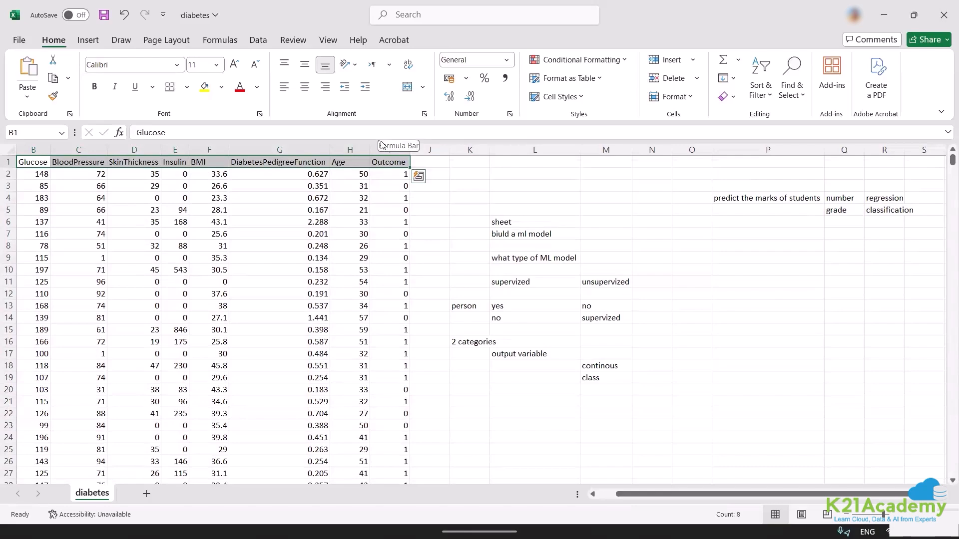
left_click(435, 1)
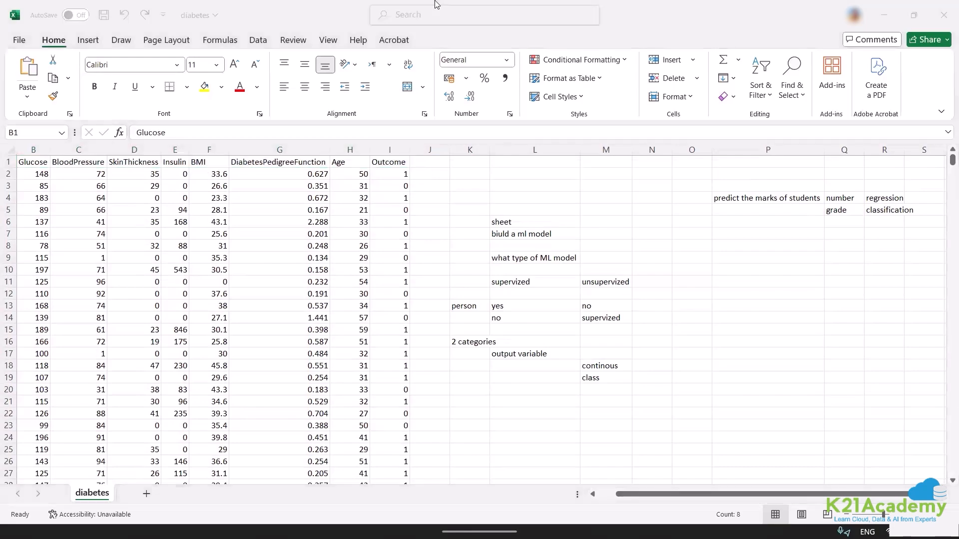
left_click(389, 143)
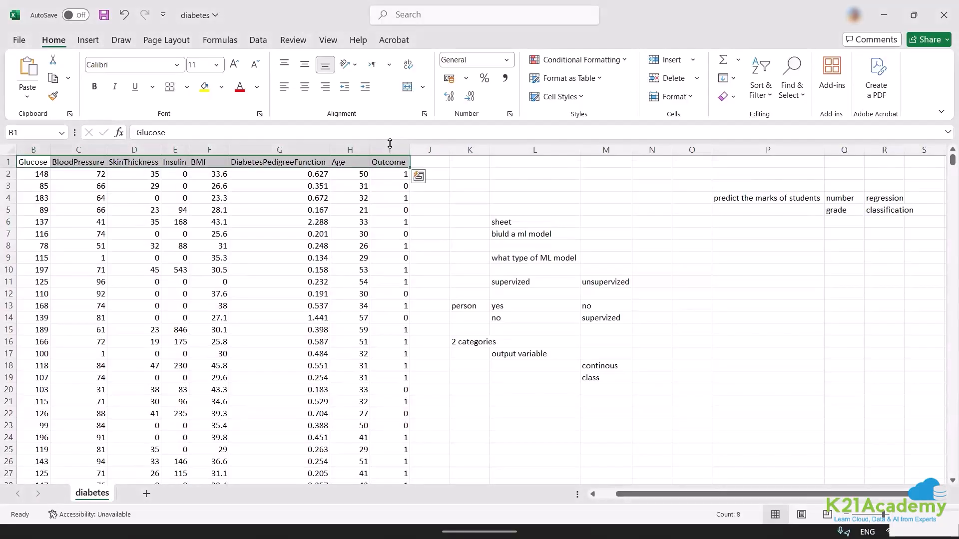
left_click(389, 170)
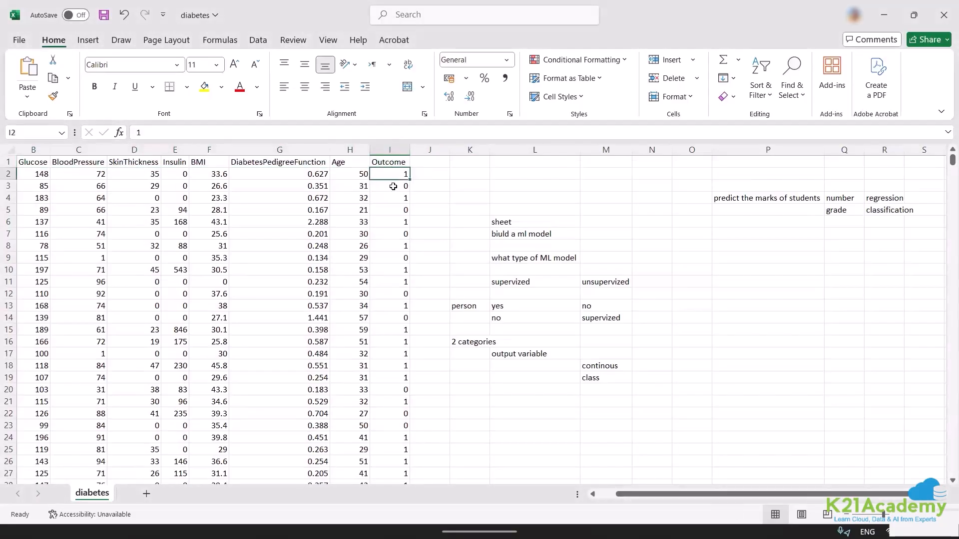
left_click(394, 187)
left_click(432, 182)
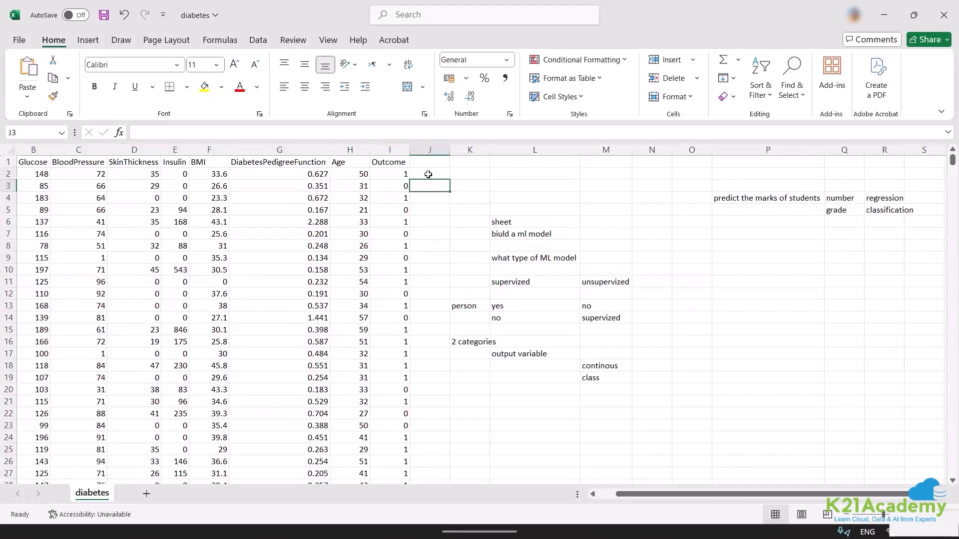
Enter "diabetic" in cells J2 and J3 beside the first two Outcome values.
left_click(427, 173)
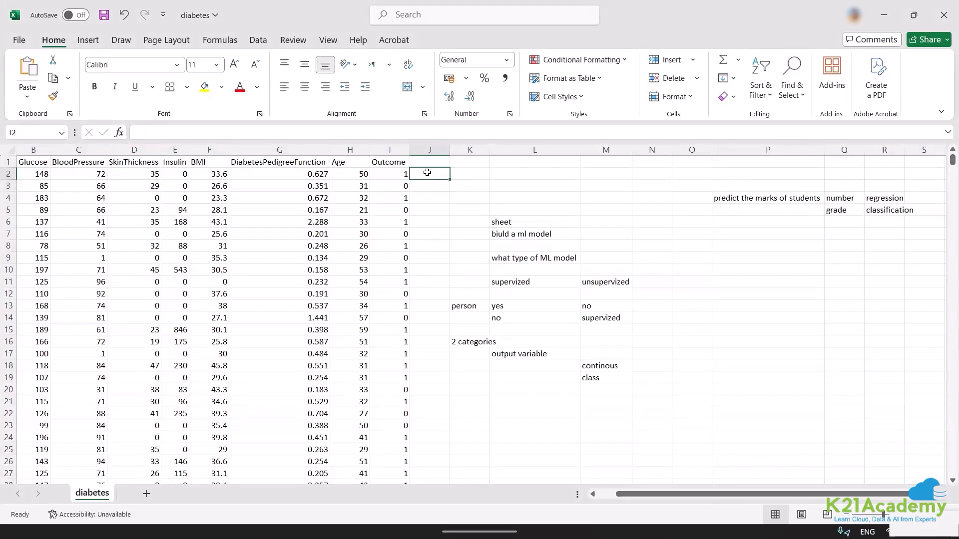
type("dia")
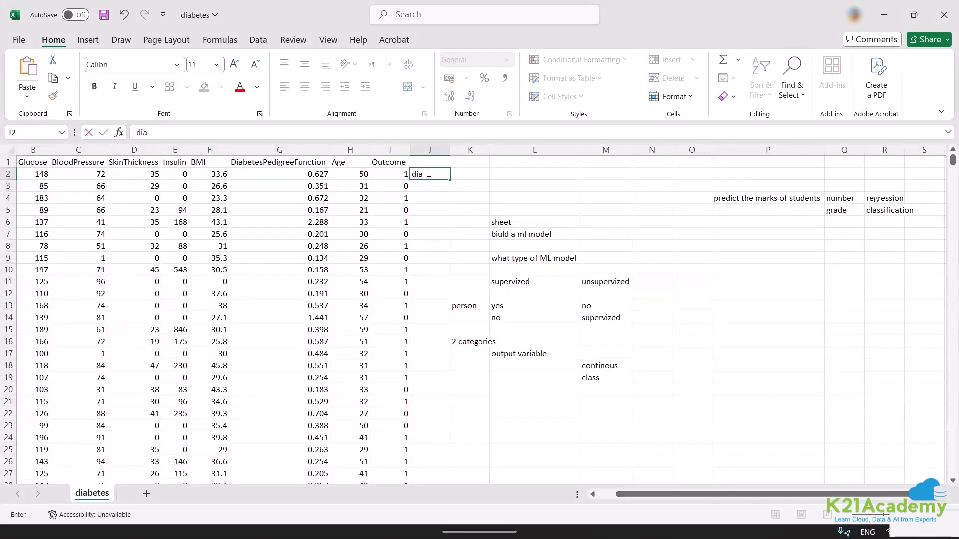
type("betic")
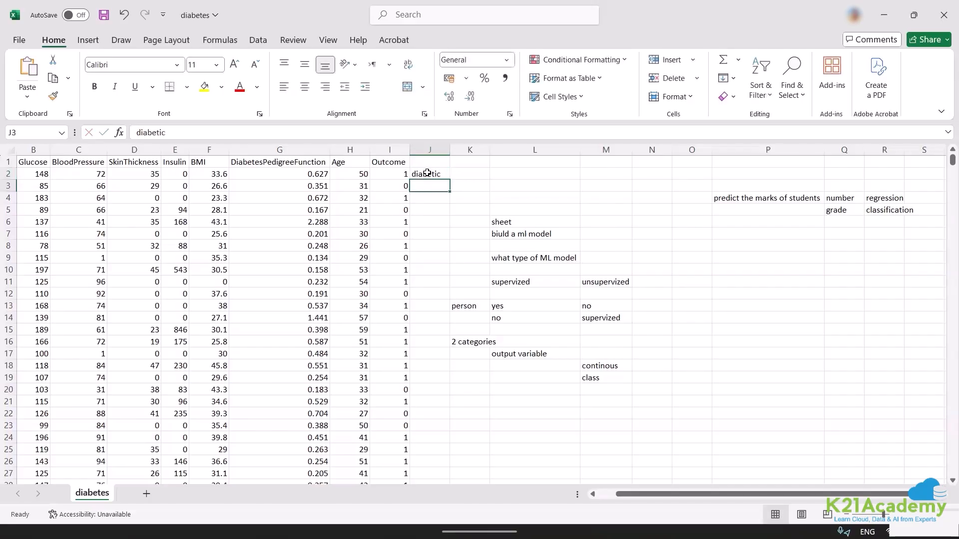
key("Return")
type("non diabetic")
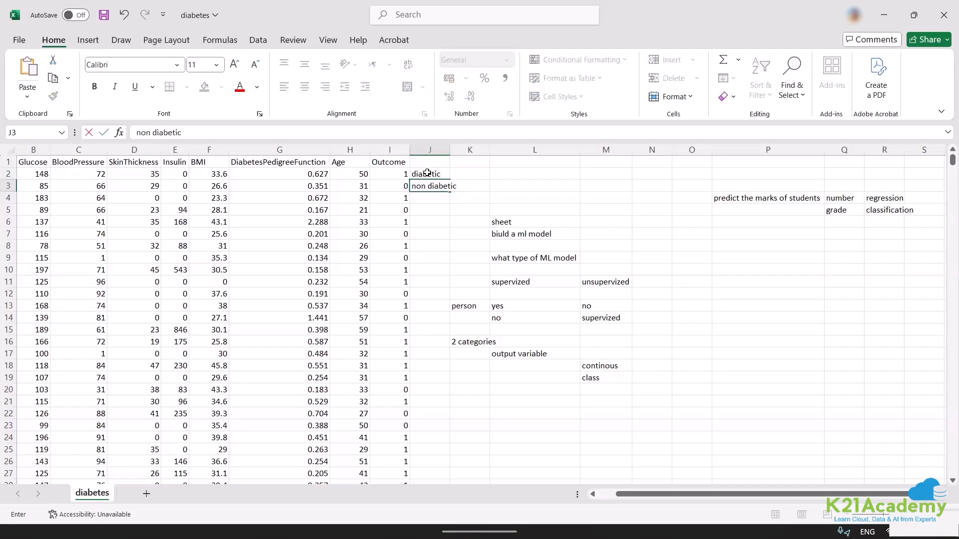
key("Escape")
type("dia")
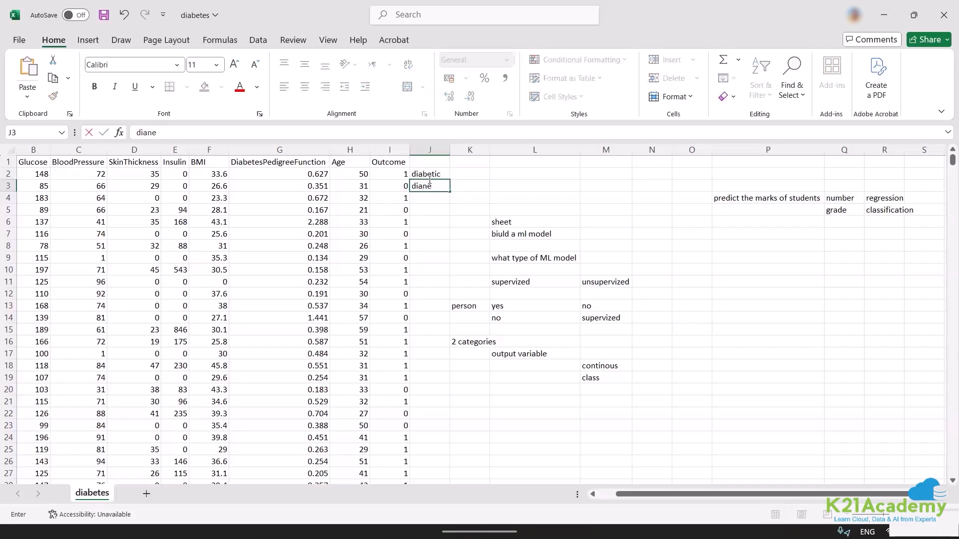
type("betic")
left_click(432, 209)
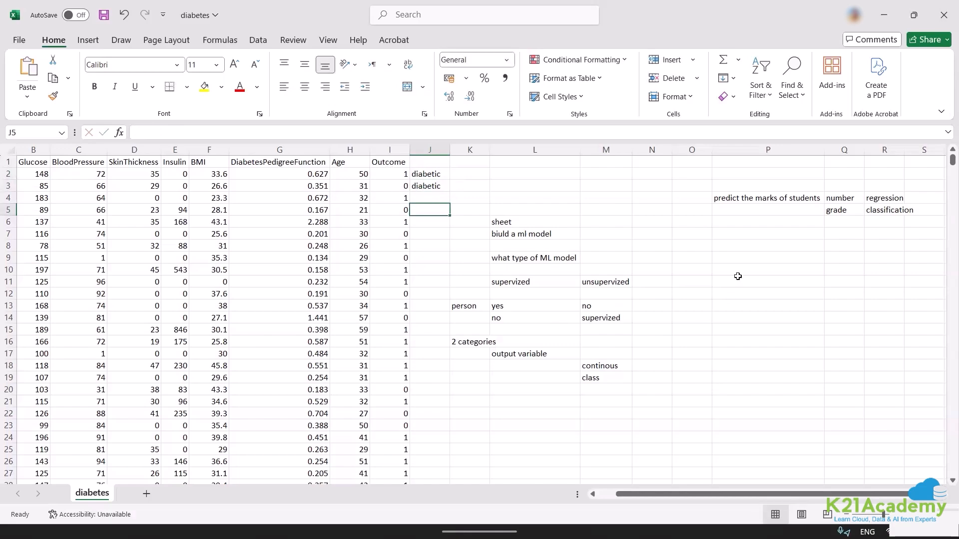
Enter the note "already have the label in place" in cell O21.
left_click(701, 399)
type("alread")
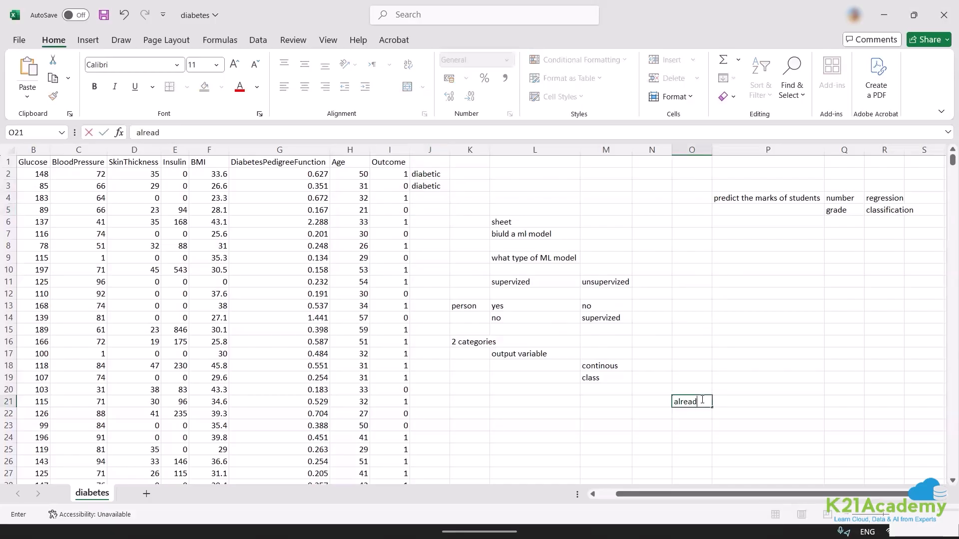
type("y have the label in place")
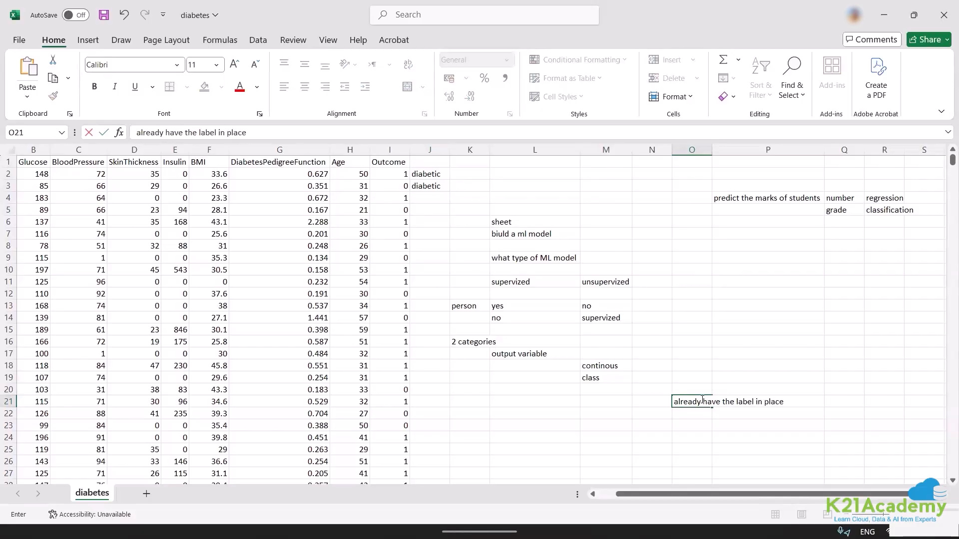
key("Return")
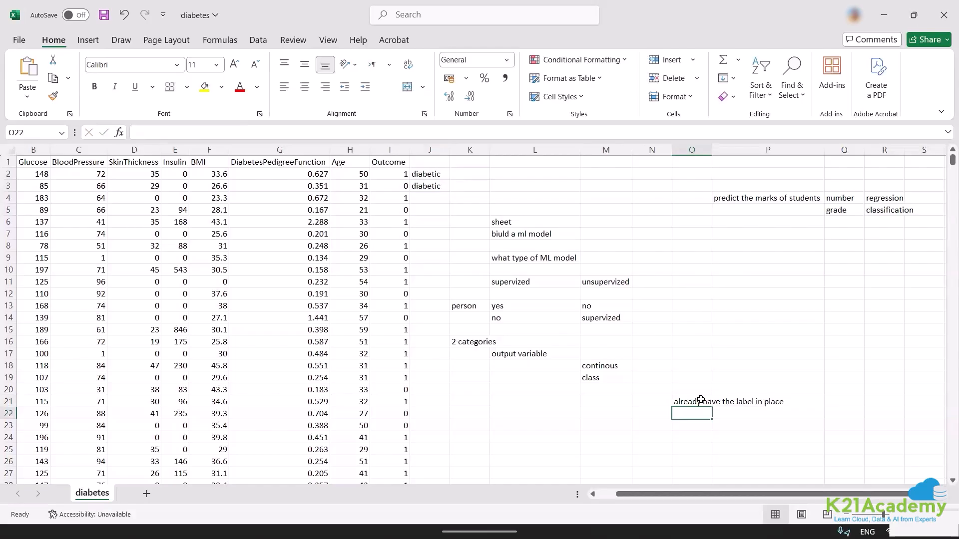
Enter the note "metadata of label is imp" in cell O22.
type("metadata")
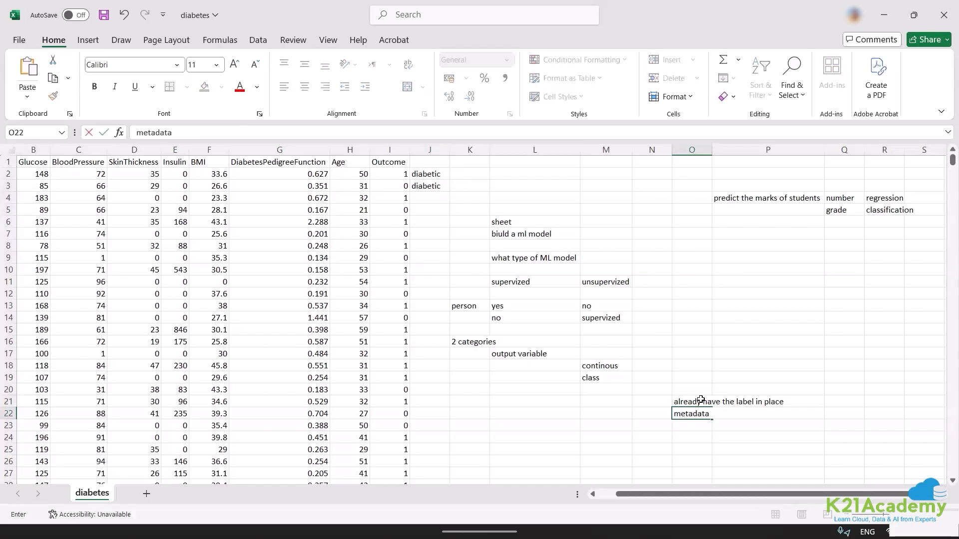
type(" of label is imp")
left_click(650, 340)
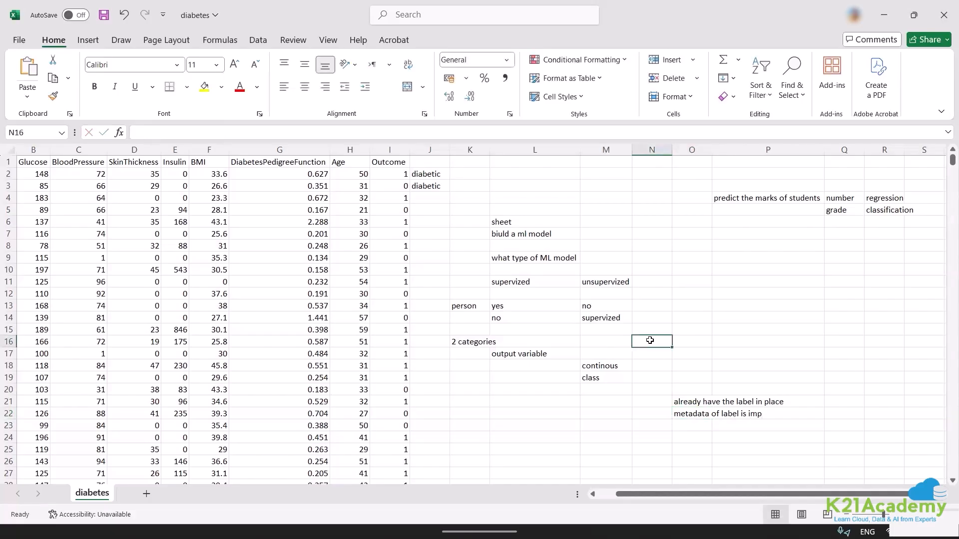
Inspect the first two values in the Outcome column.
left_click(397, 174)
left_click(398, 185)
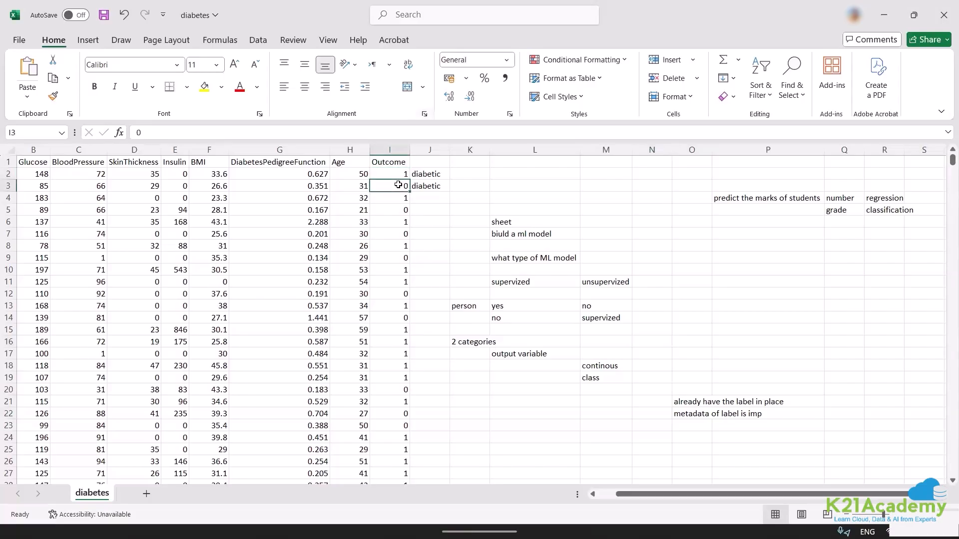
key("alt+Tab")
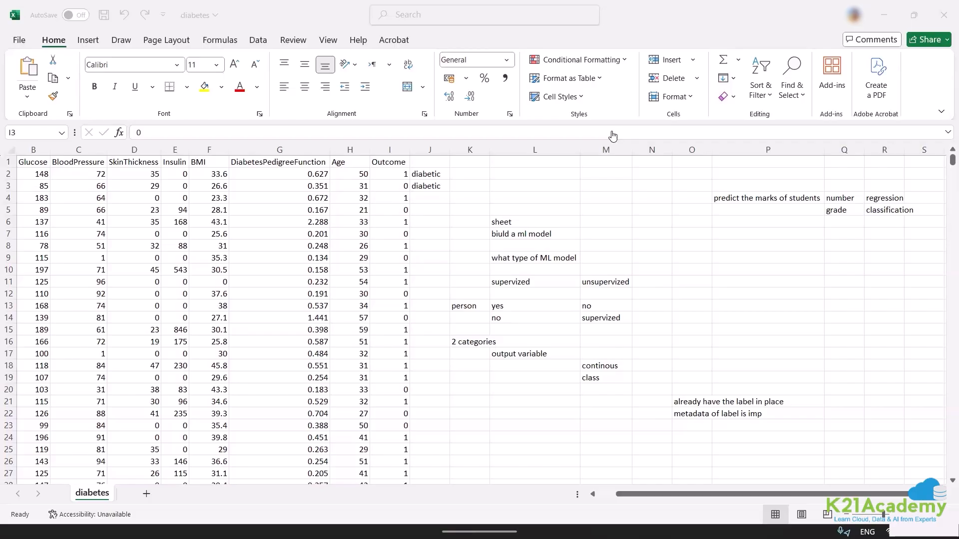
left_click(23, 161)
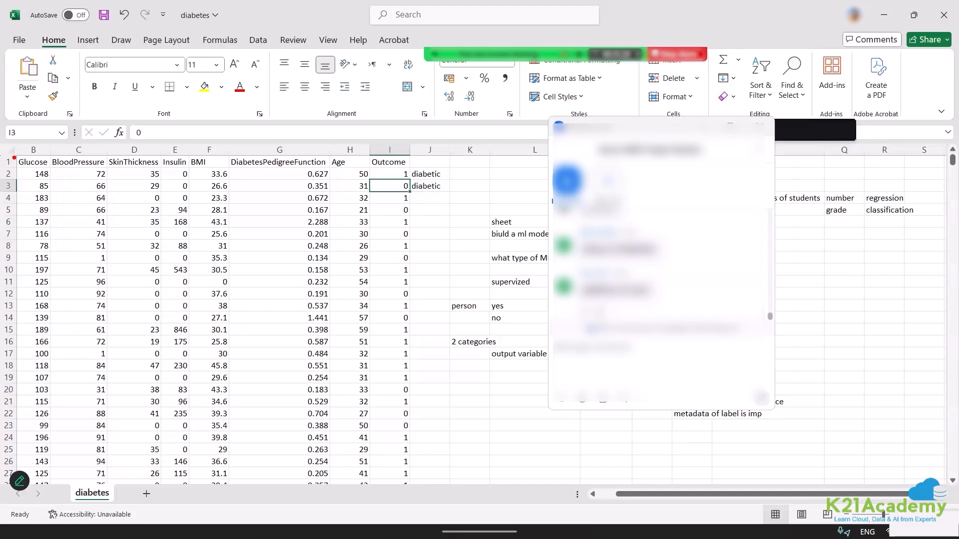
Outline the Glucose to Age columns with a red rectangle, point a red arrow at the Outcome column, and clear the annotations.
mouse_move(15, 158)
left_mouse_down()
mouse_move(97, 192)
mouse_move(418, 478)
mouse_move(356, 475)
mouse_move(369, 472)
left_mouse_up()
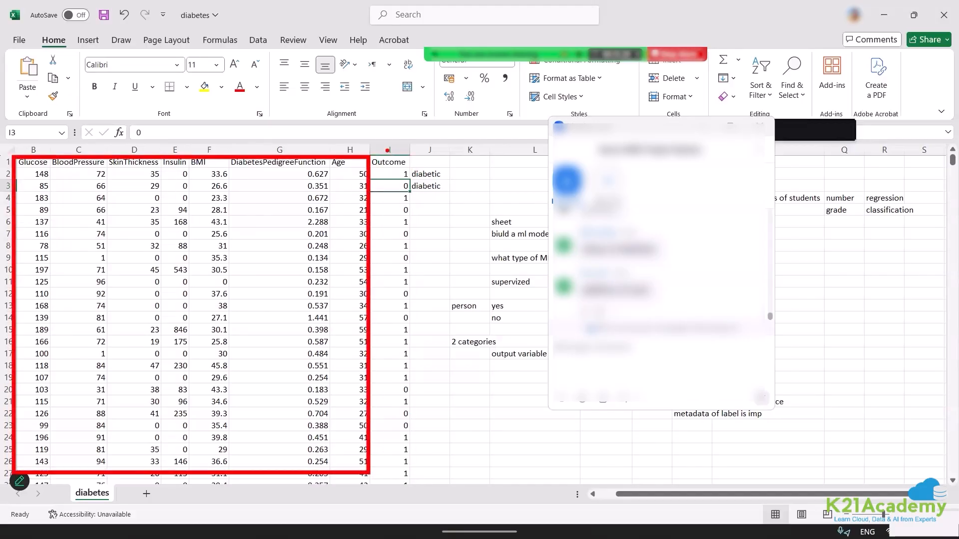
left_click_drag(381, 141, 449, 93)
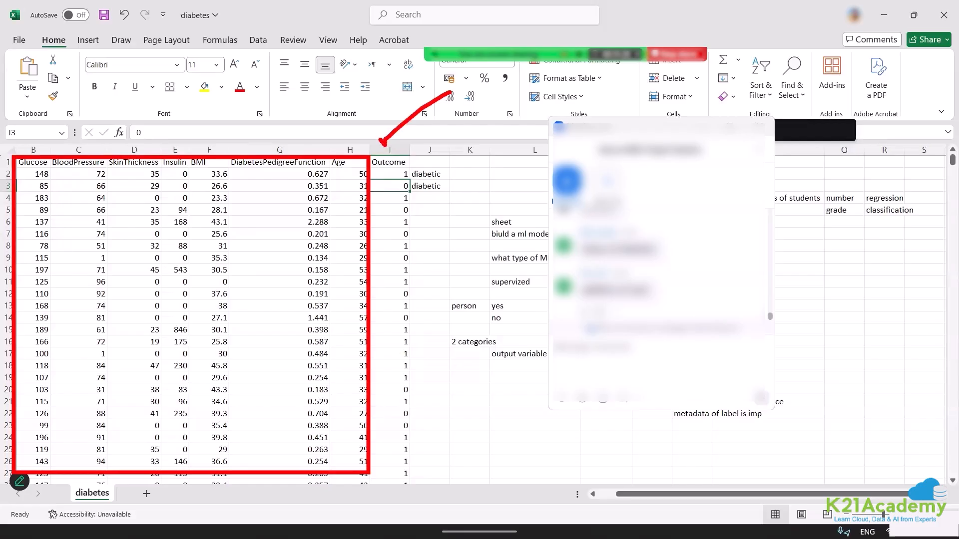
key("Escape")
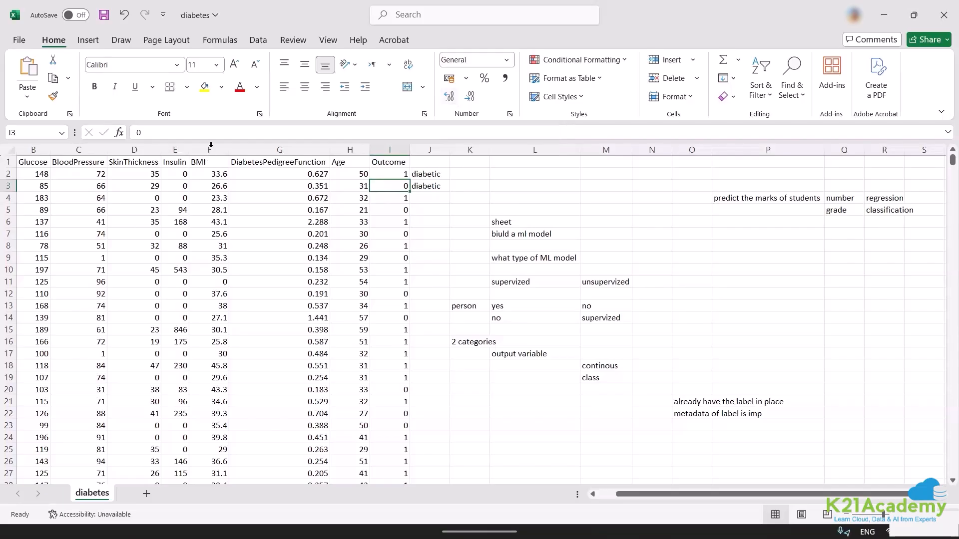
Insert a new column before BMI and give it the header "family history" in cell F1.
left_click(213, 148)
right_click(213, 148)
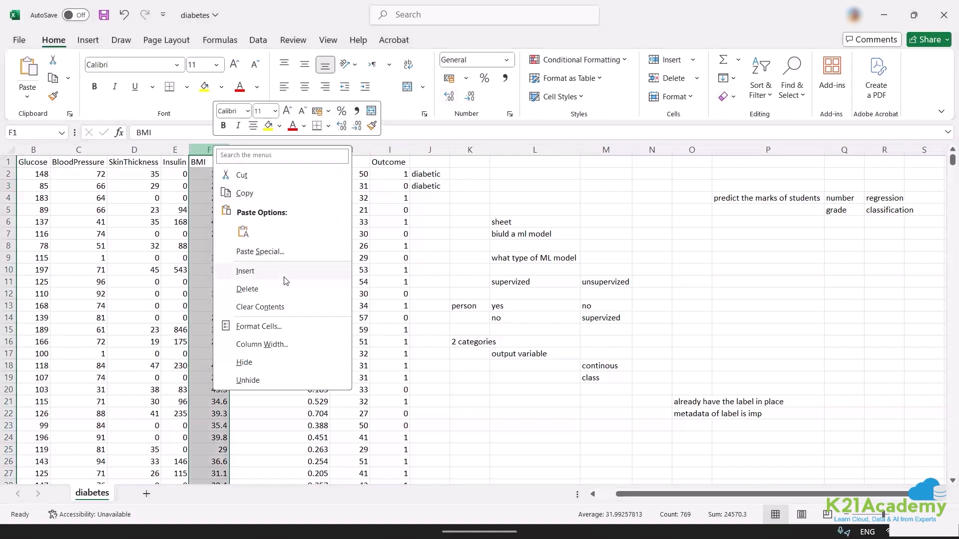
left_click(280, 272)
left_click(205, 164)
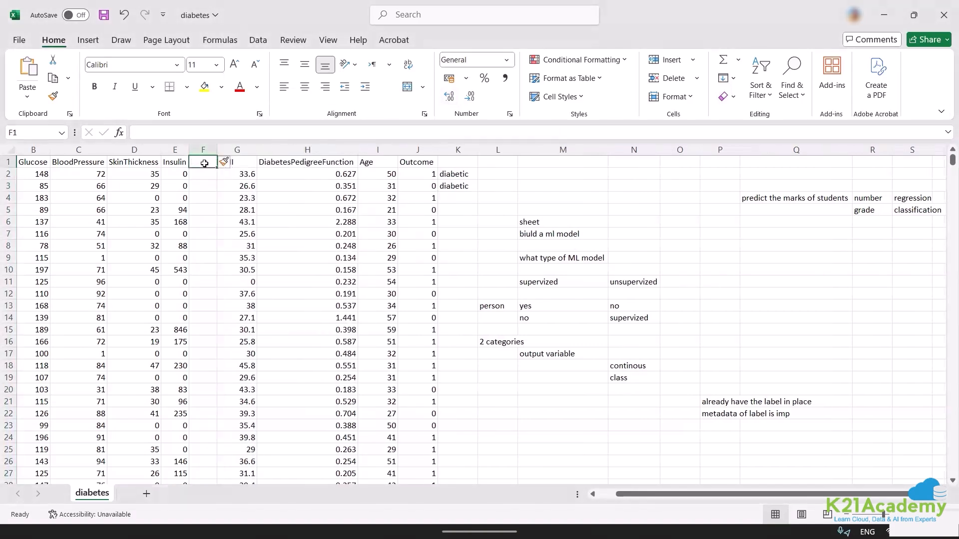
type("famil")
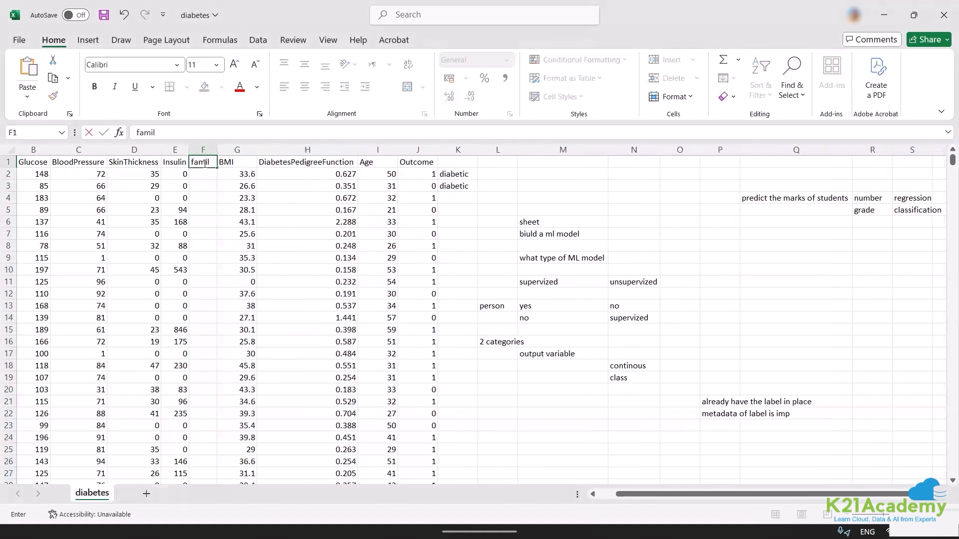
type("y history")
key("Return")
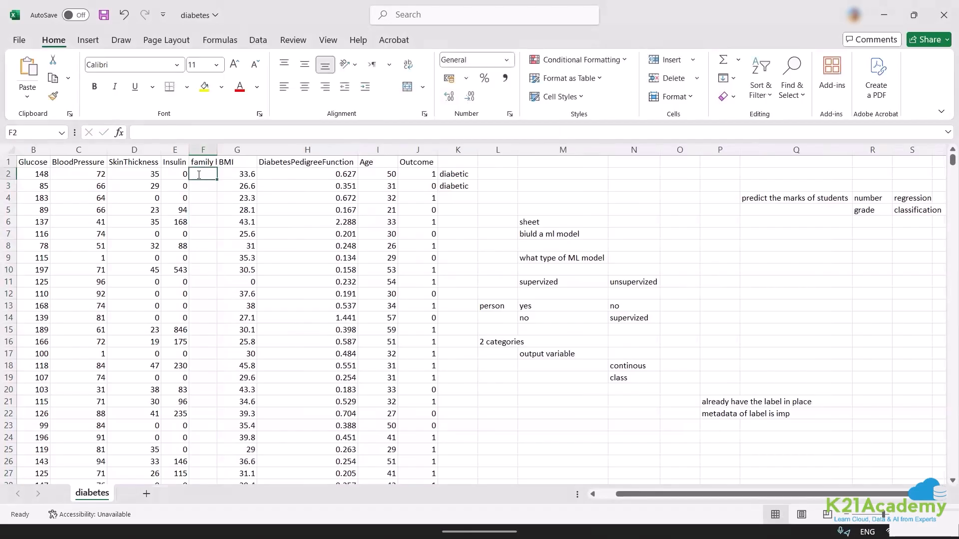
Enter 0 in cell F2 and 1 in cell F3 as sample family history values.
type("0")
key("Return")
type("1")
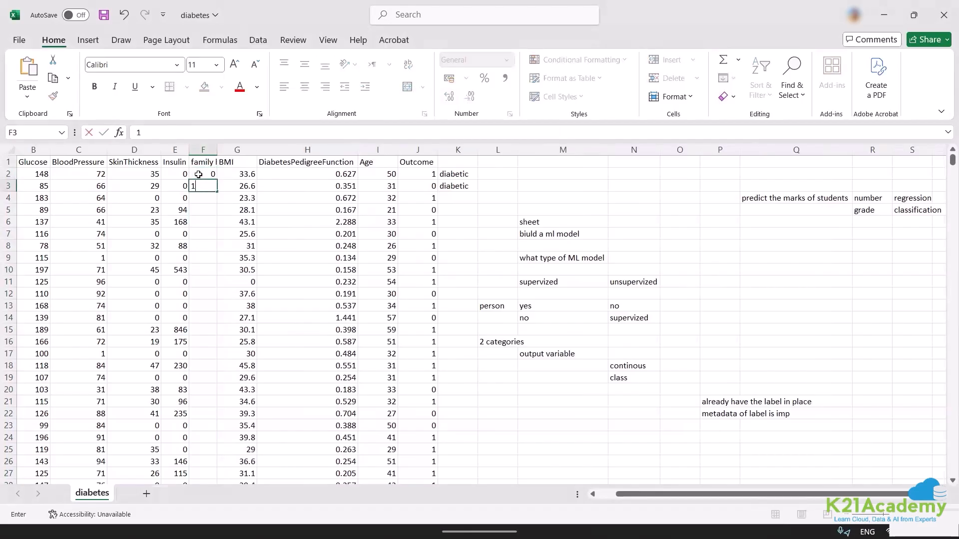
left_click(223, 238)
Review the family history column and the input feature range from Glucose to Age, B1 to I18.
left_click(205, 148)
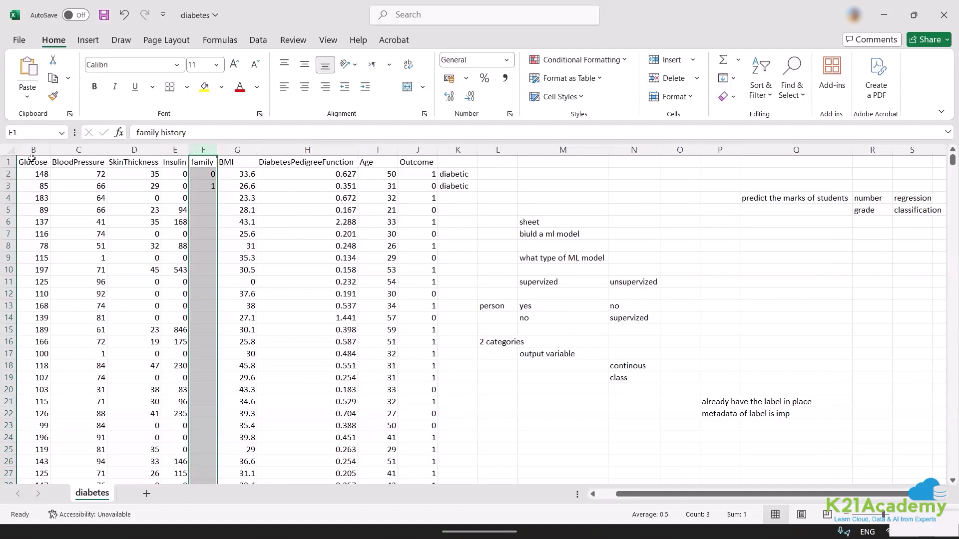
left_click(63, 212)
left_click_drag(27, 164, 377, 365)
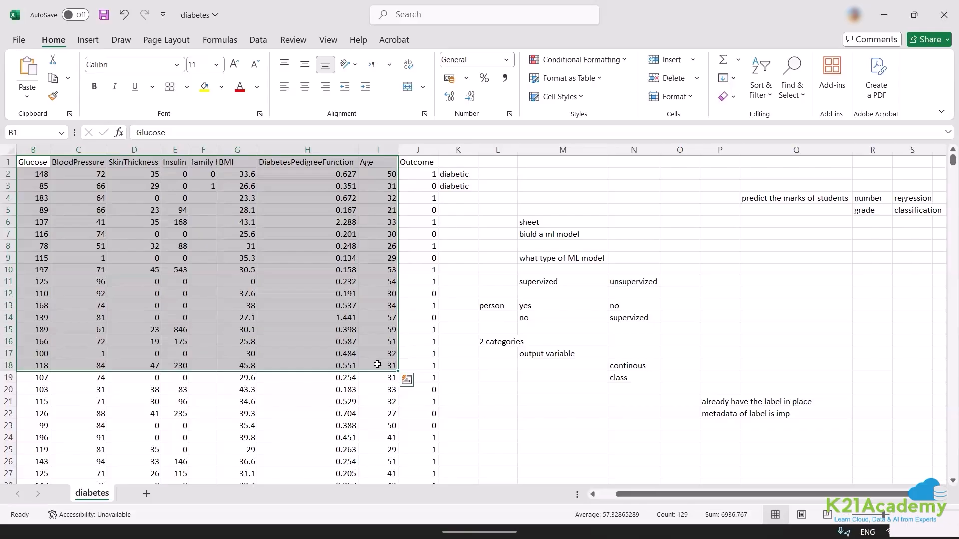
left_click(333, 220)
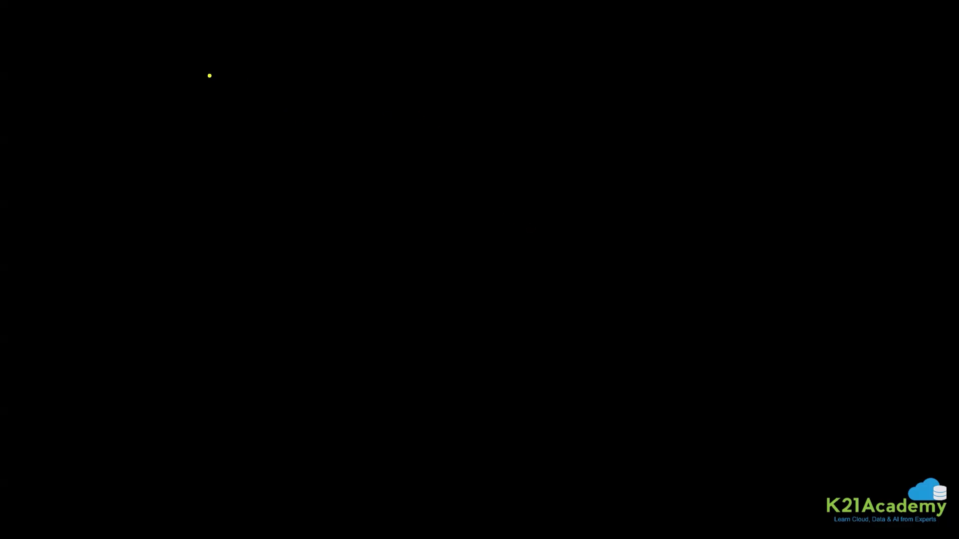
Write "Azure Machine Learning" in yellow on the blank black drawing screen and frame it with a large yellow rectangle.
type("tAure")
key("BackSpace")
key("BackSpace")
key("BackSpace")
key("BackSpace")
type("zur")
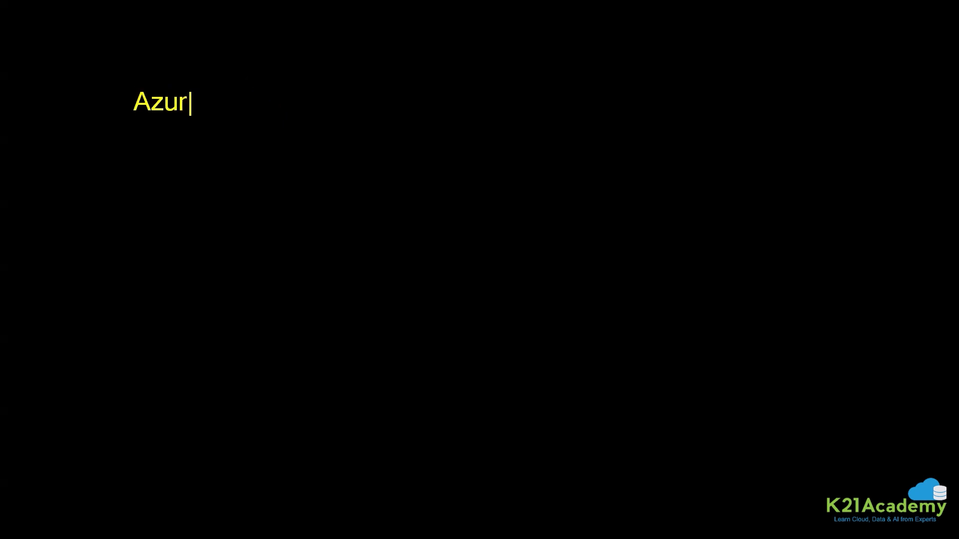
type("e Machine")
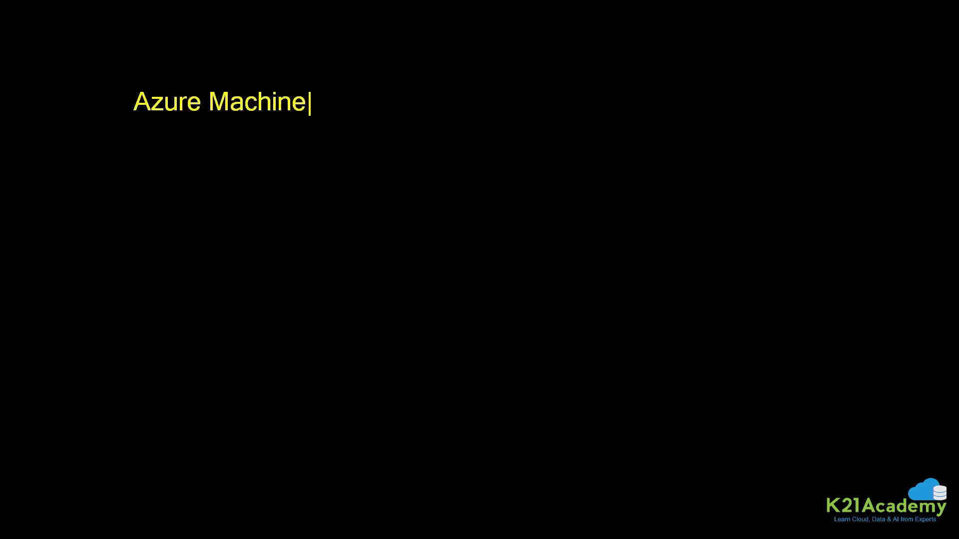
type(" Learmoi")
key("BackSpace")
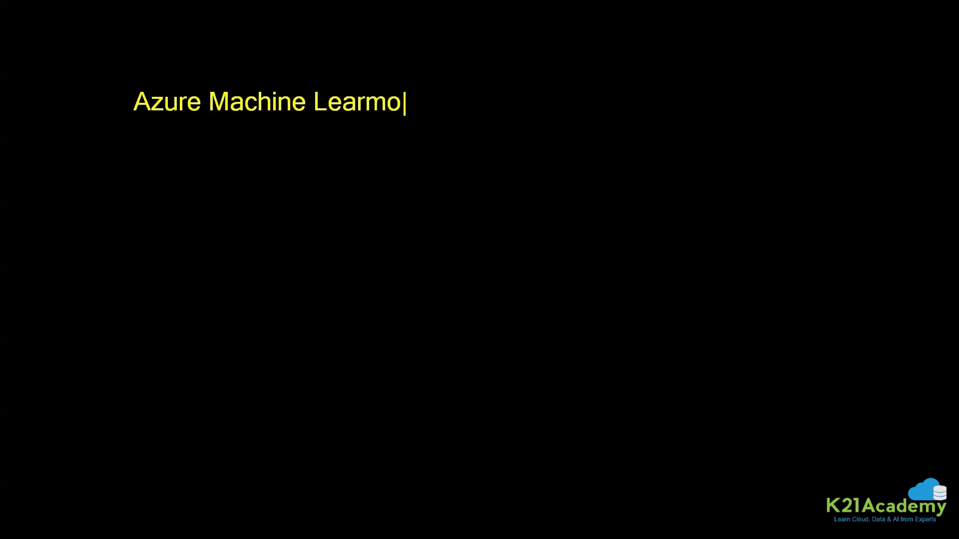
key("BackSpace")
key("BackSpace")
type("ning")
key("Escape")
mouse_move(101, 56)
left_mouse_down()
mouse_move(492, 219)
mouse_move(696, 454)
mouse_move(735, 440)
left_mouse_up()
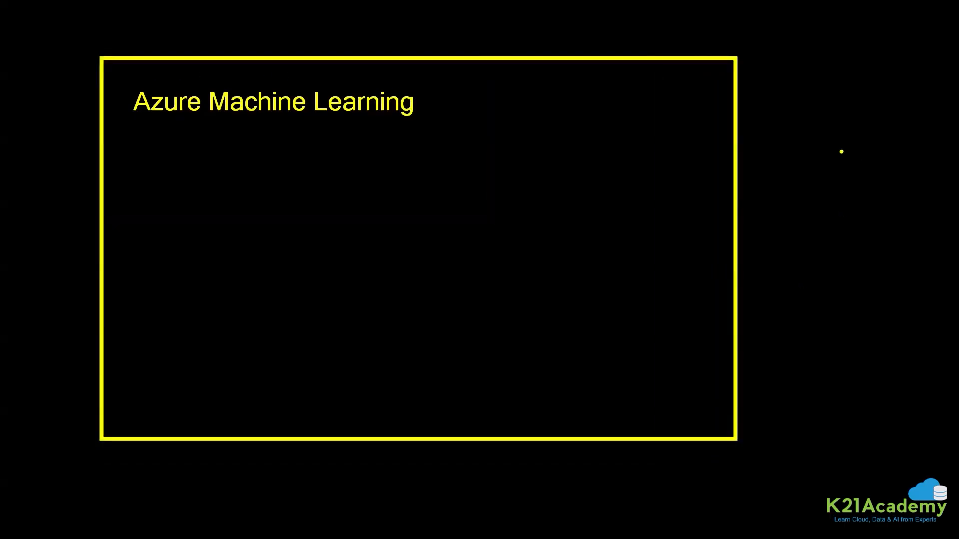
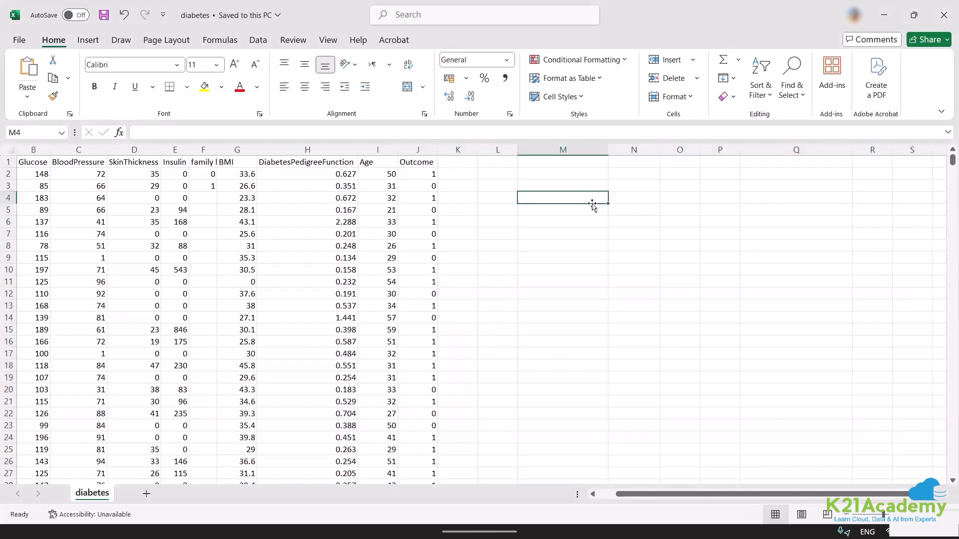
Enter the heading "AZURE MACHINE LEARNING" in cell M4 beside the diabetes data.
type("AZURE MACH")
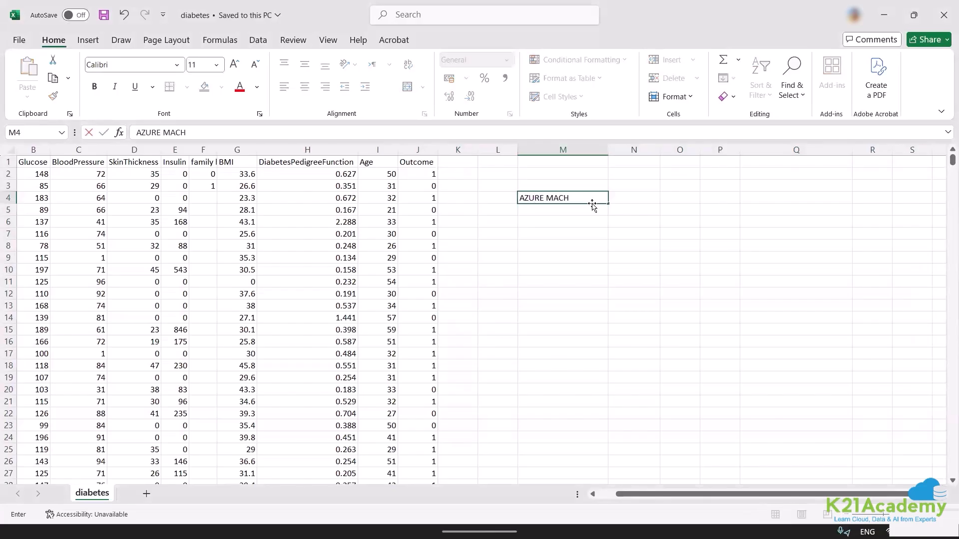
type("INE LEARNING")
key("Return")
key("Return")
key("Return")
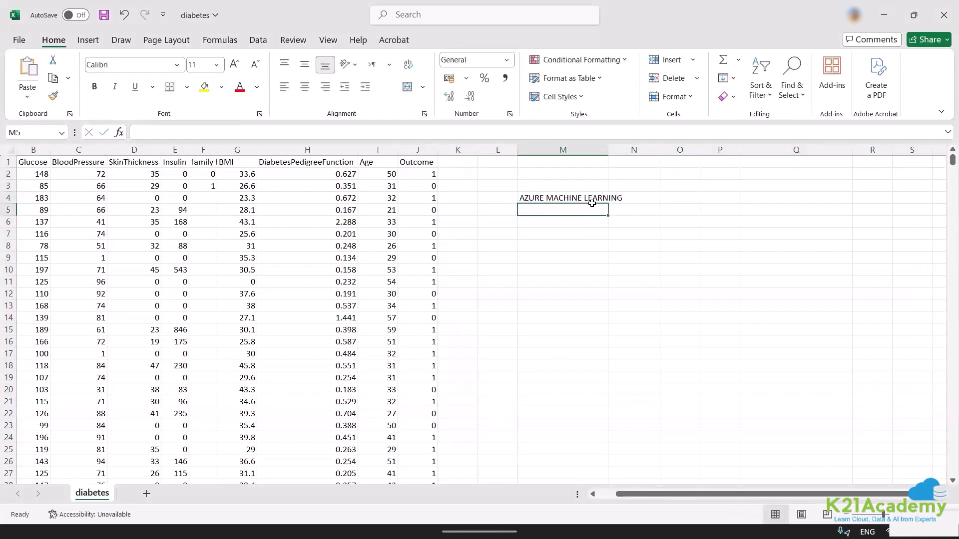
List the first two workflow stages below the heading: "TRAIN" in cell M7 and "TEST" in cell M8.
type("TRA")
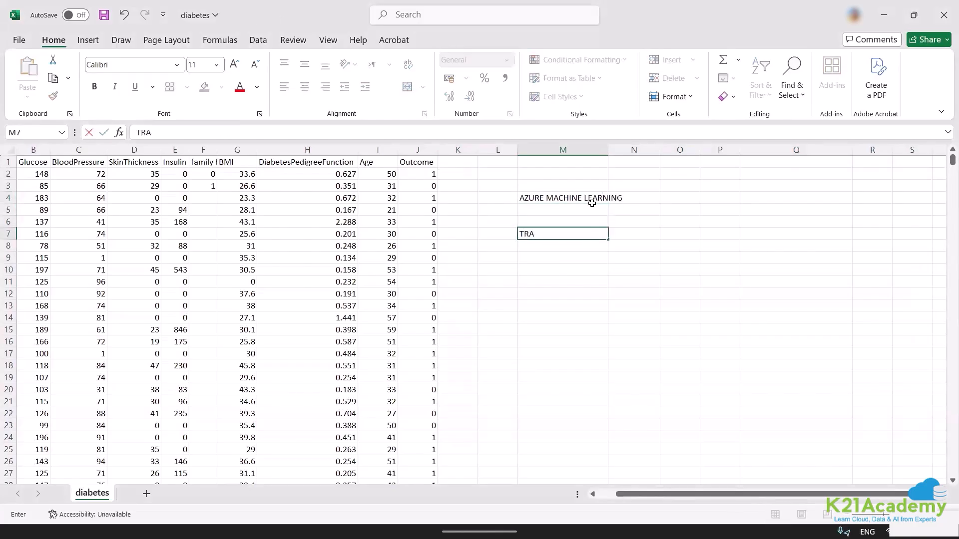
type("IN")
key("Return")
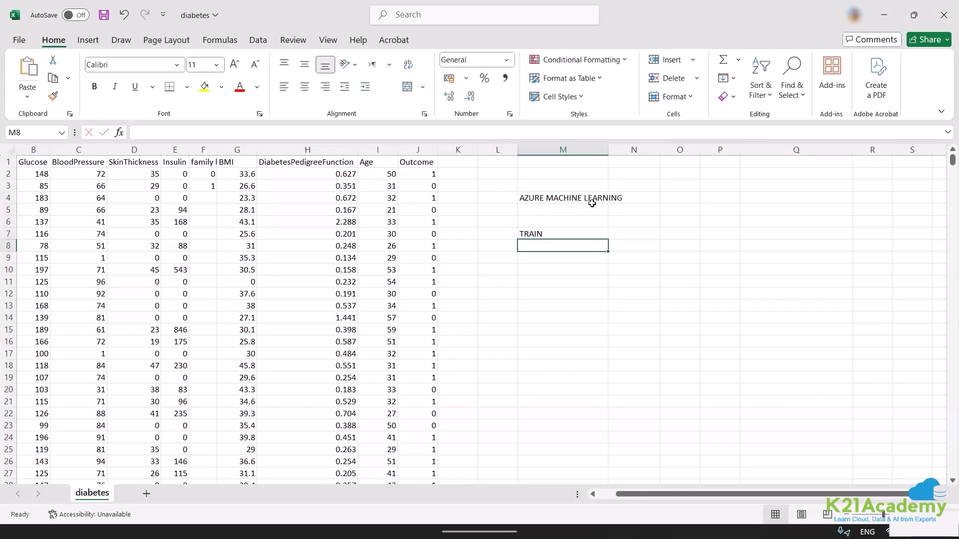
type("TEST")
key("Return")
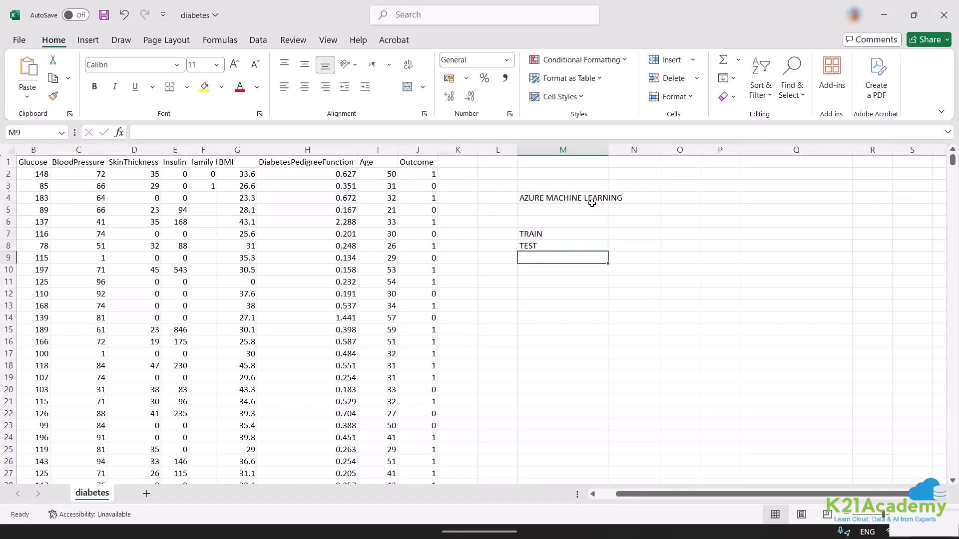
type("DEPLOY THE")
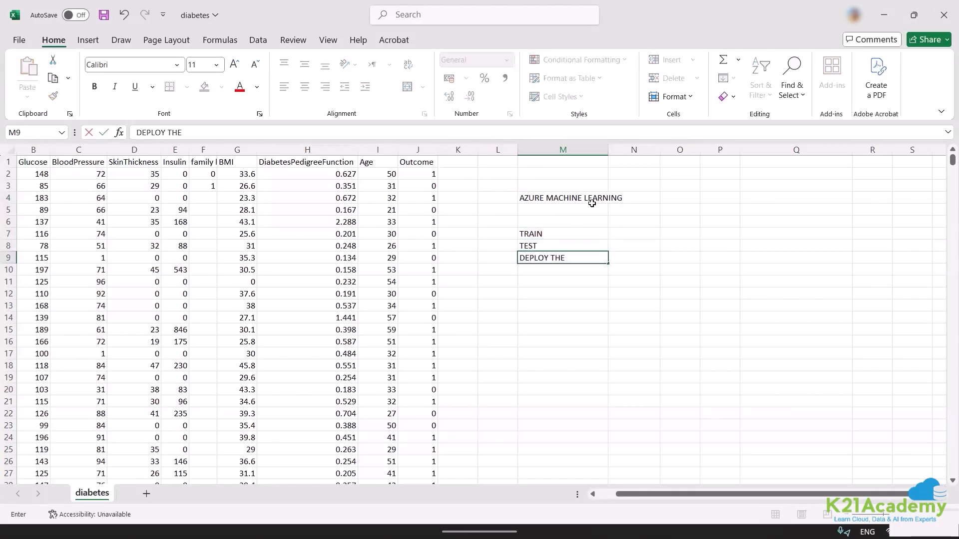
type(" MODEL TO GET PR")
key("BackSpace")
key("BackSpace")
key("BackSpace")
key("BackSpace")
key("BackSpace")
key("BackSpace")
key("BackSpace")
key("BackSpace")
key("BackSpace")
key("BackSpace")
key("BackSpace")
key("BackSpace")
key("BackSpace")
key("BackSpace")
key("BackSpace")
key("BackSpace")
key("BackSpace")
key("Escape")
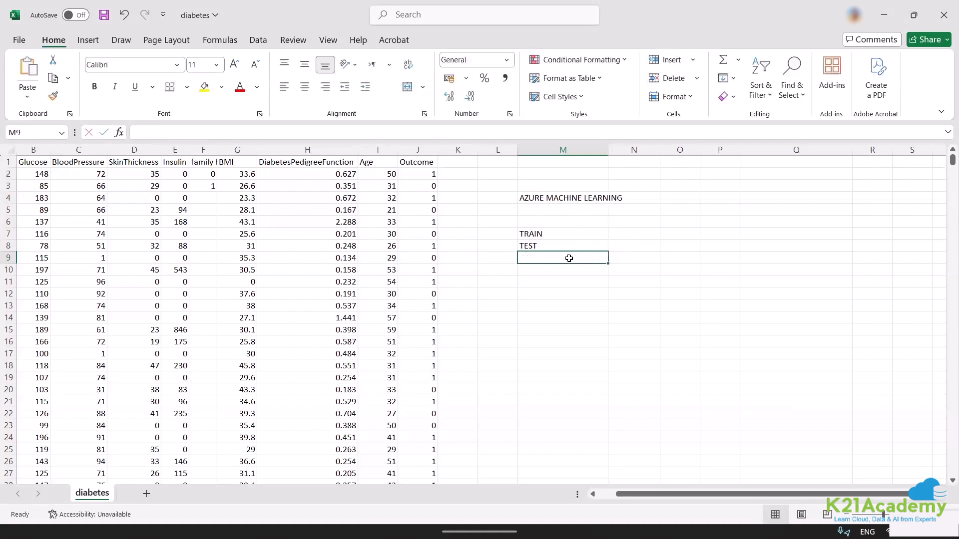
Add "DEPLOY" as the third workflow stage in cell M9.
type("DEPLOY")
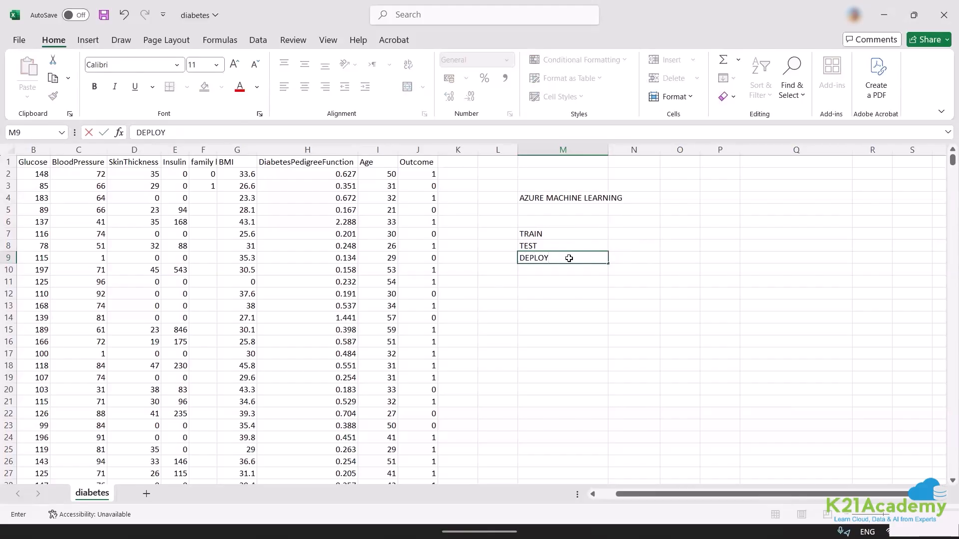
key("Tab")
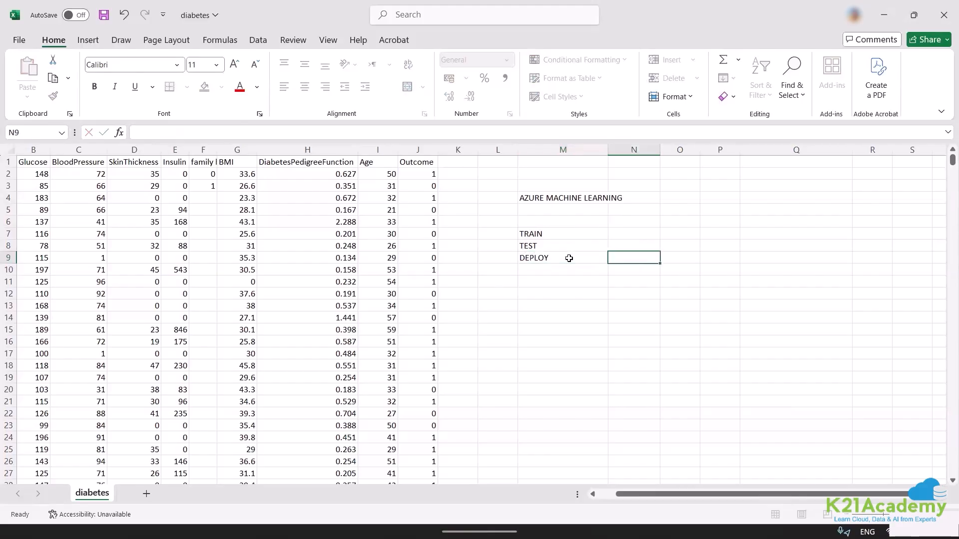
Enter "X,Y" in cell N7 as the data for the TRAIN stage.
left_click(618, 235)
type("X,Y")
key("Escape")
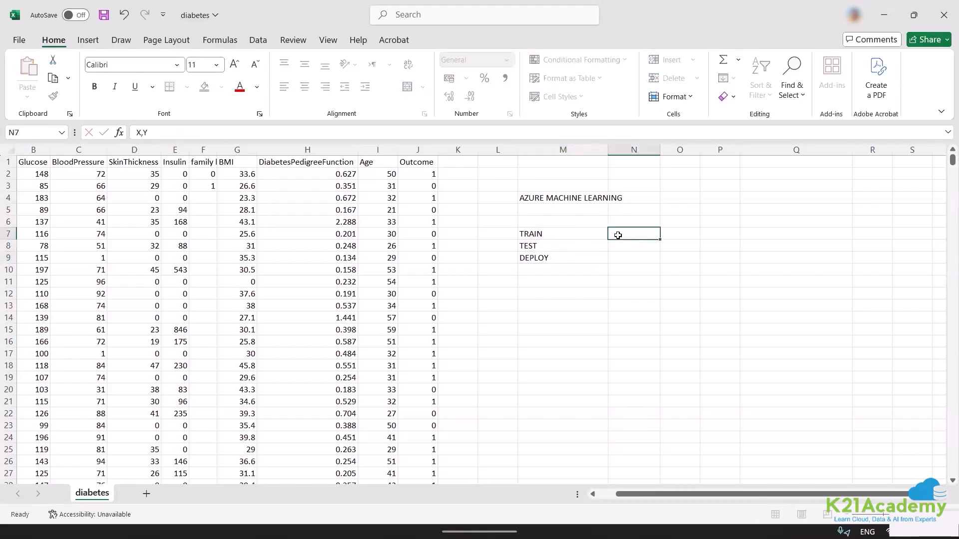
type("C")
key("BackSpace")
Fill in the TEST row with "X" in cell N8, "YP" in O8 and "Y" in P8.
type("X,Y")
key("Return")
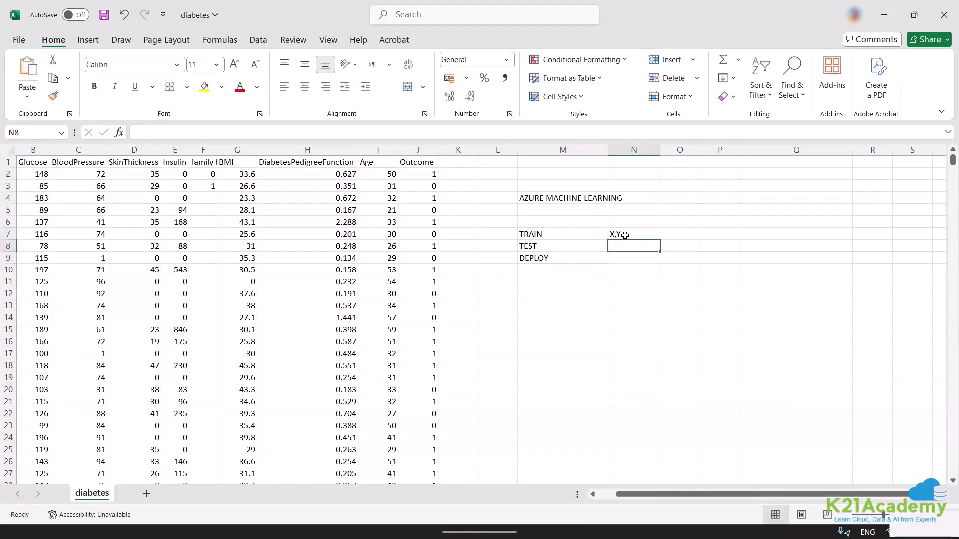
type("X,")
key("BackSpace")
key("BackSpace")
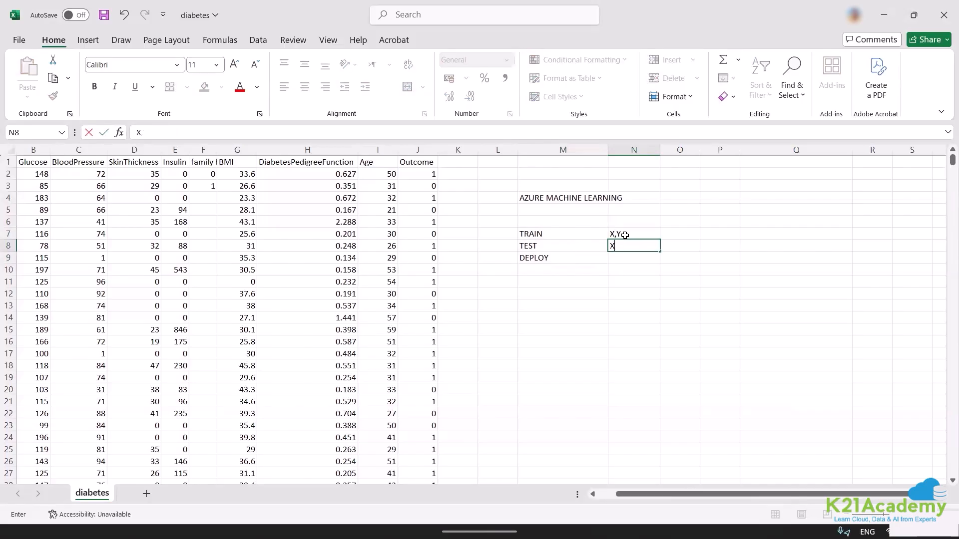
key("Tab")
type("Y")
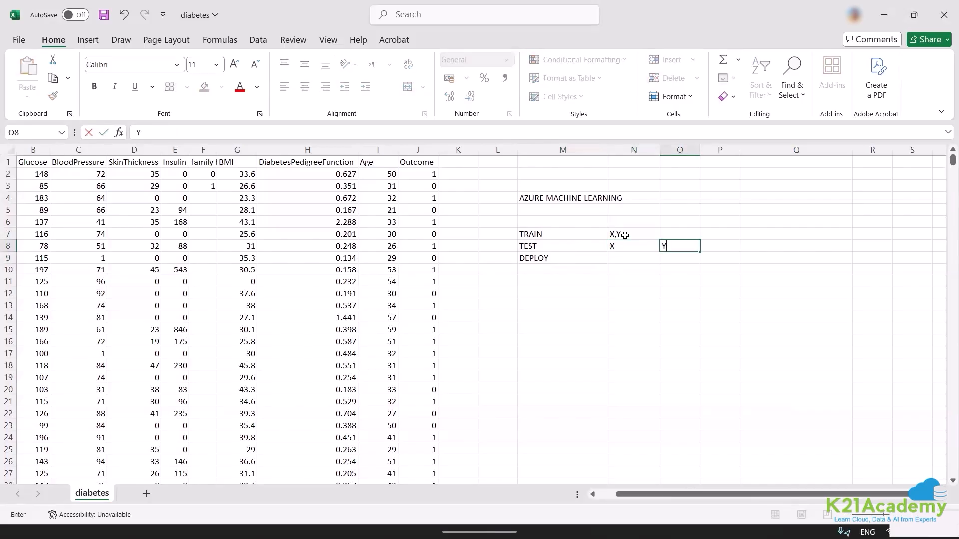
type("P")
key("Tab")
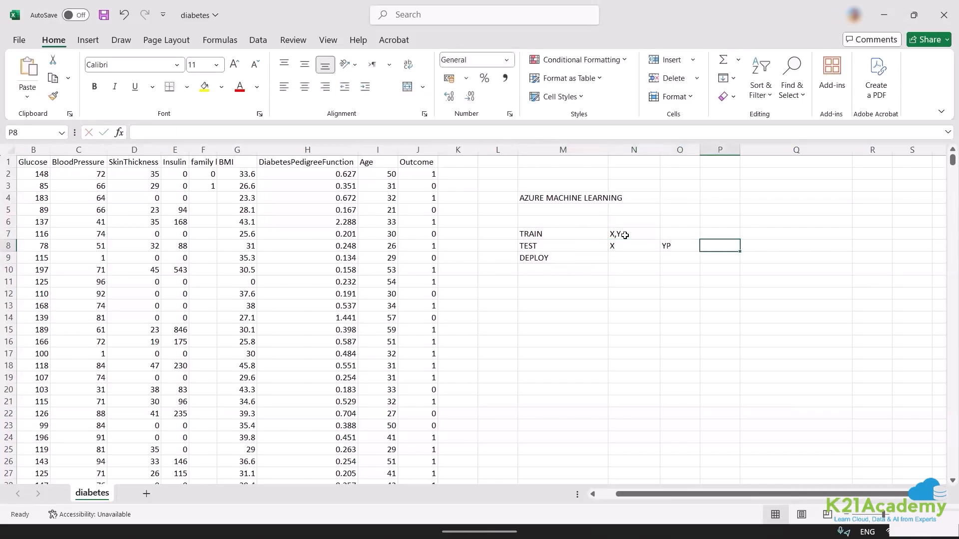
type("YA")
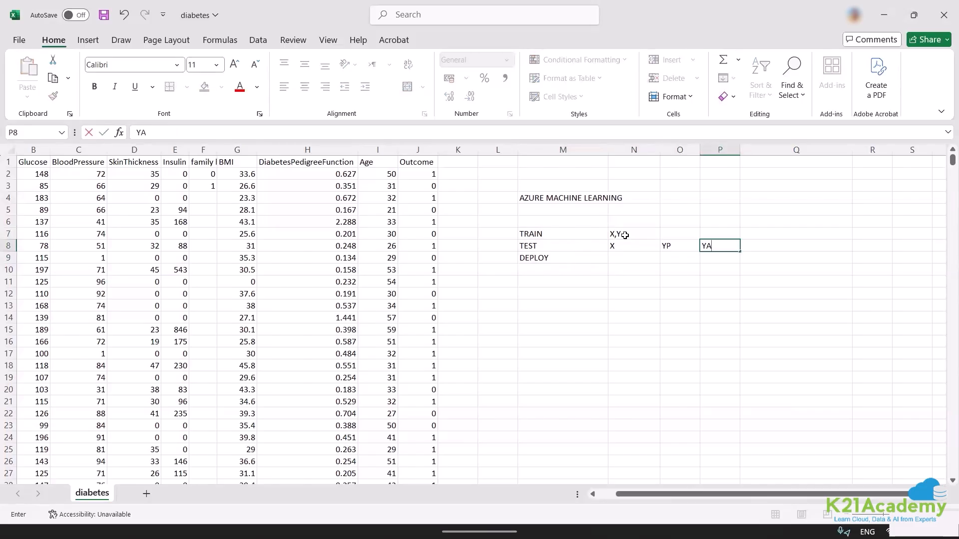
key("Escape")
type("Y")
Enter "FIND PERFORMANCE METRICS" in cell Q8 at the end of the TEST row.
left_click(765, 243)
type("FIND")
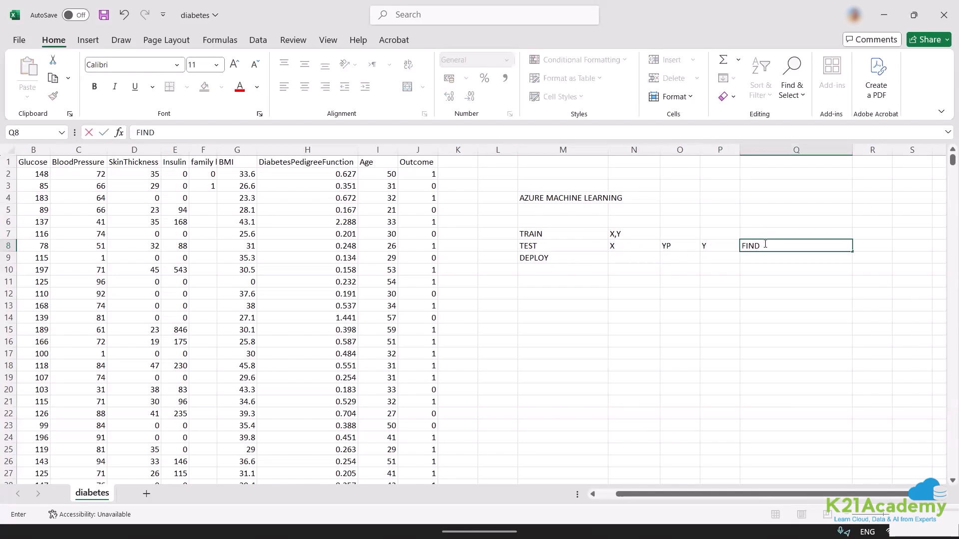
type(" M")
type("E")
key("BackSpace")
key("BackSpace")
type("PERFORMANCE ")
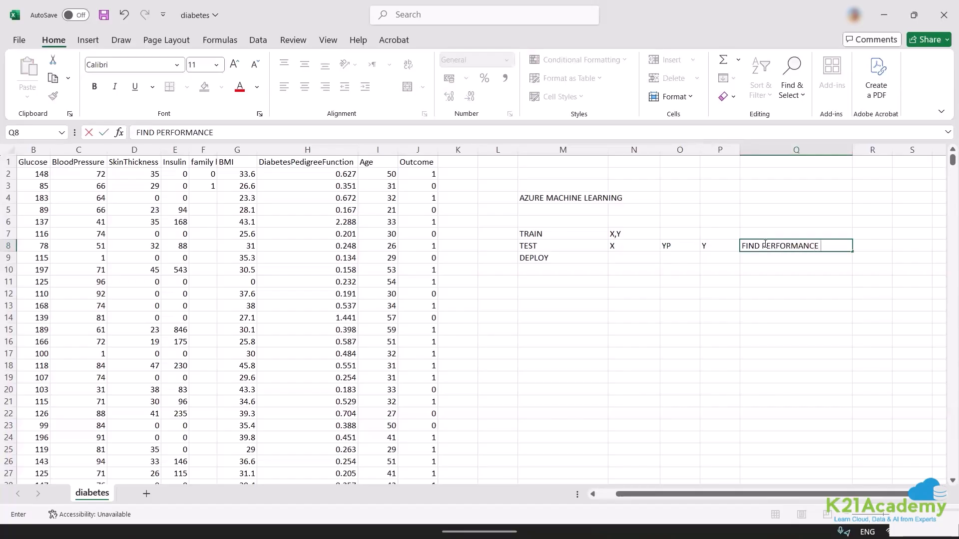
type("METRICS")
key("Tab")
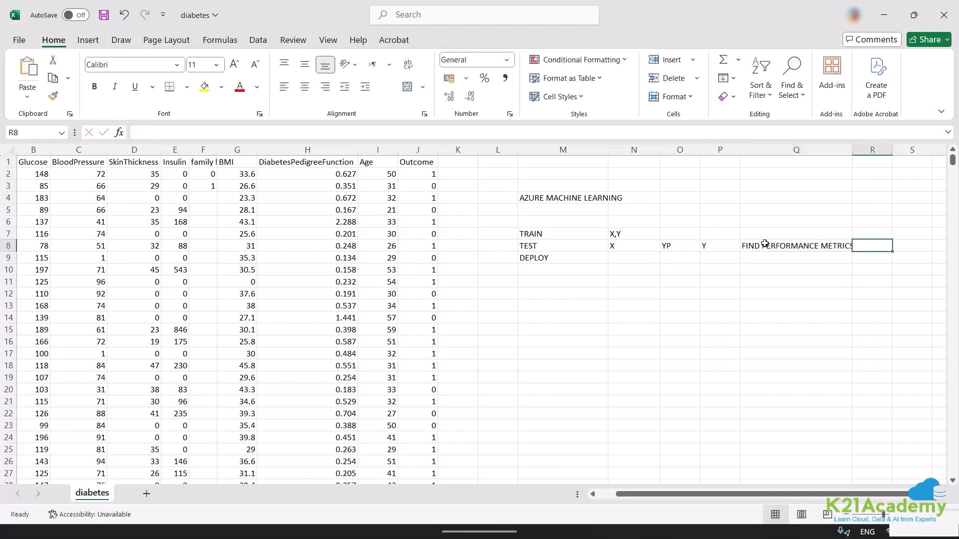
Enter "X." in cell N9 as the input for the DEPLOY stage.
left_click(618, 263)
type("X")
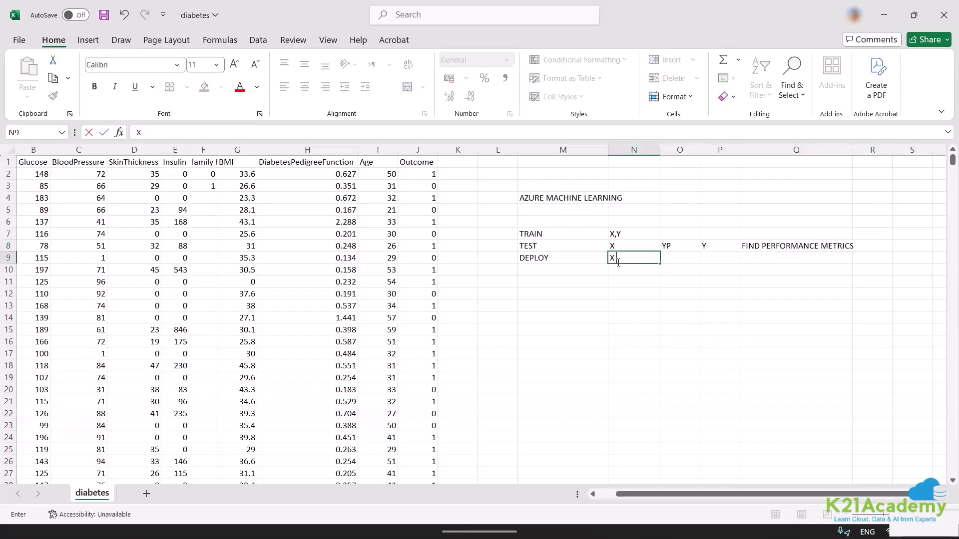
key("Escape")
type("X.")
key("Tab")
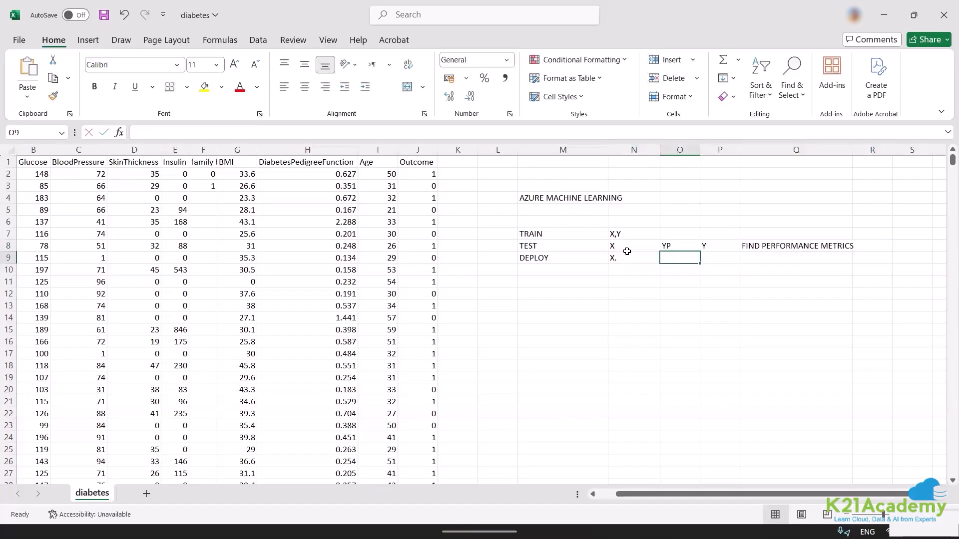
Enter "YP" in cell O9 as the predicted output for the DEPLOY stage.
type("YP")
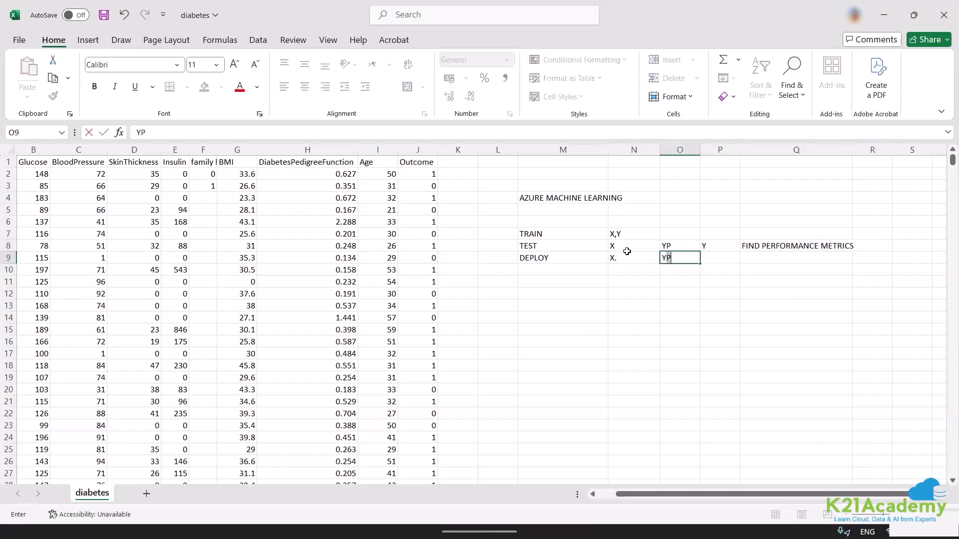
key("BackSpace")
left_click(669, 291)
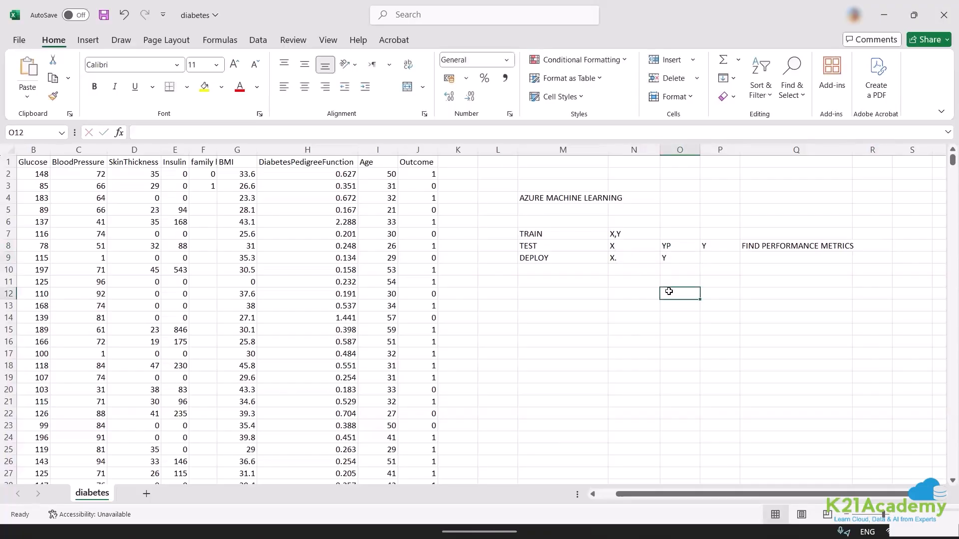
left_click(671, 260)
double_click(671, 259)
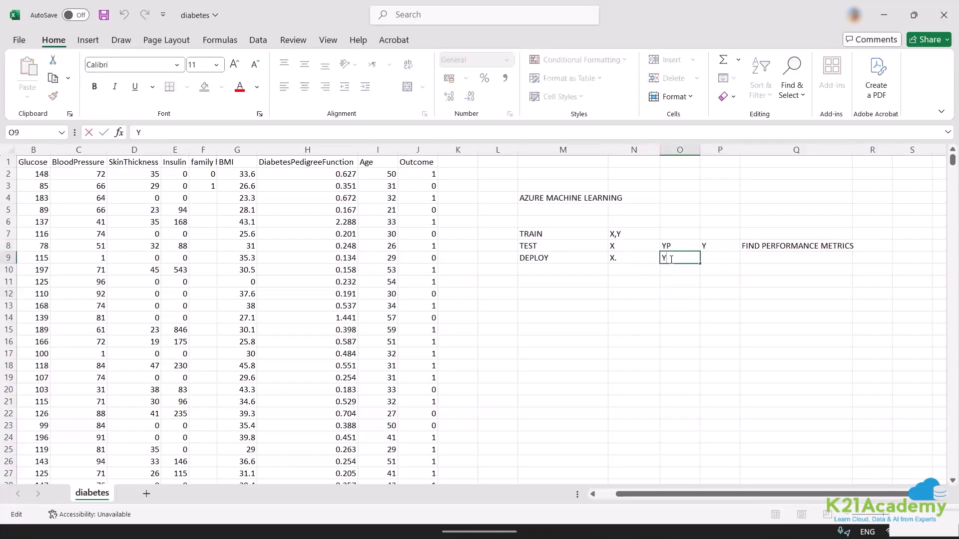
type("P")
left_click(607, 316)
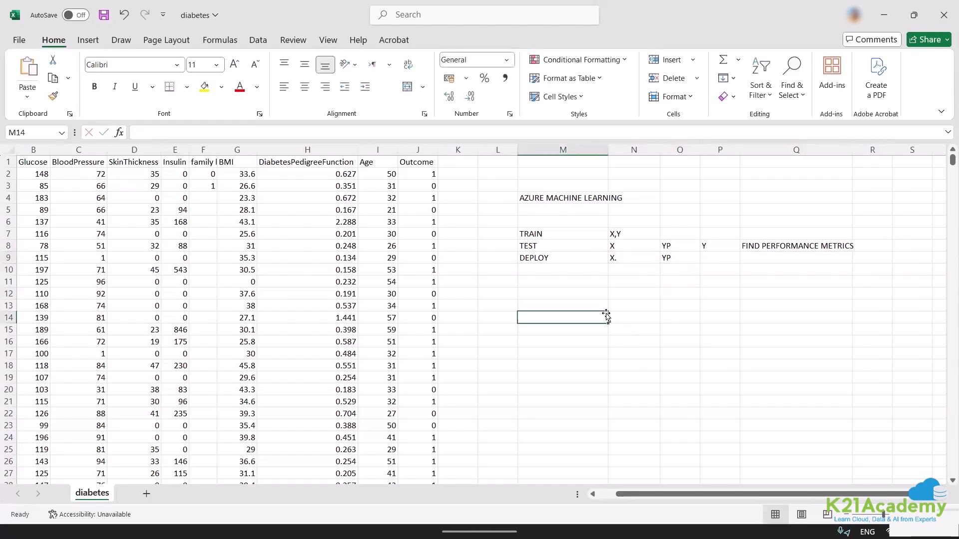
Enter ":)" in cell R8 and fit the width of column Q to its contents.
left_click(867, 242)
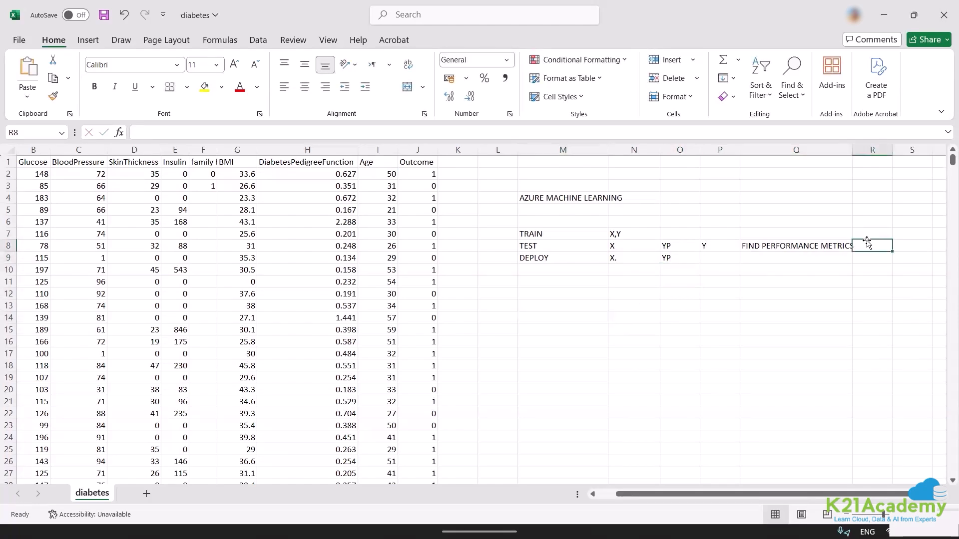
double_click(867, 241)
double_click(867, 242)
left_click(867, 242)
type(":)")
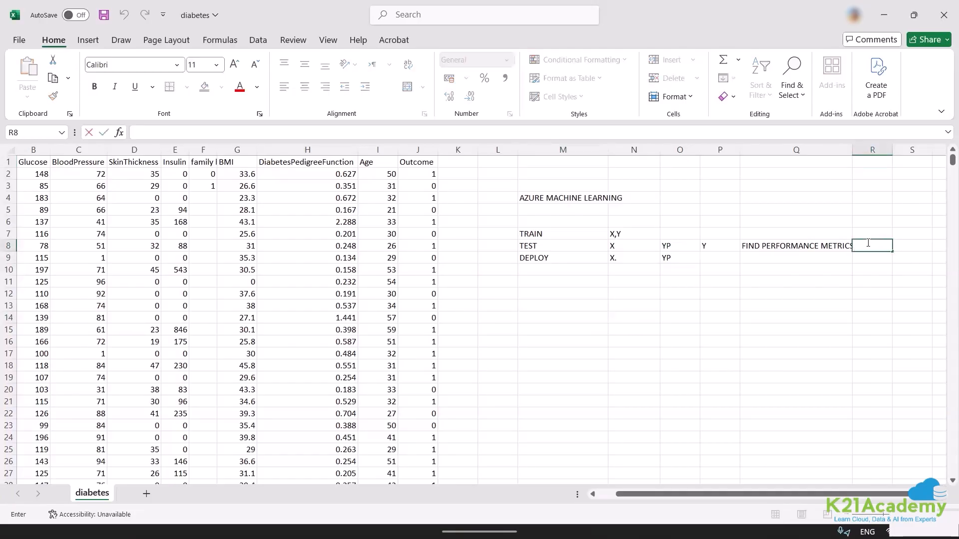
left_click(814, 258)
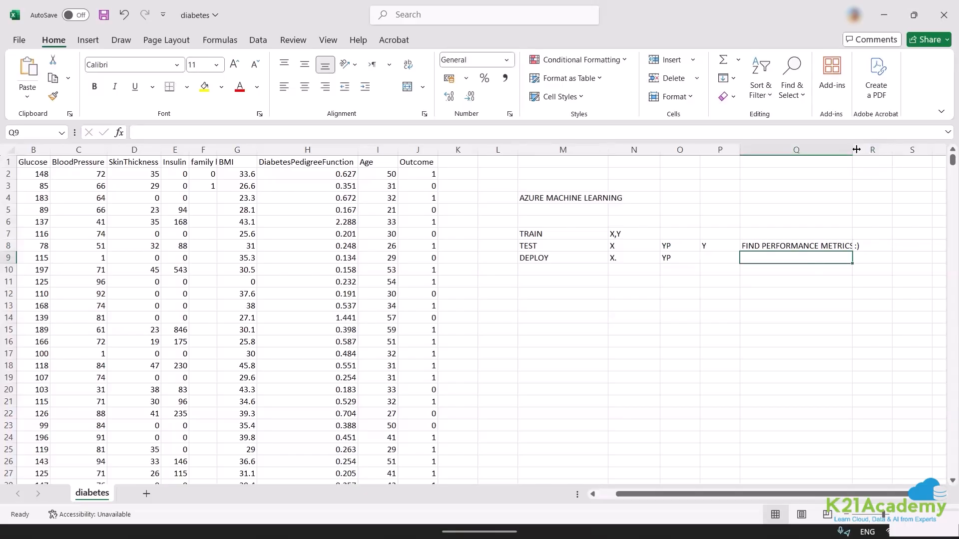
double_click(856, 149)
left_click(542, 198)
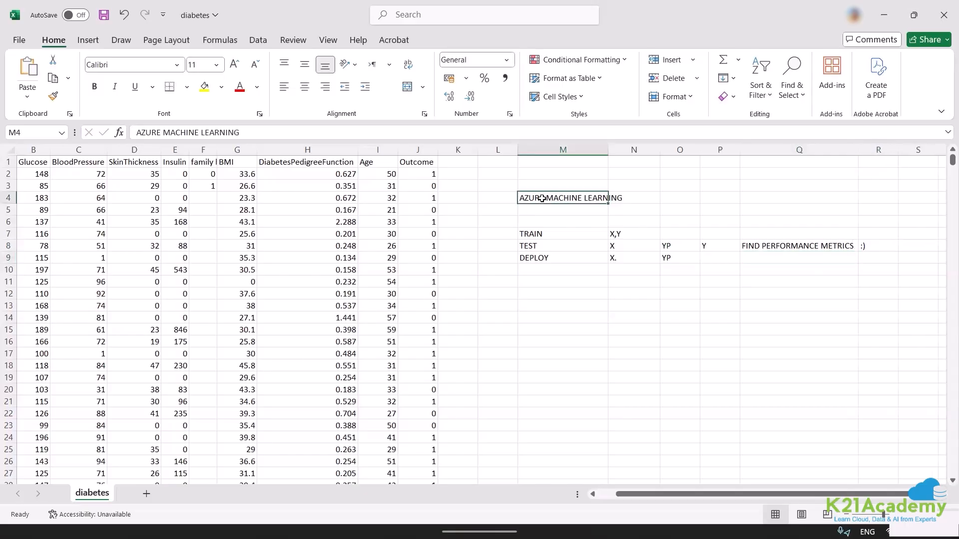
left_click(541, 211)
type("AUTOMATED")
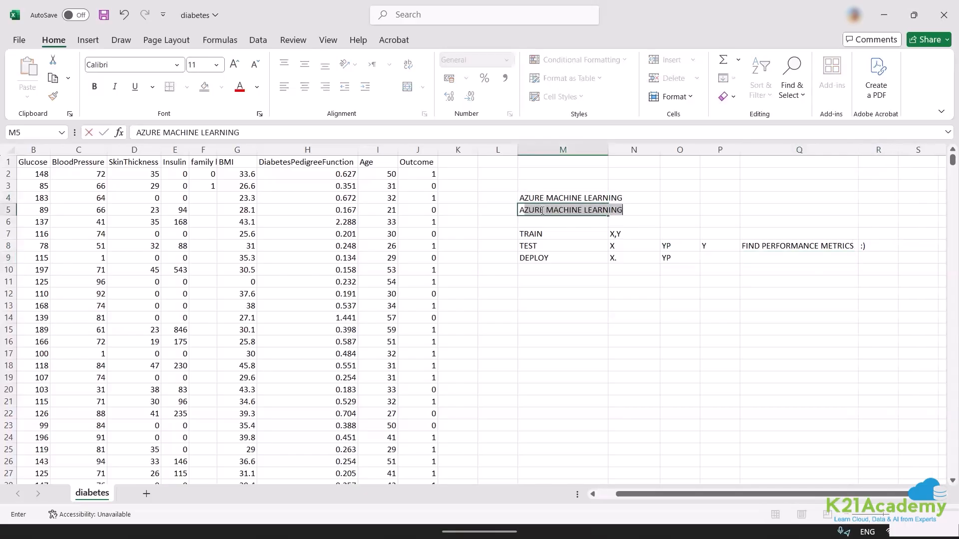
type(" MA")
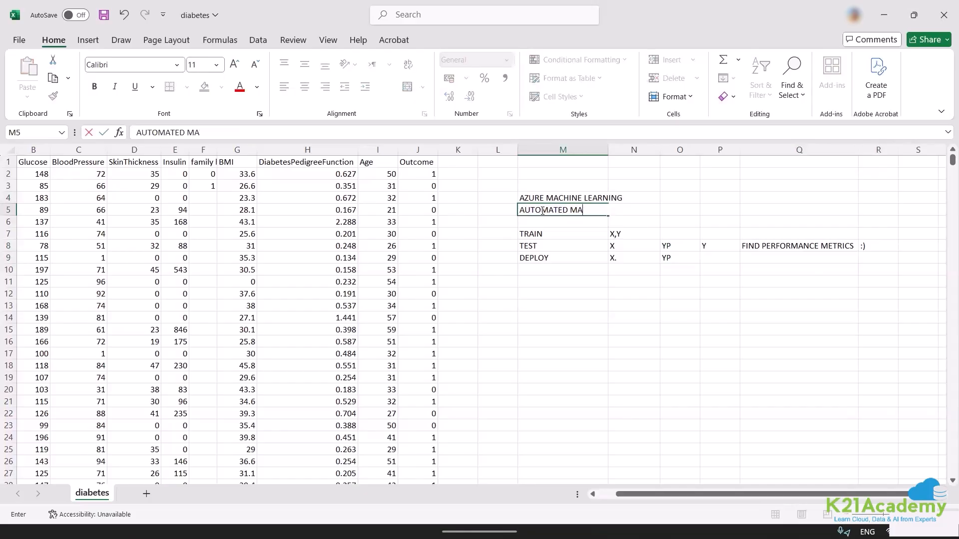
type("CHINE LEARMI")
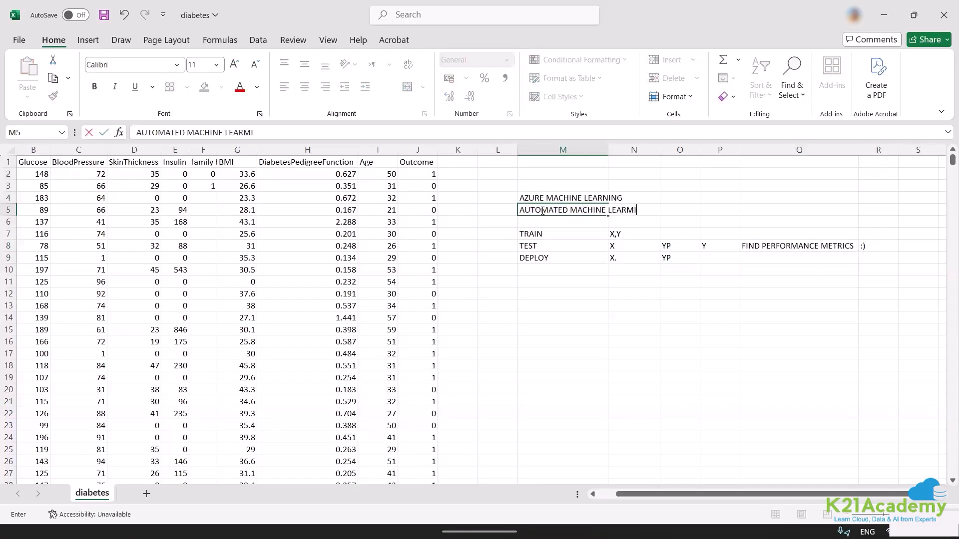
key("BackSpace")
key("BackSpace")
type("NING")
key("Escape")
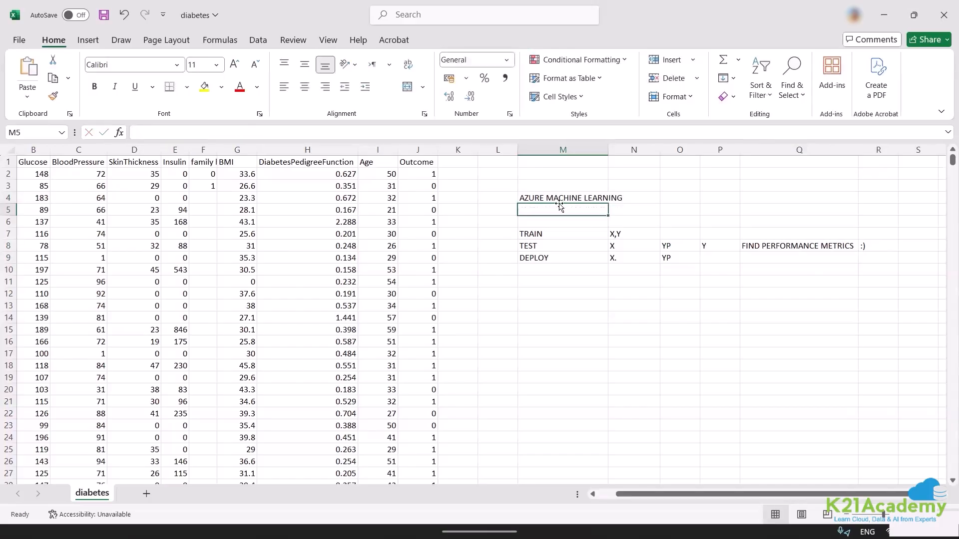
Enter "AUTOMATED MACHINE LEARNING" in cell M12 and fit the width of column M to its contents.
left_click(537, 296)
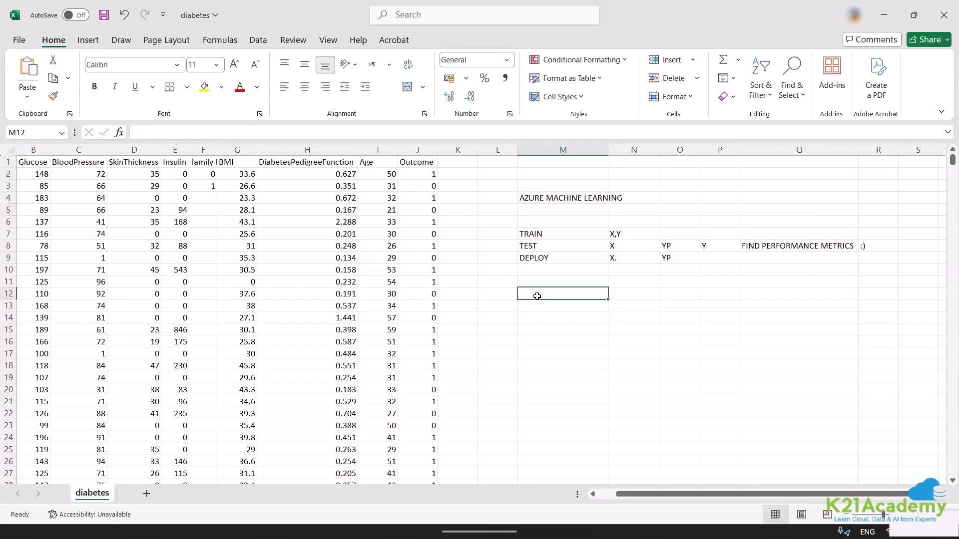
type("AUTOMST")
key("BackSpace")
key("BackSpace")
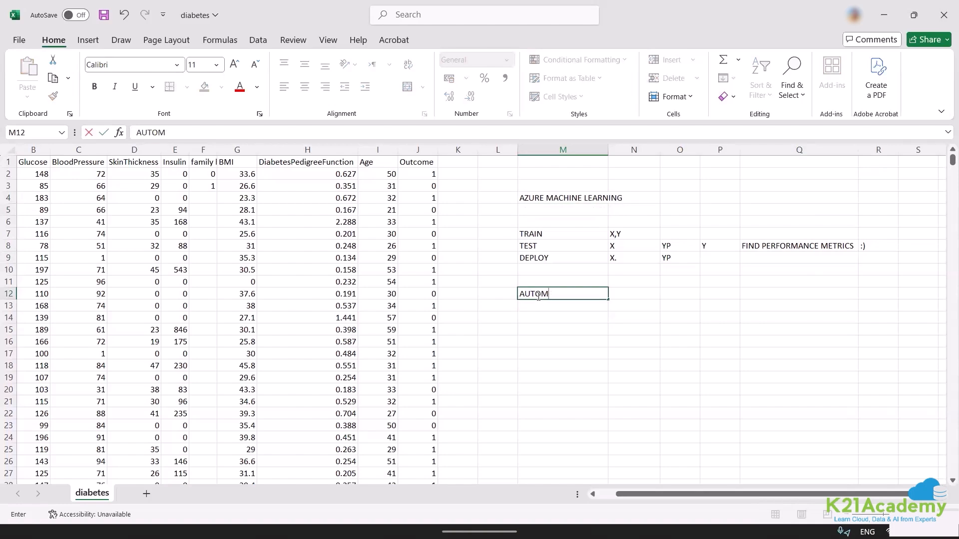
type("ATED MACHI")
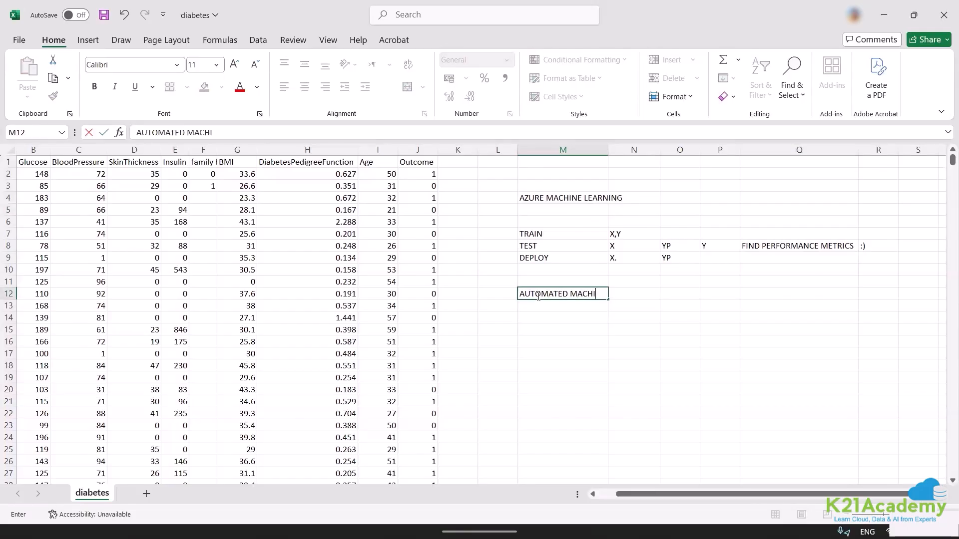
type("NE LEARNIN")
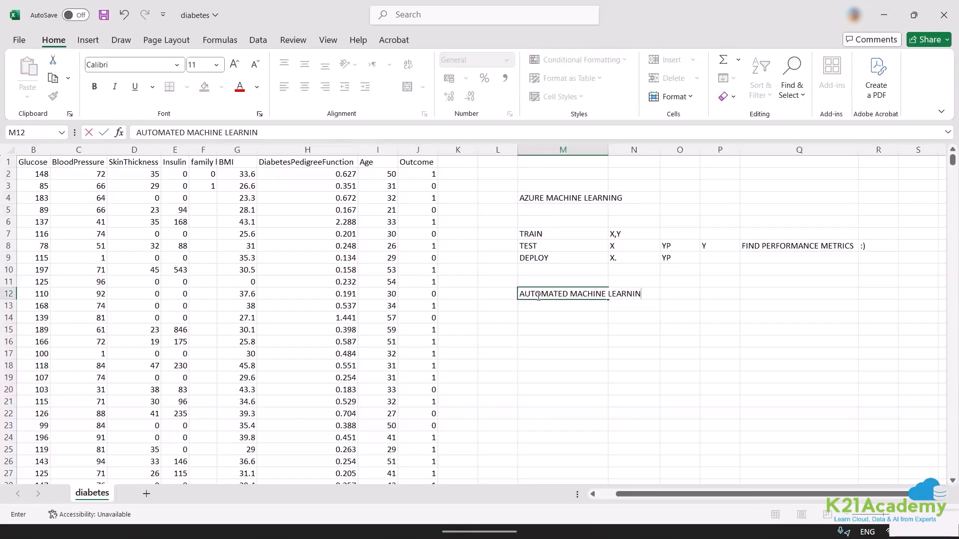
type("G")
key("Tab")
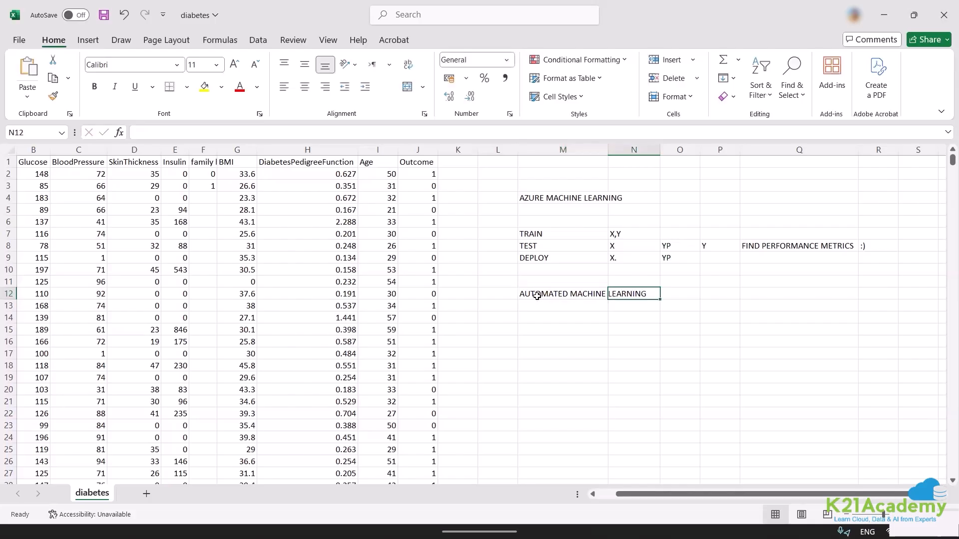
left_click(606, 159)
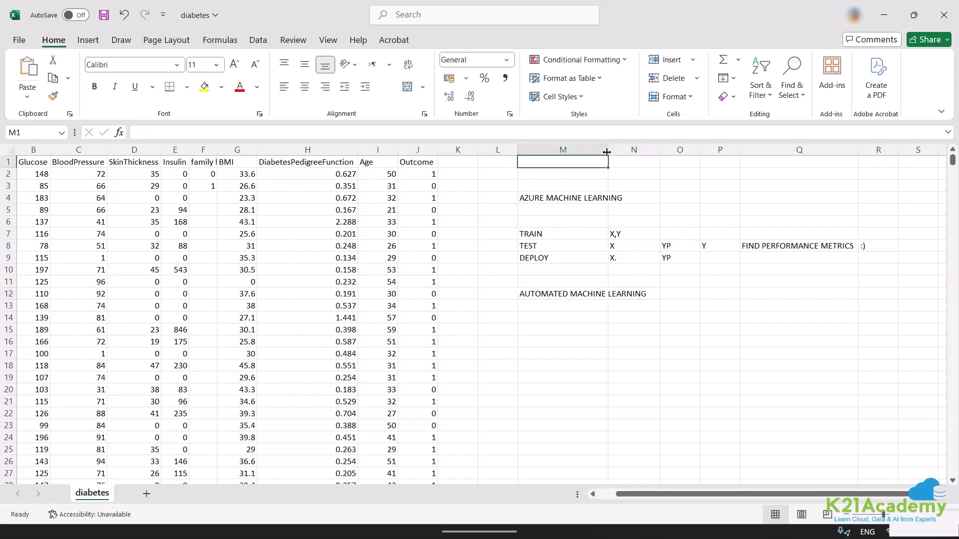
double_click(607, 152)
left_click(684, 291)
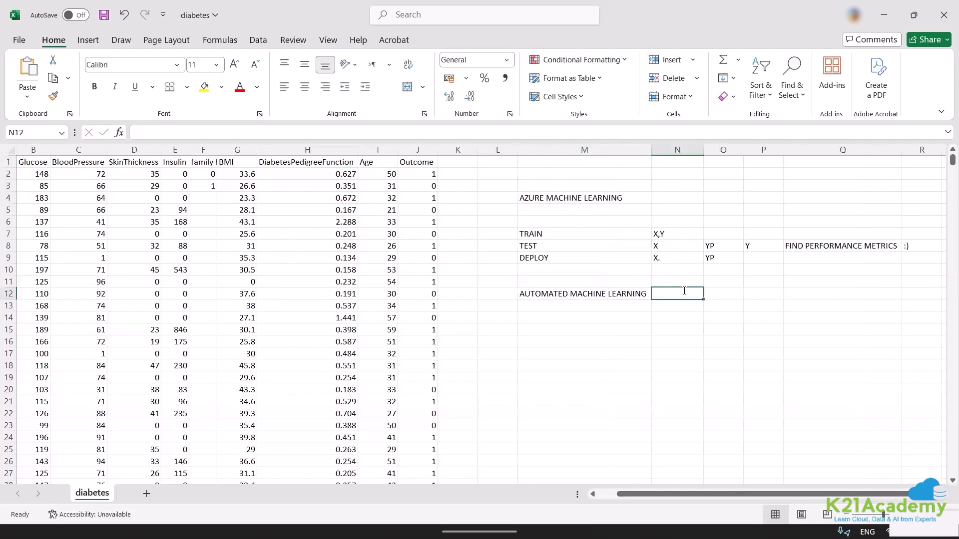
type("UI B")
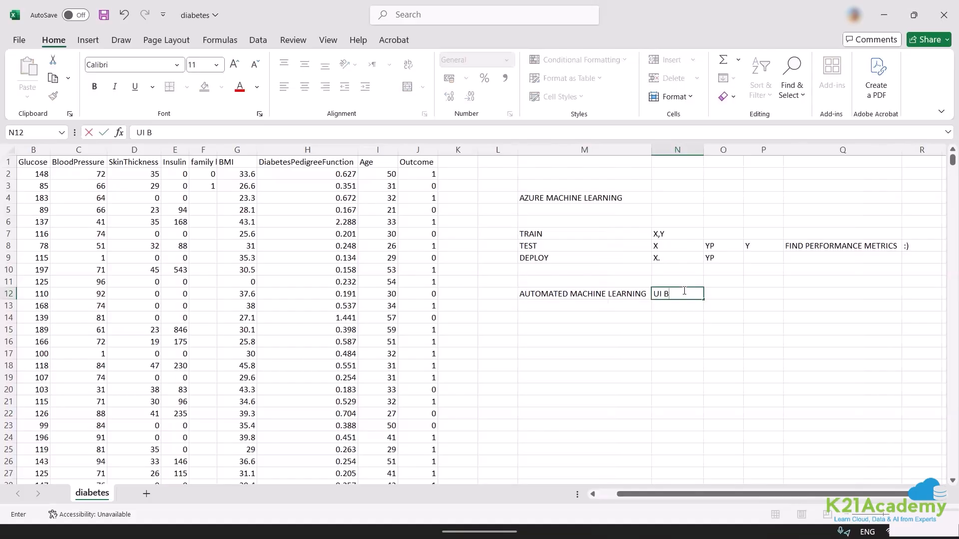
type("AESED TOOL TO TRAIN TEST AND DEO")
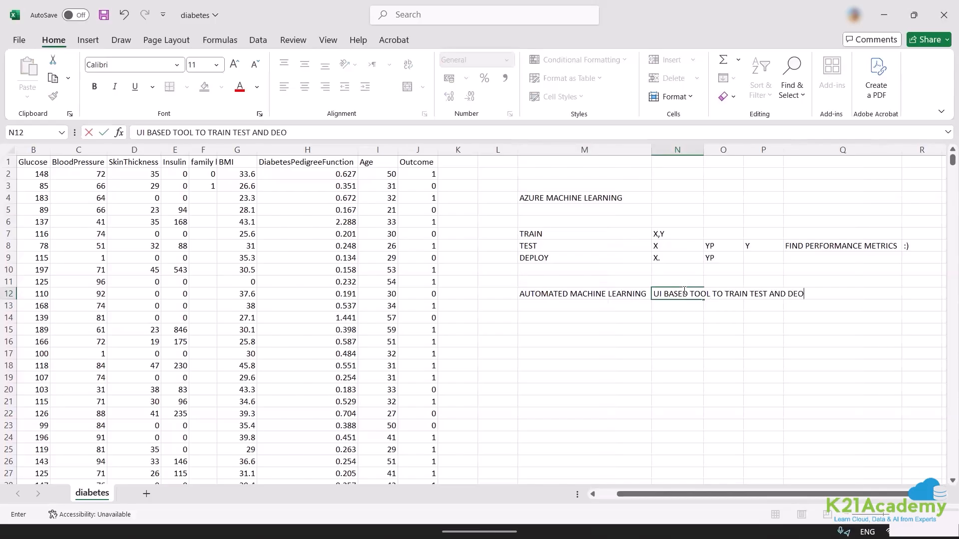
key("BackSpace")
type("PLOY A MACHINE LEARNING MODEL")
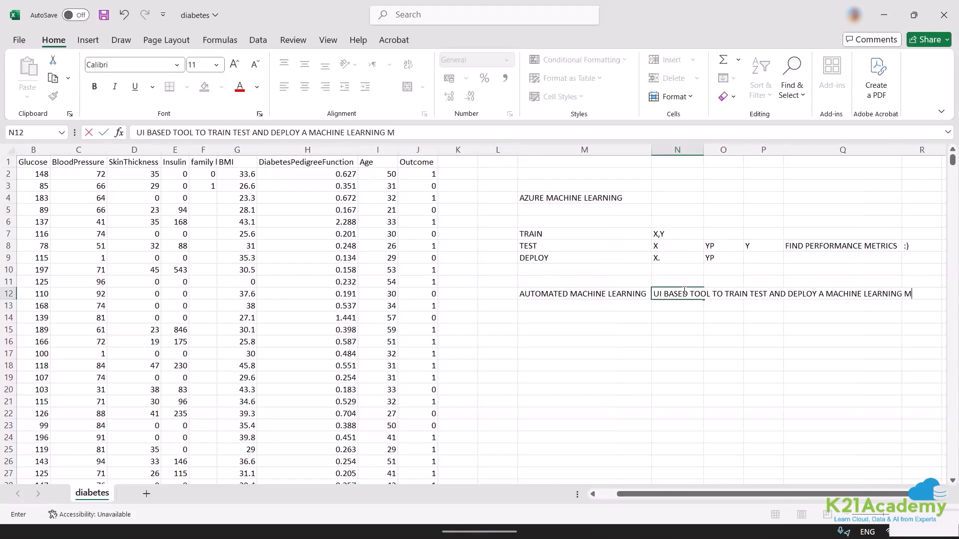
key("Escape")
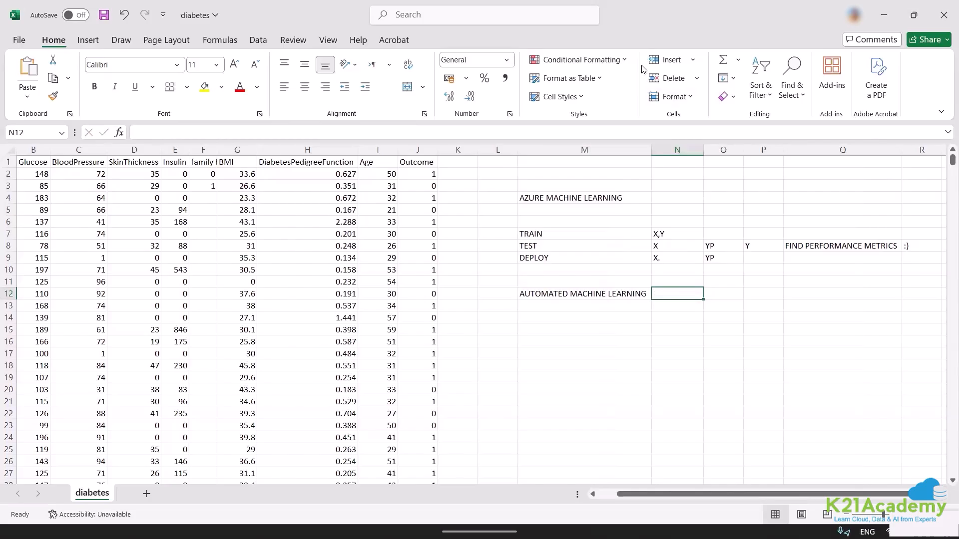
Clear the Azure Machine Learning workflow notes from cells M4:R12.
key("alt+Tab")
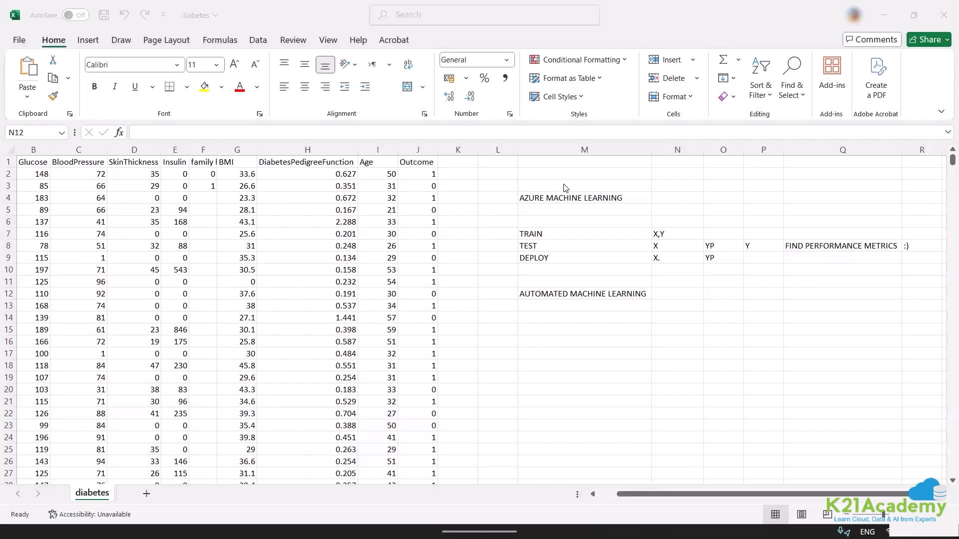
key("alt+Tab")
left_click_drag(564, 195, 919, 288)
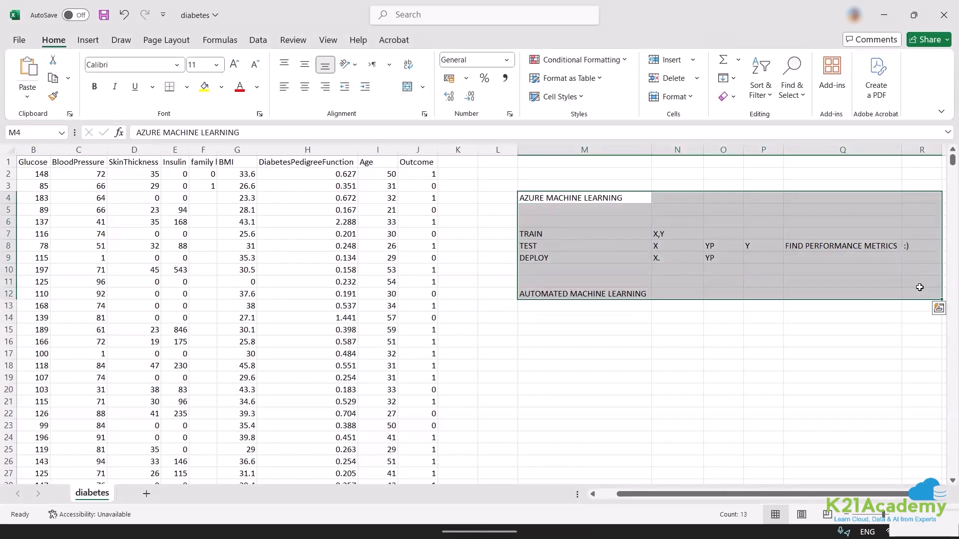
key("Delete")
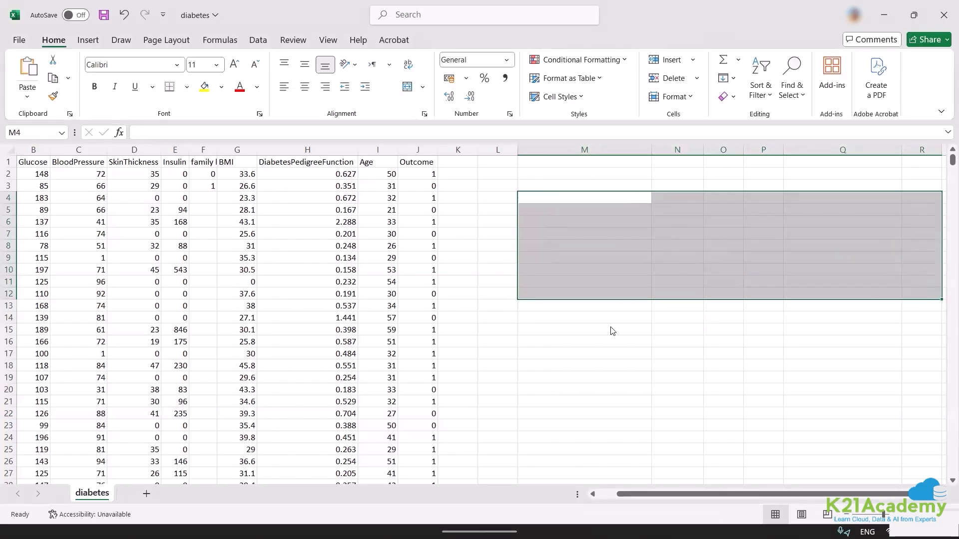
Switch to the Microsoft Azure portal in Firefox and go to its home page.
key("alt+Tab")
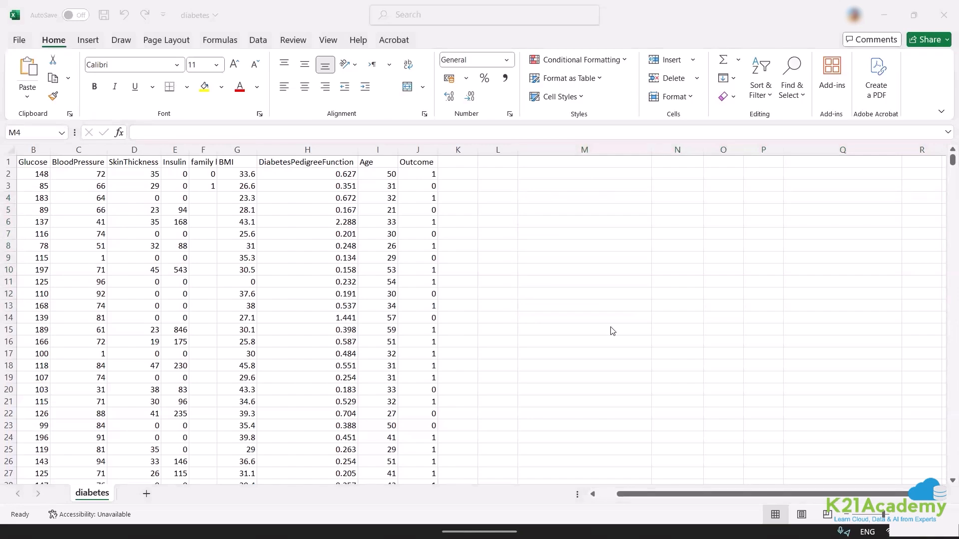
left_click(356, 522)
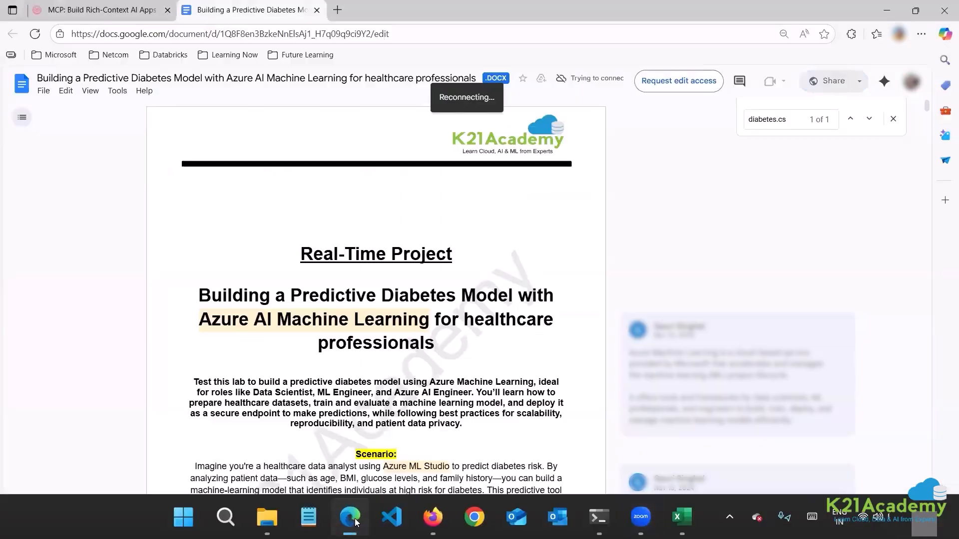
left_click(432, 516)
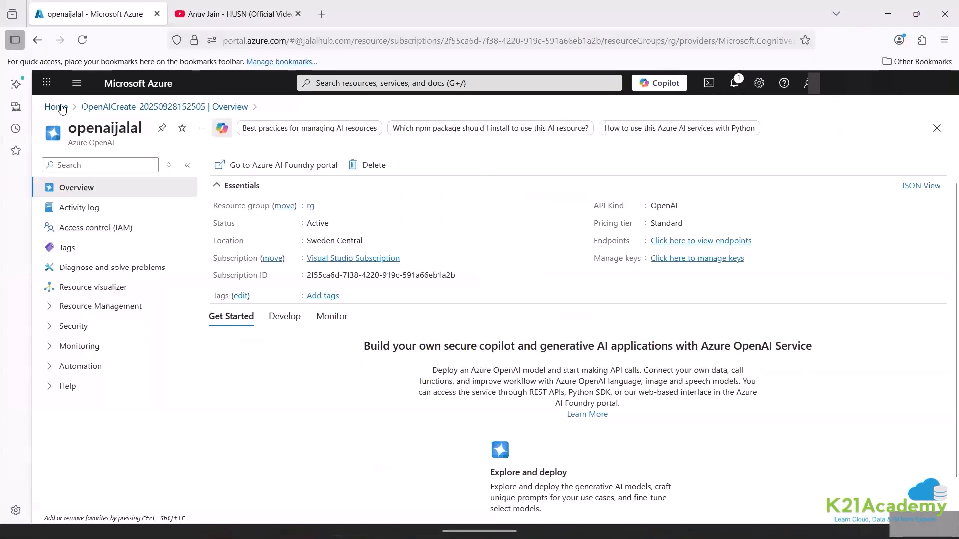
left_click(56, 107)
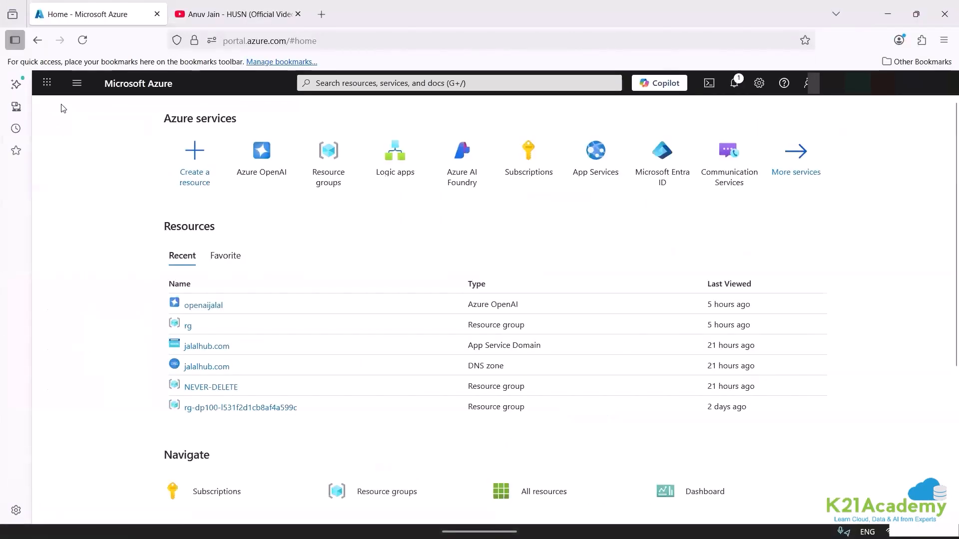
Search the portal for "AZURE MA", open the Azure Machine Learning service and close the YouTube browser tab.
left_click(331, 84)
type("AZURE")
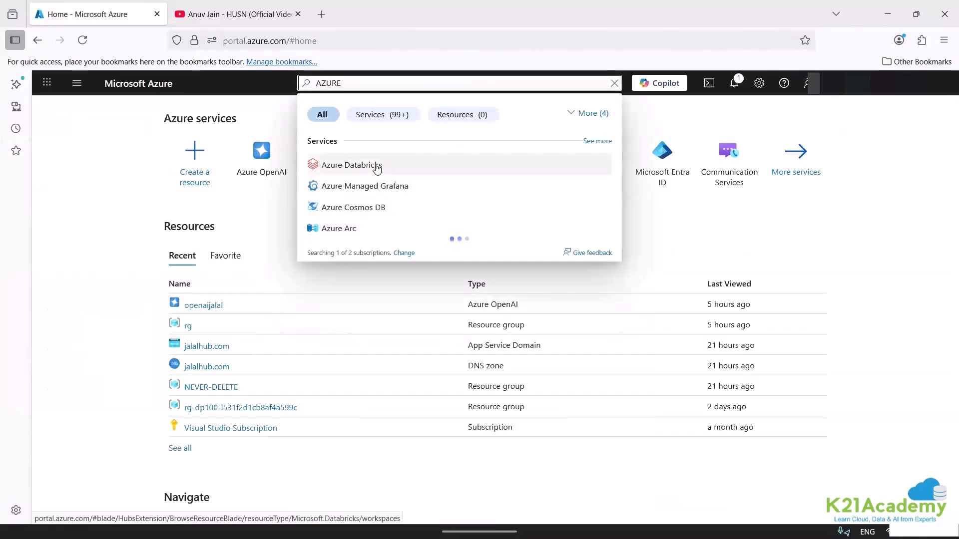
type(" MA")
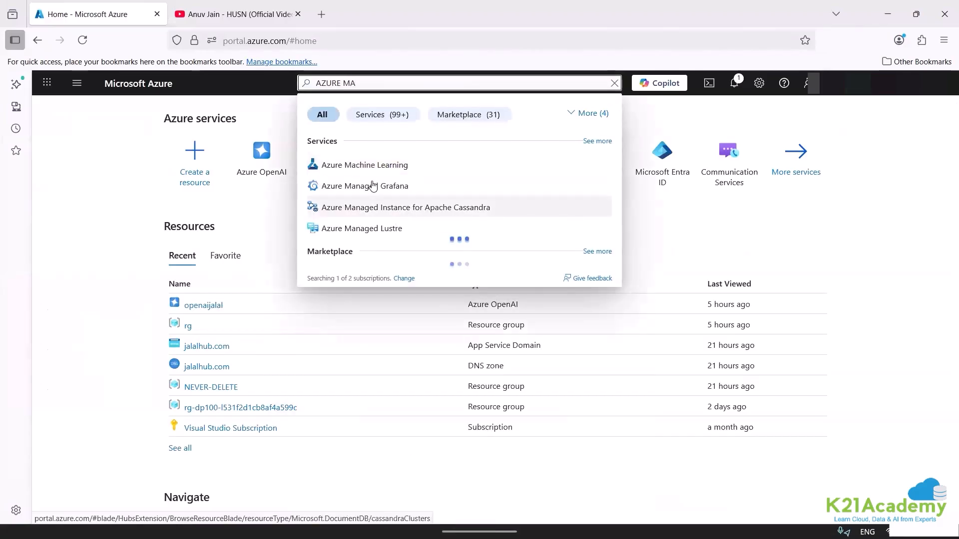
left_click(361, 167)
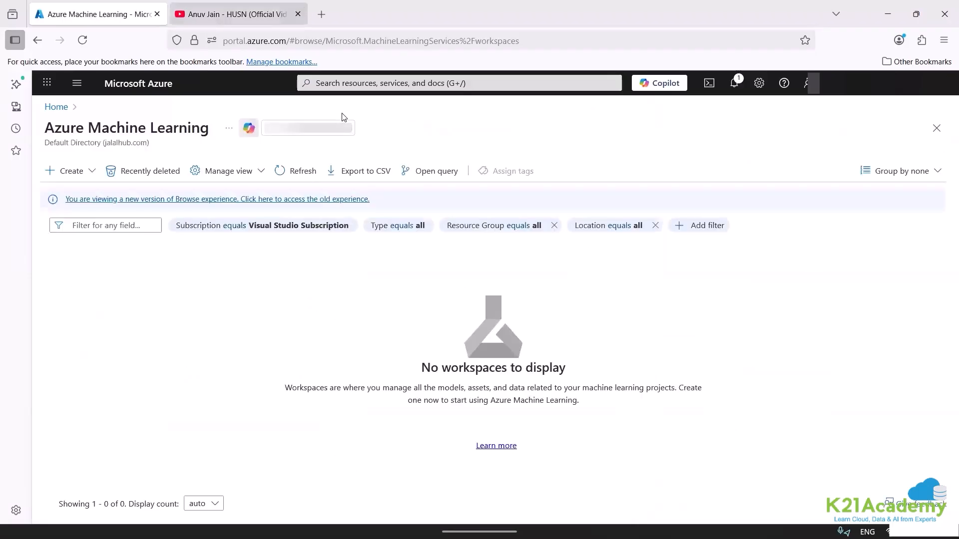
left_click(298, 14)
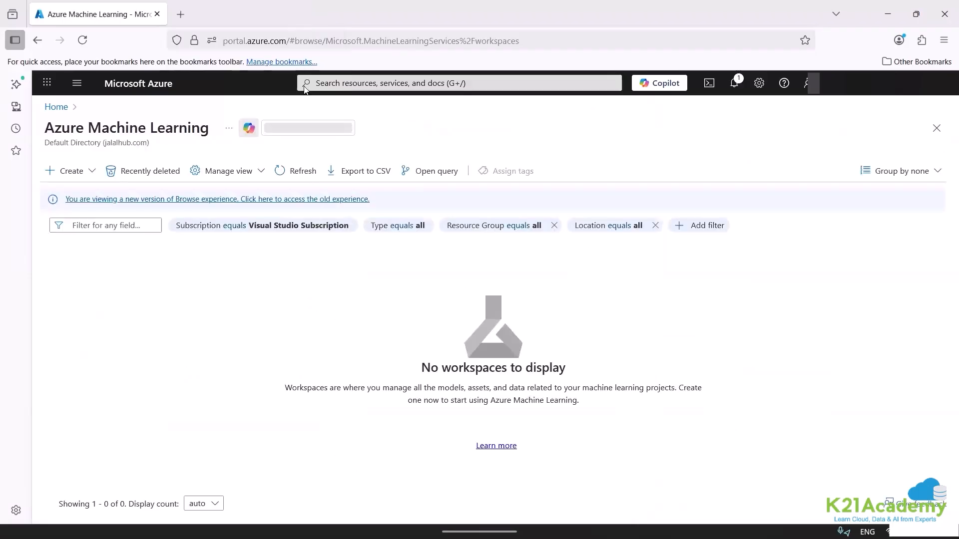
Start creating a new Azure Machine Learning workspace with a new resource group named ML-RG.
left_click(84, 171)
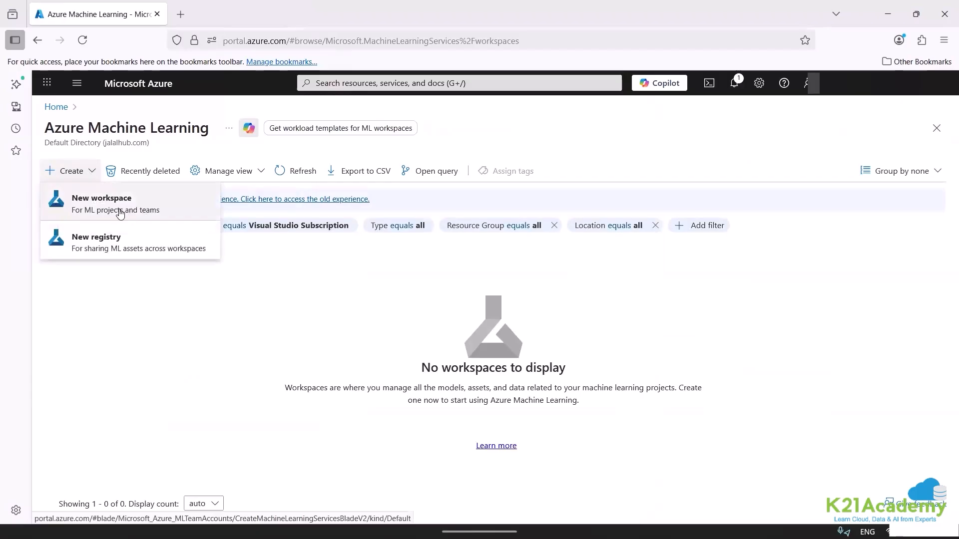
left_click(120, 214)
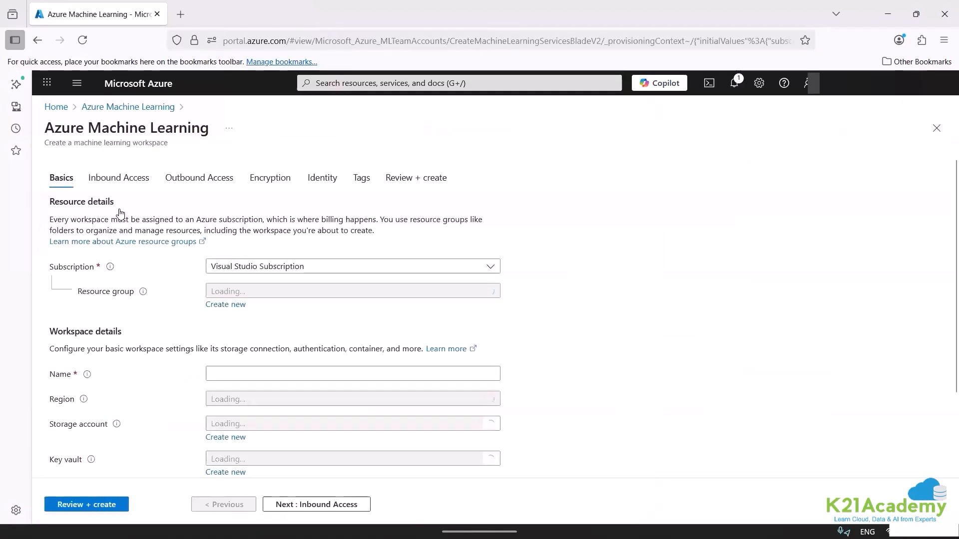
left_click(233, 310)
type("ML")
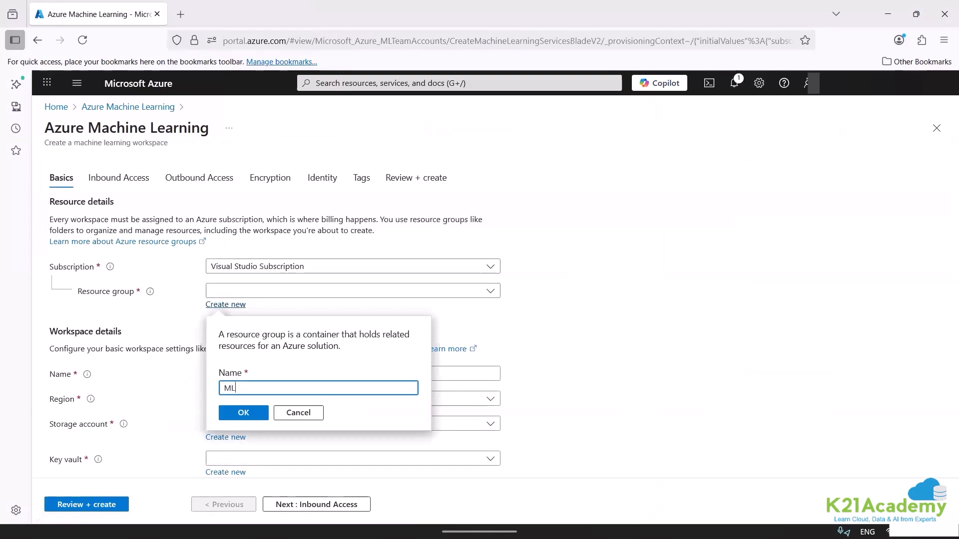
type("G")
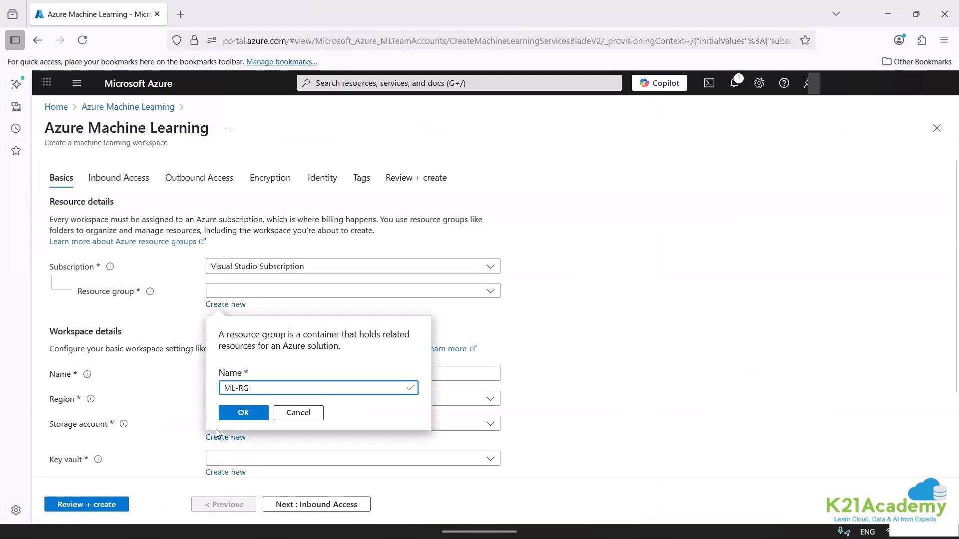
left_click(240, 415)
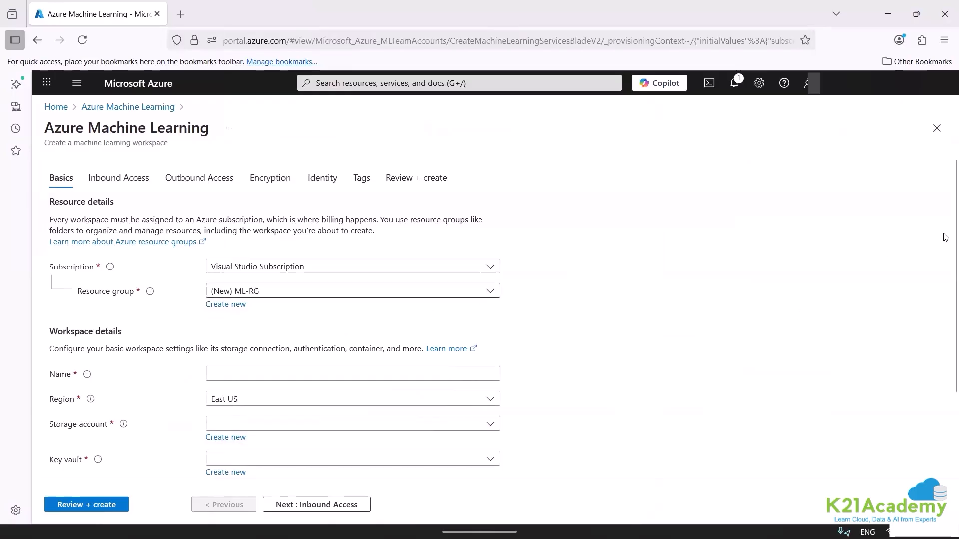
Name the new machine learning workspace "amlresource" in the workspace details.
scroll(946, 283, "down", 2)
scroll(946, 285, "down", 1)
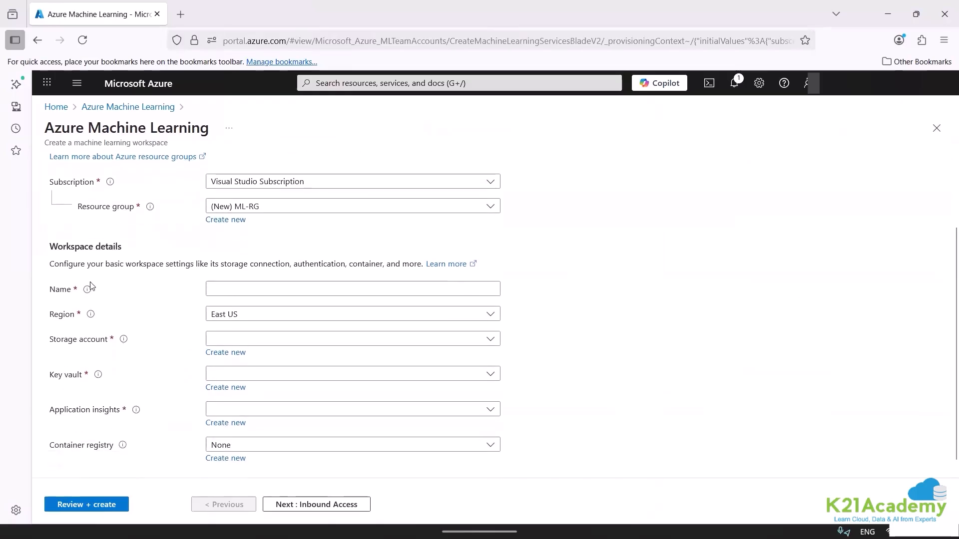
left_click_drag(48, 250, 92, 250)
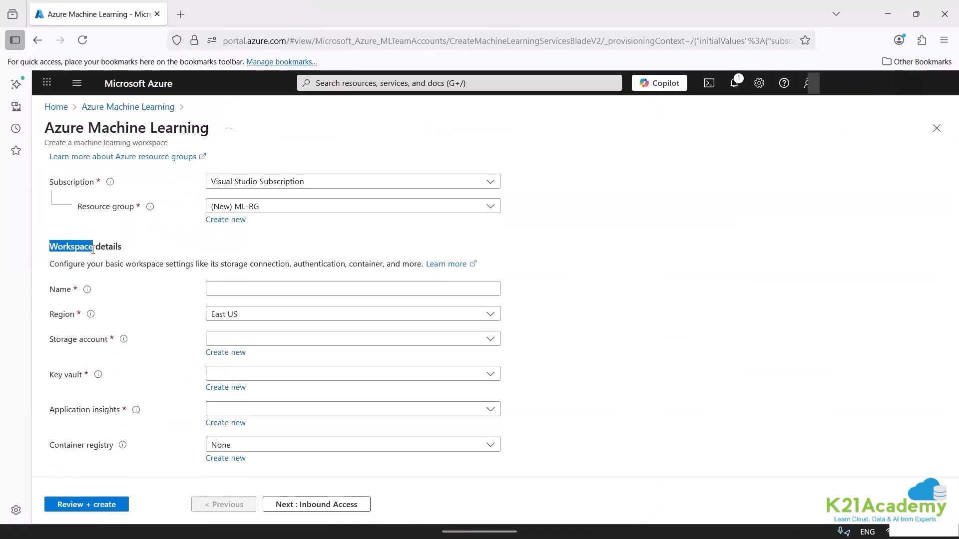
left_click(217, 283)
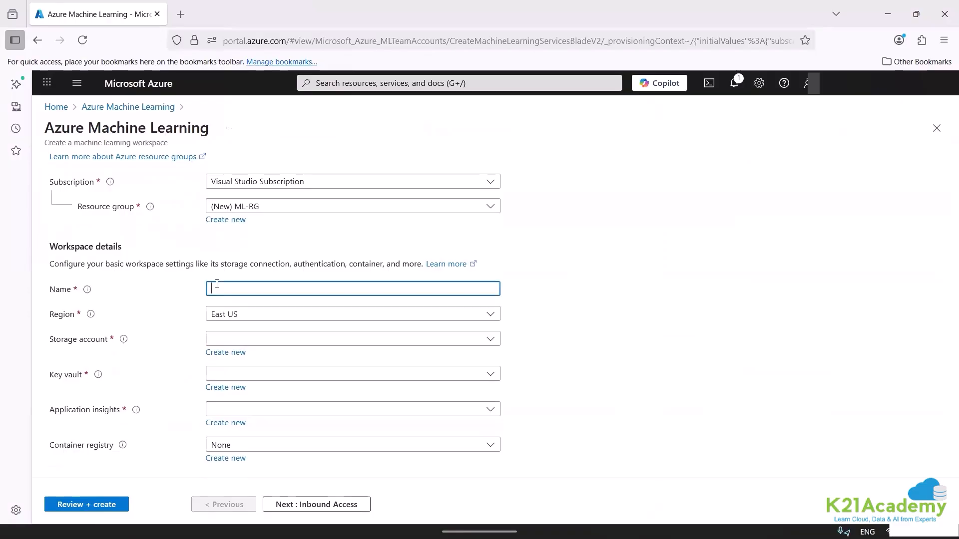
type("aml")
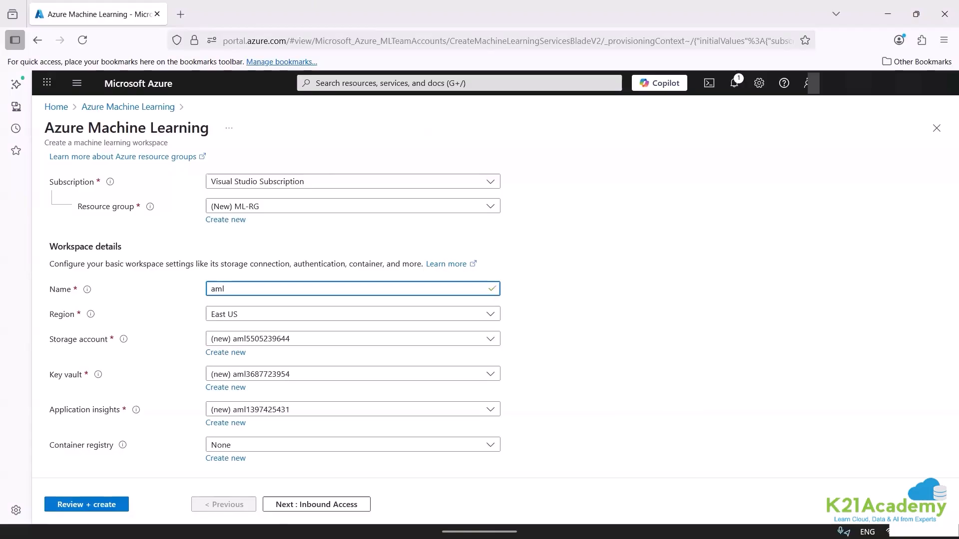
type("resource")
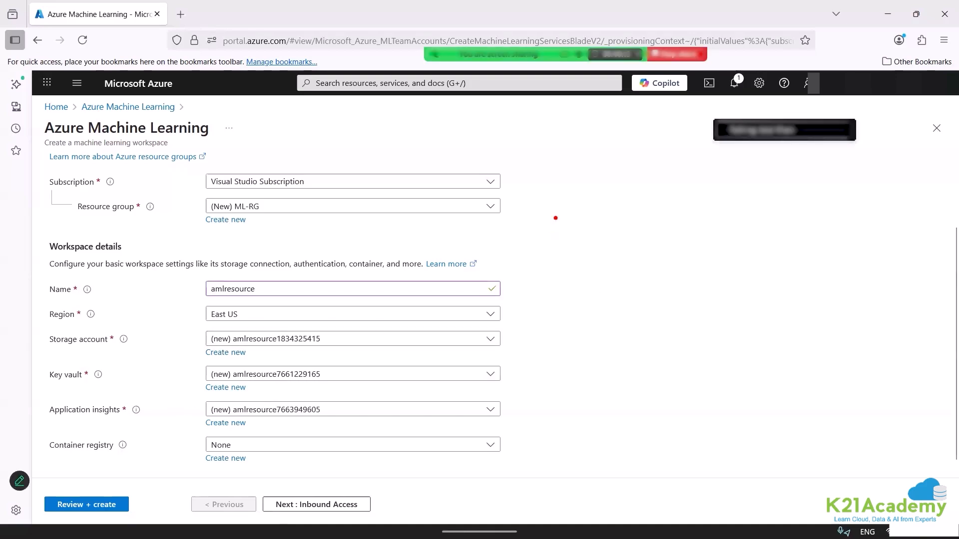
Annotate the empty area beside the workspace form with a large red box headed "azure machine learning".
mouse_move(555, 218)
left_mouse_down()
mouse_move(685, 275)
mouse_move(904, 469)
left_mouse_up()
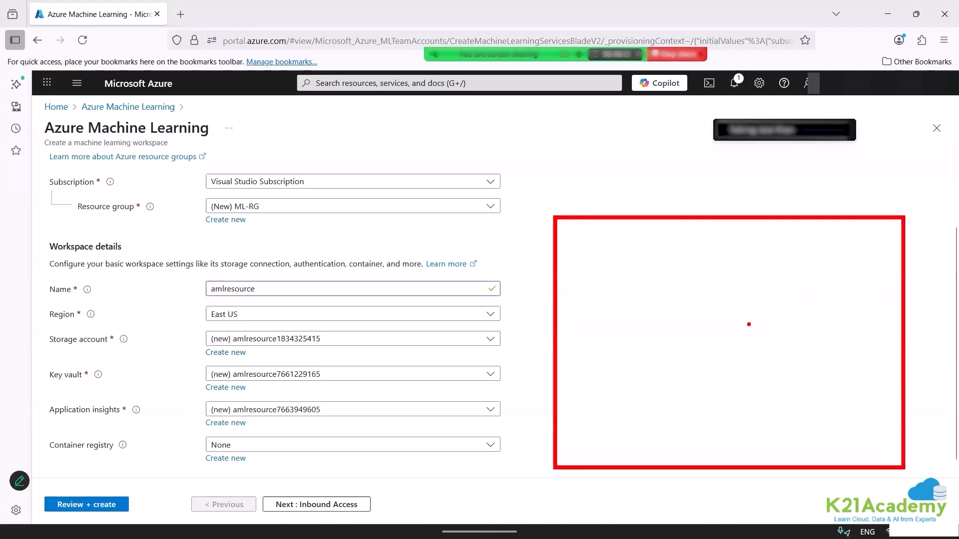
left_click(580, 242)
type("azu")
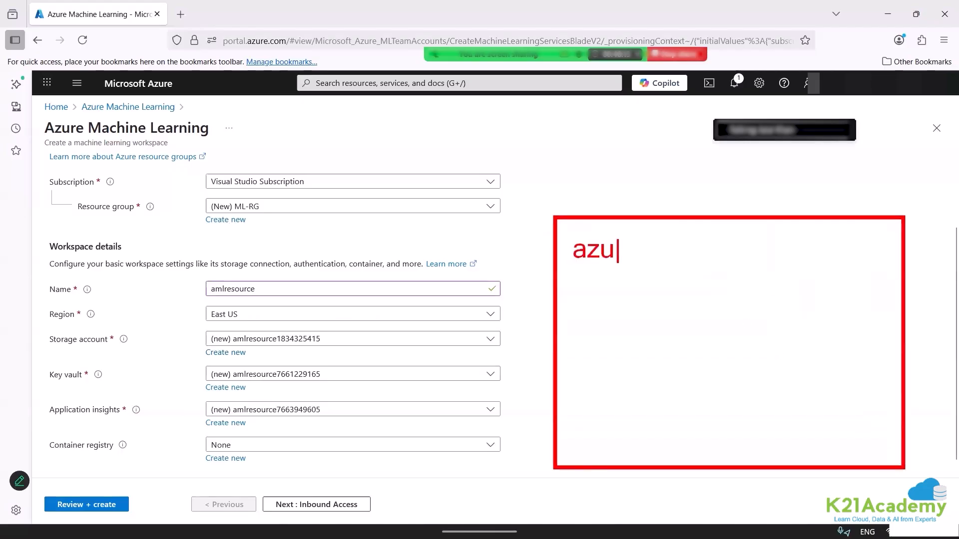
type("re machije")
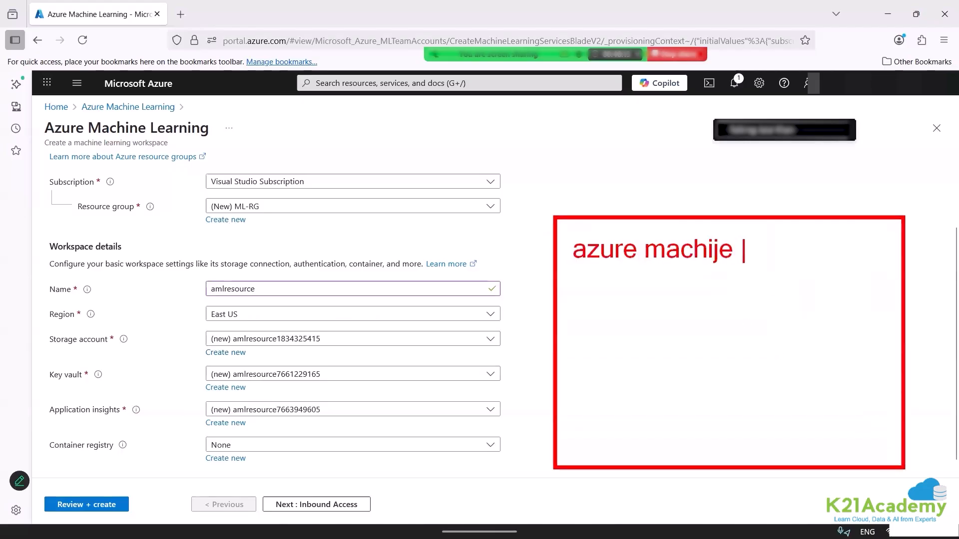
key("BackSpace")
key("BackSpace")
key("BackSpace")
type("ne learn")
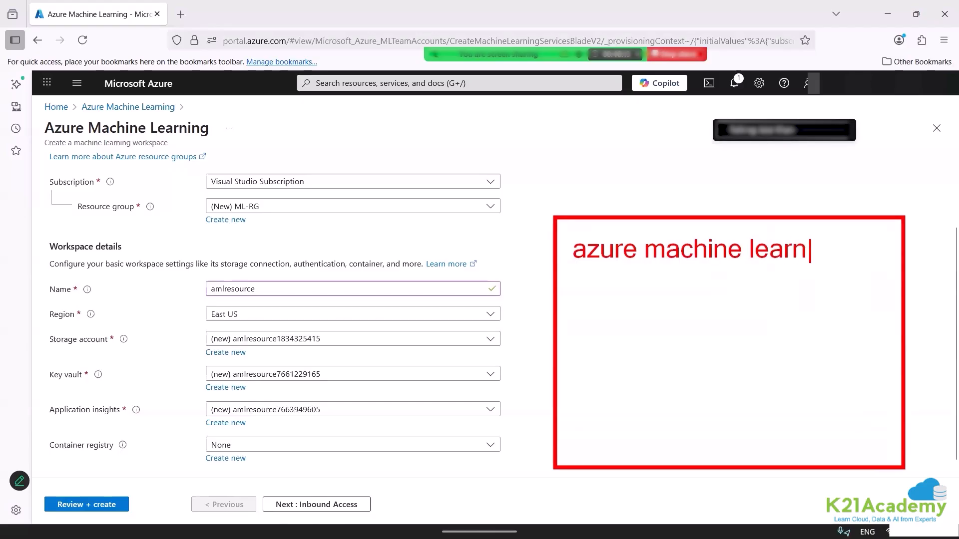
type("ing")
key("Return")
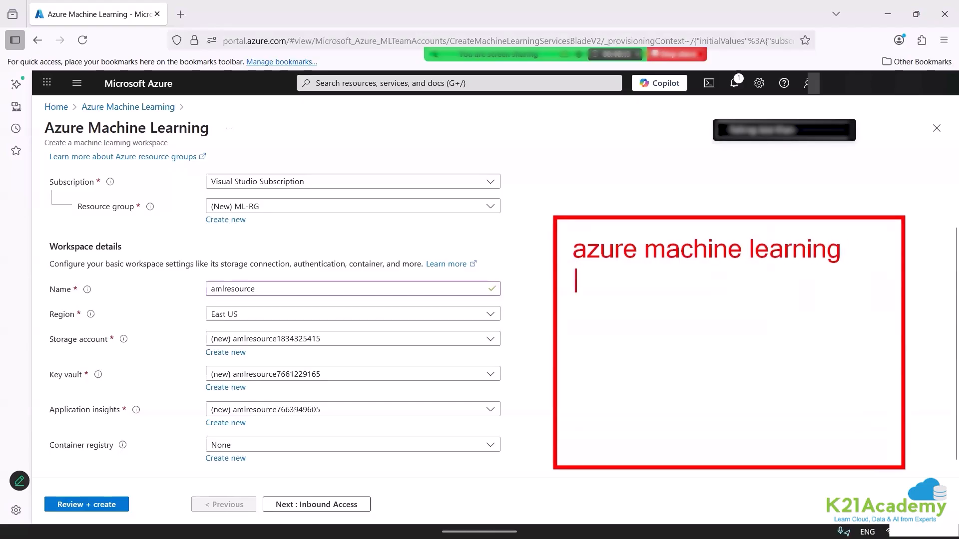
Add the text "-----> automated m/l" under the heading in the red box and the label "cloud" above the box.
type("----->   automaate")
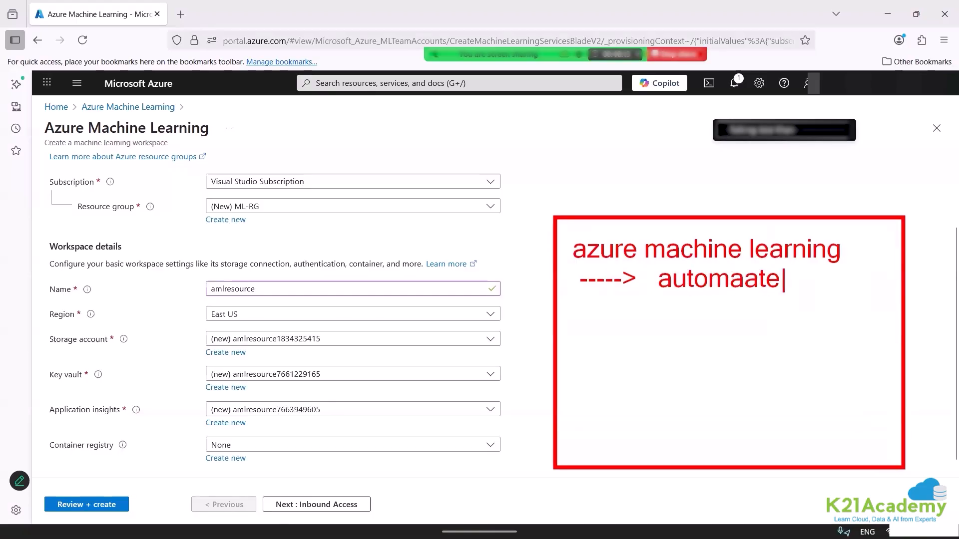
key("BackSpace")
key("BackSpace")
key("BackSpace")
type("ted m")
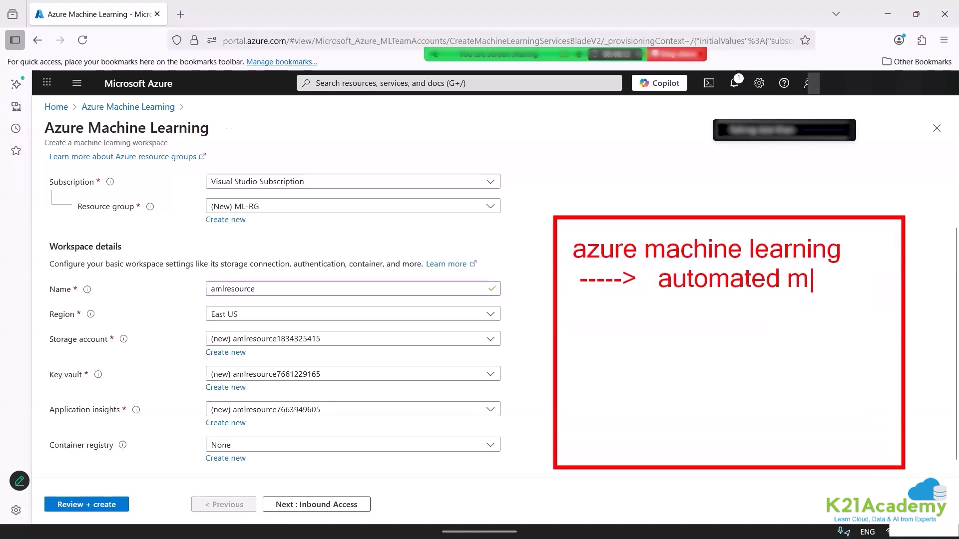
type("/l")
left_click(847, 166)
type("cloud")
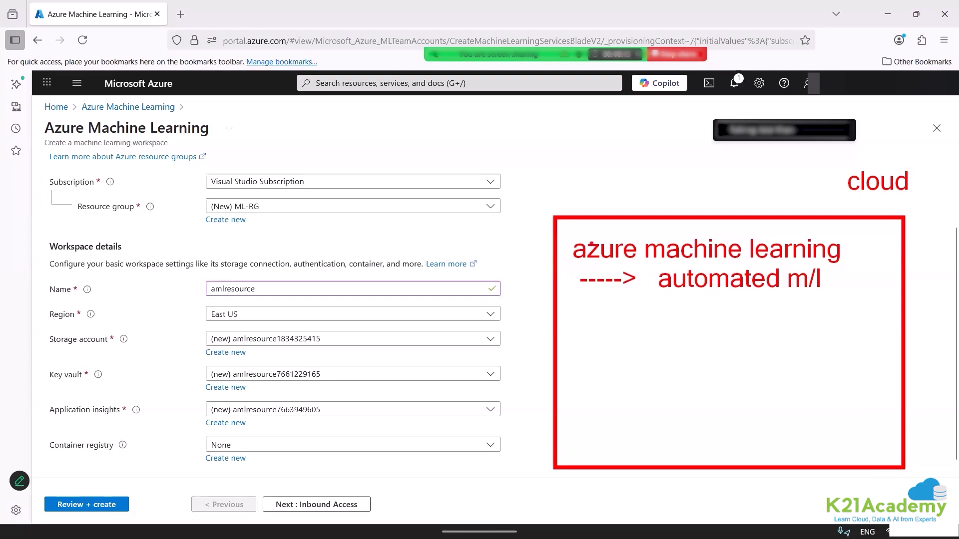
Draw an arrow to "azure machine learning", label it "main" and "resource == workspace", and underline the Workspace details heading in red.
left_click_drag(537, 176, 654, 239)
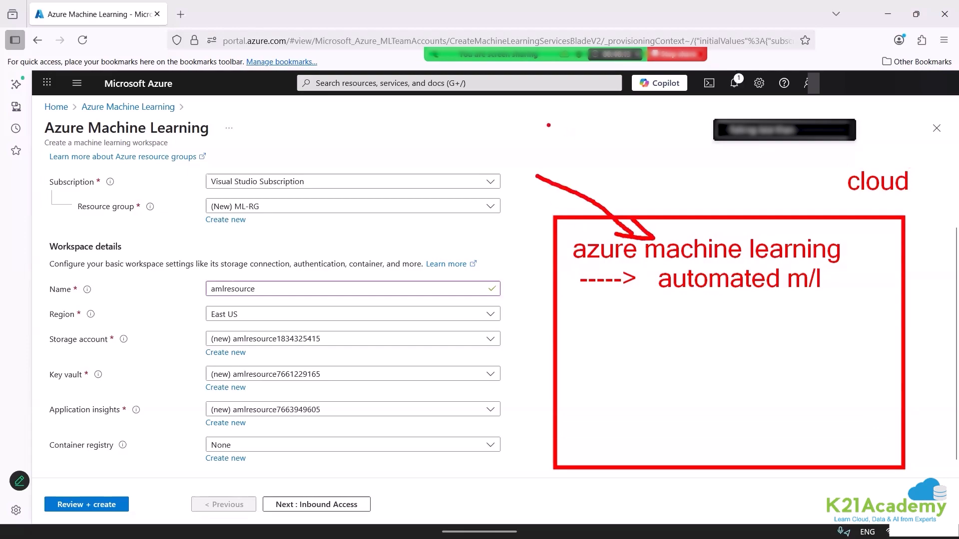
left_click_drag(530, 144, 530, 167)
type("resource ")
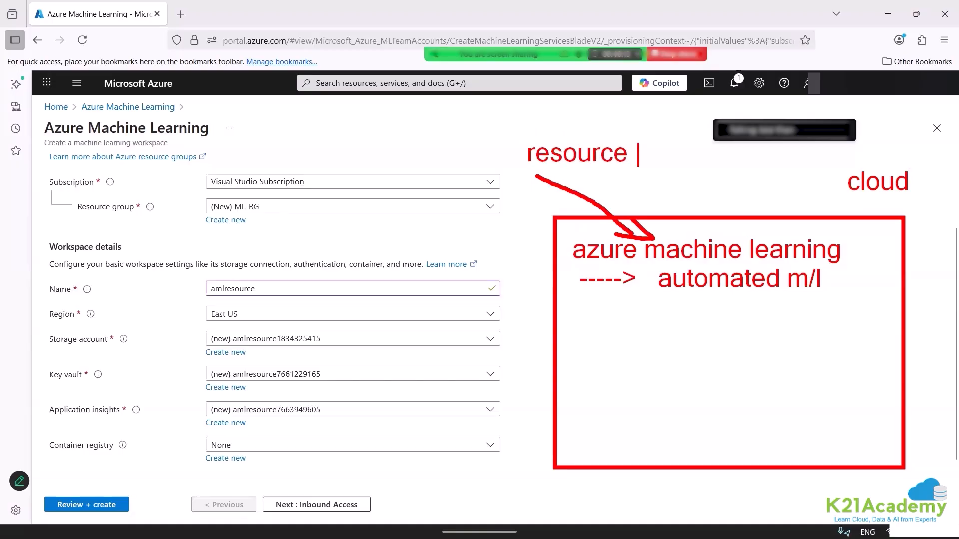
type("== works")
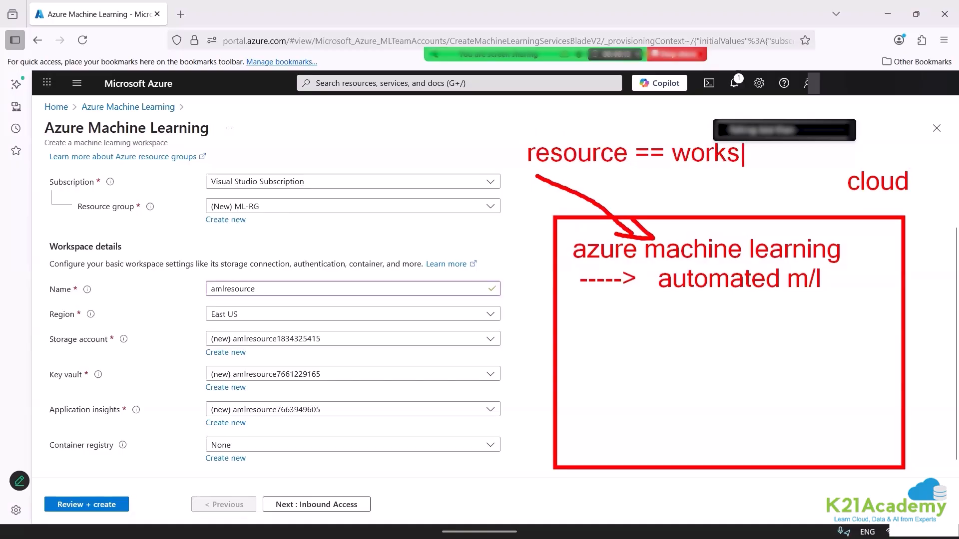
type("pace")
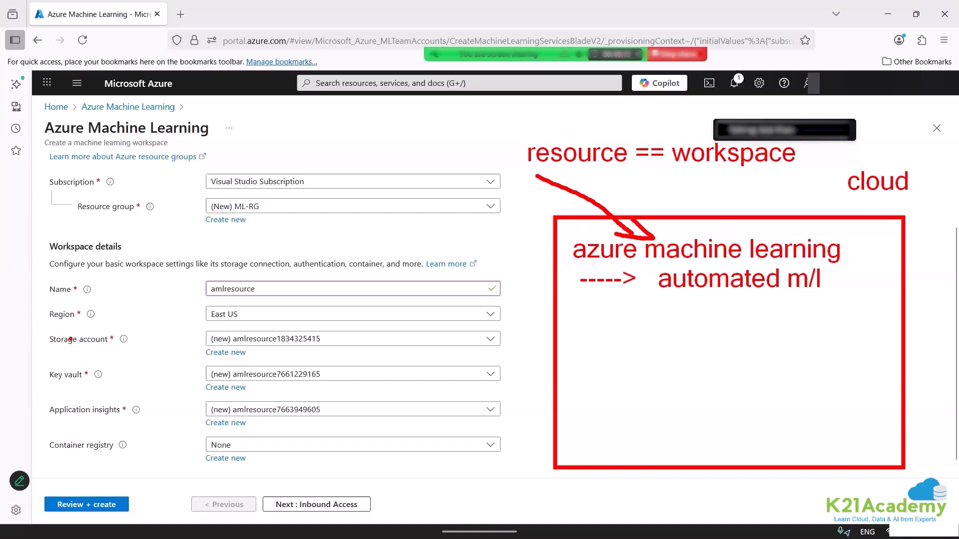
left_click_drag(53, 261, 88, 261)
type("t")
type("main")
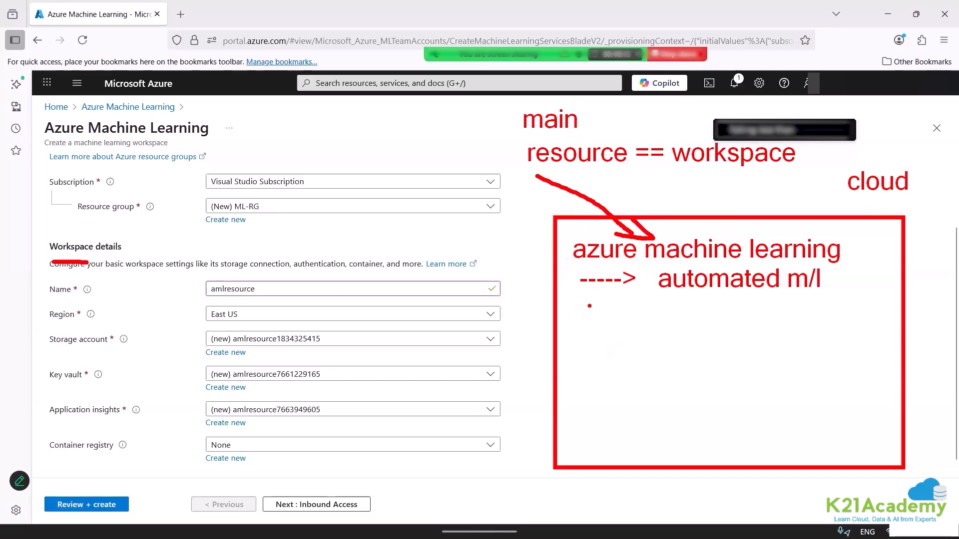
Draw a vertical line with three branching arrows below "automated m/l" inside the red box.
left_click_drag(587, 302, 609, 453)
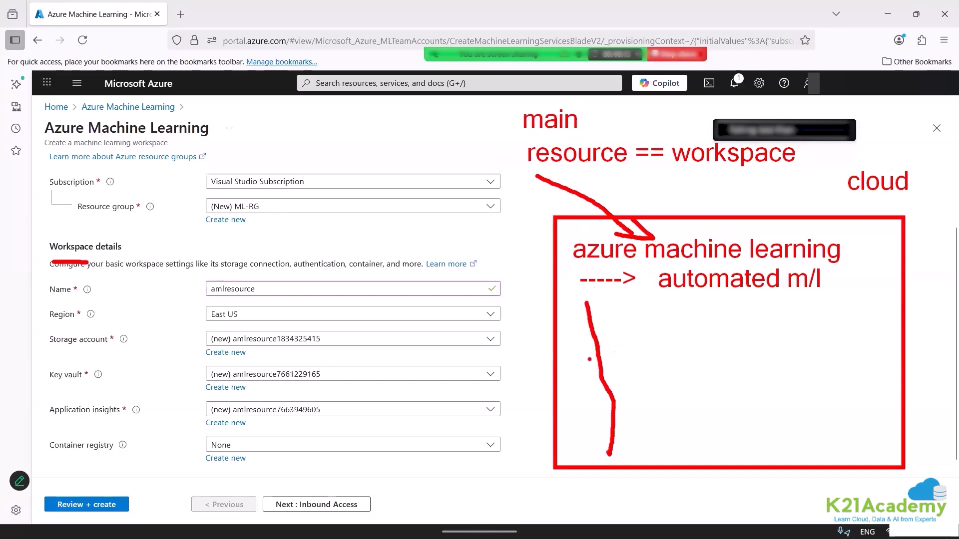
mouse_move(589, 339)
left_mouse_down()
mouse_move(661, 350)
mouse_move(643, 369)
left_mouse_up()
mouse_move(612, 403)
left_mouse_down()
mouse_move(684, 404)
mouse_move(676, 415)
left_mouse_up()
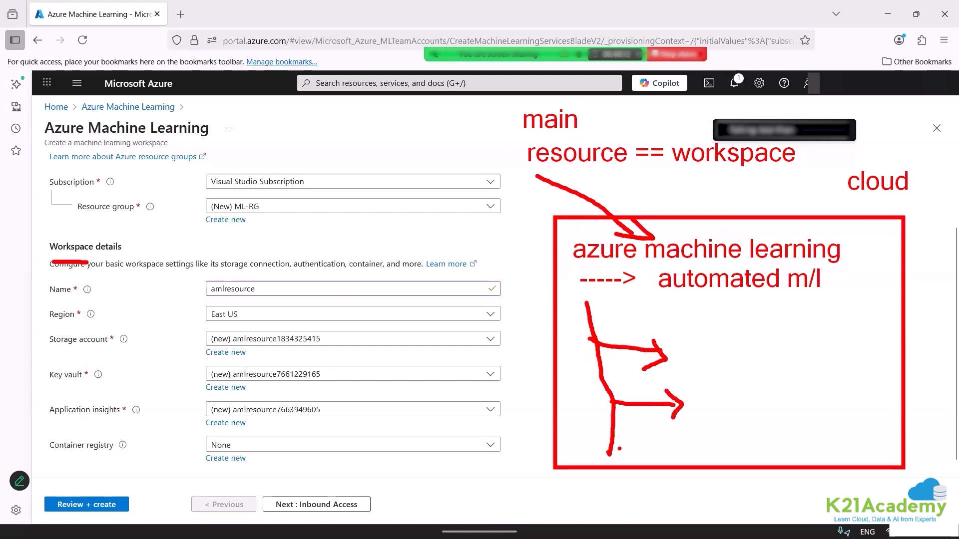
left_click_drag(604, 453, 678, 456)
left_click_drag(678, 456, 667, 462)
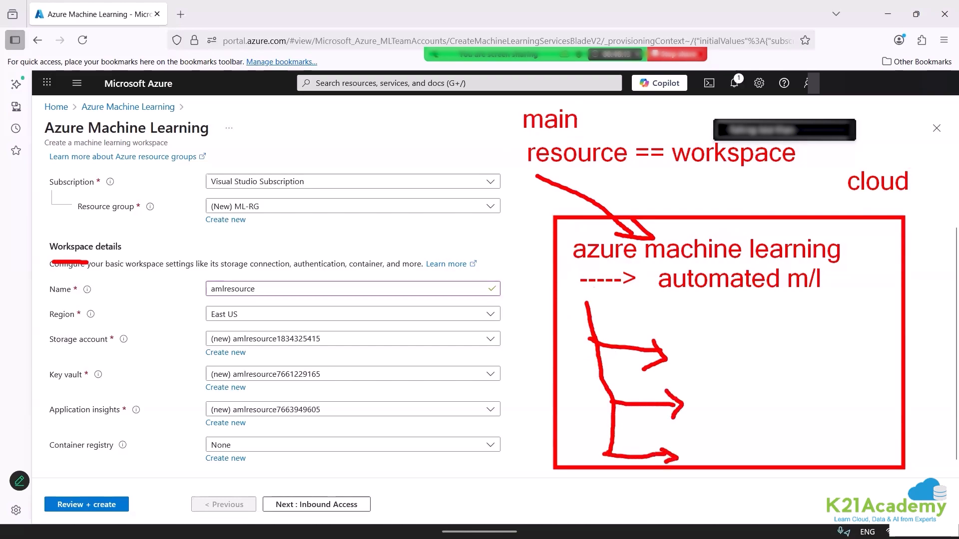
Mark Storage account, Key vault, Application insights and Container registry with red ticks, underline the Application insights name, and clear all annotations.
left_click_drag(64, 346, 107, 313)
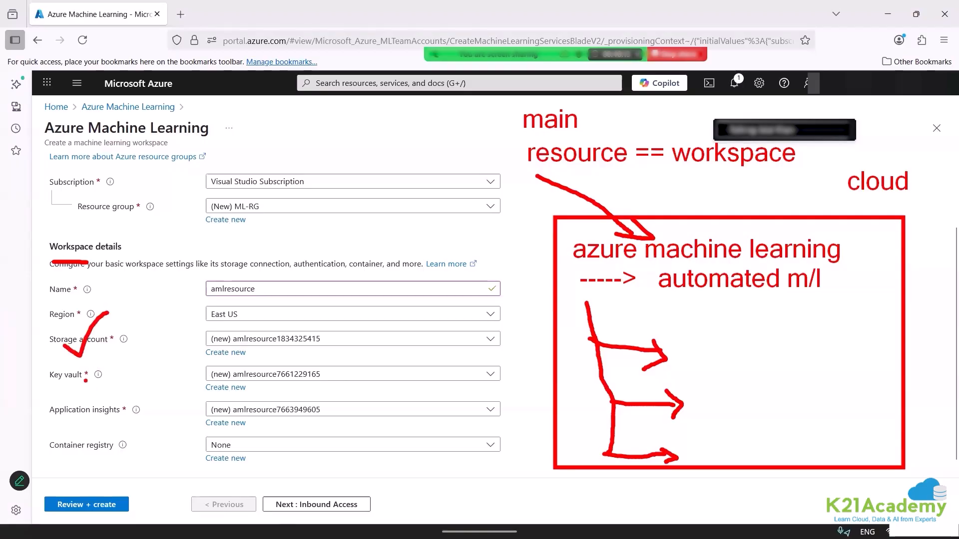
mouse_move(70, 374)
left_mouse_down()
mouse_move(86, 385)
mouse_move(119, 357)
left_mouse_up()
mouse_move(106, 413)
left_mouse_down()
mouse_move(113, 423)
mouse_move(141, 398)
left_mouse_up()
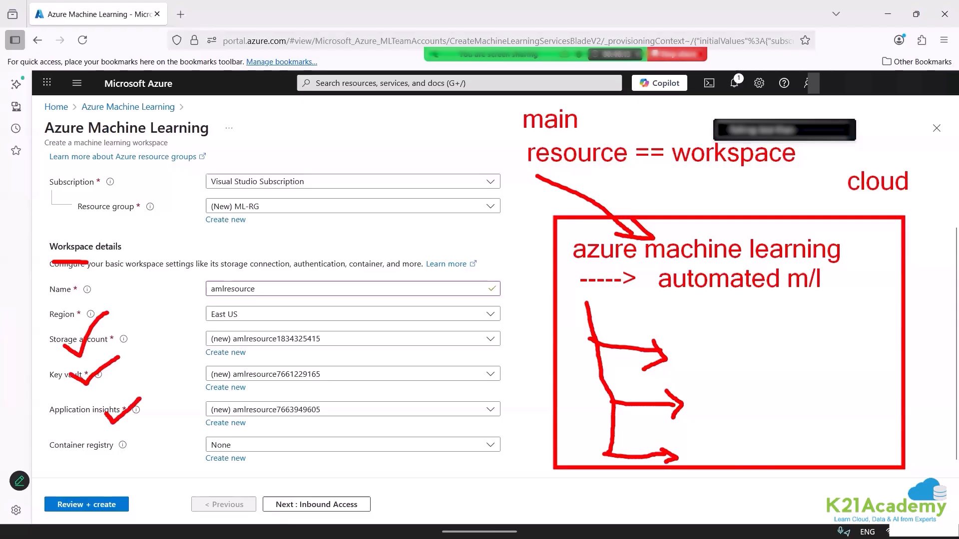
left_click_drag(242, 420, 314, 418)
mouse_move(119, 445)
left_mouse_down()
mouse_move(126, 454)
mouse_move(162, 436)
left_mouse_up()
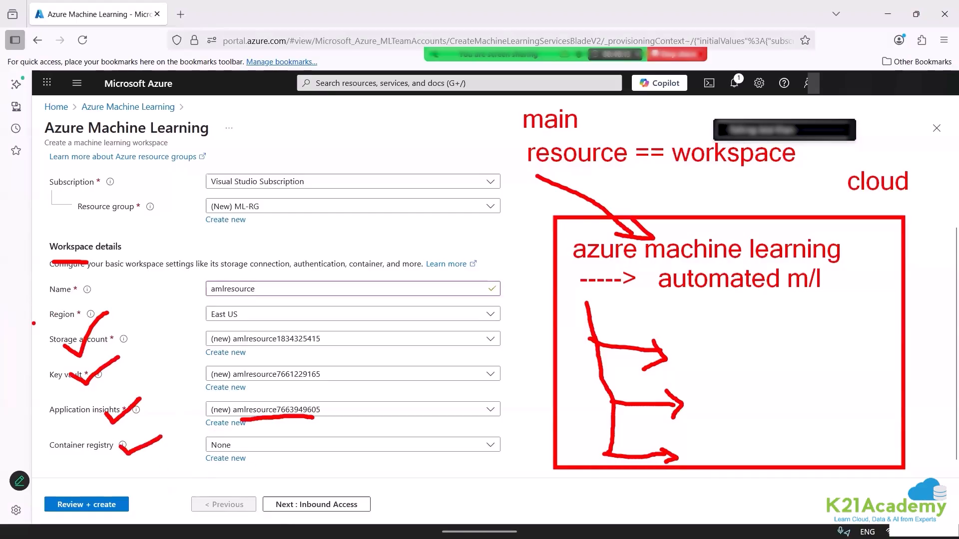
mouse_move(35, 324)
left_mouse_down()
mouse_move(50, 429)
mouse_move(172, 406)
mouse_move(56, 320)
mouse_move(39, 326)
left_mouse_up()
key("Escape")
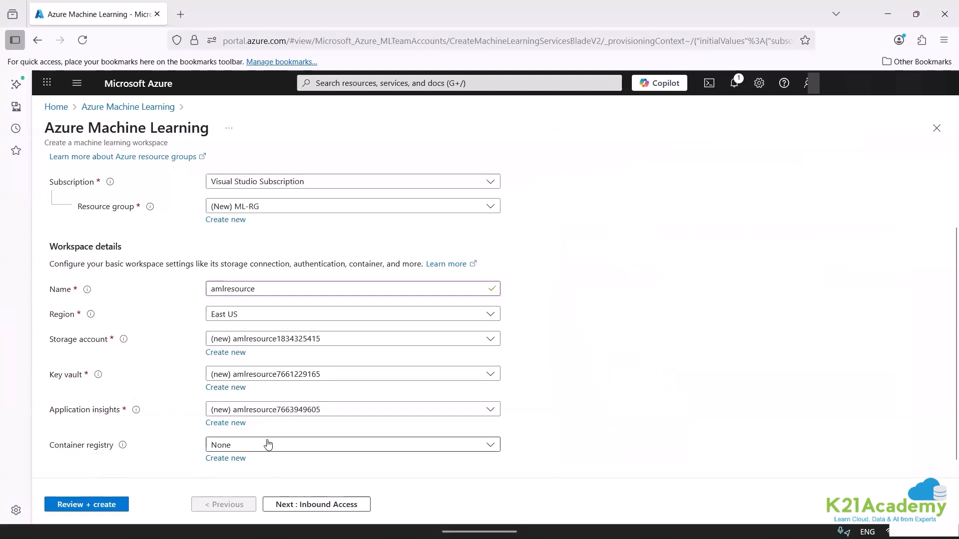
Go to the workspace's final review and mark its name, the three dependent resources and the container registry value in red.
left_click(106, 506)
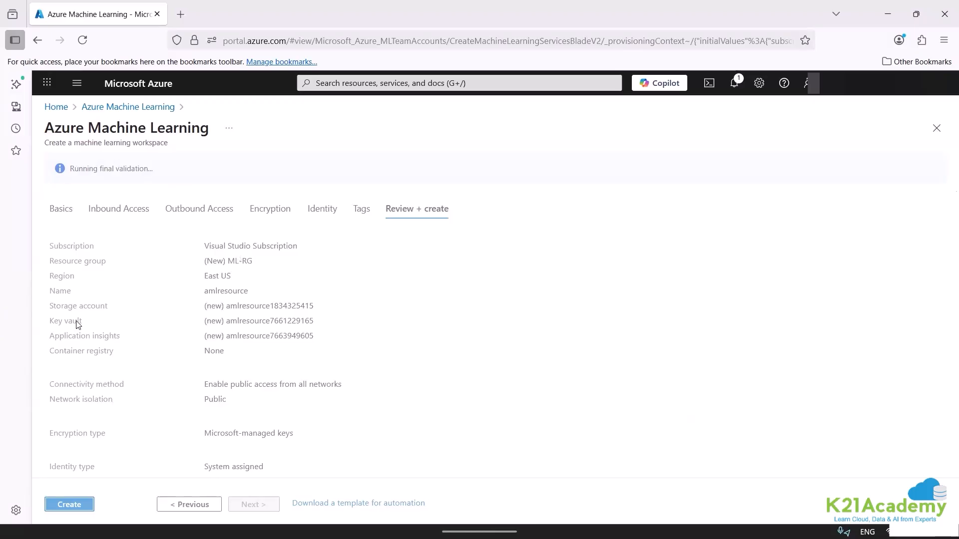
key("ctrl+2")
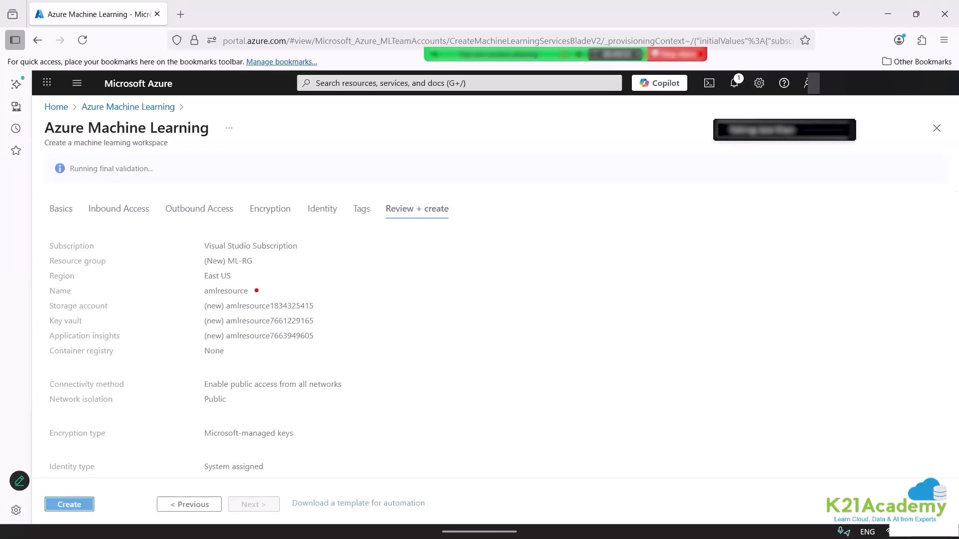
left_click_drag(257, 291, 286, 275)
mouse_move(122, 305)
left_mouse_down()
mouse_move(131, 332)
mouse_move(121, 344)
left_mouse_up()
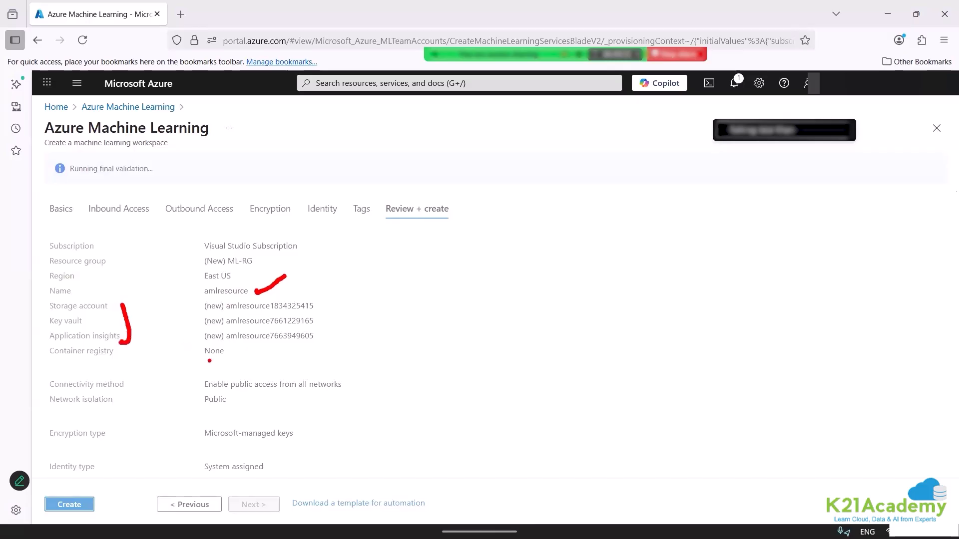
mouse_move(210, 361)
left_mouse_down()
mouse_move(379, 353)
mouse_move(387, 373)
left_mouse_up()
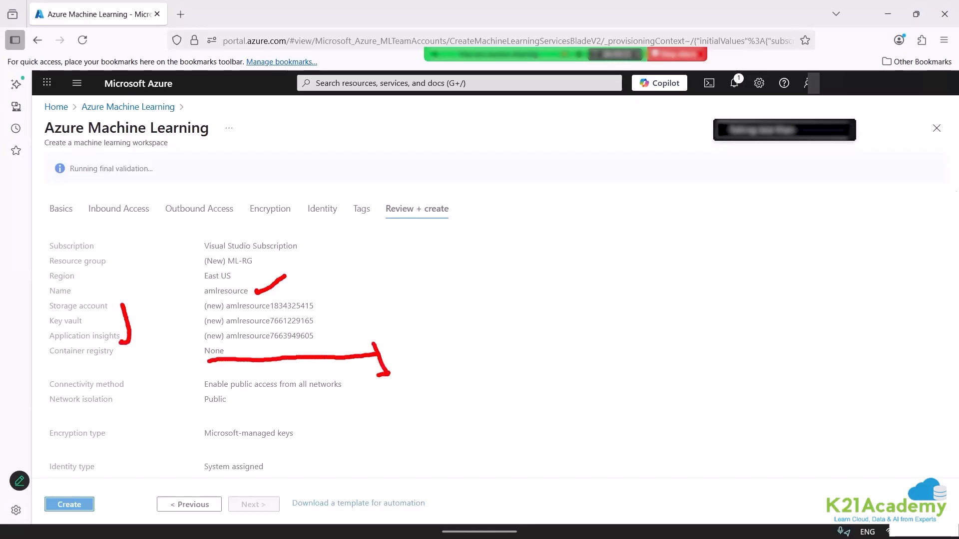
Write the note "at time of deployment" beside the container registry line and clear the annotations.
type("t")
type("at r")
key("BackSpace")
type("time od")
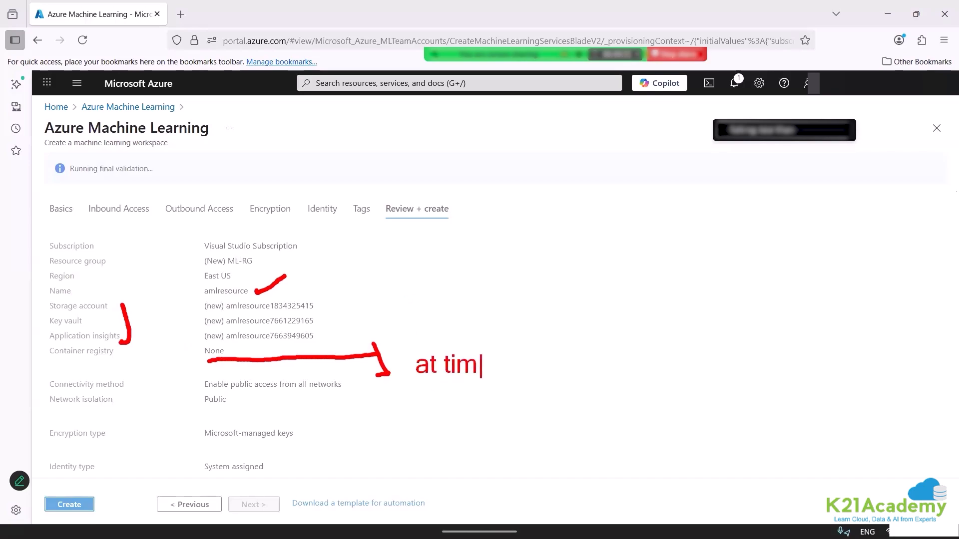
key("BackSpace")
key("BackSpace")
type("f dep")
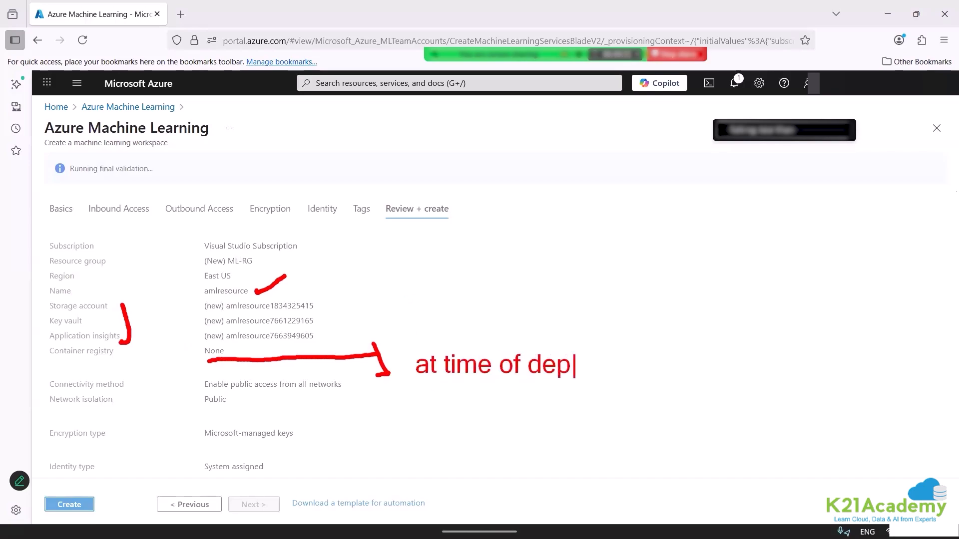
type("loymnent")
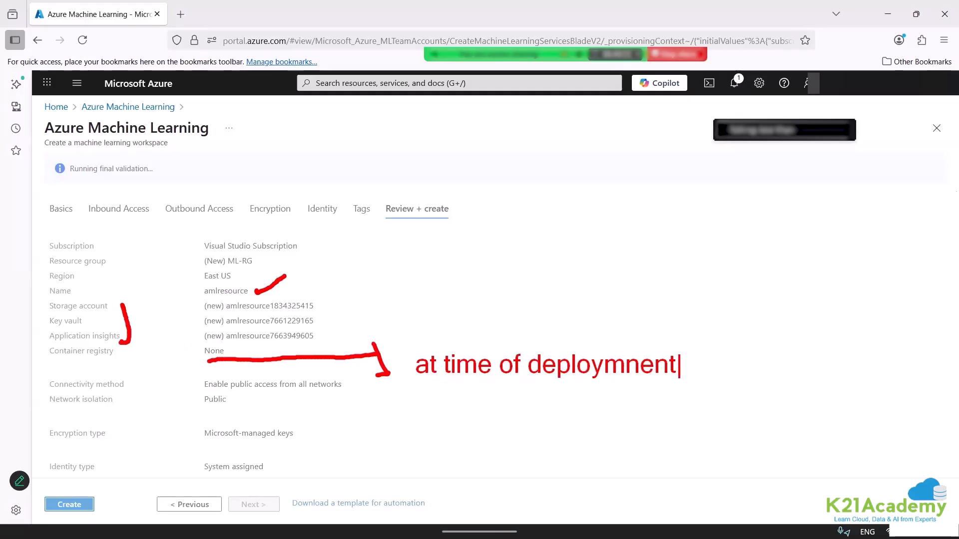
key("BackSpace")
key("BackSpace")
key("BackSpace")
key("BackSpace")
type("ent")
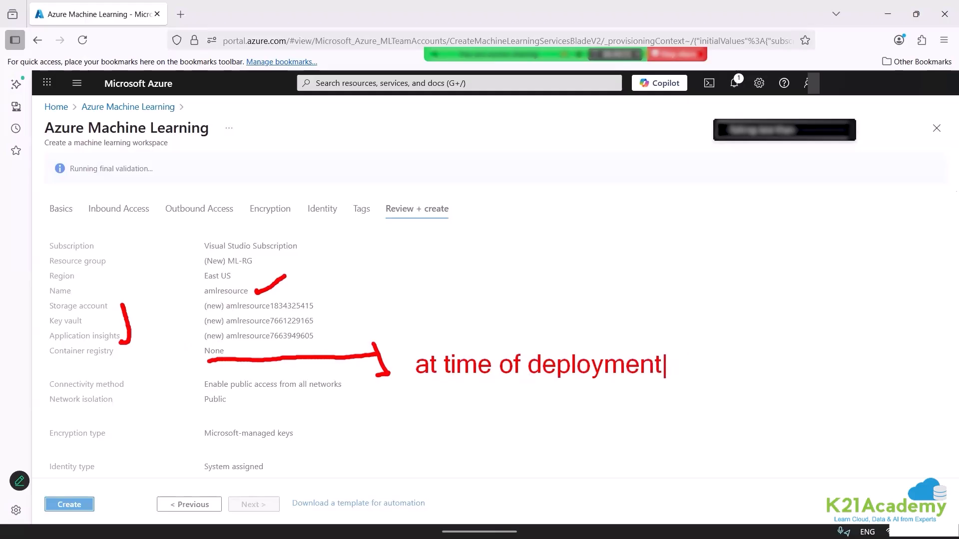
key("Escape")
Highlight the Container registry label, create the workspace, and open the details of its running deployment to resource group ML-RG.
left_click_drag(207, 301, 248, 301)
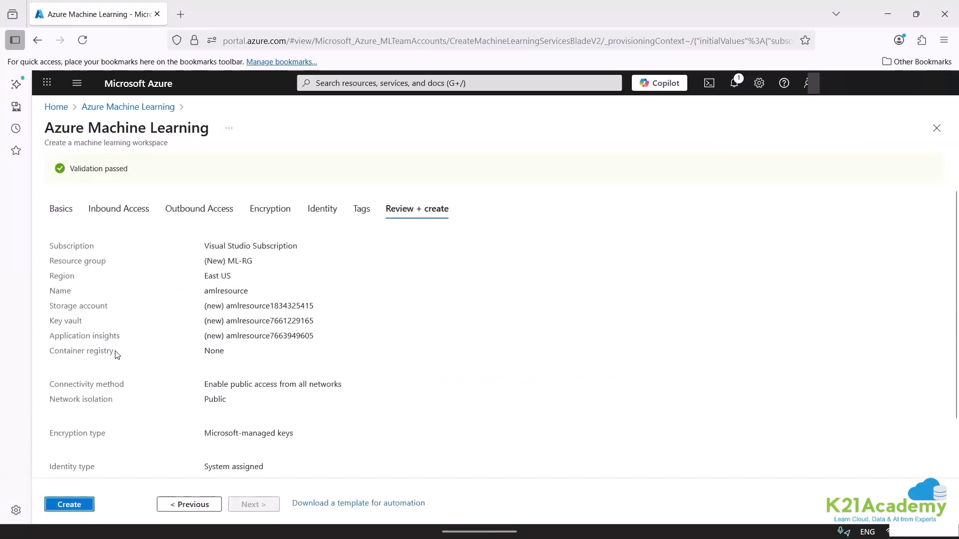
left_click_drag(114, 351, 50, 351)
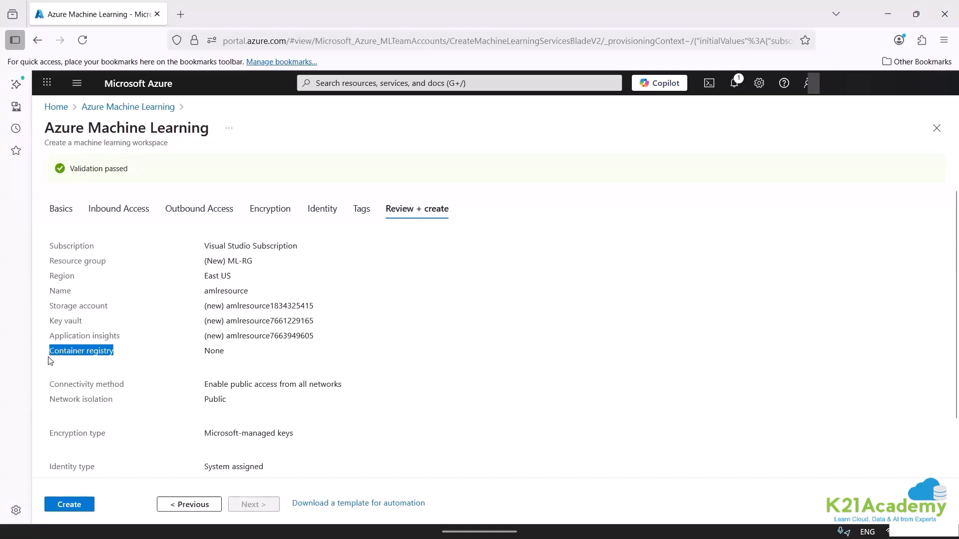
left_click(75, 504)
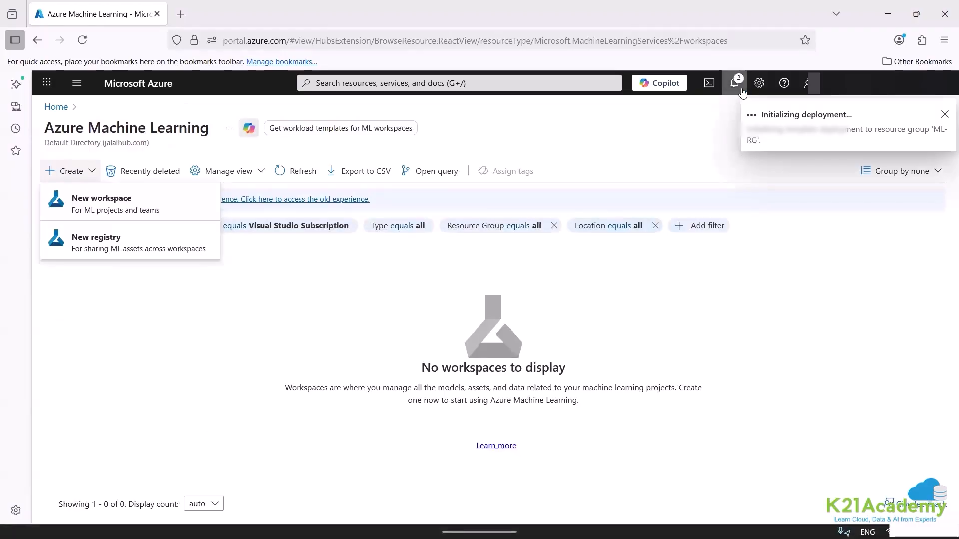
left_click(734, 83)
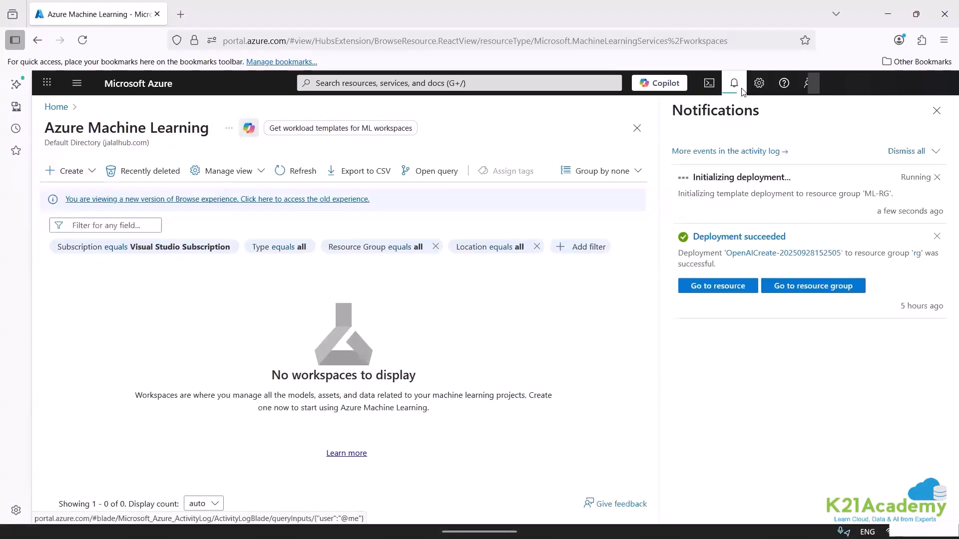
left_click(707, 183)
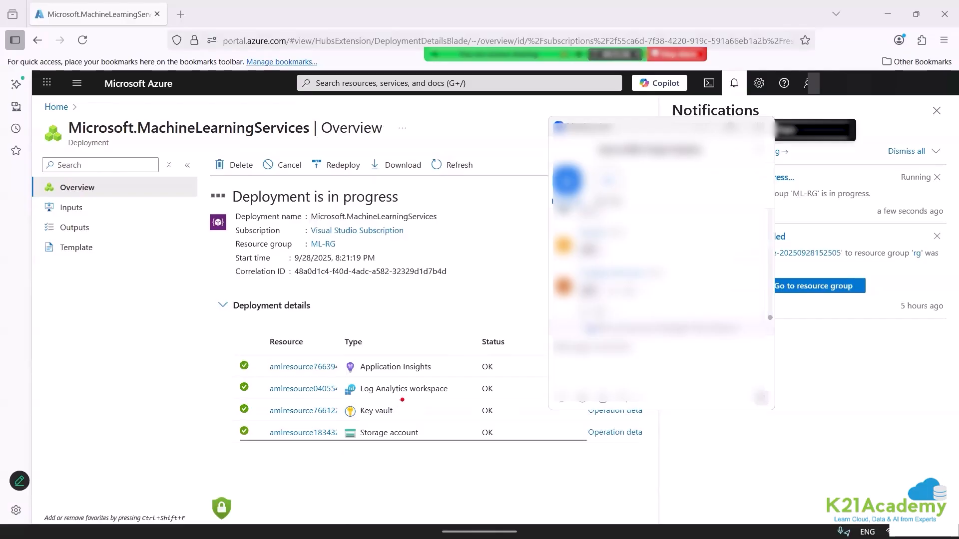
Mark Application Insights and Log Analytics workspace in red and write the notes "aml", "str acc" and "key vault" beside the deployment details.
left_click_drag(405, 399, 432, 398)
left_click_drag(383, 348, 386, 358)
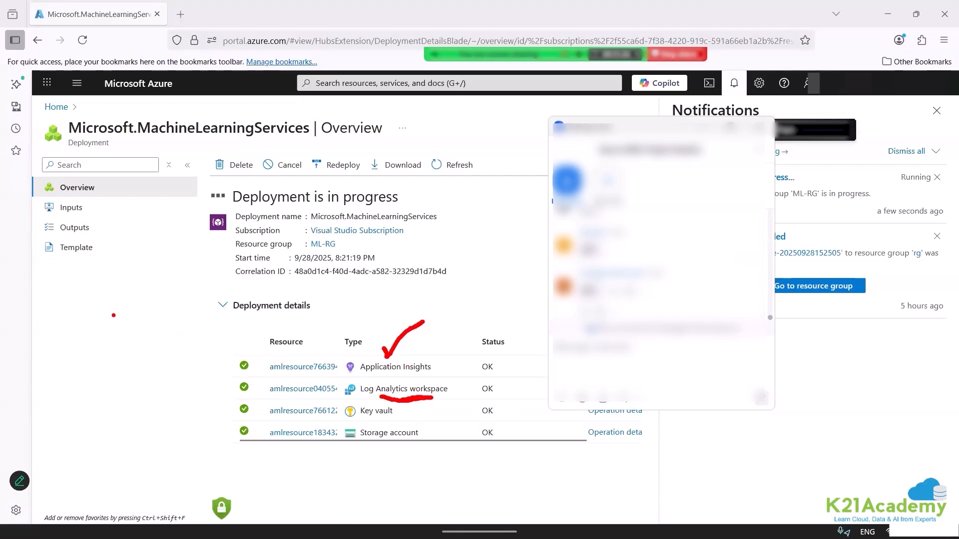
left_click(75, 316)
type("aml")
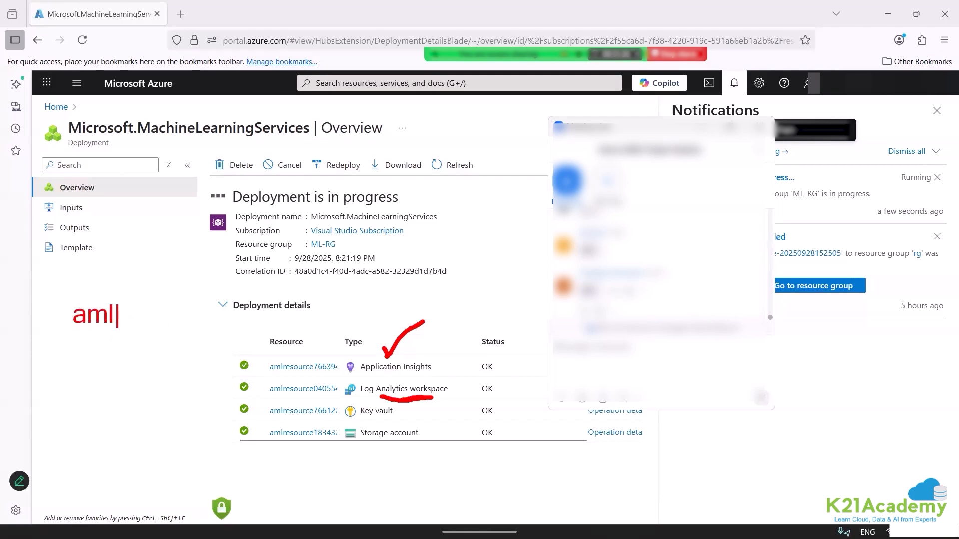
key("Return")
key("Return")
type("str acc")
key("Return")
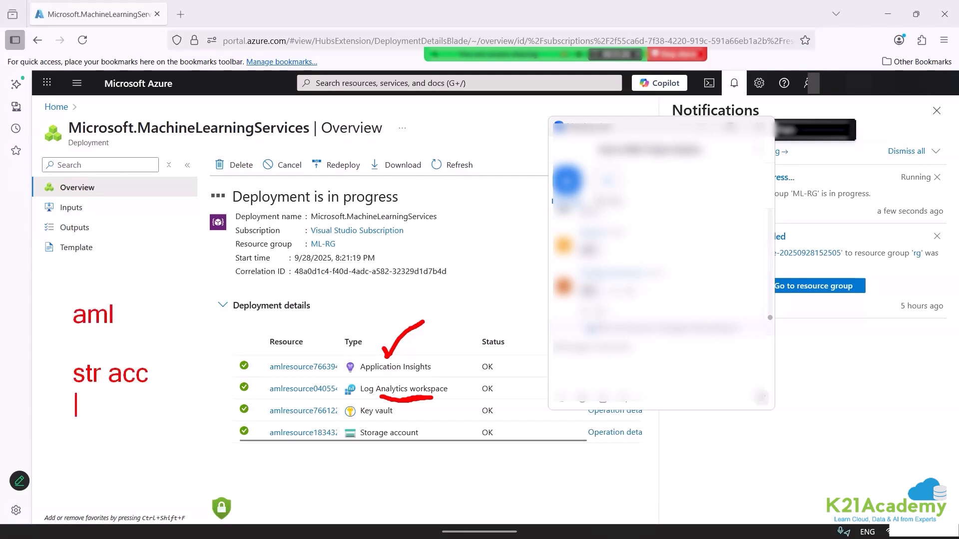
type("key vault")
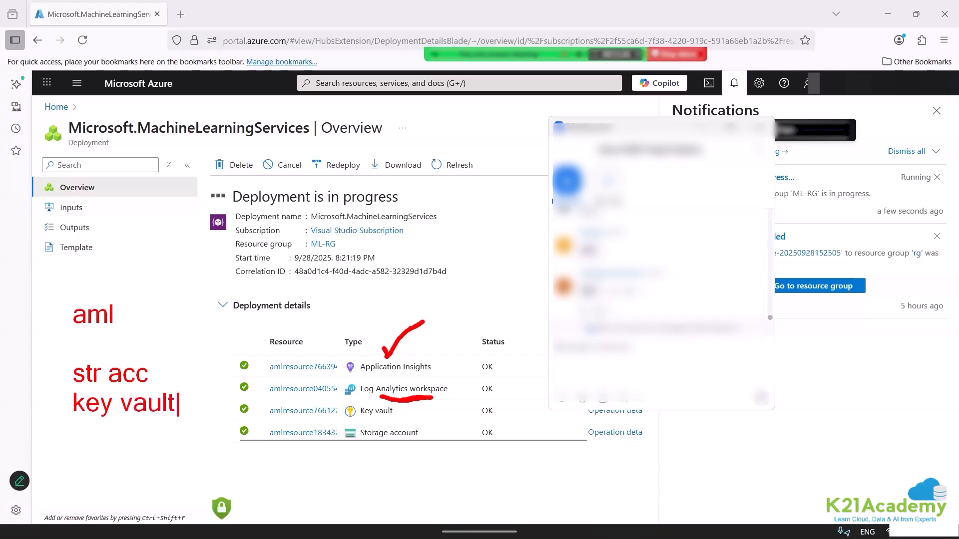
Add the note "container registry -- at deployment time" below the key vault note, leaving a blank line between them.
key("Return")
key("Return")
type("containe")
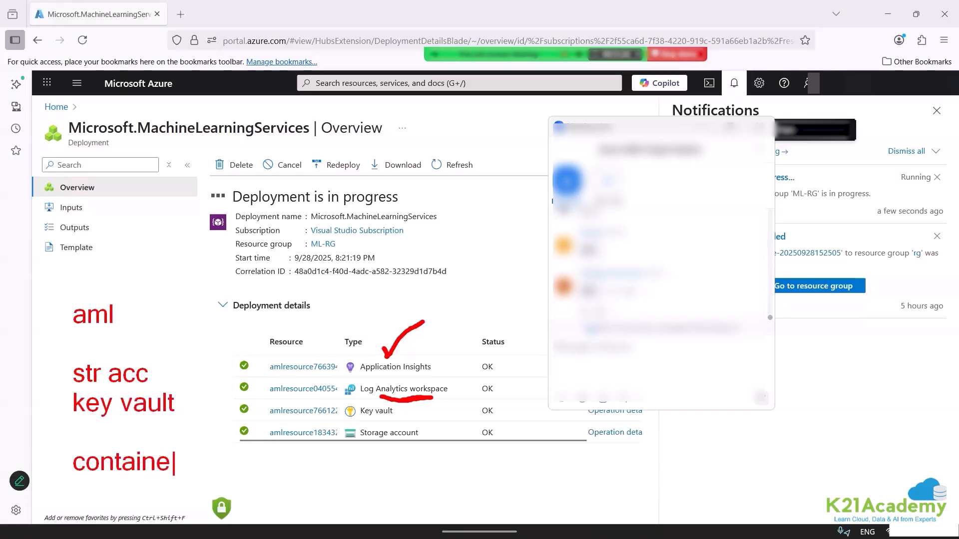
type("r reg")
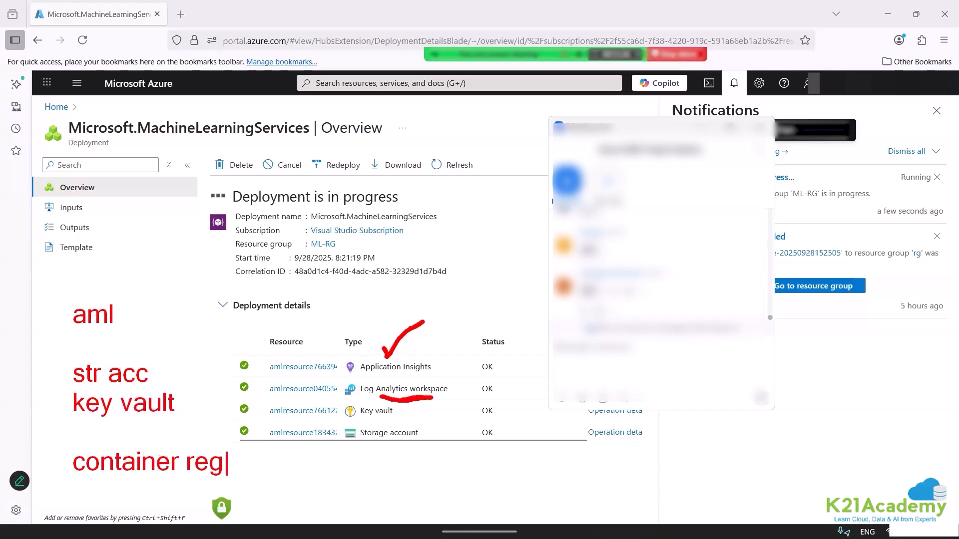
type("istry -- a")
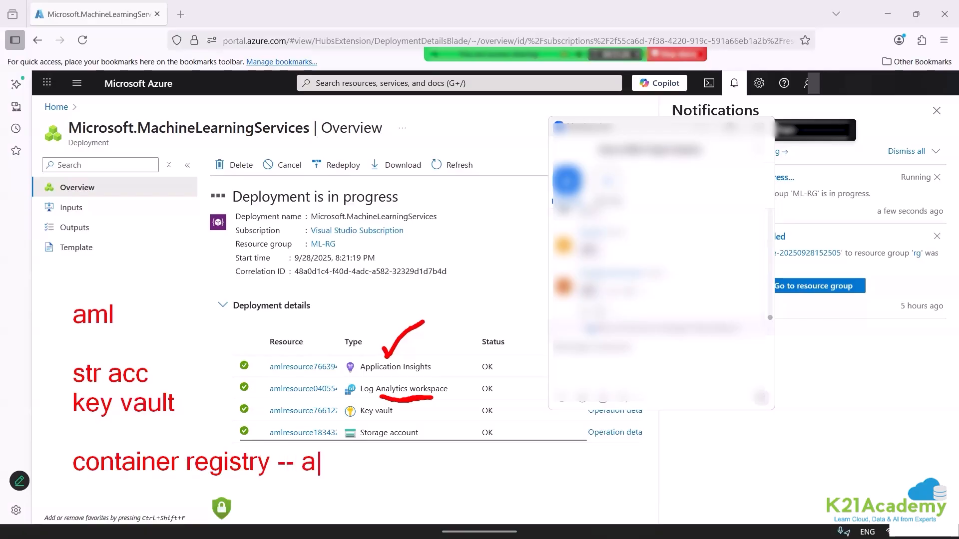
type("t deploymeny yi")
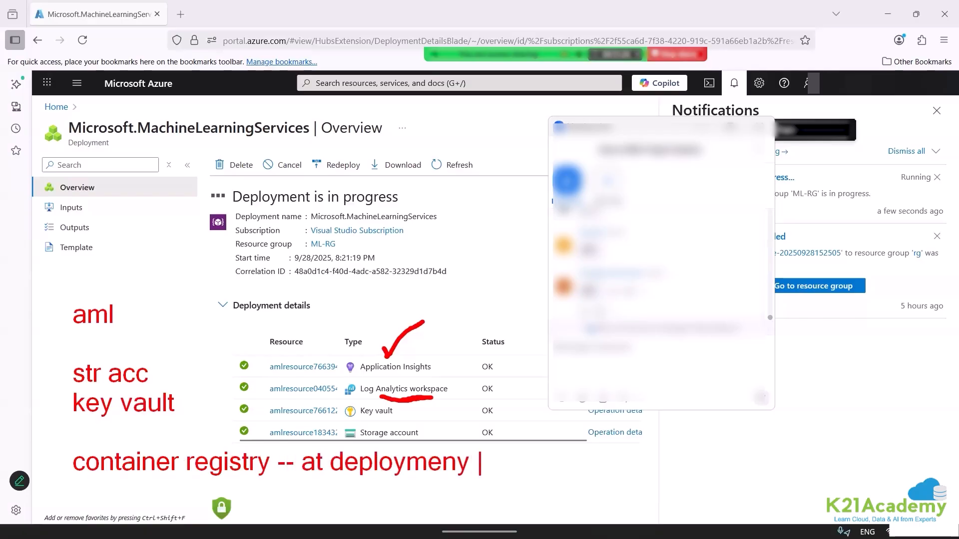
key("BackSpace")
key("BackSpace")
key("BackSpace")
key("BackSpace")
key("BackSpace")
type("nt time")
Add the note "app insights --- log analytics workspace" below the container registry line.
key("Return")
key("Return")
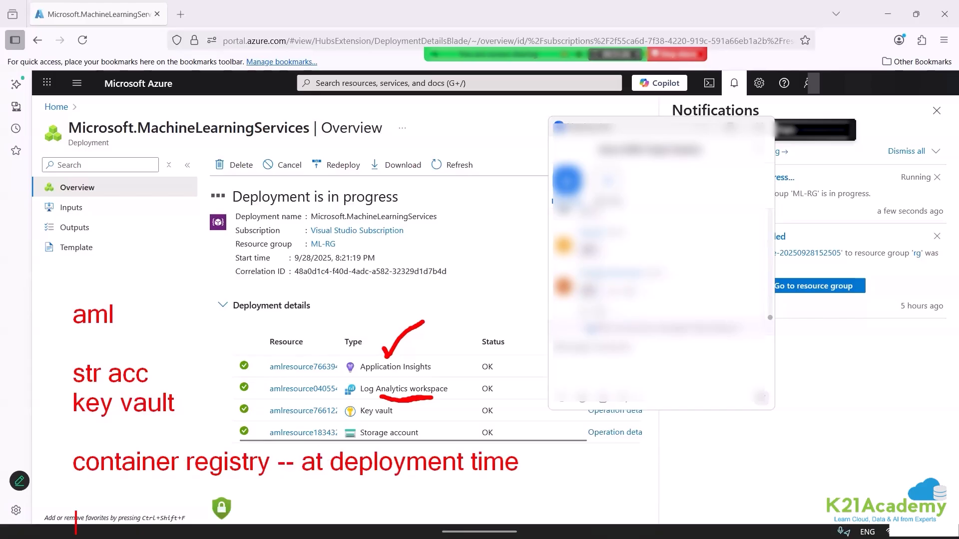
type("appl")
key("BackSpace")
key("BackSpace")
key("BackSpace")
key("BackSpace")
key("BackSpace")
type("app insight")
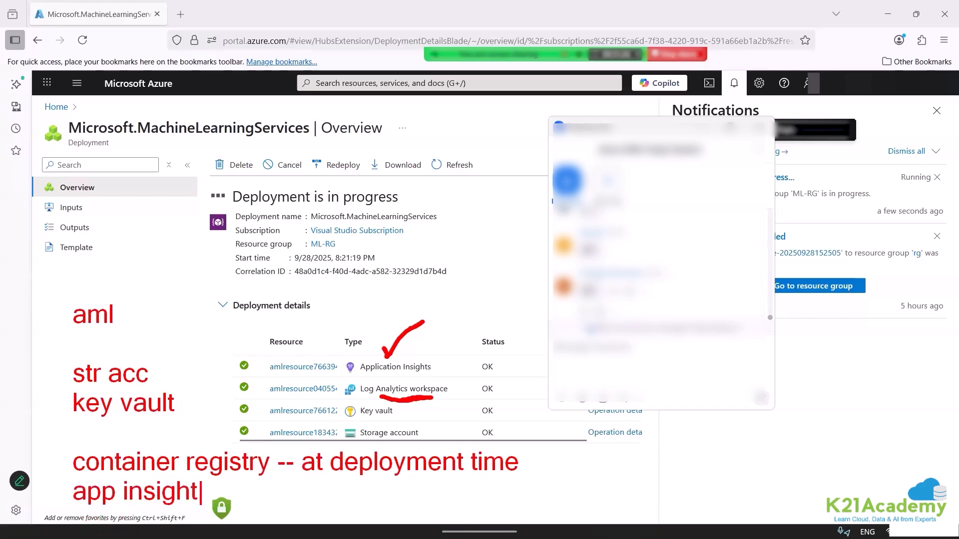
type("s --- log analy")
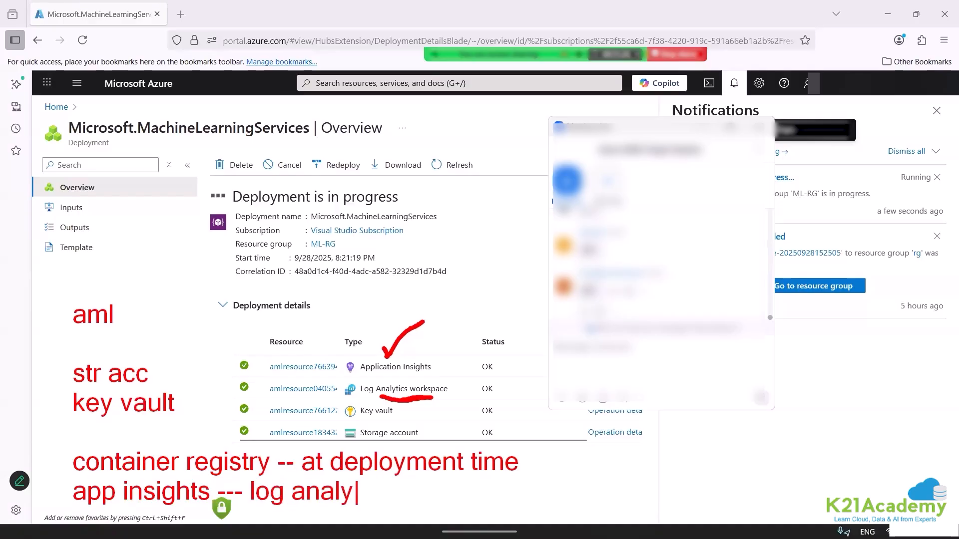
type("tics wo")
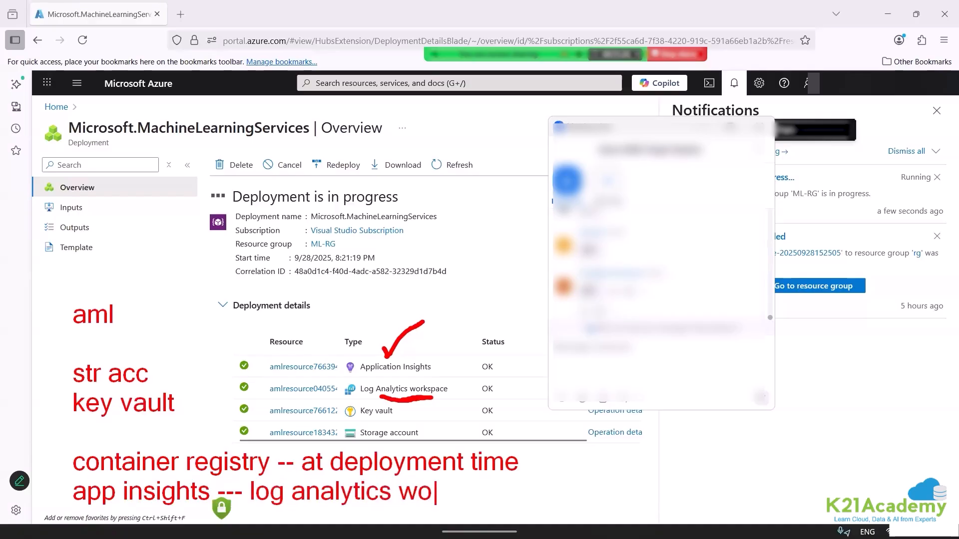
type("rkspace")
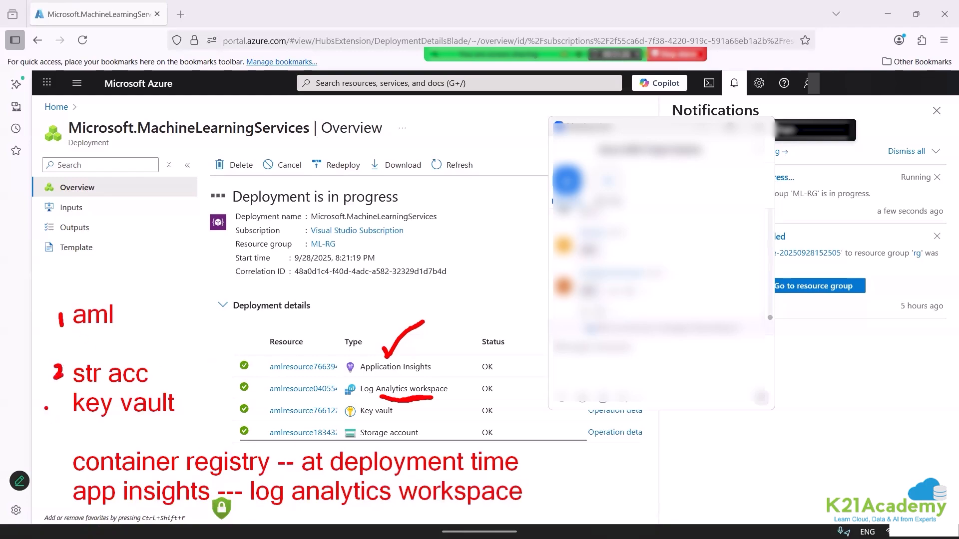
Number the noted resources in red with key vault as 3, app insights 4 and log analytics workspace 5, and mark the container registry line.
mouse_move(46, 394)
left_mouse_down()
mouse_move(50, 411)
mouse_move(25, 427)
left_mouse_up()
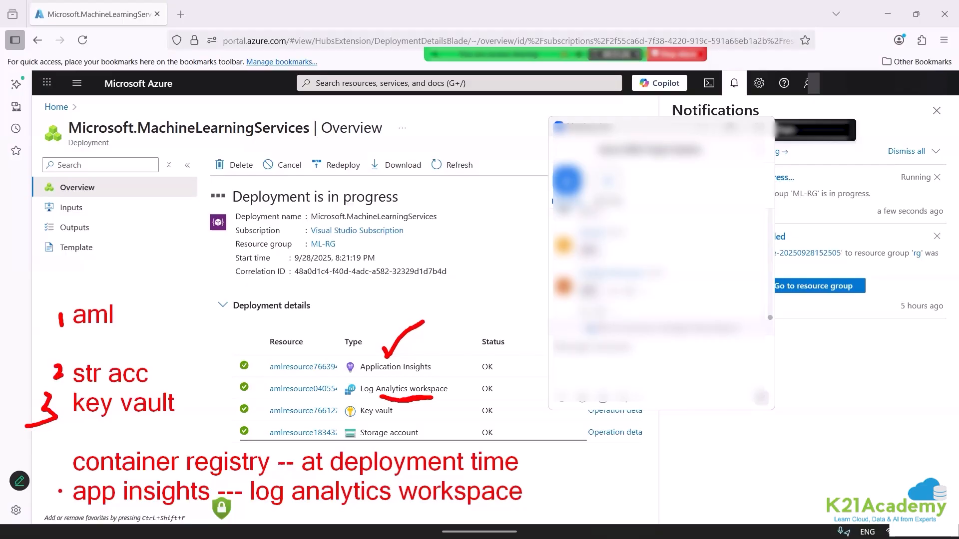
left_click_drag(51, 488, 63, 509)
left_click_drag(341, 520, 355, 529)
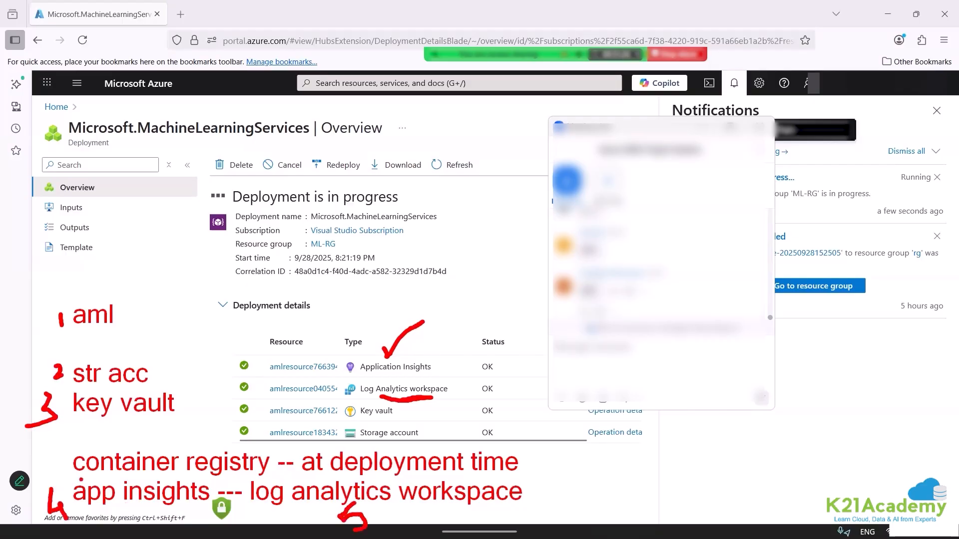
left_click_drag(38, 458, 54, 473)
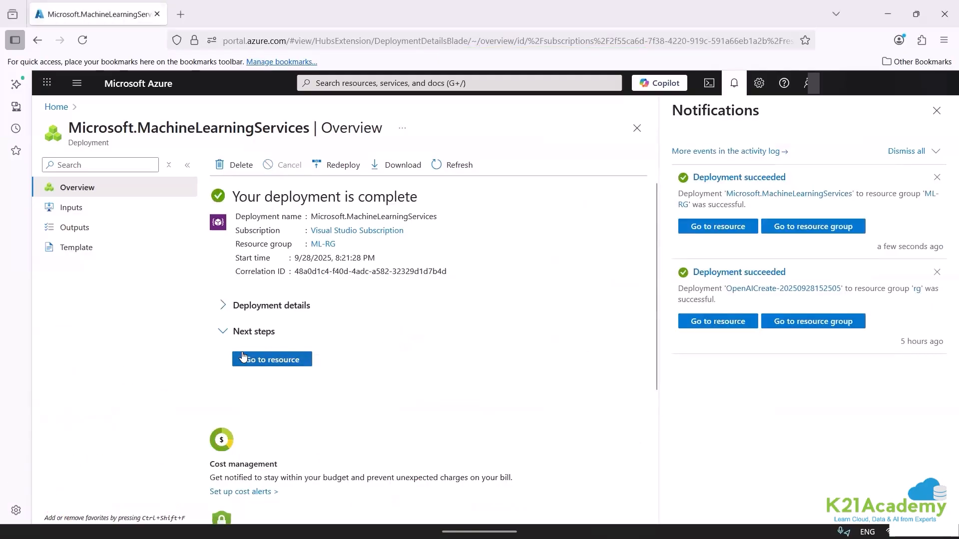
View the newly deployed workspace, return to the portal home and open the ML-RG resource group.
left_click(243, 356)
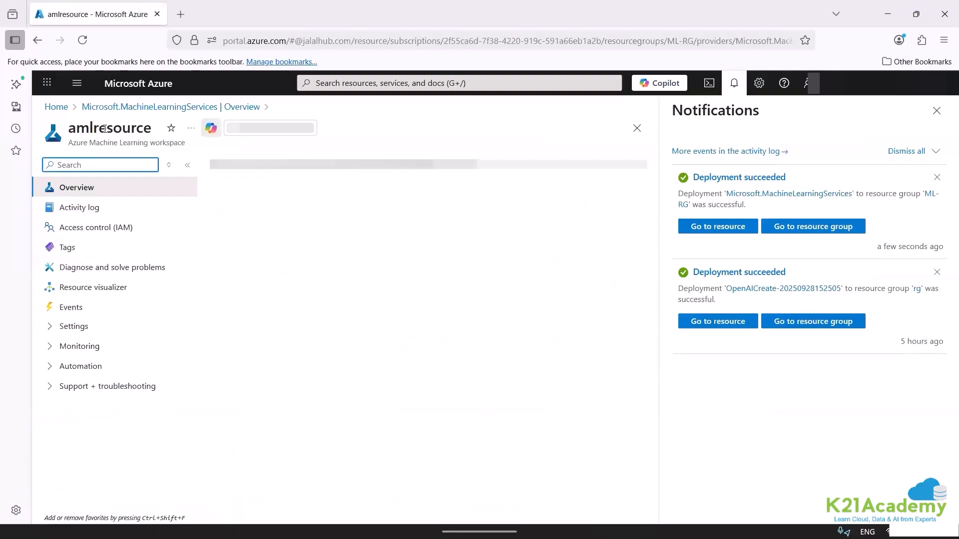
left_click(52, 107)
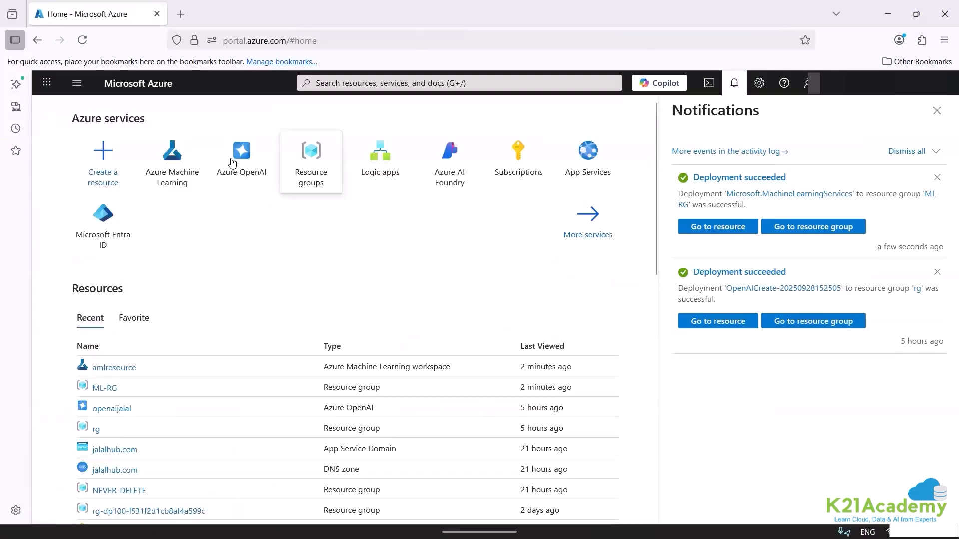
left_click(311, 160)
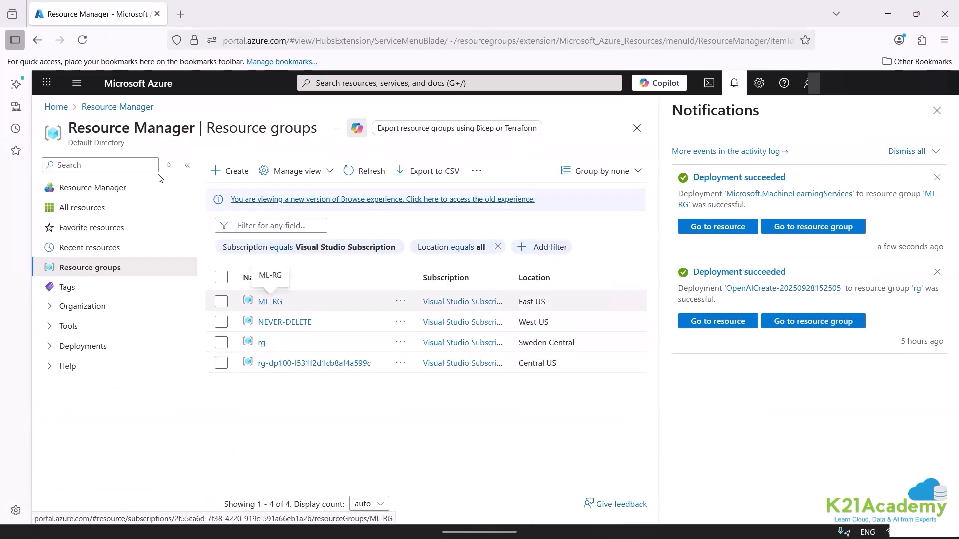
left_click(268, 304)
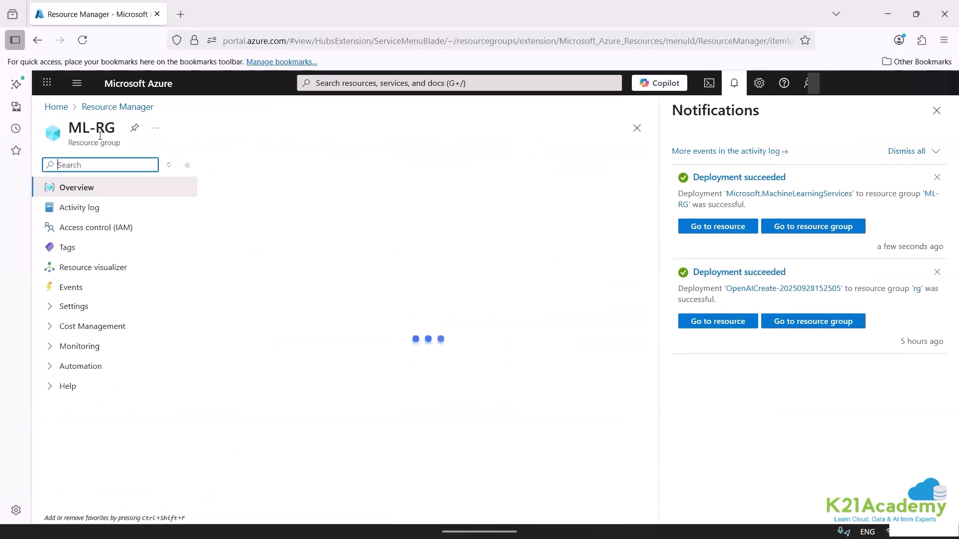
Make room for ML-RG's resource list by collapsing the side menu and widening the Type column, and highlight the Application Insights type.
left_click(187, 165)
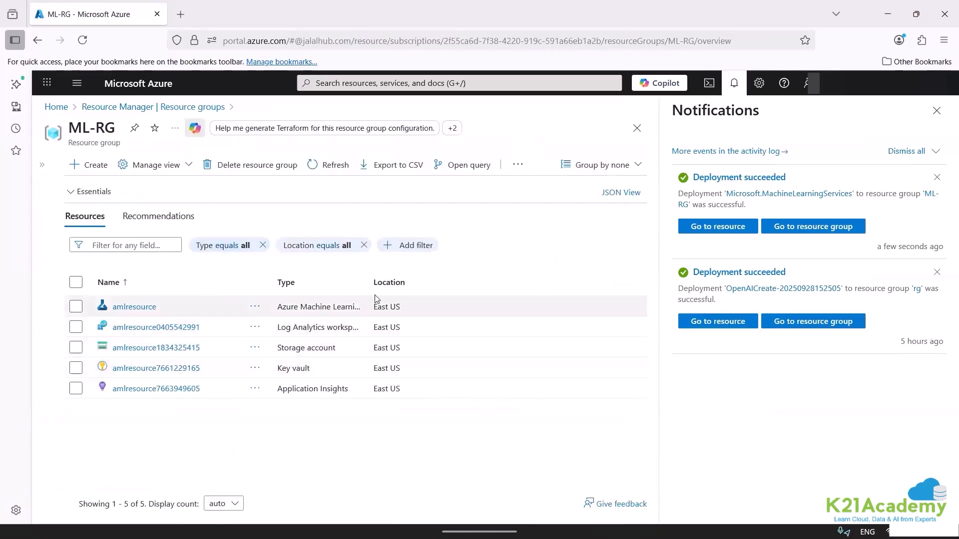
left_click_drag(468, 280, 480, 280)
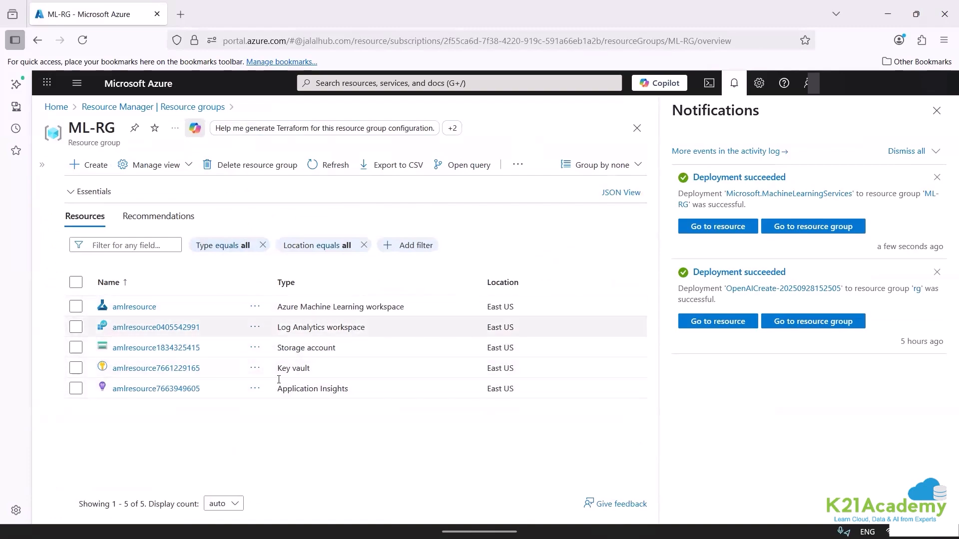
left_click_drag(275, 395, 341, 390)
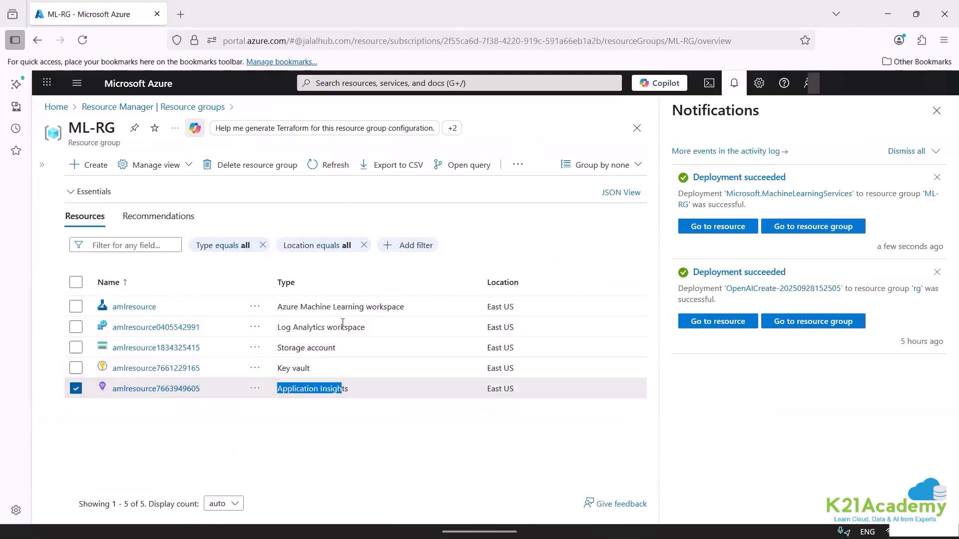
Open the amlresource workspace without the notifications, mark its Studio web URL and Launch studio with red ticks, and clear the annotations.
left_click(123, 310)
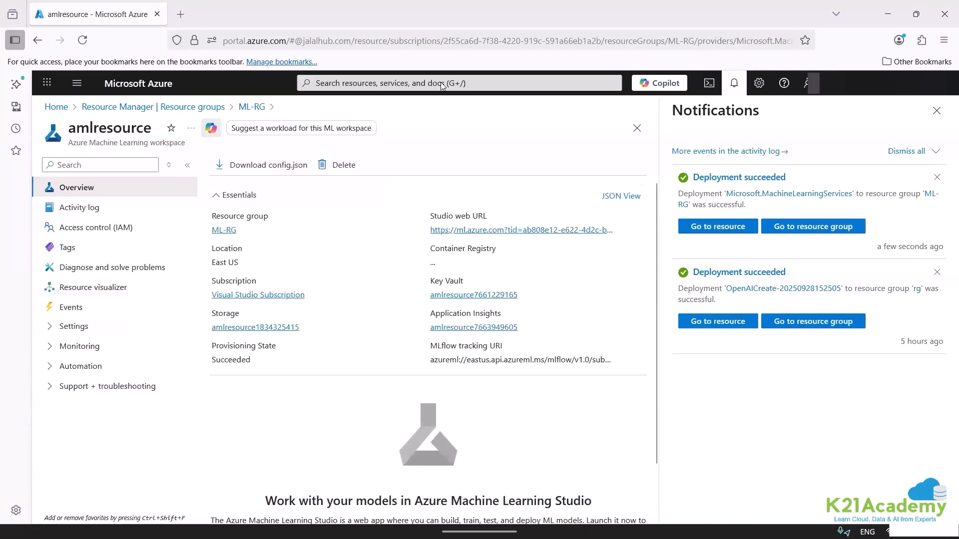
left_click(936, 110)
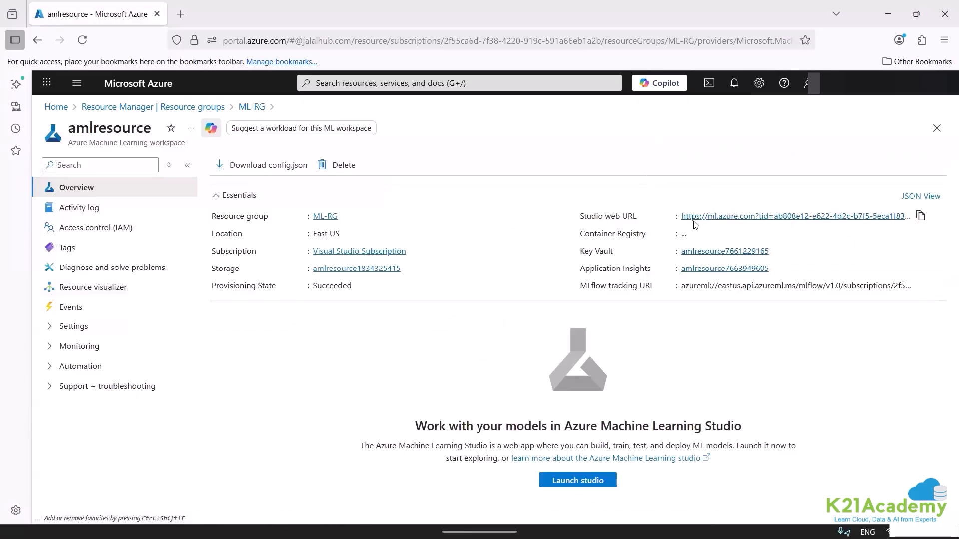
left_click_drag(671, 186, 726, 165)
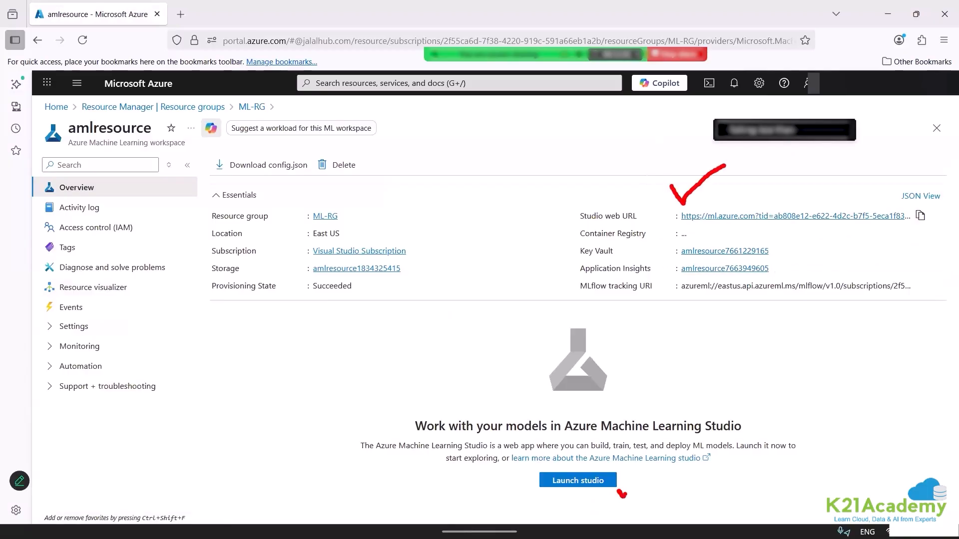
left_click_drag(621, 494, 648, 463)
key("Escape")
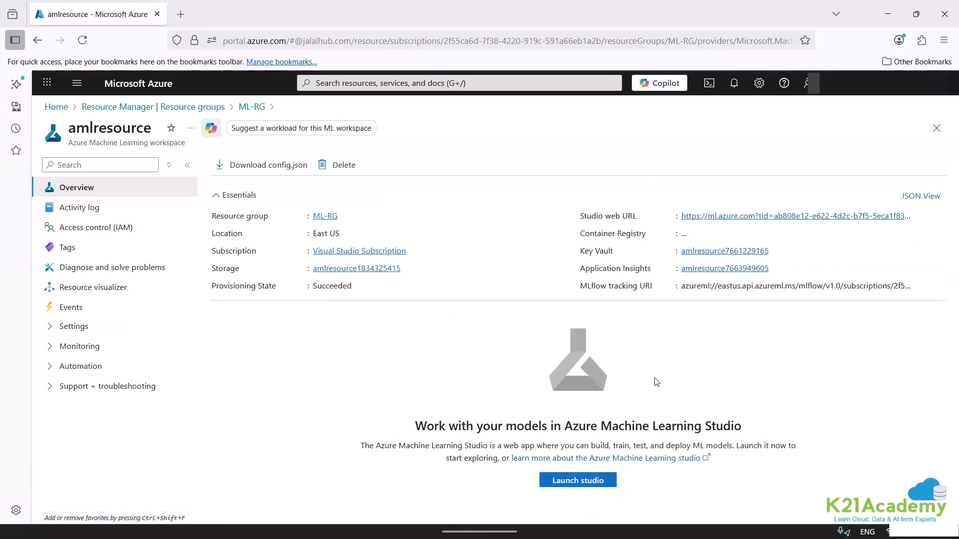
Open the workspace's Studio web URL and write the note "ui for end to end machine learning project management" over the loading page.
left_click(720, 216)
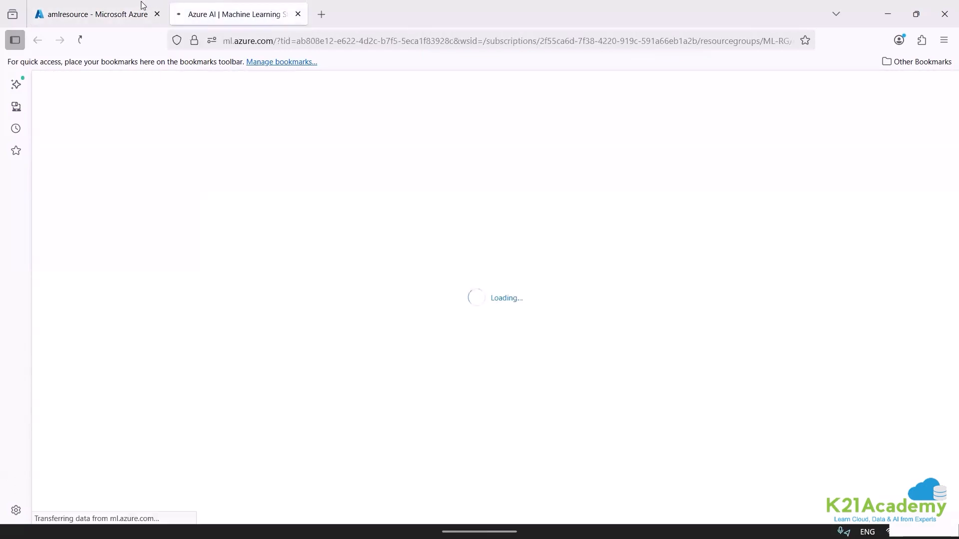
mouse_move(132, 8)
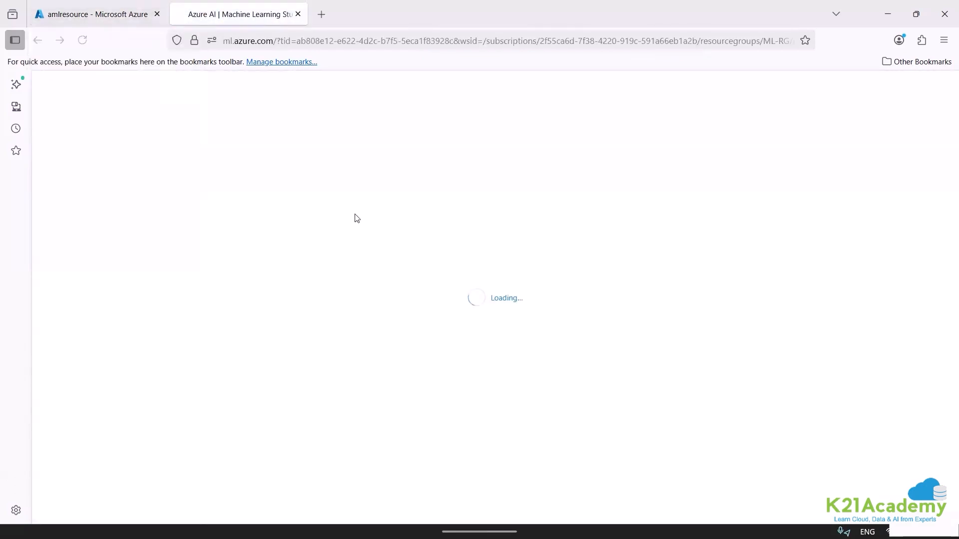
left_click(358, 231)
type("ui vfo")
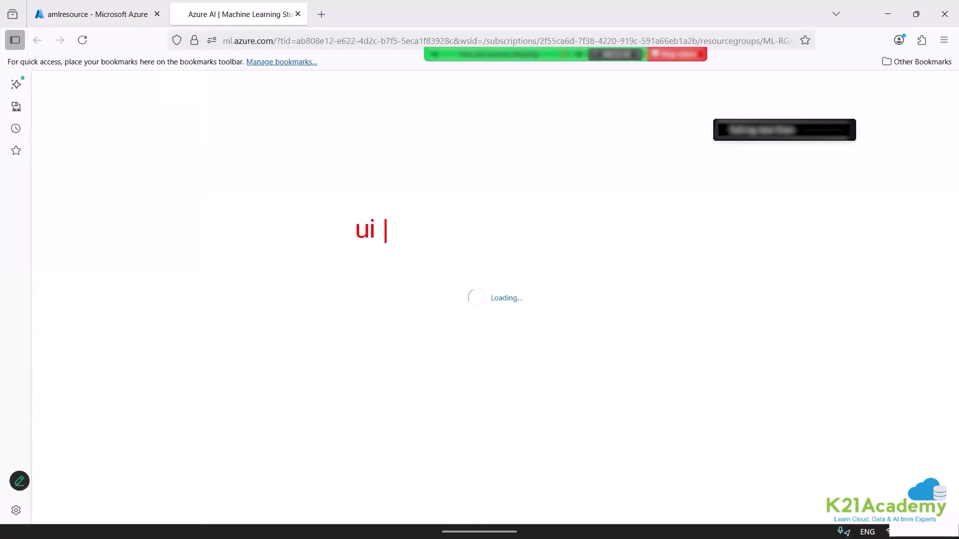
key("BackSpace")
key("BackSpace")
key("BackSpace")
type("for en")
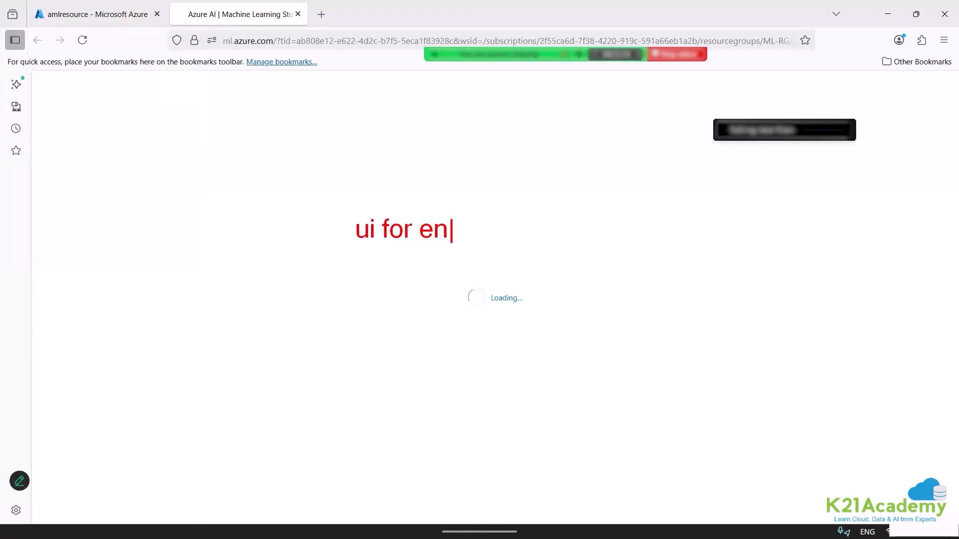
type("d to end m")
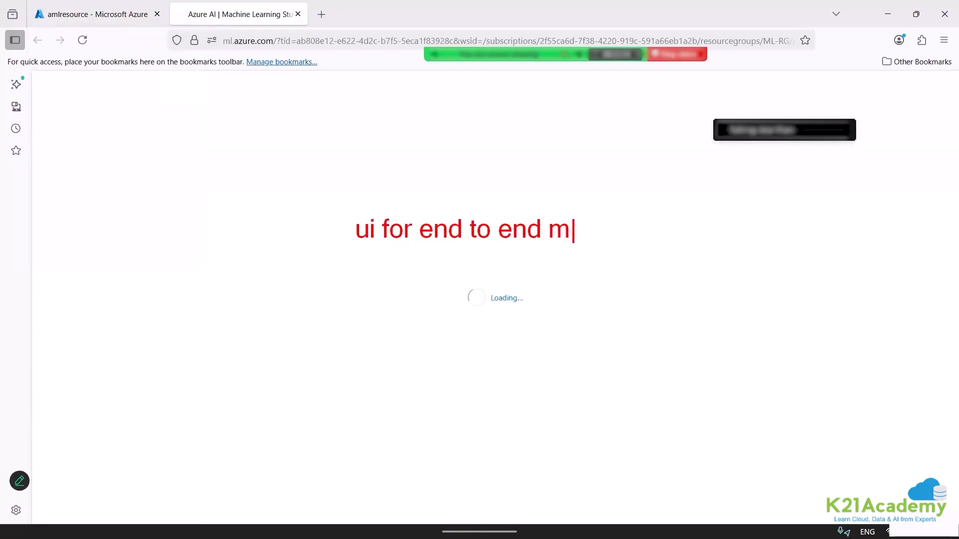
type("achine learn")
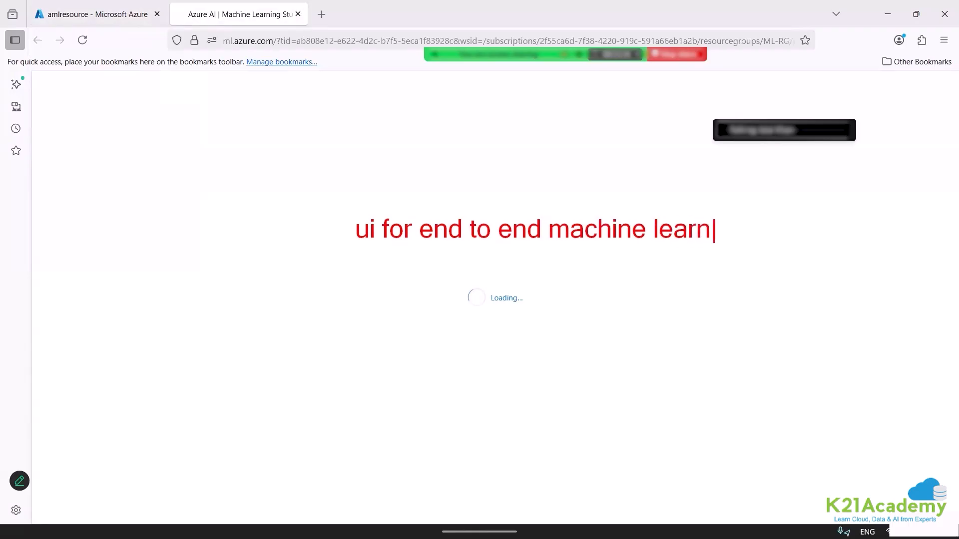
type("ing projec")
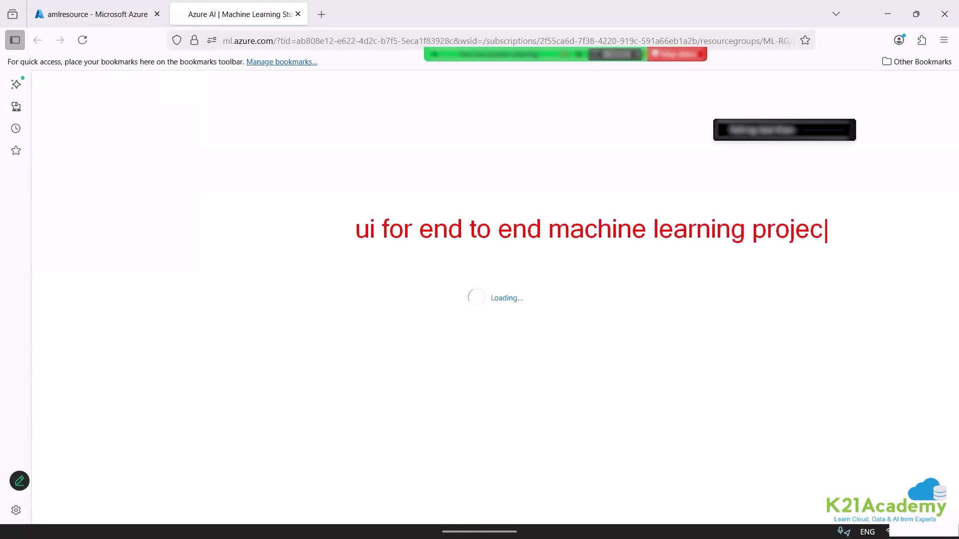
type("t mana")
key("BackSpace")
key("BackSpace")
type("manage,e")
key("BackSpace")
key("BackSpace")
type("ment")
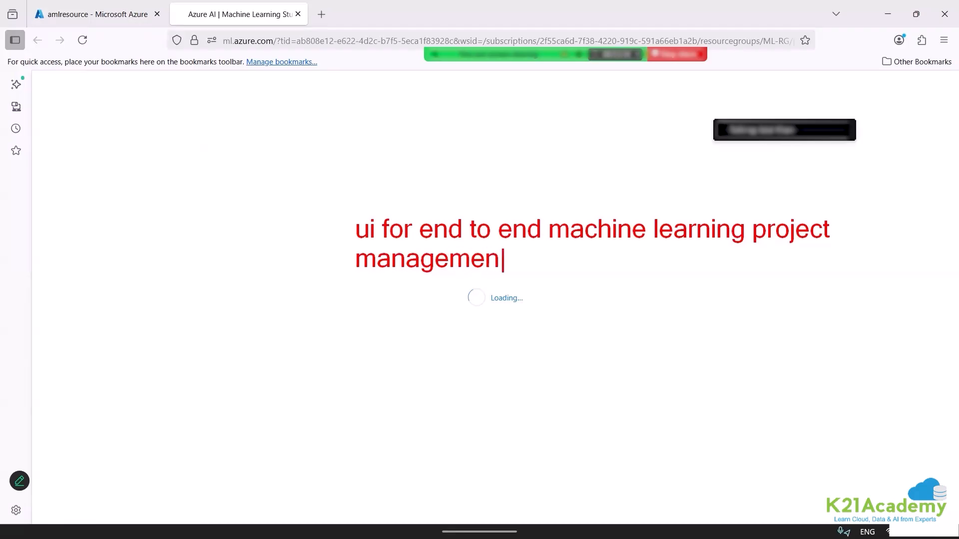
Add the note "automated ml to build a ML model, test and deploy using a simple ui form" below the first note.
key("Return")
type("azu")
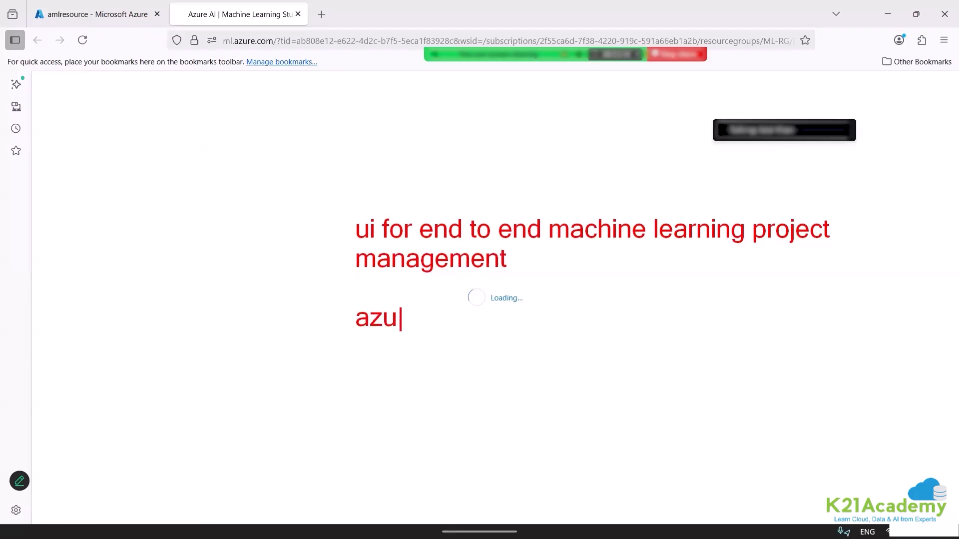
key("BackSpace")
key("BackSpace")
type("utomad")
key("BackSpace")
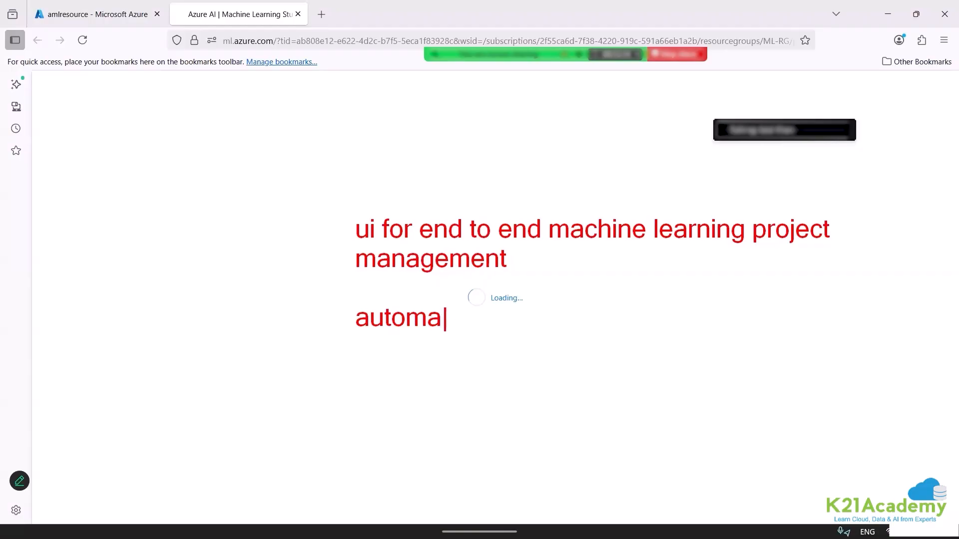
type("ted ml t")
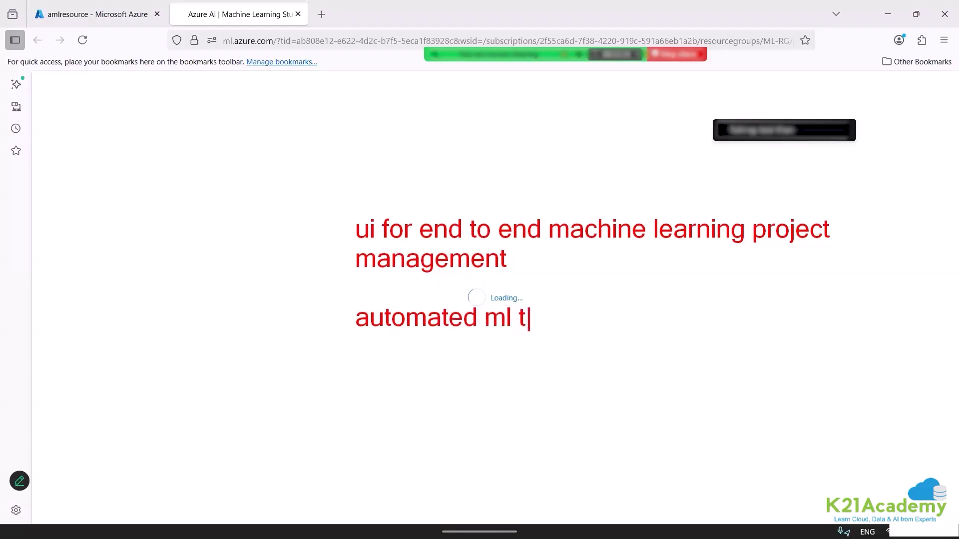
type("o build a ")
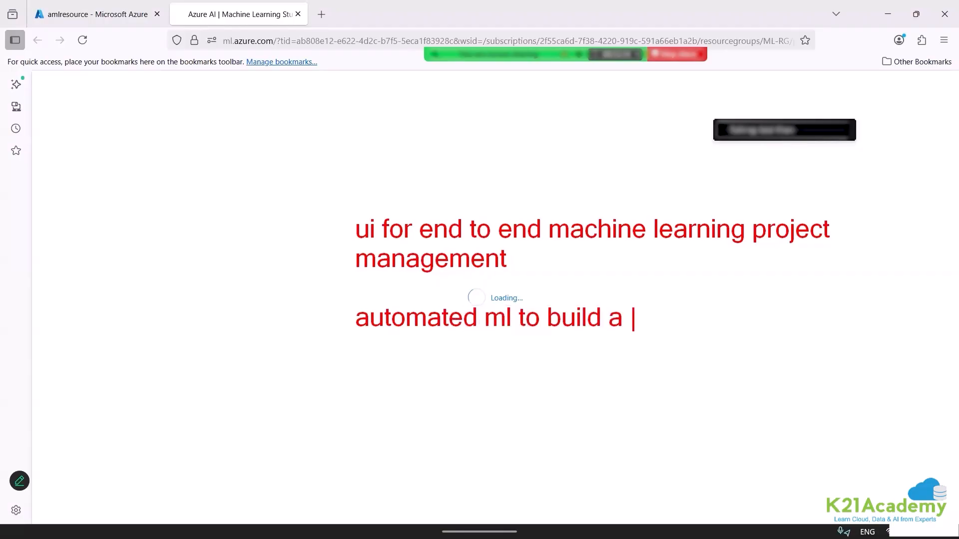
type("ML model")
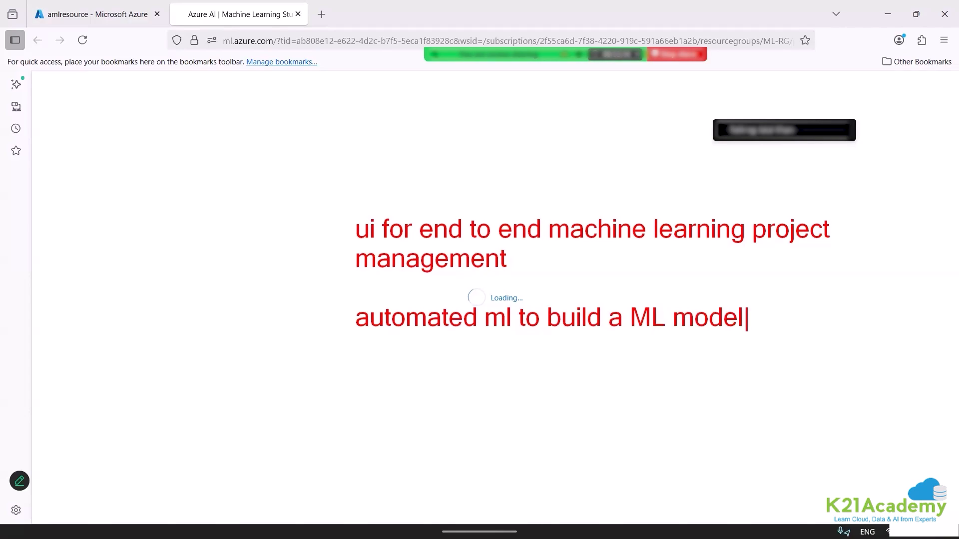
type(", test and")
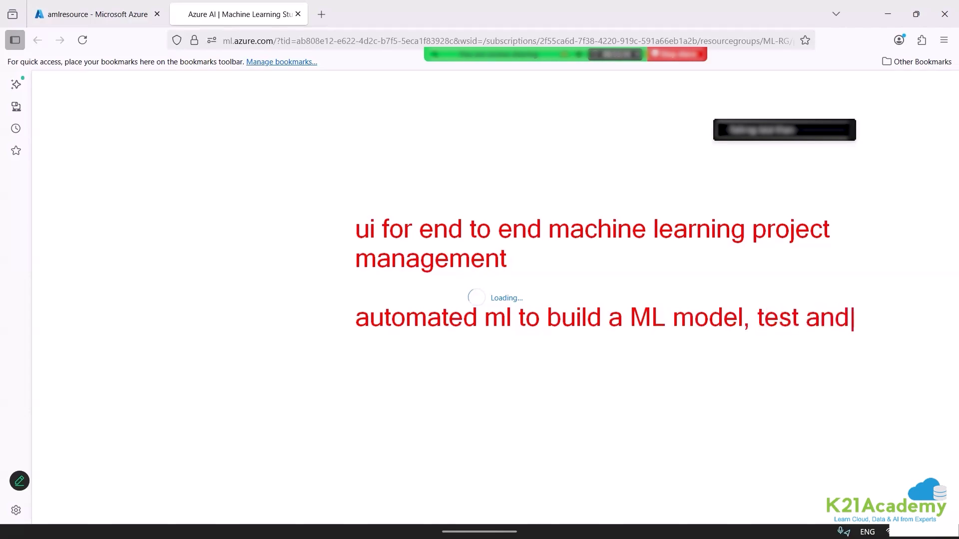
type(" deplo")
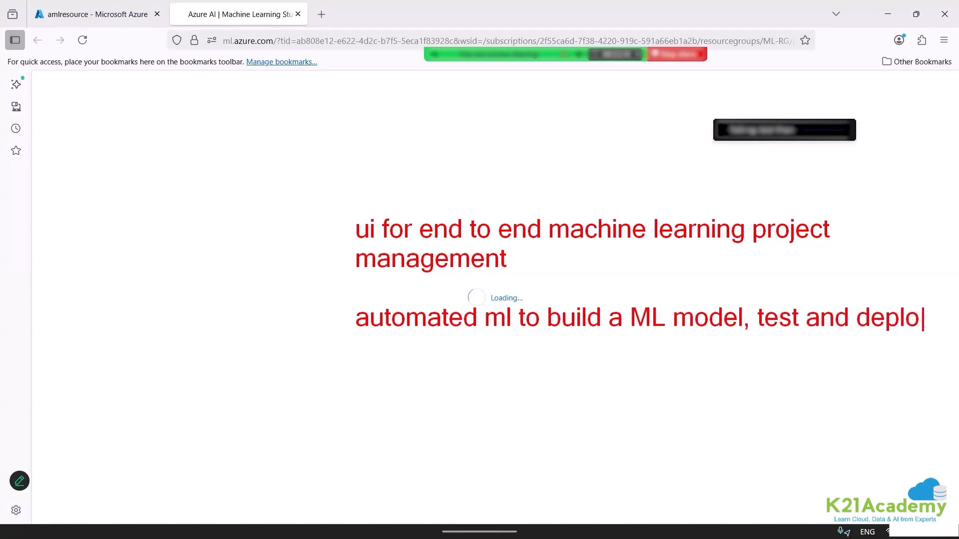
type("y uisng")
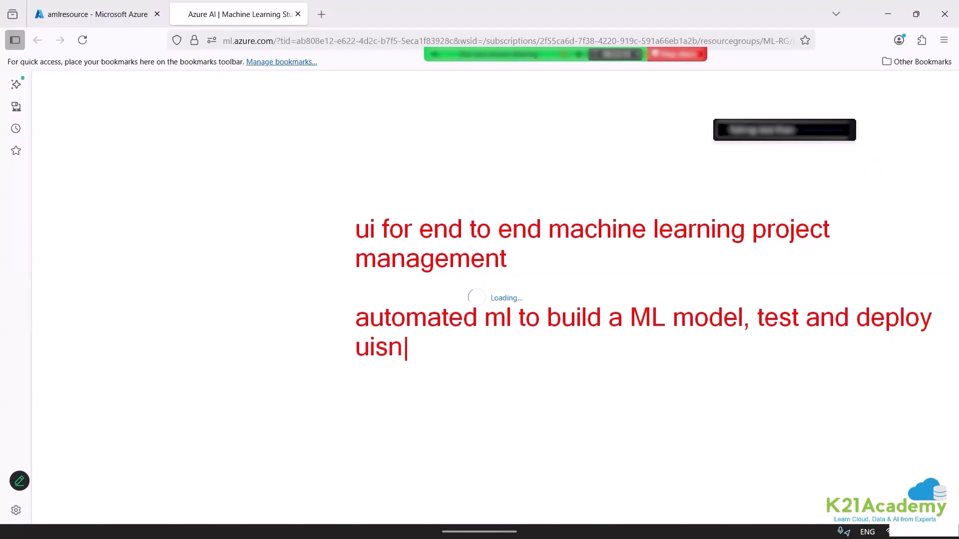
key("BackSpace")
key("BackSpace")
key("BackSpace")
key("BackSpace")
type("sing a")
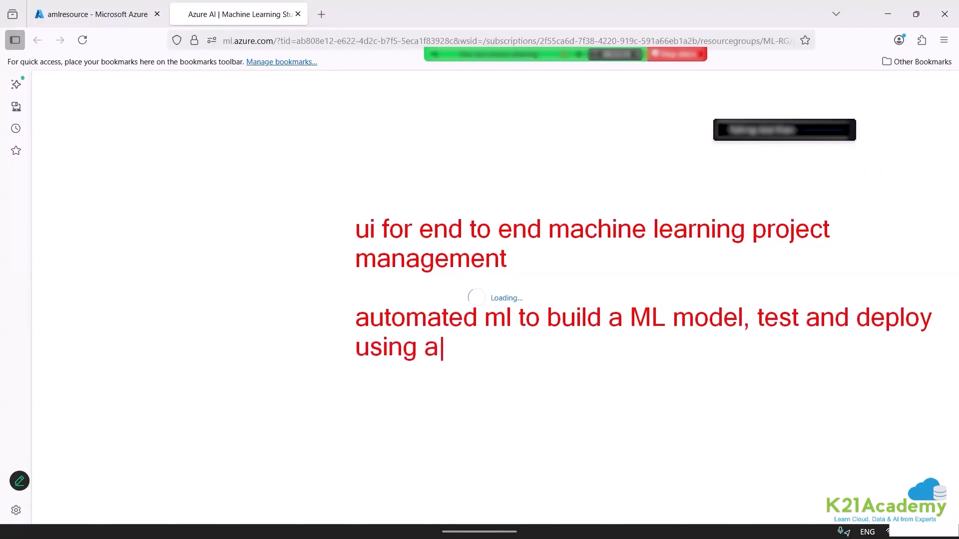
type(" simple ")
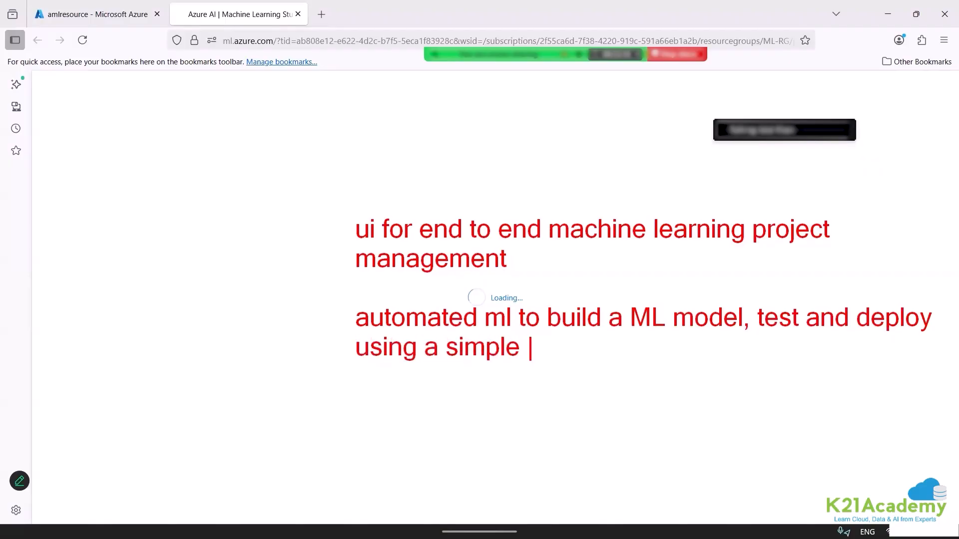
type("ui form")
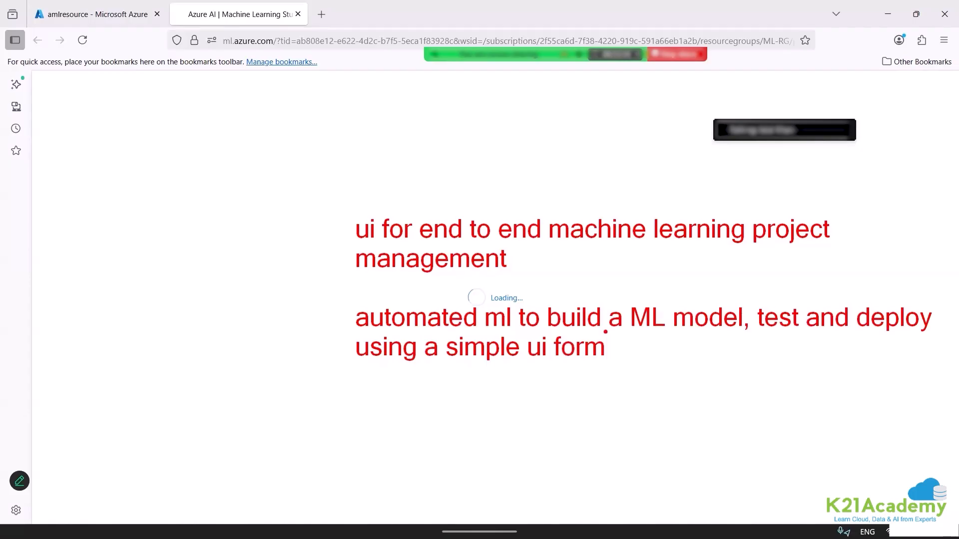
Draw red underlines below the note's "ui form" and the Machine Learning Studio tab title, and mark the space beside the automated ml line.
left_click_drag(553, 381, 582, 382)
left_click_drag(269, 21, 310, 18)
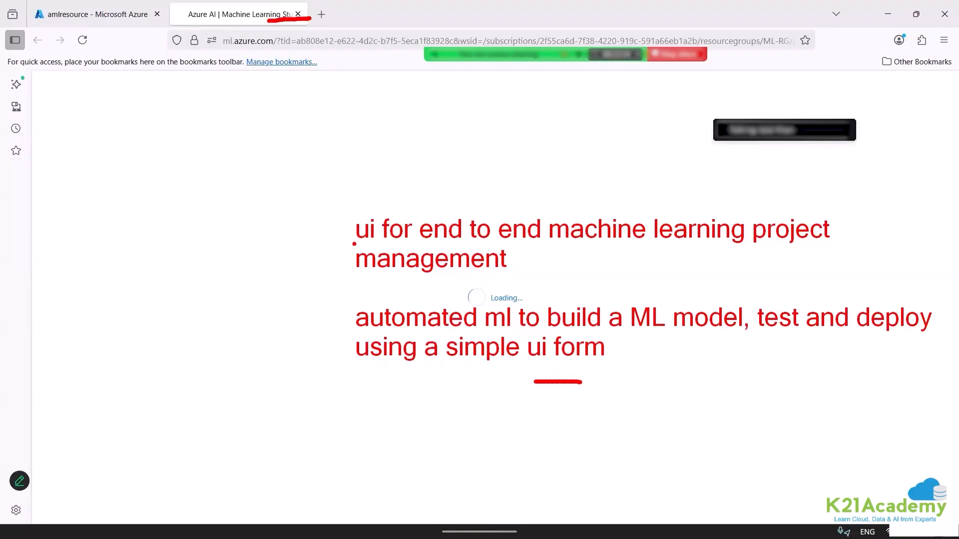
left_click_drag(328, 281, 352, 325)
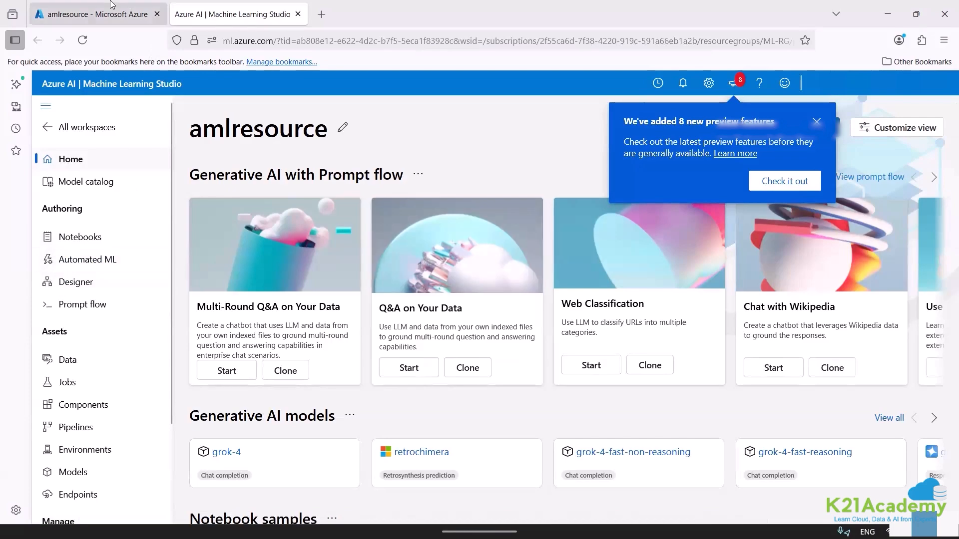
Switch back to the Azure portal and reopen the amlresource workspace from the ML-RG resource group.
left_click(129, 6)
left_click(123, 108)
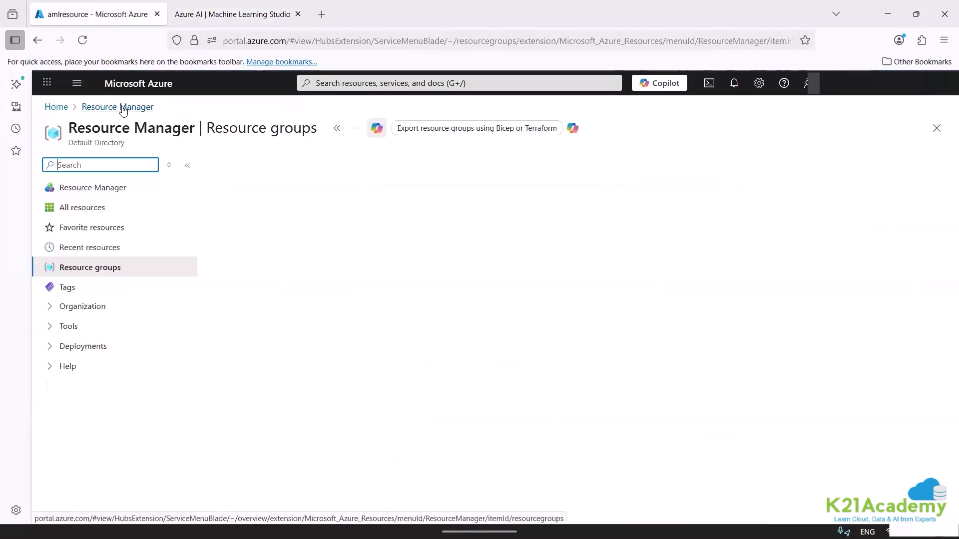
left_click(274, 286)
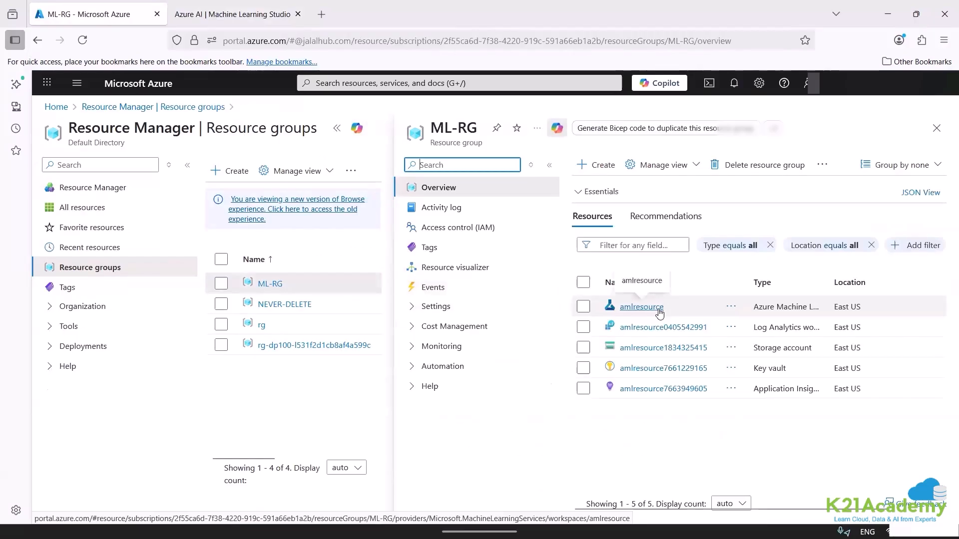
left_click(658, 309)
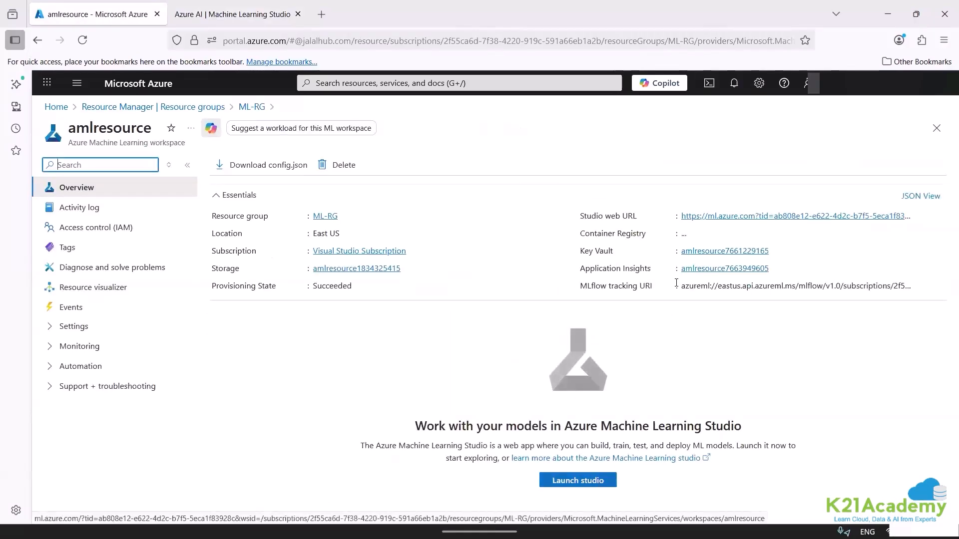
Return to Machine Learning Studio, open Automated ML and dismiss the recommendation survey.
left_click(232, 14)
left_click(98, 259)
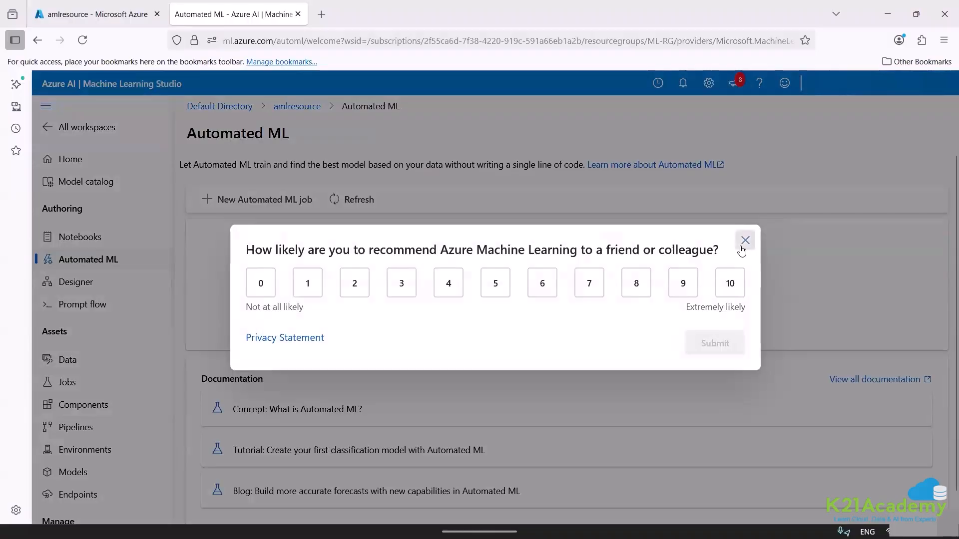
left_click(744, 242)
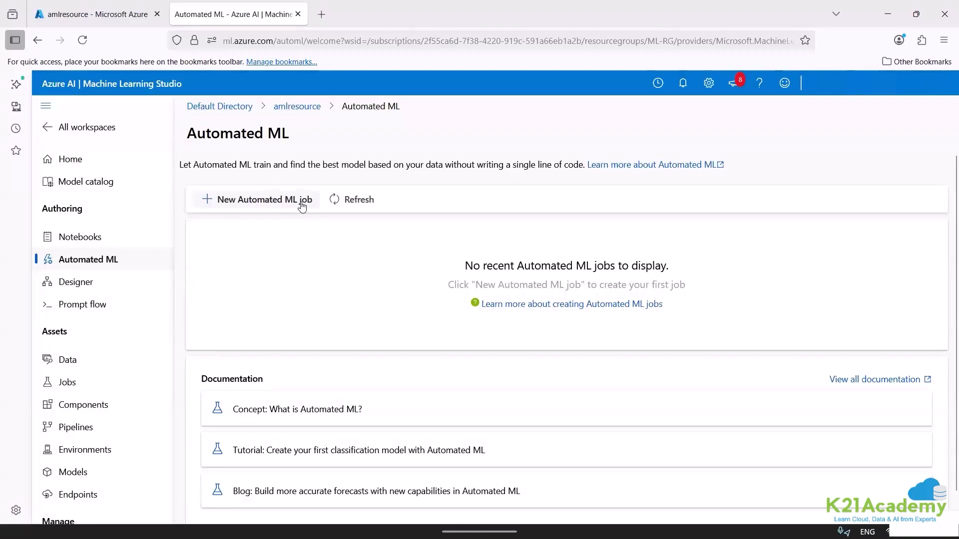
Mark New Automated ML job with a red stroke and write "exp" next to it.
key("ctrl+2")
left_click_drag(313, 179, 372, 134)
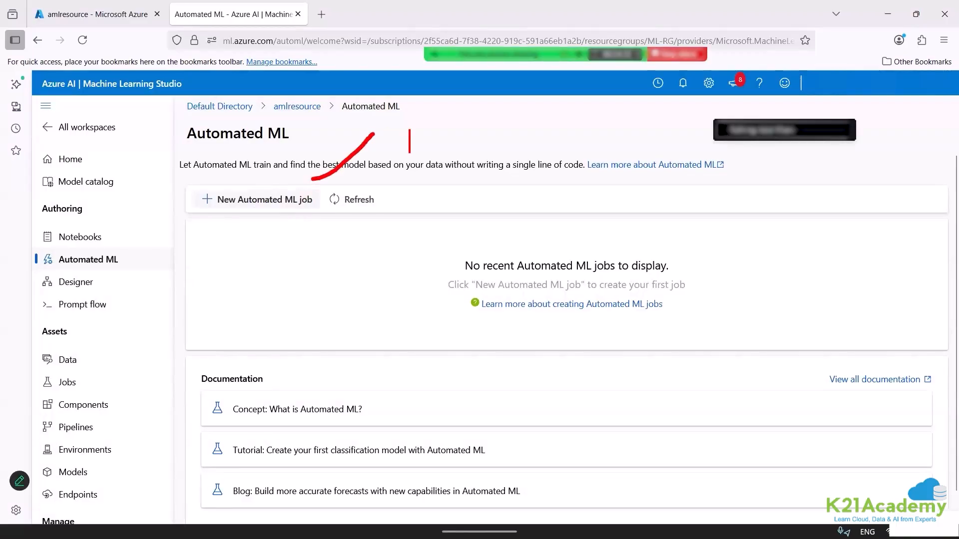
type("exp")
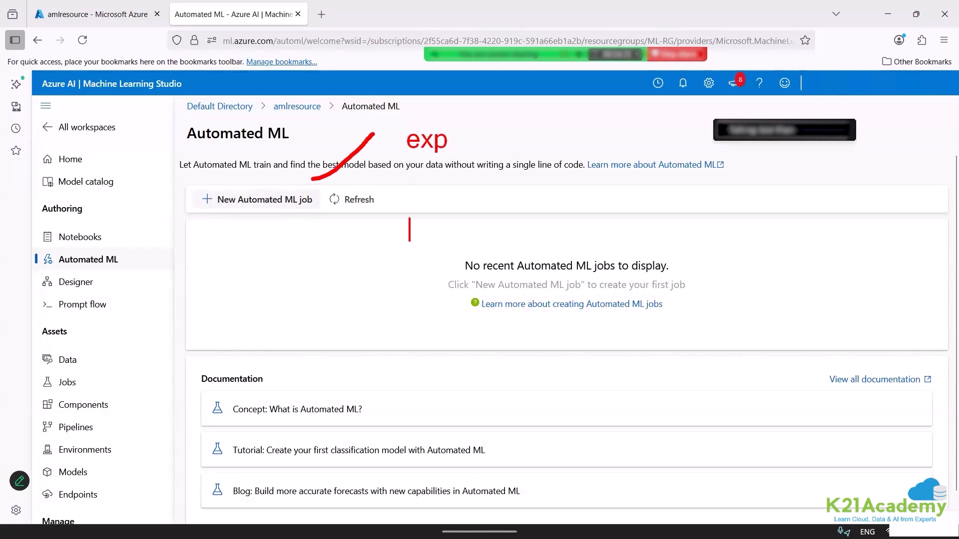
type("multipl,e")
Write the note "multiple observations" below "exp".
key("BackSpace")
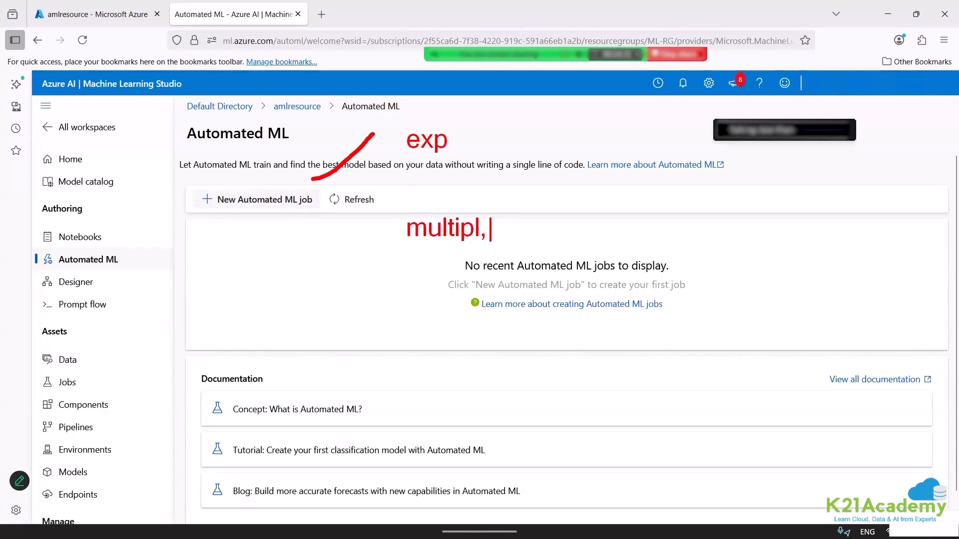
key("BackSpace")
type("e obs")
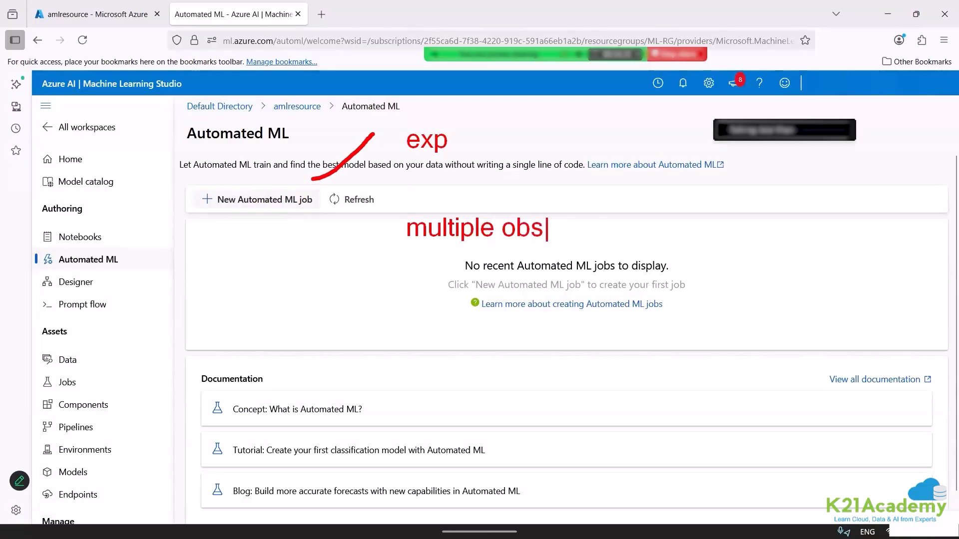
type("ervations")
key("Return")
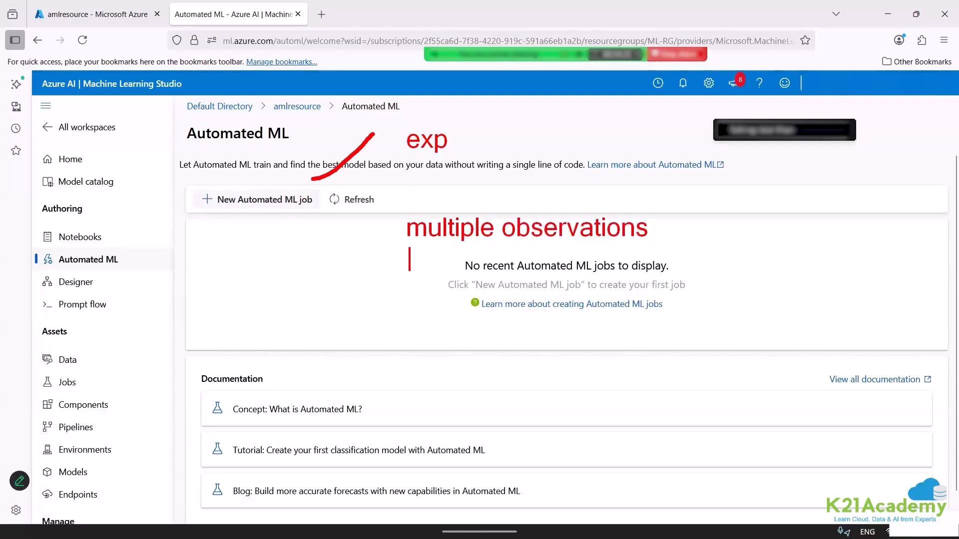
Add the notes "job == exp" and "job run" beneath the multiple observations note.
type("jon")
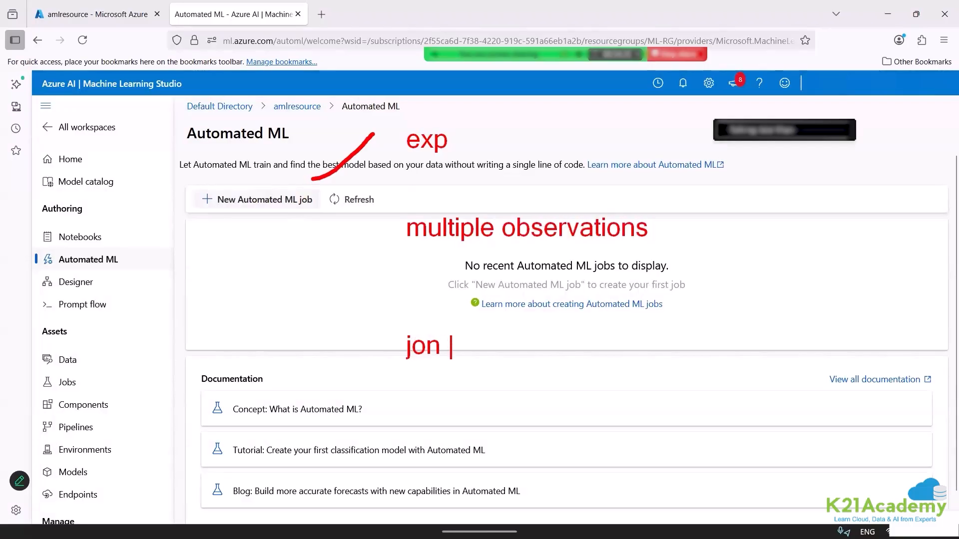
key("BackSpace")
key("BackSpace")
type("b")
type("-- exp")
key("BackSpace")
key("BackSpace")
key("BackSpace")
key("BackSpace")
key("BackSpace")
key("BackSpace")
key("BackSpace")
type("== exp")
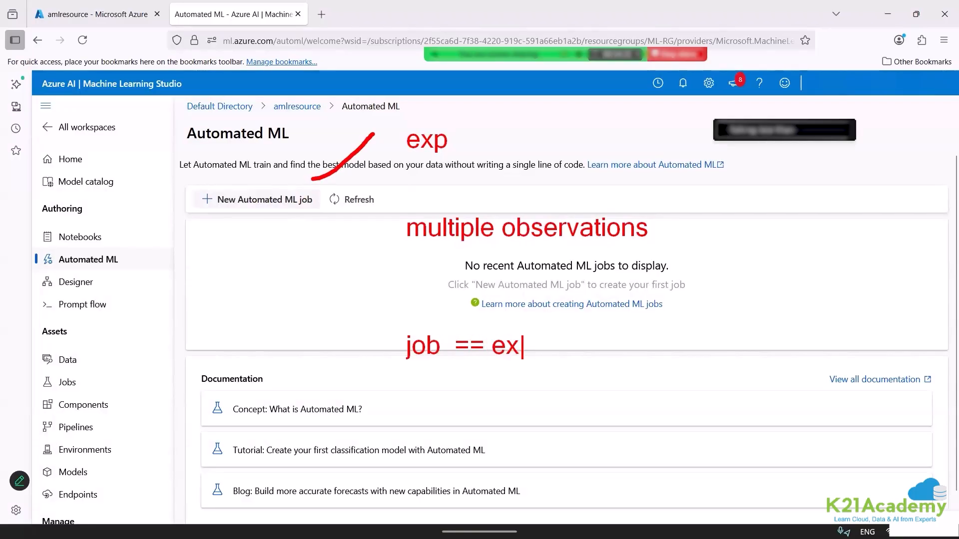
key("Return")
key("Return")
type("job run")
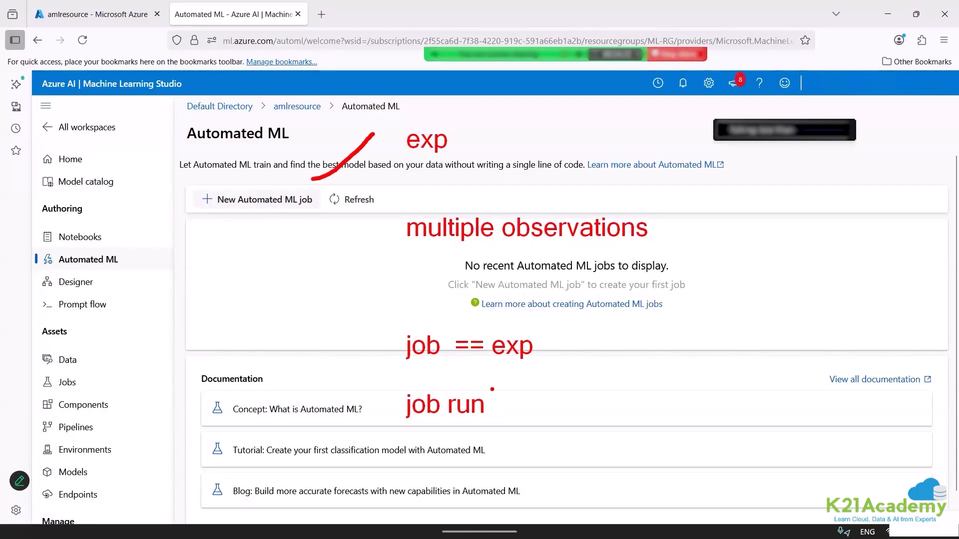
Draw three branching arrows down from "job == exp" and label them run1, run2 and run3.
mouse_move(515, 364)
left_mouse_down()
mouse_move(551, 381)
mouse_move(528, 410)
mouse_move(565, 414)
mouse_move(531, 449)
mouse_move(563, 448)
mouse_move(563, 459)
left_mouse_up()
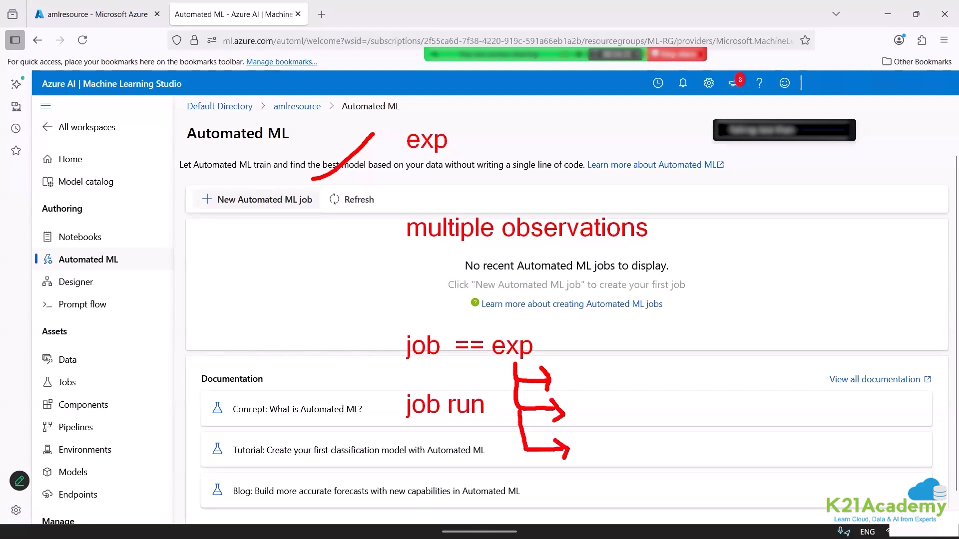
left_click(590, 374)
type("run1")
left_click(579, 404)
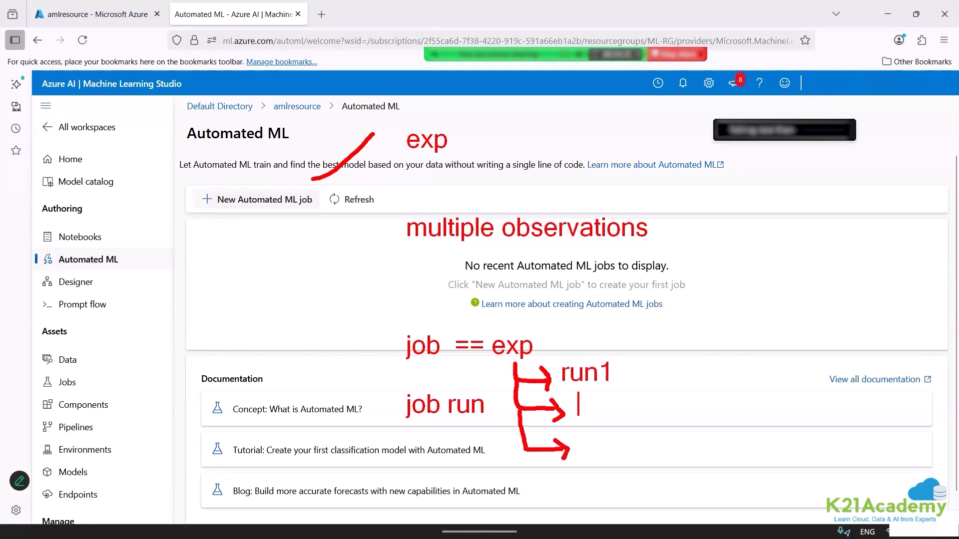
type("run2")
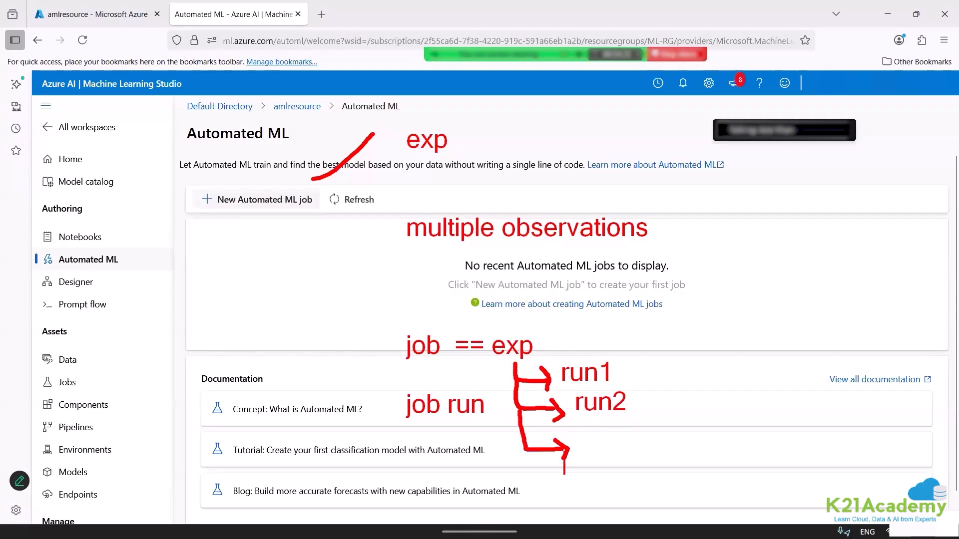
left_click(591, 463)
type("run3")
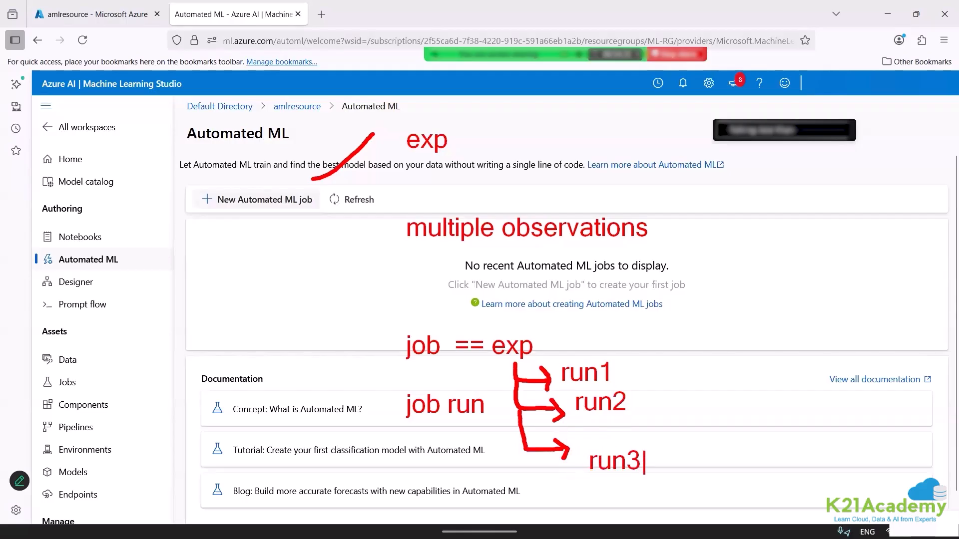
Extend the branches with a fourth arrow labelled with dots for further runs, and clear the annotations.
mouse_move(523, 453)
left_mouse_down()
mouse_move(534, 494)
mouse_move(583, 499)
mouse_move(573, 511)
left_mouse_up()
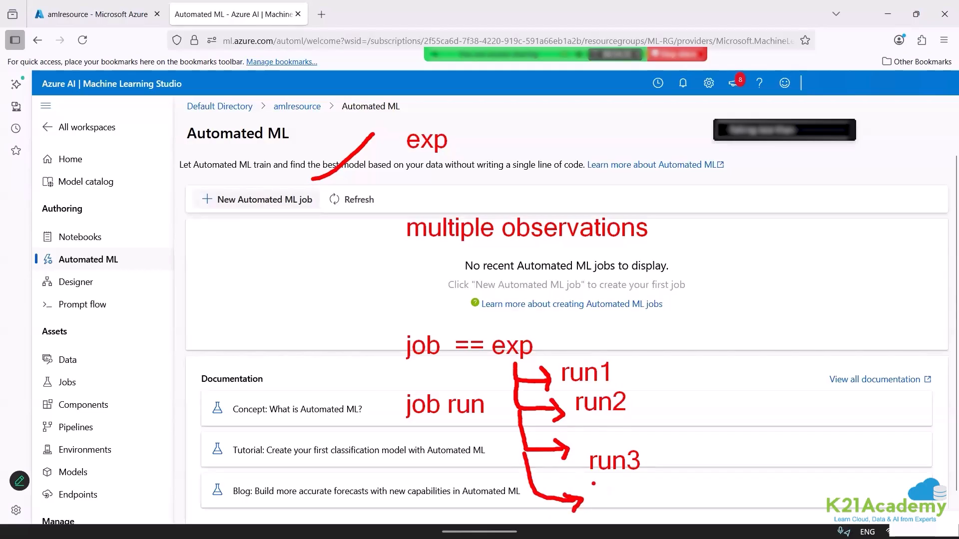
type("t.....")
key("Escape")
key("Escape")
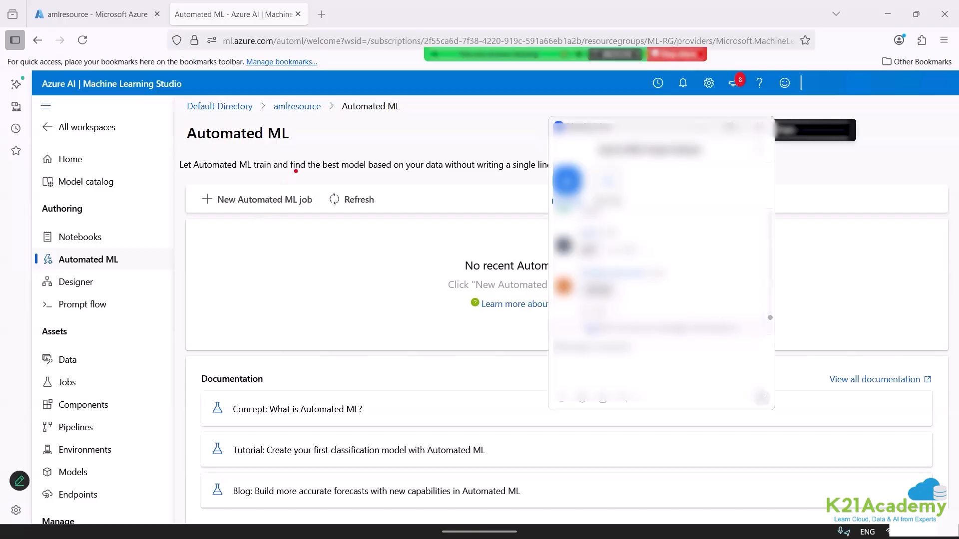
Tick New Automated ML job in red with an arrow to handwritten R1 and R2, and underline Jobs with an arrow leading from it.
mouse_move(296, 171)
left_mouse_down()
mouse_move(349, 146)
mouse_move(425, 144)
mouse_move(422, 153)
mouse_move(504, 139)
left_mouse_up()
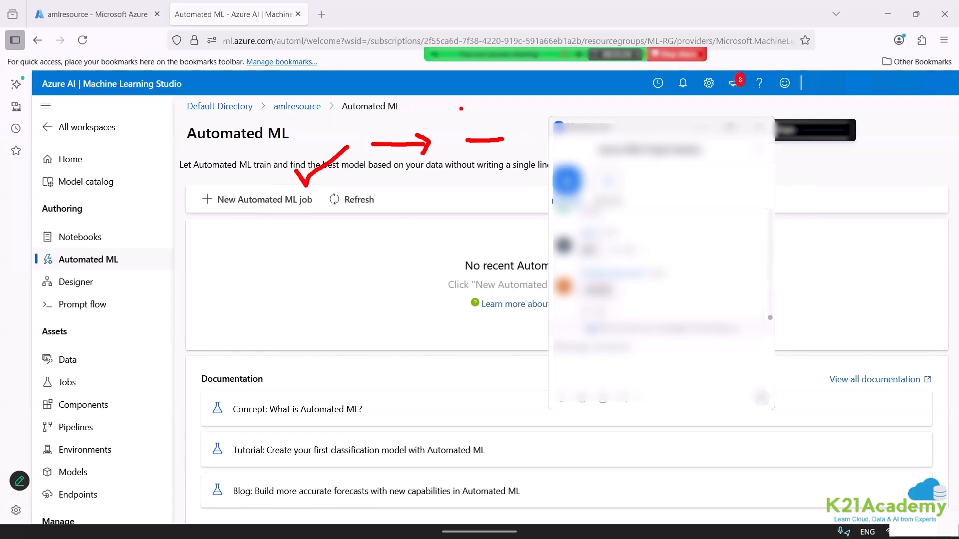
mouse_move(460, 108)
left_mouse_down()
mouse_move(466, 119)
mouse_move(476, 106)
mouse_move(474, 116)
mouse_move(508, 134)
left_mouse_up()
mouse_move(464, 175)
left_mouse_down()
mouse_move(458, 204)
mouse_move(480, 181)
mouse_move(487, 205)
mouse_move(524, 211)
left_mouse_up()
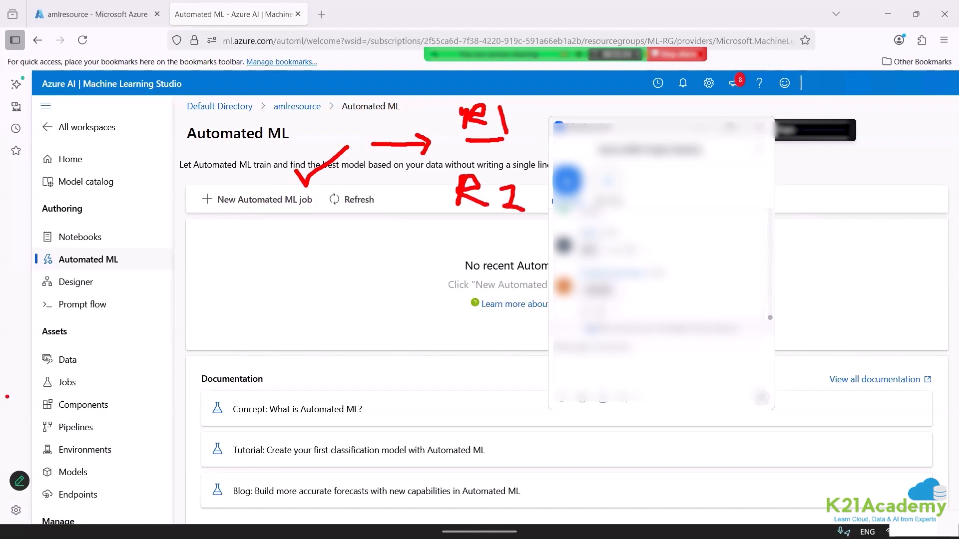
mouse_move(46, 392)
left_mouse_down()
mouse_move(188, 382)
mouse_move(175, 391)
left_mouse_up()
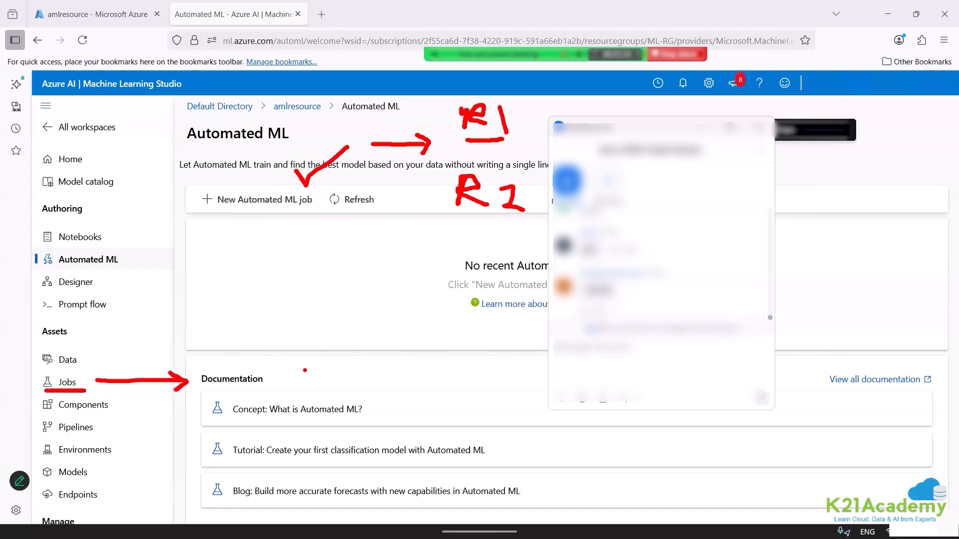
Add the red note "submit the exp" at the end of the arrow leading from Jobs, and clear the annotations.
type("tsunbm")
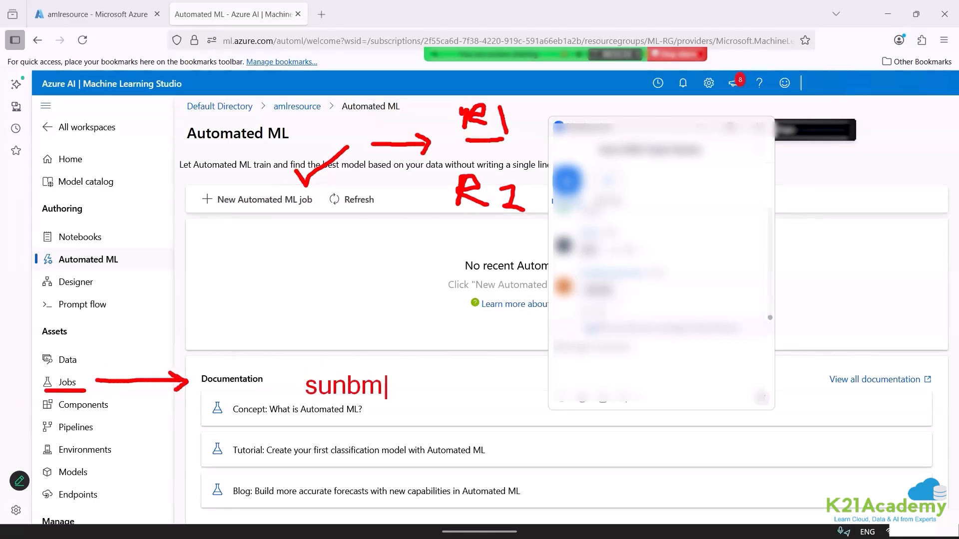
key("BackSpace")
key("BackSpace")
type("bmit the excp")
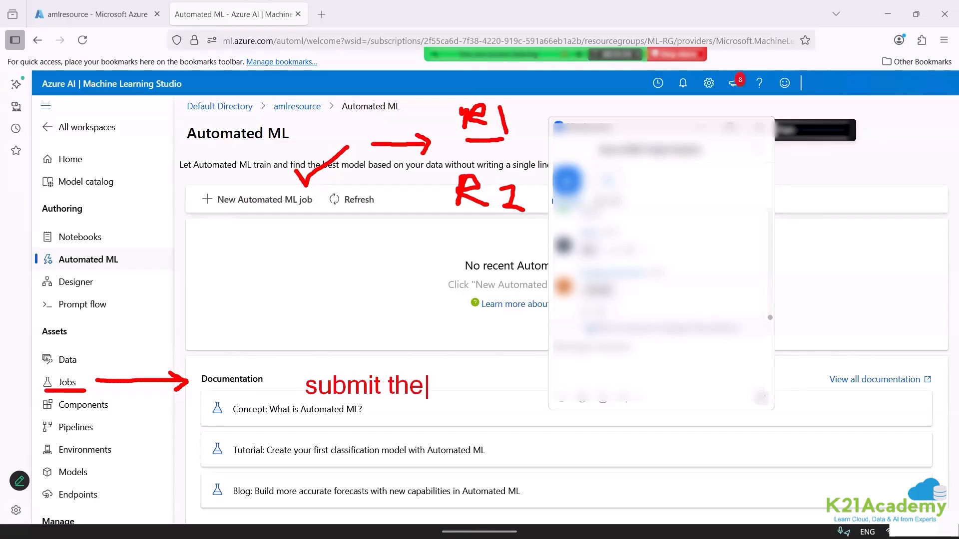
key("BackSpace")
key("BackSpace")
type("p")
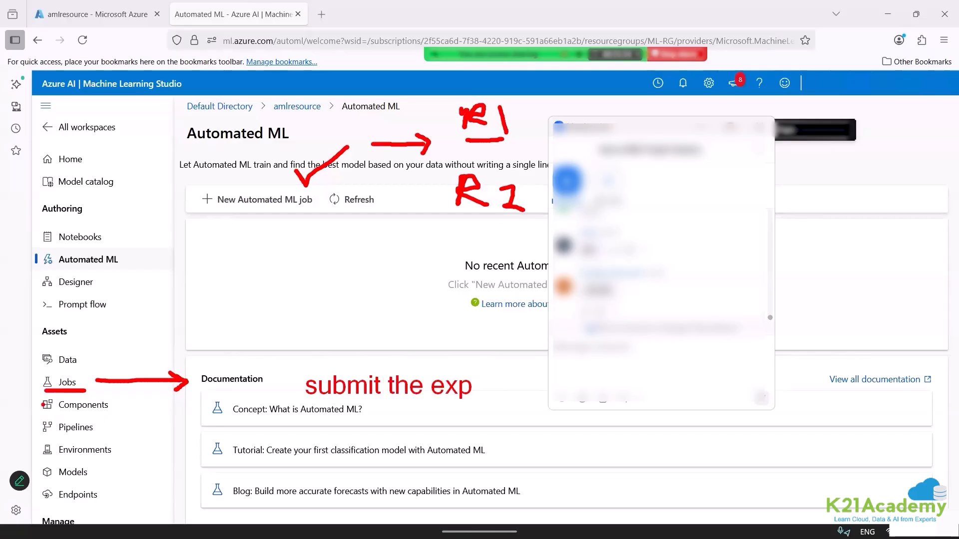
key("Escape")
View the workspace's Jobs page, checking its all jobs and all experiments lists, and return to Automated ML.
left_click(74, 385)
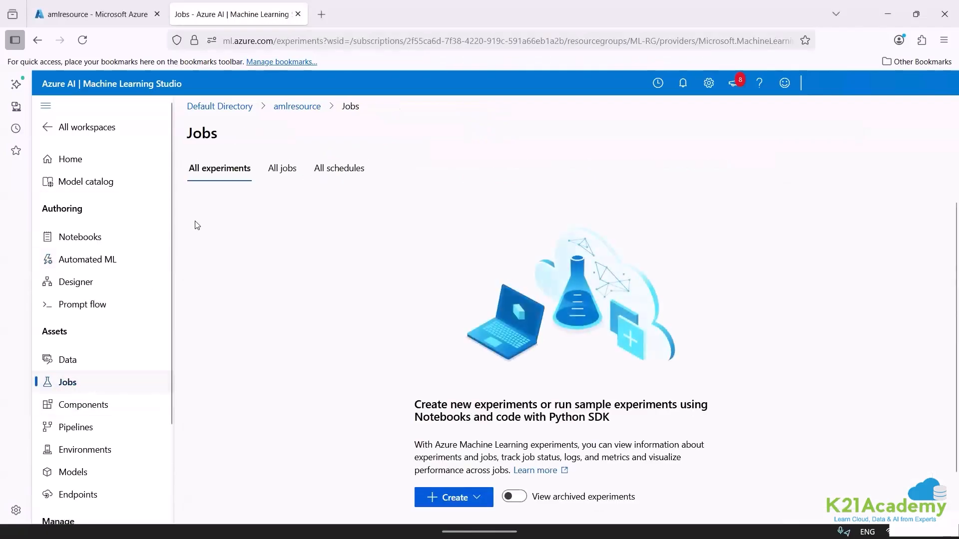
left_click(293, 163)
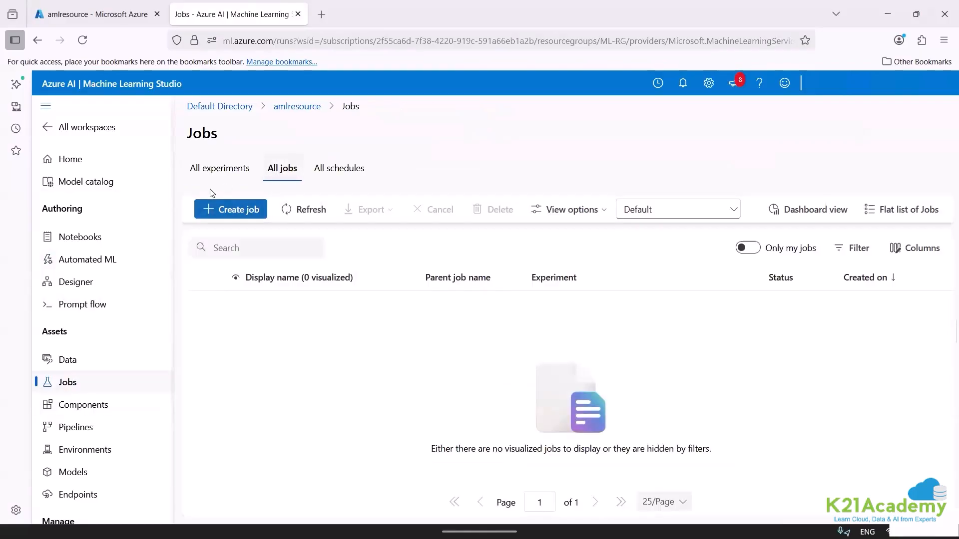
left_click(223, 172)
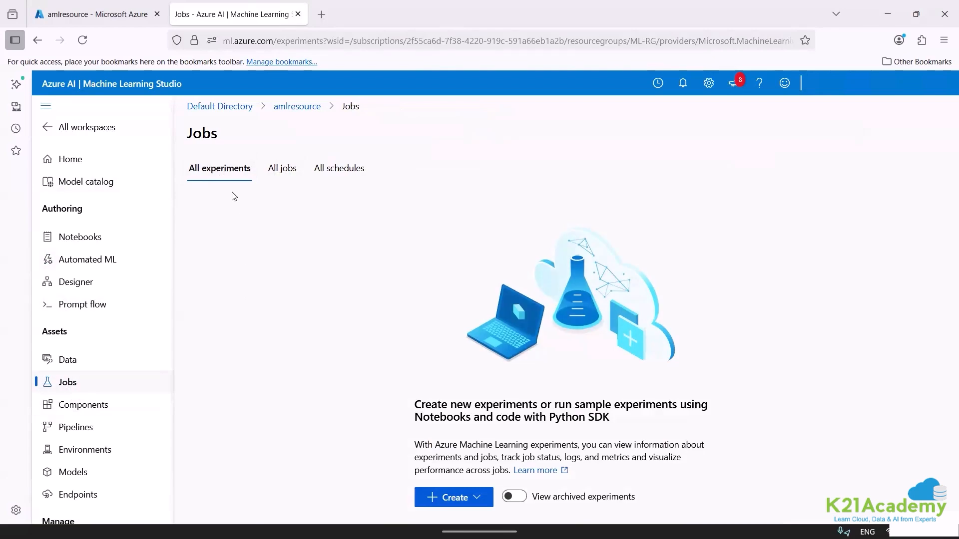
left_click(88, 261)
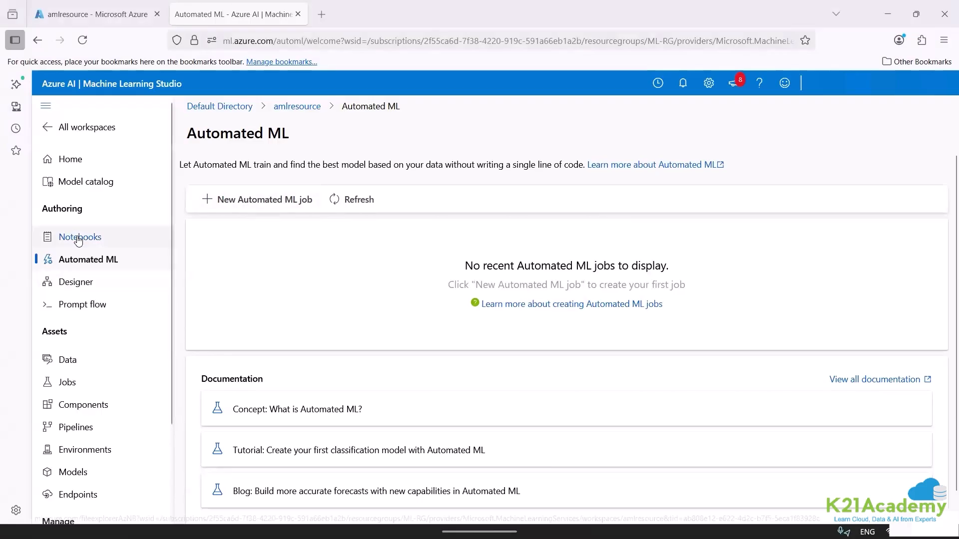
Write the red note "algorithms" in the empty area of the Automated ML page, and clear it.
key("ctrl+2")
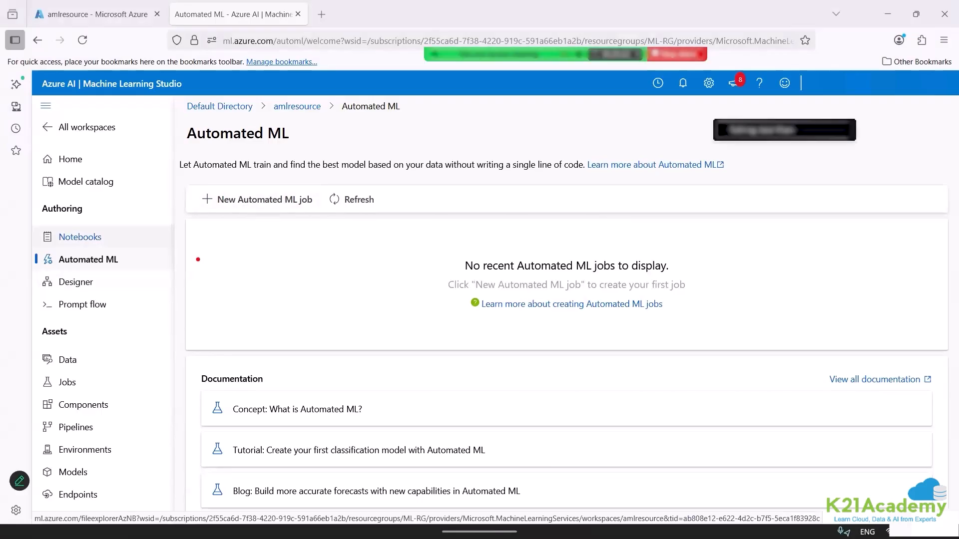
type("talgorithms")
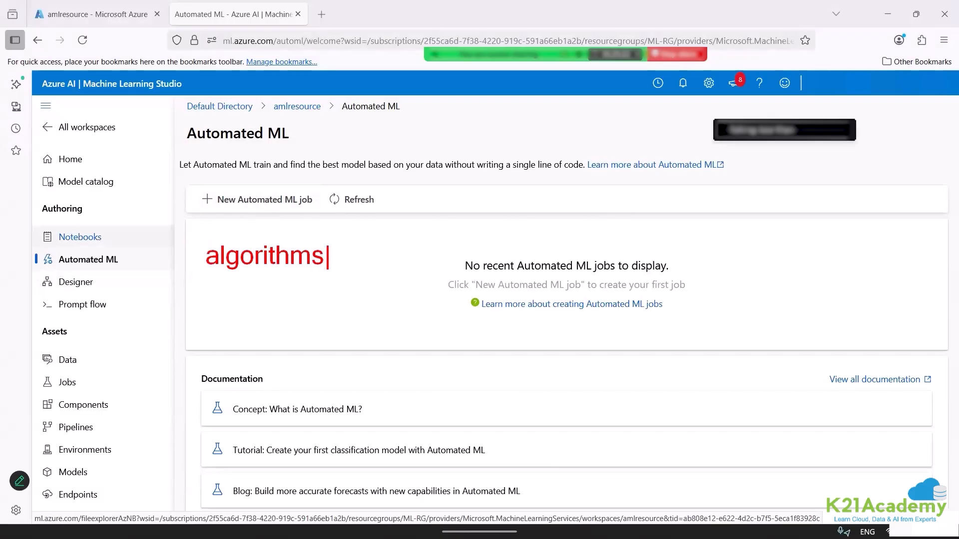
type("k")
key("Escape")
Switch to a blank black drawing board and write "dataset" in red, leaving blank lines beneath for further text.
key("k")
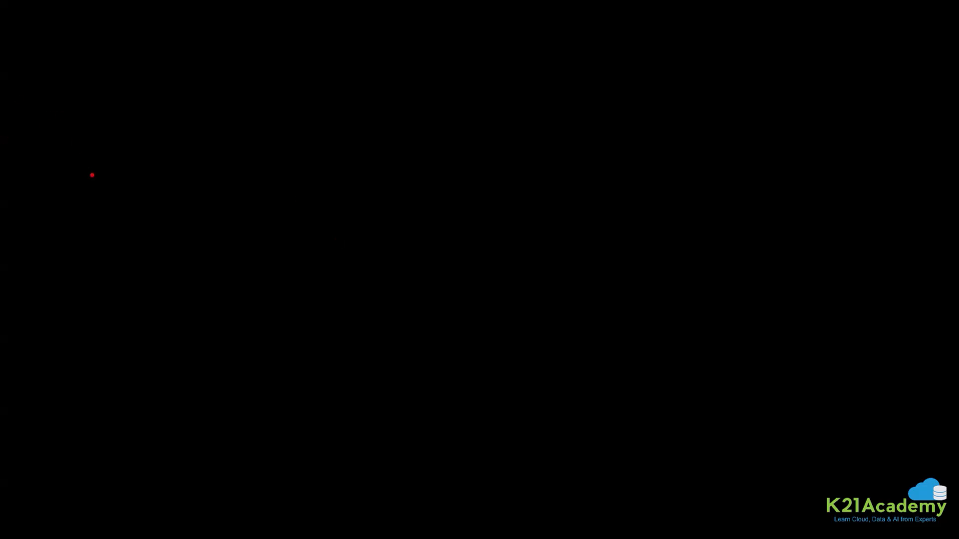
type("t")
type("dataset")
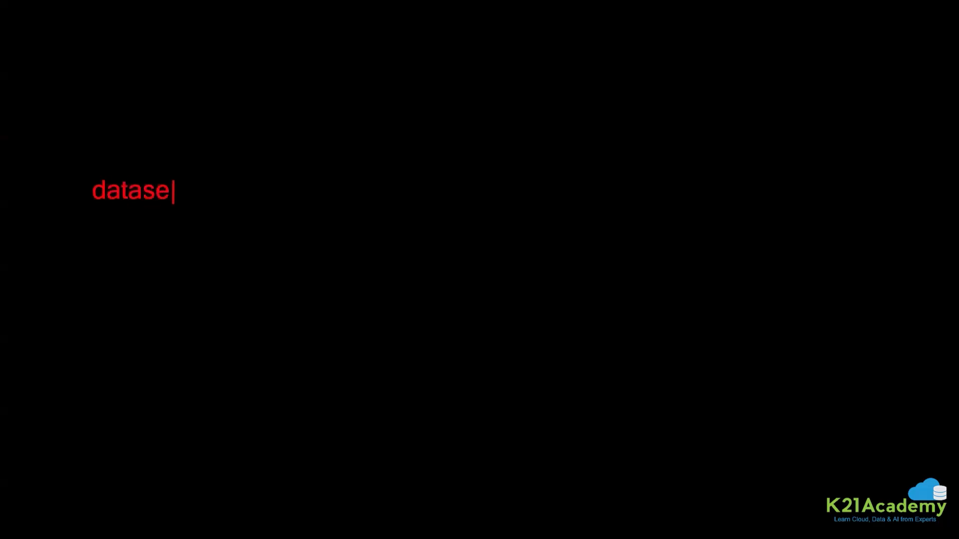
key("Return")
key("Return")
key("Return")
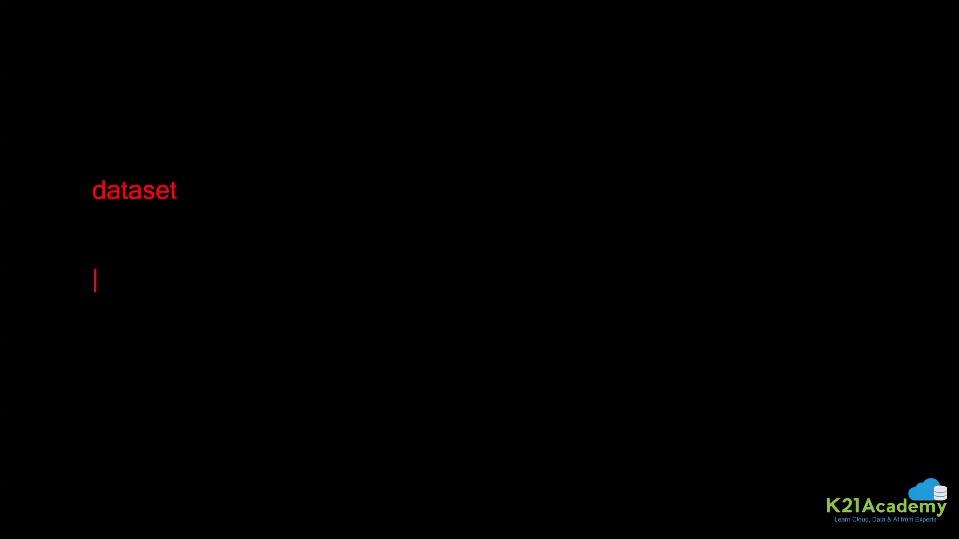
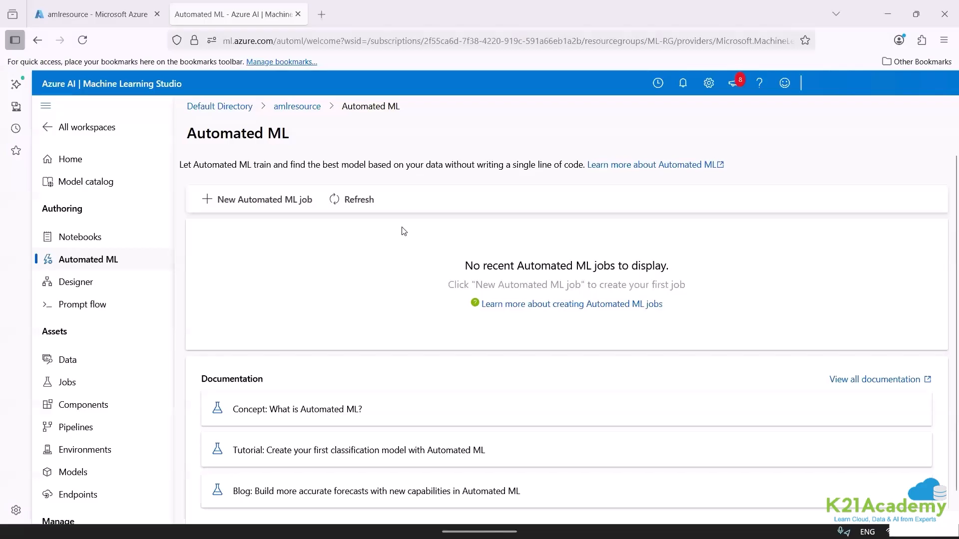
Start a new Automated ML job and set its job name to run-001 in the basic settings.
left_click(230, 201)
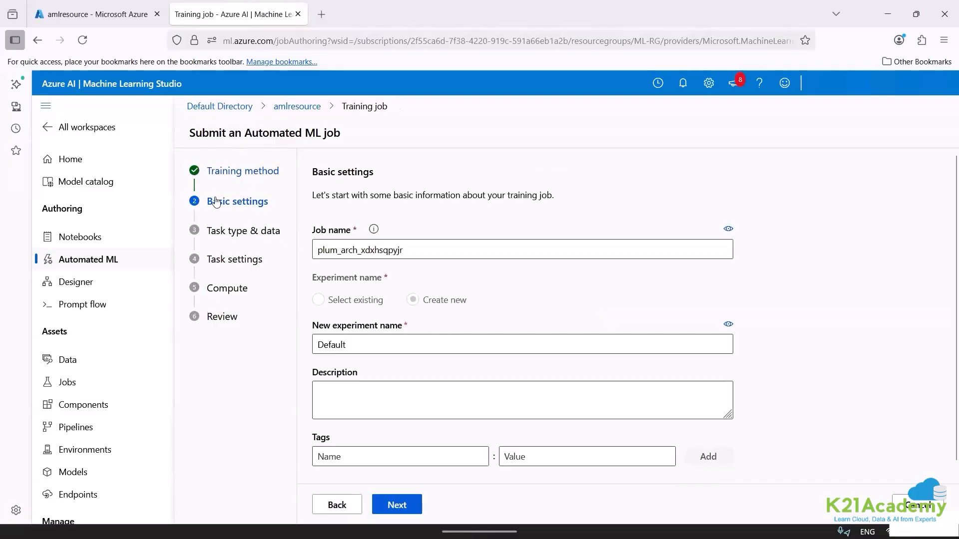
double_click(407, 251)
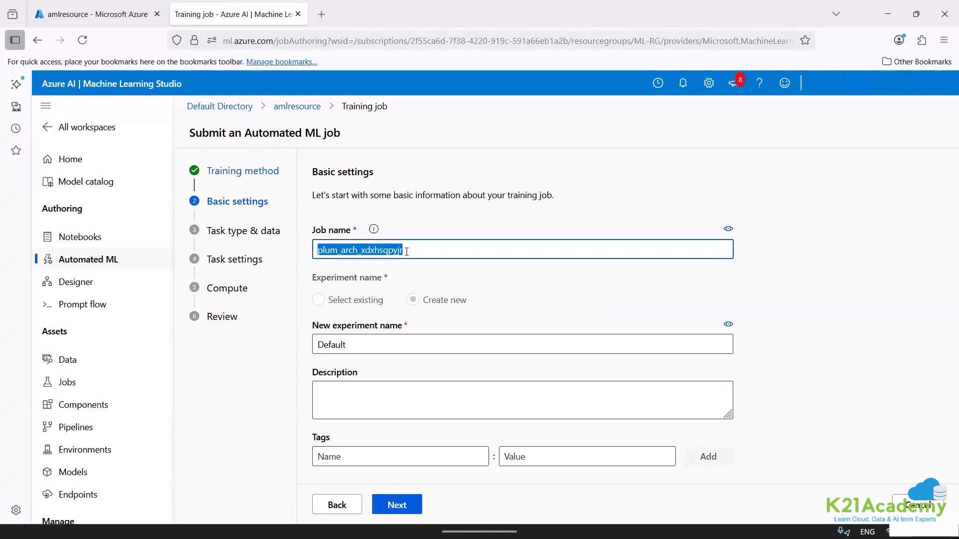
type("BIKE")
key("BackSpace")
key("BackSpace")
key("BackSpace")
key("BackSpace")
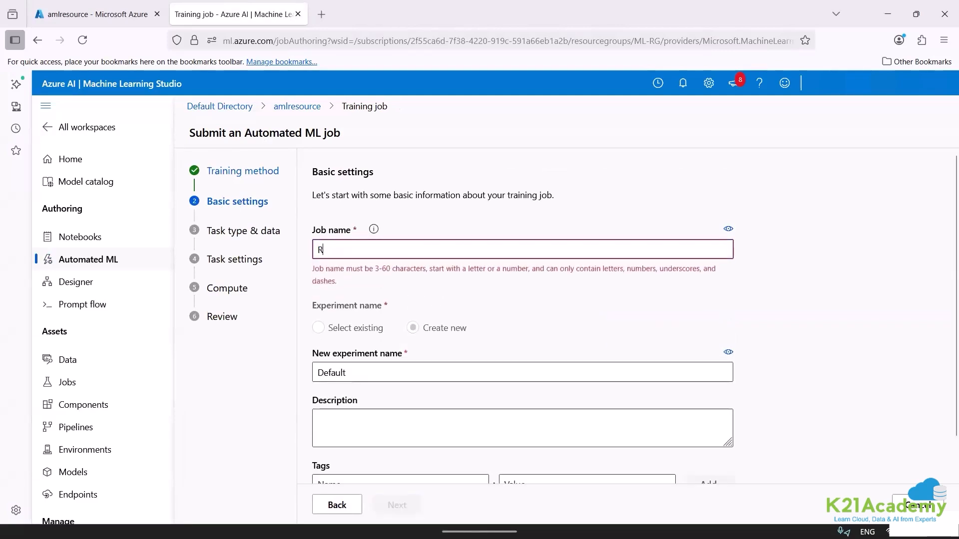
type("run")
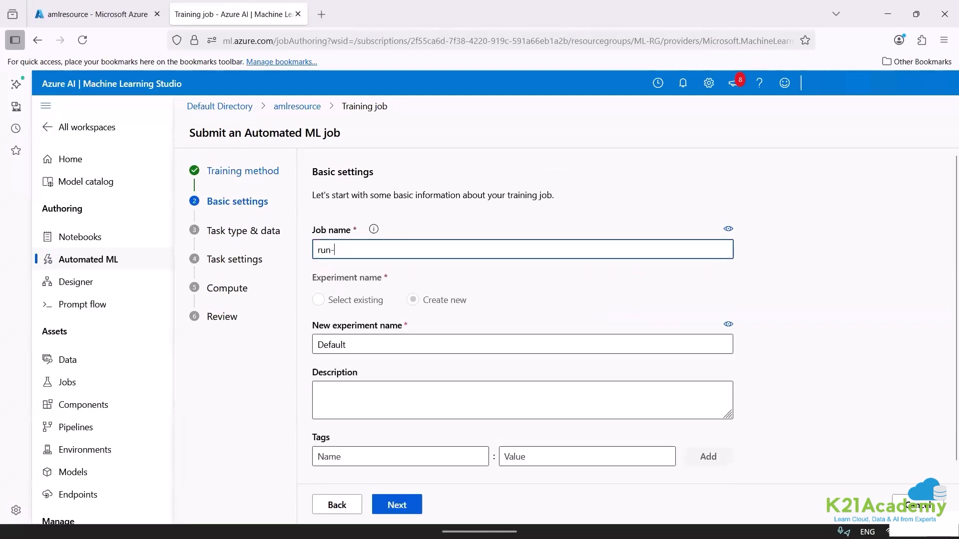
type("-001")
left_click(507, 228)
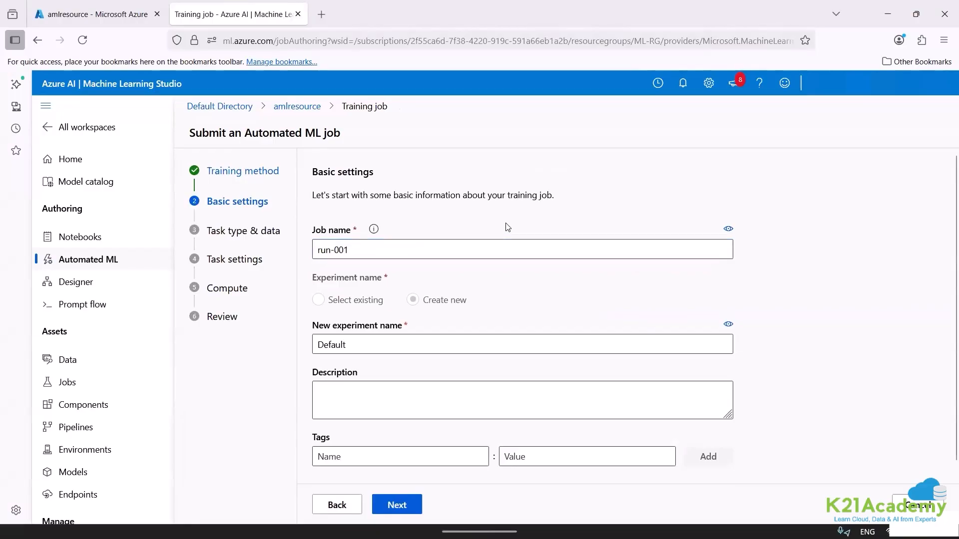
Name the new experiment diabetes-ml-exp.
double_click(357, 341)
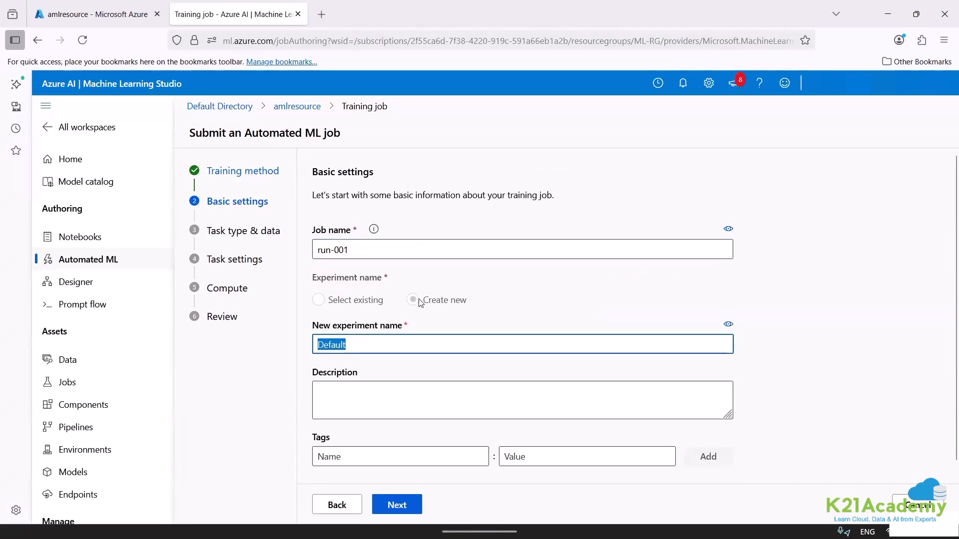
type("diab")
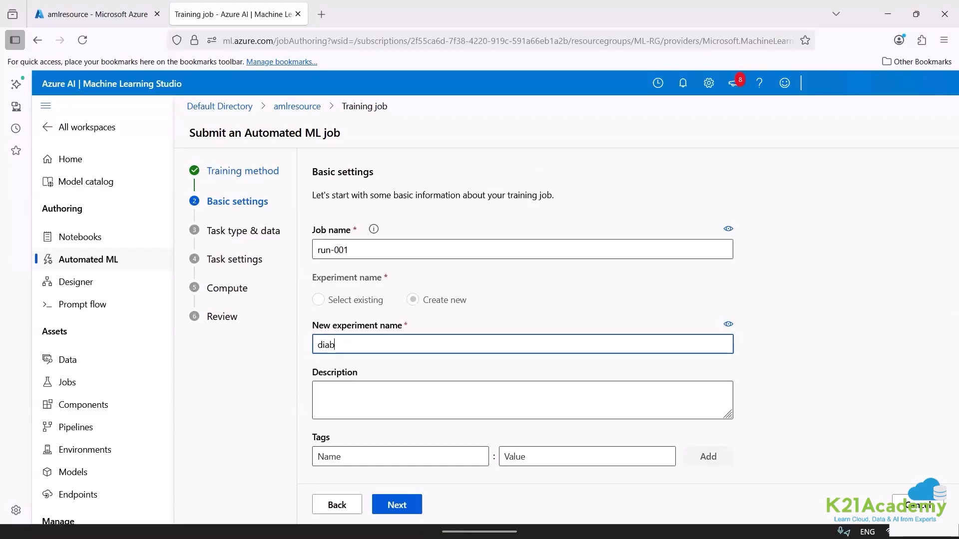
type("etes-ml-exp")
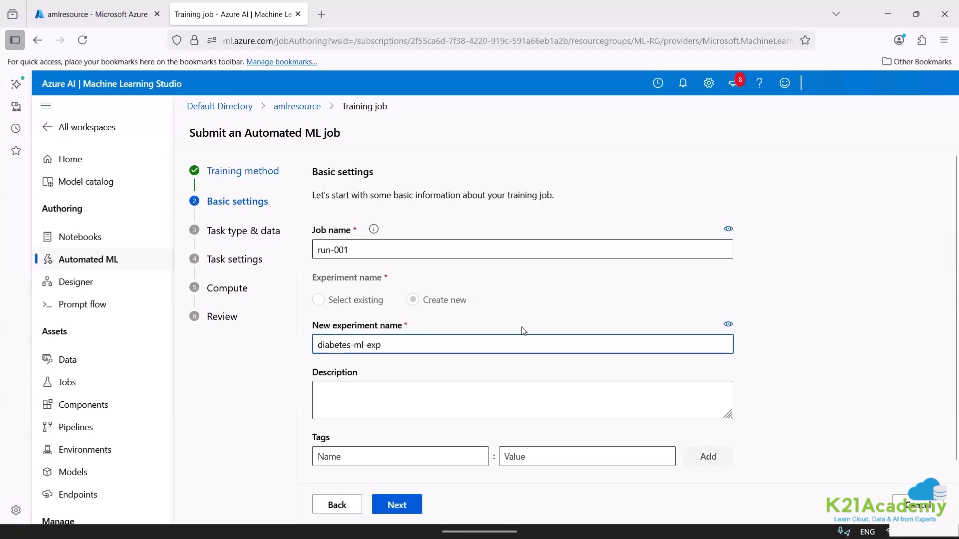
Add the prefix "diabetes-" to the job name so it reads diabetes-run-001.
left_click(318, 252)
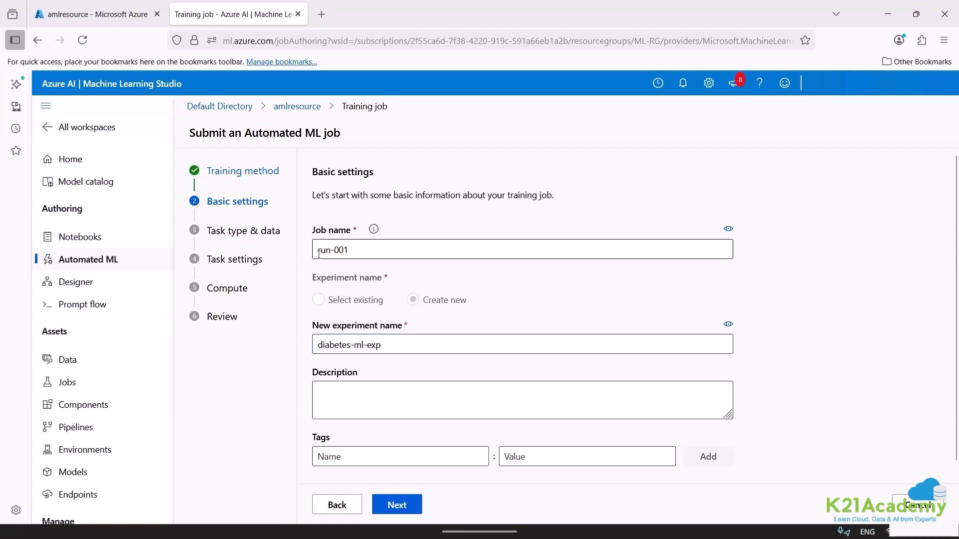
type("dia")
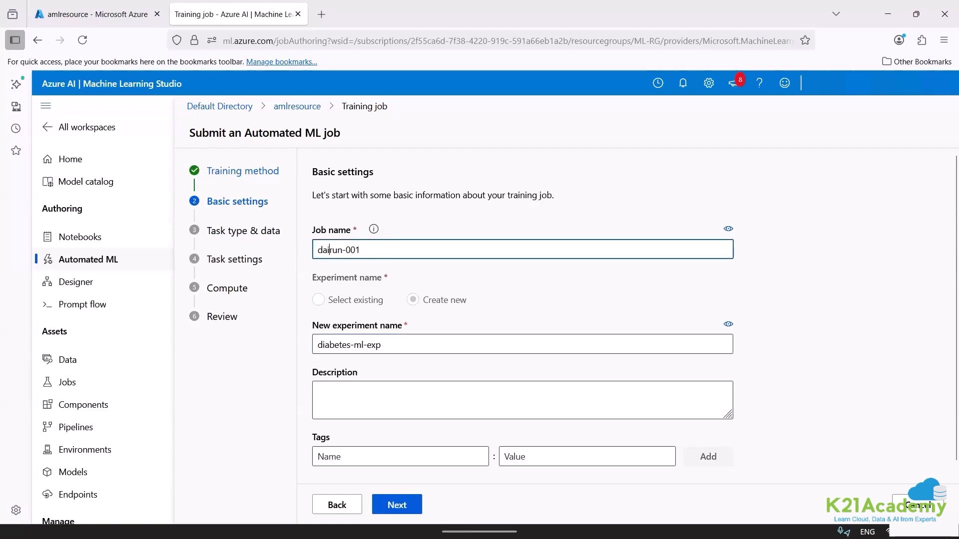
key("BackSpace")
key("BackSpace")
type("a")
key("BackSpace")
type("iabetes")
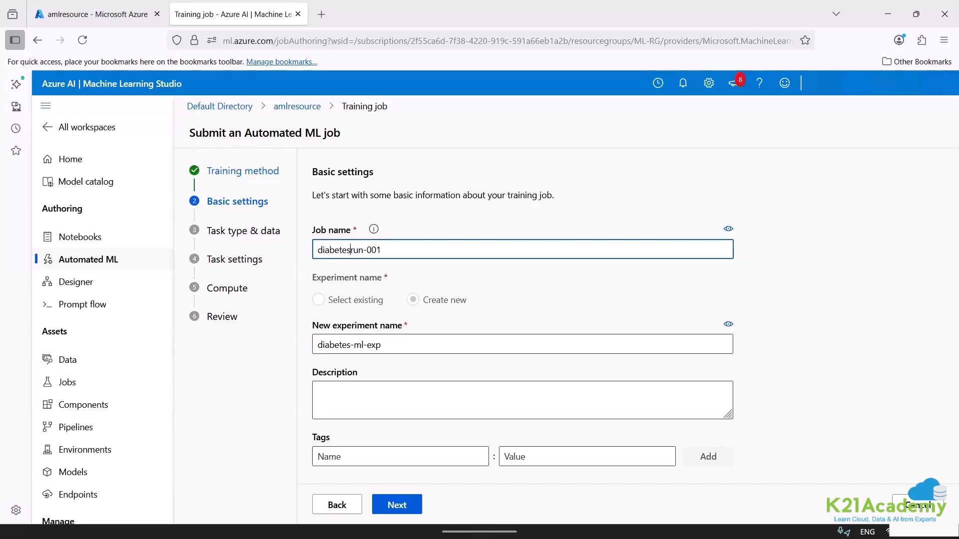
type("-")
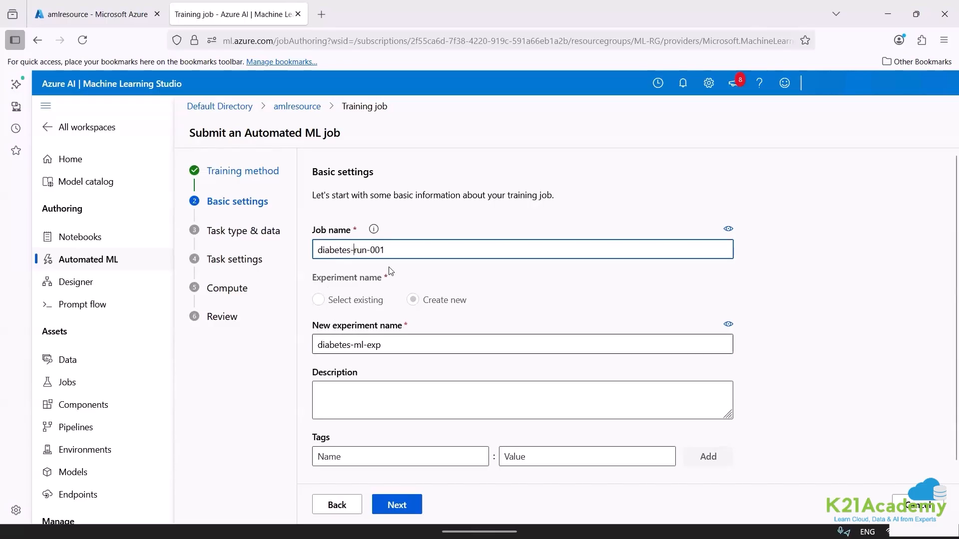
Describe the job as "build a machine learning model to predict whether the person is diabetic or non-diabetic" and continue to task type and data.
left_click(352, 407)
type("build ")
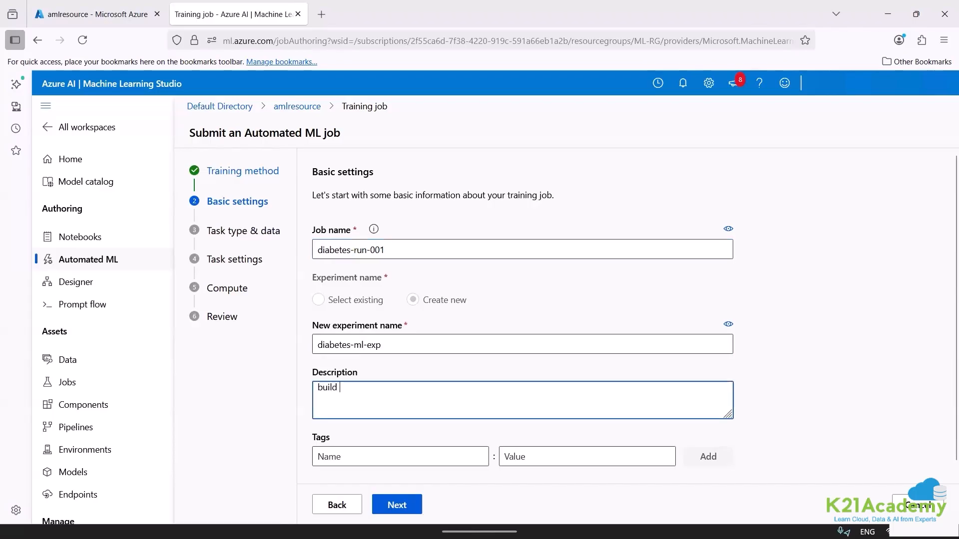
type("a machine learninf m")
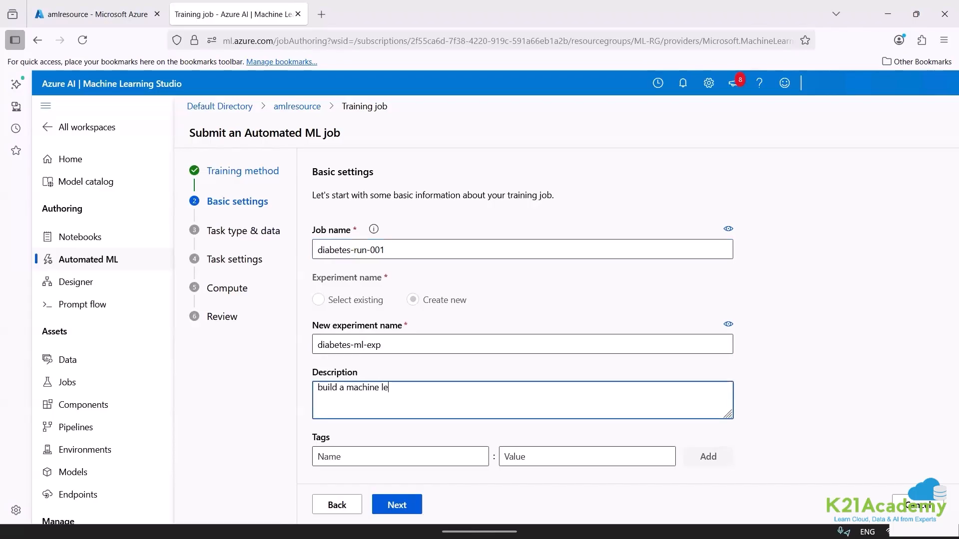
key("BackSpace")
key("BackSpace")
key("BackSpace")
type("g model to predic")
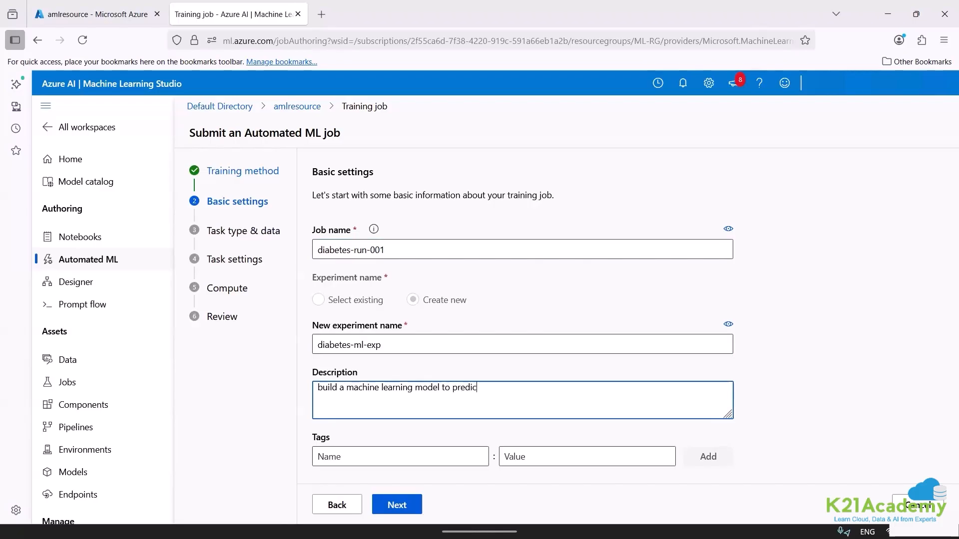
type("t whether the person is diabetic")
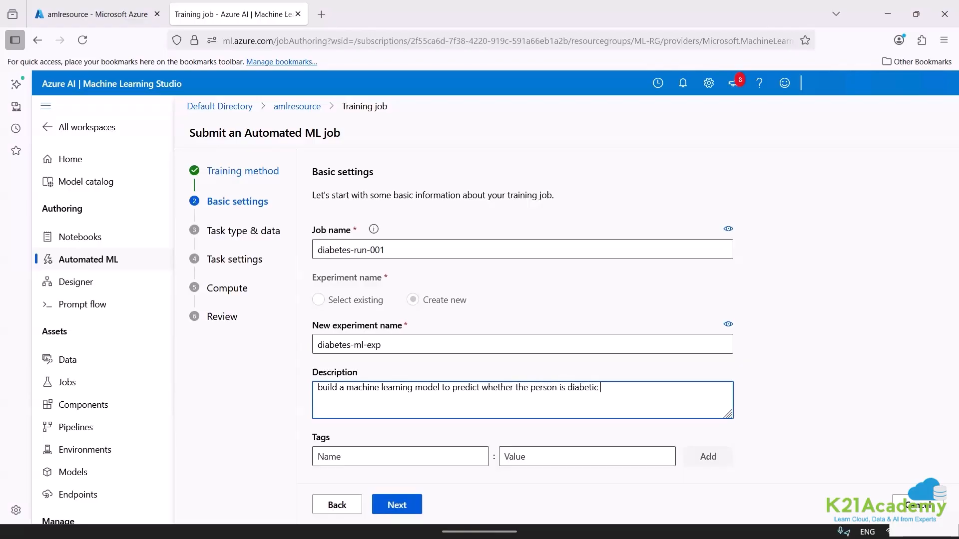
type(" or non-diabetic")
left_click(397, 507)
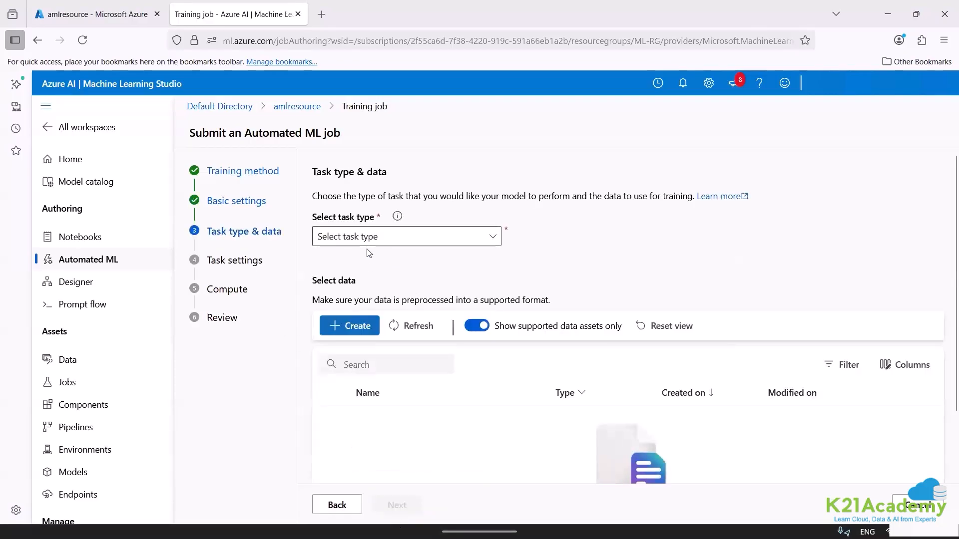
Set the task type to Classification and start creating a new data asset for the job.
left_click(345, 237)
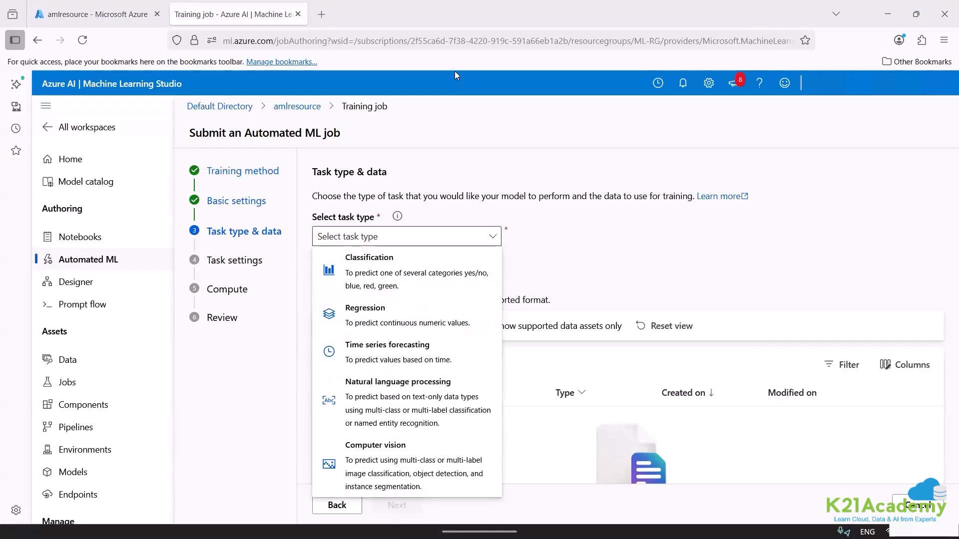
left_click(368, 270)
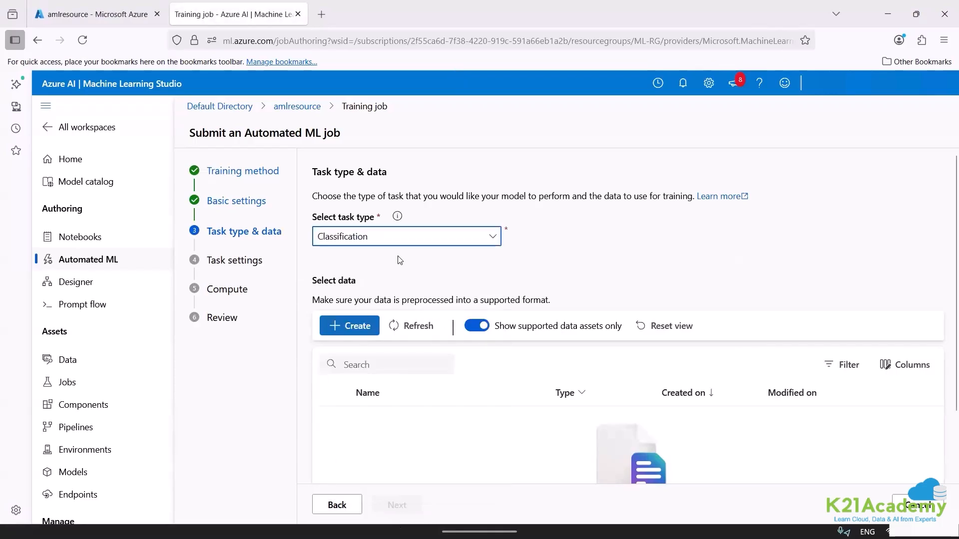
left_click(350, 330)
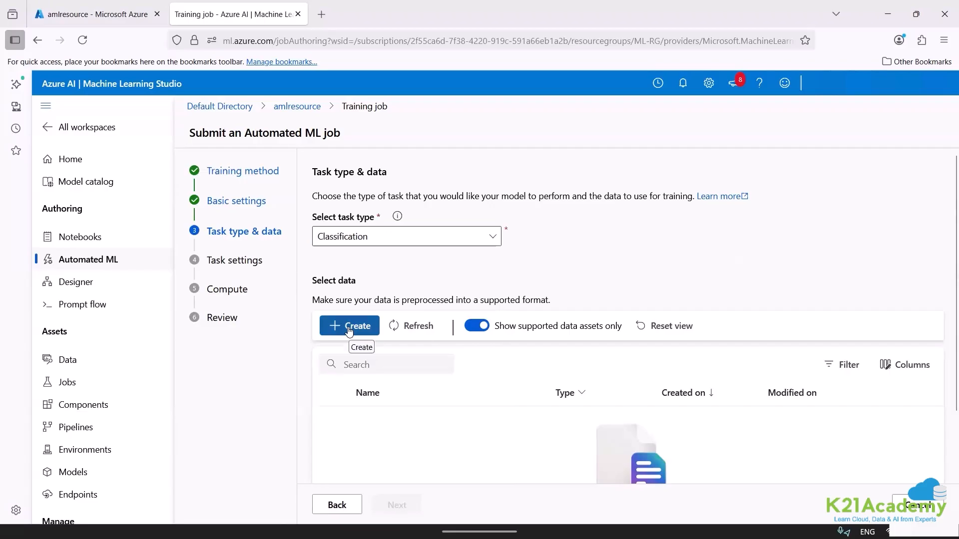
left_click(350, 328)
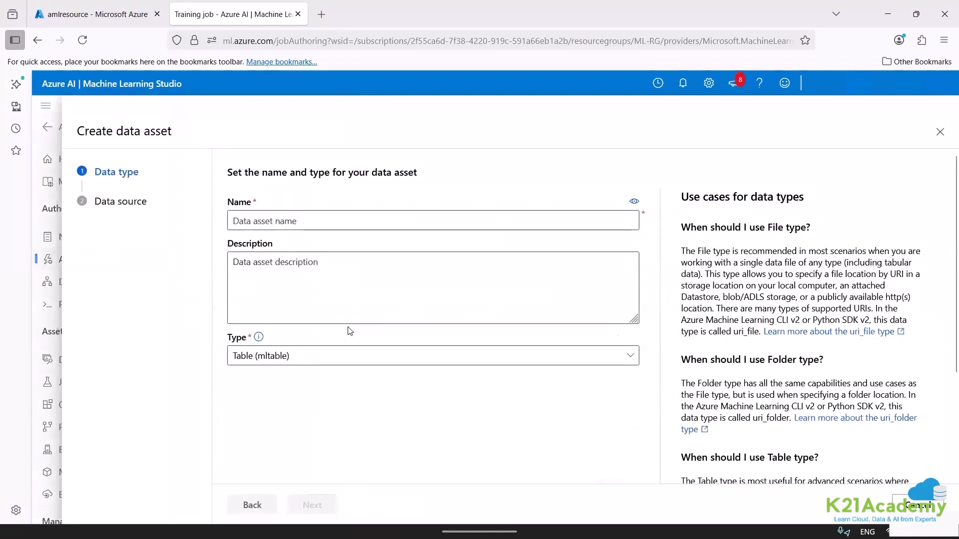
Name the data asset diabetes-dataset with the description "diabetes dataset", and choose local files as its source.
left_click(262, 222)
type("d")
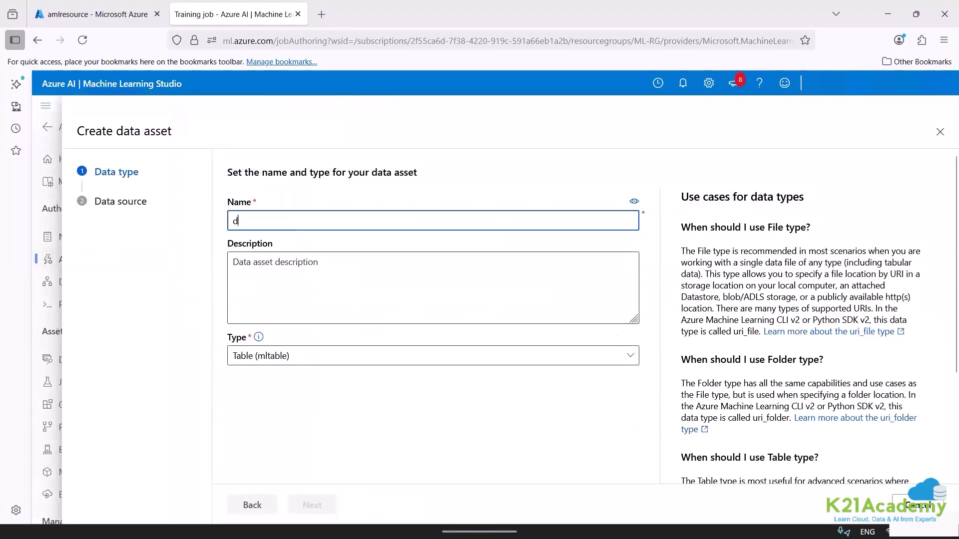
type("iabet")
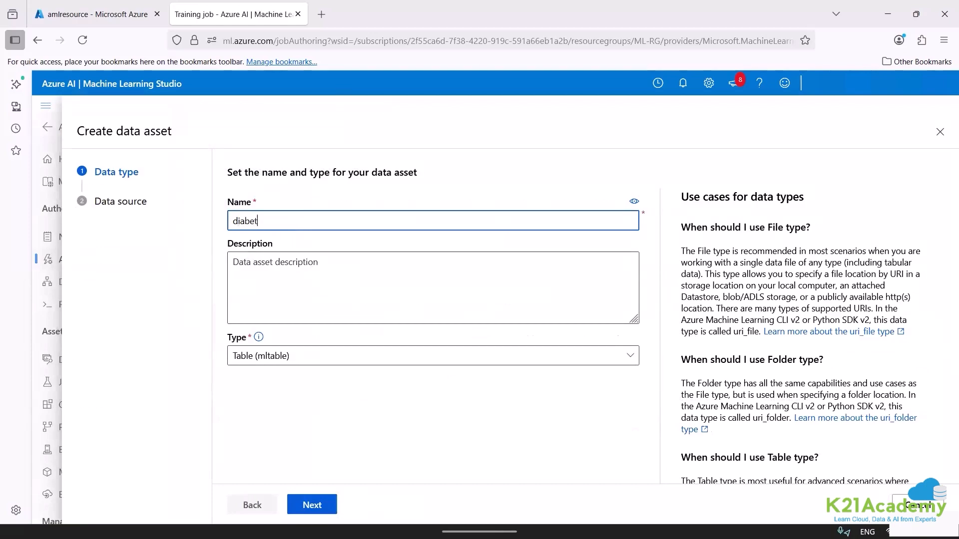
type("es-dataset")
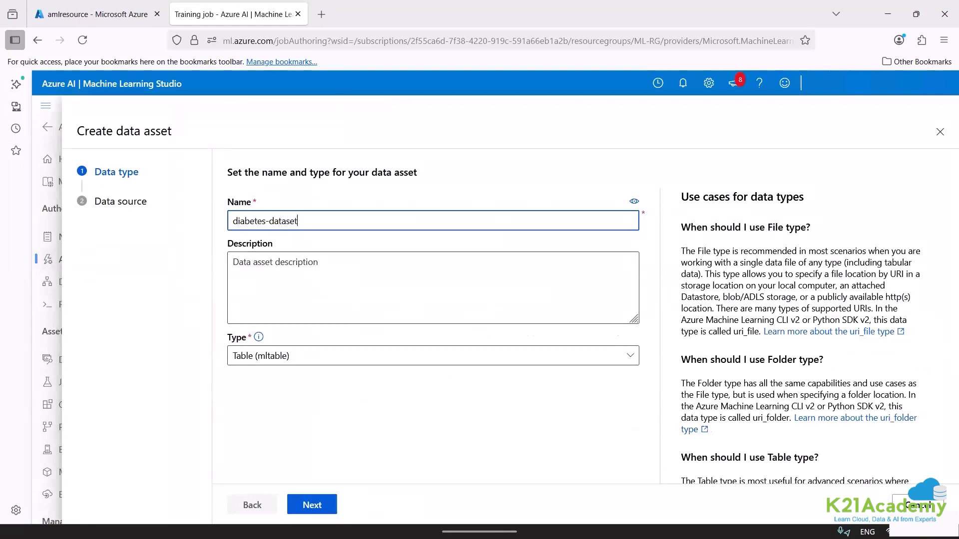
left_click(255, 264)
type("di")
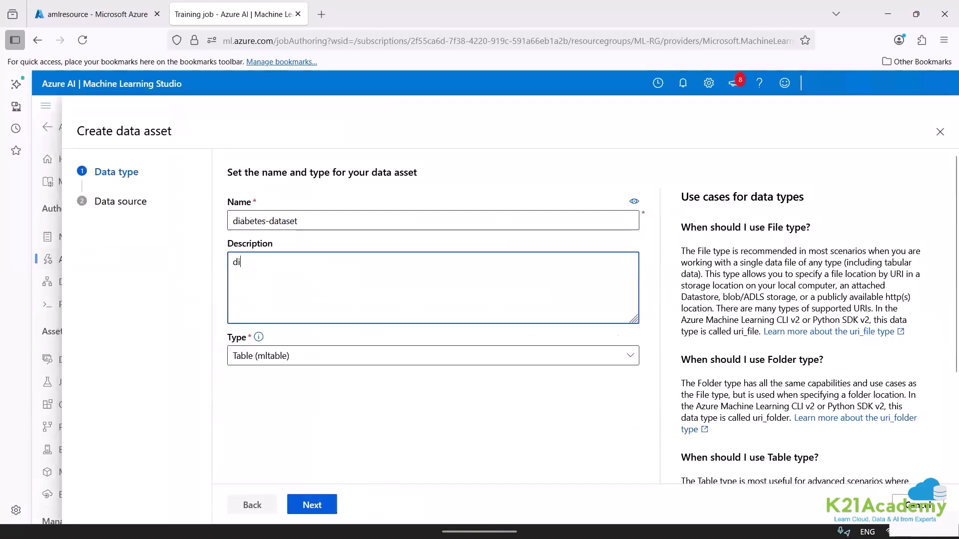
type("abetes dataset")
left_click(315, 504)
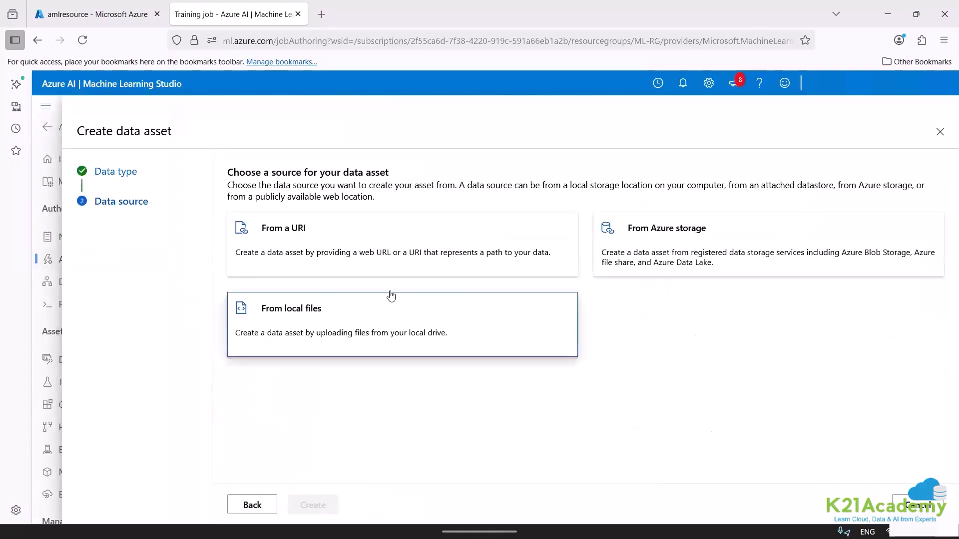
left_click(427, 332)
left_click(334, 506)
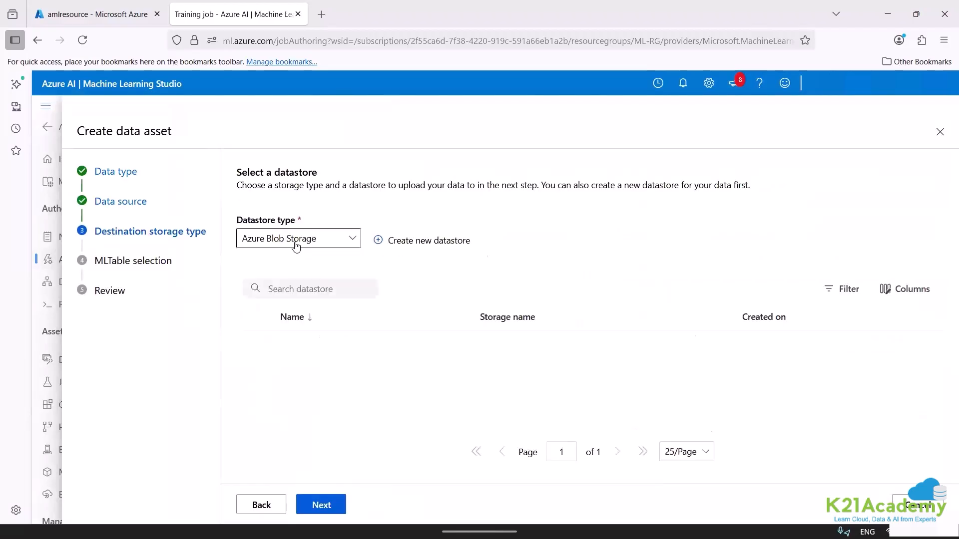
View the workspace's storage account inside the ML-RG resource group in the Azure portal, and return to the data asset setup.
left_click(107, 18)
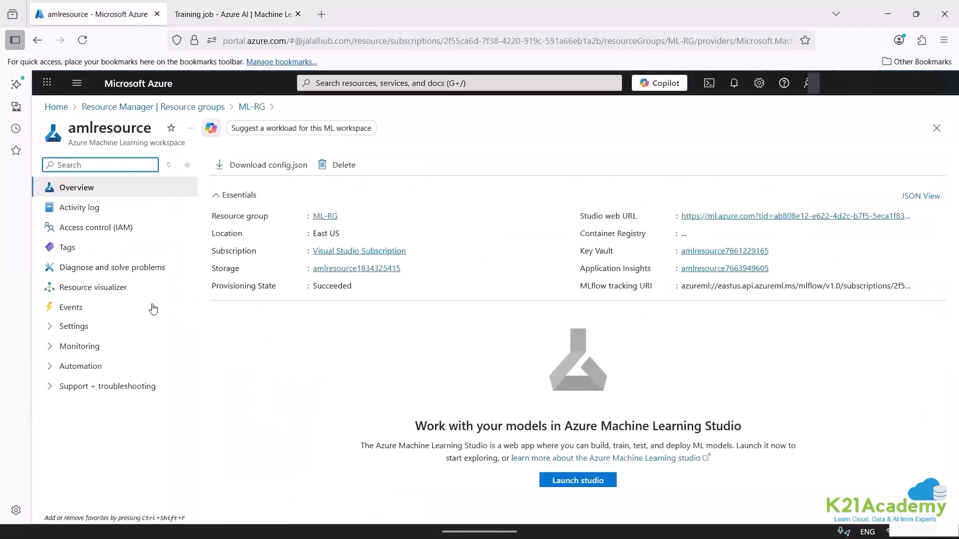
left_click(95, 110)
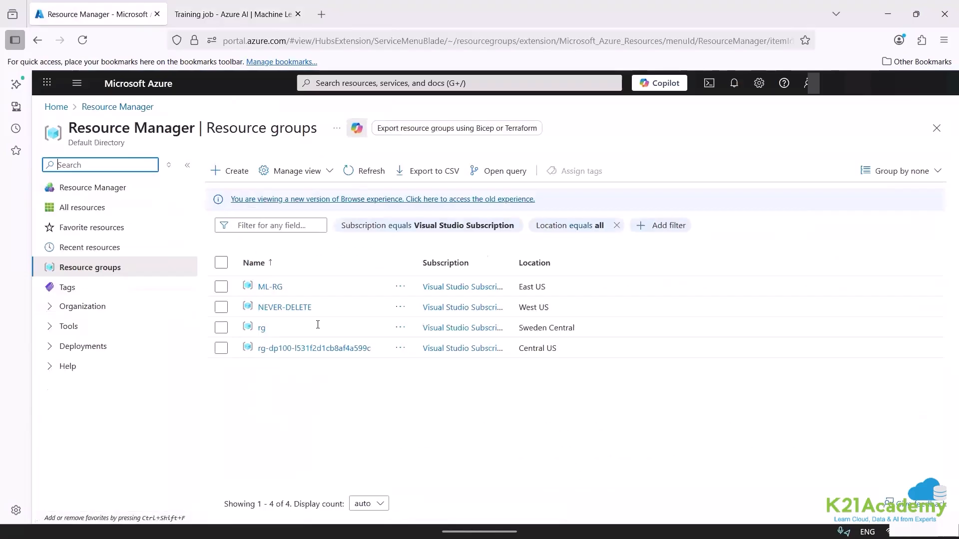
left_click(275, 287)
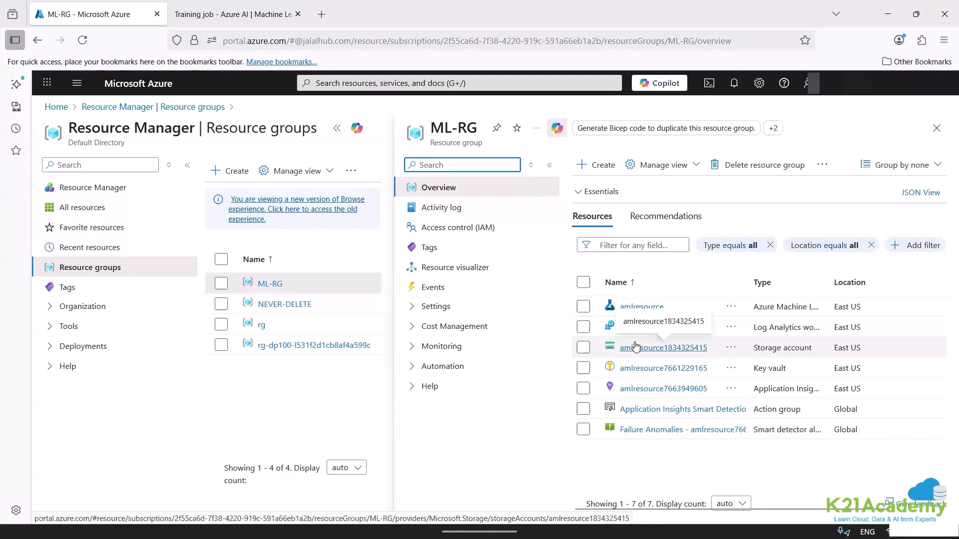
left_click(636, 347)
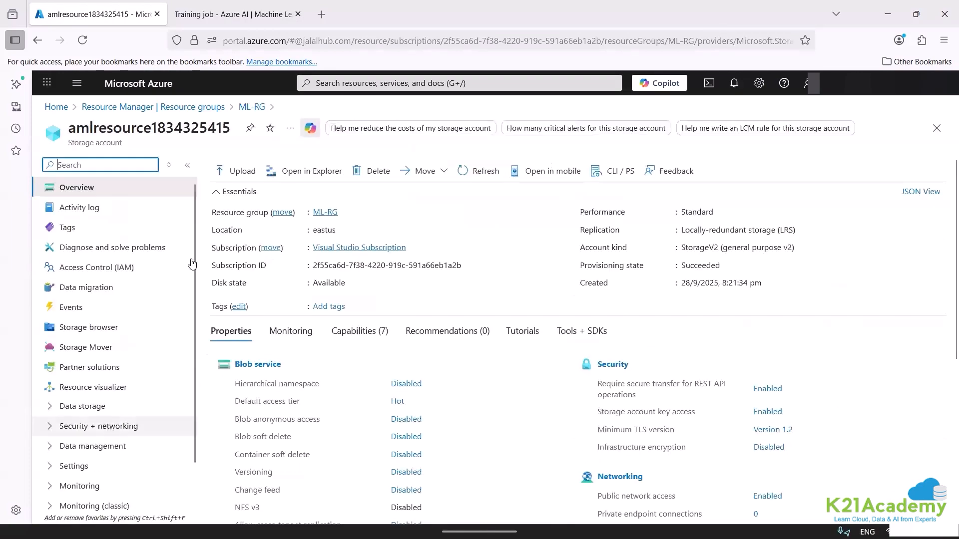
left_click(213, 6)
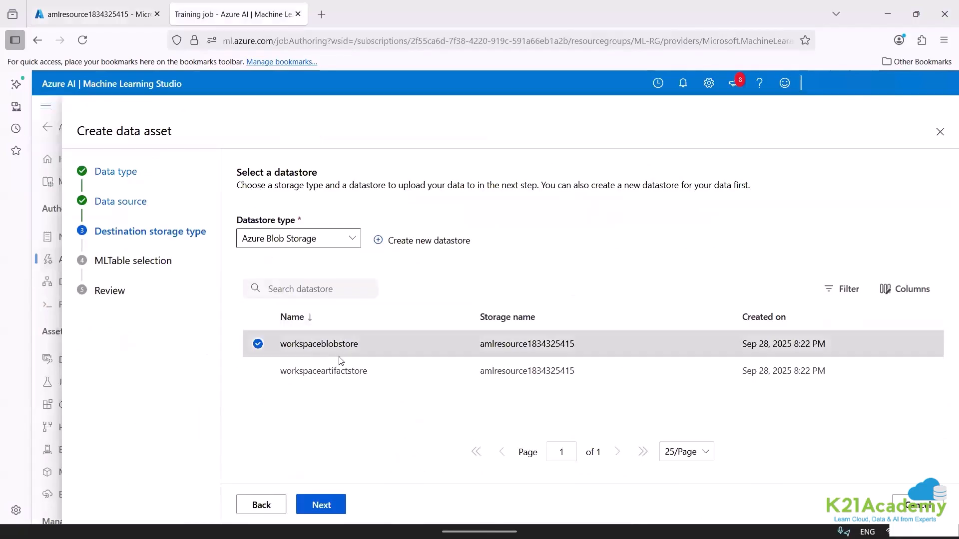
Accept workspaceblobstore as the destination datastore, and paste the MLTable upload path into the empty Notepad document.
left_click(328, 505)
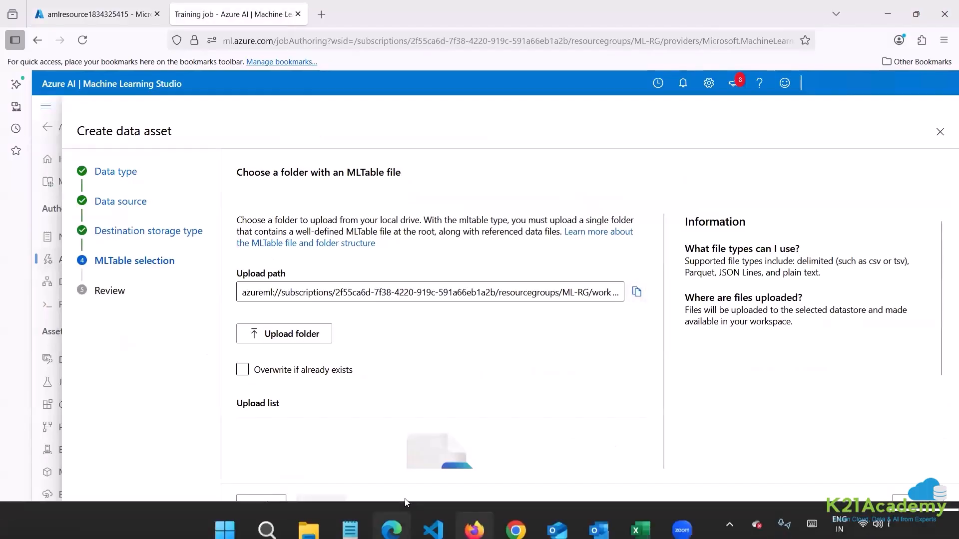
left_click(354, 521)
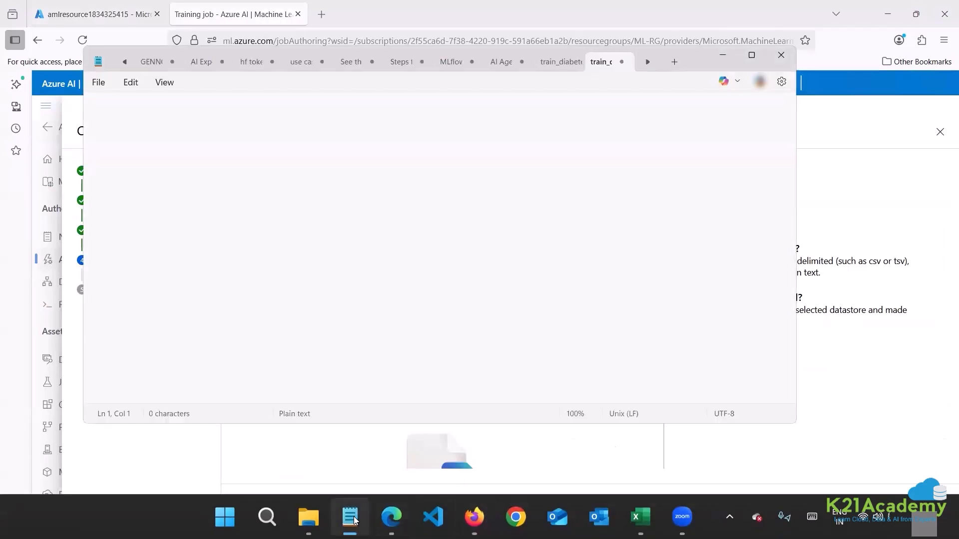
type("azureml://subscriptions/2f55ca6d-7f38-4220-919c-591a66eb1a2b/resourcegroups/ML-RG/workspaces/amlresource/datastores/workspaceblobstore/paths/UI/2025-09-28_153531_UTC")
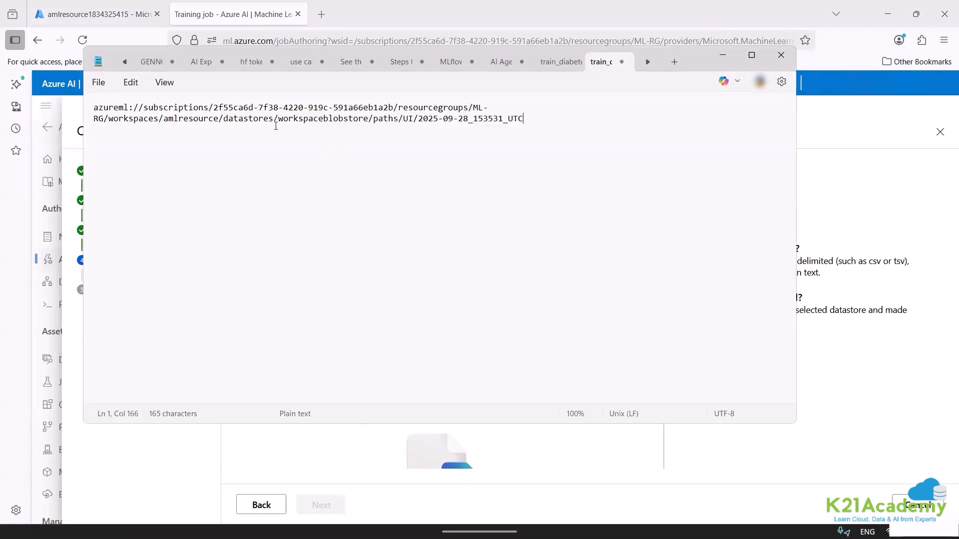
Examine the datastore name and the timestamped folder in the pasted upload path, and return to the data asset setup.
double_click(309, 120)
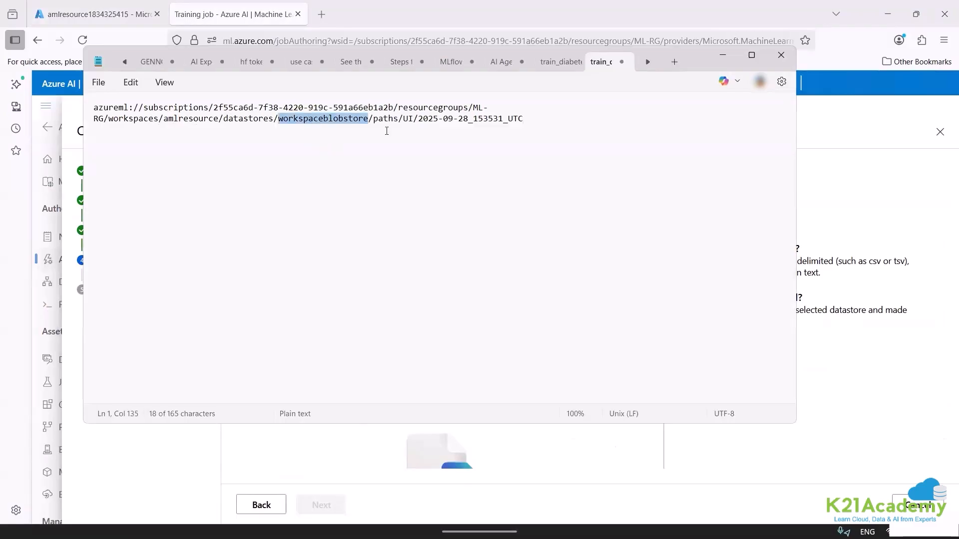
left_click_drag(419, 120, 534, 126)
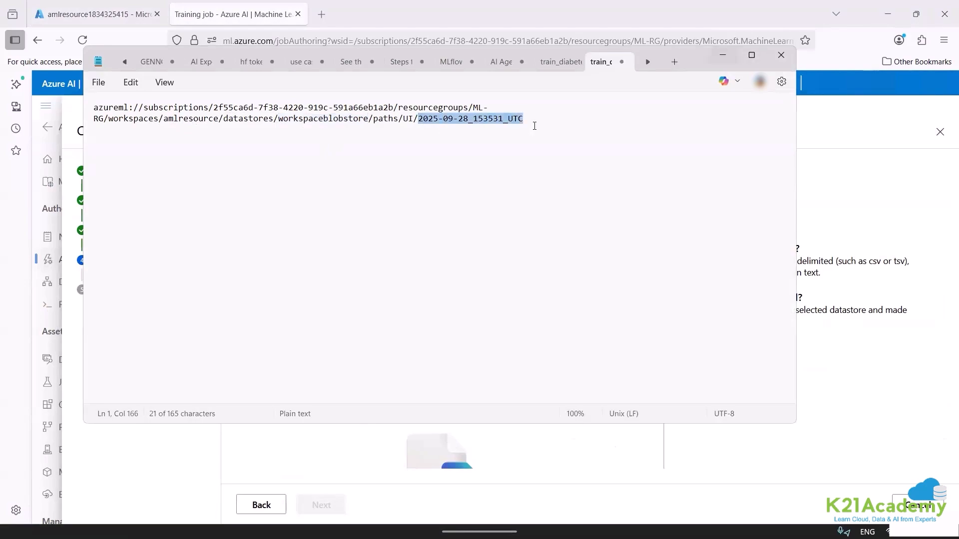
key("alt+Tab")
Go back to the data type settings, change the asset type to Tabular, and choose local files as the source.
left_click(255, 503)
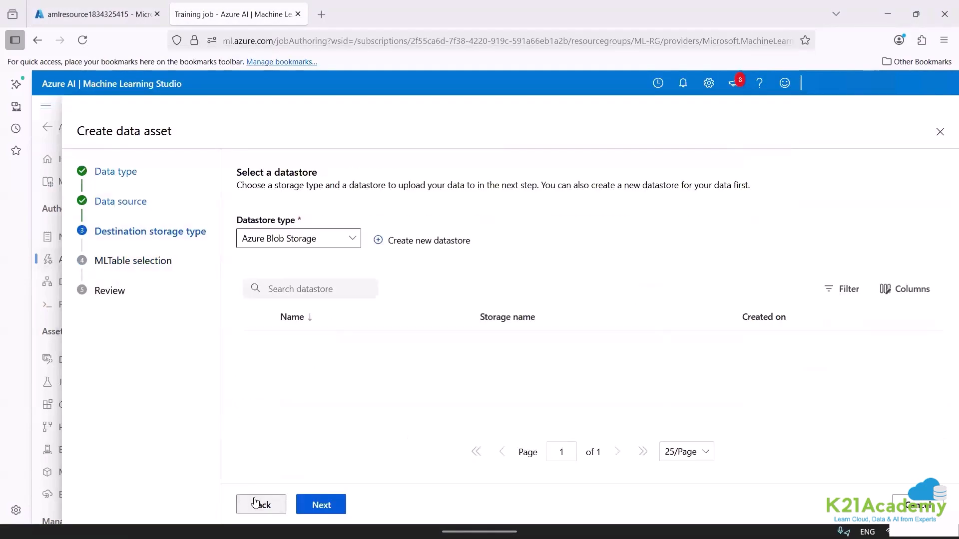
left_click(255, 502)
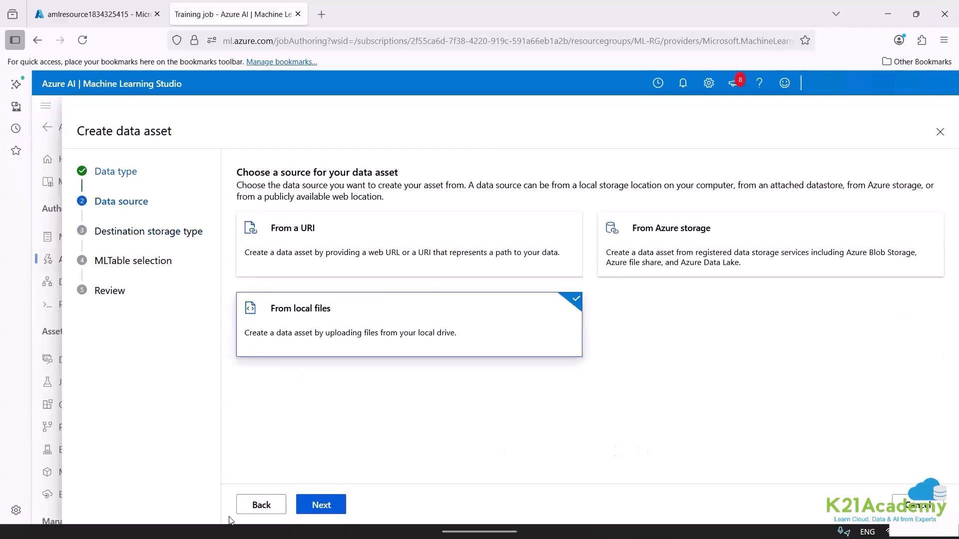
left_click(259, 504)
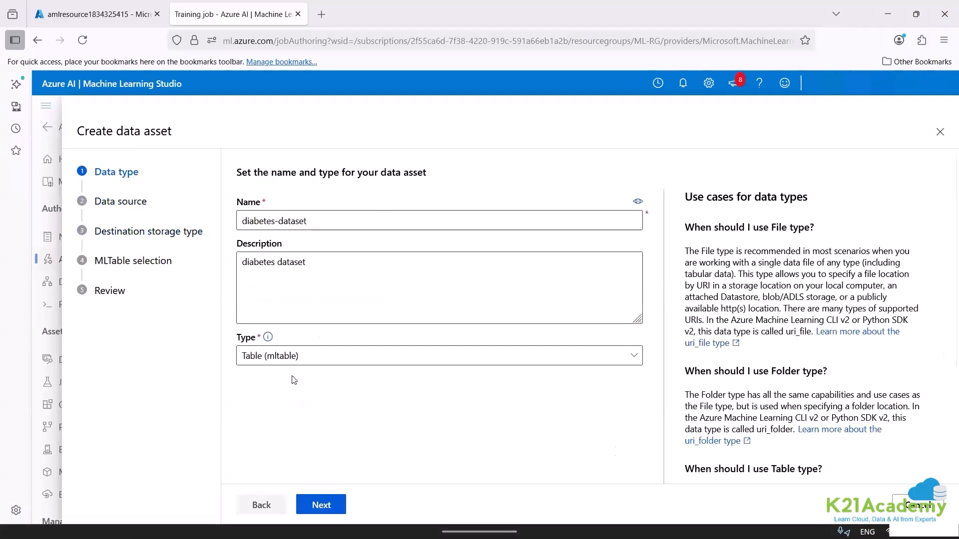
left_click(273, 360)
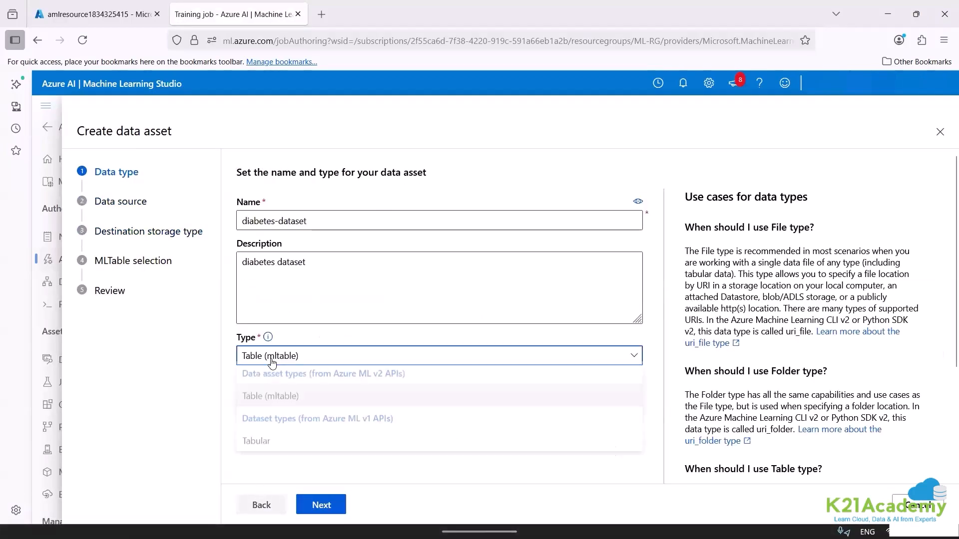
left_click(277, 444)
left_click(319, 505)
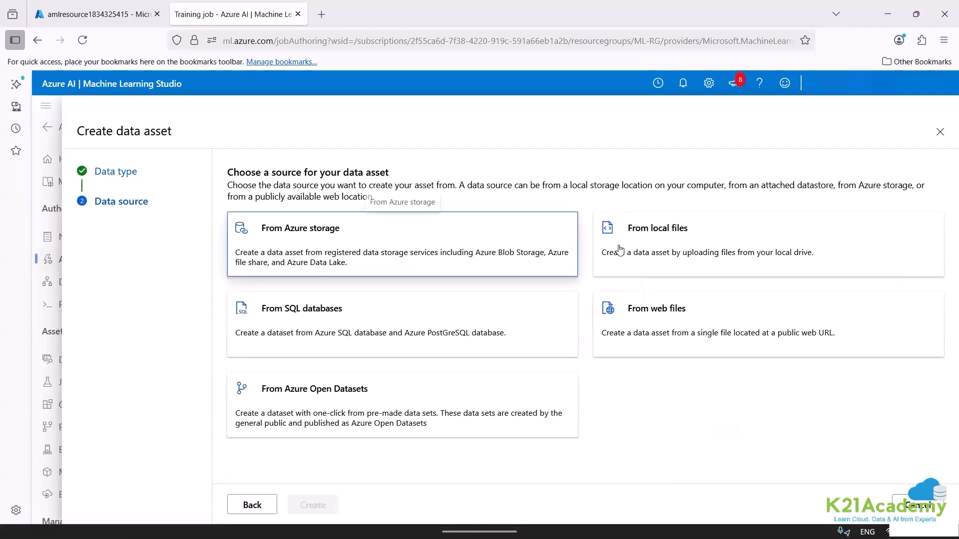
left_click(619, 249)
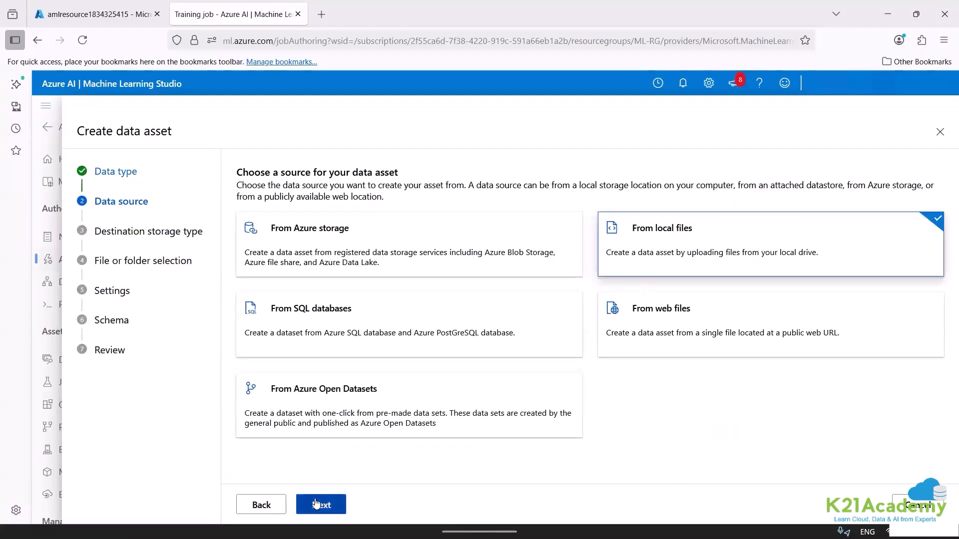
left_click(316, 503)
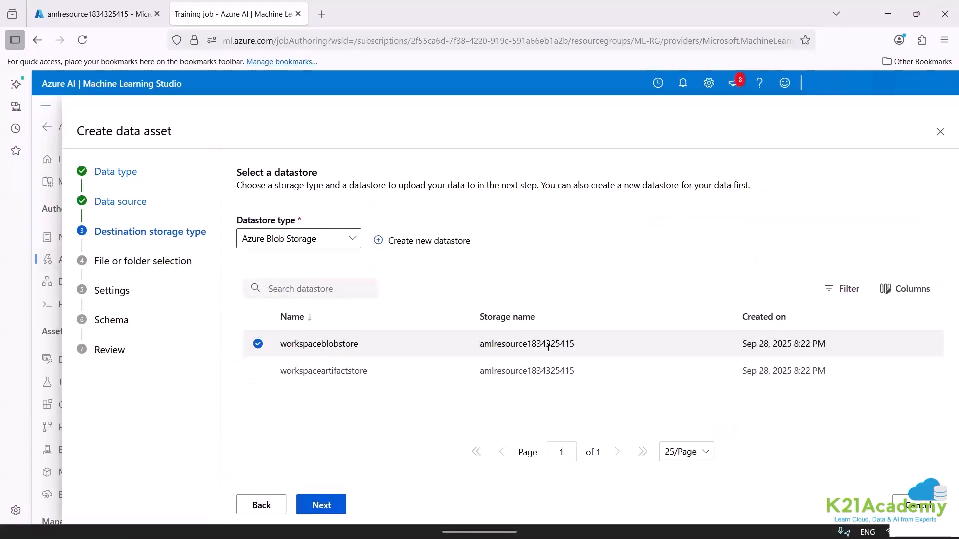
View the blob containers of the workspace's storage account in the Azure portal.
right_click(574, 354)
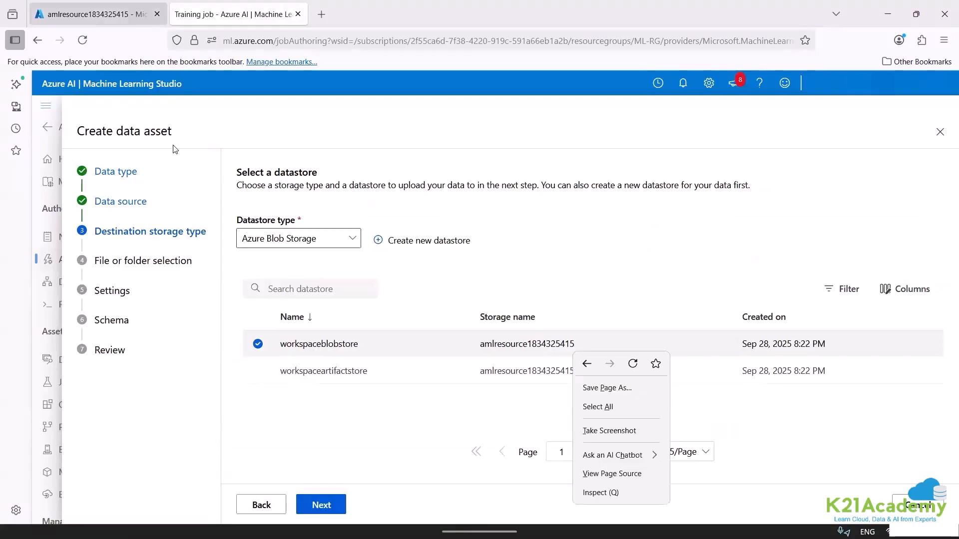
left_click(90, 20)
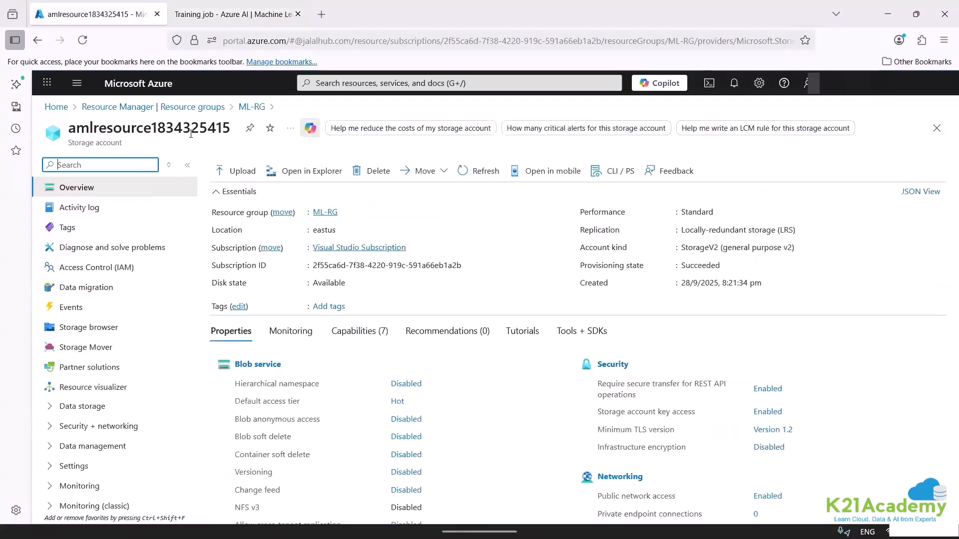
left_click(100, 406)
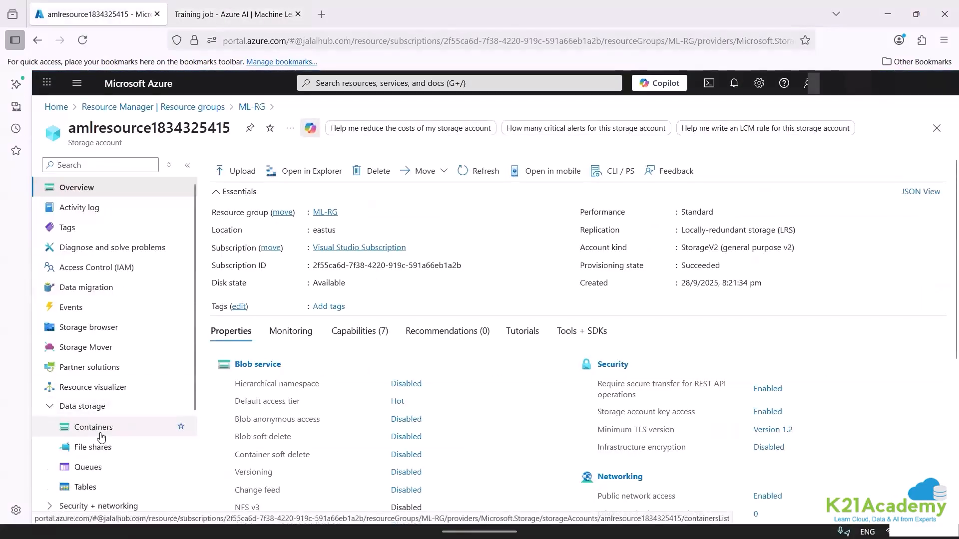
left_click(97, 427)
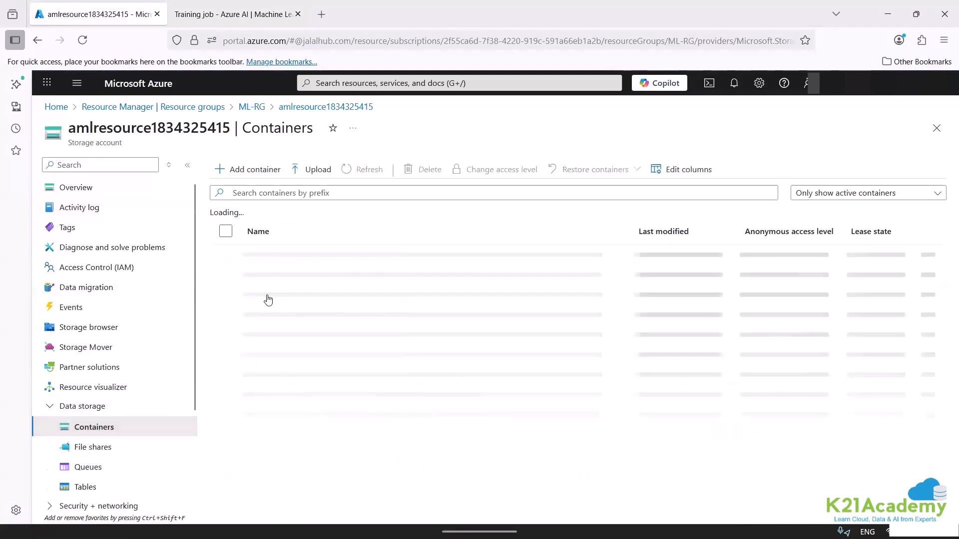
Back in the data asset setup, accept workspaceblobstore as the destination and upload the diabetes CSV file from the Desktop's diabetes-ml folder.
left_click(217, 5)
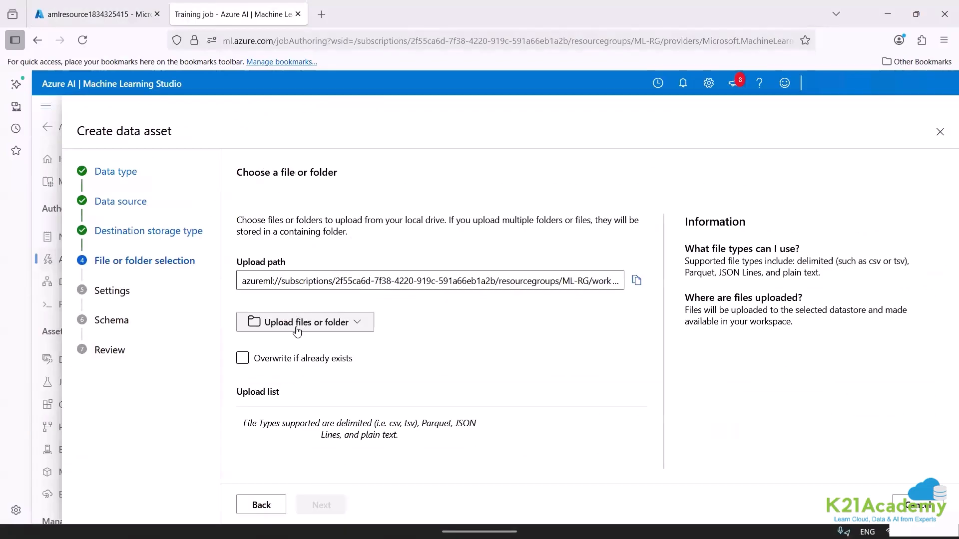
left_click(297, 331)
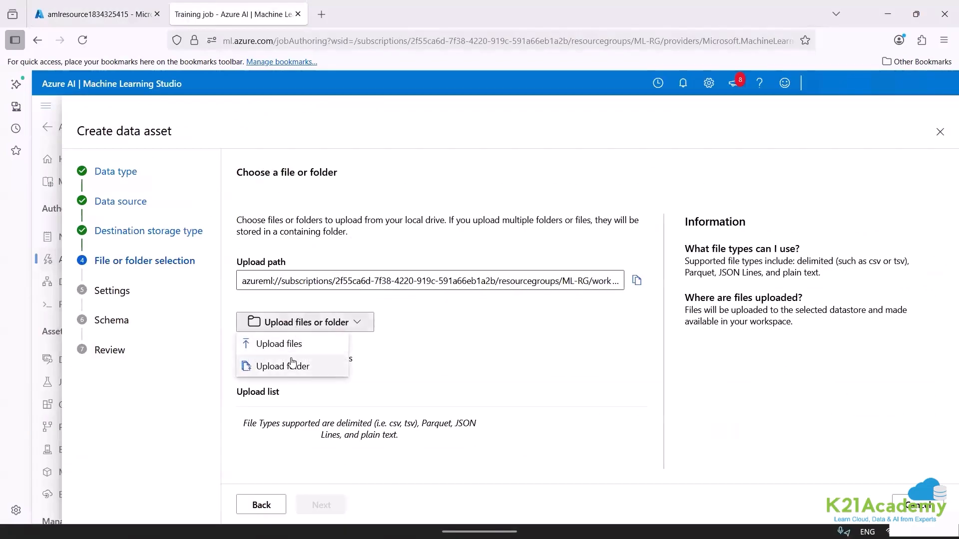
left_click(277, 352)
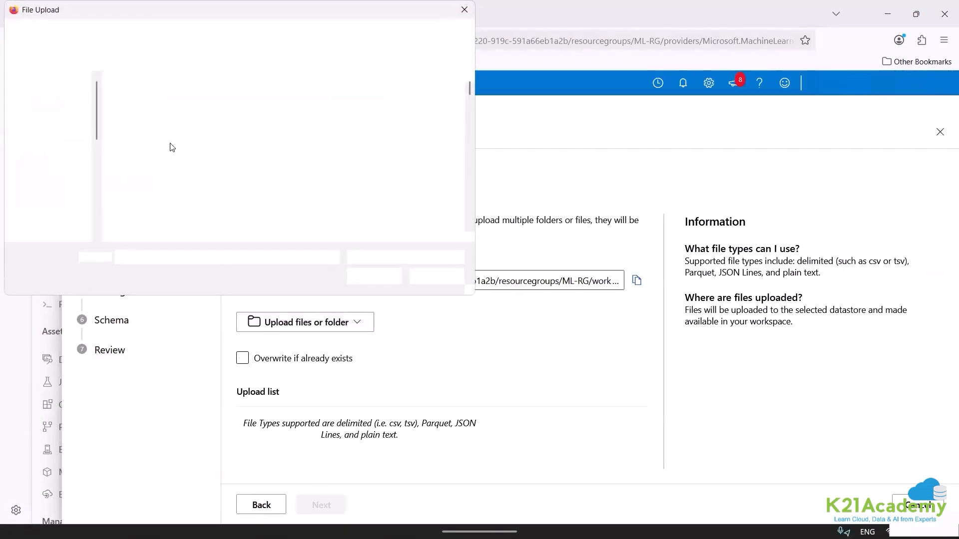
left_click(143, 123)
key("d")
key("d")
key("d")
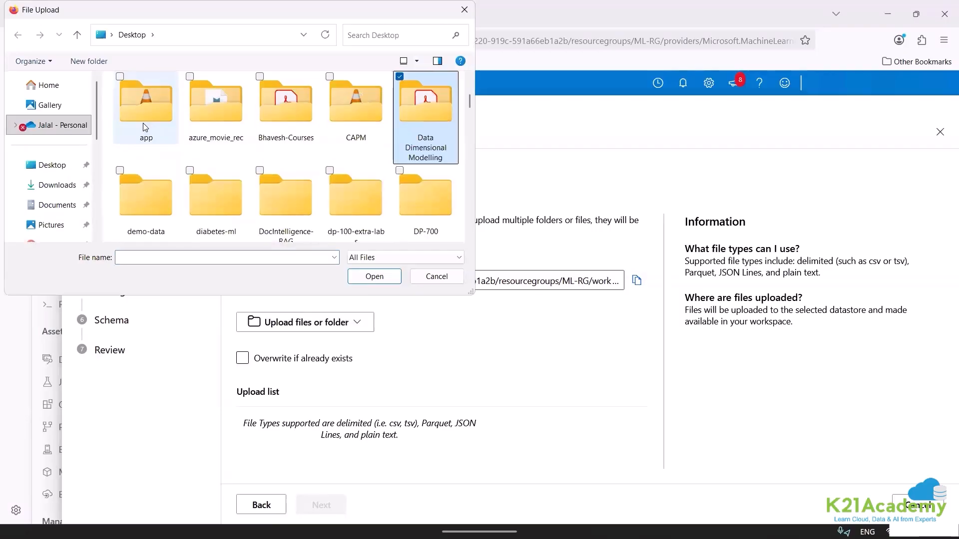
key("Return")
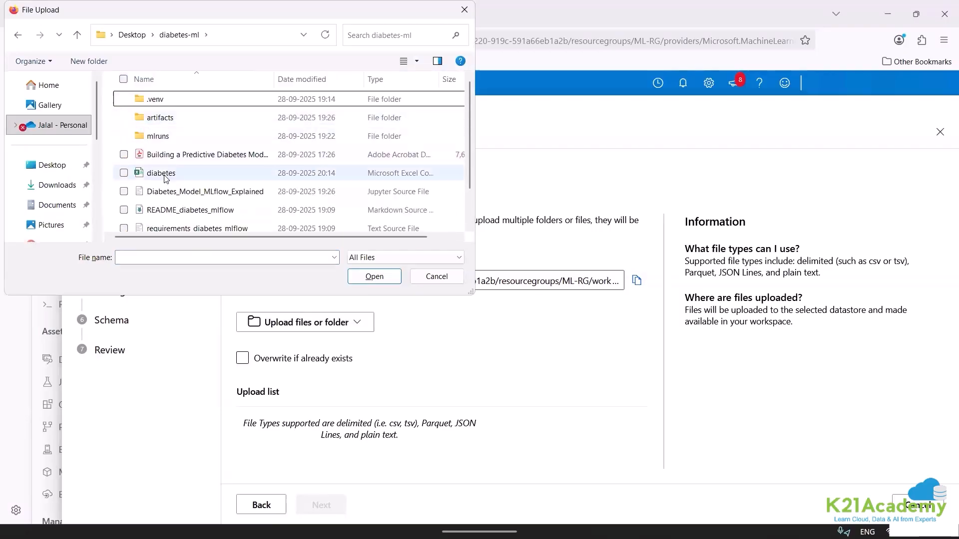
double_click(163, 175)
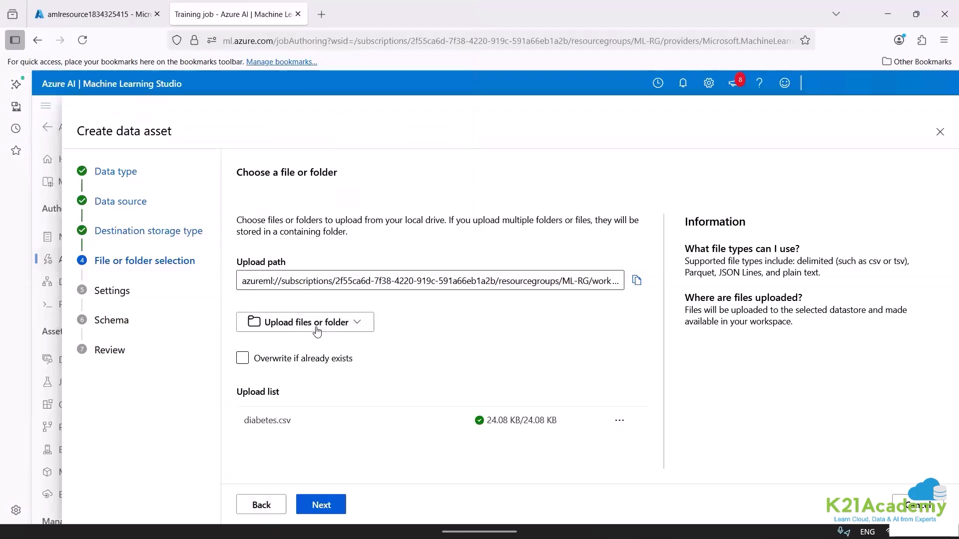
left_click(324, 505)
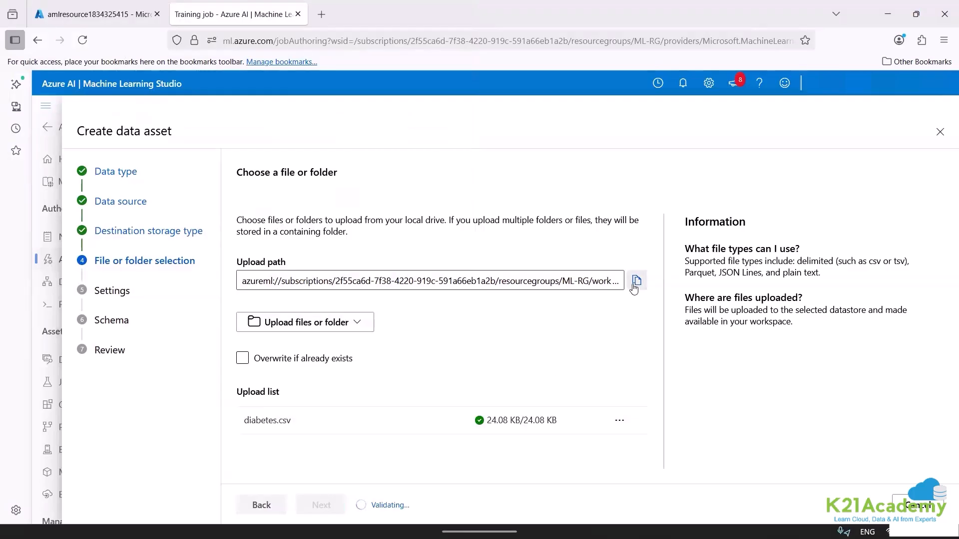
Replace the path in Notepad with the newly copied upload path, enlarge the text and highlight the datastore name.
left_click(350, 517)
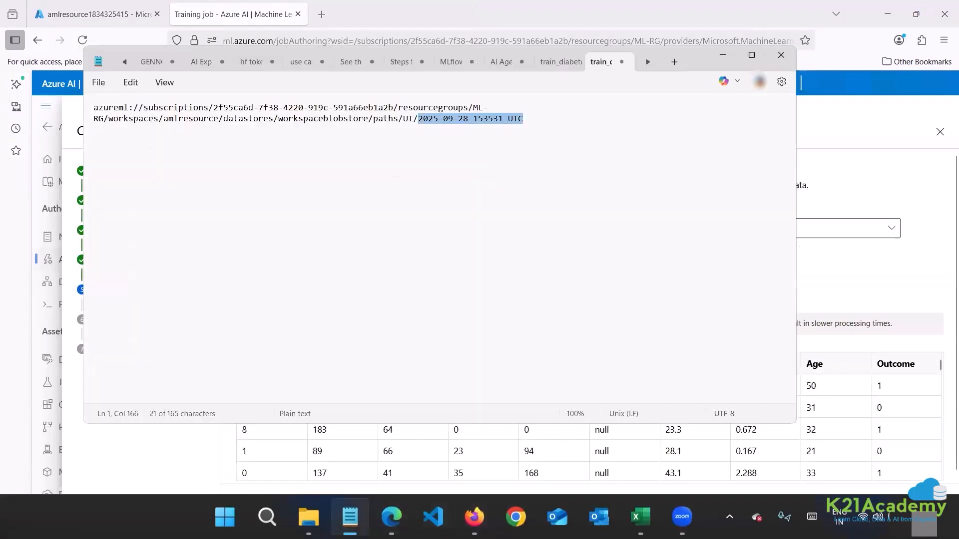
type("2025-09-28_153627_UTC")
key("ctrl+plus")
key("ctrl+plus")
key("ctrl+plus")
key("ctrl+plus")
key("ctrl+plus")
key("ctrl+plus")
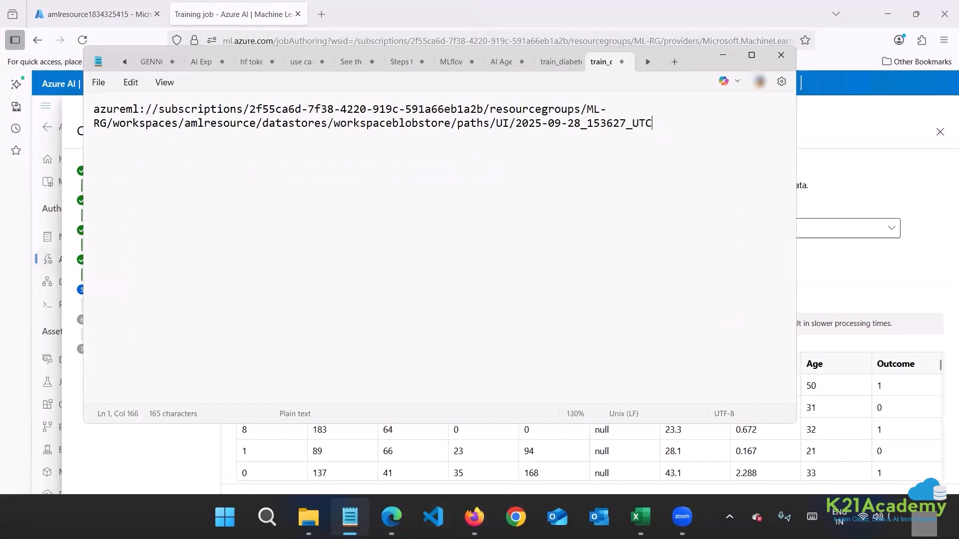
double_click(471, 129)
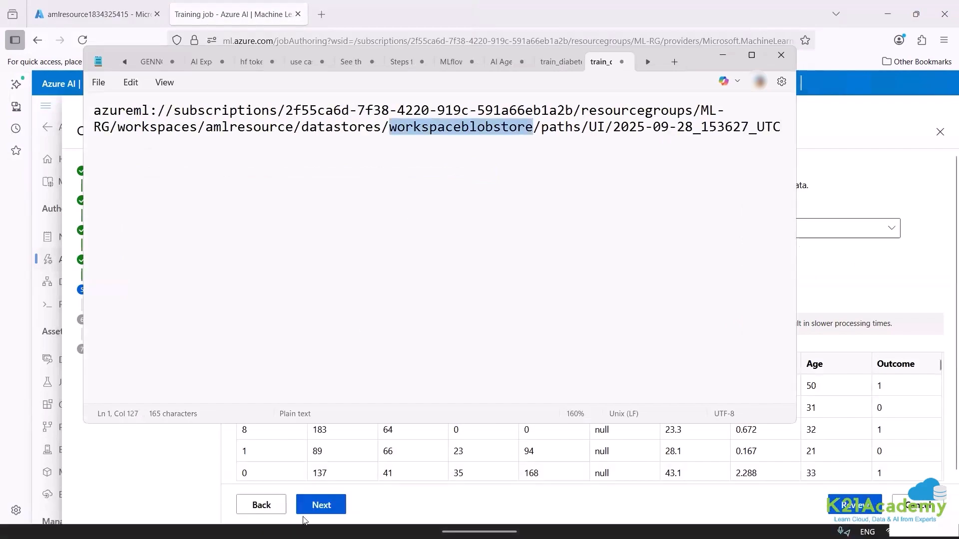
Follow the upload path in the Azure portal through the azureml-blobstore container's UI folder into 2025-09-28_153627_UTC.
left_click(95, 14)
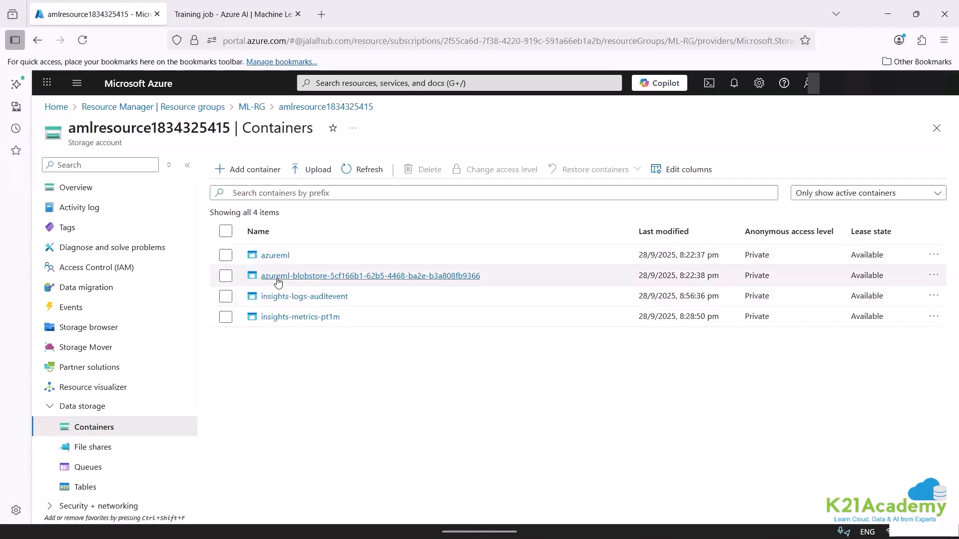
left_click(278, 279)
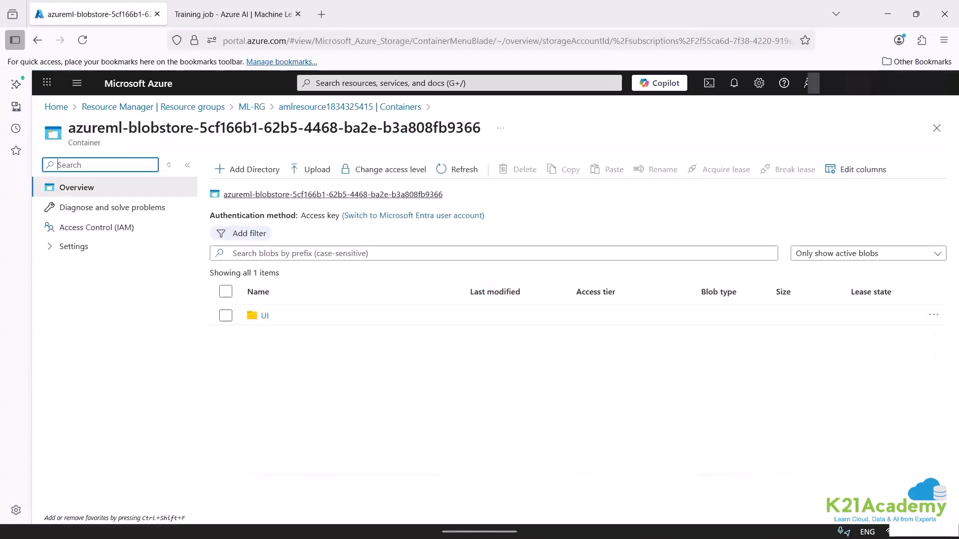
left_click(352, 518)
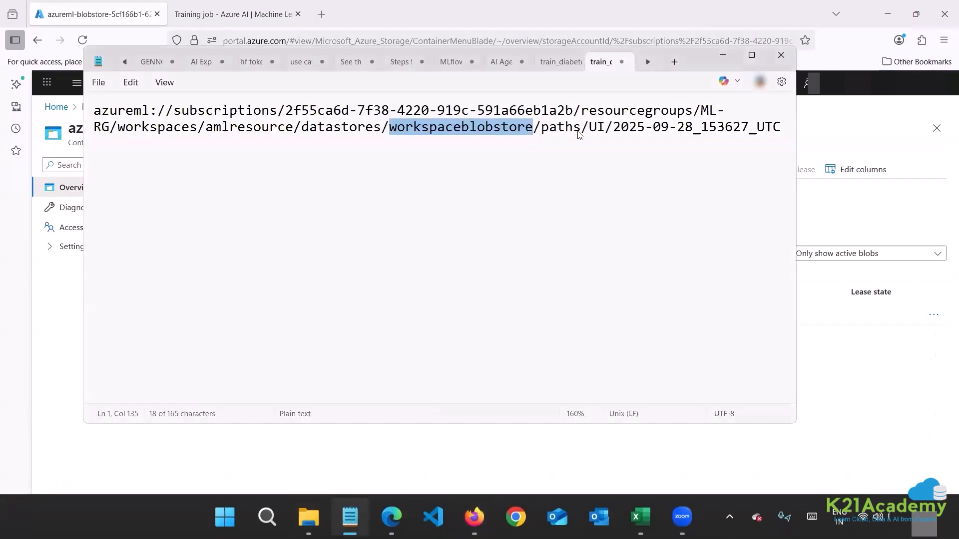
double_click(595, 131)
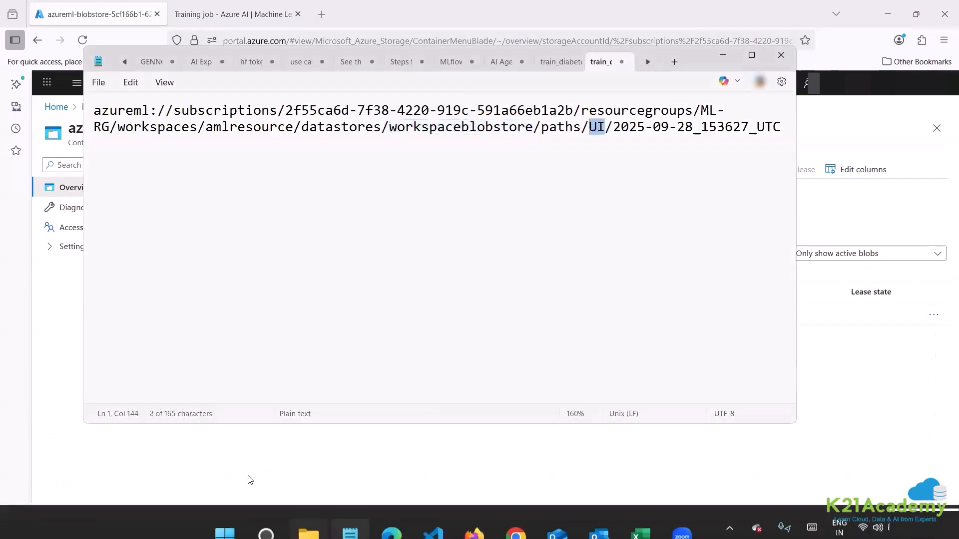
left_click(255, 460)
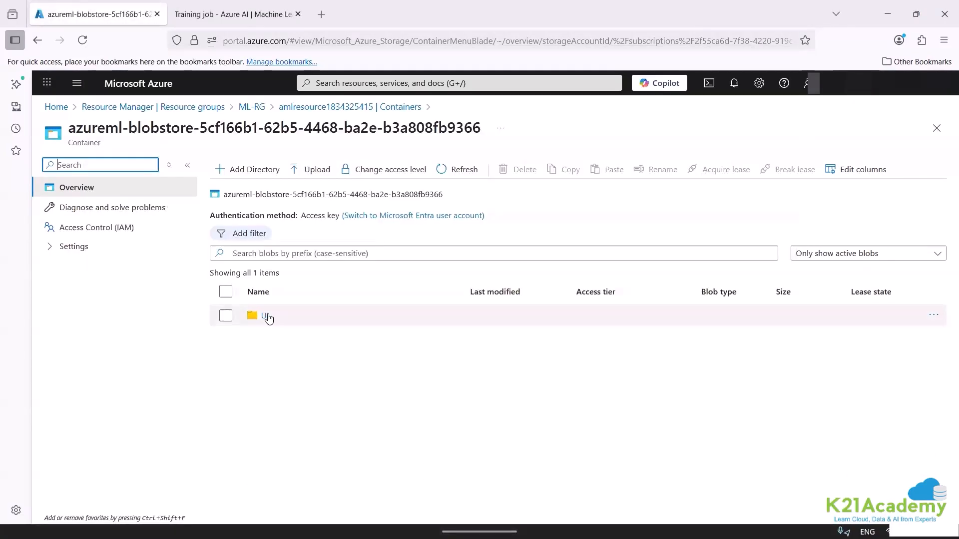
left_click(267, 315)
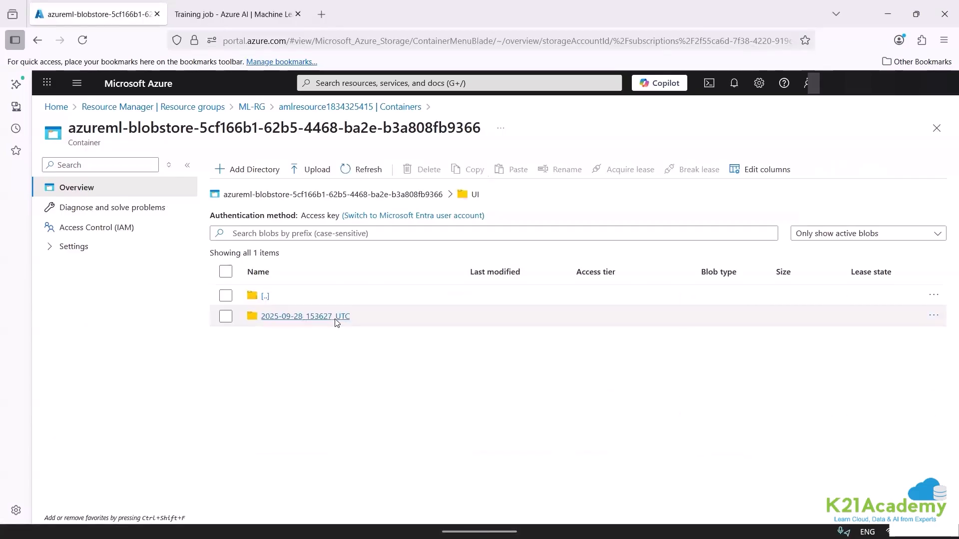
left_click(336, 322)
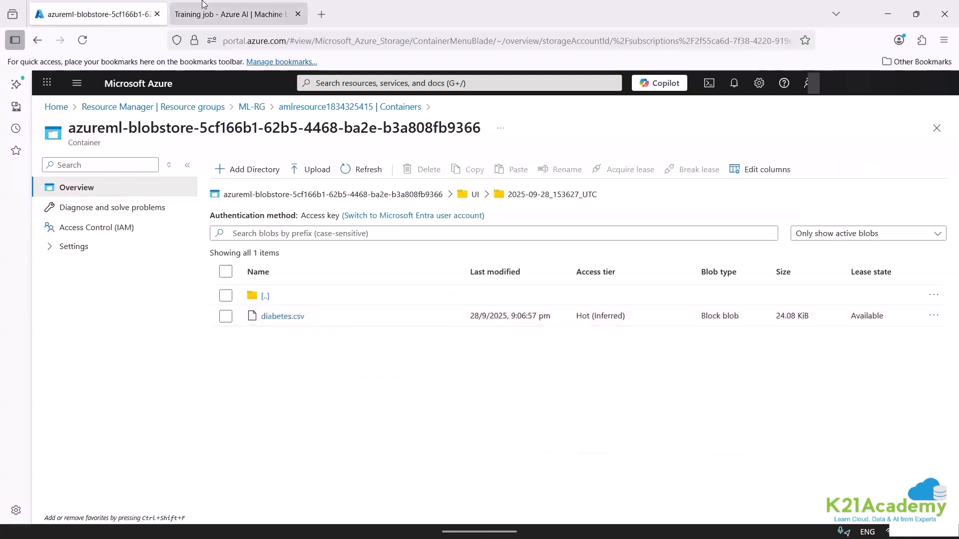
Back in Machine Learning Studio's data asset settings, set Column headers to Only first file has headers, keeping Delimited format and Comma delimiter.
left_click(238, 15)
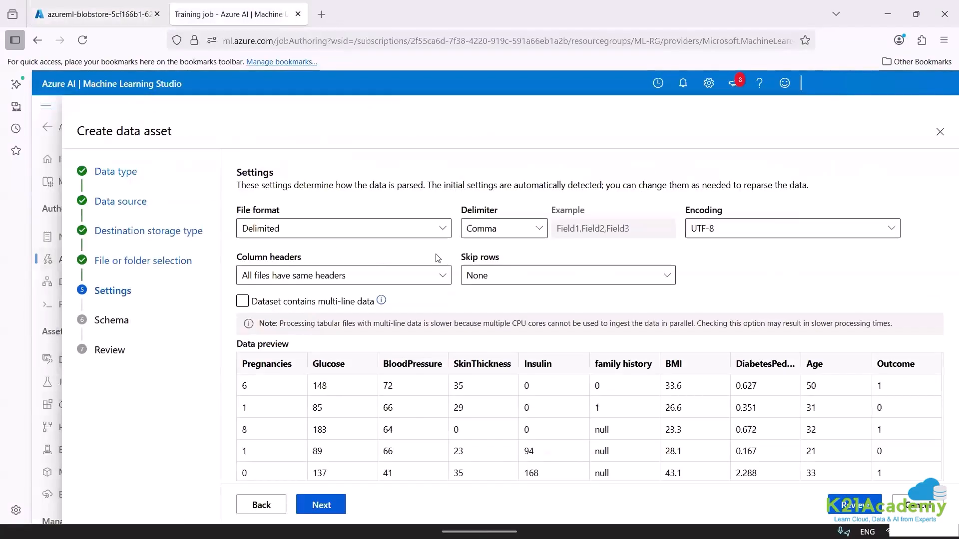
left_click(339, 226)
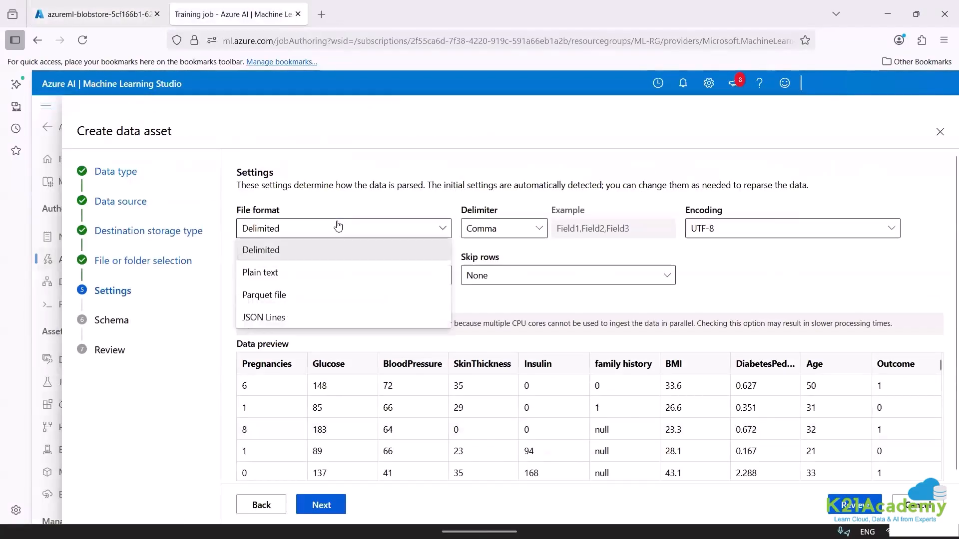
left_click(339, 226)
left_click(518, 230)
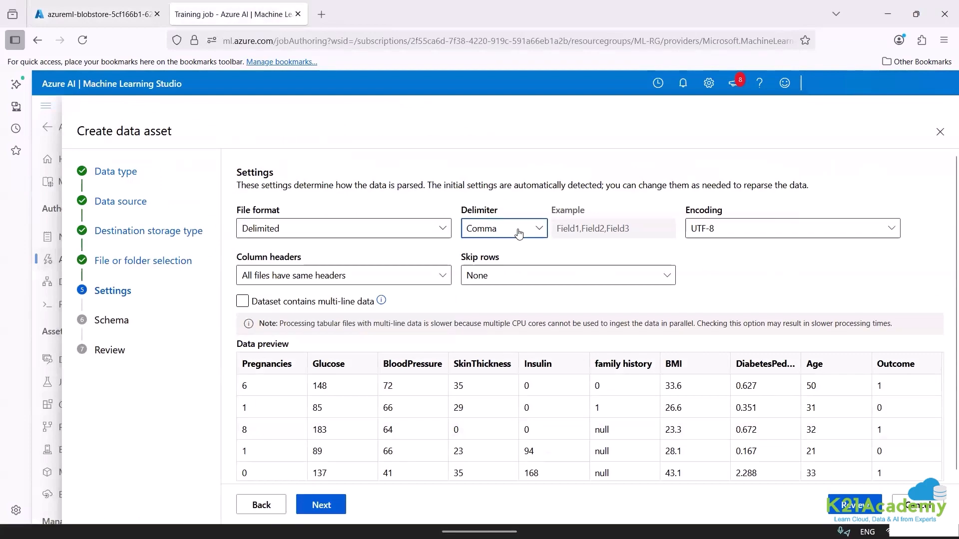
left_click(518, 230)
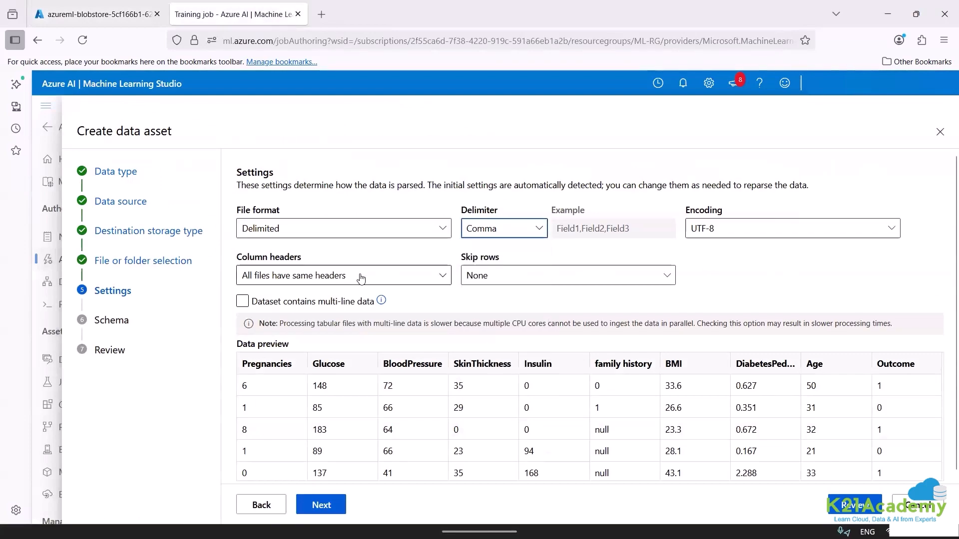
left_click(361, 277)
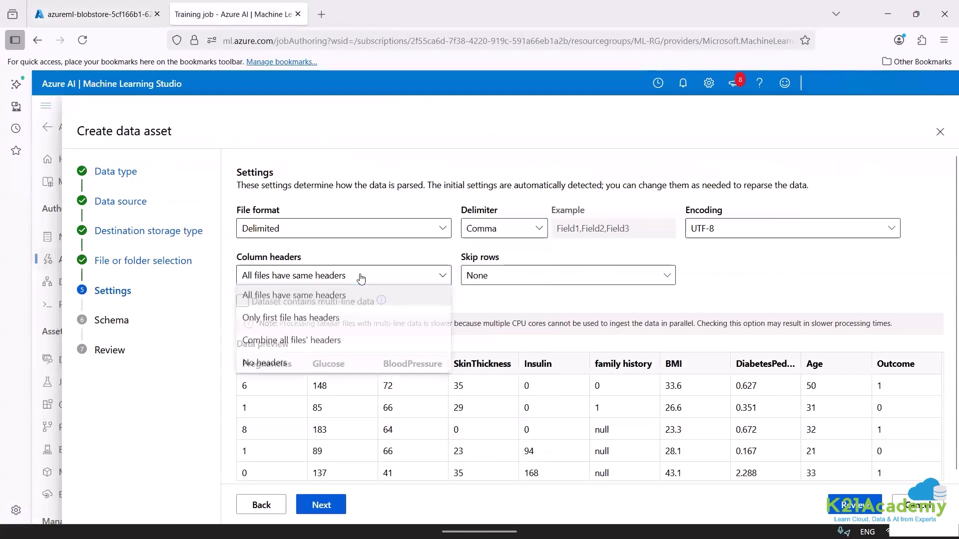
left_click(358, 323)
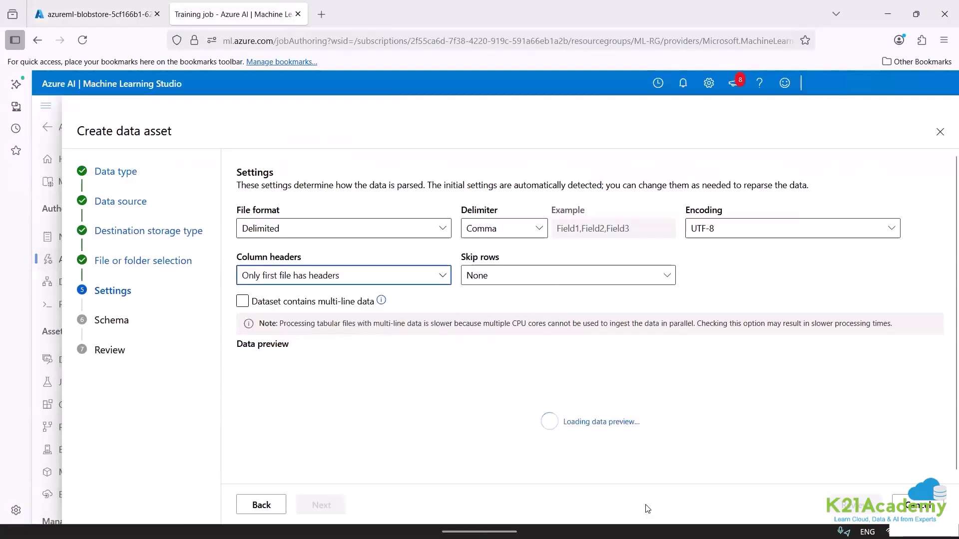
Look at the diabetes worksheet's columns in Excel, and return to the data asset settings in Firefox.
mouse_move(640, 517)
left_click(569, 455)
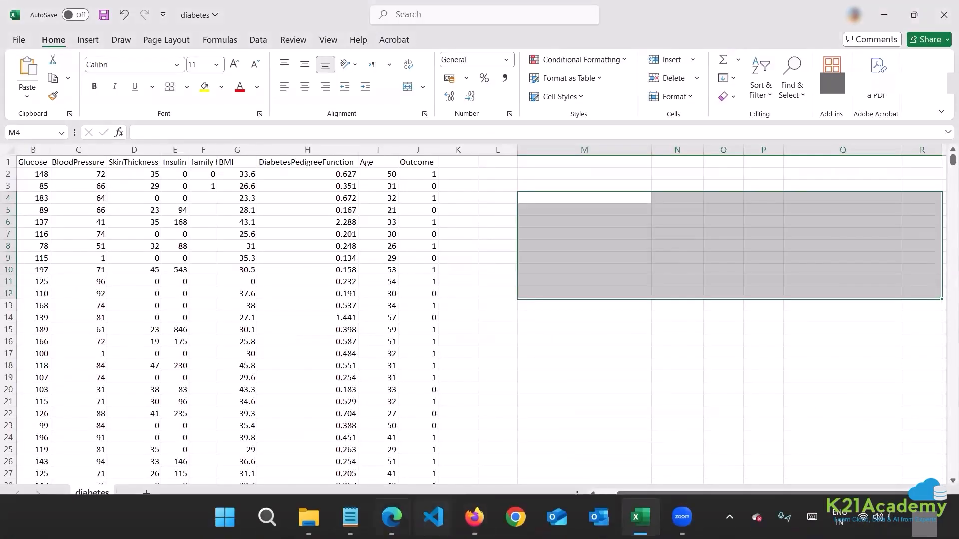
left_click(394, 515)
mouse_move(479, 521)
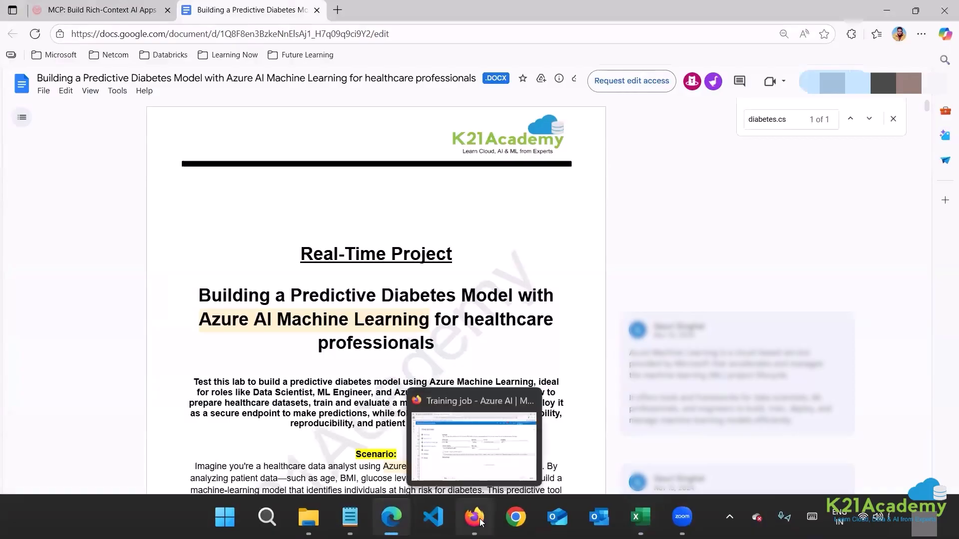
left_click(473, 439)
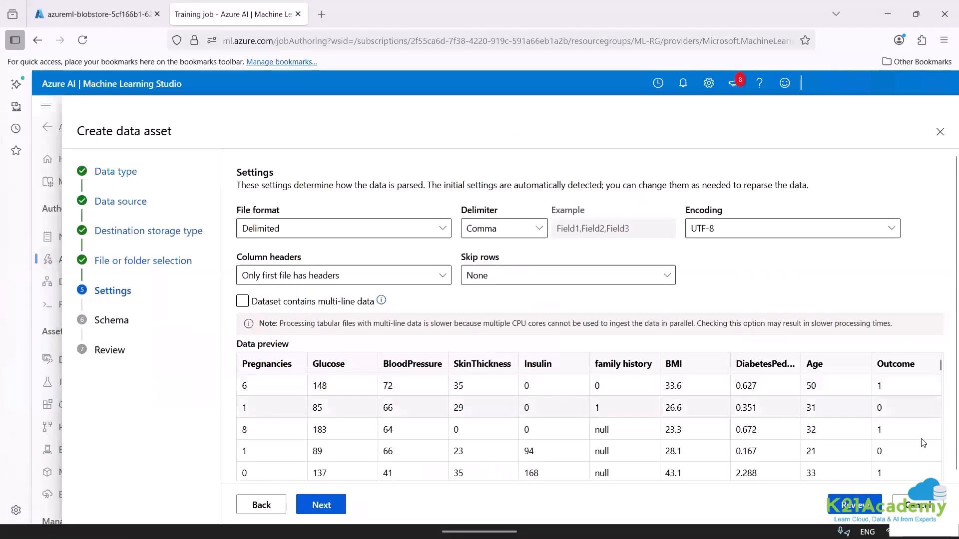
Proceed to the schema and set the Outcome column's type to Boolean.
left_click(336, 508)
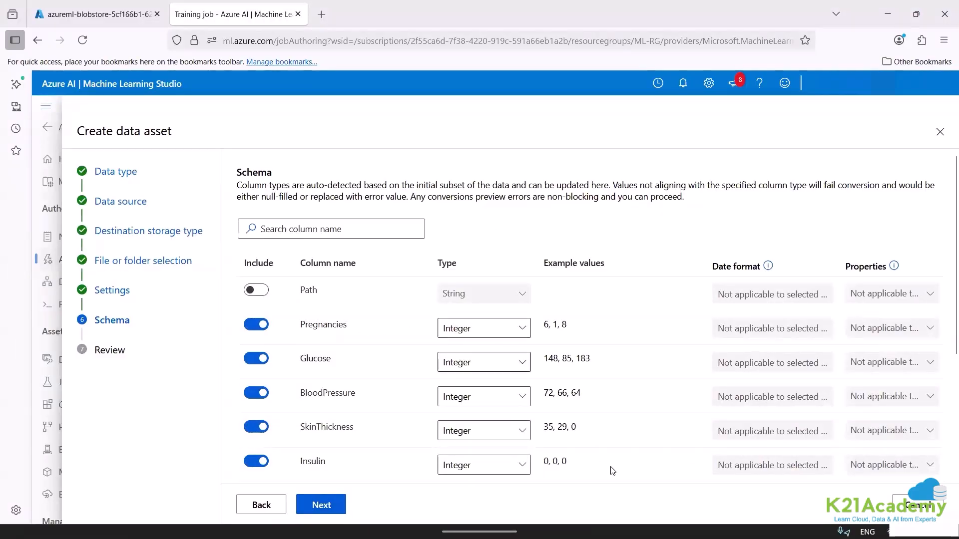
scroll(946, 374, "down", 1)
scroll(946, 374, "down", 3)
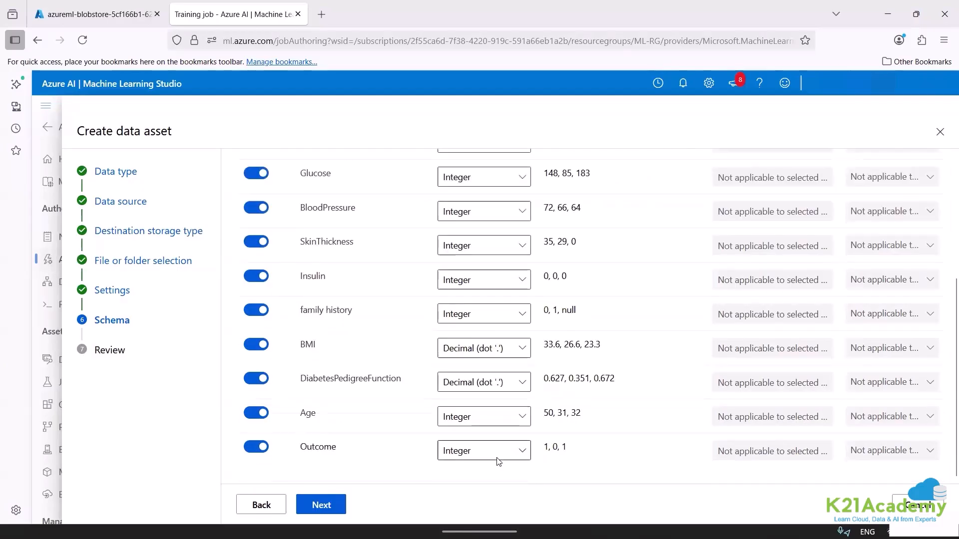
left_click(475, 449)
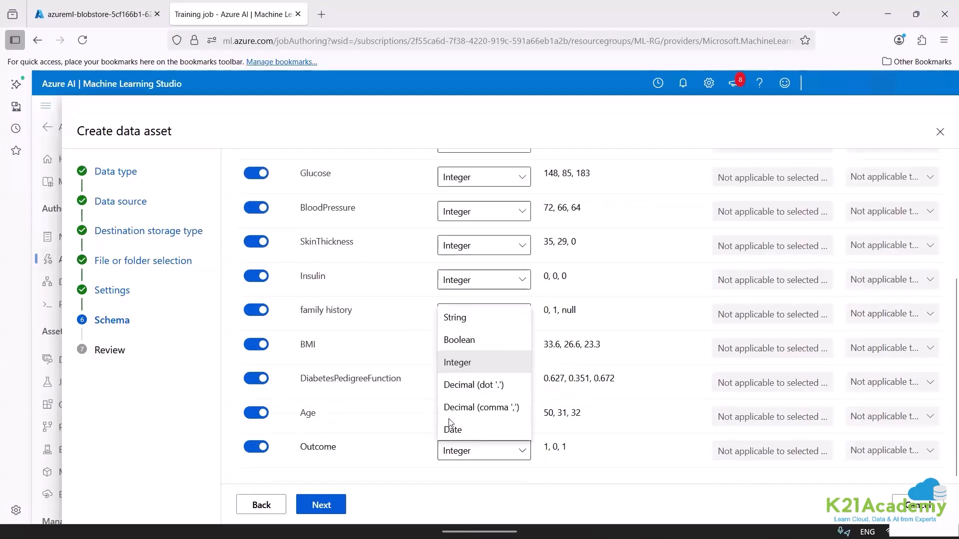
left_click(474, 342)
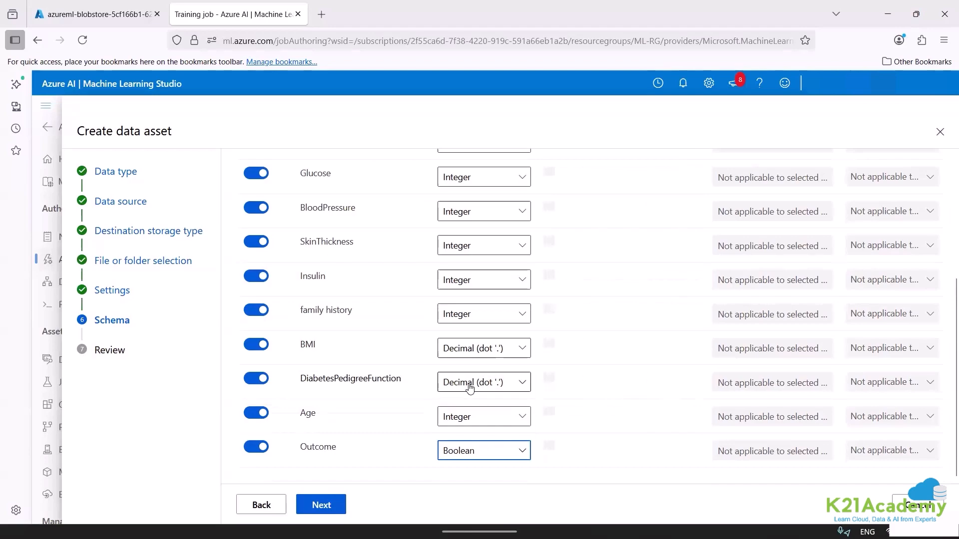
left_click(476, 313)
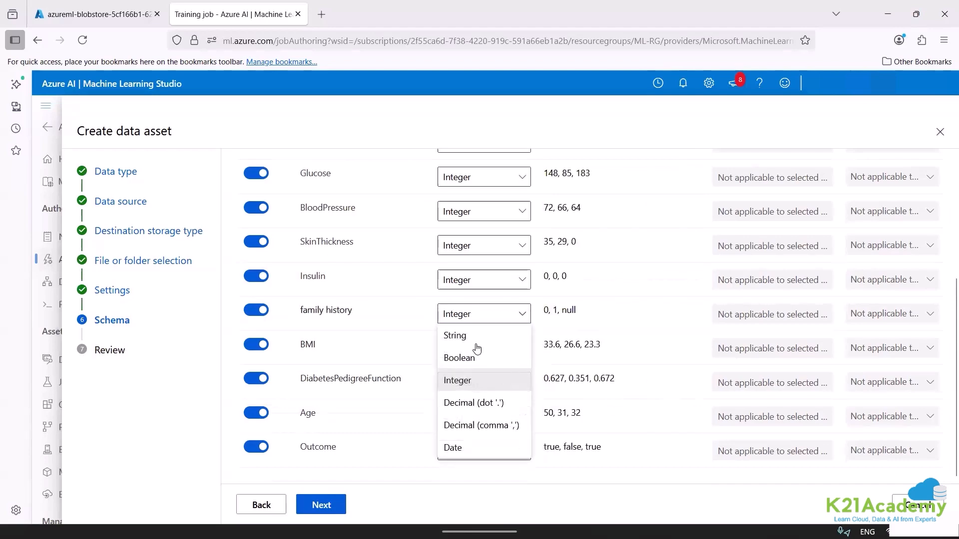
left_click(400, 314)
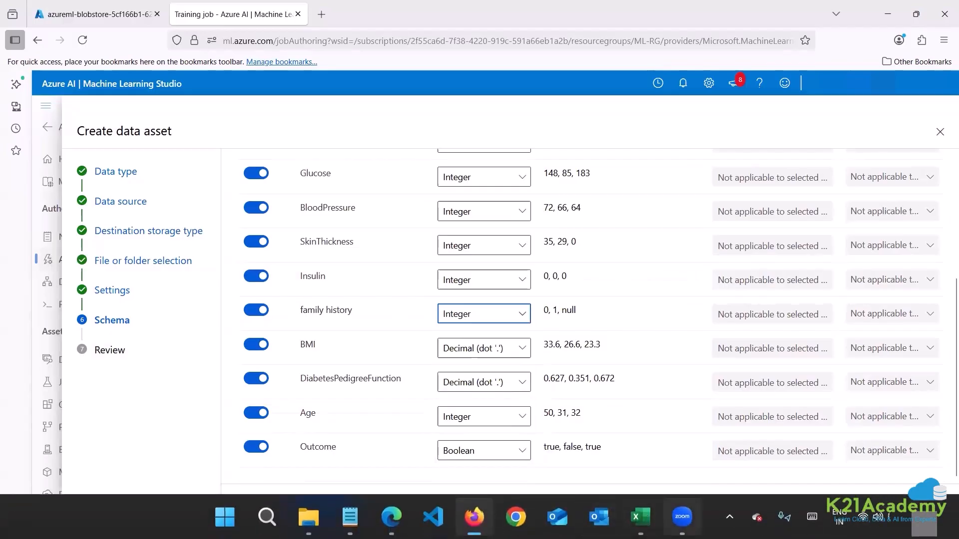
In Excel, delete the family history column from the diabetes file, save the file and close it.
left_click(640, 517)
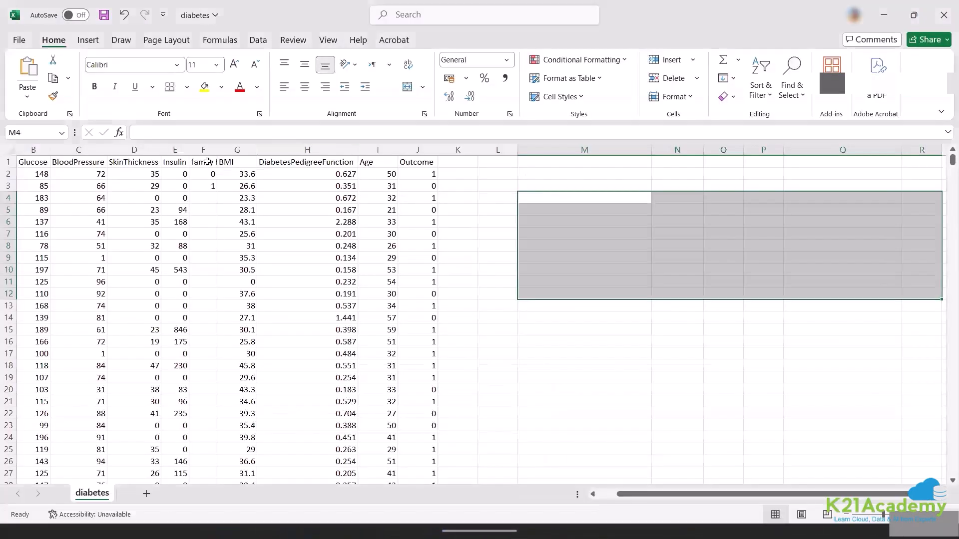
left_click(204, 151)
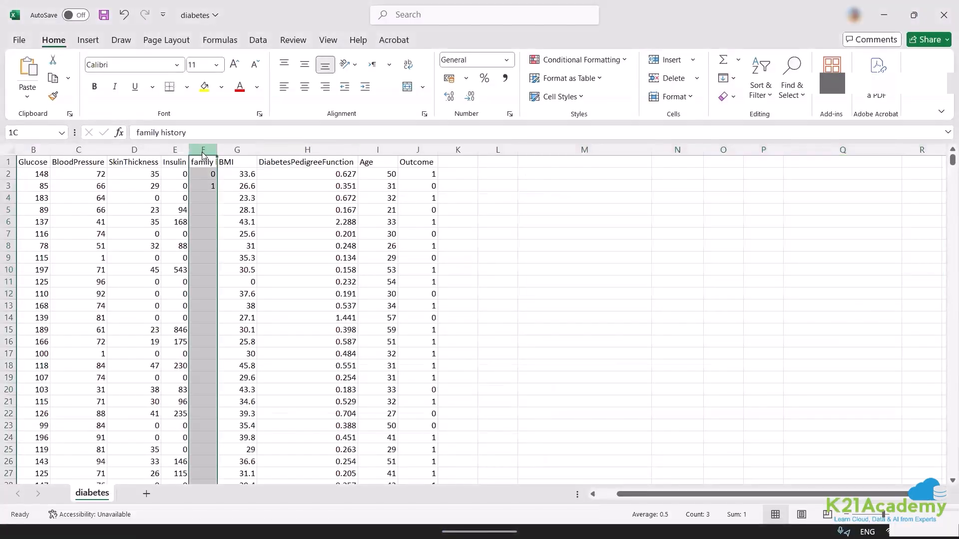
right_click(204, 151)
left_click(239, 301)
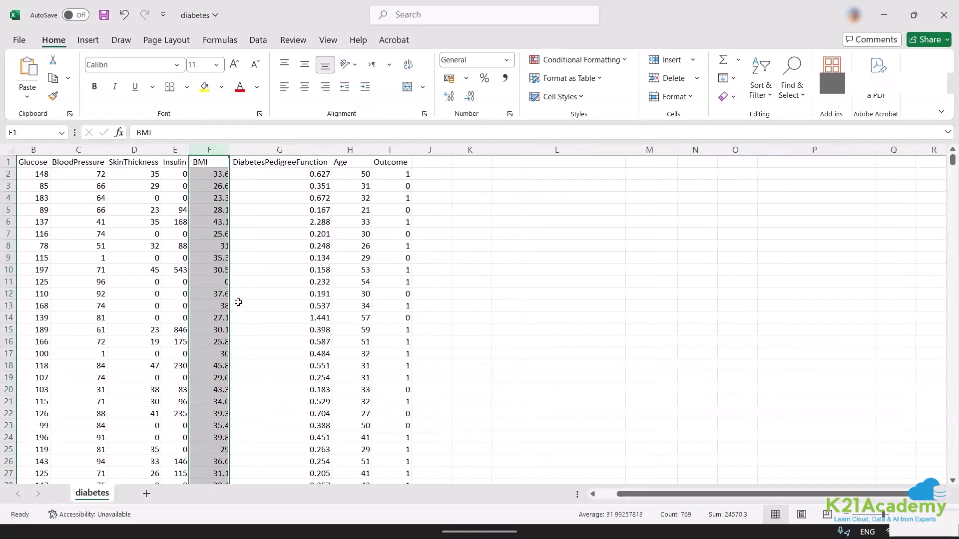
key("ctrl+s")
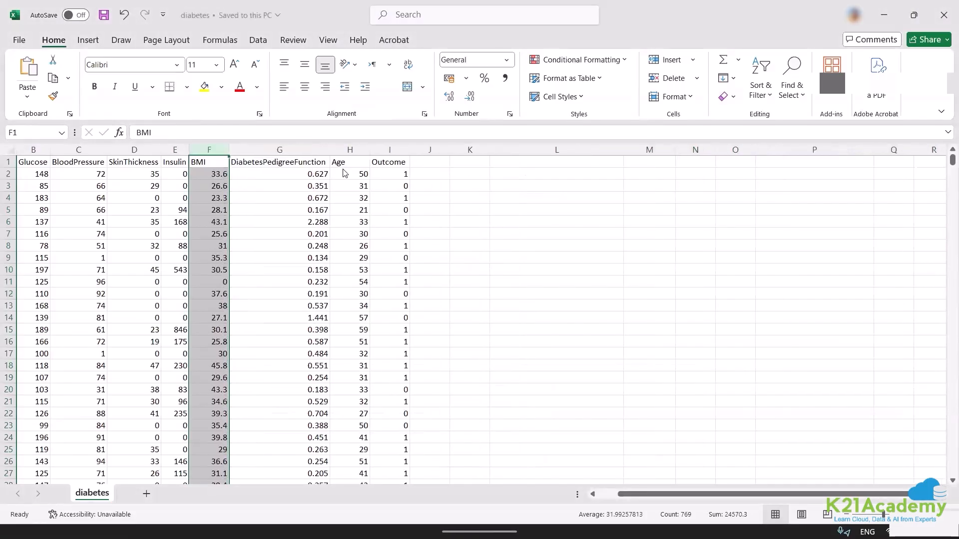
left_click(944, 15)
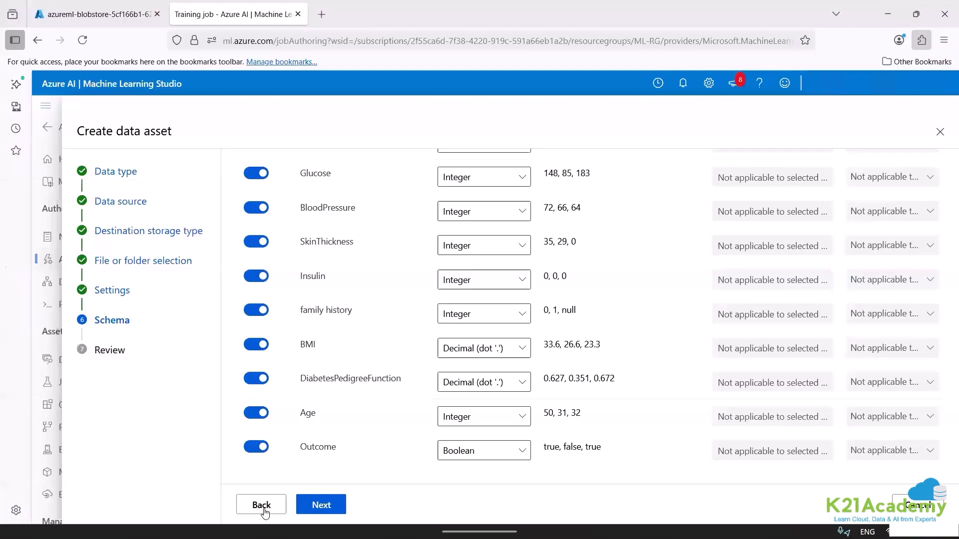
Return to the file selection, try to upload the edited diabetes file again, and enable Overwrite if already exists before continuing to the settings.
left_click(261, 505)
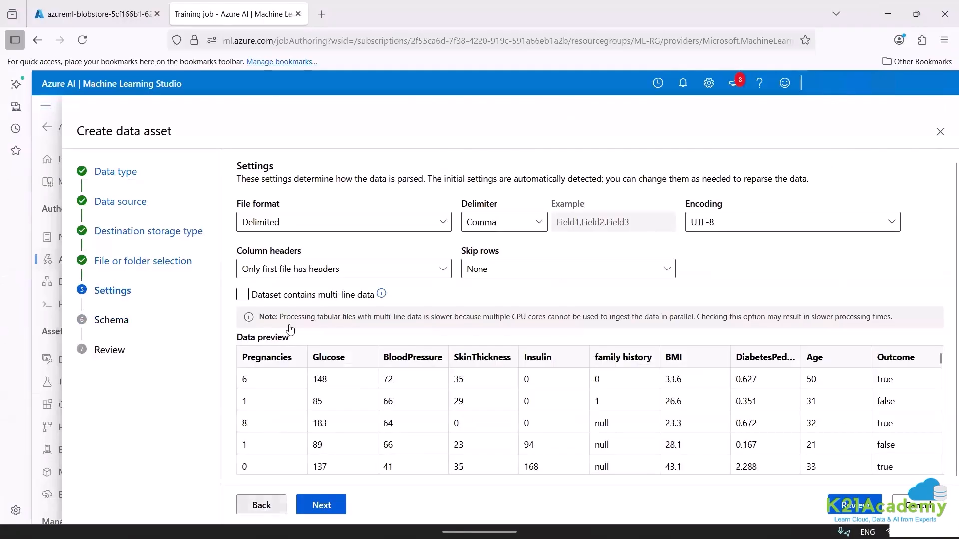
left_click(261, 505)
left_click(279, 323)
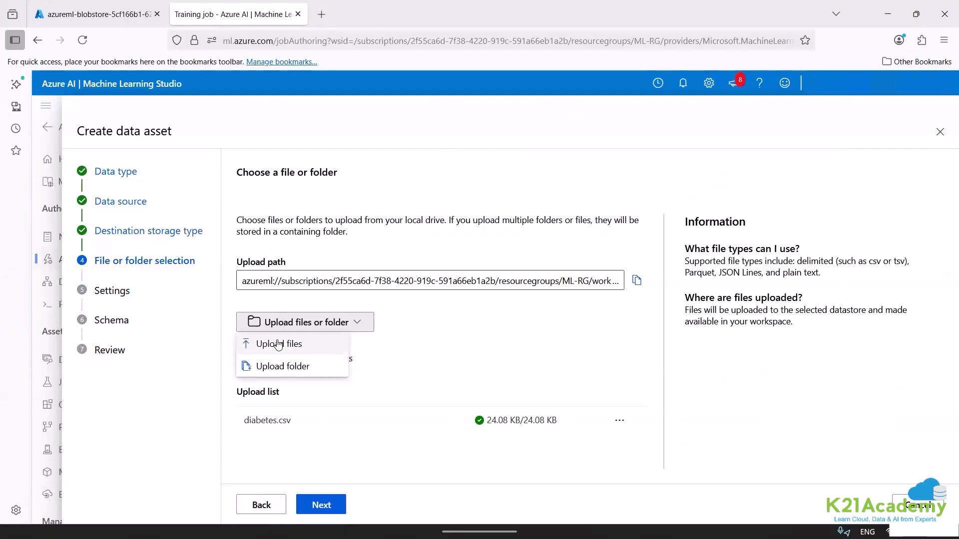
left_click(278, 344)
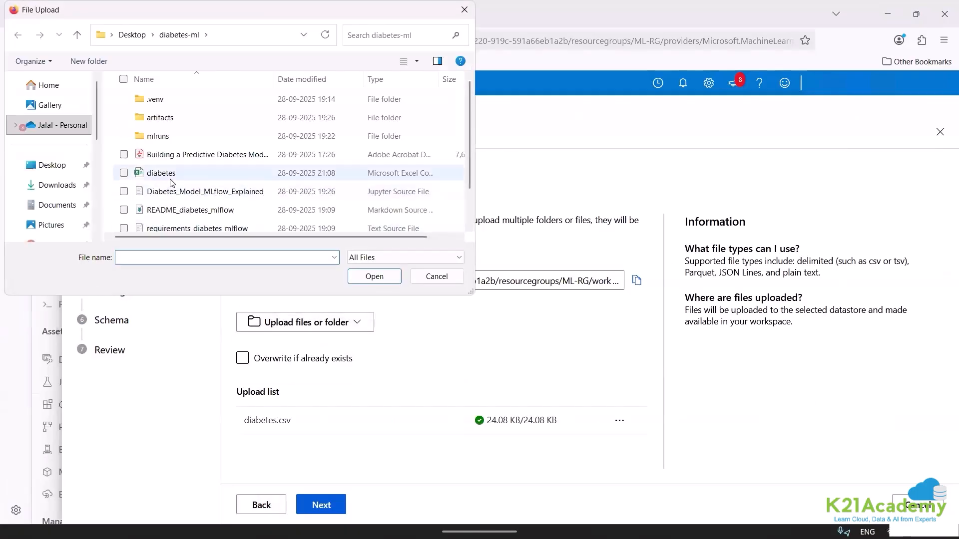
double_click(170, 183)
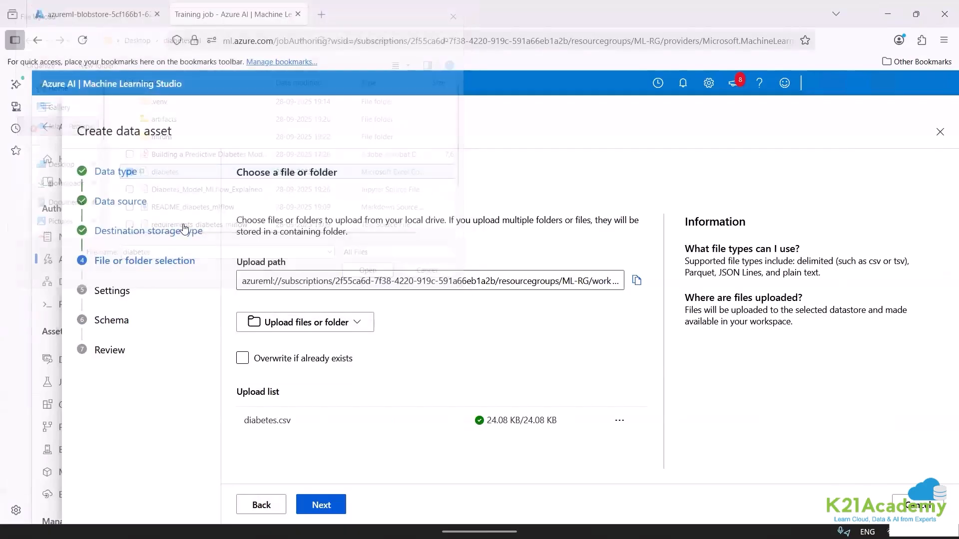
scroll(944, 465, "down", 1)
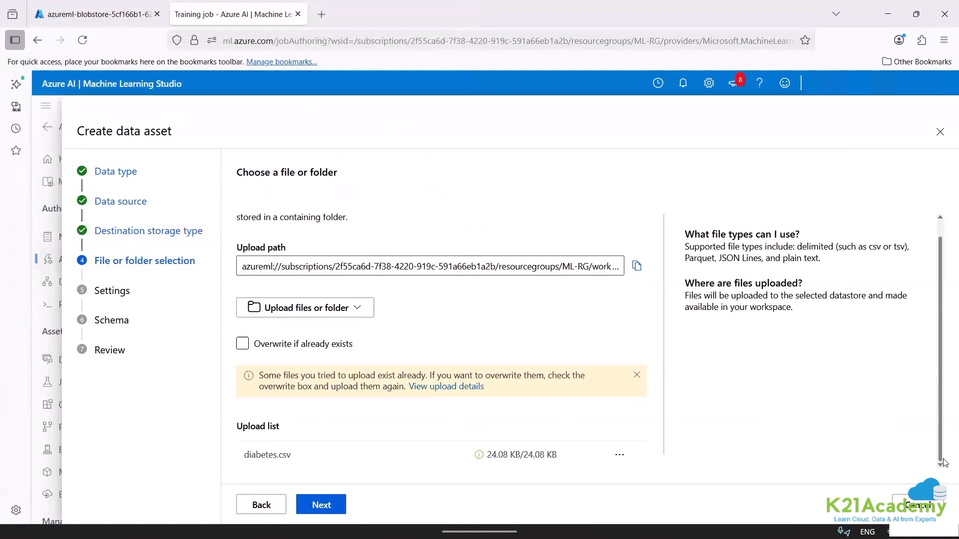
left_click(246, 351)
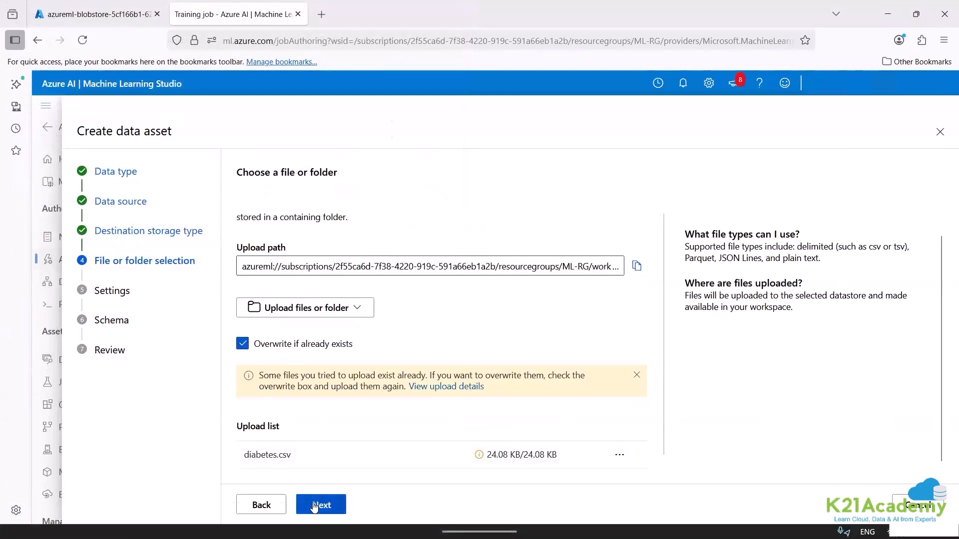
left_click(320, 506)
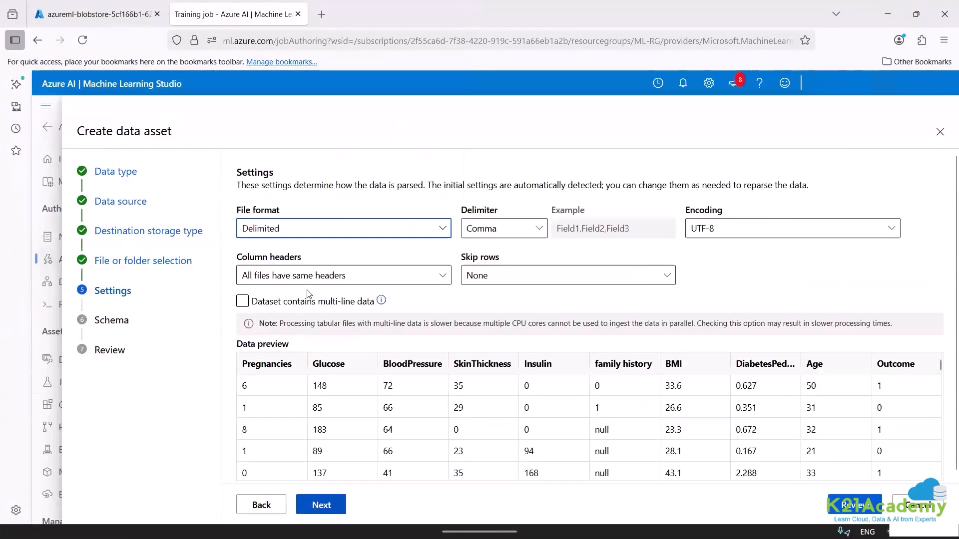
Set Column headers to Only first file has headers and continue to the schema.
left_click(317, 276)
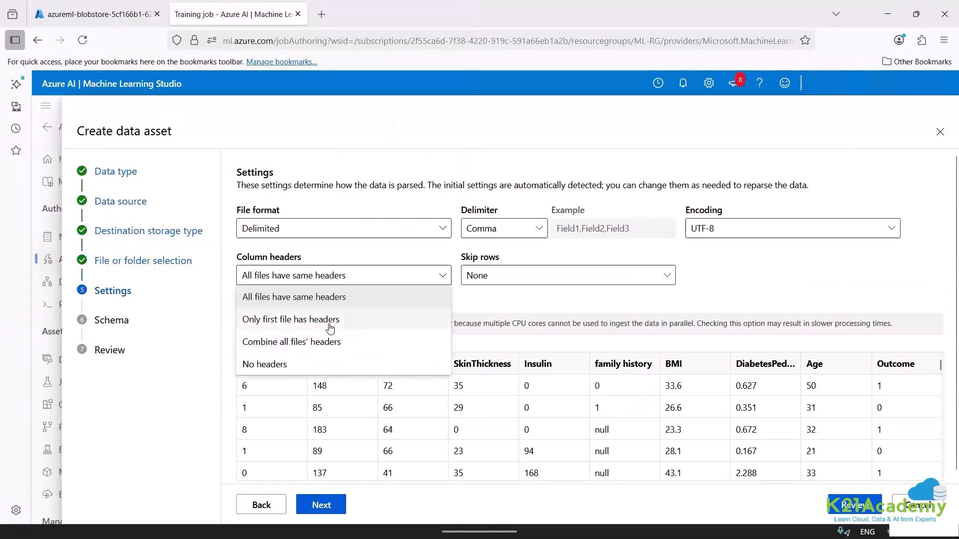
left_click(330, 325)
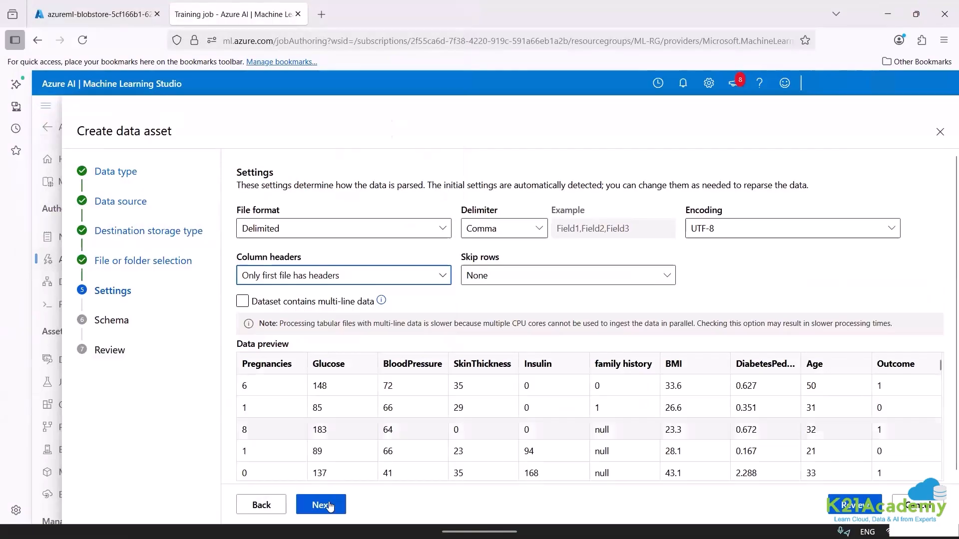
left_click(330, 507)
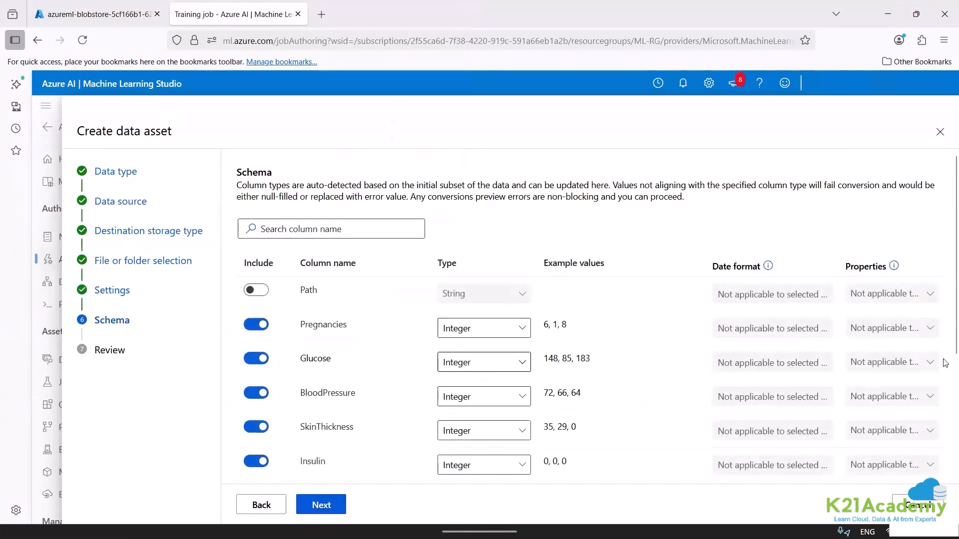
Change the data type of the Outcome column to Boolean in the schema.
scroll(945, 389, "down", 4)
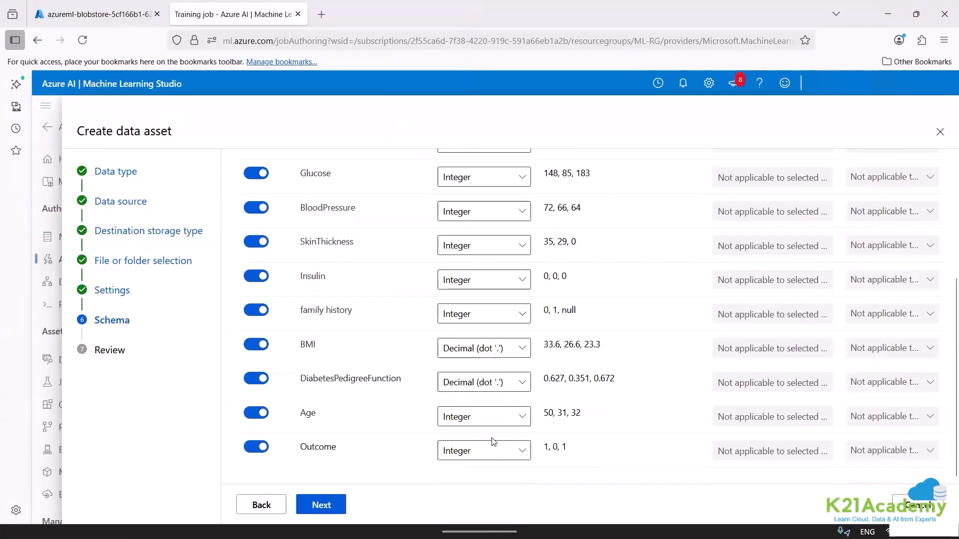
left_click(475, 455)
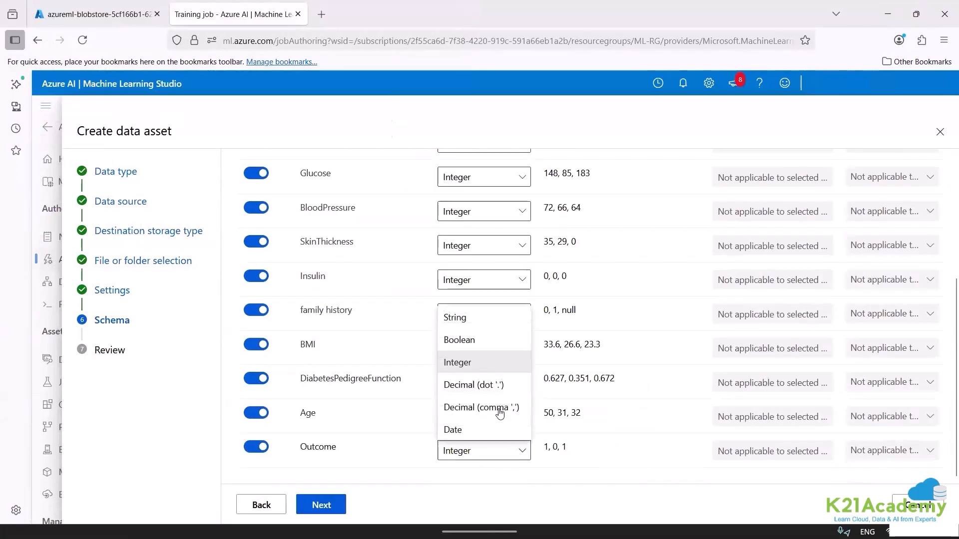
left_click(470, 340)
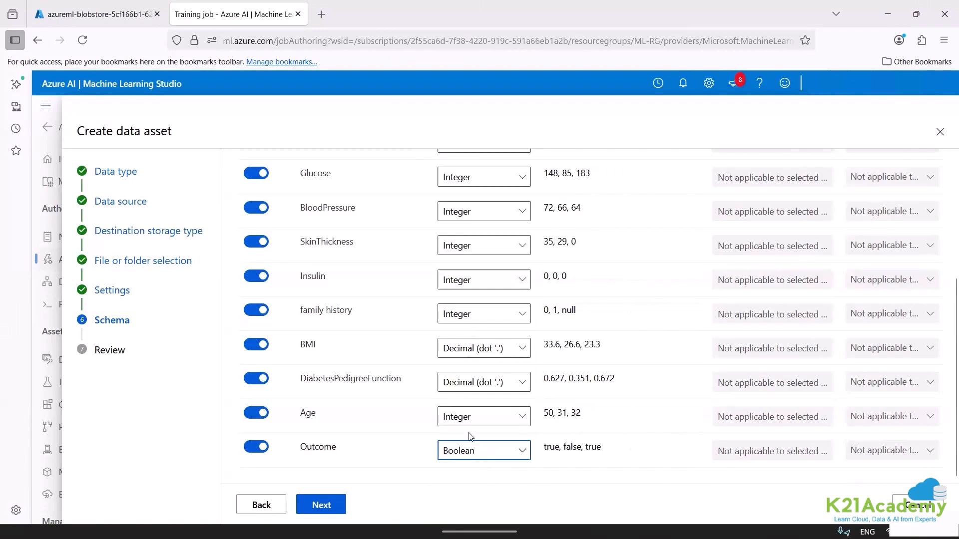
Set the Outcome column's type back to Integer and proceed to the data asset review.
left_click(467, 458)
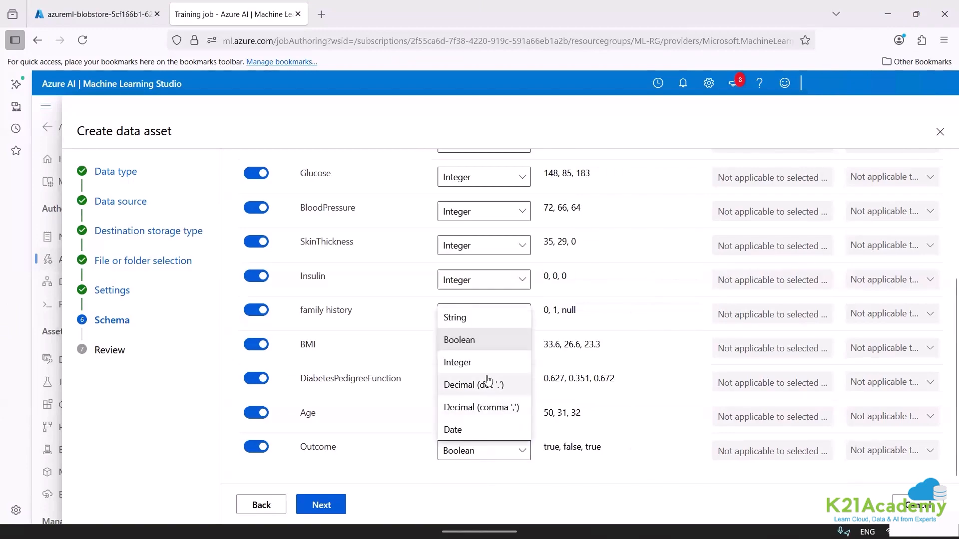
left_click(452, 362)
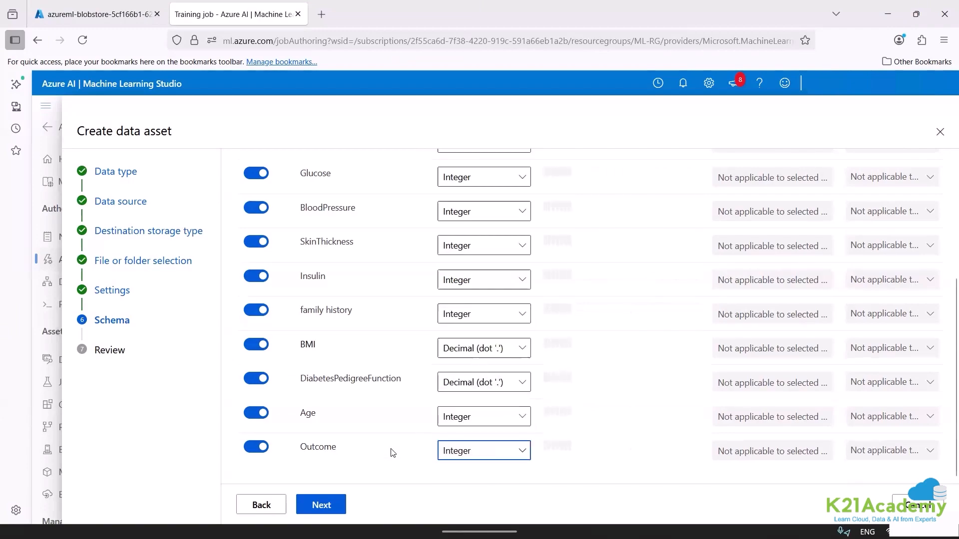
left_click(325, 506)
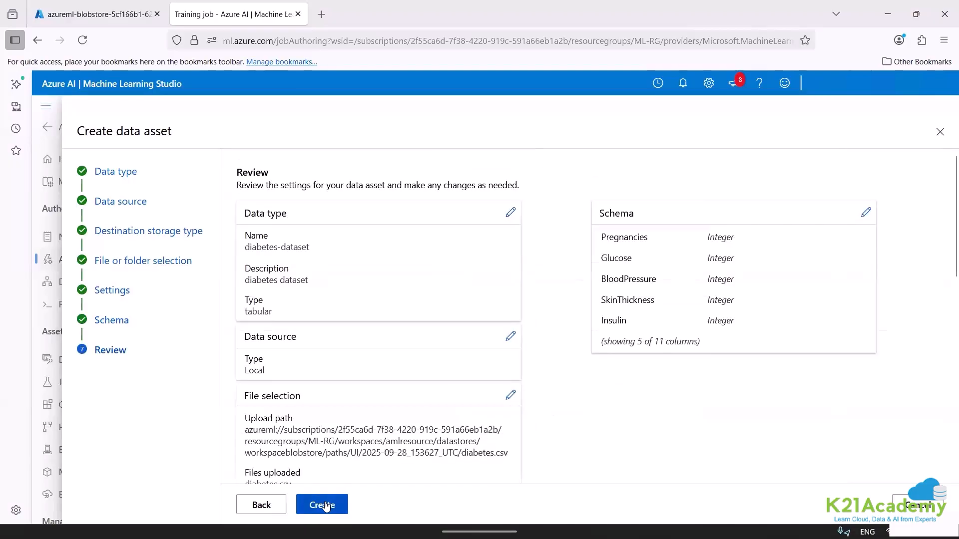
Switch to the Azure portal, refresh the blob folder and open the properties of the uploaded diabetes.csv.
left_click(114, 8)
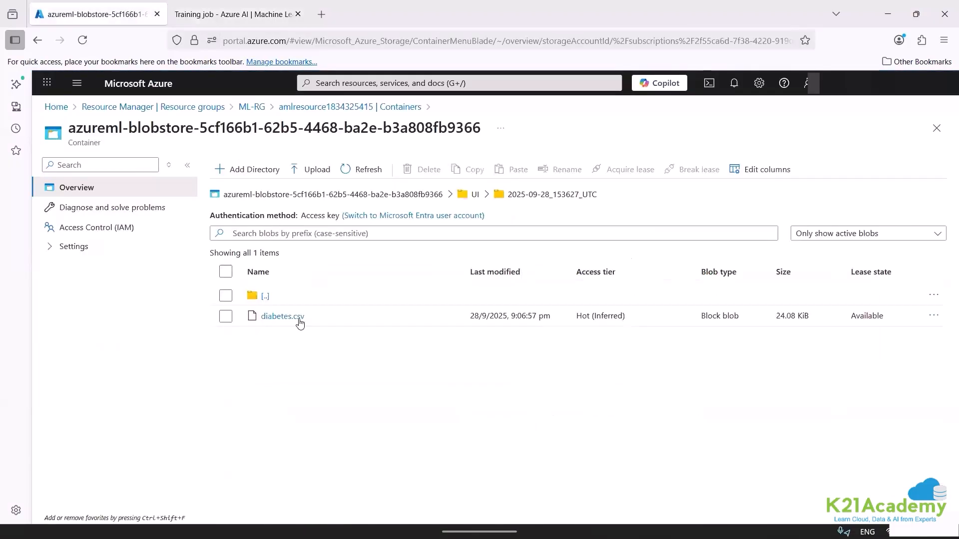
left_click(368, 171)
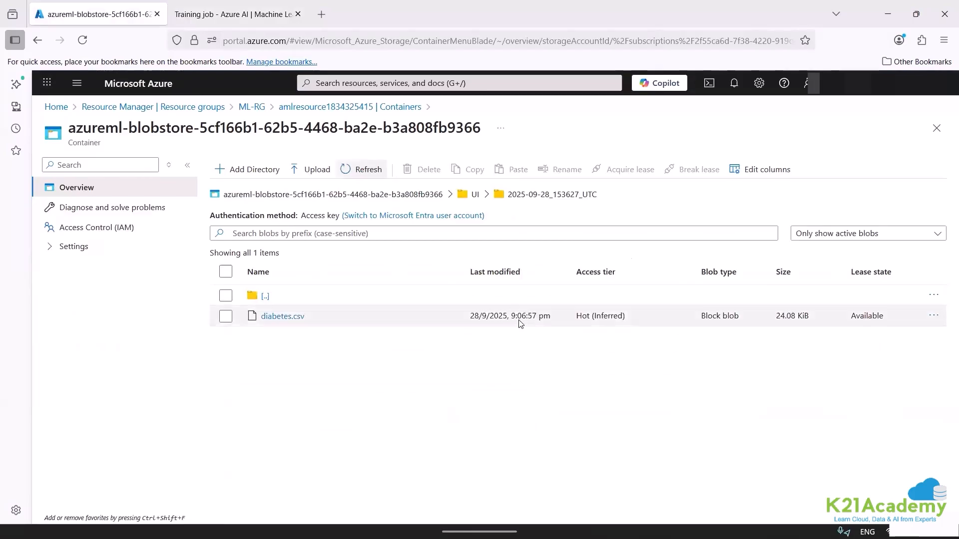
left_click(280, 317)
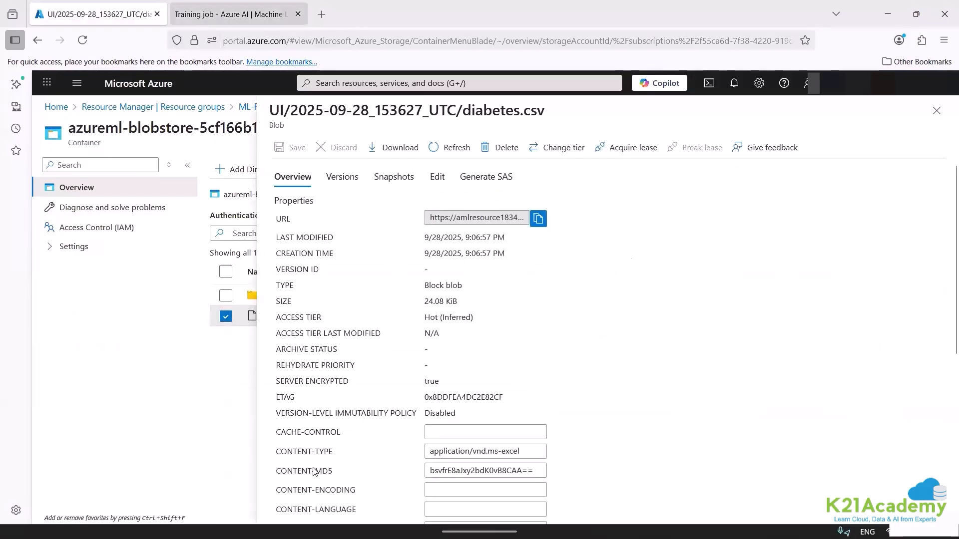
Return to Azure Machine Learning Studio, cancel the data asset creation and discard its unsaved changes.
key("ctrl+Tab")
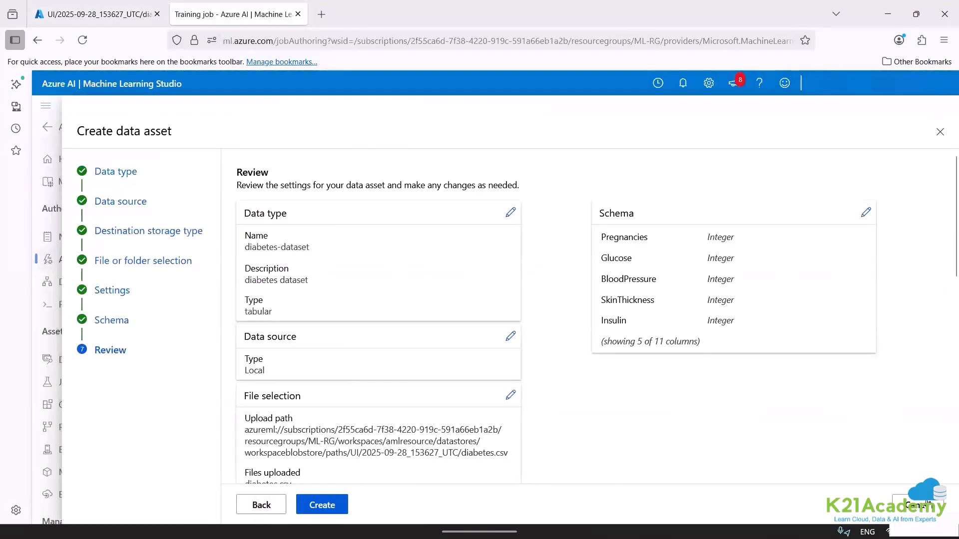
left_click(923, 504)
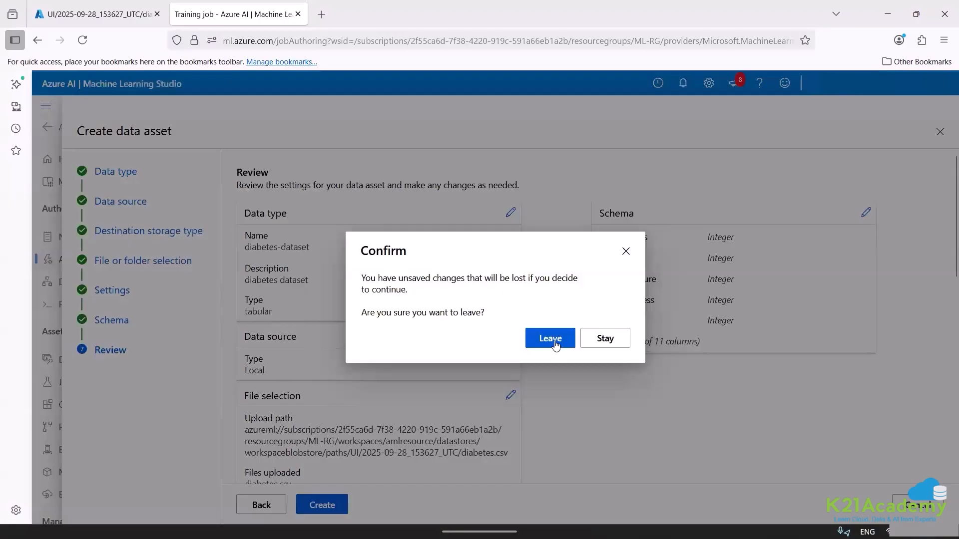
left_click(556, 344)
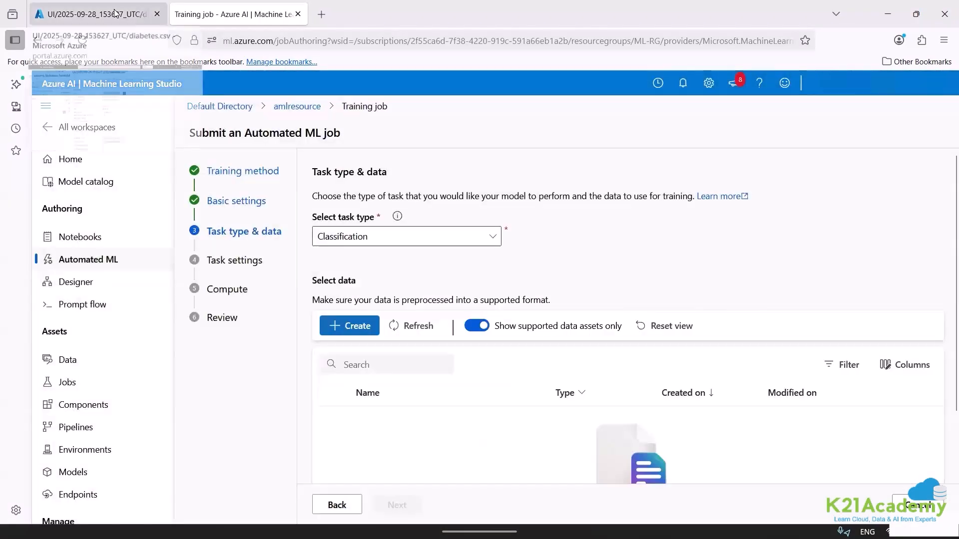
Switch to the Azure portal and delete the diabetes.csv blob in the UI/2025-09-28_153627_UTC folder.
left_click(125, 6)
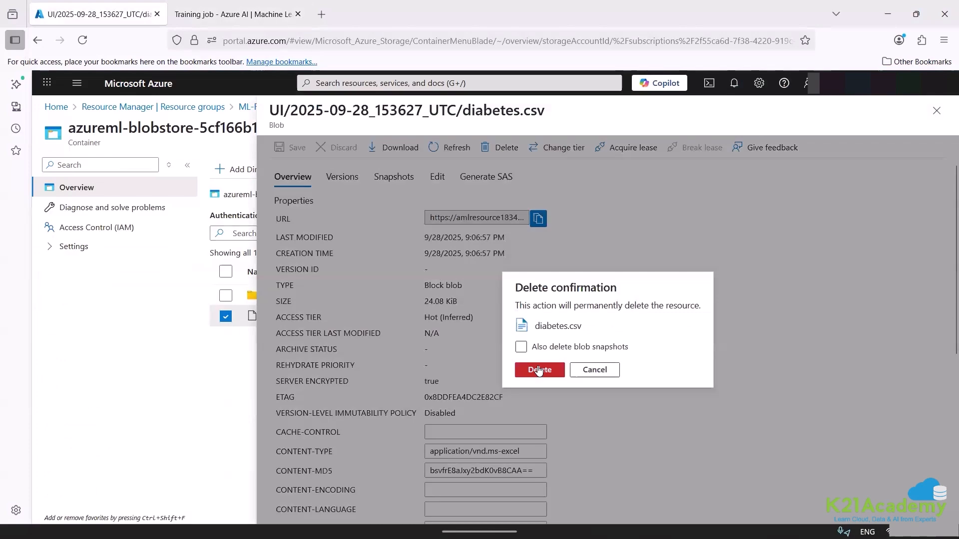
left_click(537, 371)
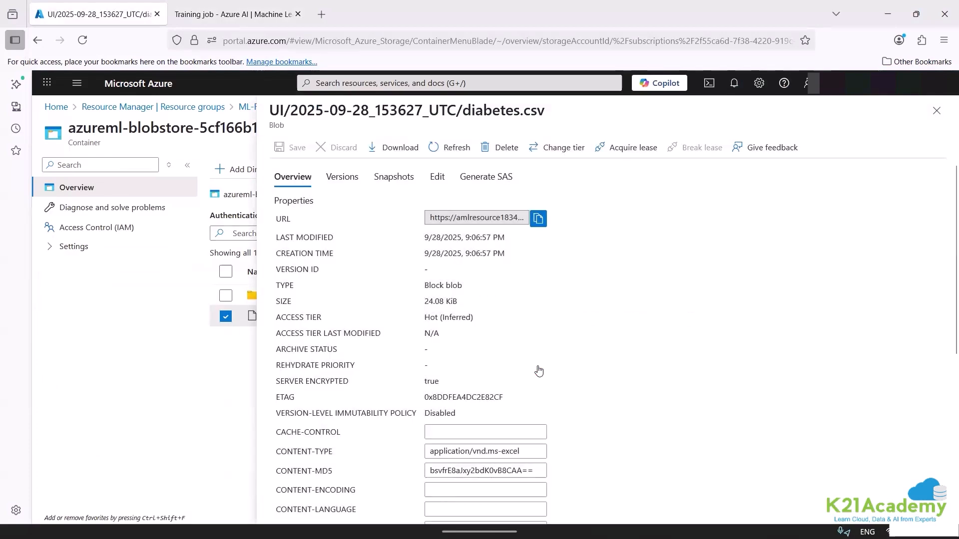
In Machine Learning Studio, start a new Tabular data asset named diabetes-dataset with local files as its source.
left_click(226, 17)
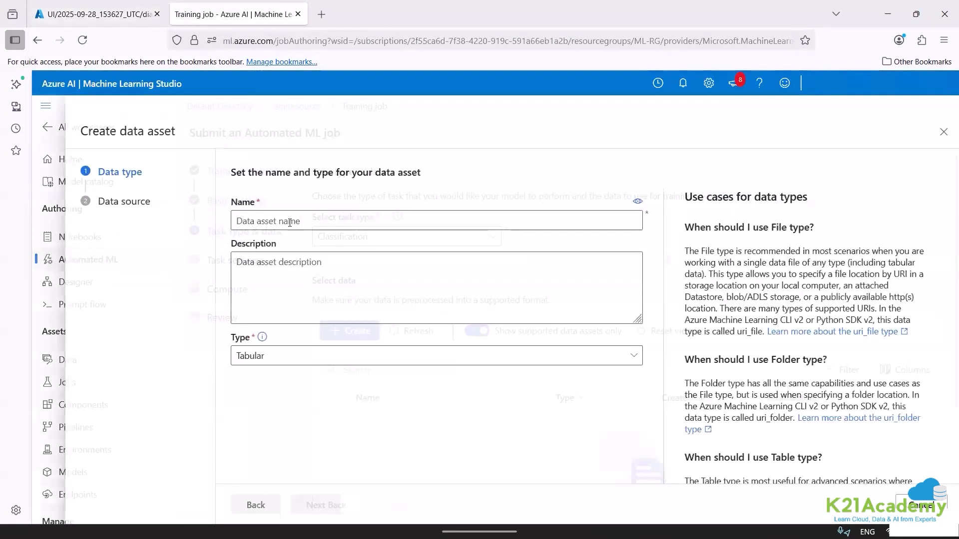
left_click(290, 223)
type("diabet")
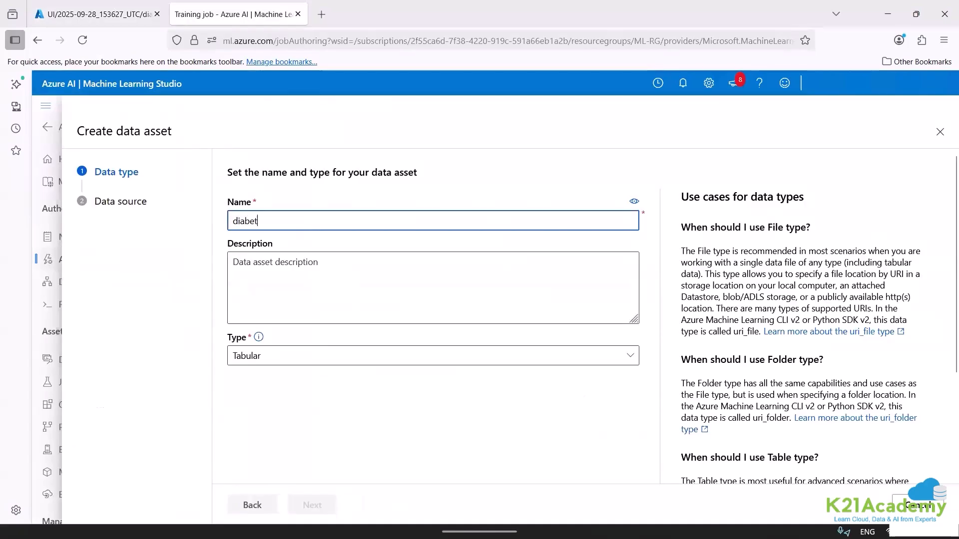
type("es-dataset")
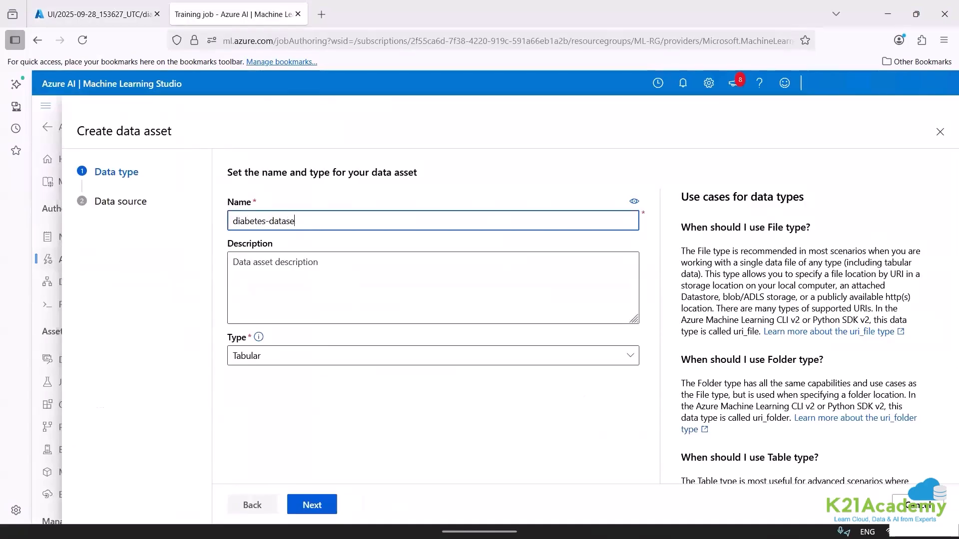
left_click(315, 505)
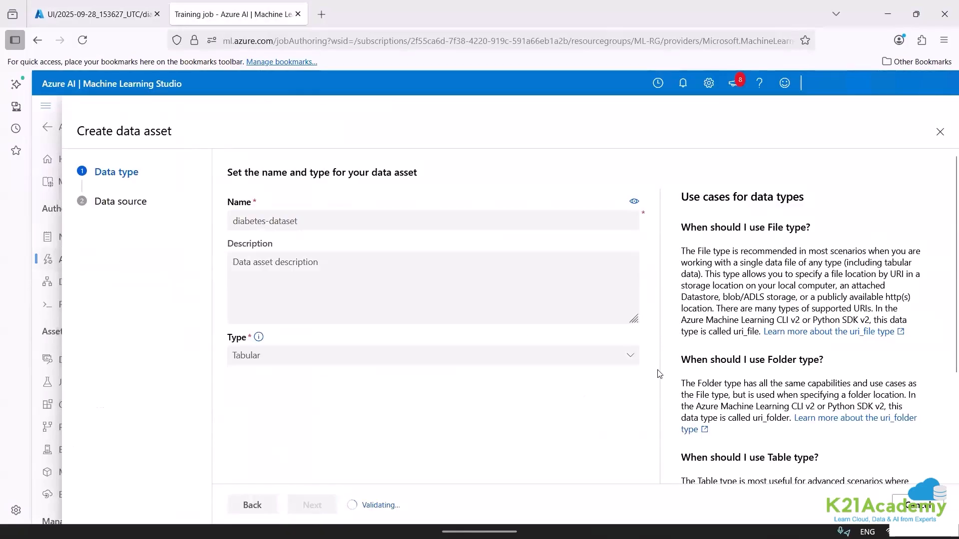
left_click(621, 260)
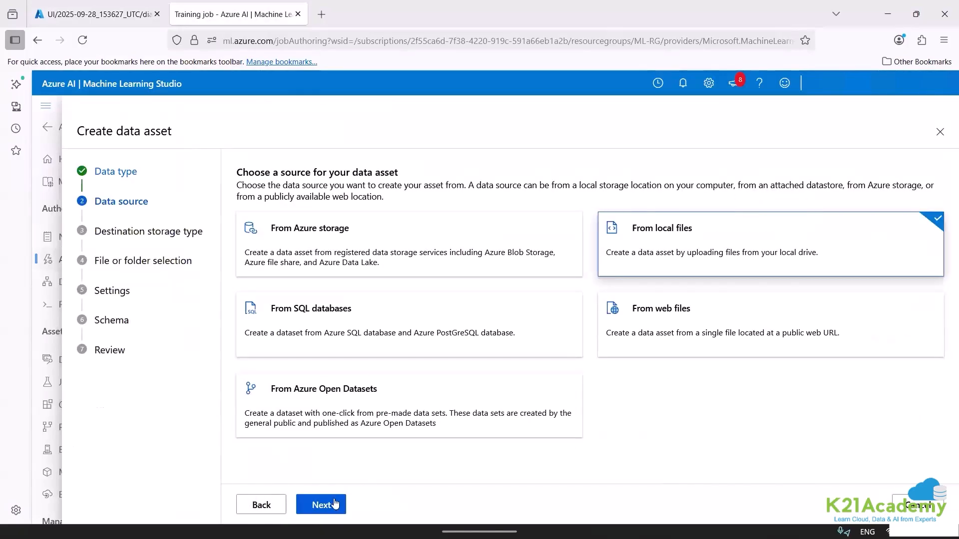
left_click(334, 504)
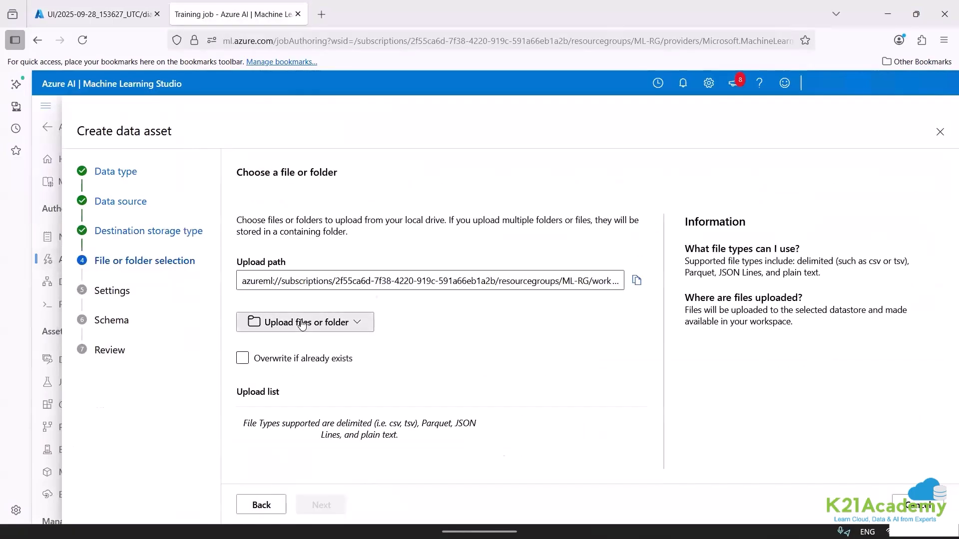
Keep workspaceblobstore as the destination, upload the diabetes file from the diabetes-ml folder and continue to the settings.
left_click(301, 322)
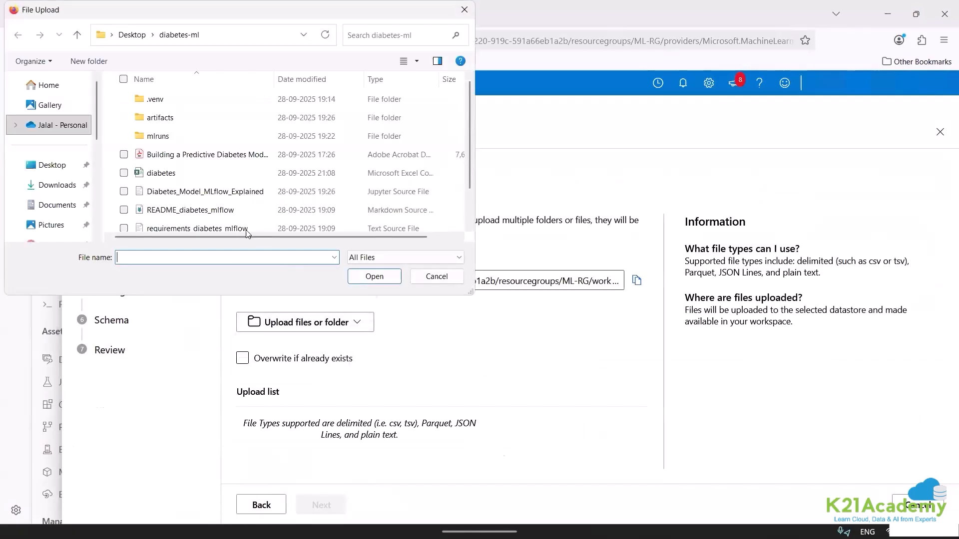
left_click(221, 172)
double_click(222, 172)
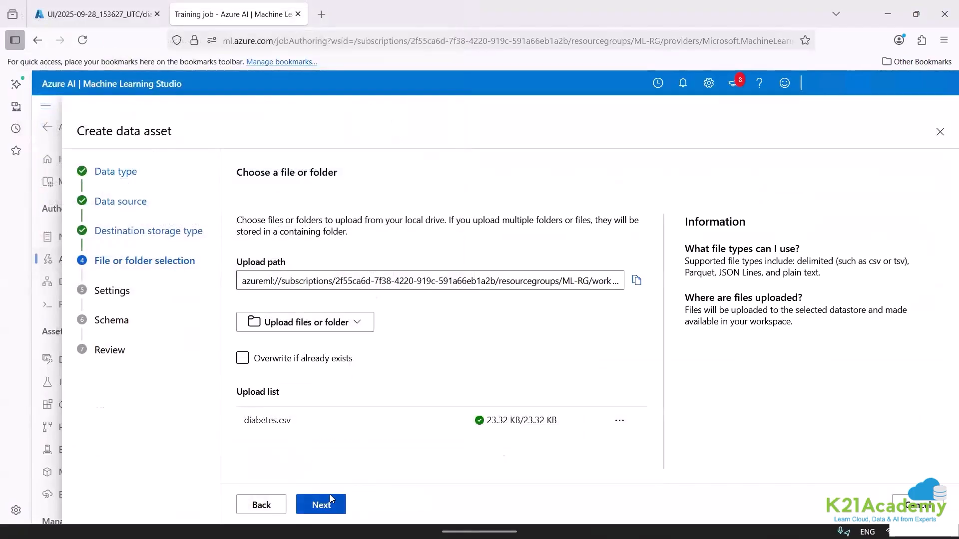
left_click(332, 499)
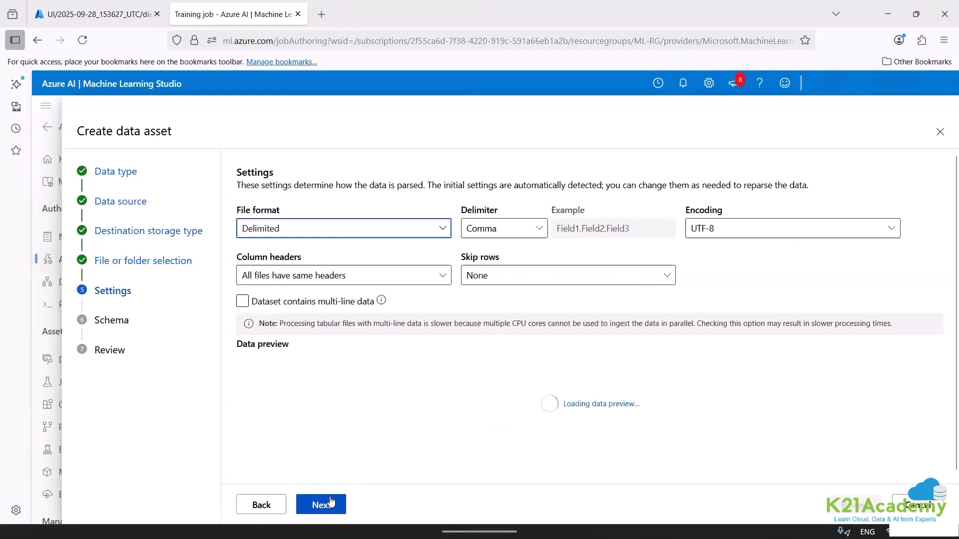
Set Column headers to Only first file has headers, accept the schema unchanged and create the data asset.
left_click(365, 274)
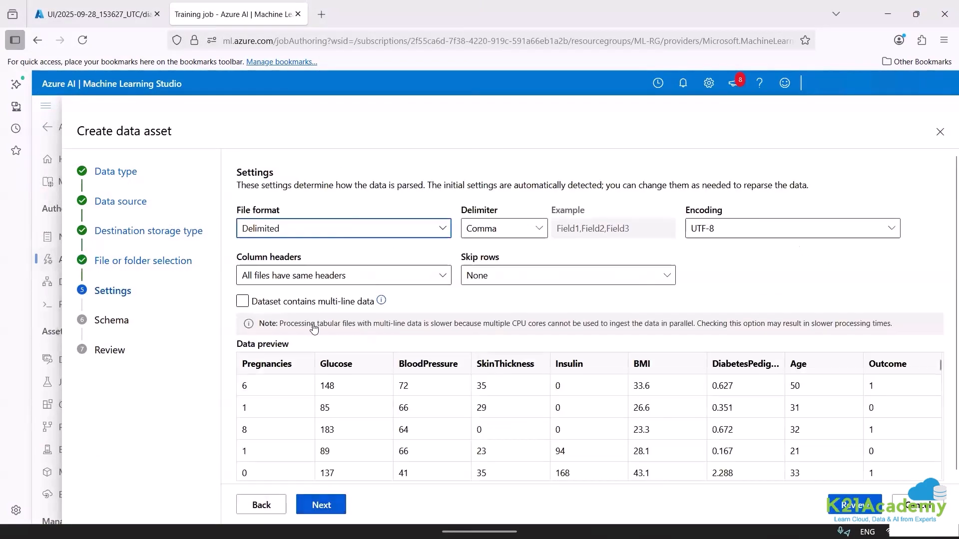
left_click(291, 319)
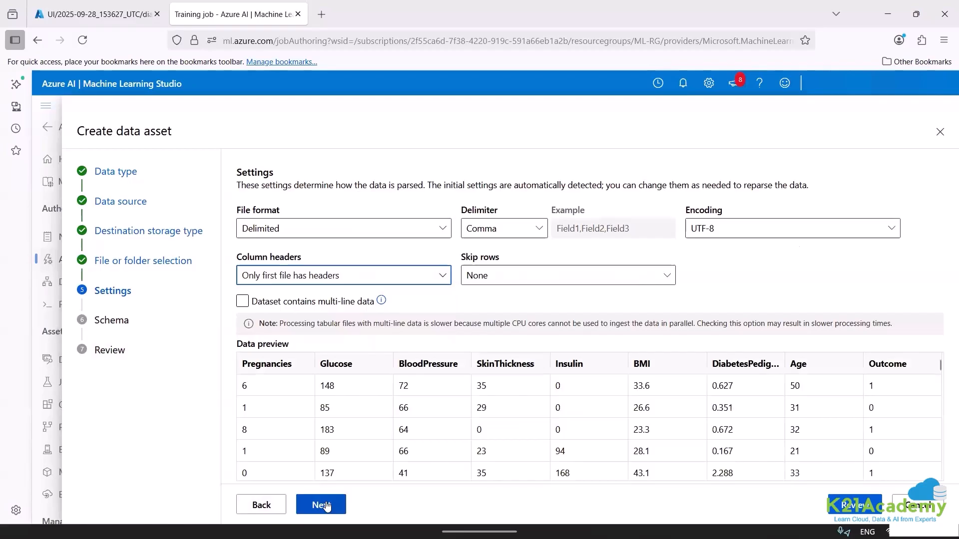
left_click(325, 506)
left_click(325, 506)
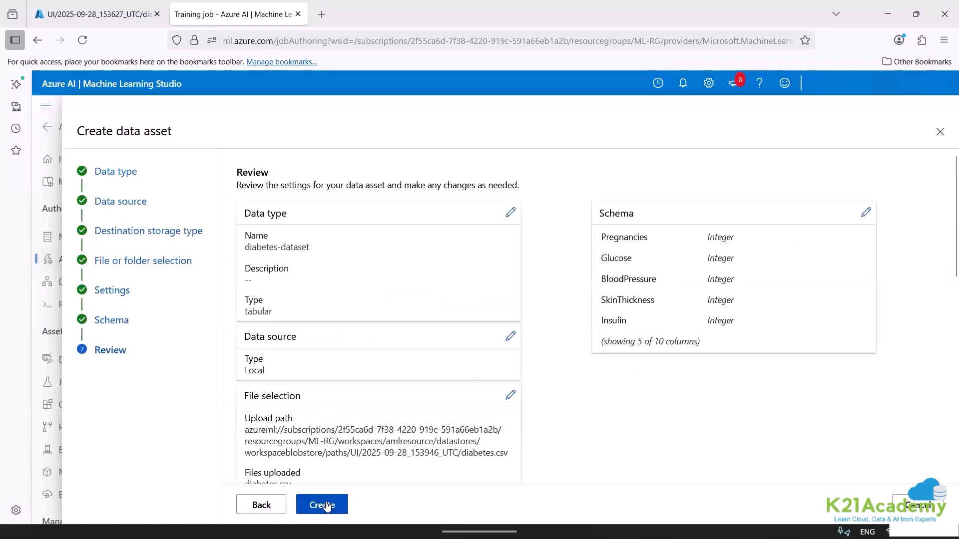
left_click(327, 505)
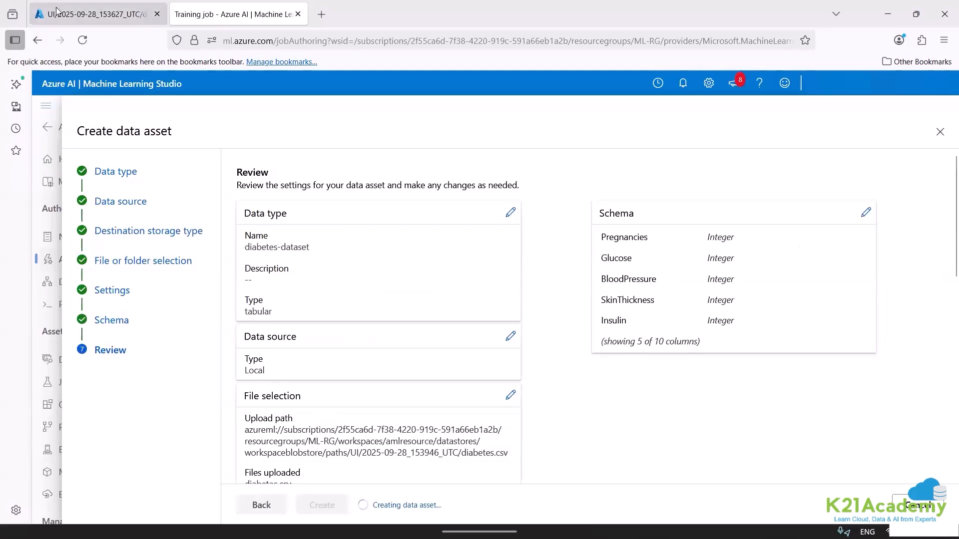
In the Azure portal, refresh the blob container and examine the new 2025-09-28_153946_UTC folder inside UI.
left_click(36, 5)
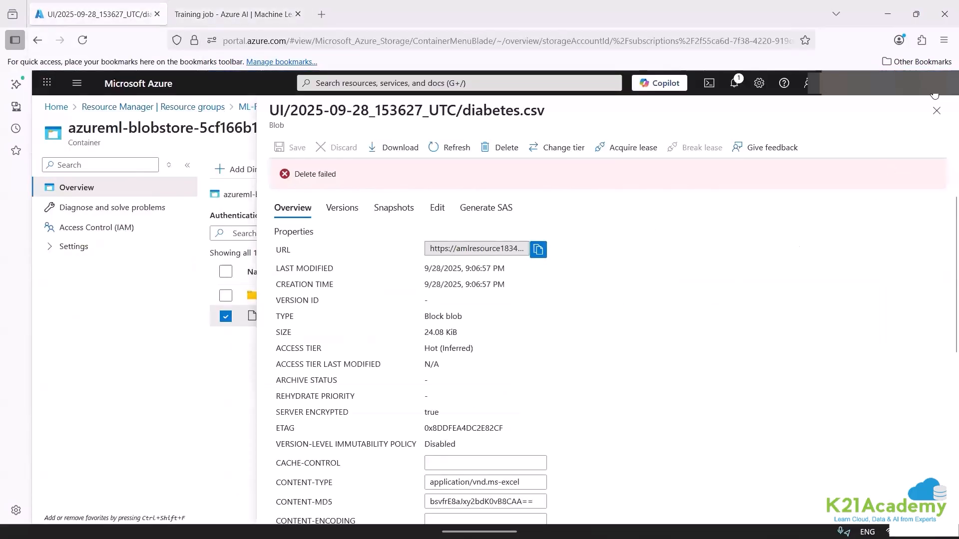
left_click(936, 111)
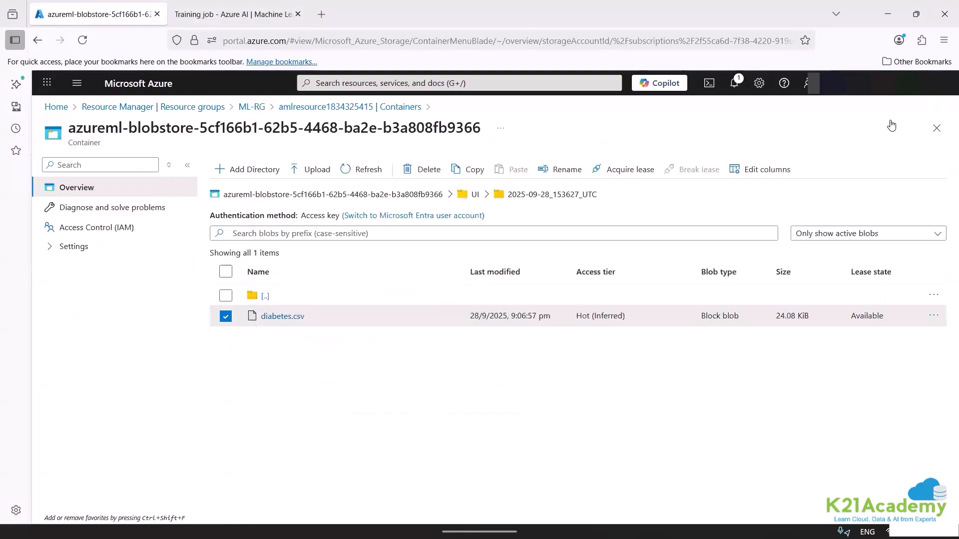
left_click(365, 169)
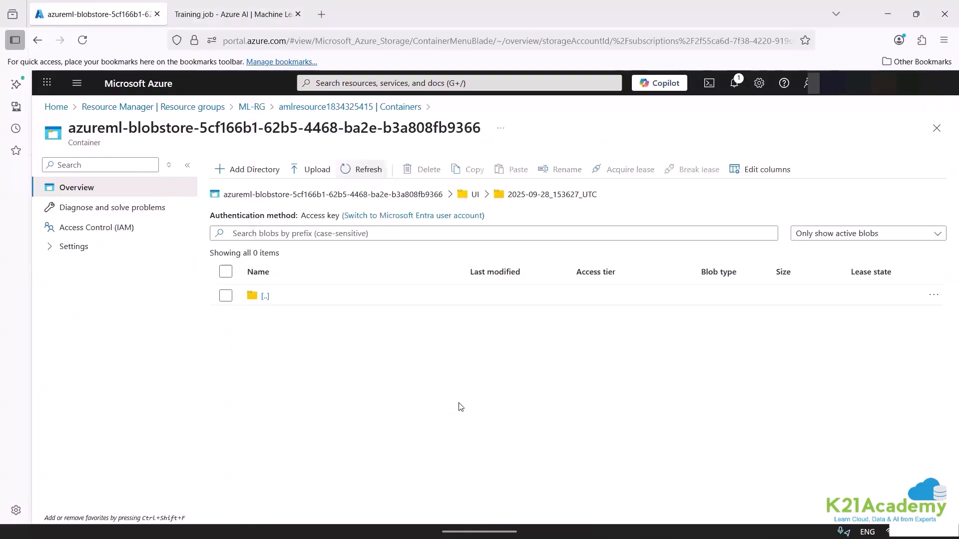
left_click(266, 196)
left_click(263, 316)
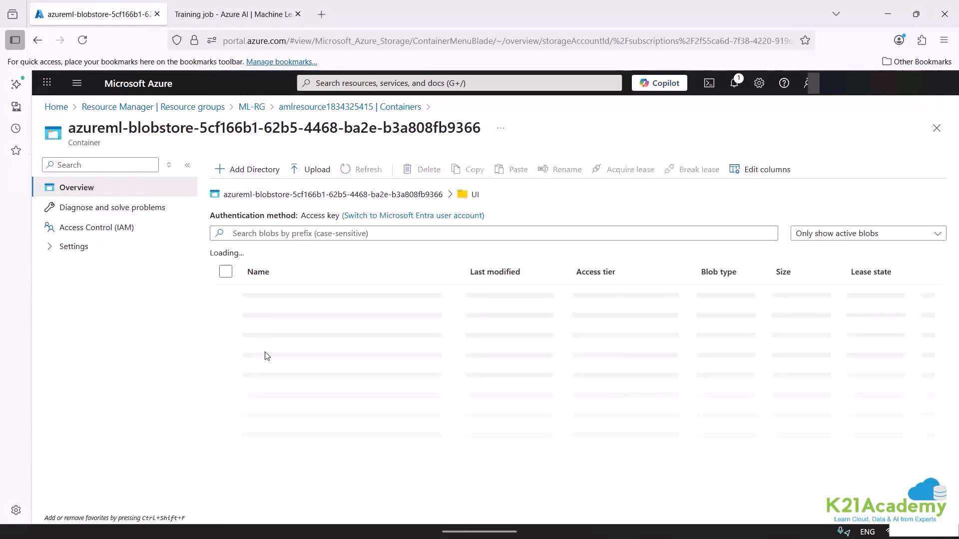
left_click(294, 317)
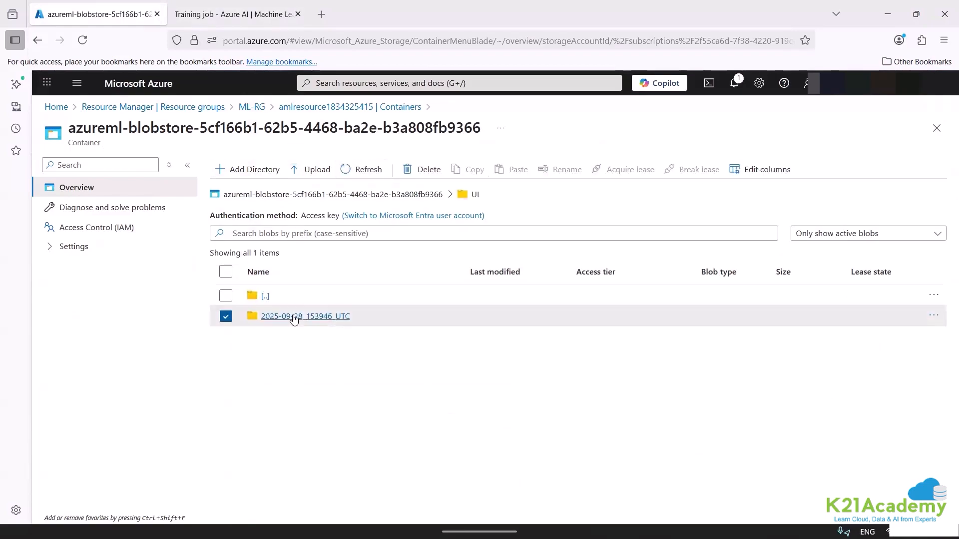
left_click(294, 317)
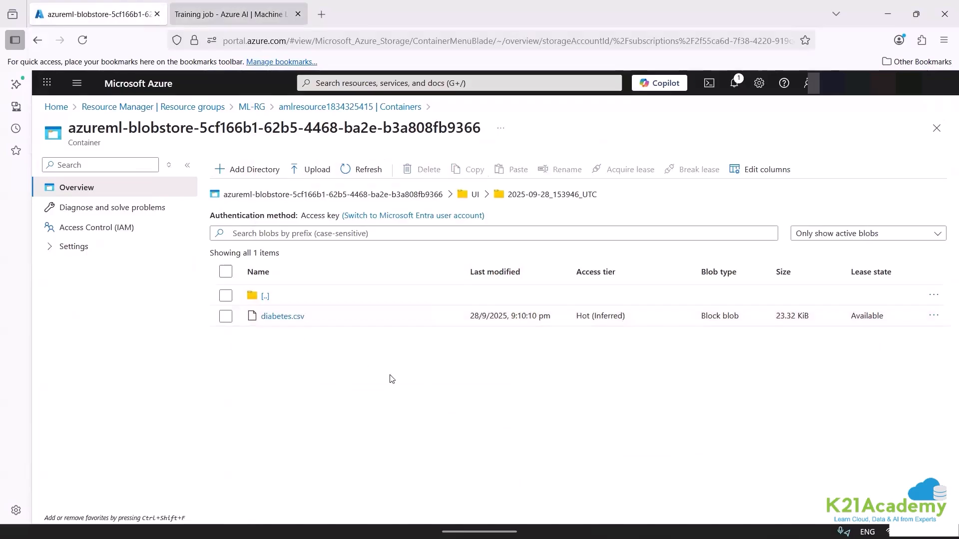
Back in the Automated ML job, select diabetes-dataset as the training data and set the target column to Outcome (Integer).
key("ctrl+Tab")
left_click(333, 443)
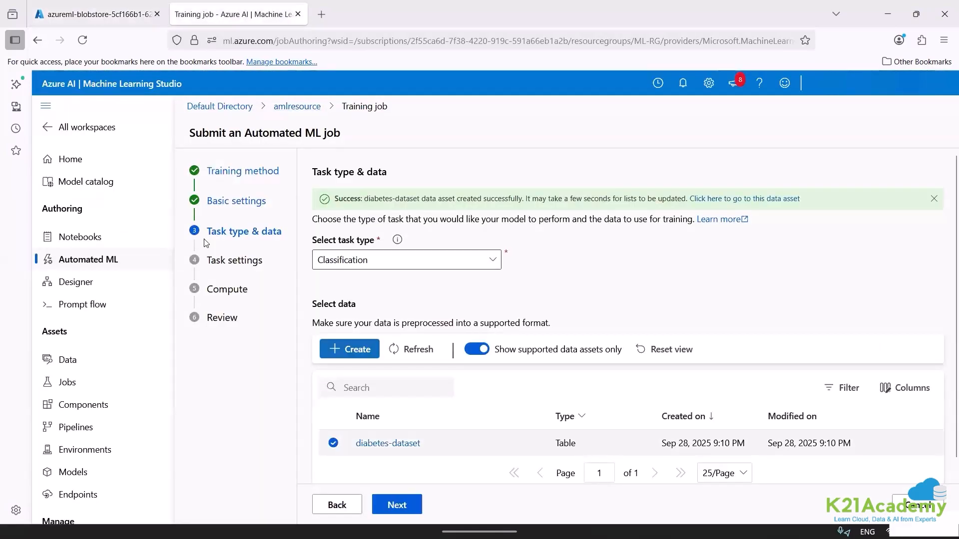
left_click(397, 505)
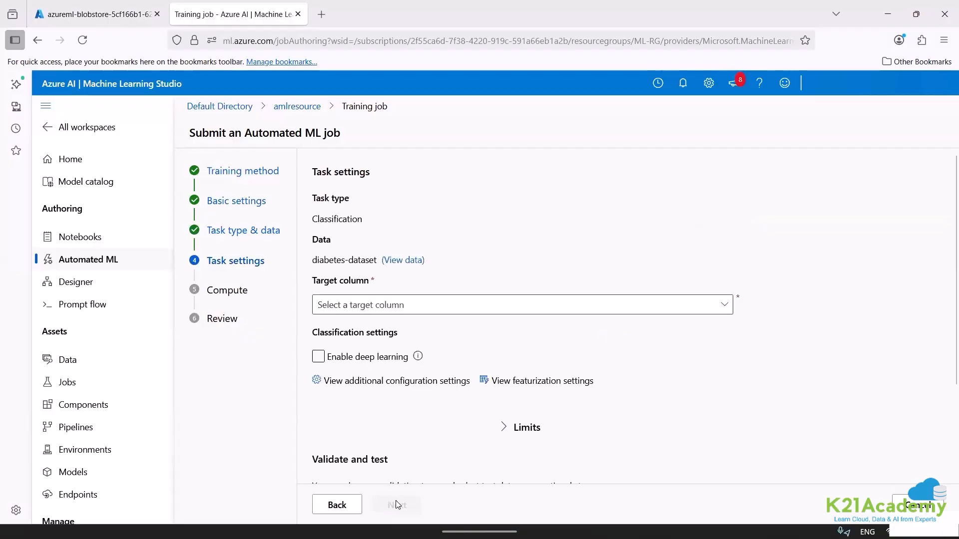
left_click(395, 310)
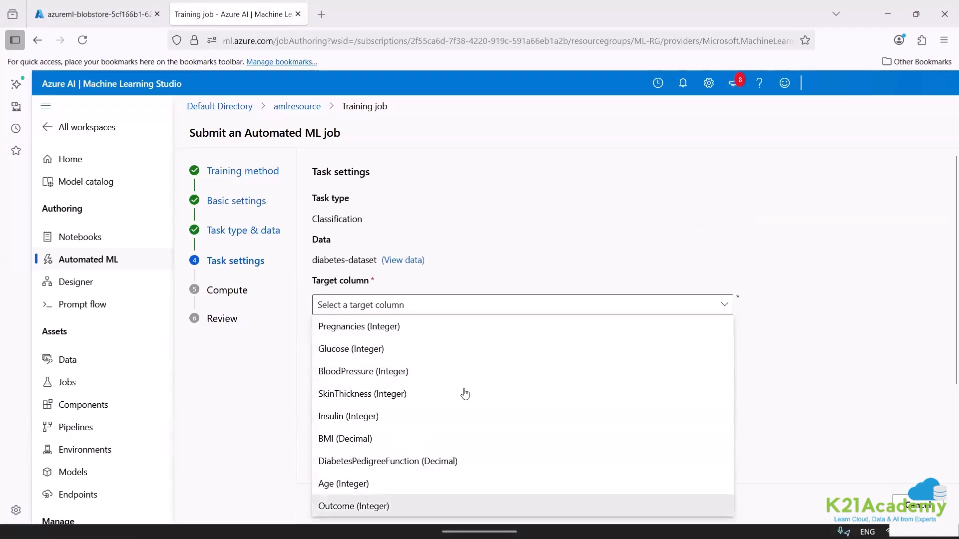
left_click(398, 506)
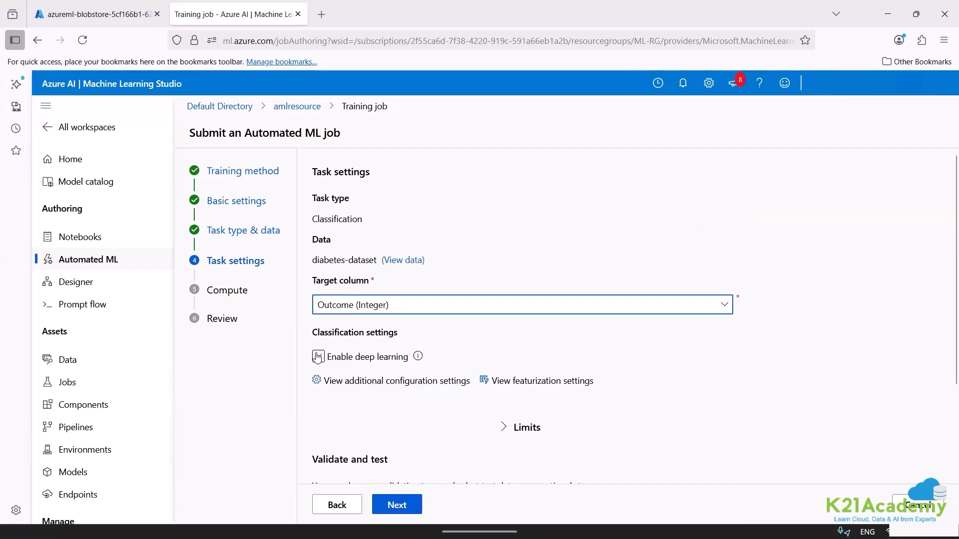
Set the primary metric to Accuracy in the job's additional configuration settings.
left_click(406, 382)
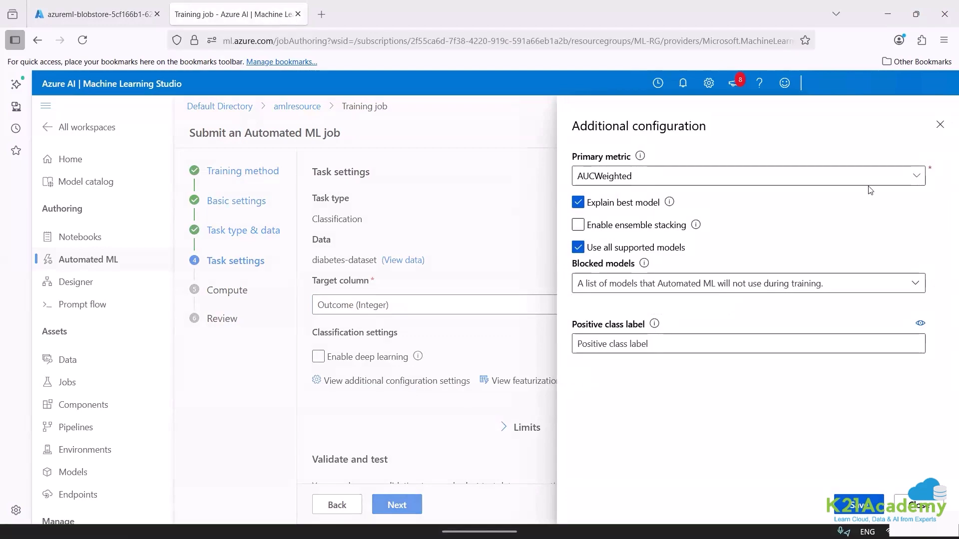
left_click(619, 176)
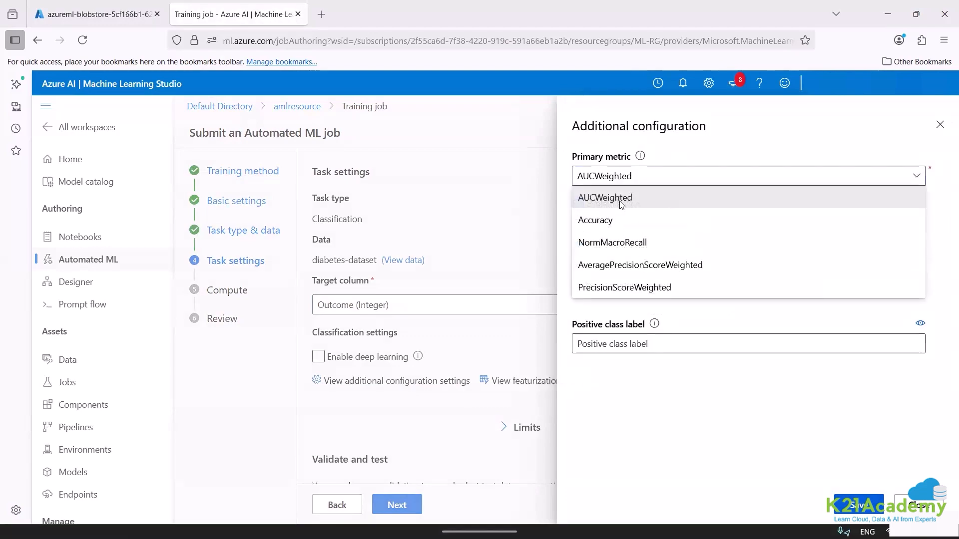
left_click(602, 220)
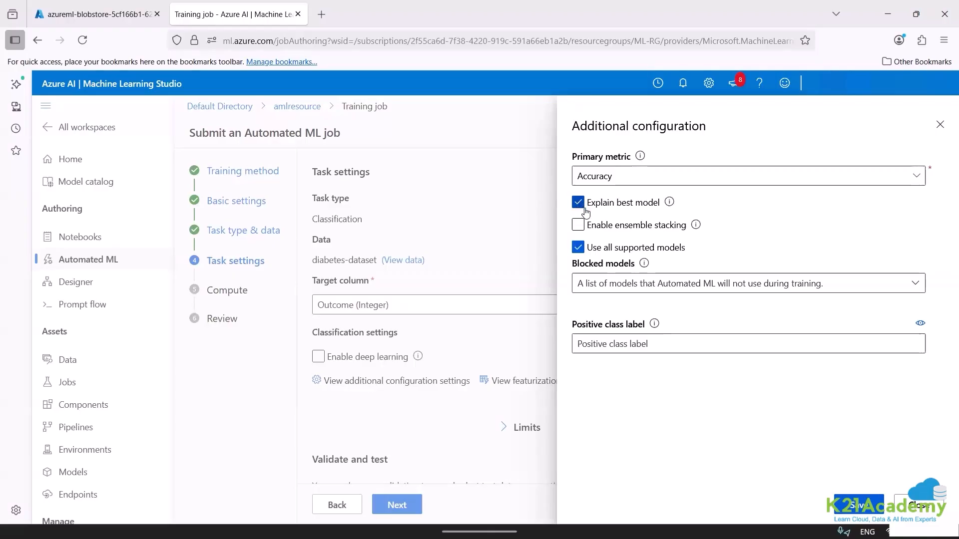
Turn off Use all supported models, allow only LogisticRegression and DecisionTree, and save the additional configuration.
left_click(578, 247)
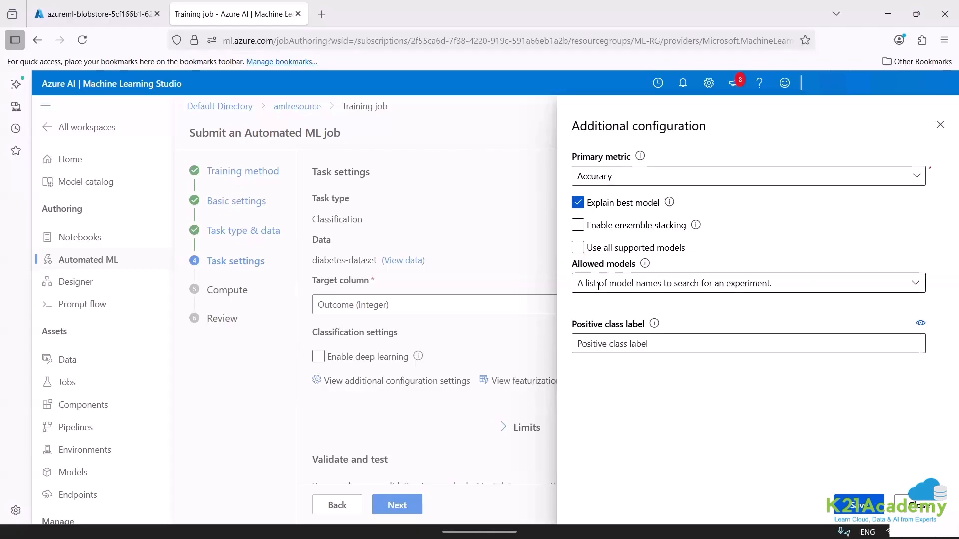
left_click(915, 284)
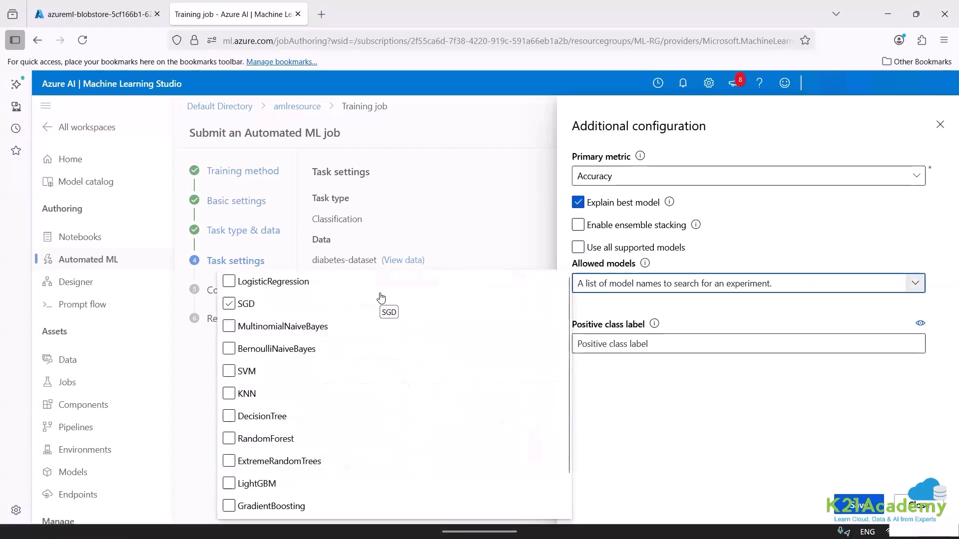
left_click(233, 283)
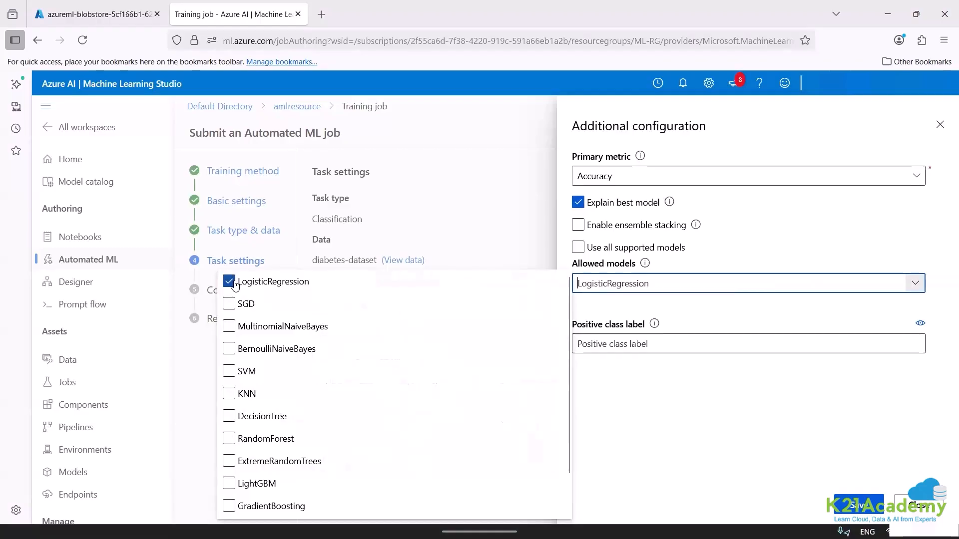
left_click(231, 417)
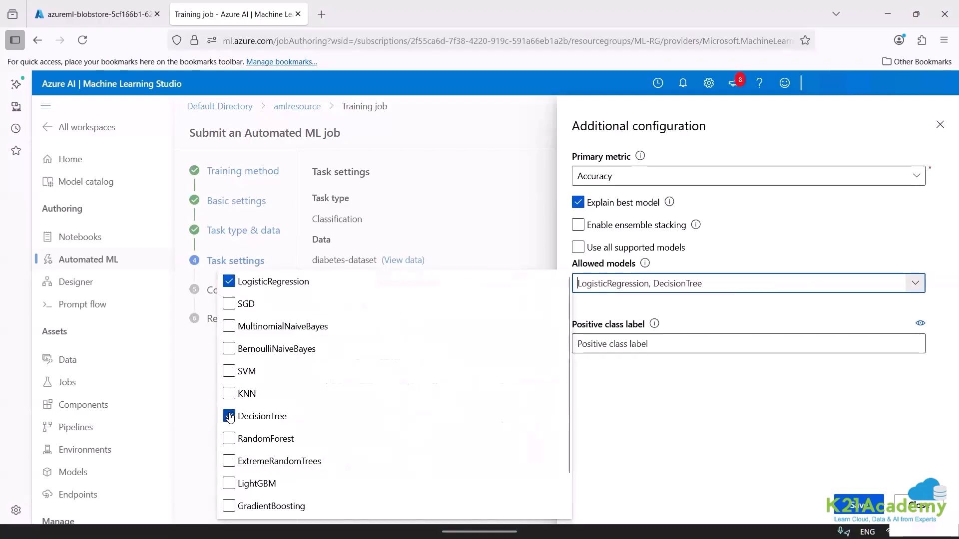
left_click(655, 412)
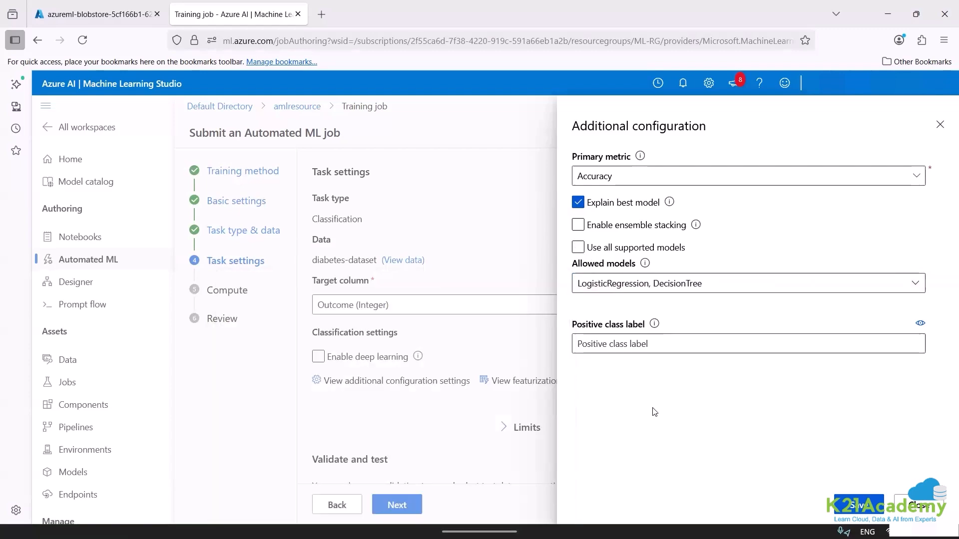
left_click(854, 506)
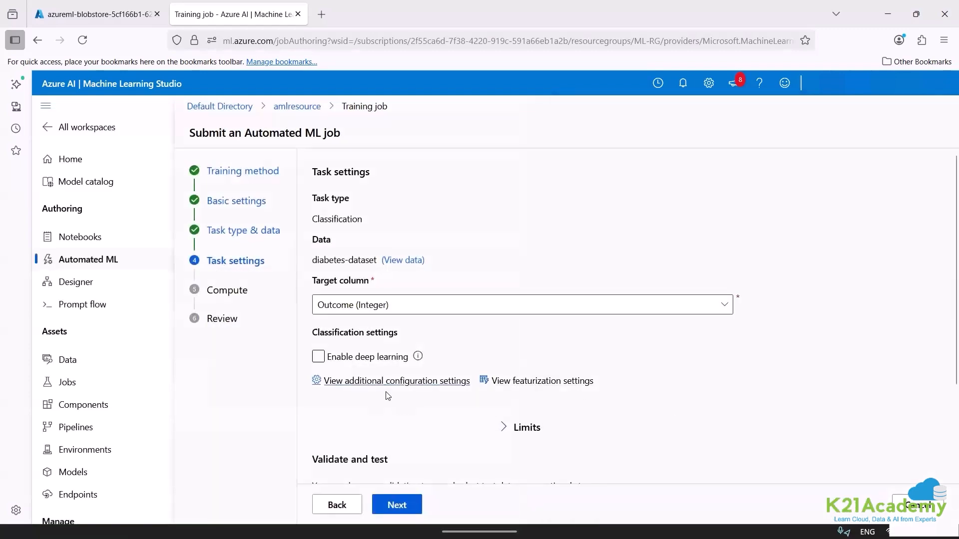
left_click(409, 382)
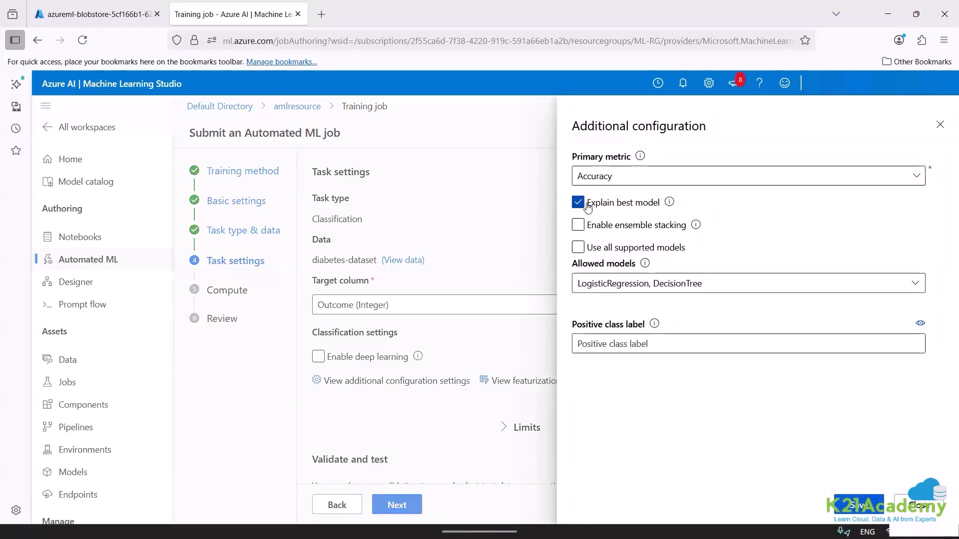
left_click(852, 502)
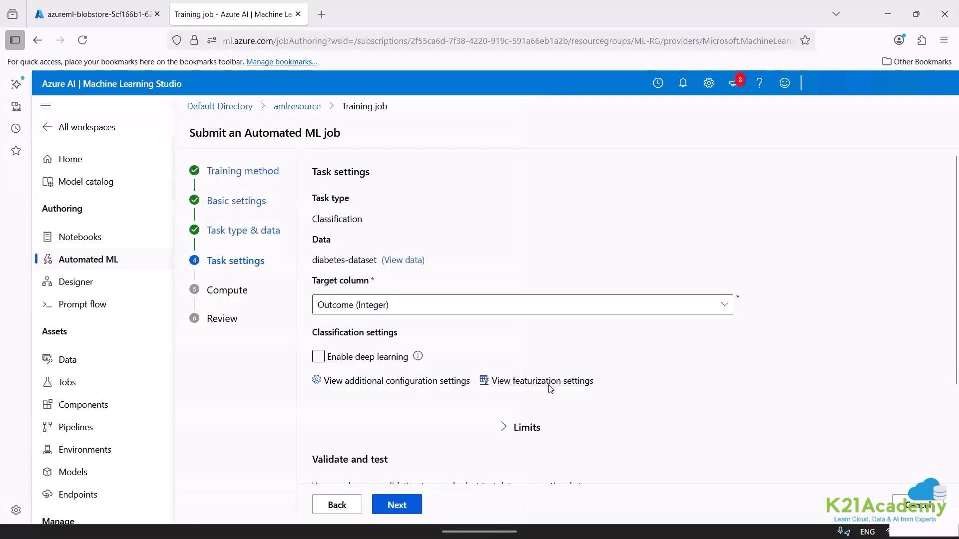
left_click(550, 386)
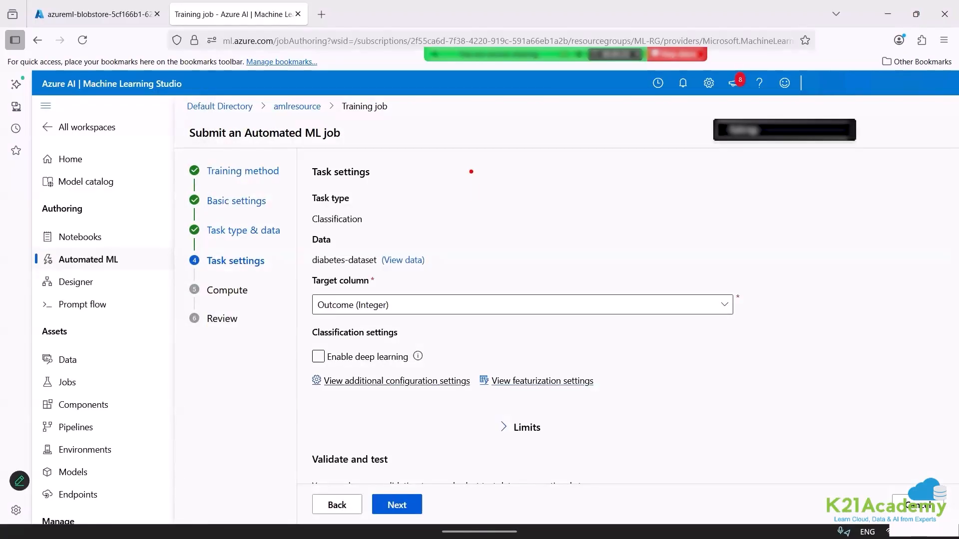
left_click(474, 188)
type("model")
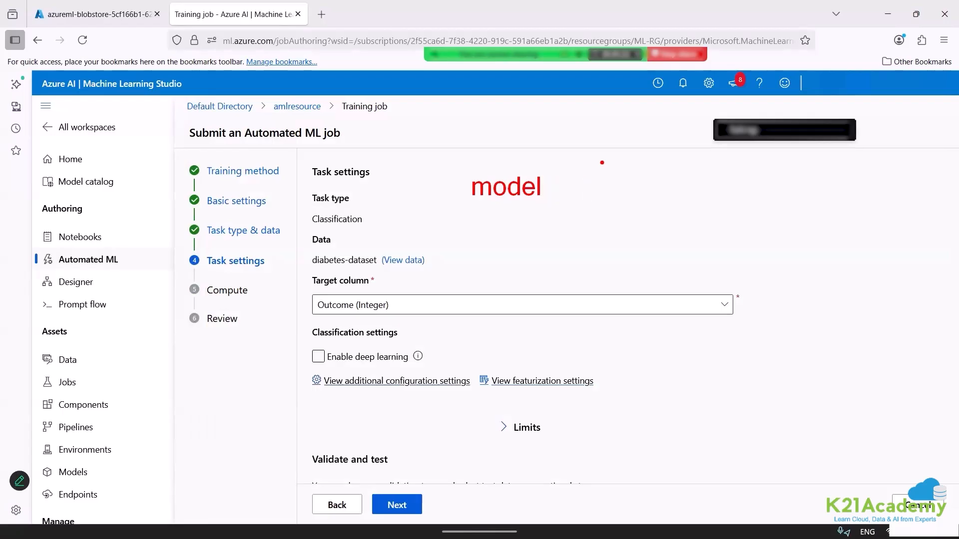
key("BackSpace")
key("BackSpace")
key("BackSpace")
key("BackSpace")
key("BackSpace")
type("1")
left_click(465, 248)
type("model2")
key("Return")
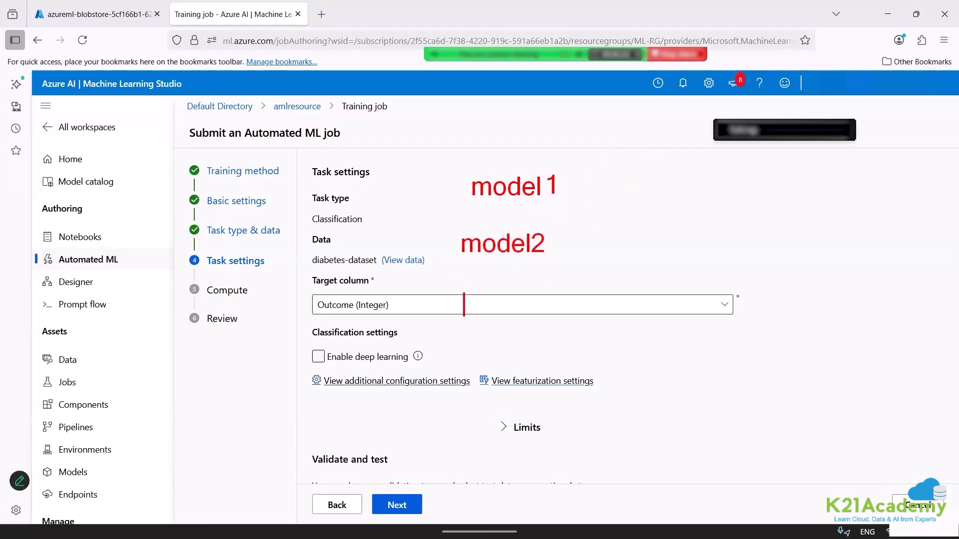
key("Return")
key("Return")
type("model3")
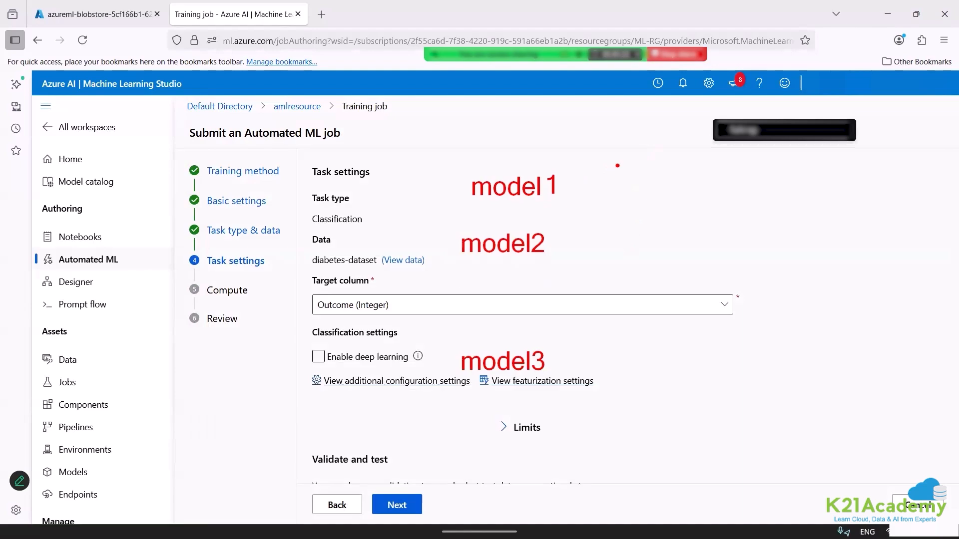
left_click(621, 167)
type("acc")
key("Return")
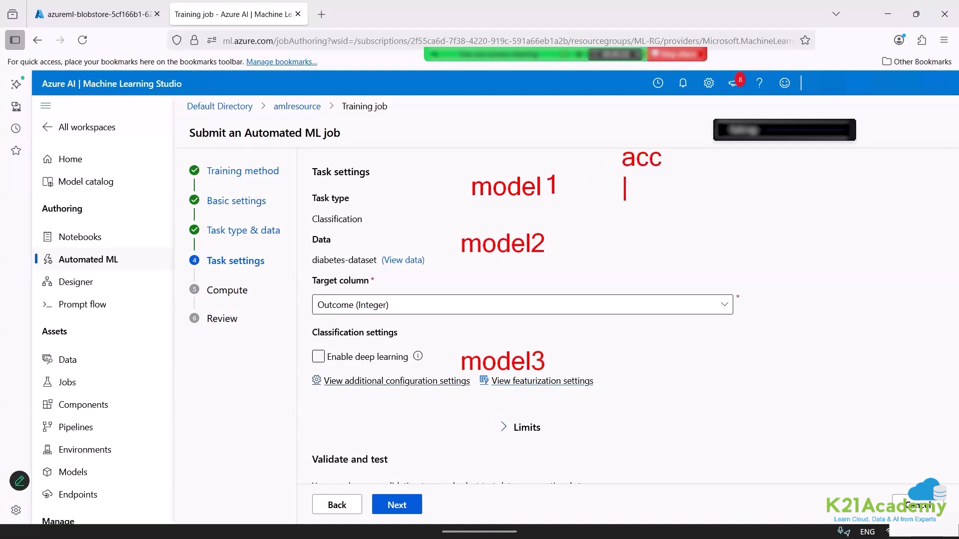
type("0.9")
key("Return")
key("Return")
type("0.8")
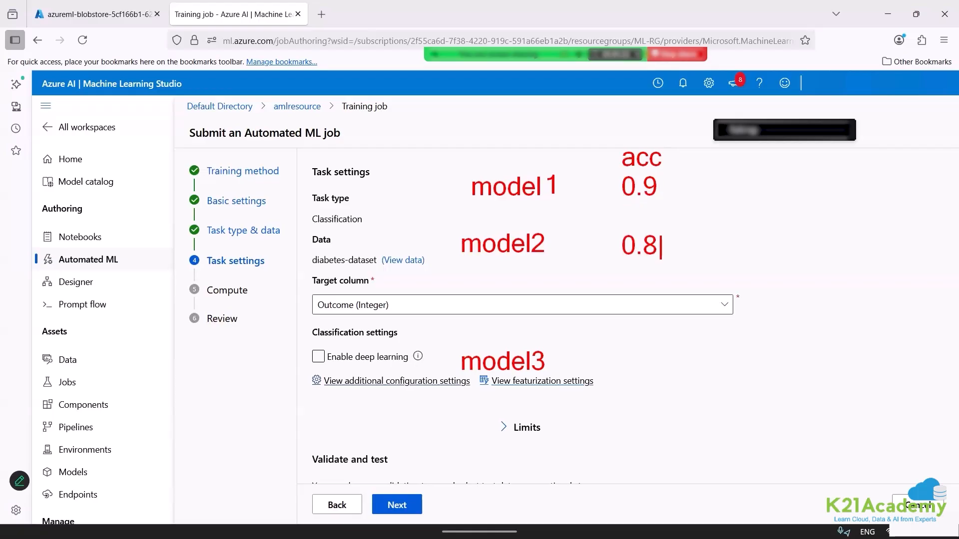
key("Return")
key("Return")
key("Return")
key("Return")
type("0.95")
key("Escape")
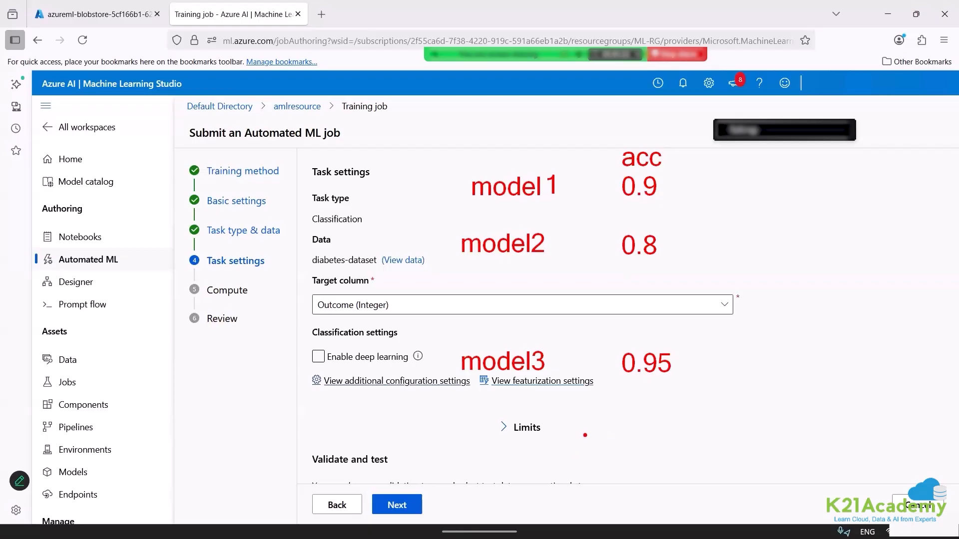
type("t3")
key("Return")
type("1")
key("Return")
type("2")
left_click_drag(559, 388, 634, 467)
key("ctrl+z")
left_click_drag(565, 385, 614, 497)
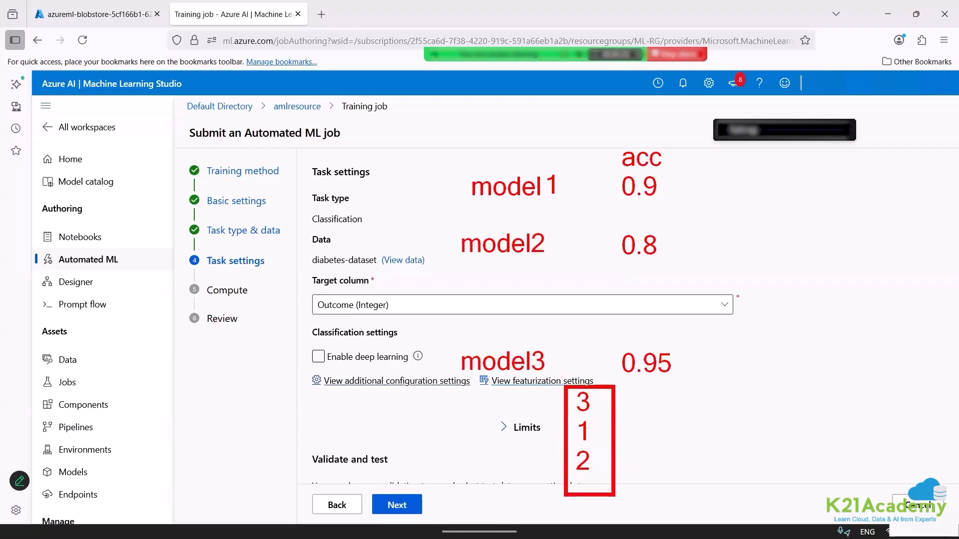
left_click(409, 406)
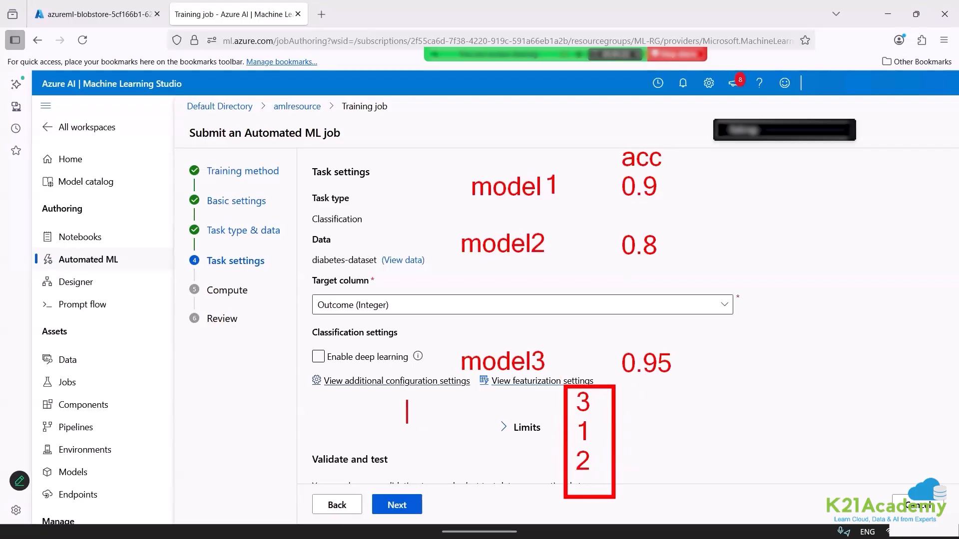
type("accuracy")
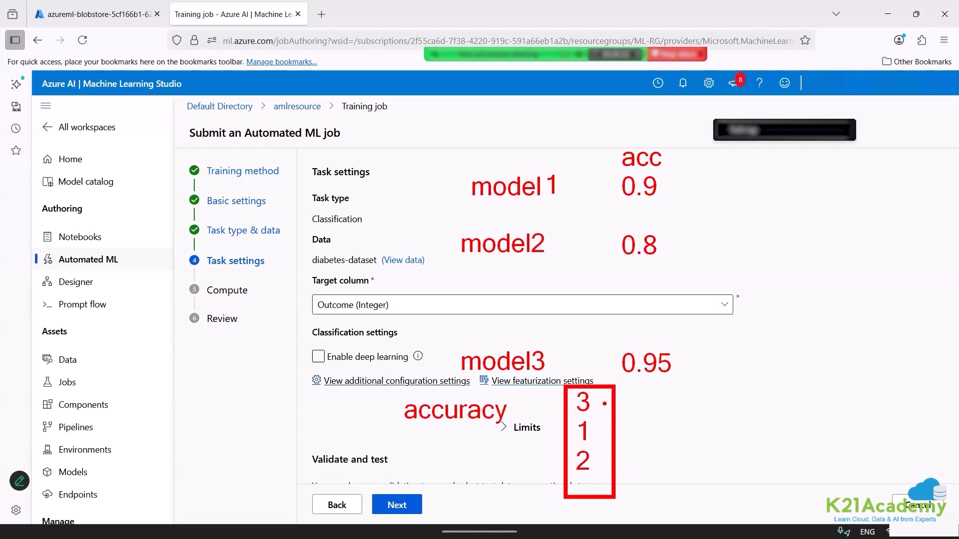
left_click_drag(600, 400, 668, 403)
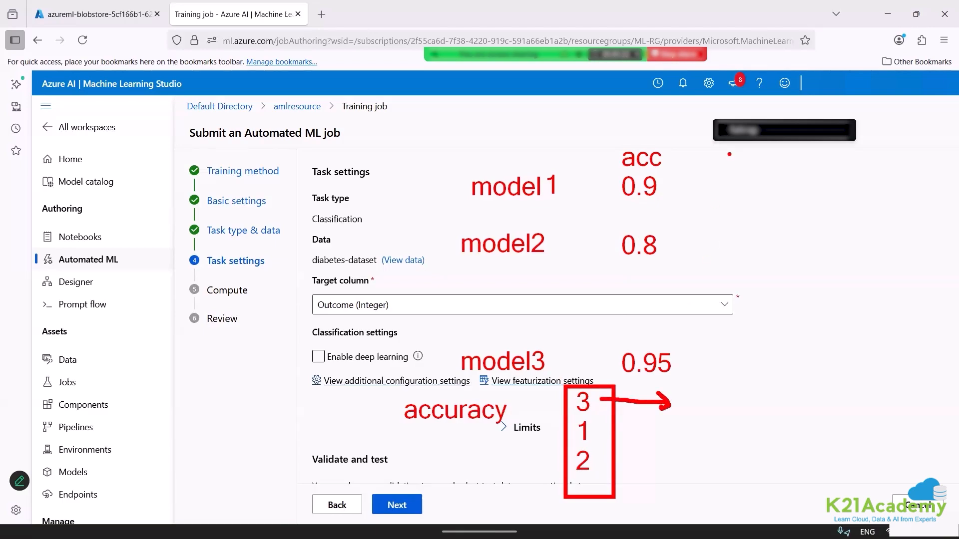
key("t")
type("other metr")
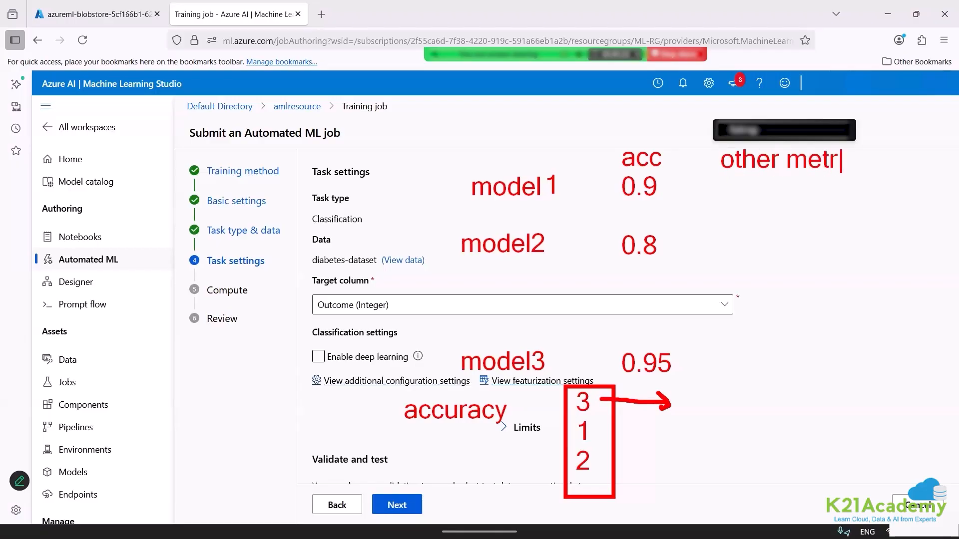
type("ics")
key("Escape")
left_click_drag(609, 139, 680, 175)
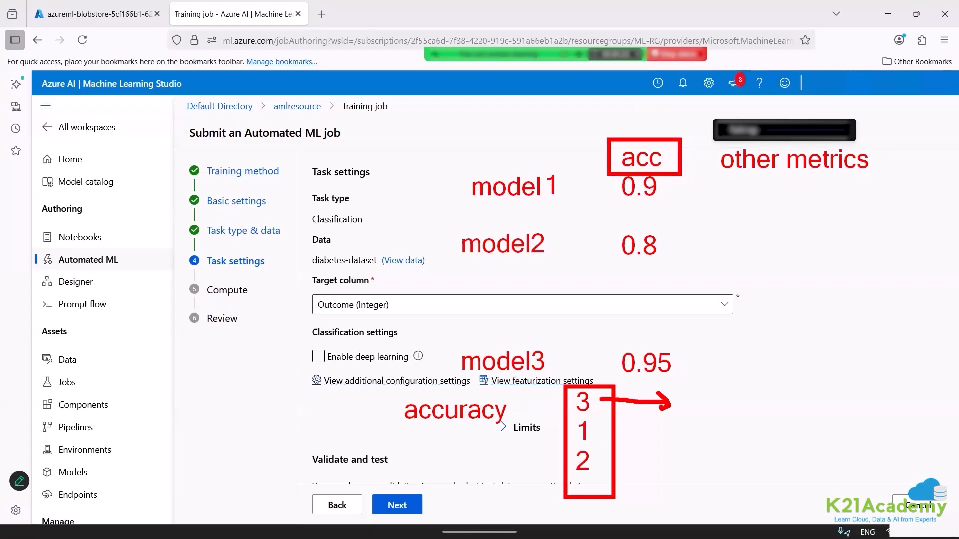
mouse_move(598, 464)
left_mouse_down()
mouse_move(666, 470)
mouse_move(660, 479)
left_mouse_up()
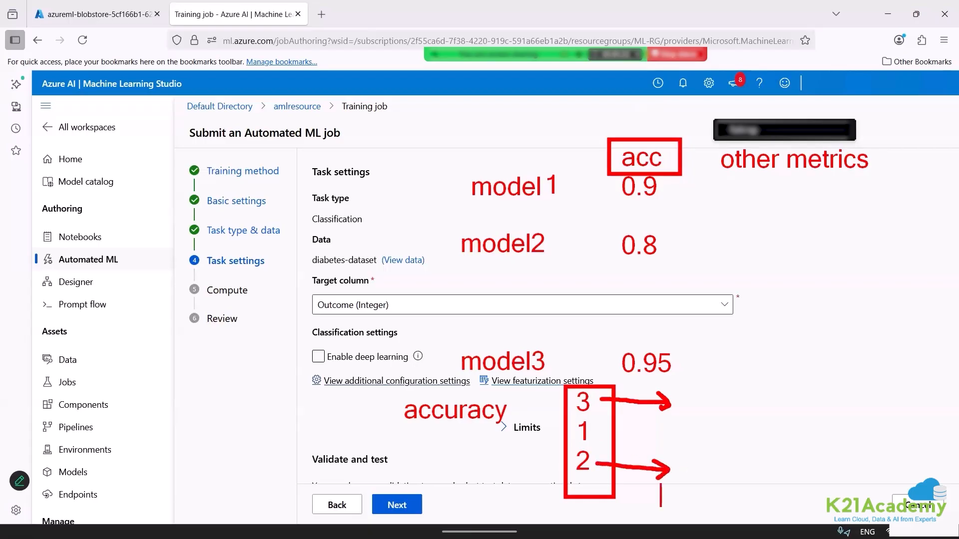
left_click_drag(687, 465, 711, 459)
left_click(699, 477)
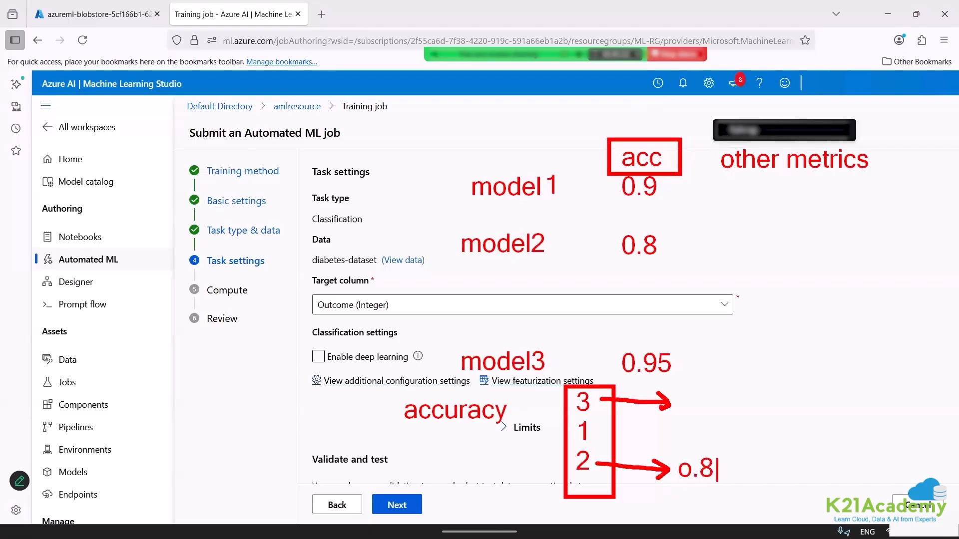
left_click(786, 328)
type("precisio")
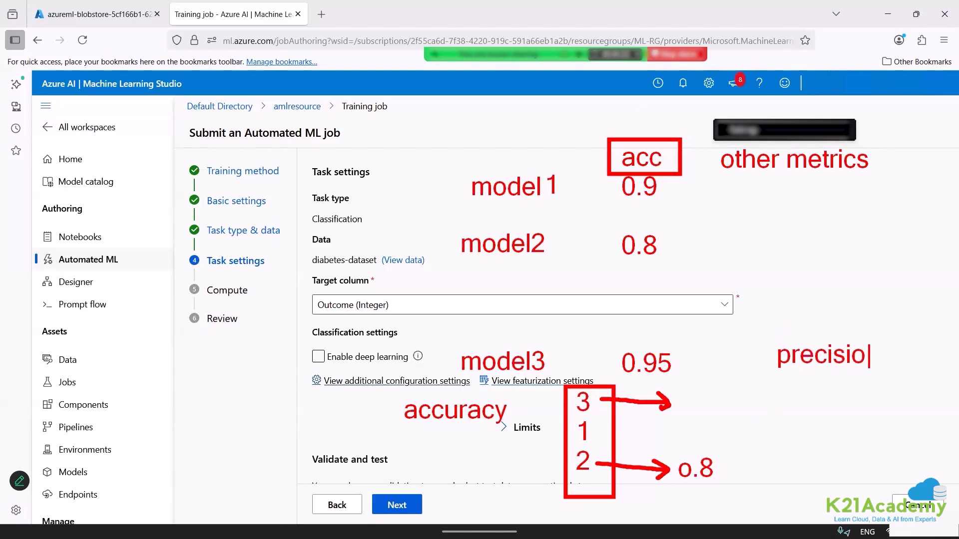
type("n")
key("Return")
key("Return")
key("Return")
key("Return")
type("0.96")
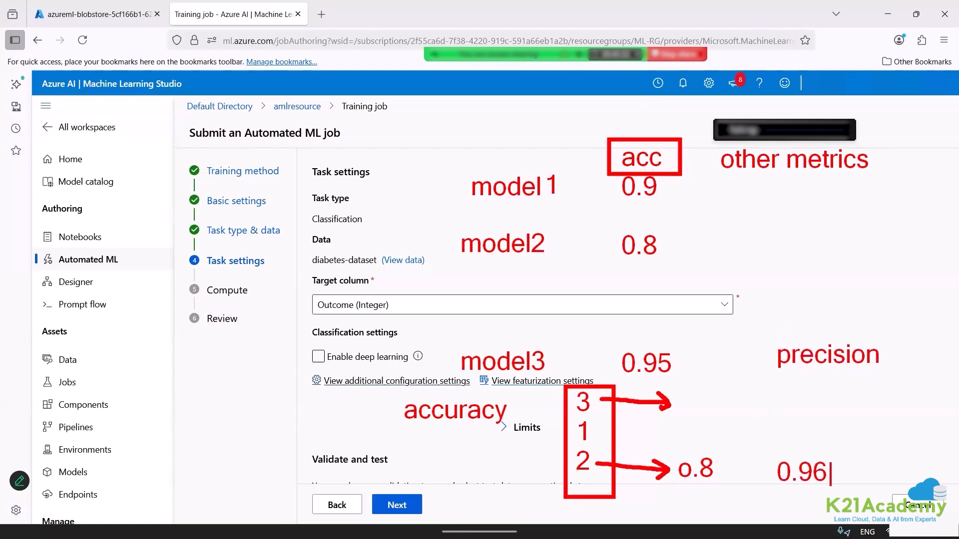
key("Escape")
mouse_move(839, 472)
left_mouse_down()
mouse_move(923, 483)
mouse_move(918, 476)
left_mouse_up()
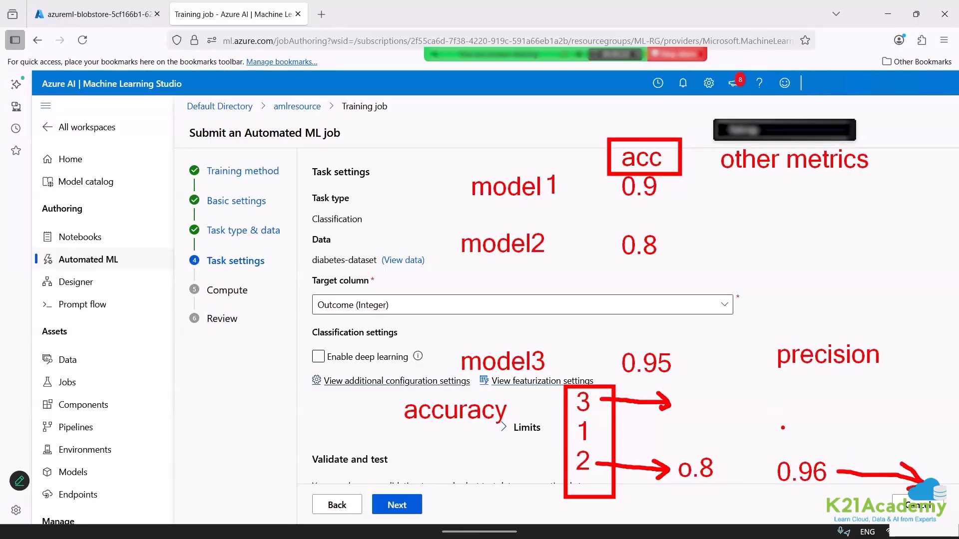
left_click_drag(765, 497, 827, 490)
key("Escape")
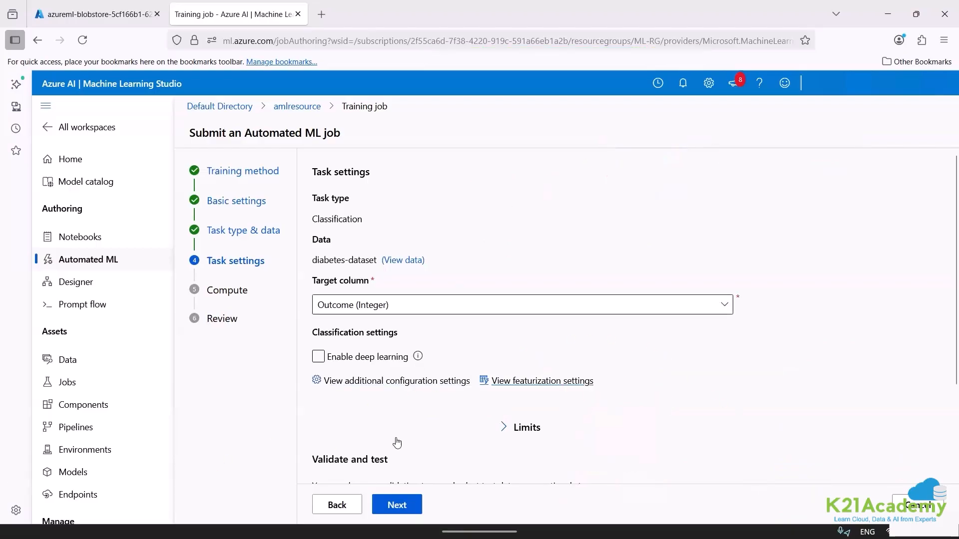
Recheck the job's additional configuration, save it unchanged, and open the featurization settings.
left_click(339, 506)
left_click(393, 505)
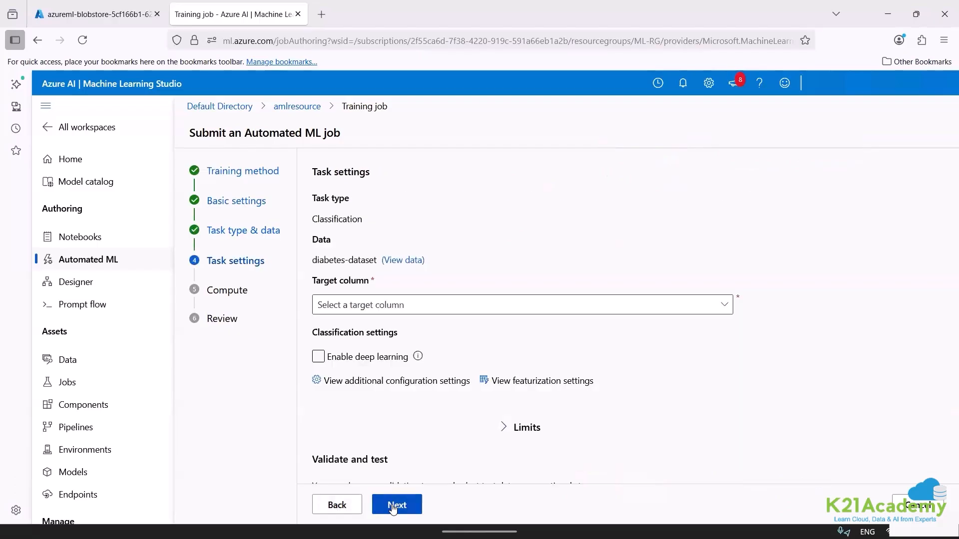
left_click(385, 382)
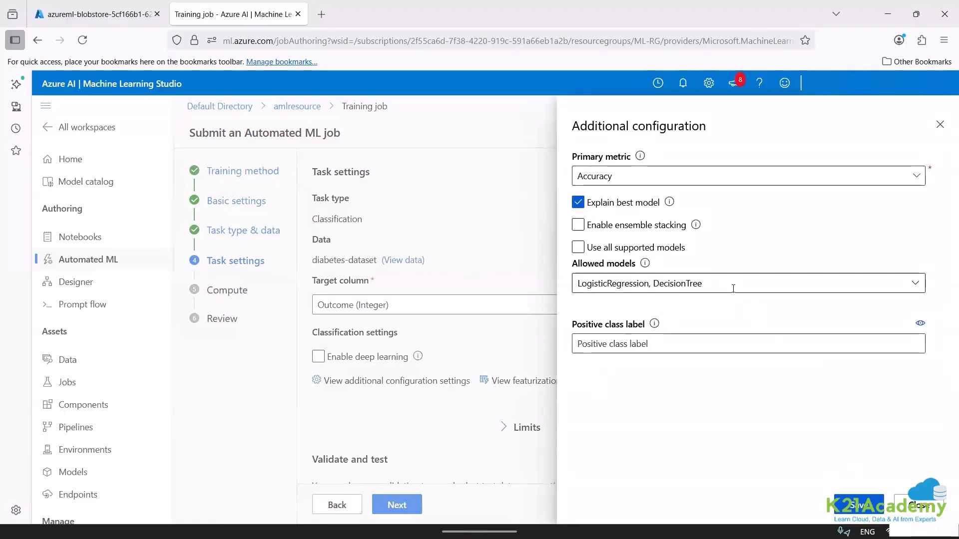
left_click(861, 507)
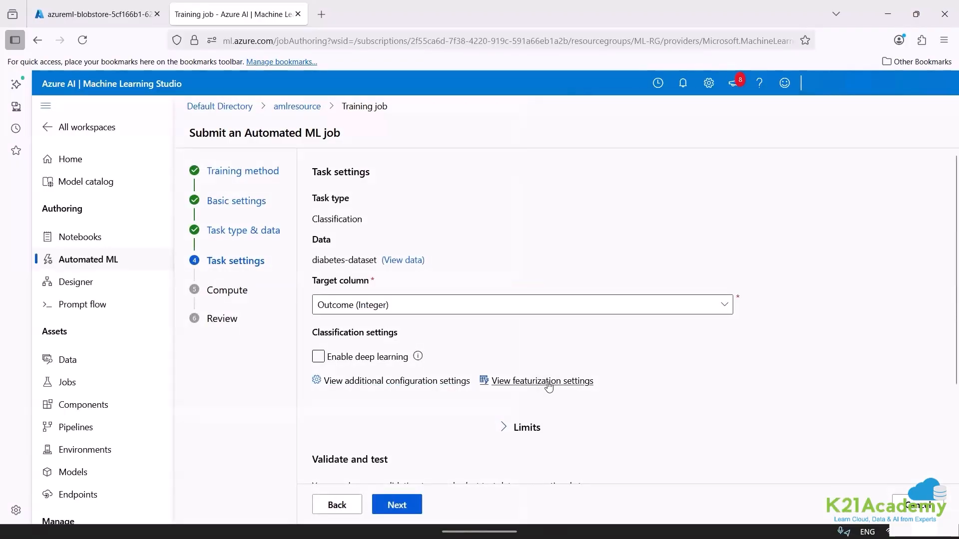
left_click(549, 382)
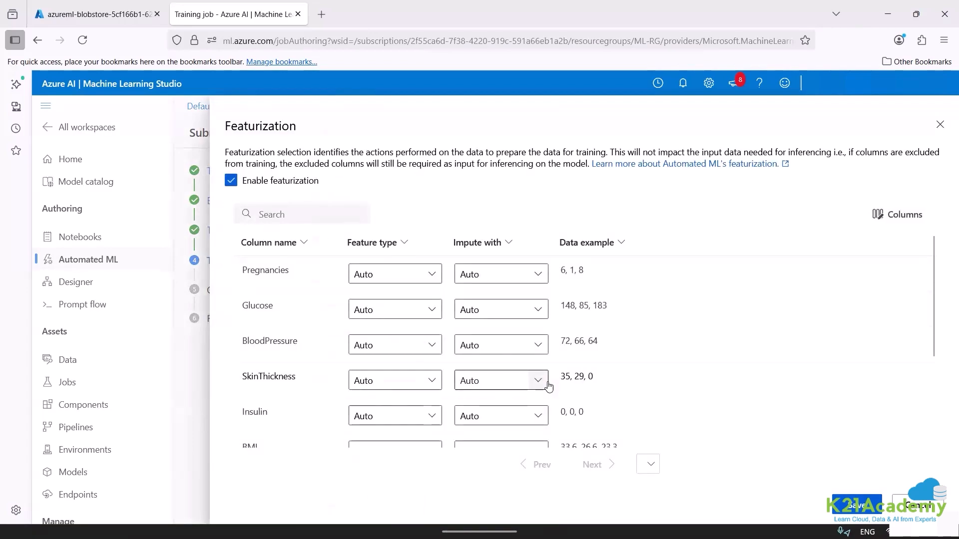
Annotate the featurization settings on screen with the note "missing value can be imputed".
key("ctrl+2")
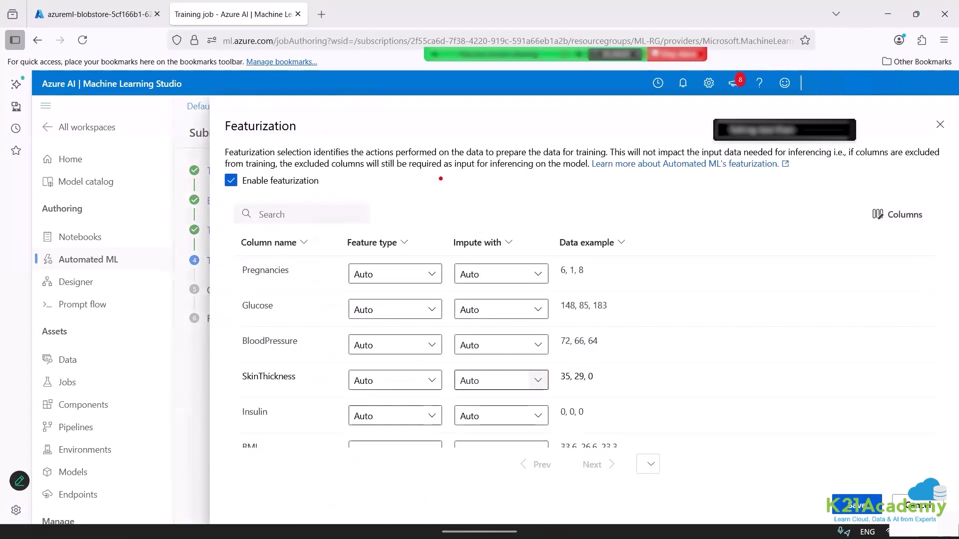
type("mis")
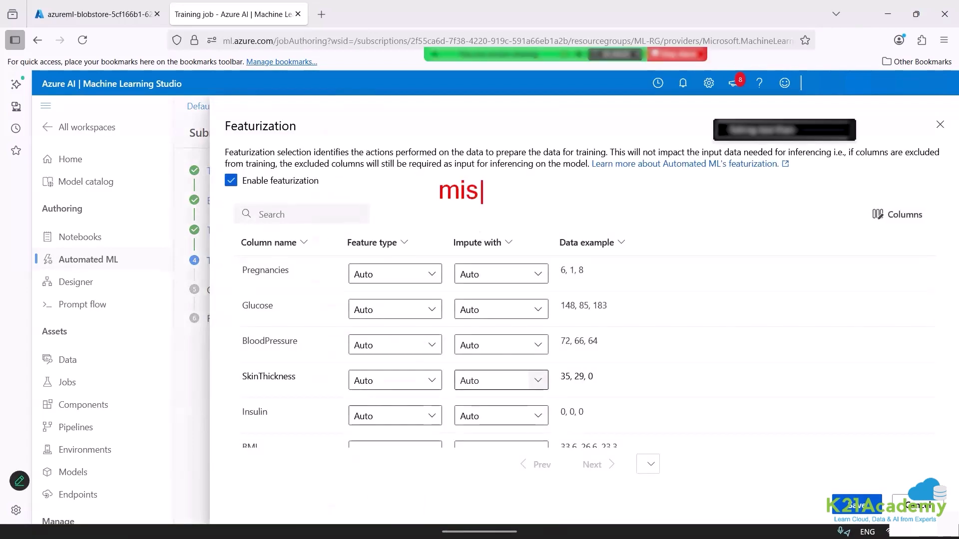
type("sing value ")
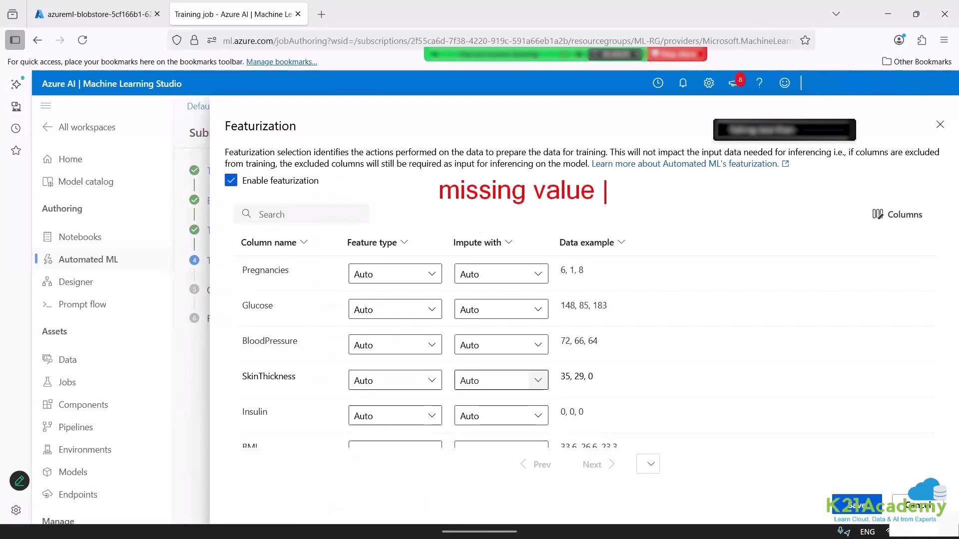
type("can")
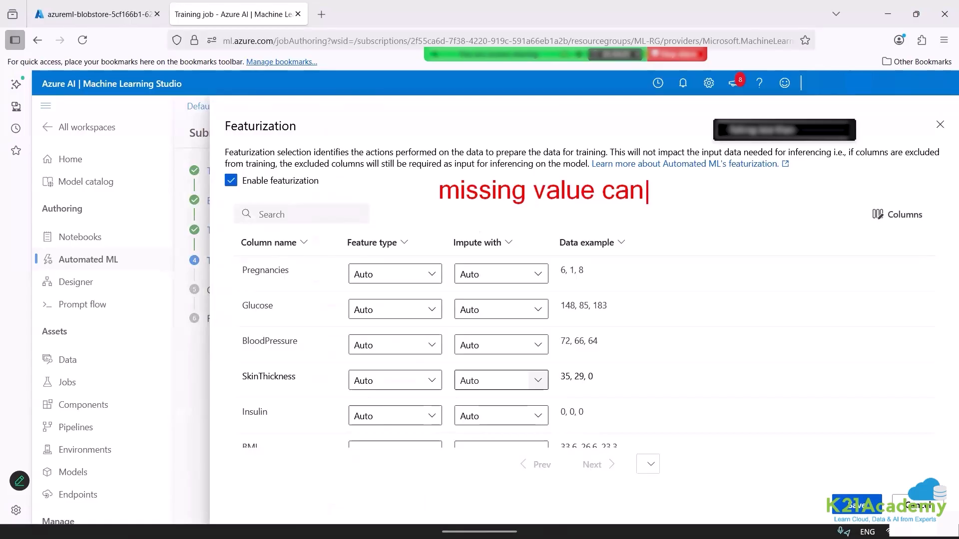
type("be imputed")
key("Return")
key("Return")
key("Return")
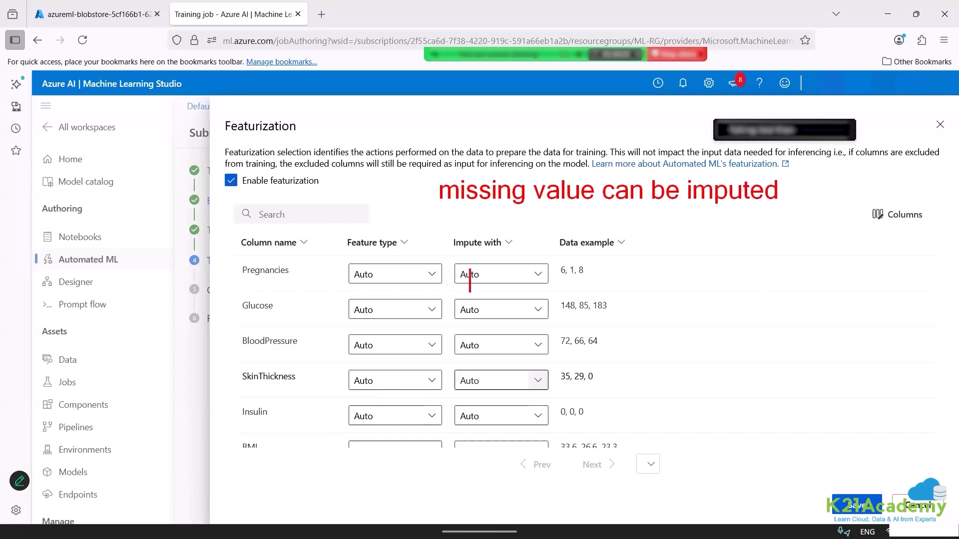
Add the on-screen note "pregnancies" and underline the Pregnancies column's example values.
type("preg")
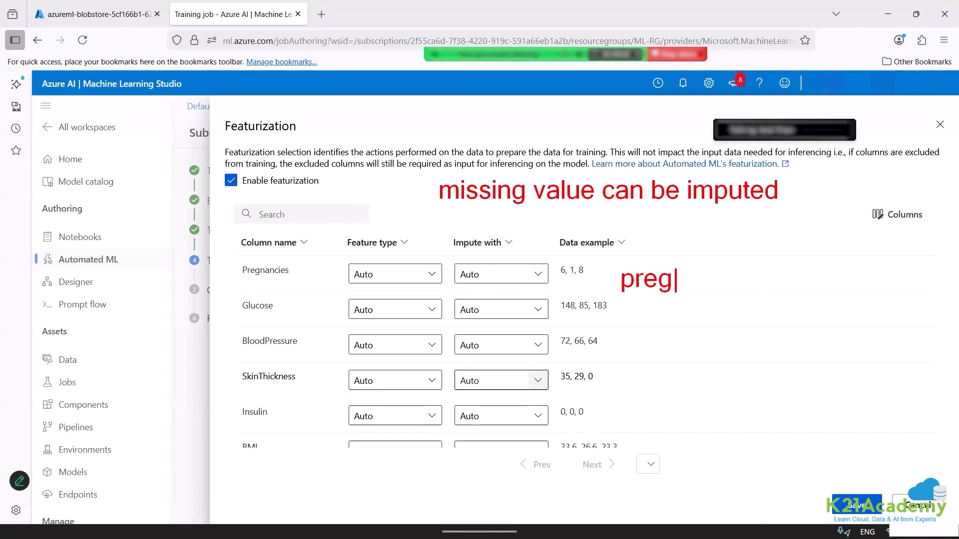
type("nancies")
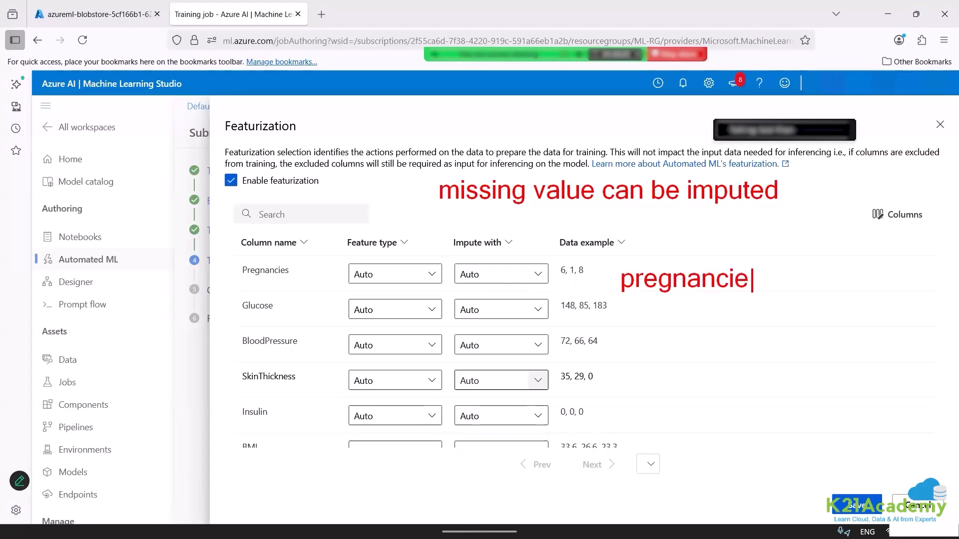
key("Return")
key("Return")
left_click_drag(561, 280, 582, 281)
Add the notes "median" and "mean" beside it, tick median, underline mean, and clear all annotations.
type("tmean")
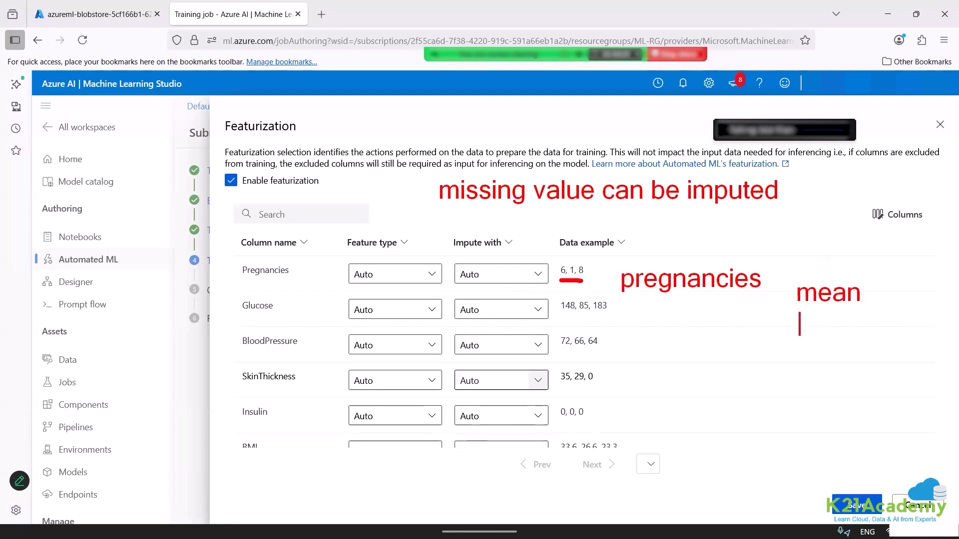
key("BackSpace")
key("BackSpace")
key("BackSpace")
key("BackSpace")
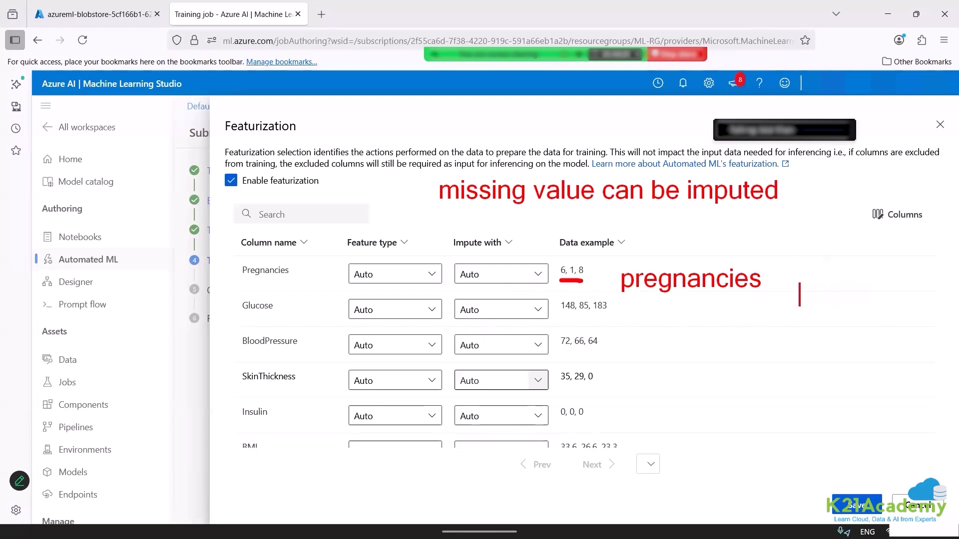
type("median")
key("Return")
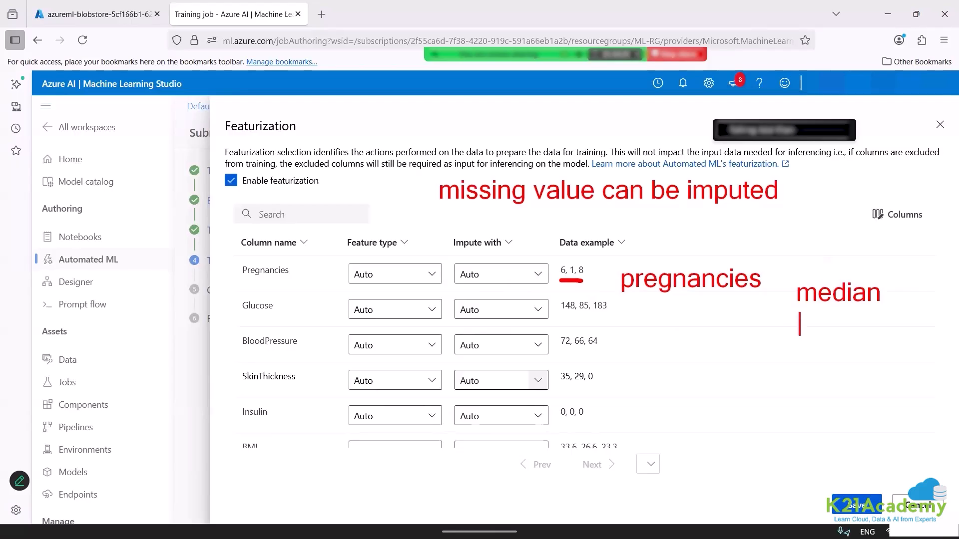
type("mean")
key("Escape")
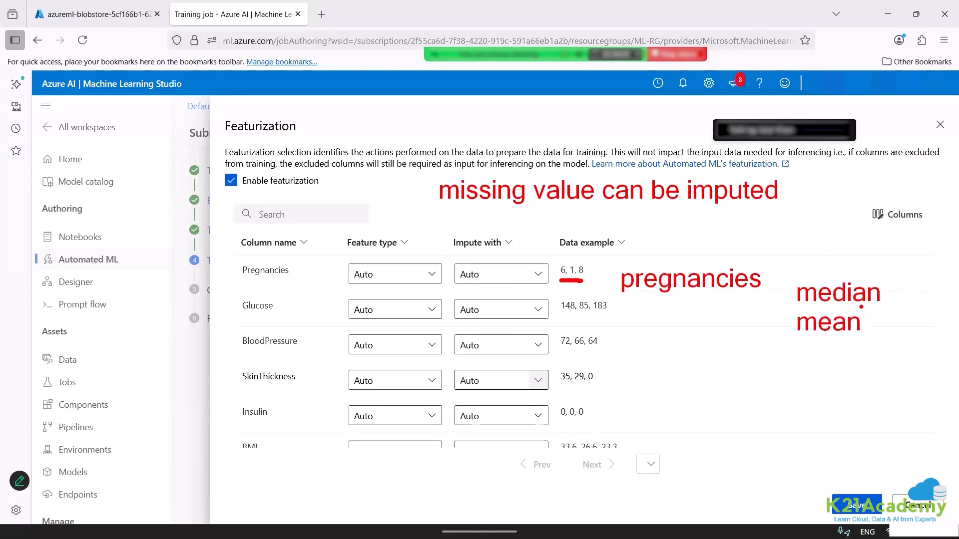
mouse_move(893, 305)
left_mouse_down()
mouse_move(898, 312)
mouse_move(943, 281)
left_mouse_up()
left_click_drag(809, 339, 835, 340)
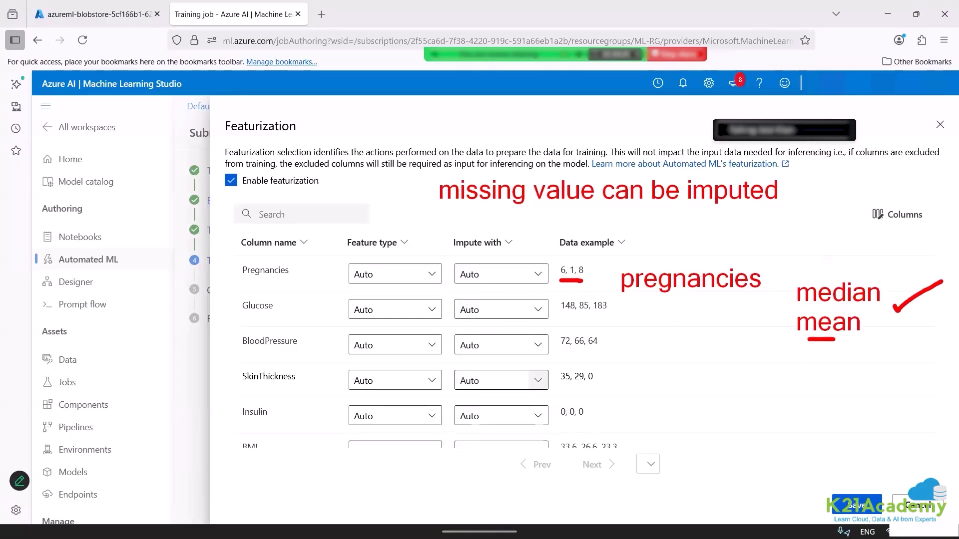
key("Escape")
Review the imputation and feature type options for Pregnancies, keep both on Auto, and save the featurization settings.
left_click(500, 276)
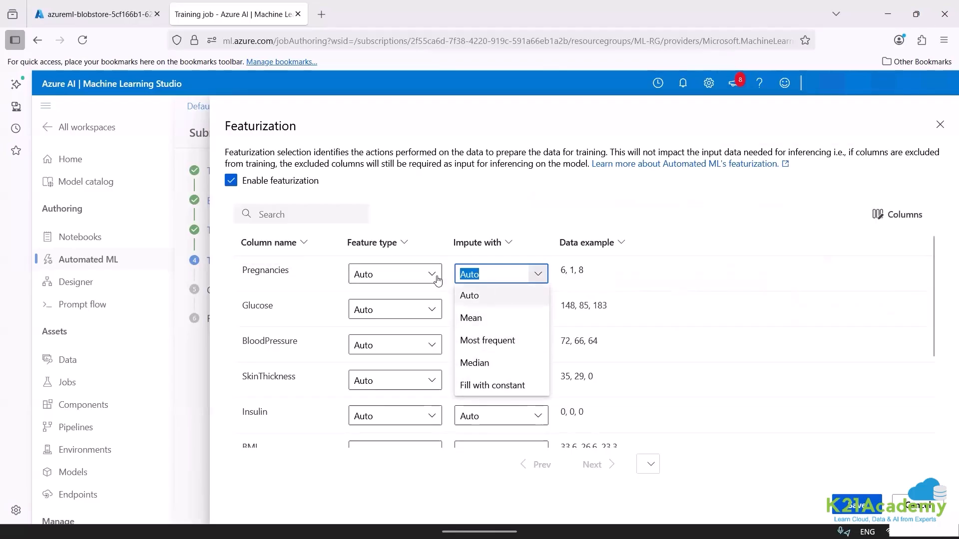
left_click(381, 271)
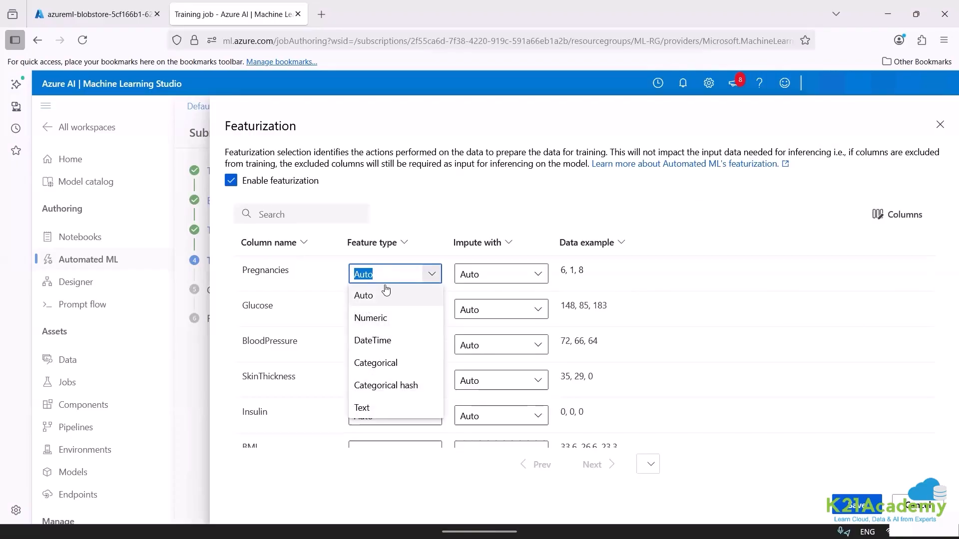
left_click(488, 275)
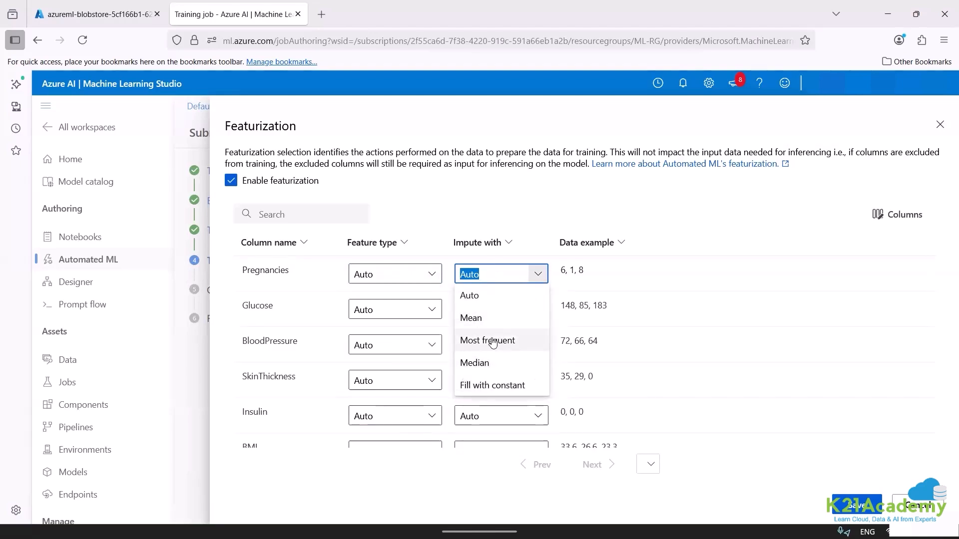
left_click(167, 98)
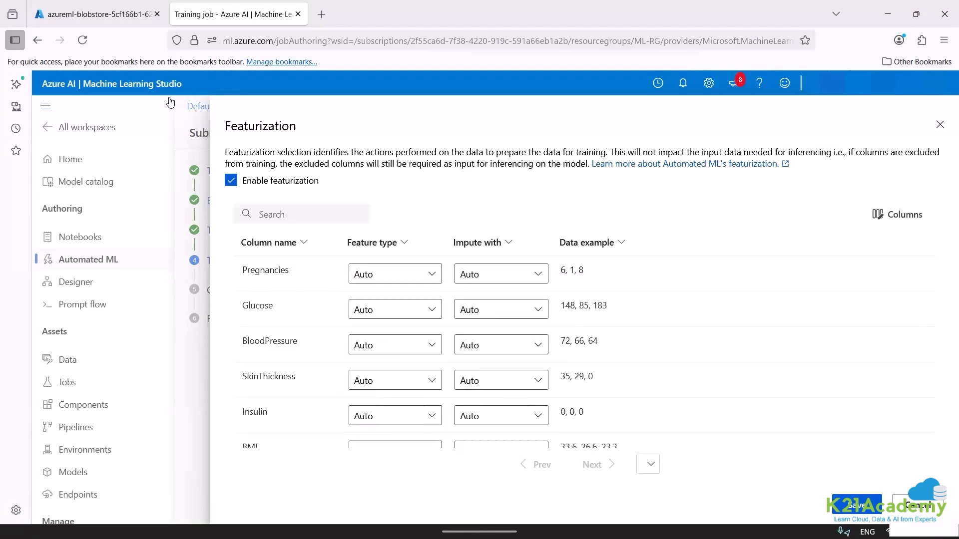
left_click(851, 506)
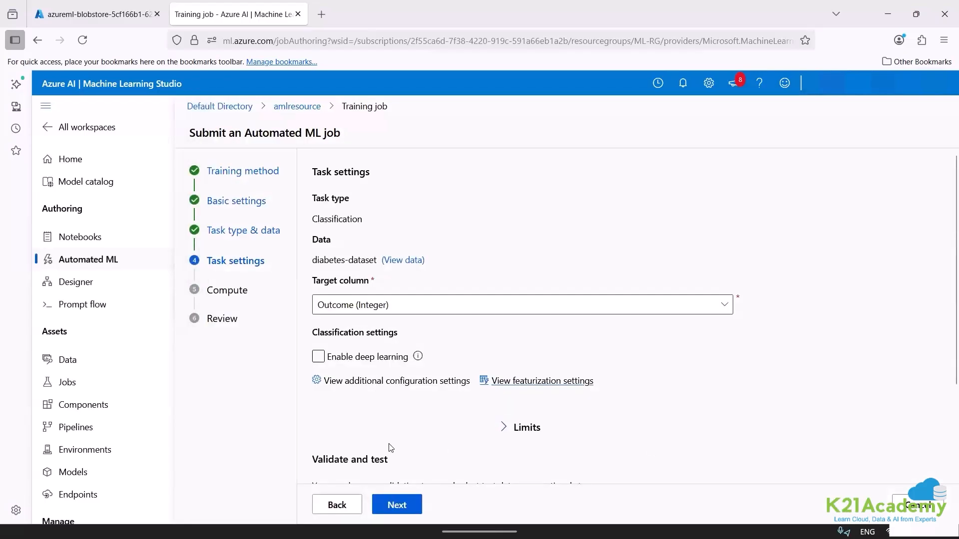
Expand the Limits section of the task settings and start editing Max trials.
left_click(505, 429)
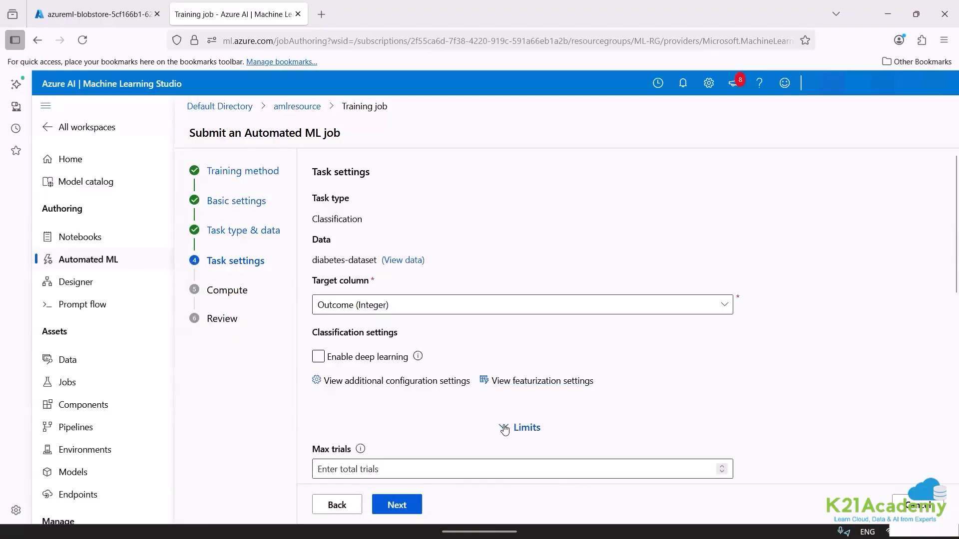
scroll(945, 253, "down", 5)
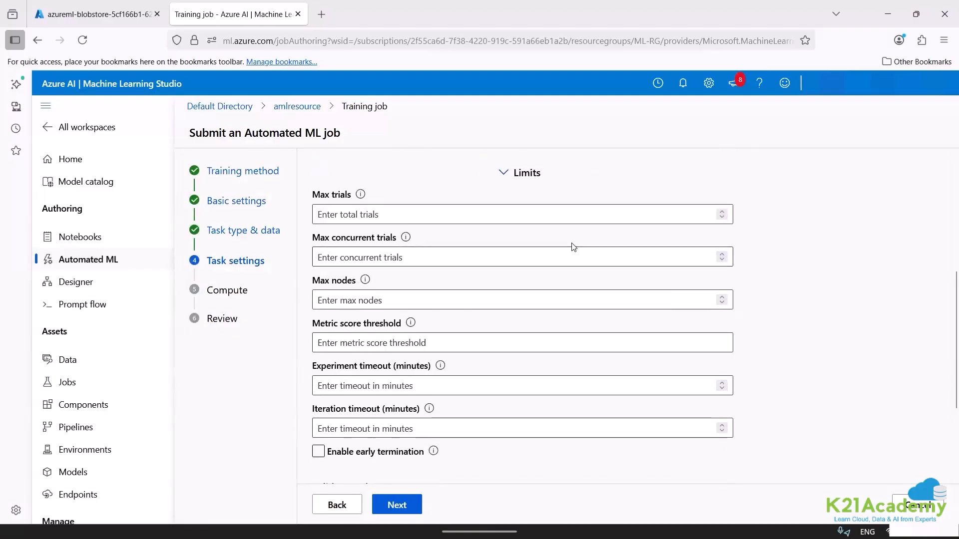
left_click(388, 214)
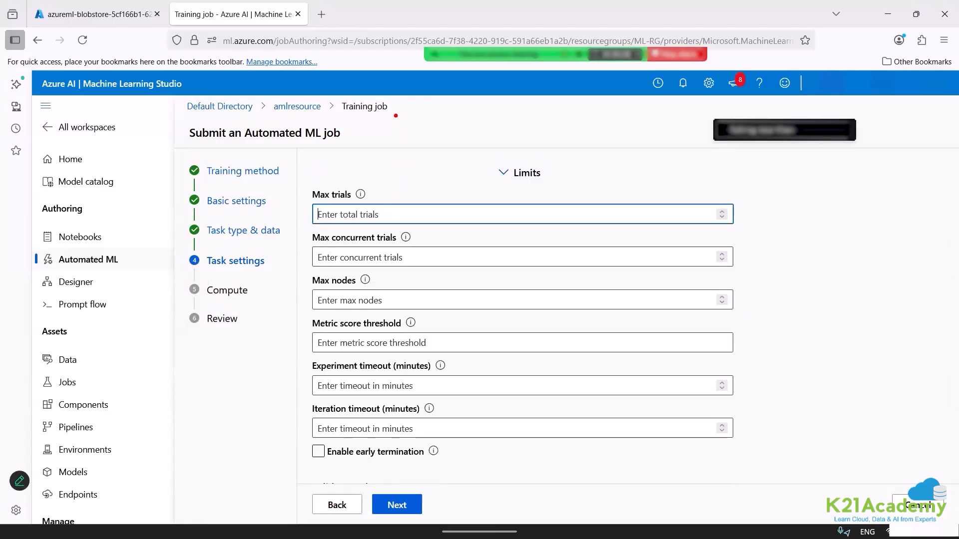
Annotate the screen with "168 hours" and "7 days*24", tick and underline the hours, and clear the annotations.
left_click(398, 122)
type("168 hour")
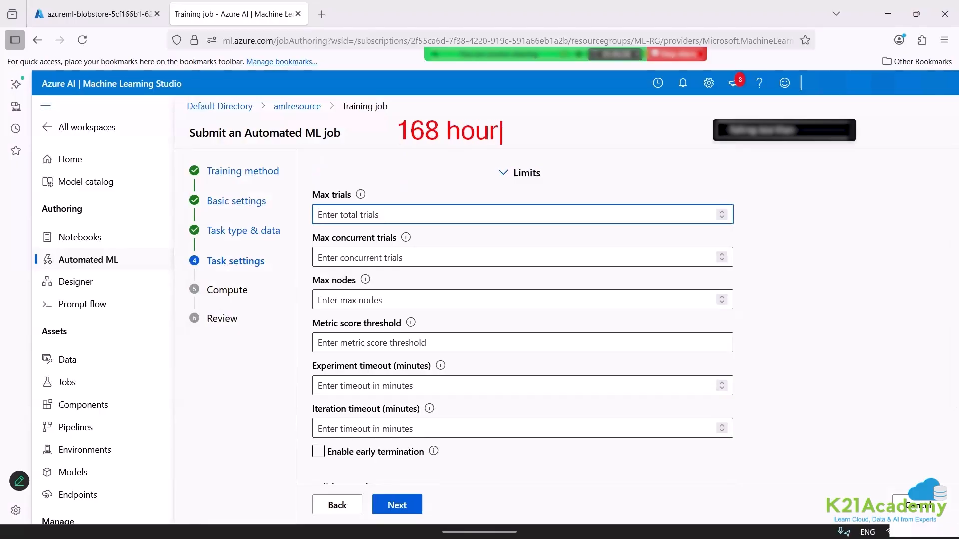
type("s")
left_click_drag(511, 115, 543, 106)
key("t")
type("7 days")
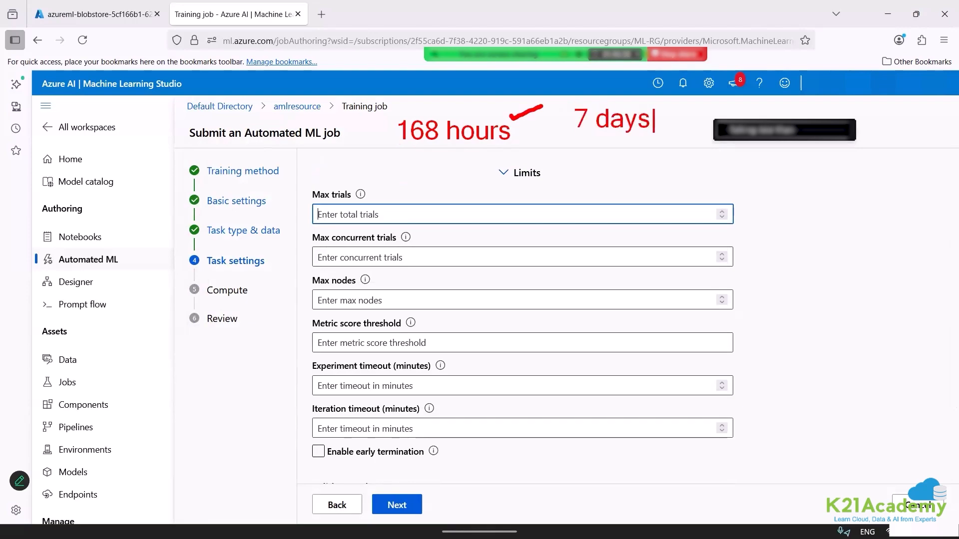
type("*24")
left_click_drag(433, 148, 475, 152)
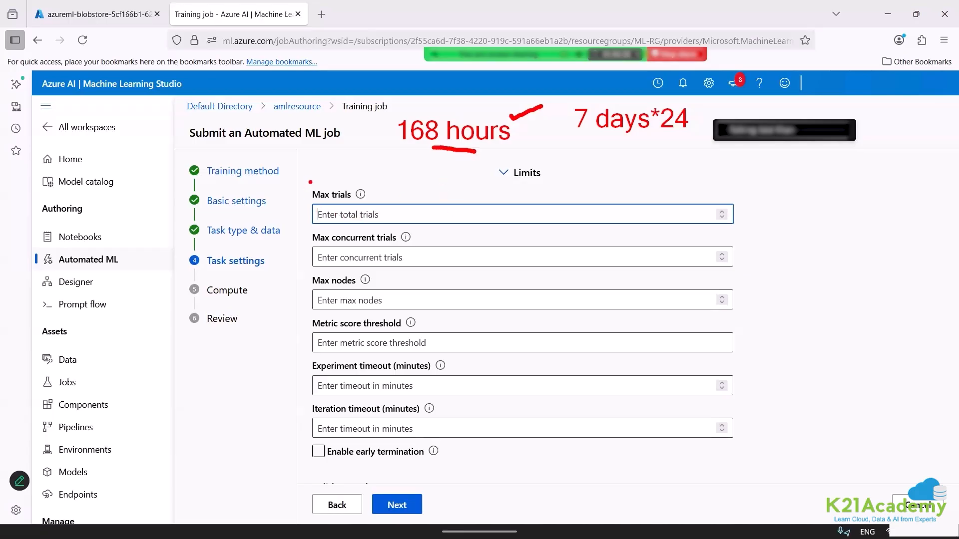
key("Escape")
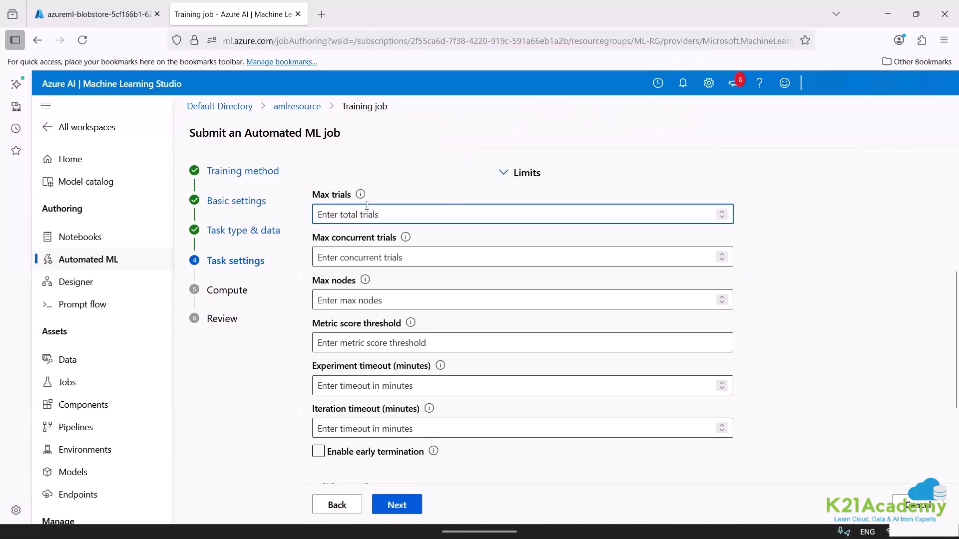
Set Max trials, Max concurrent trials and Max nodes to 2 each in the job limits.
type("3")
key("BackSpace")
type("2")
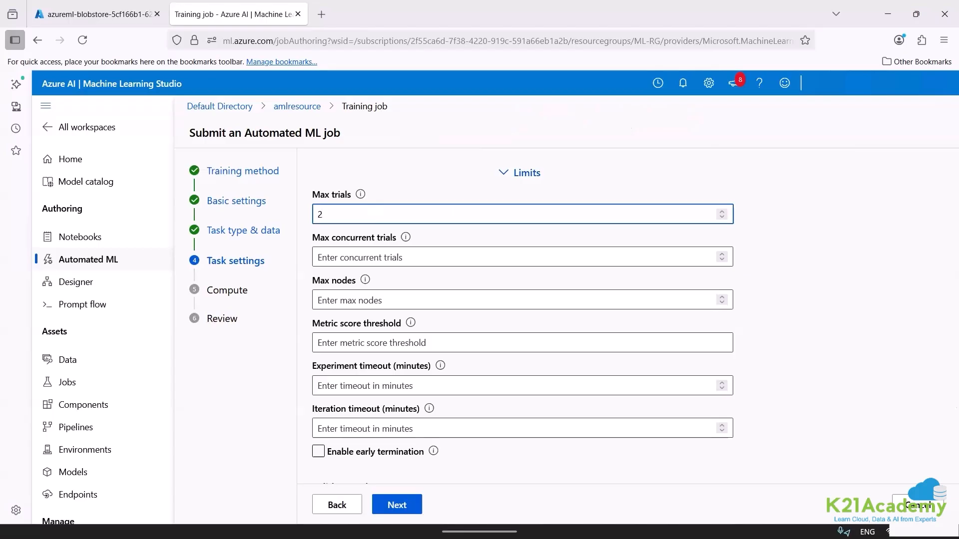
left_click(345, 260)
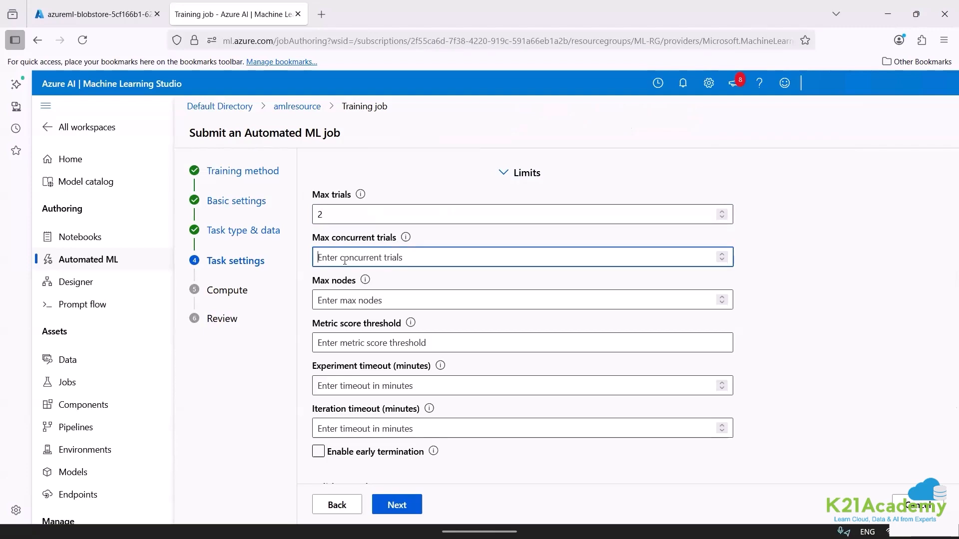
type("2")
left_click(351, 301)
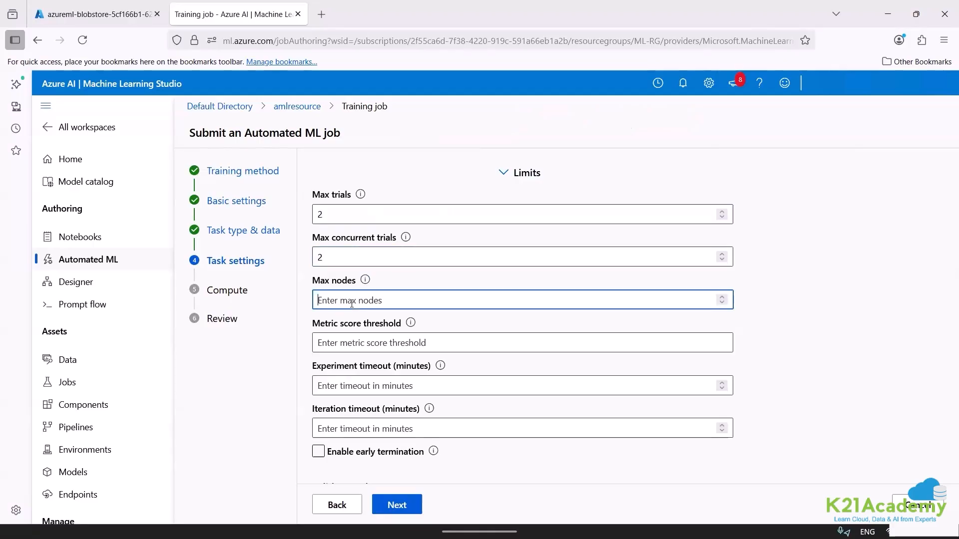
type("1")
key("BackSpace")
type("2")
Set the metric score threshold to 0.95.
left_click(372, 342)
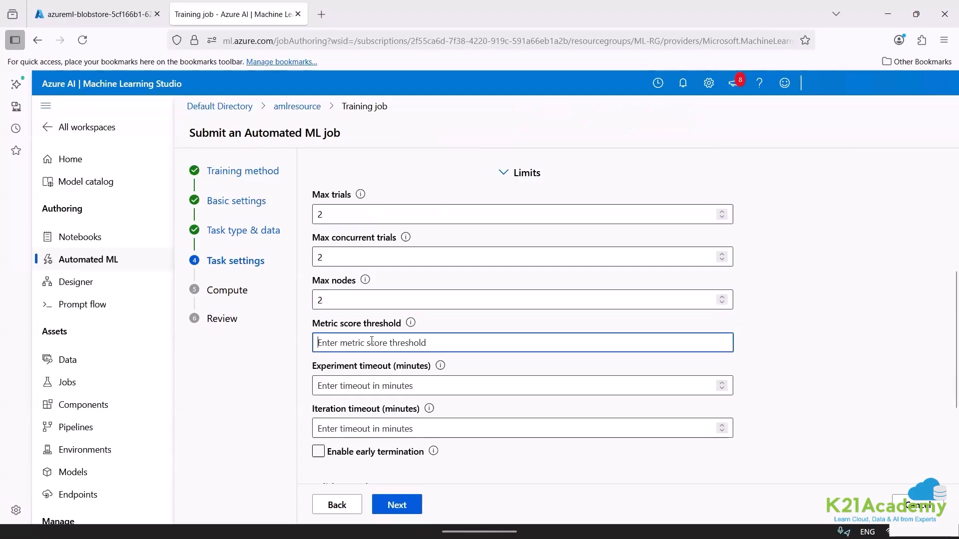
type("0.")
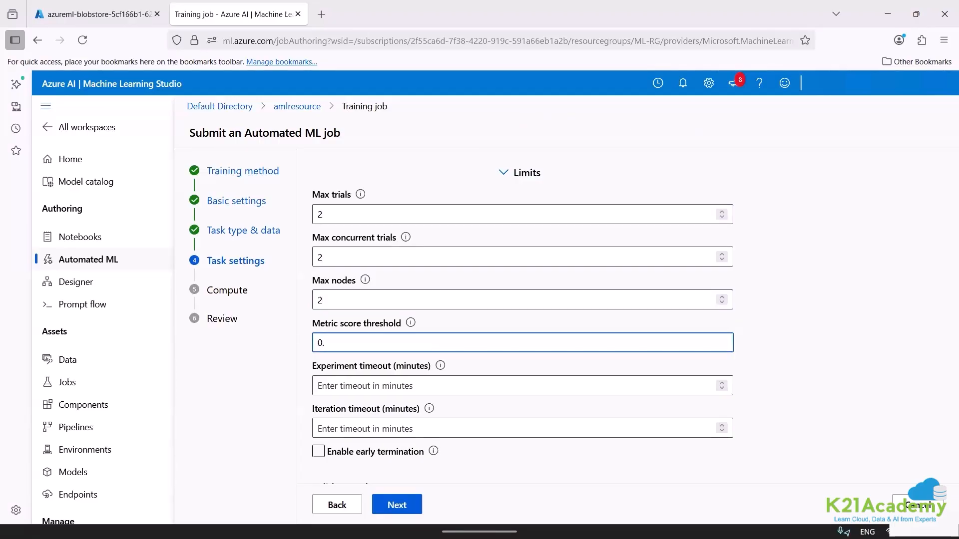
type("95")
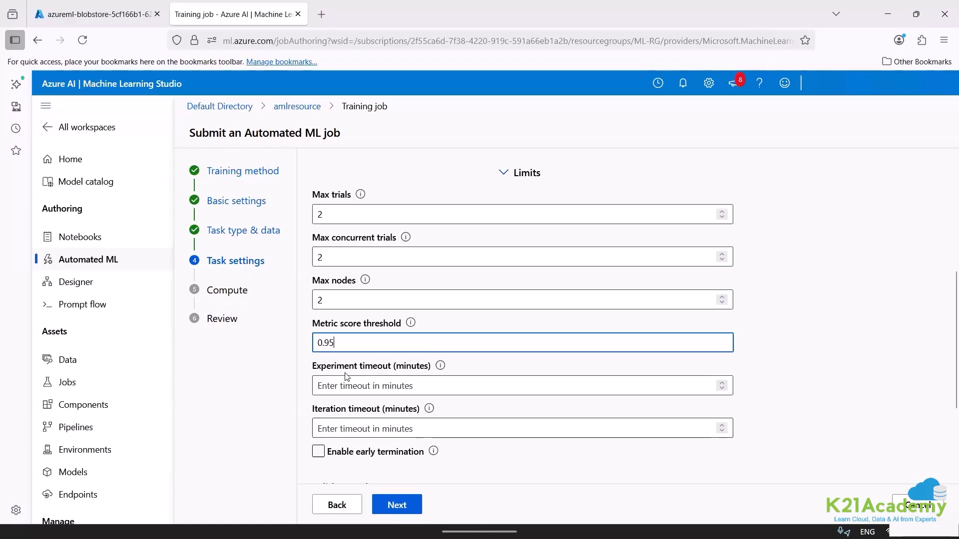
Set the experiment timeout to 300 minutes in the job limits.
left_click(337, 389)
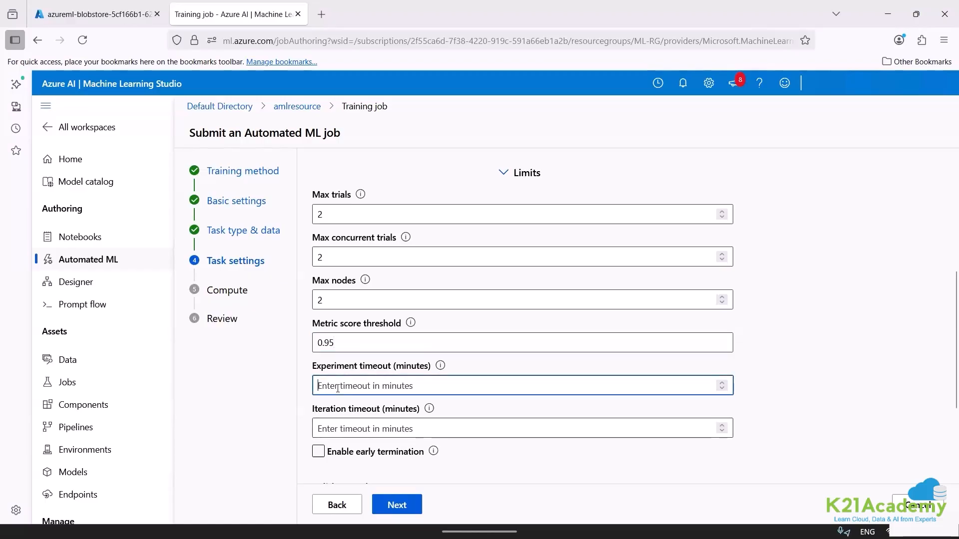
type("1")
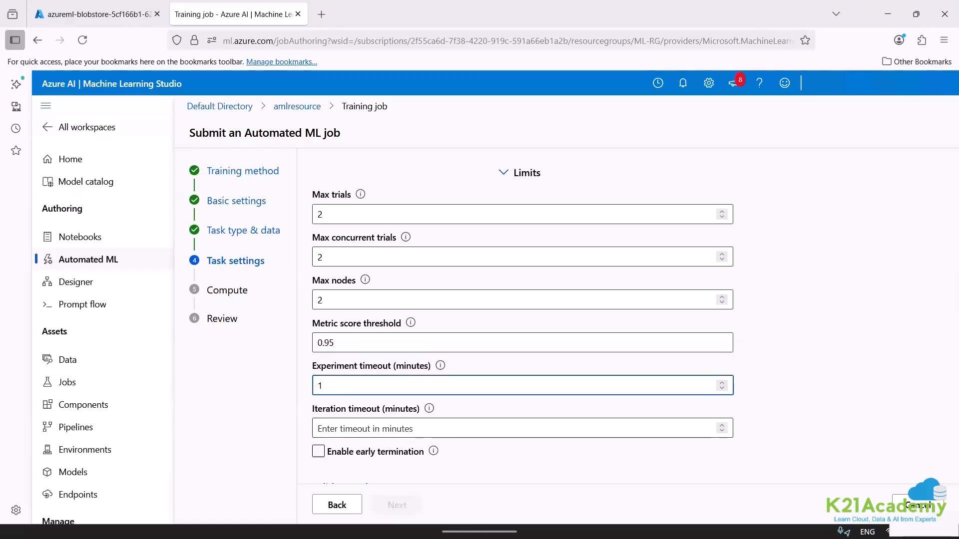
type("5")
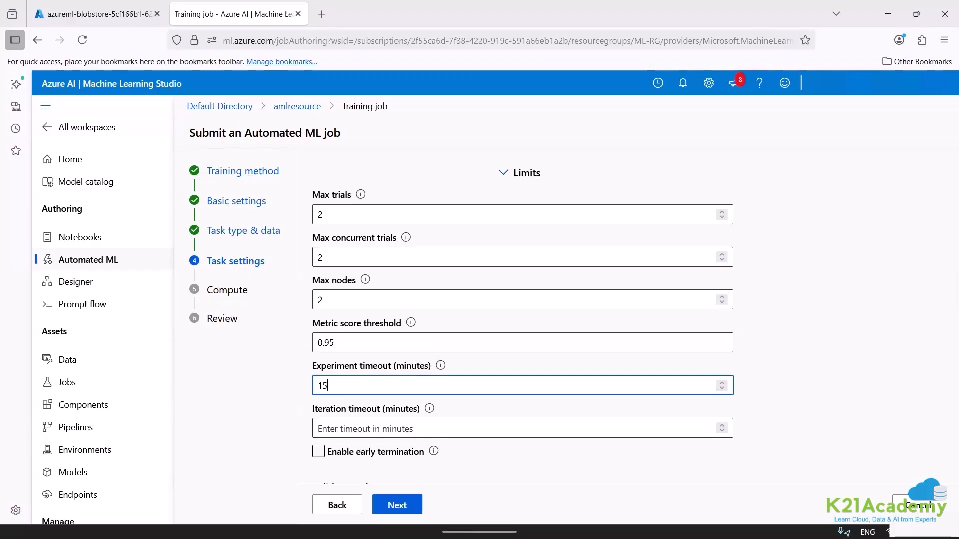
key("BackSpace")
key("BackSpace")
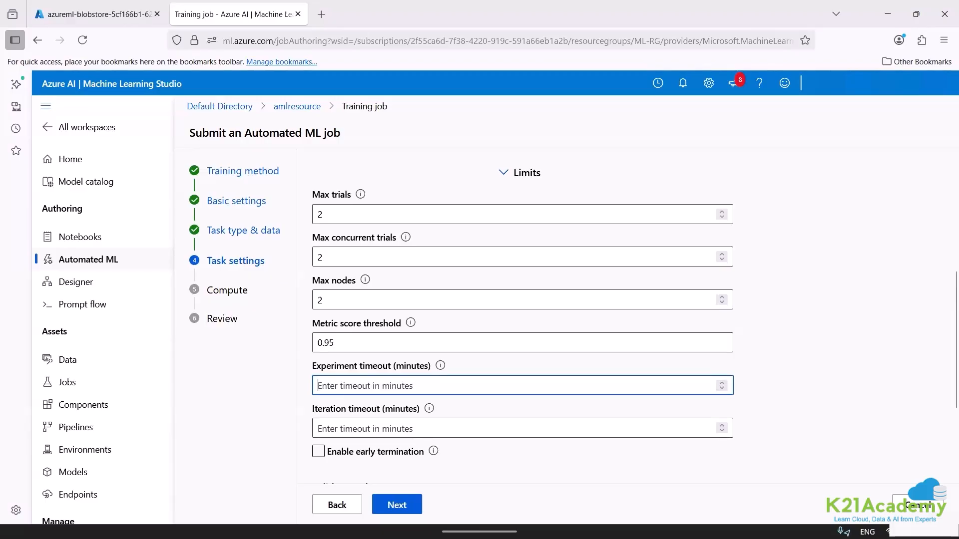
type("30")
key("BackSpace")
key("BackSpace")
type("300")
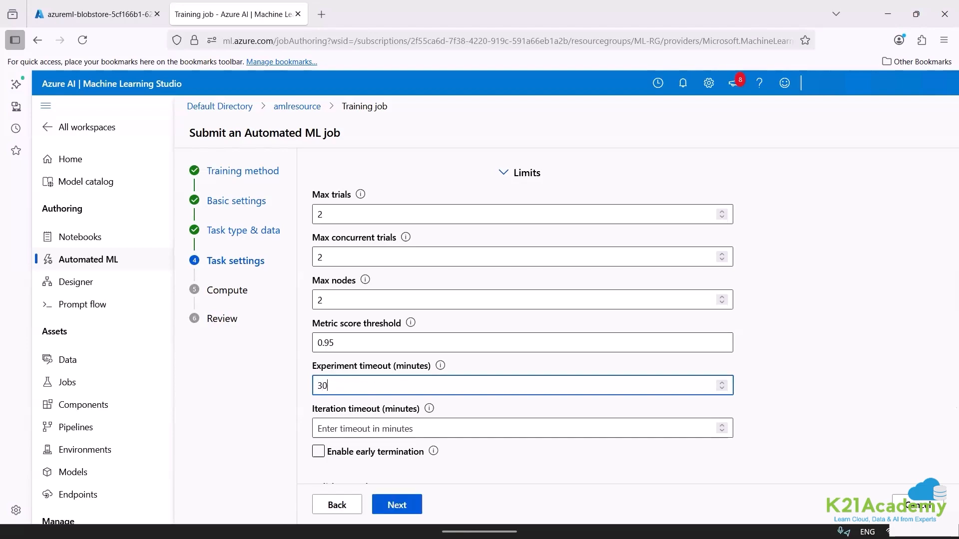
Set the iteration timeout to 15 minutes.
left_click(339, 421)
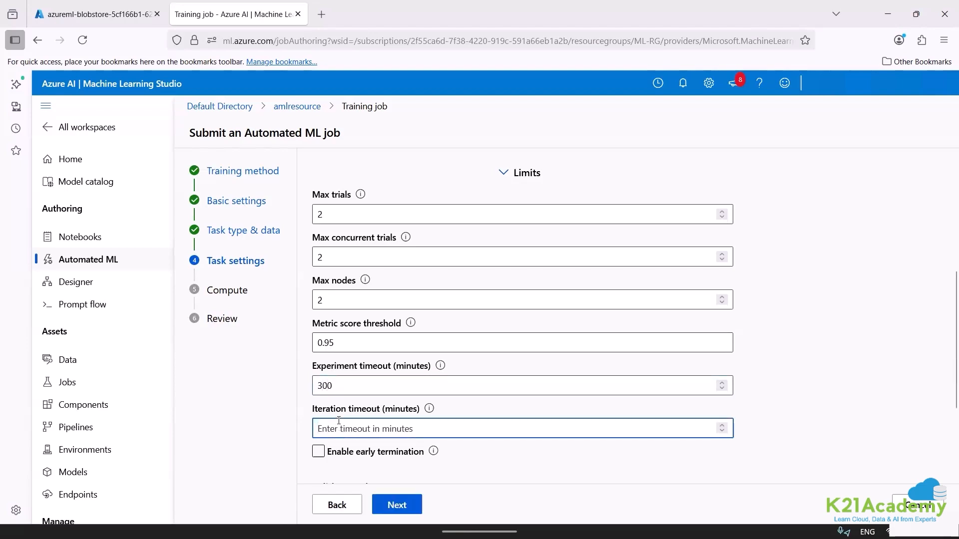
type("15")
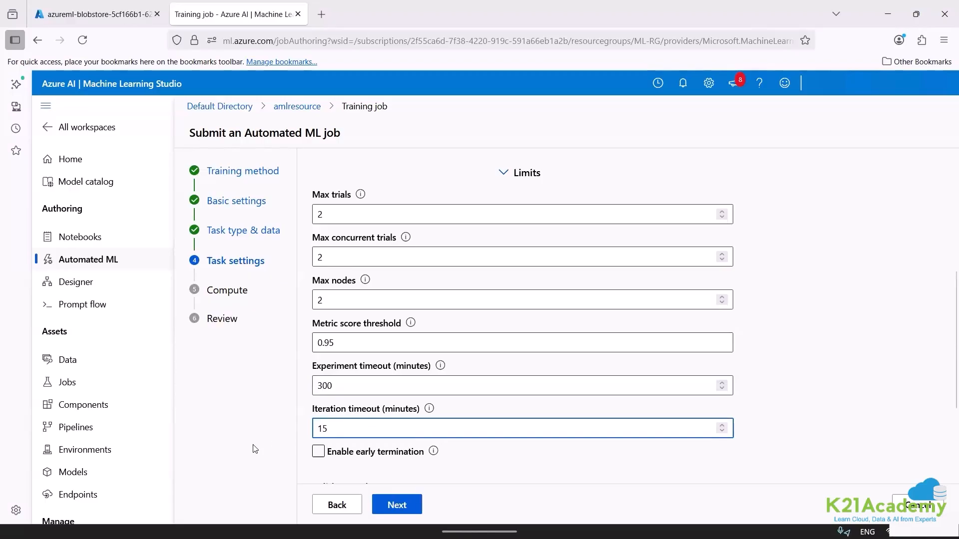
left_click(254, 448)
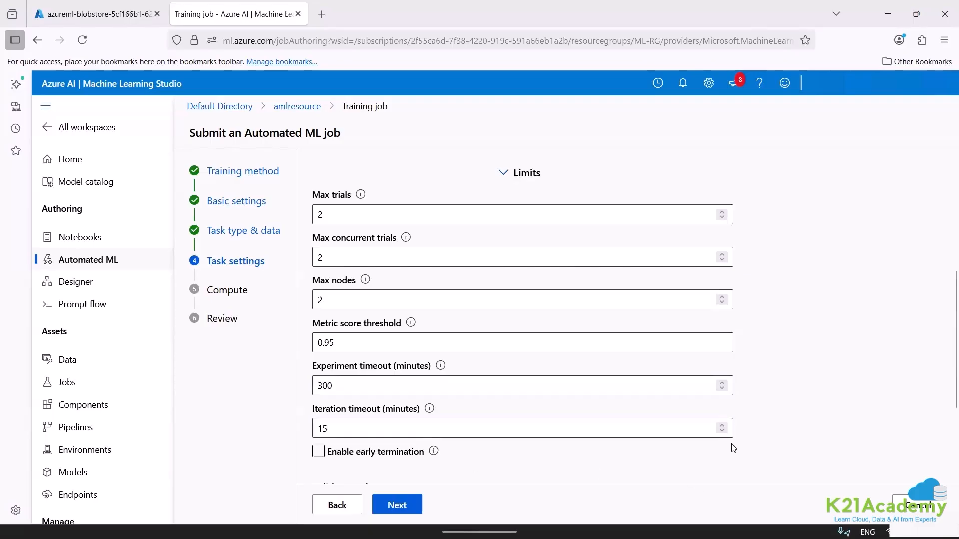
left_click(323, 452)
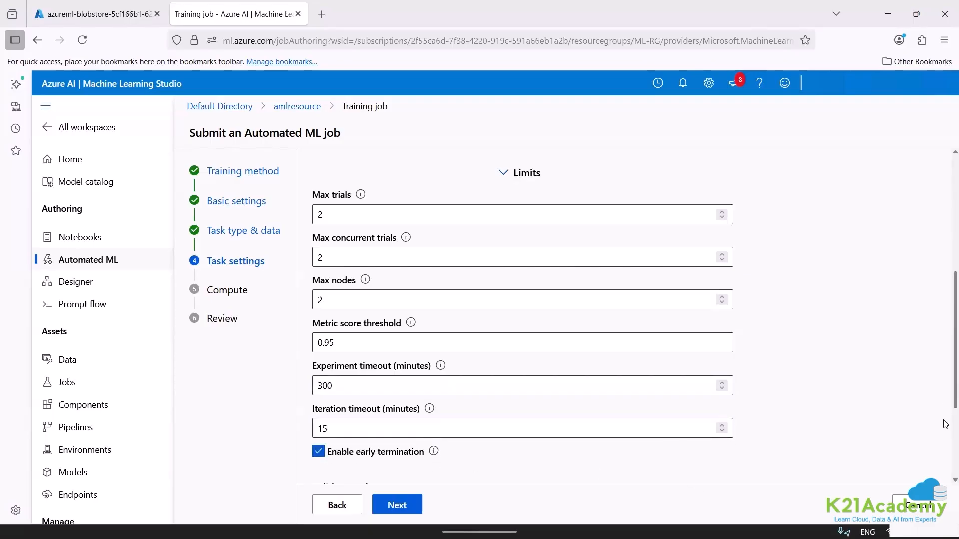
scroll(946, 420, "down", 3)
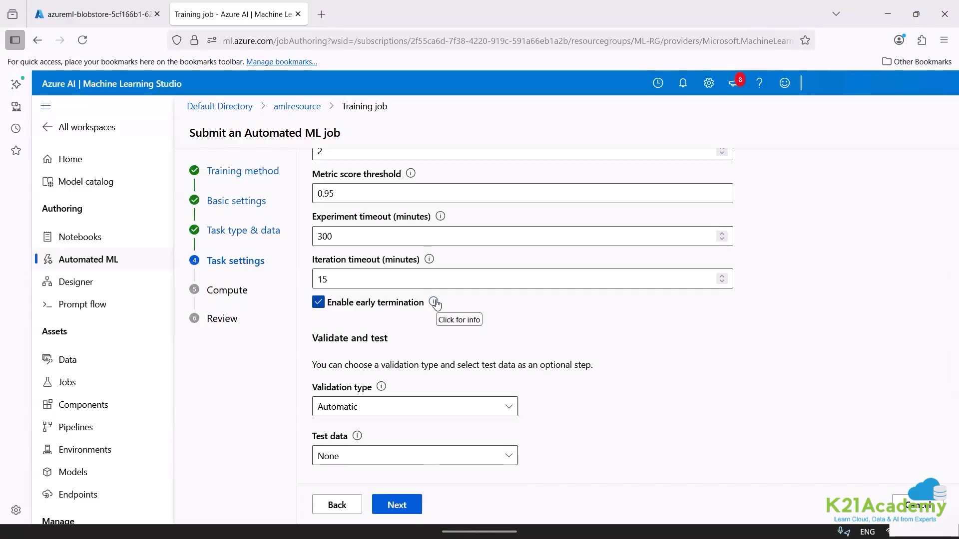
left_click(319, 303)
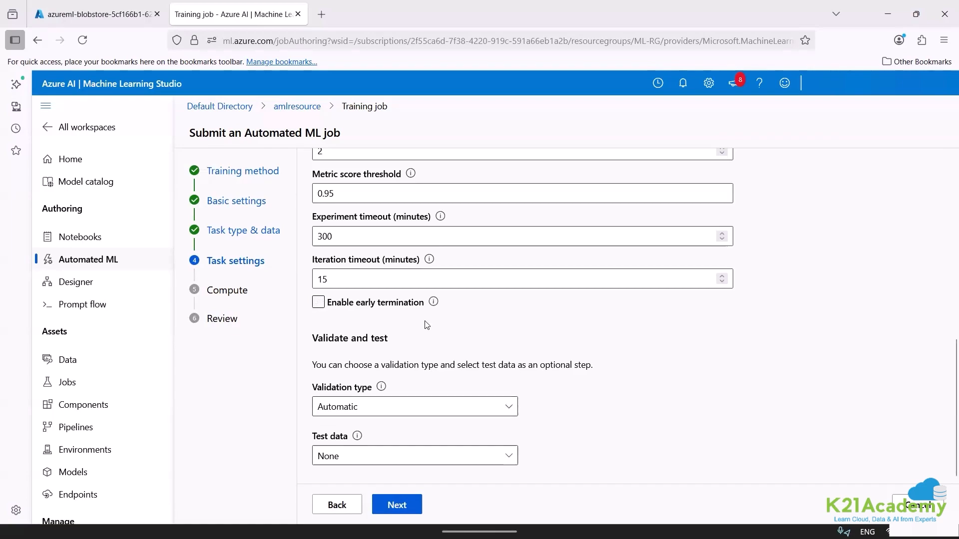
Review the validation type options and choose Train-validation split.
left_click(368, 407)
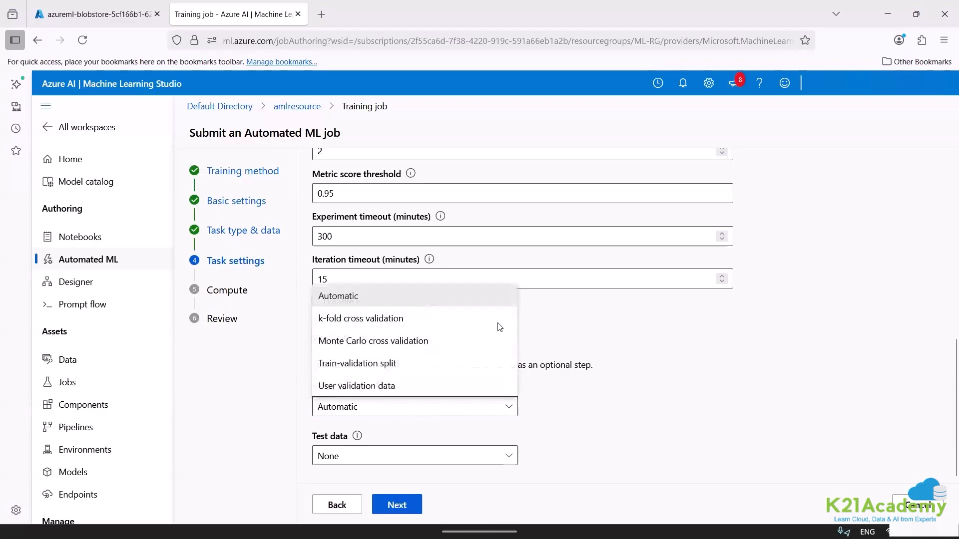
left_click(615, 306)
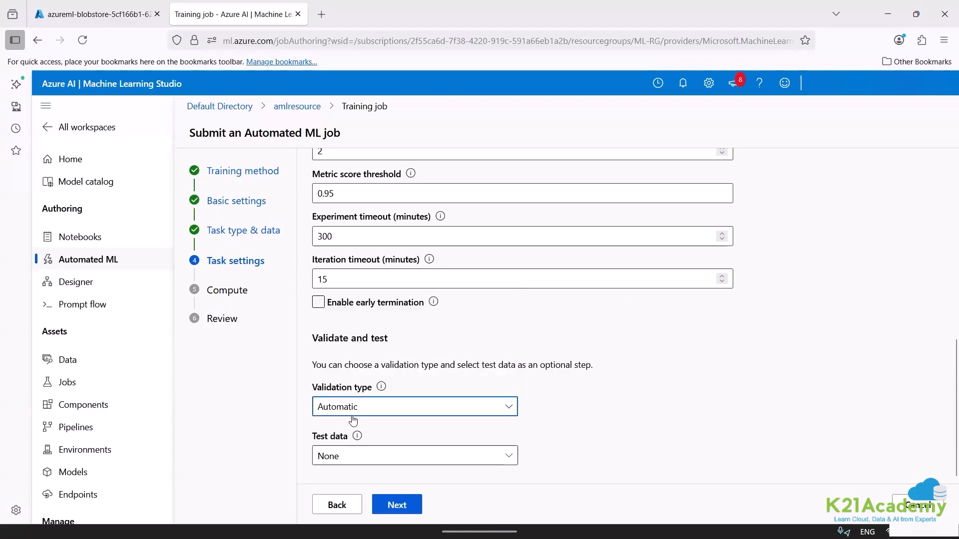
left_click(333, 408)
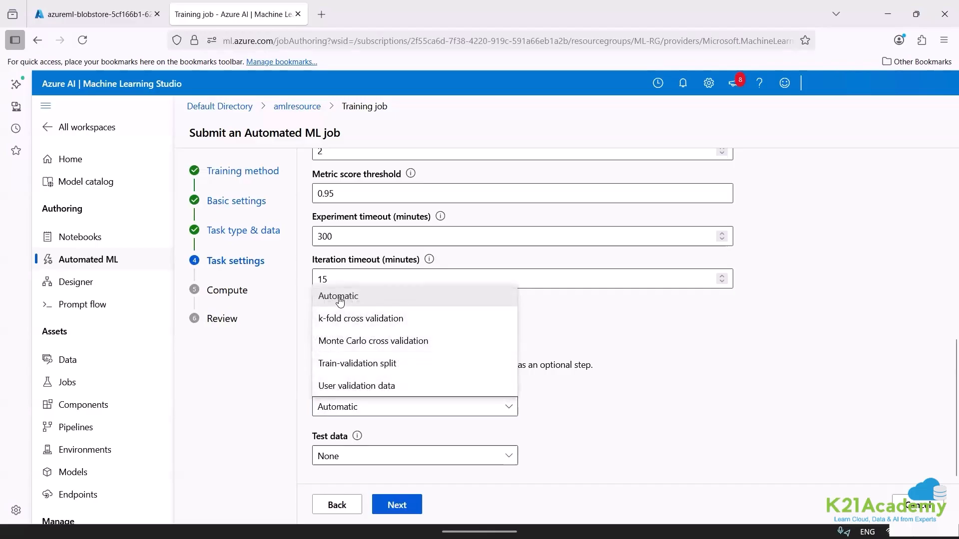
left_click(373, 364)
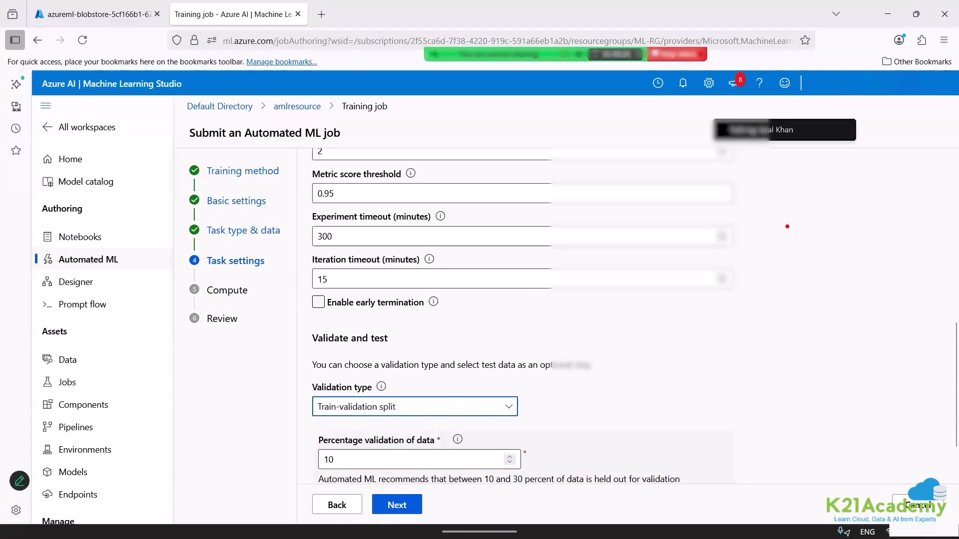
Switch to File Explorer, open the diabetes file from the diabetes-ml folder in Excel, and select all data through the last row.
mouse_move(352, 524)
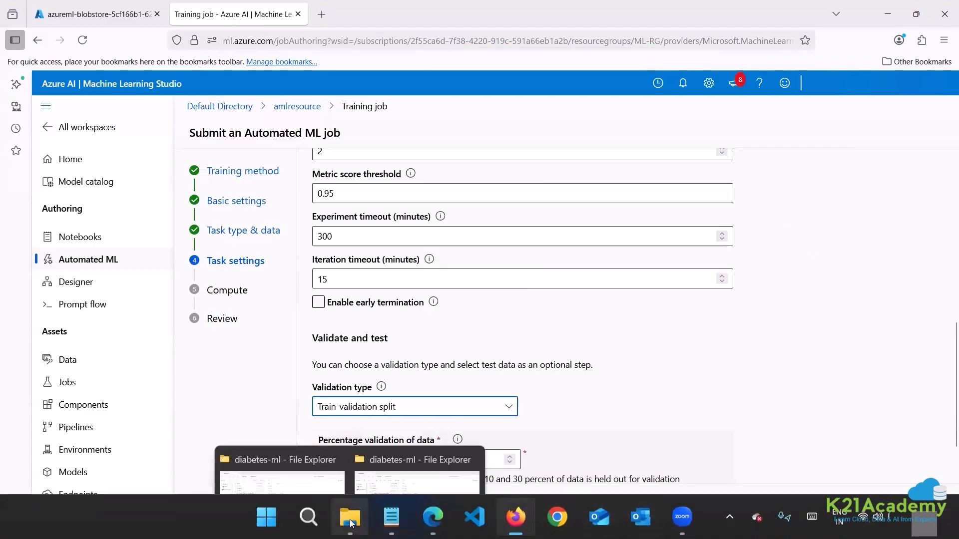
left_click(396, 446)
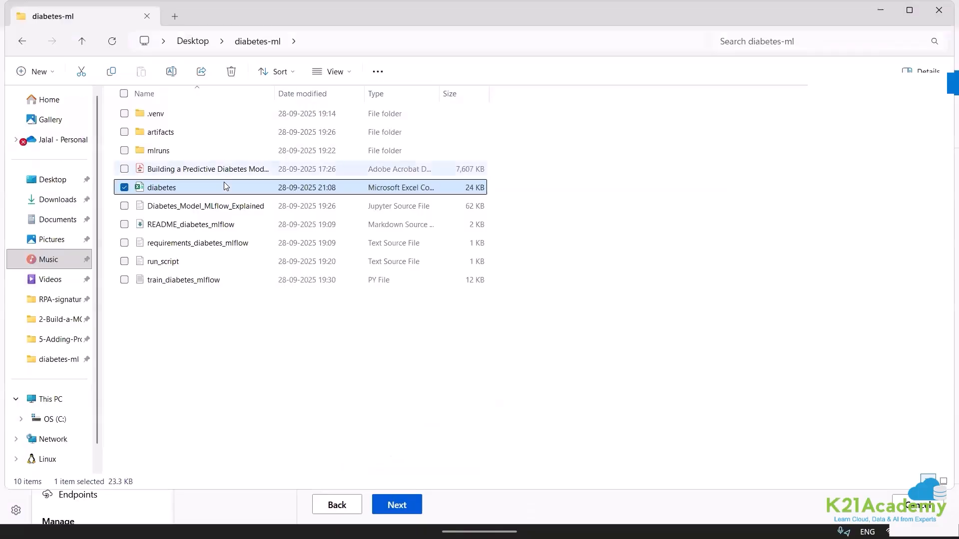
double_click(225, 187)
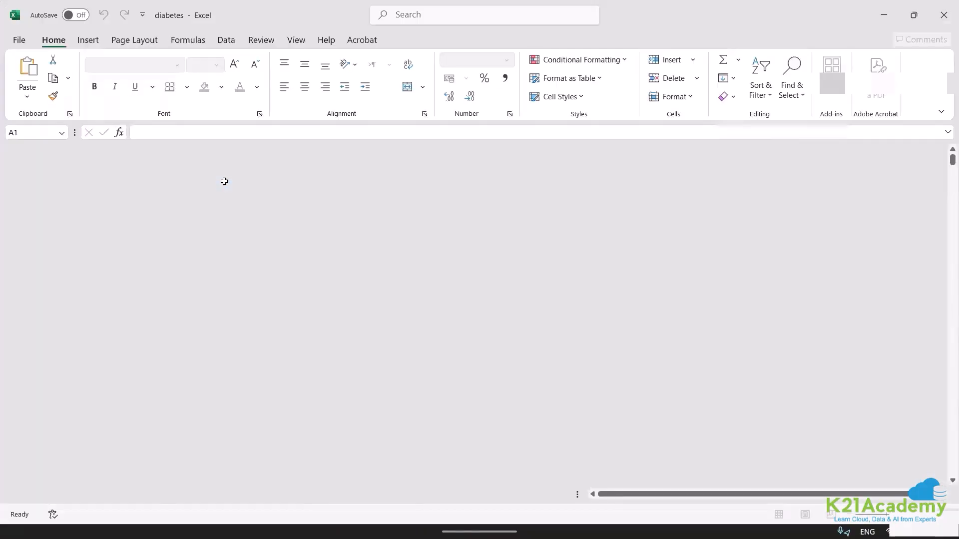
key("ctrl+shift+End")
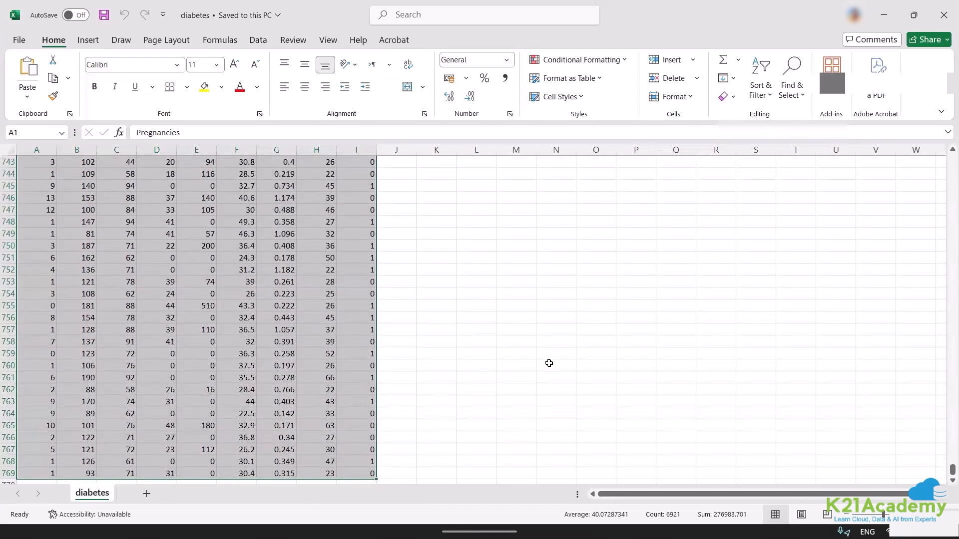
Annotate the empty area beside the diabetes data with the text "768 values".
key("ctrl+2")
type("t")
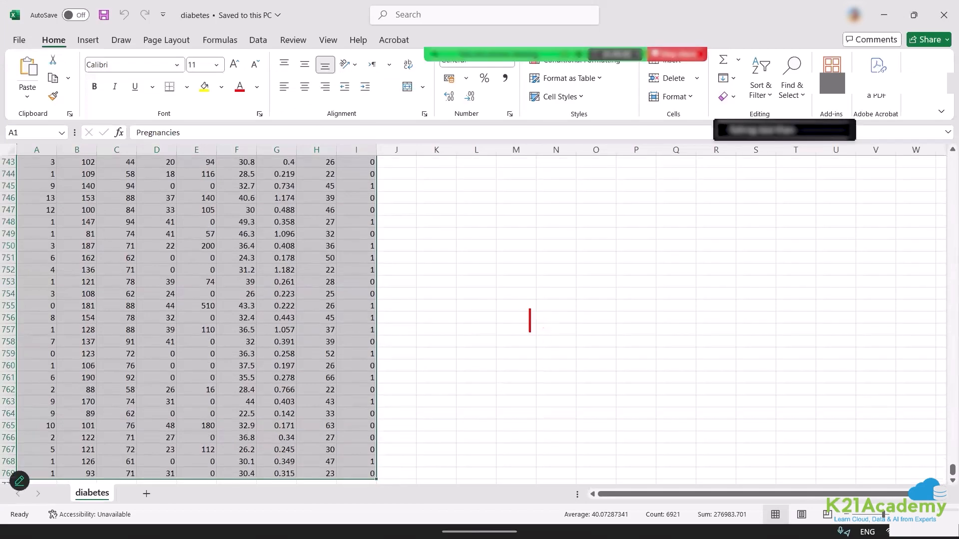
type("768 ")
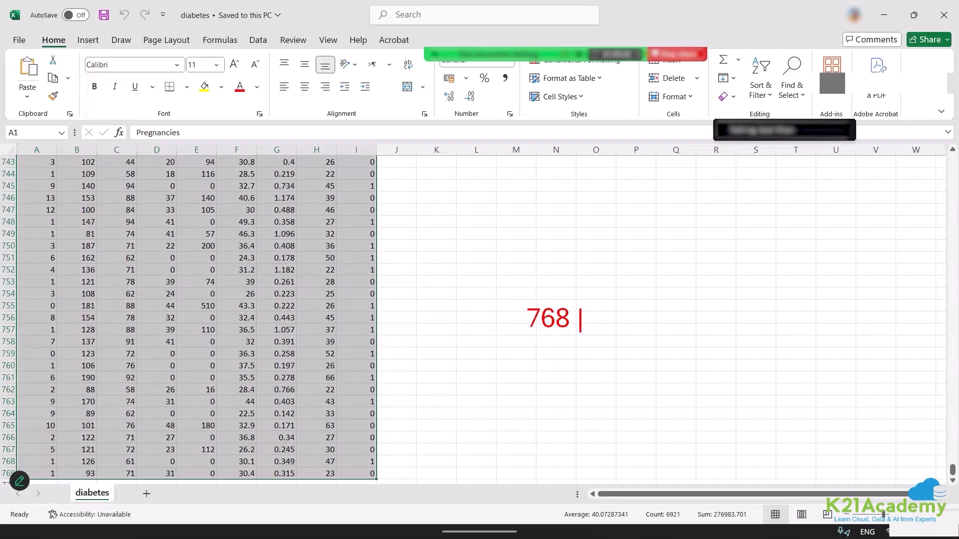
type("values")
key("Escape")
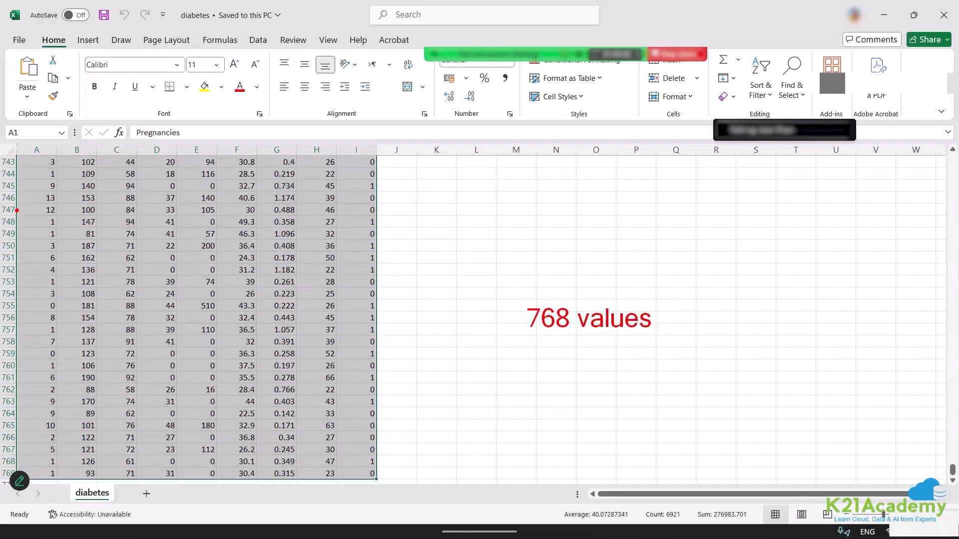
Draw a red box around rows 747 to 769, add a tick beside it, and label it "TESTING PURPOSE".
mouse_move(16, 210)
left_mouse_down()
mouse_move(257, 400)
mouse_move(355, 445)
mouse_move(379, 485)
left_mouse_up()
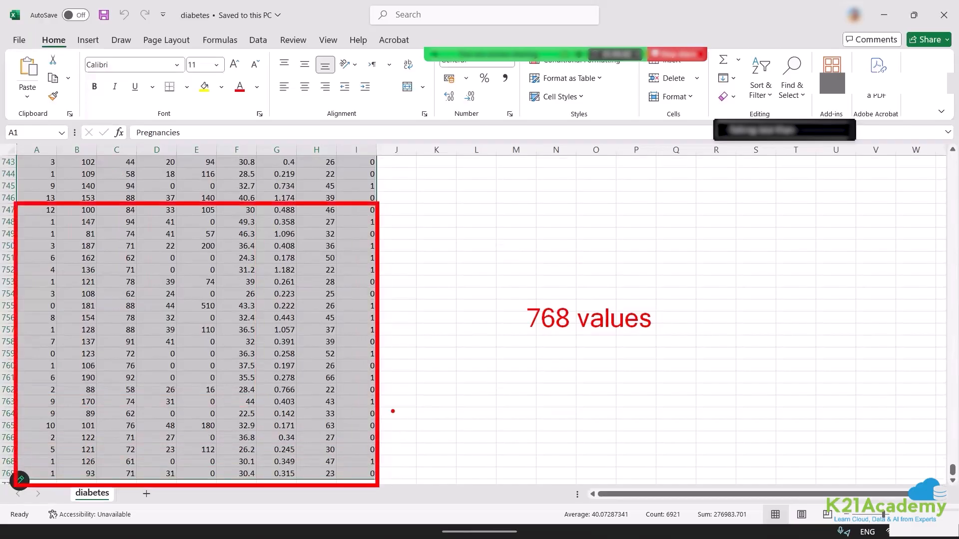
left_click_drag(390, 407, 458, 397)
type("tTESTING")
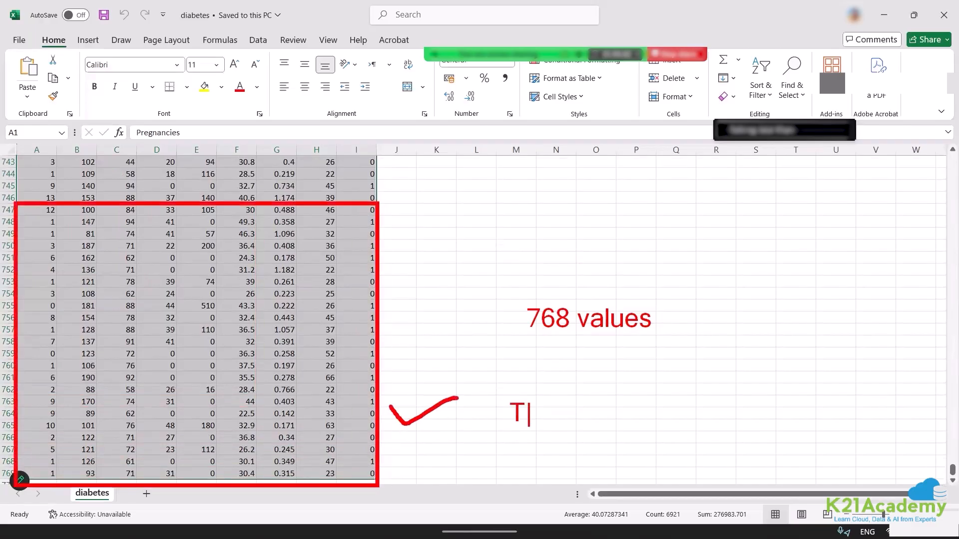
type(" PURPOSE")
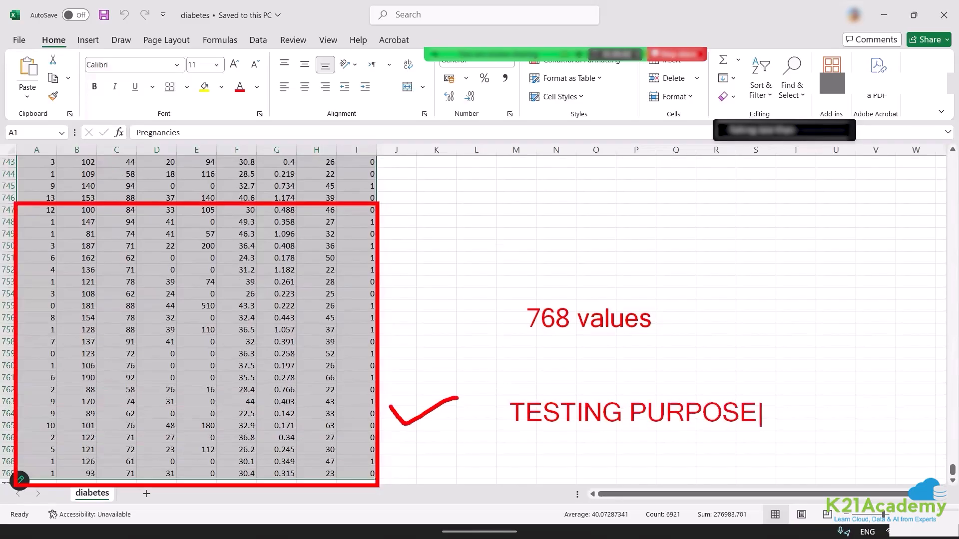
key("Escape")
Add the split ratios "70-30" and "80-20" as text annotations above the "768 values" note.
key("t")
type("70-30")
key("Return")
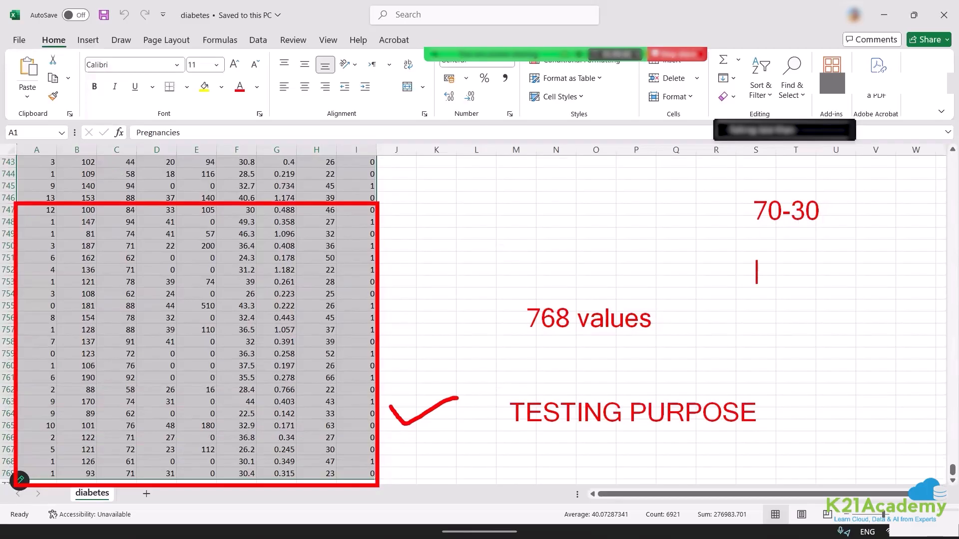
type("80-20")
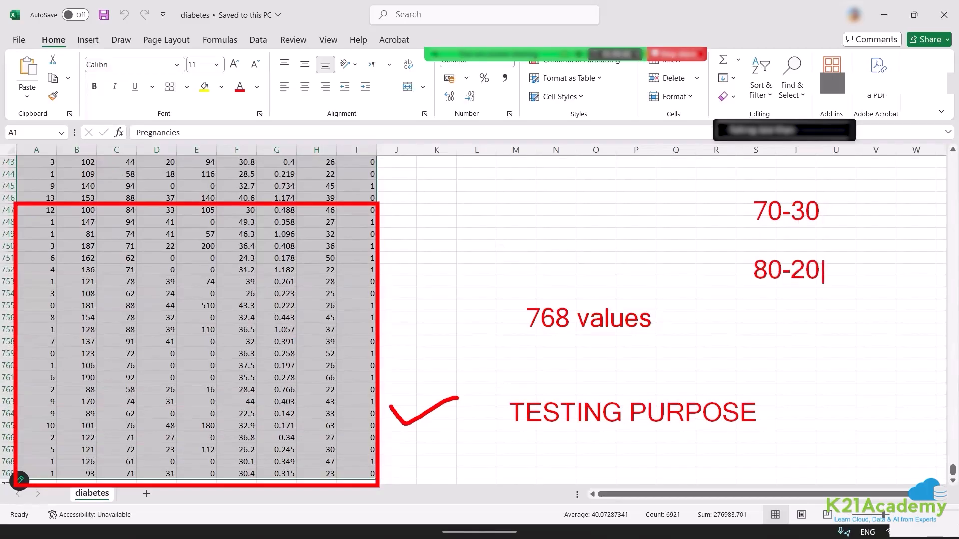
key("Return")
key("Return")
key("Escape")
Mark the 70-30 ratio with an arrow, underline and tick, and bracket and tick the data above the red box.
left_click_drag(739, 206, 641, 182)
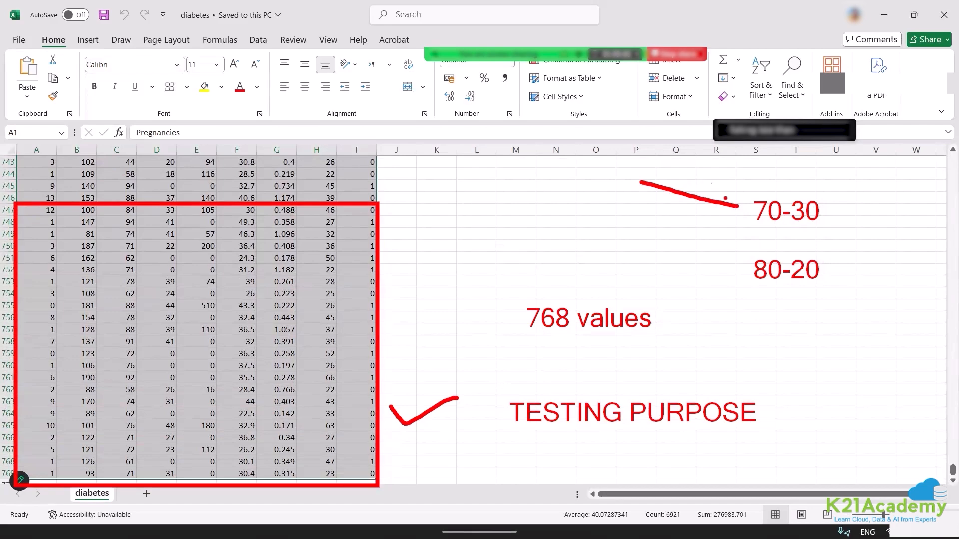
mouse_move(721, 190)
left_mouse_down()
mouse_move(738, 206)
mouse_move(721, 217)
left_mouse_up()
mouse_move(241, 140)
left_mouse_down()
mouse_move(372, 140)
mouse_move(377, 149)
left_mouse_up()
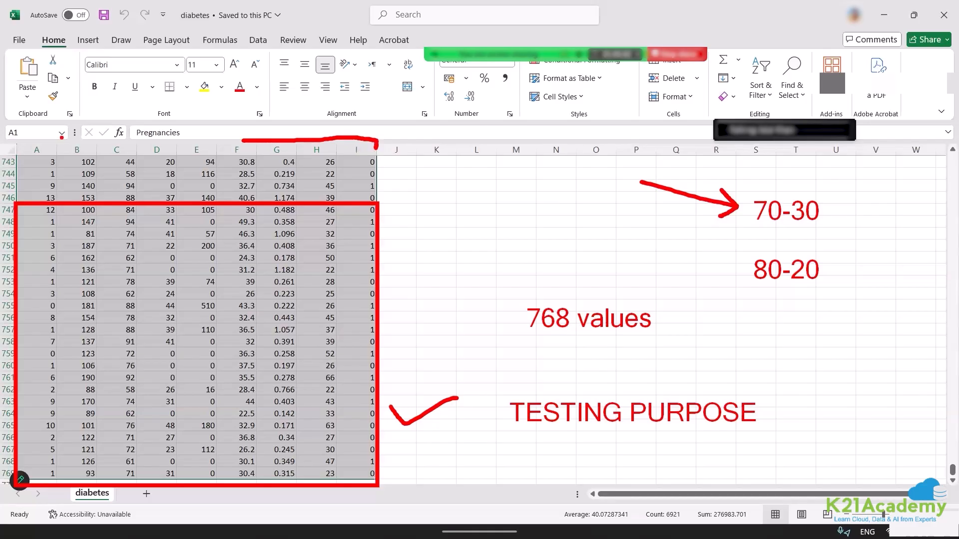
mouse_move(17, 140)
left_mouse_down()
mouse_move(108, 131)
mouse_move(261, 137)
left_mouse_up()
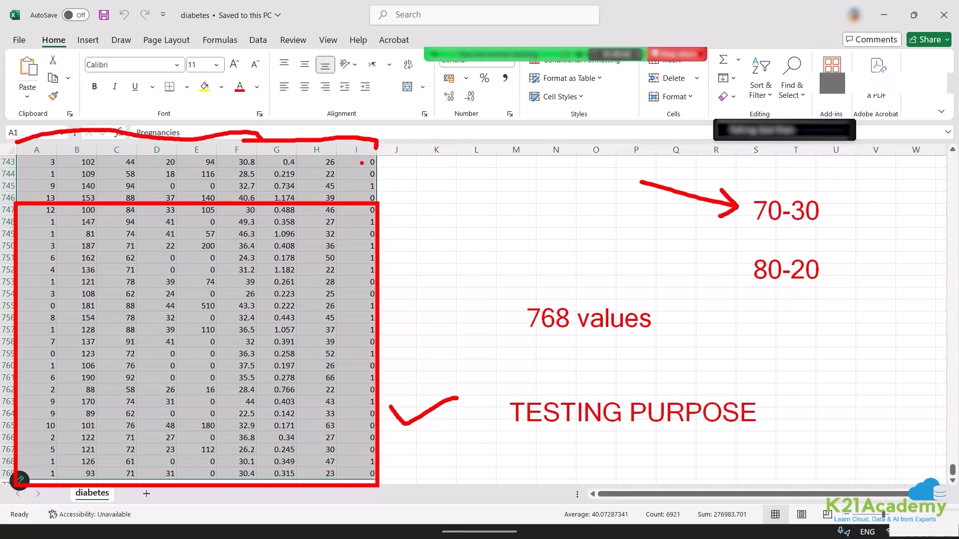
left_click_drag(356, 153, 384, 145)
left_click_drag(755, 233, 778, 232)
mouse_move(834, 182)
left_mouse_down()
mouse_move(842, 189)
mouse_move(882, 163)
left_mouse_up()
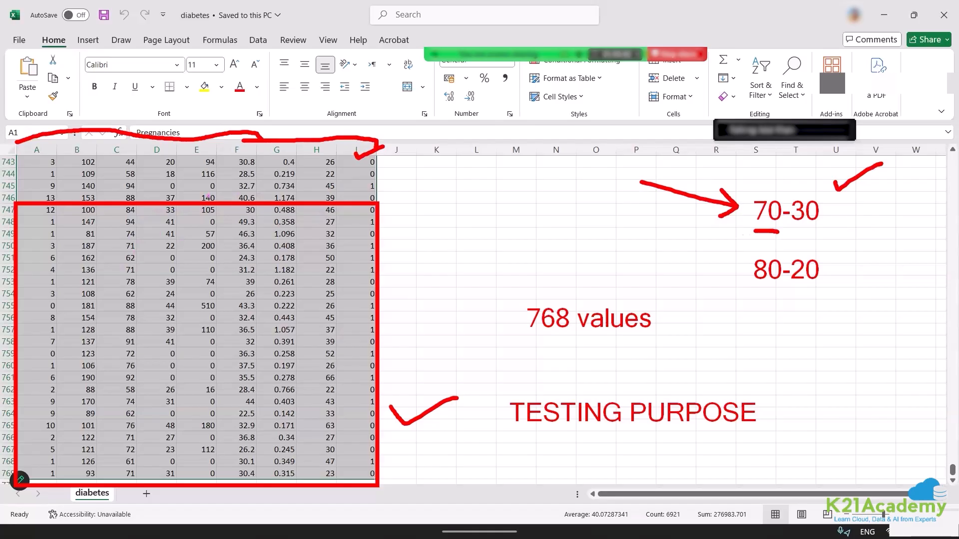
Draw a pink box around columns A to H of the test rows and label an arrow from column I "YP".
left_click_drag(207, 199, 235, 200)
mouse_move(18, 205)
left_mouse_down()
mouse_move(273, 406)
mouse_move(334, 483)
mouse_move(337, 472)
left_mouse_up()
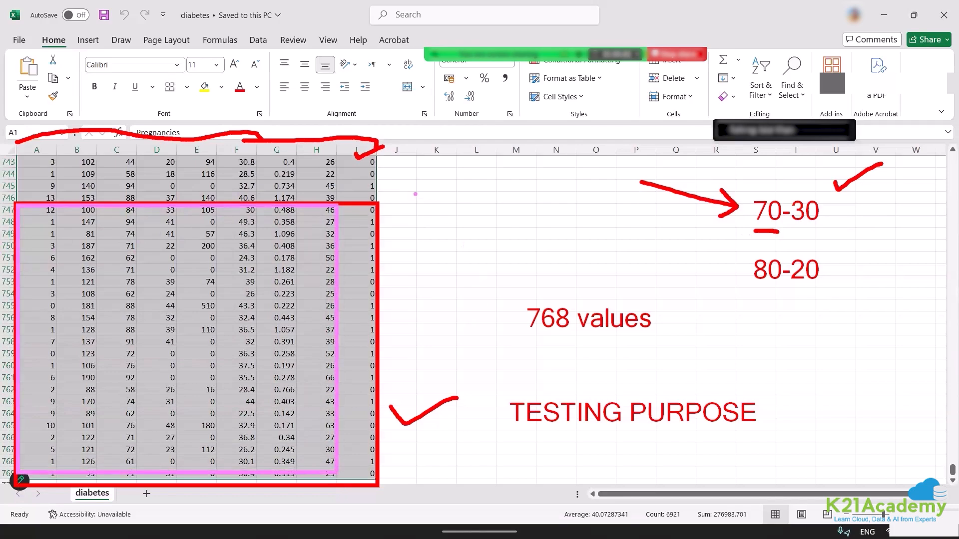
left_click_drag(397, 183, 397, 206)
type("YP")
mouse_move(357, 204)
left_mouse_down()
mouse_move(423, 206)
mouse_move(497, 175)
mouse_move(480, 179)
mouse_move(512, 175)
mouse_move(509, 197)
left_mouse_up()
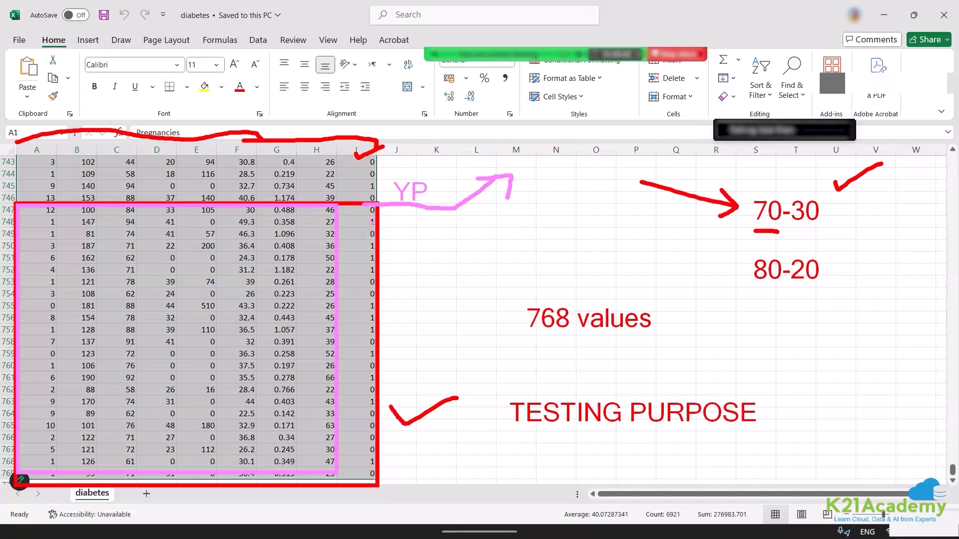
Draw a pink line down column I of the test rows and write an underlined "YA" beside the arrow's tip.
left_click_drag(357, 211, 353, 256)
left_click_drag(535, 169, 542, 187)
left_click_drag(549, 169, 542, 180)
left_click_drag(555, 168, 555, 192)
type("A")
key("Escape")
left_click_drag(544, 198, 577, 203)
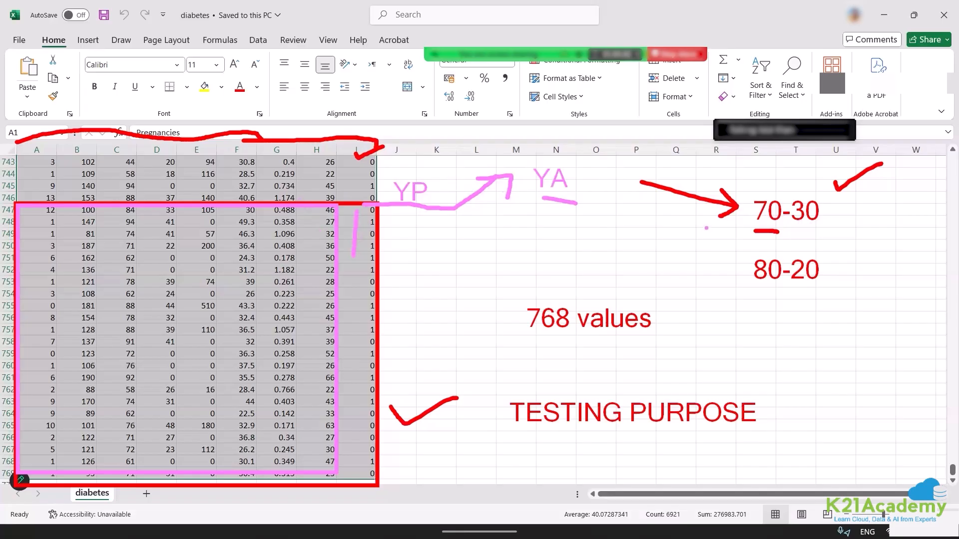
Add a two-line pink text annotation "TRAIN VALIDATION SPLIT" above the "768 values" note.
left_click(478, 231)
type("TRAIN ")
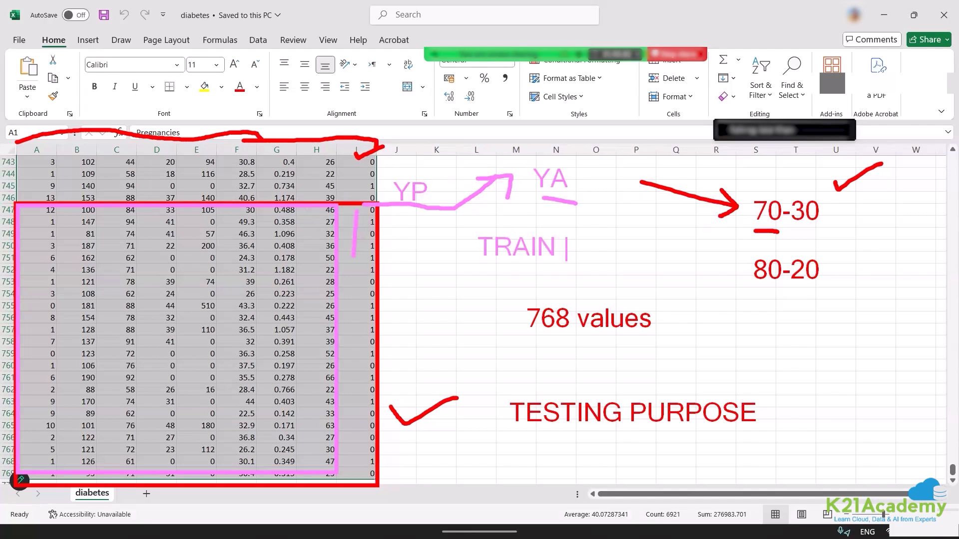
type("VALIDATIO")
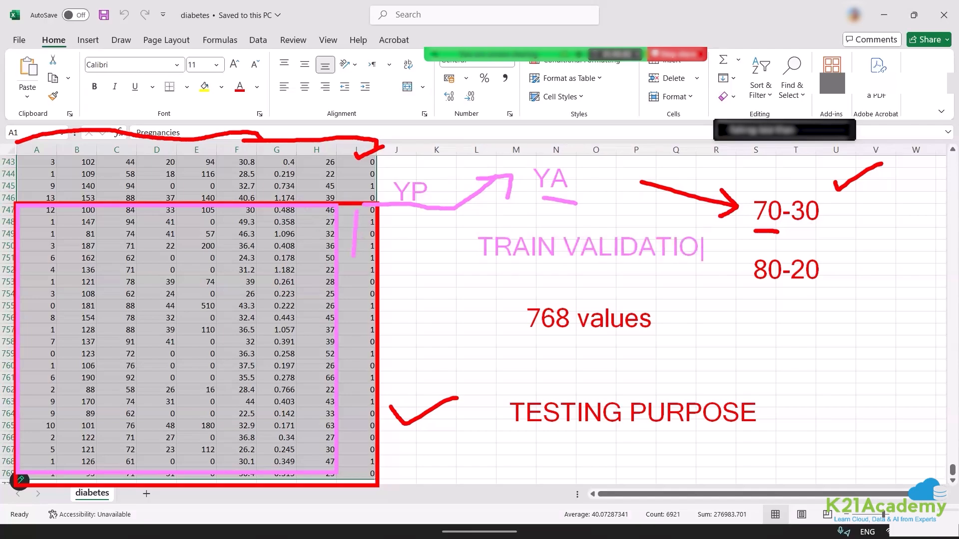
type("N")
key("Return")
type("SPLIT")
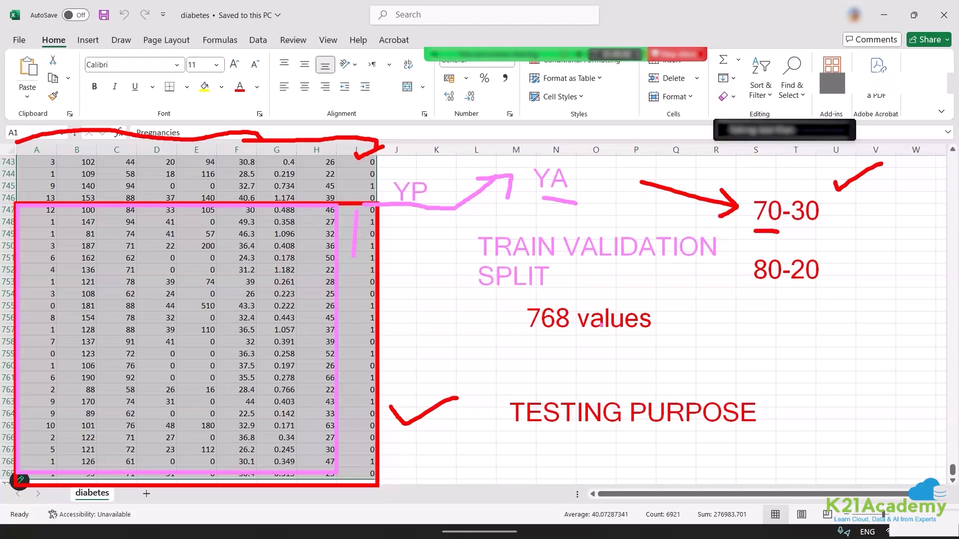
Add a pink text note reading "100 values" with "70-30" beneath it, beside the "768 values" note.
left_click(703, 324)
type("100 values")
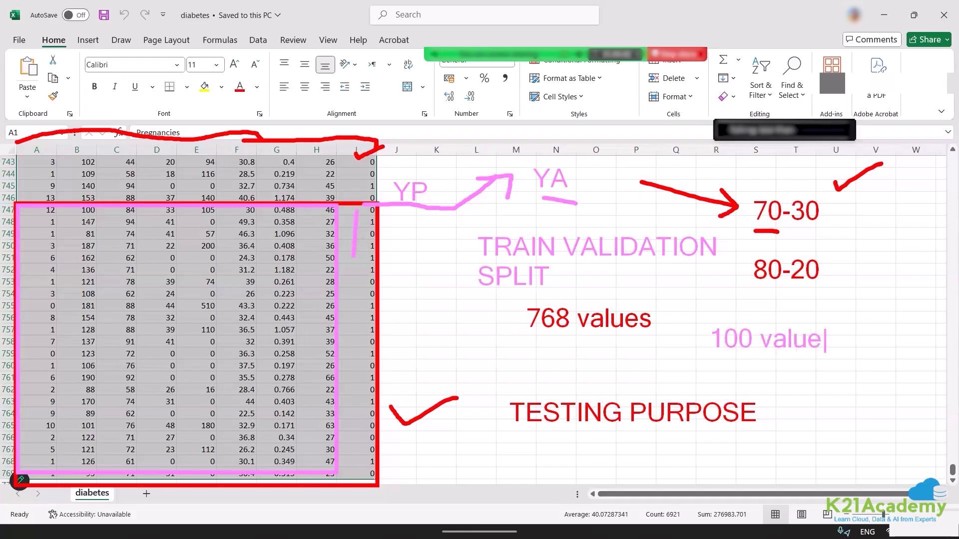
key("Return")
type("70-30")
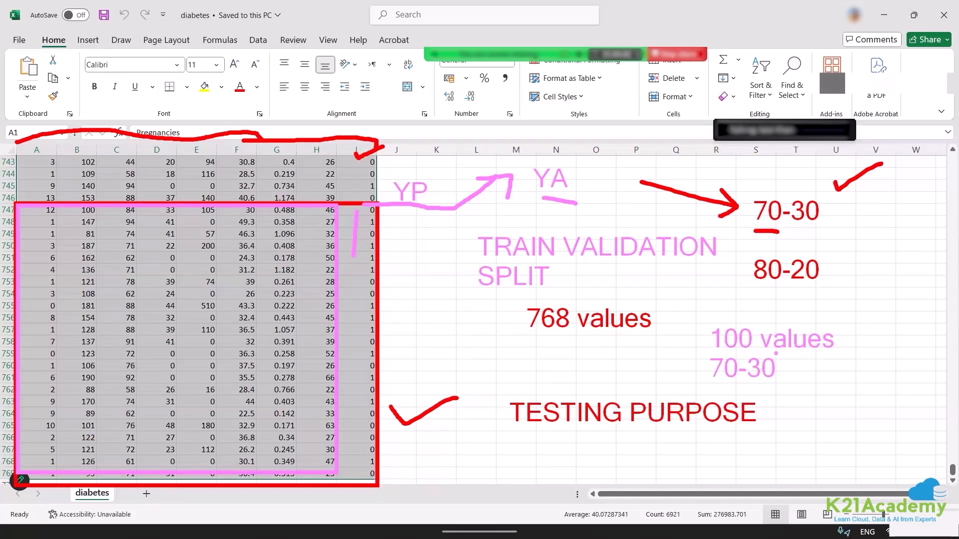
Draw a pink angle mark after "TESTING PURPOSE", write "80-20" beside it and draw a pink tick above that ratio.
mouse_move(792, 405)
left_mouse_down()
mouse_move(802, 412)
mouse_move(790, 429)
mouse_move(795, 456)
left_mouse_up()
type("80-")
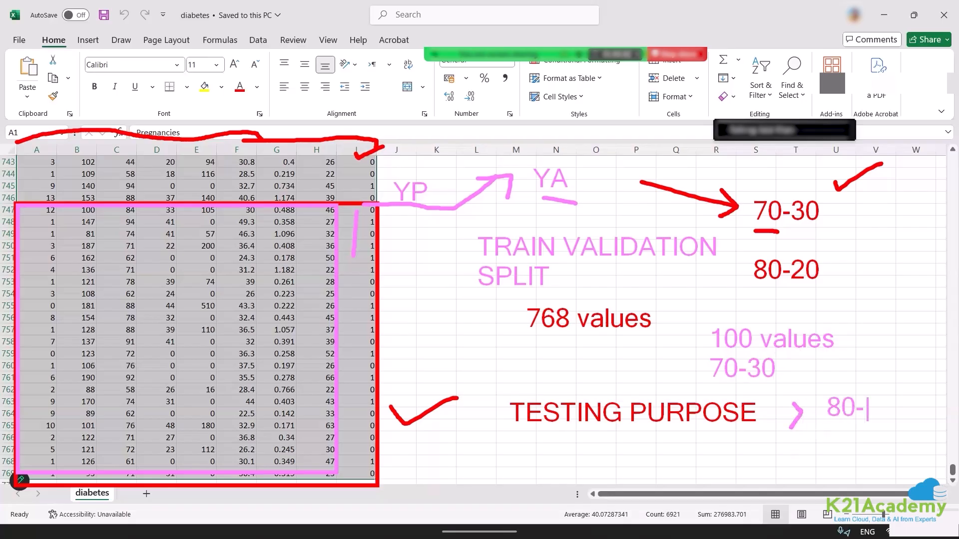
type("20")
key("Return")
left_click_drag(871, 373, 914, 350)
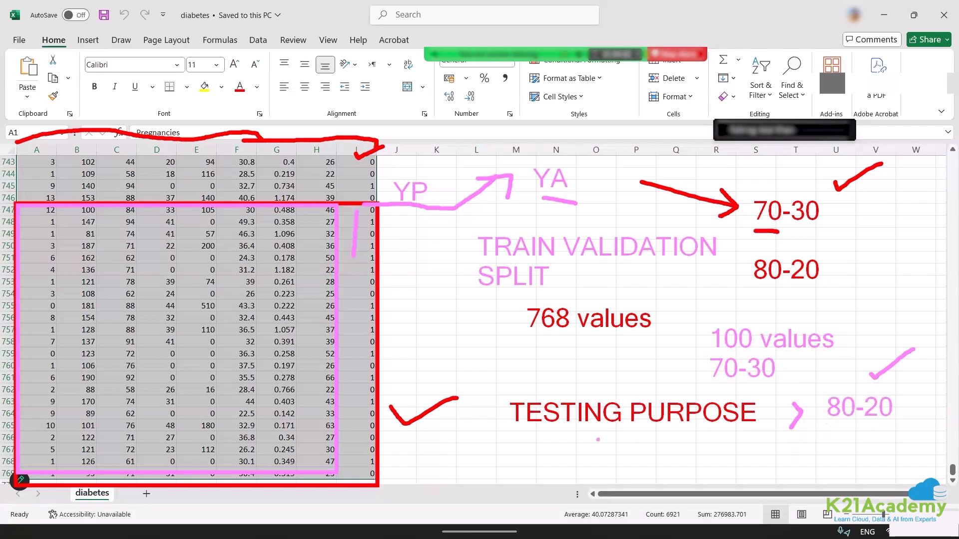
Leave annotation mode, switch to the Azure Machine Learning training job in the browser and set the percentage validation of data to 30.
key("Escape")
left_click(328, 524)
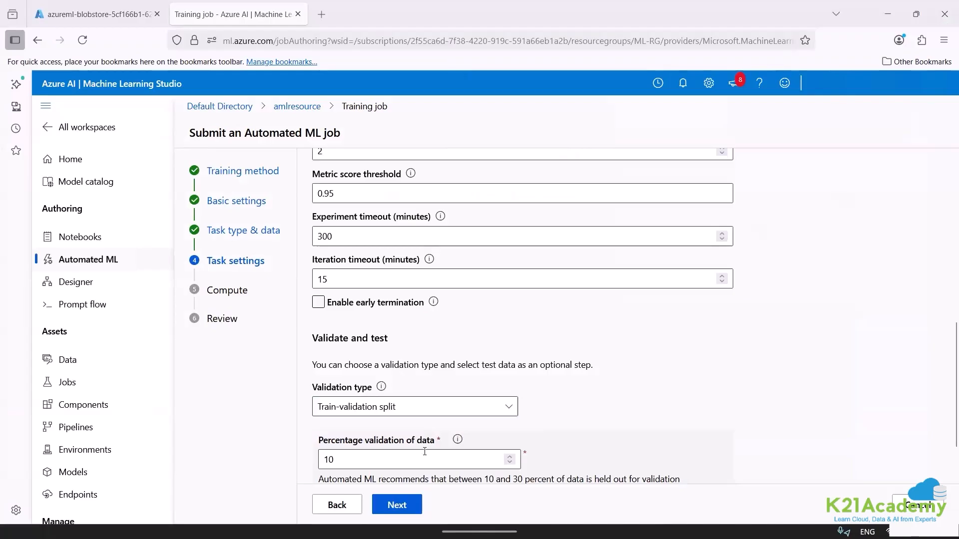
left_click(350, 462)
double_click(350, 462)
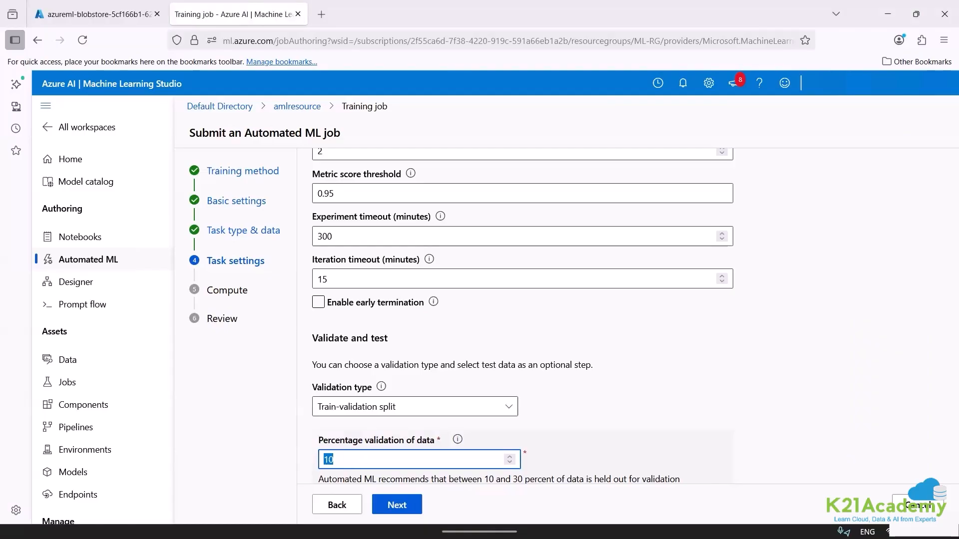
type("30")
left_click(614, 367)
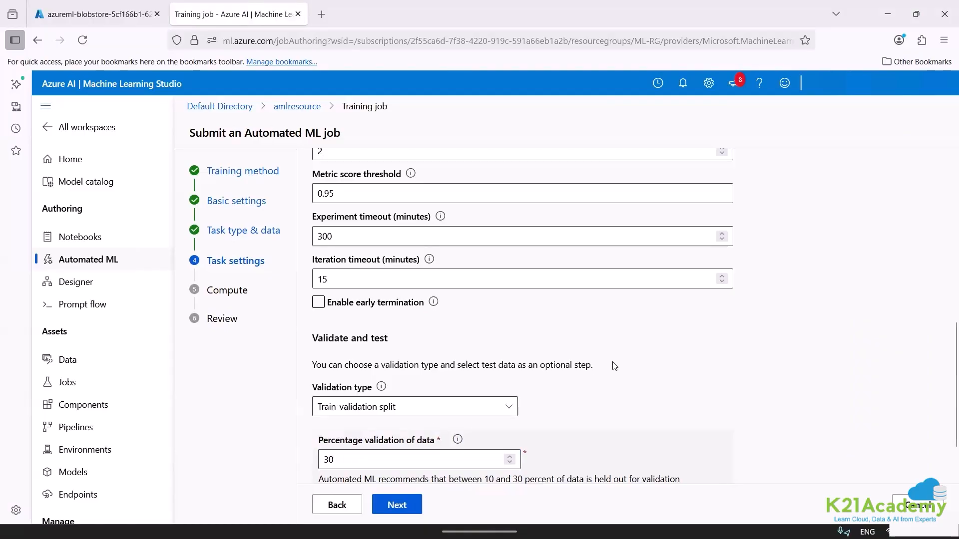
Keep the test data option at None and proceed to the job's compute settings.
scroll(945, 463, "down", 3)
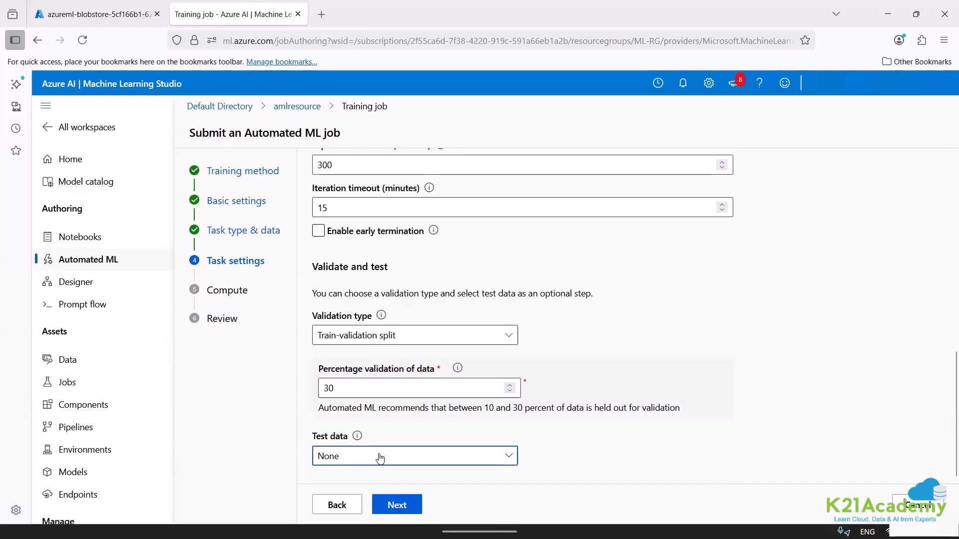
left_click(380, 458)
left_click(380, 458)
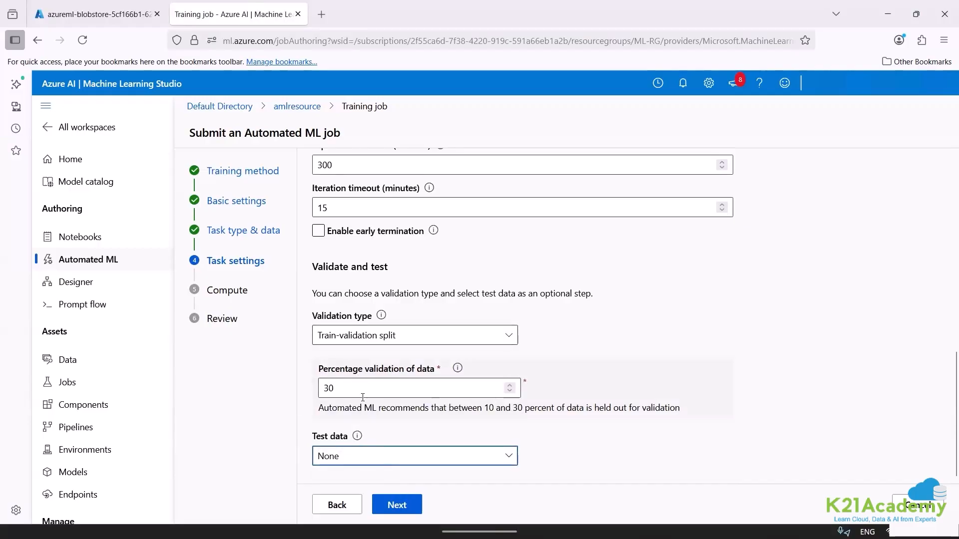
left_click(394, 506)
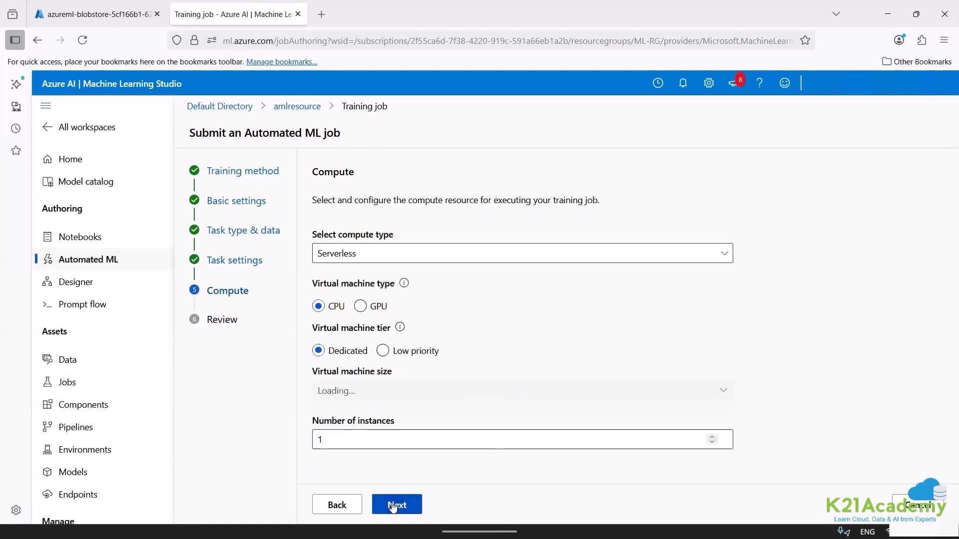
Keep Serverless compute with size Standard_DS3_v2 and 1 instance, continue to the review and try to submit the training job.
left_click(386, 254)
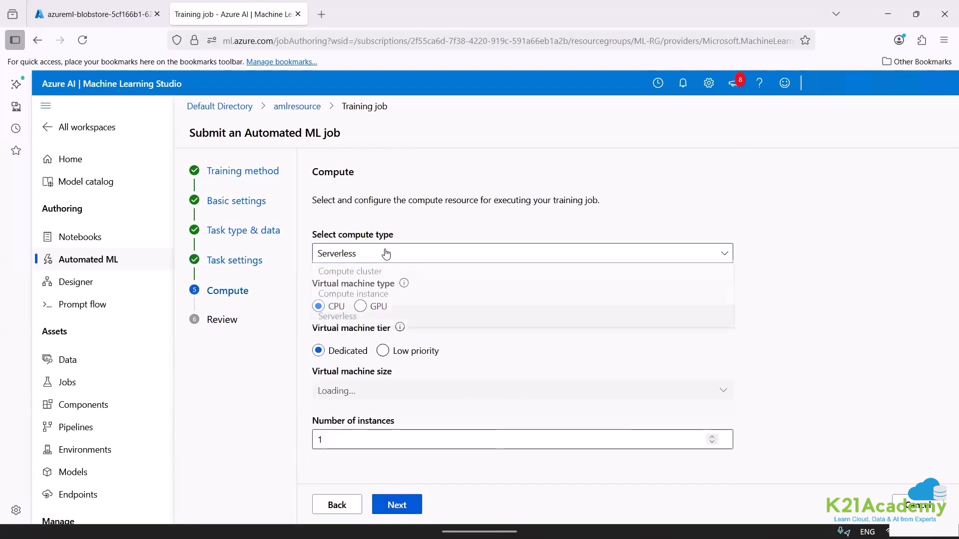
left_click(384, 258)
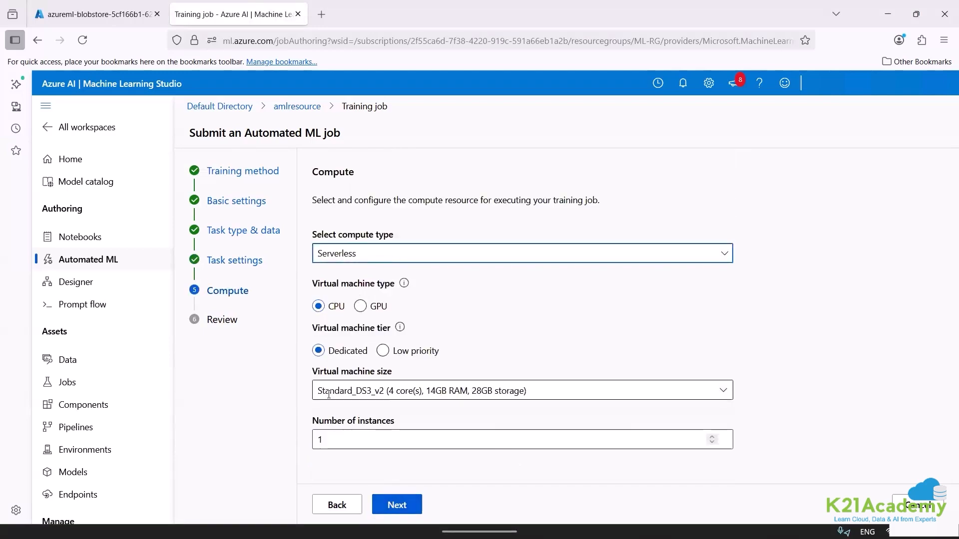
left_click(331, 442)
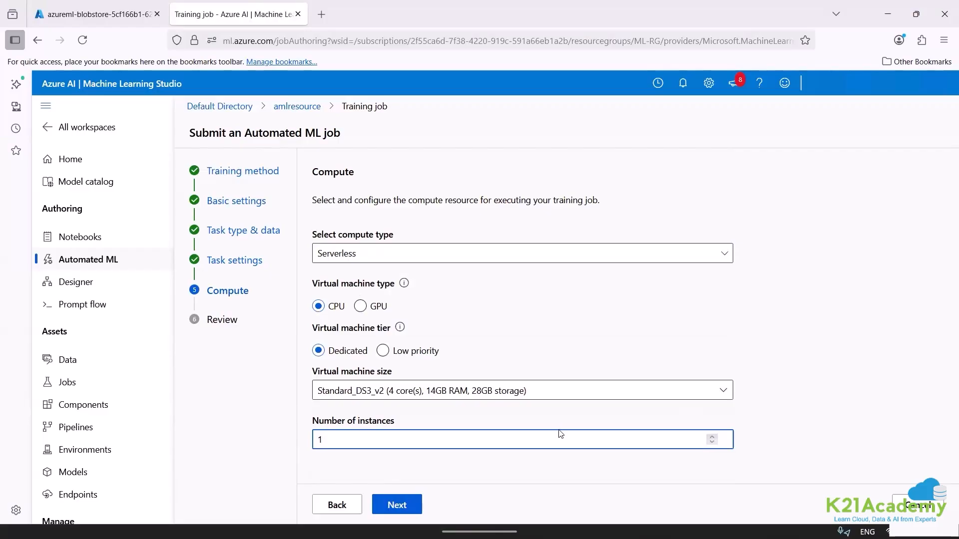
double_click(546, 429)
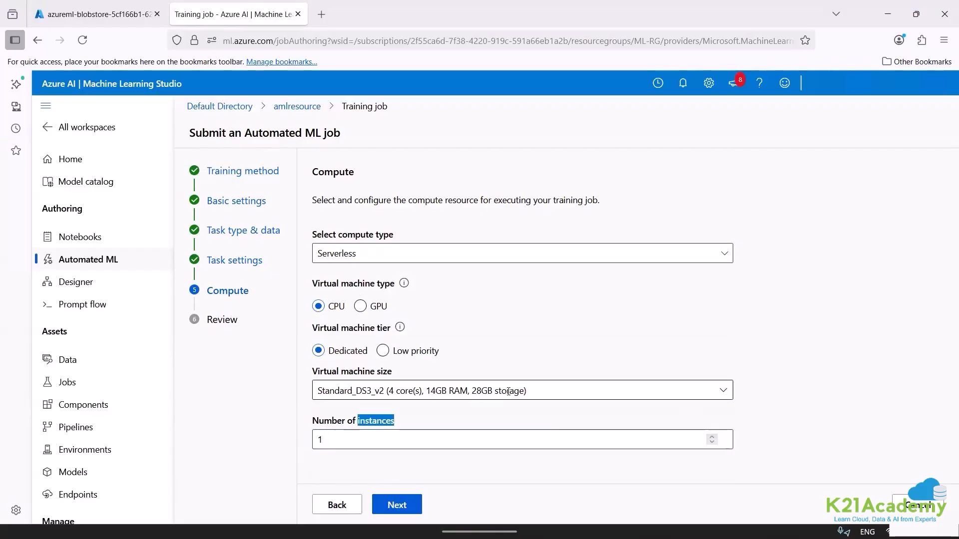
left_click(349, 392)
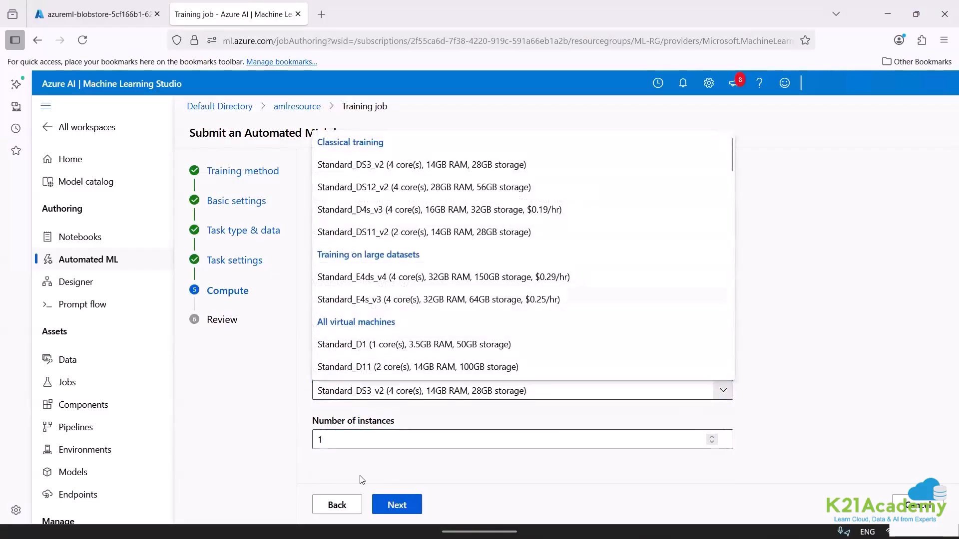
left_click(372, 482)
left_click(396, 503)
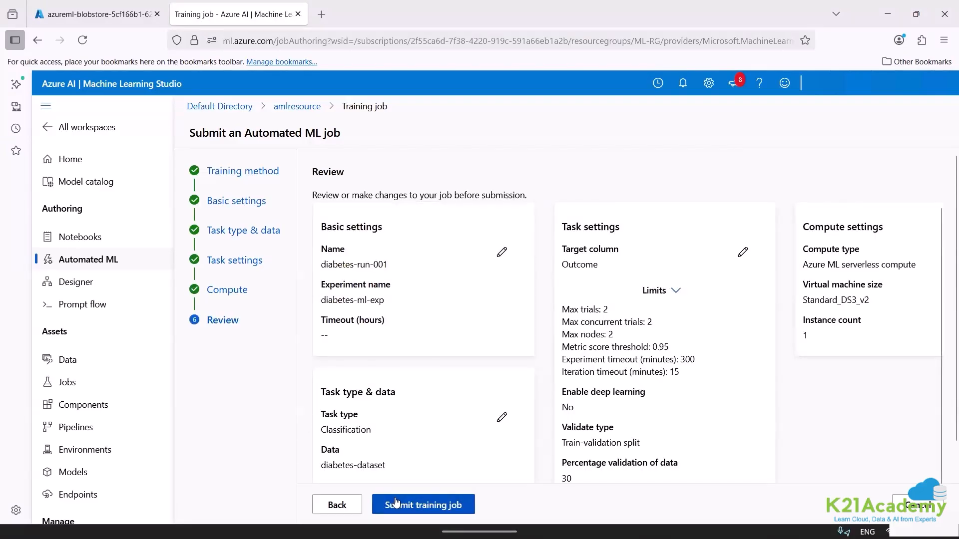
left_click(427, 506)
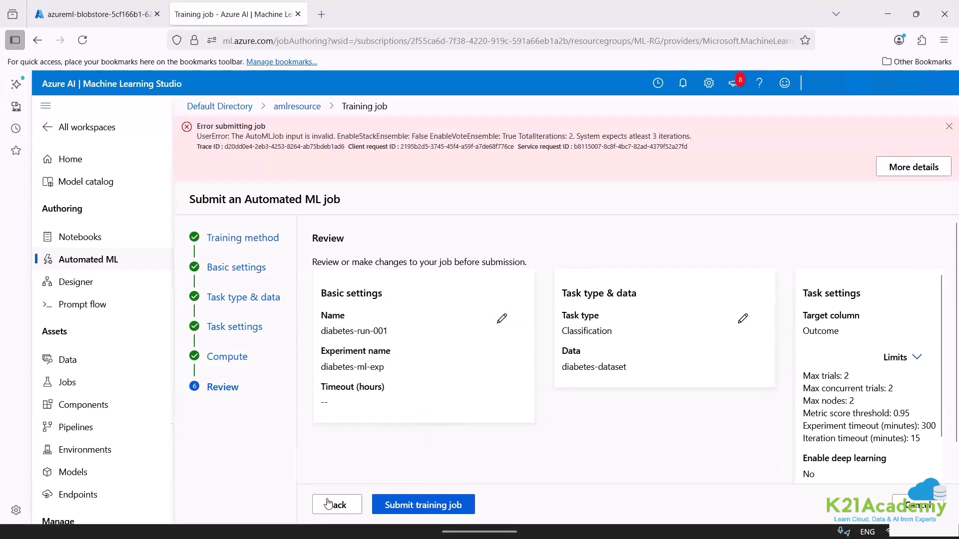
Go back through the job wizard to the task type and data, reselect diabetes-dataset and continue to the task settings.
left_click(330, 504)
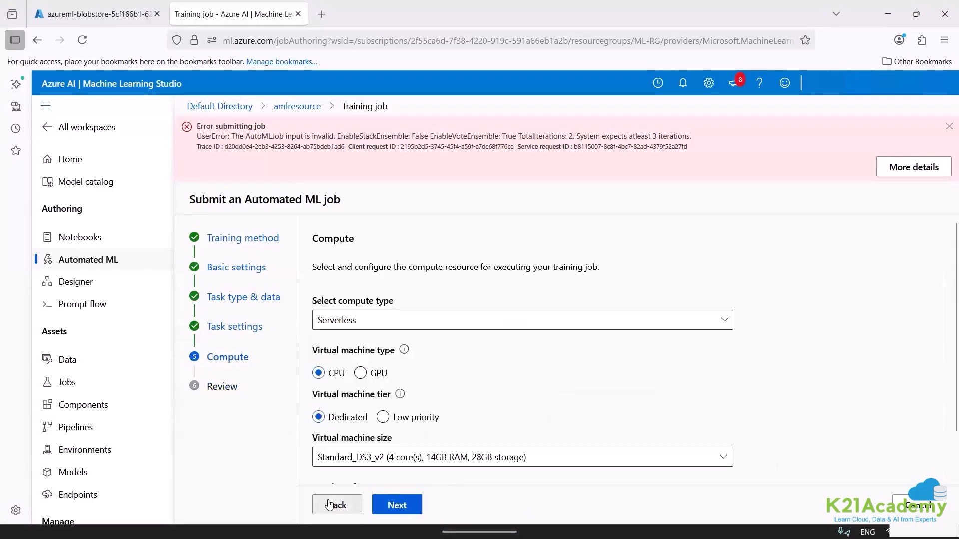
left_click(330, 504)
left_click(329, 509)
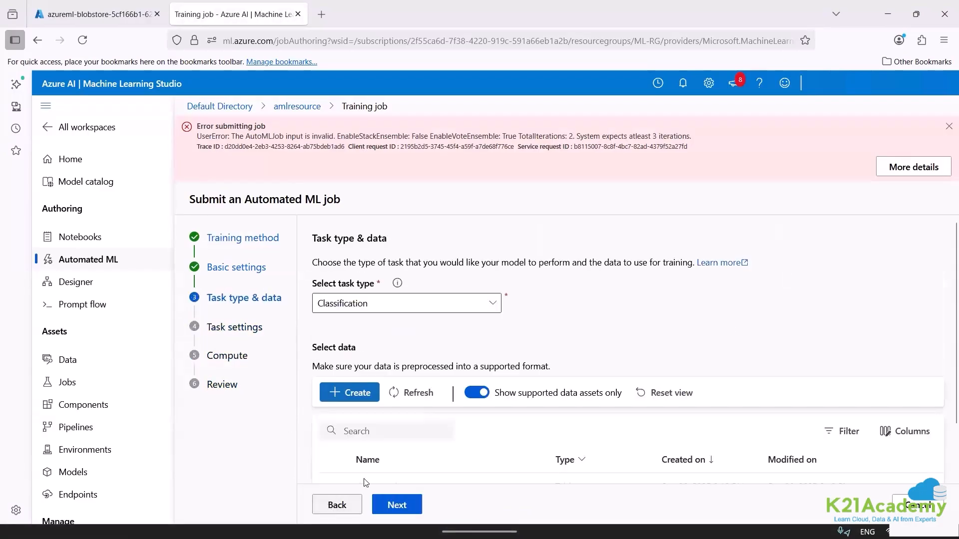
left_click(395, 507)
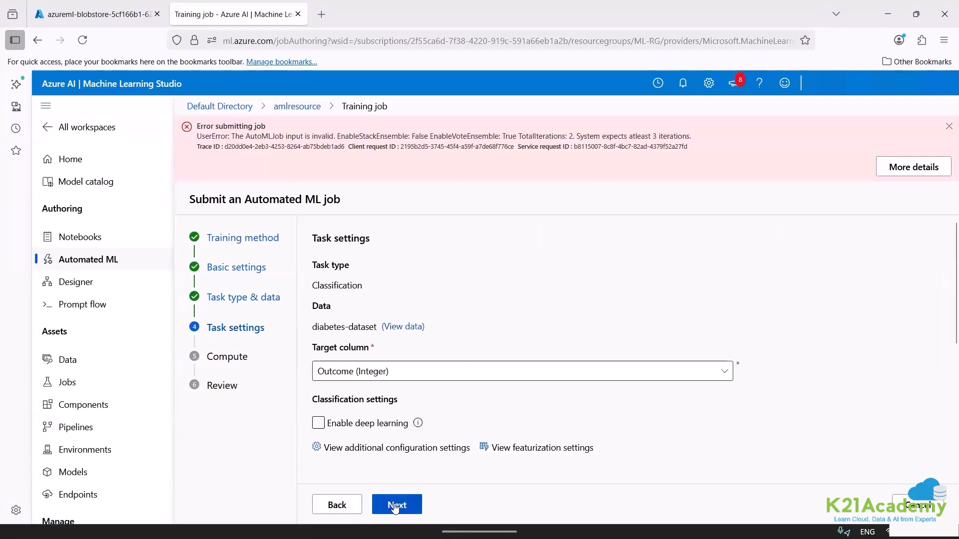
left_click(338, 505)
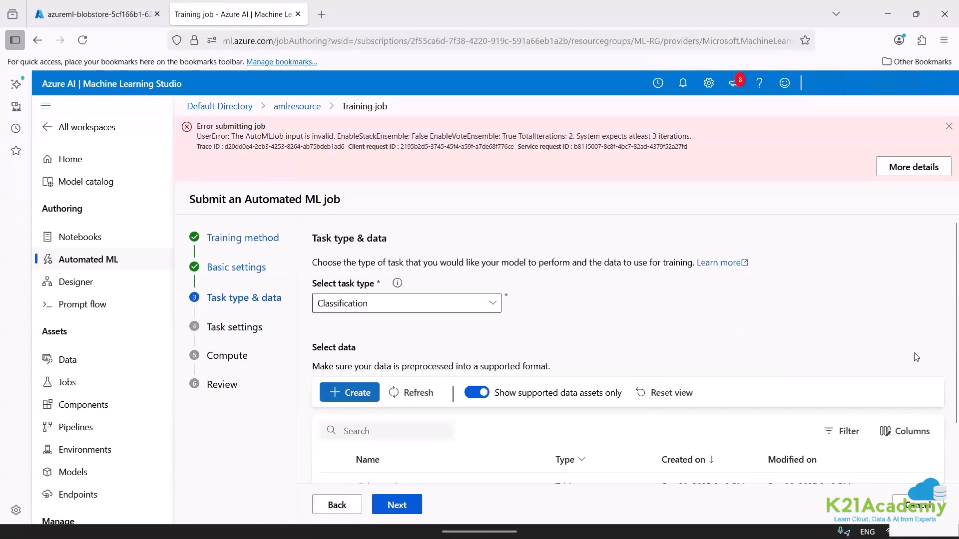
scroll(946, 434, "down", 2)
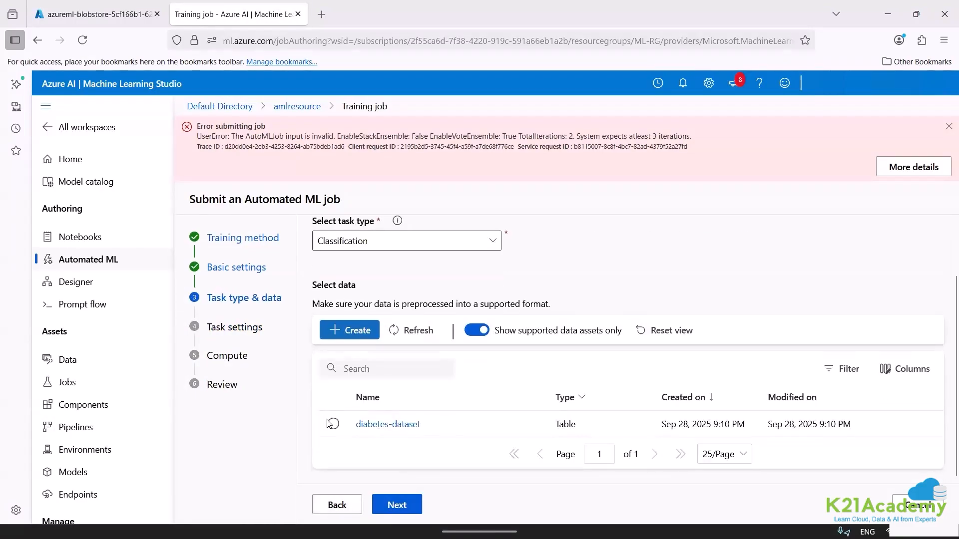
left_click(334, 424)
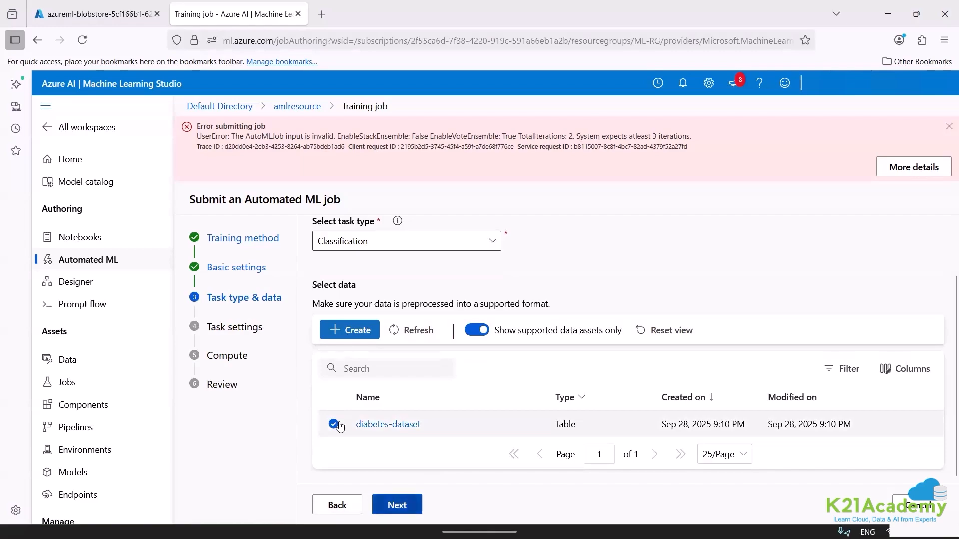
left_click(397, 505)
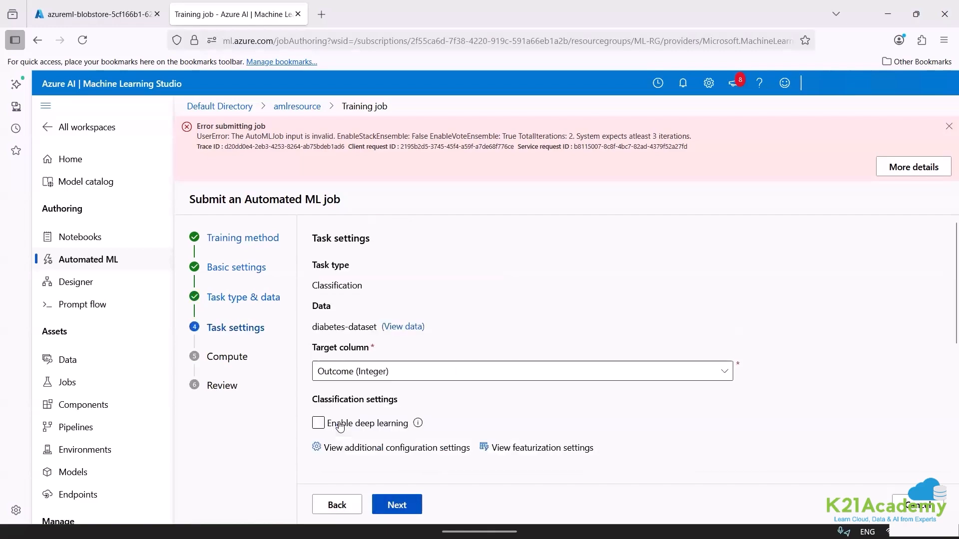
Check the additional configuration of the classification task, including its allowed models, and return to the task settings.
left_click(400, 449)
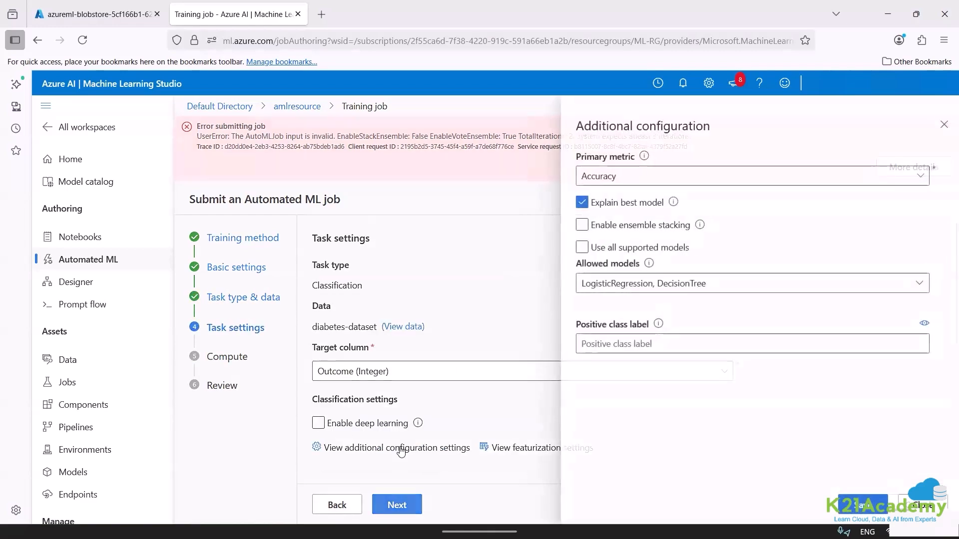
left_click(910, 504)
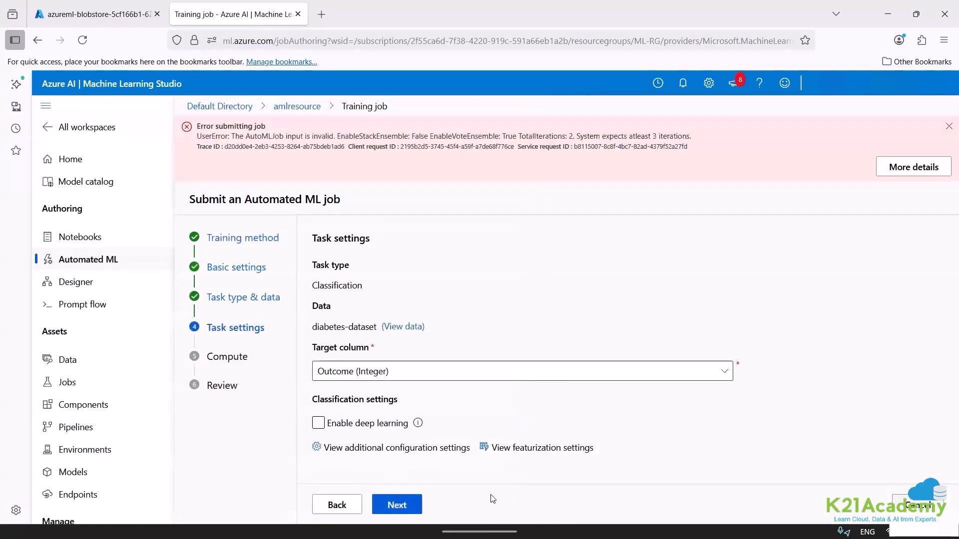
left_click(399, 505)
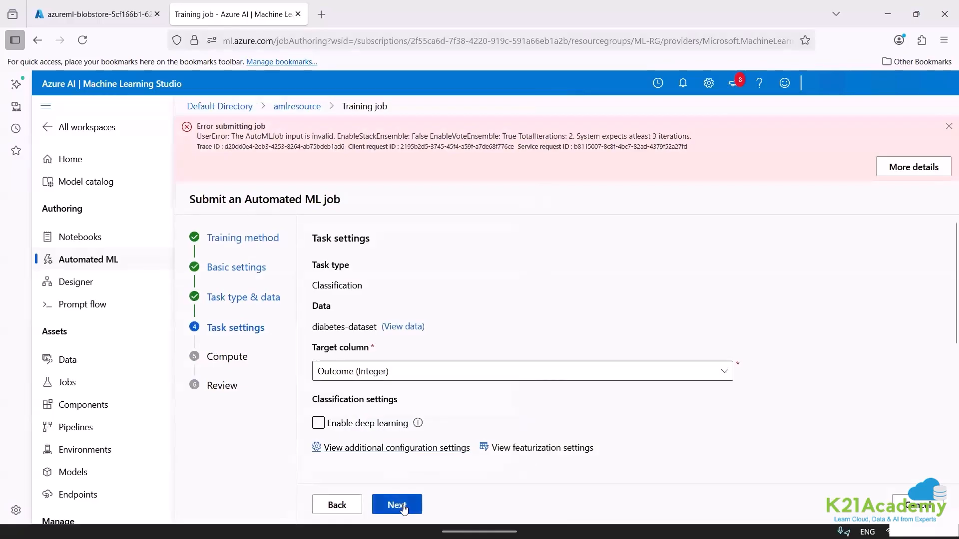
left_click(336, 505)
Expand the task's limits and set both the max concurrent trials and the max trials to 3.
scroll(505, 272, "down", 5)
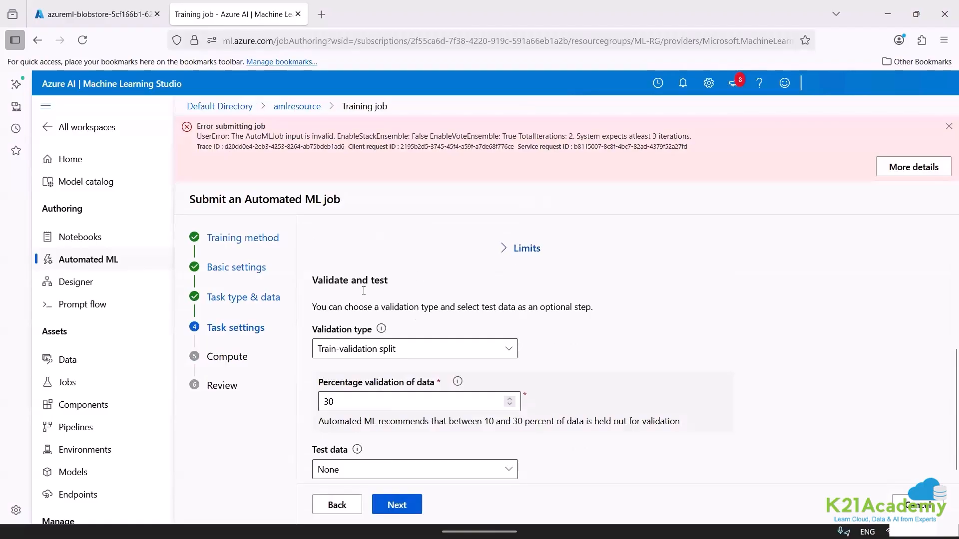
left_click(520, 248)
left_click(352, 327)
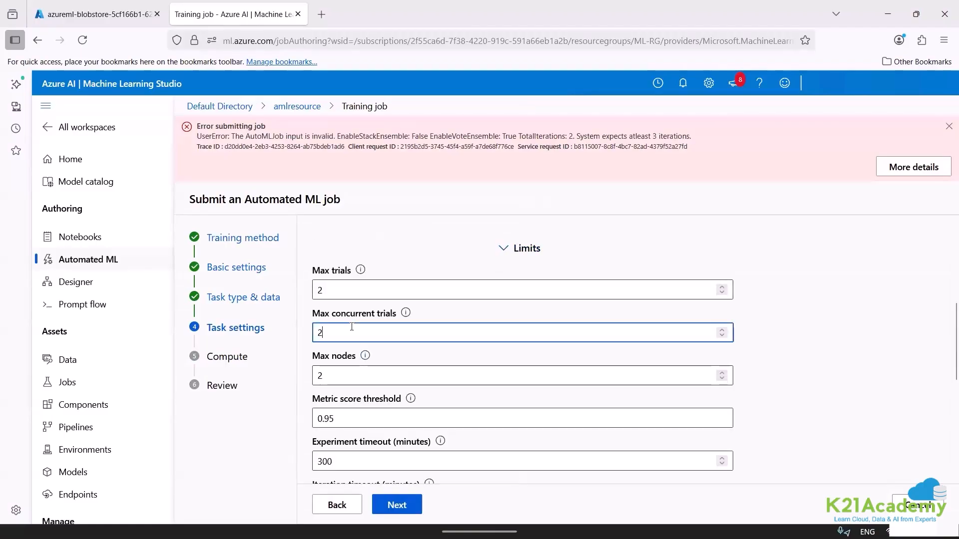
key("BackSpace")
type("3")
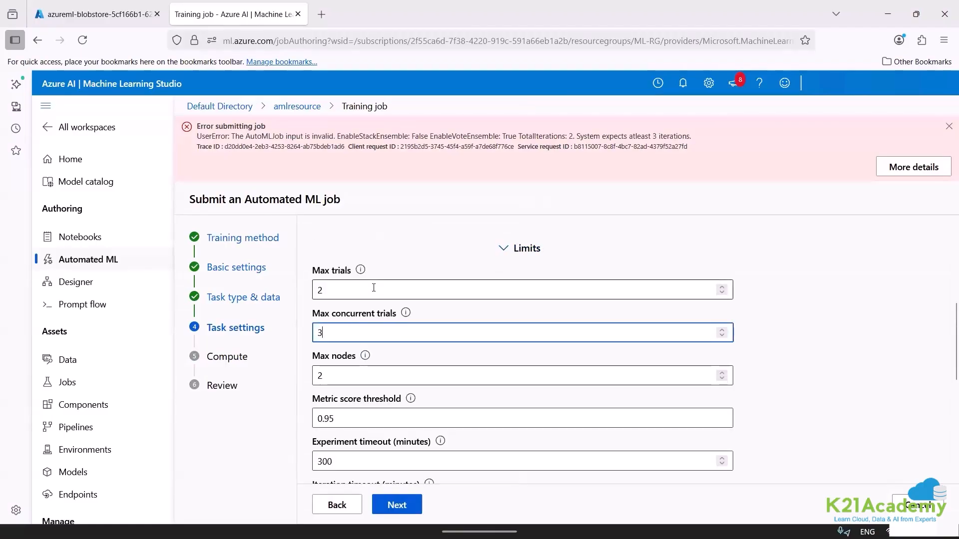
left_click(373, 288)
key("BackSpace")
type("3")
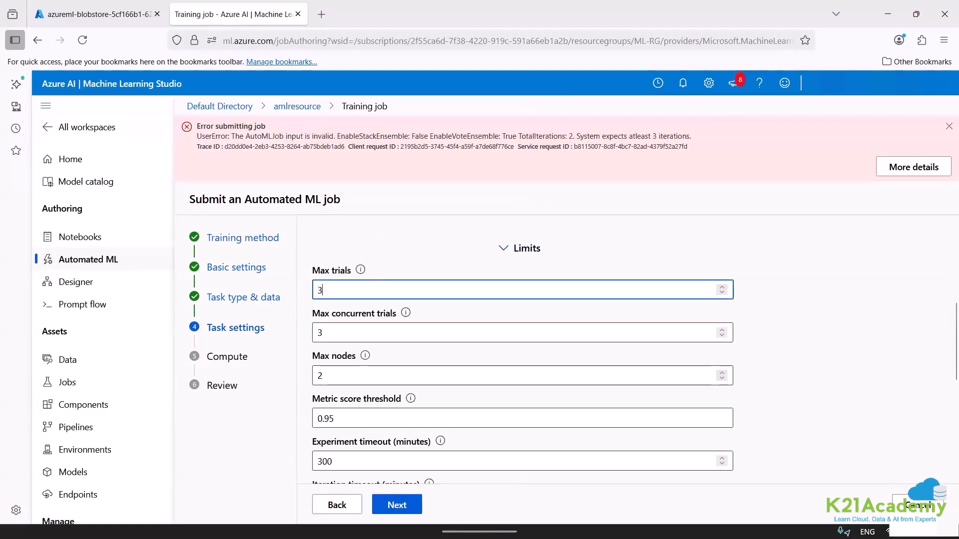
In the task's limits, set both the max concurrent trials and the max nodes to 1.
left_click(377, 333)
key("BackSpace")
type("2")
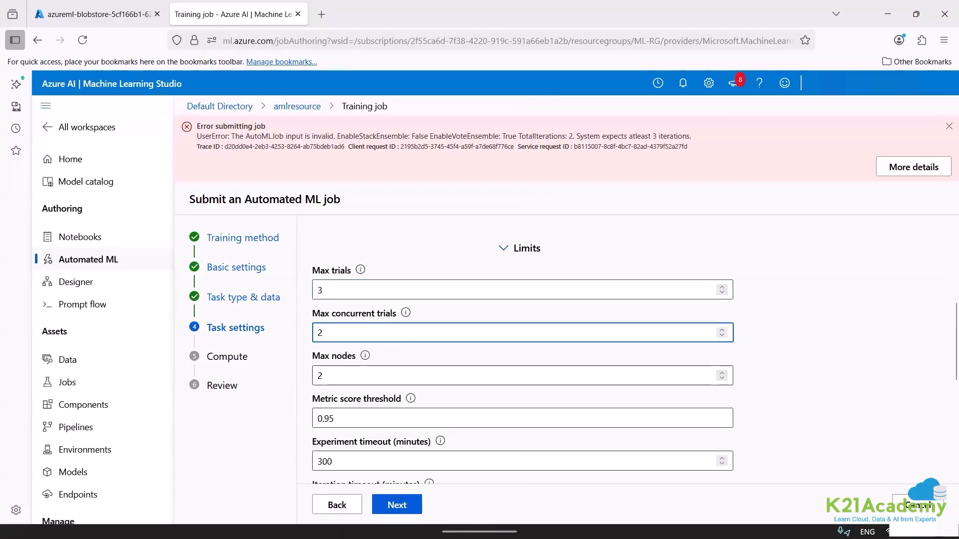
key("BackSpace")
type("1")
left_click(776, 362)
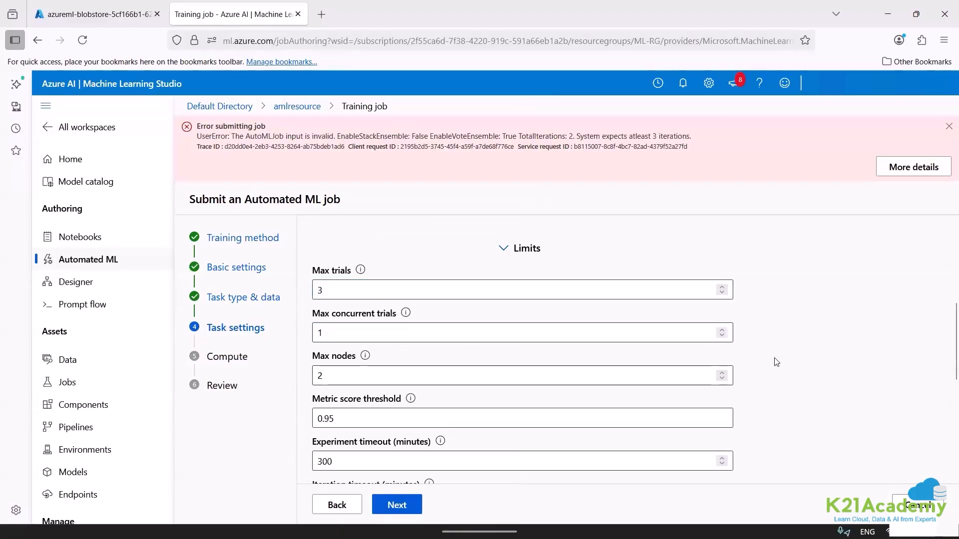
left_click(377, 384)
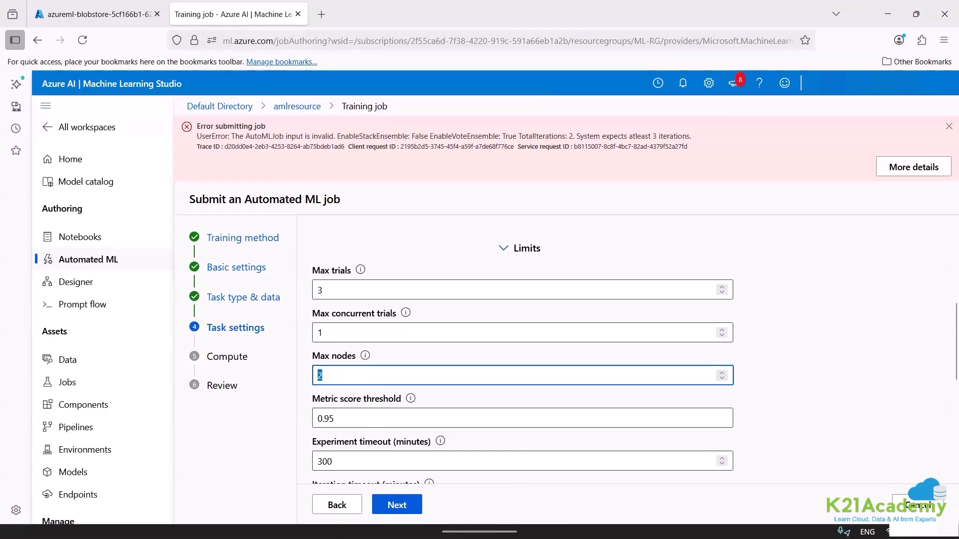
left_click(946, 411)
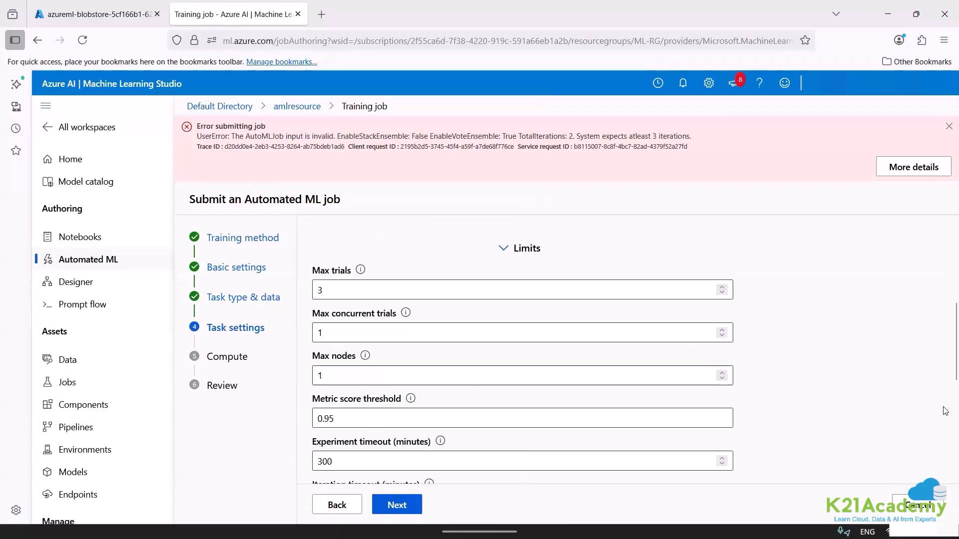
Continue with the 30 percent train-validation split and the Serverless compute through the review, and submit the training job.
scroll(949, 399, "down", 5)
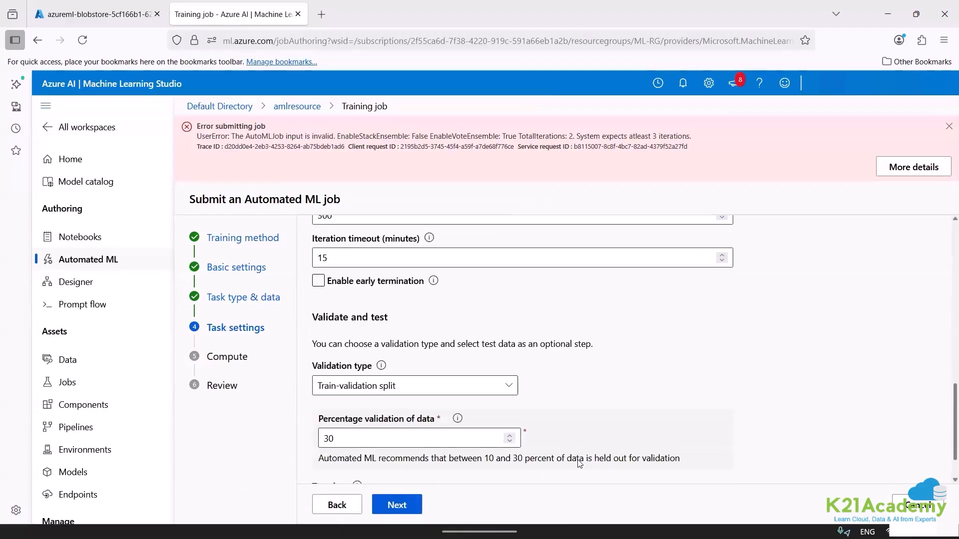
left_click(407, 505)
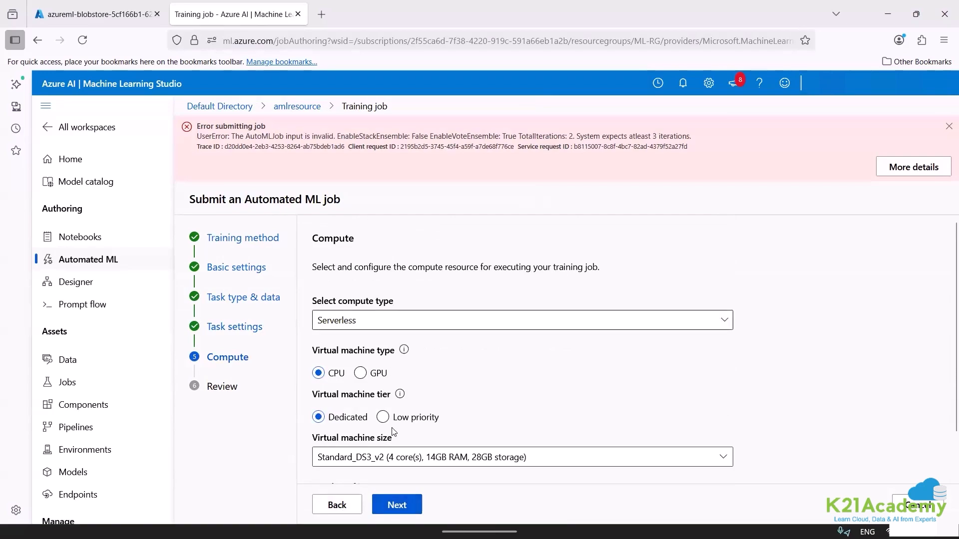
left_click(398, 506)
left_click(398, 506)
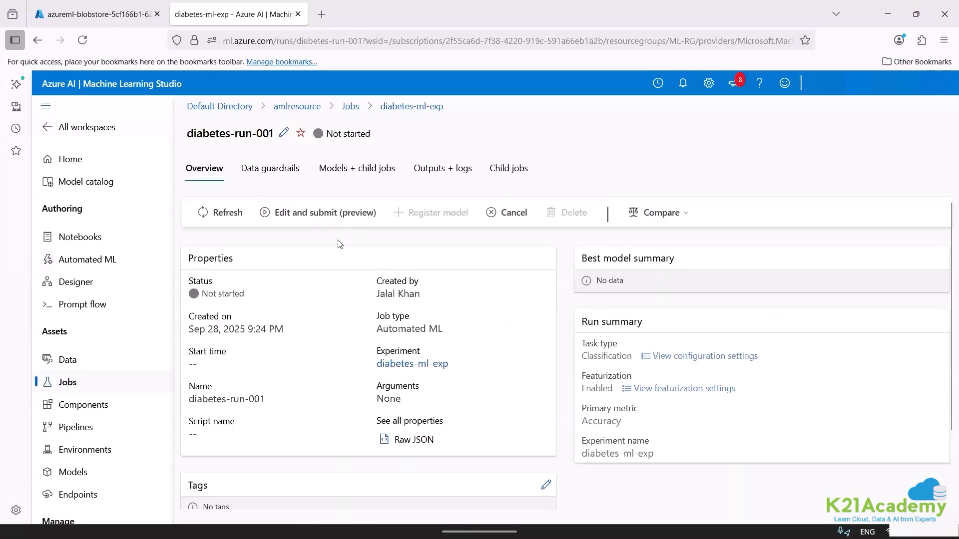
Open diabetes-run-001 from the diabetes-ml-exp experiment in the jobs list and refresh its status.
left_click(74, 384)
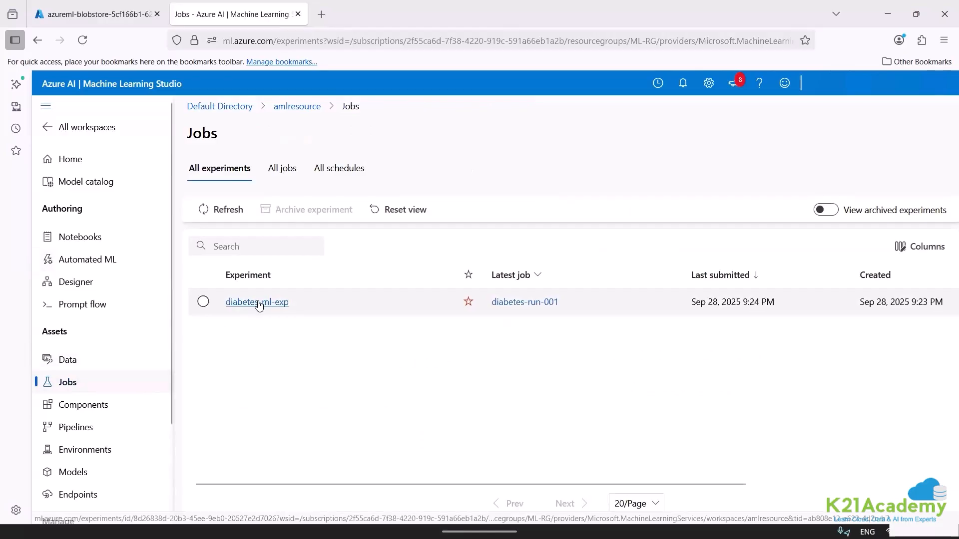
left_click(258, 303)
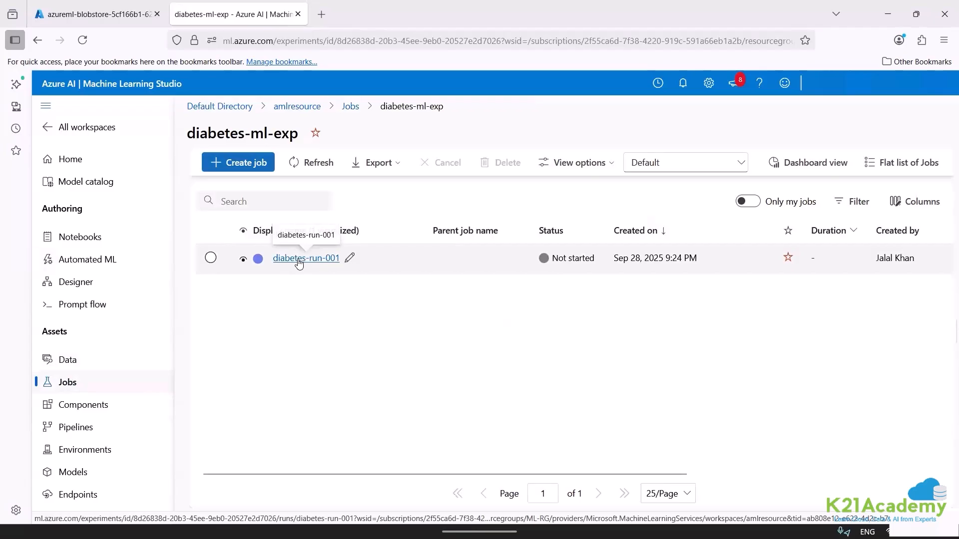
left_click(299, 261)
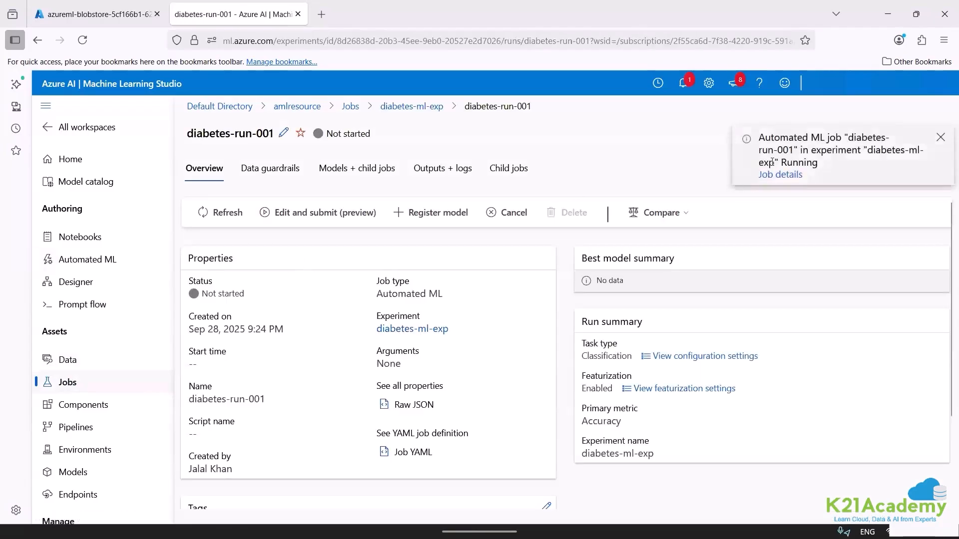
left_click(100, 387)
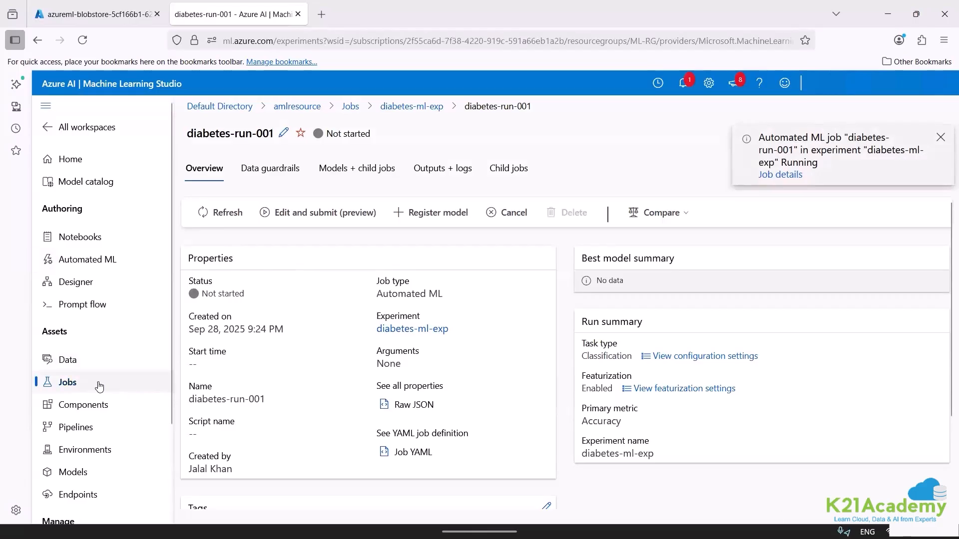
left_click(278, 307)
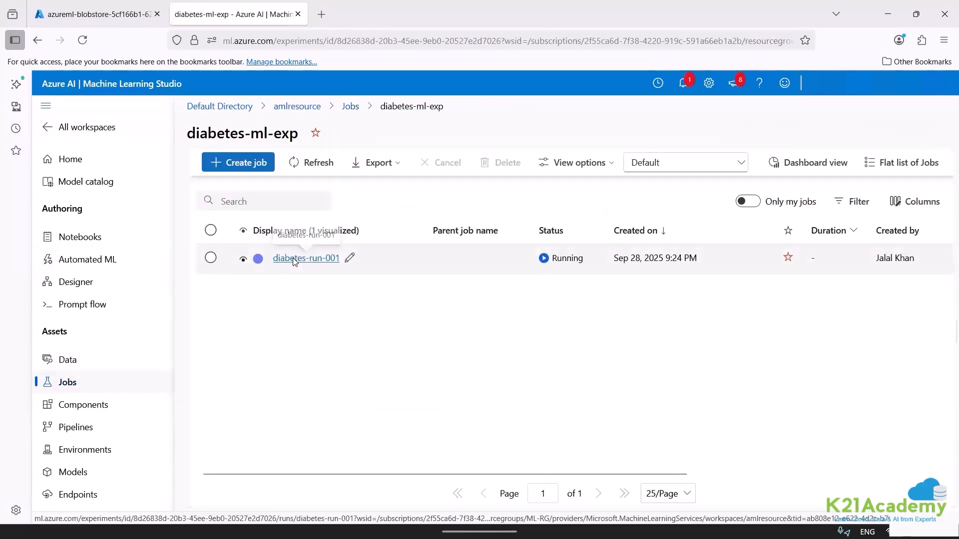
left_click(294, 260)
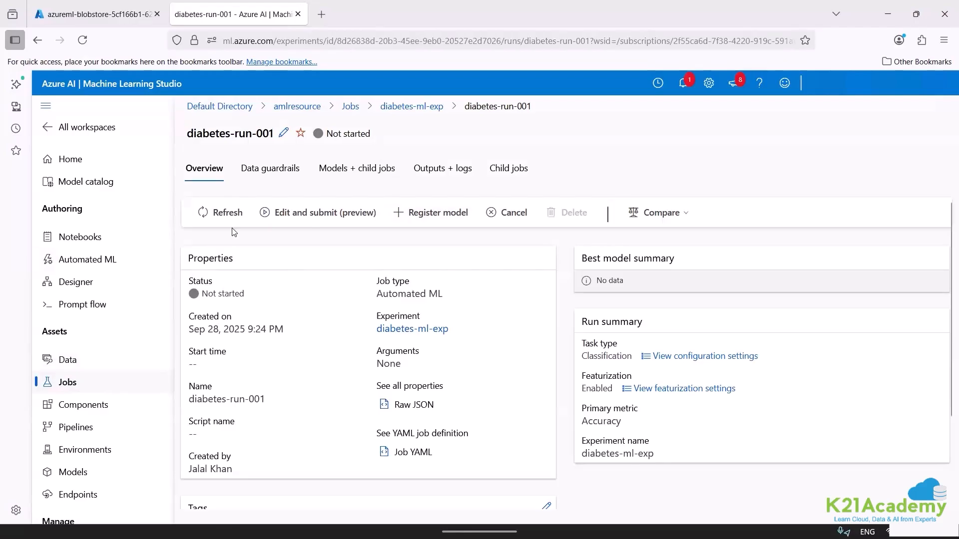
left_click(218, 214)
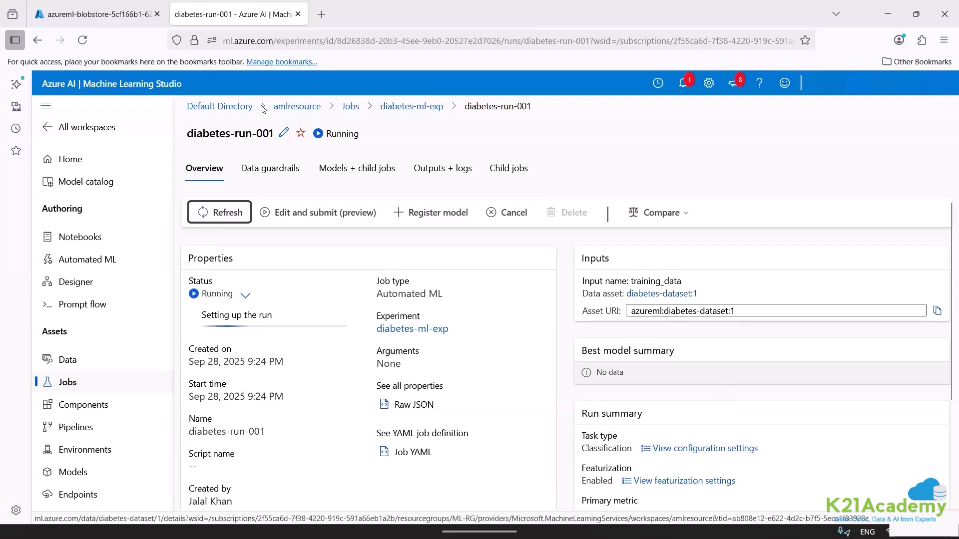
Check the uploaded diabetes.csv in the Azure portal's blob container and return to the run summary of diabetes-run-001.
left_click(115, 14)
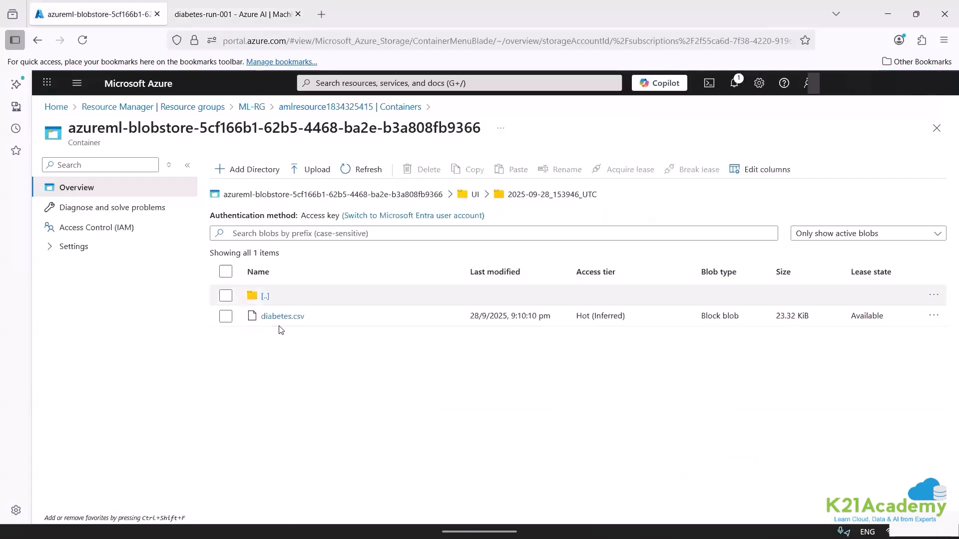
left_click(240, 9)
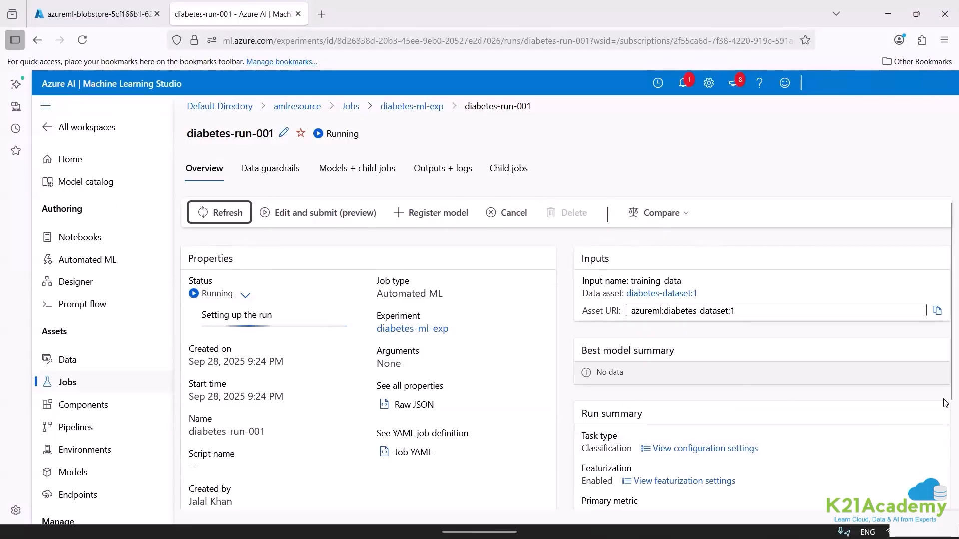
scroll(569, 317, "down", 3)
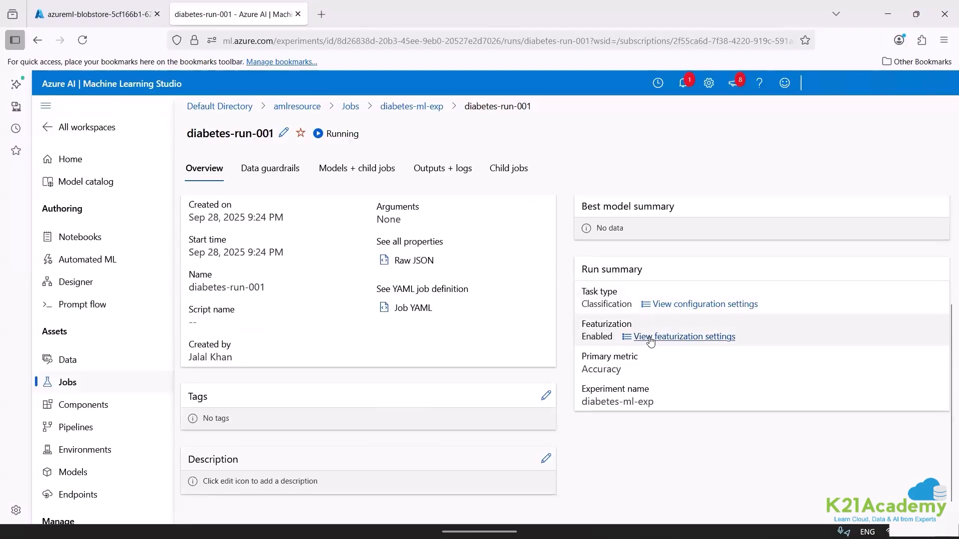
Examine the run's configuration settings, including its primary metric, allowed models, exit criterion, validation and concurrency, and return to the overview.
left_click(673, 307)
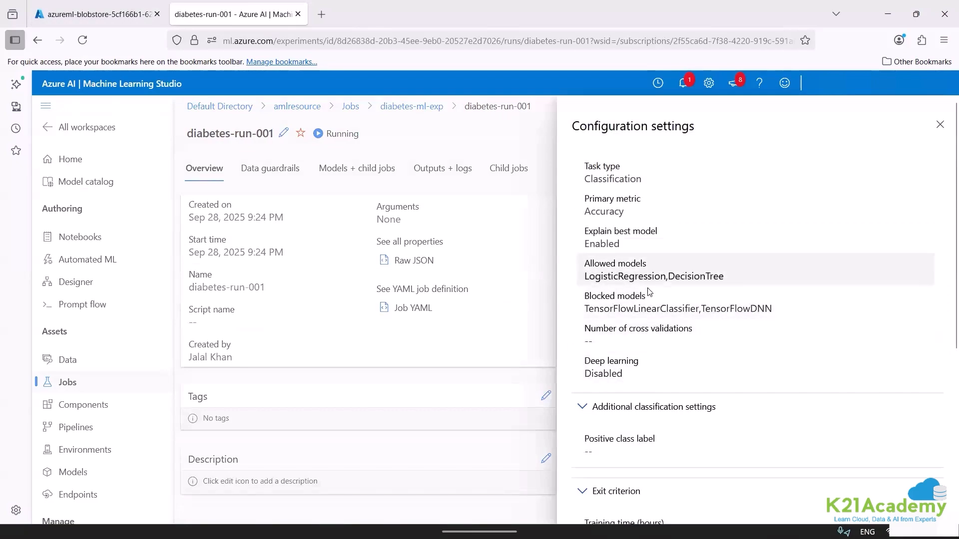
double_click(601, 244)
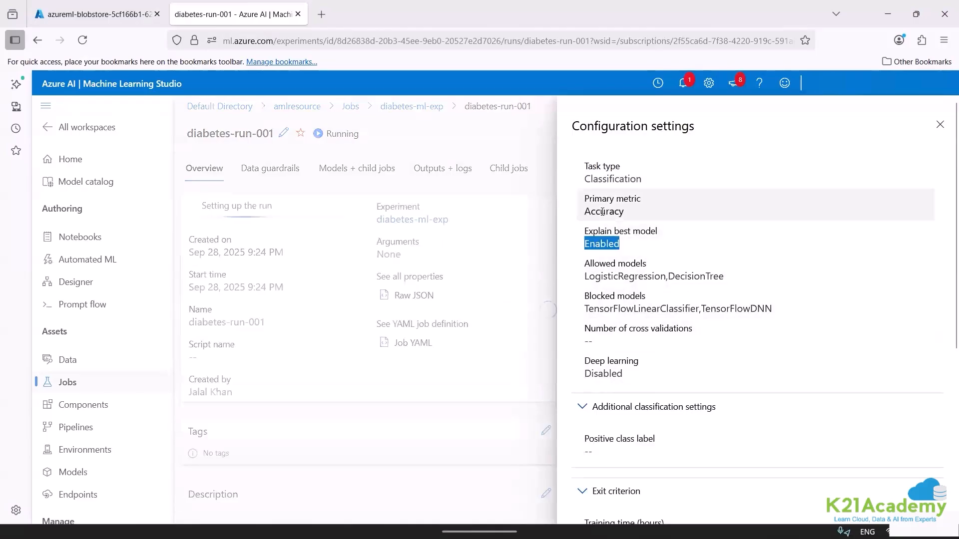
double_click(603, 212)
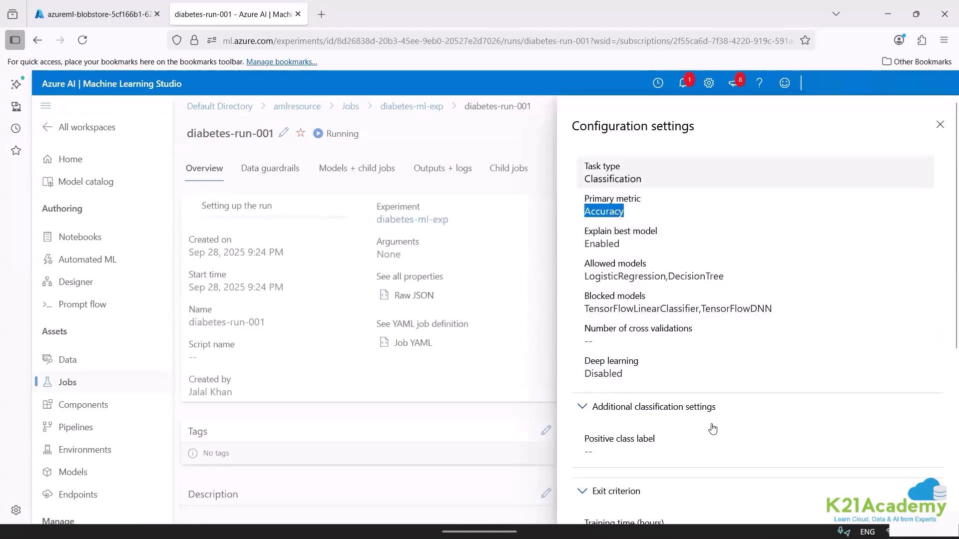
left_click(587, 492)
scroll(946, 441, "down", 4)
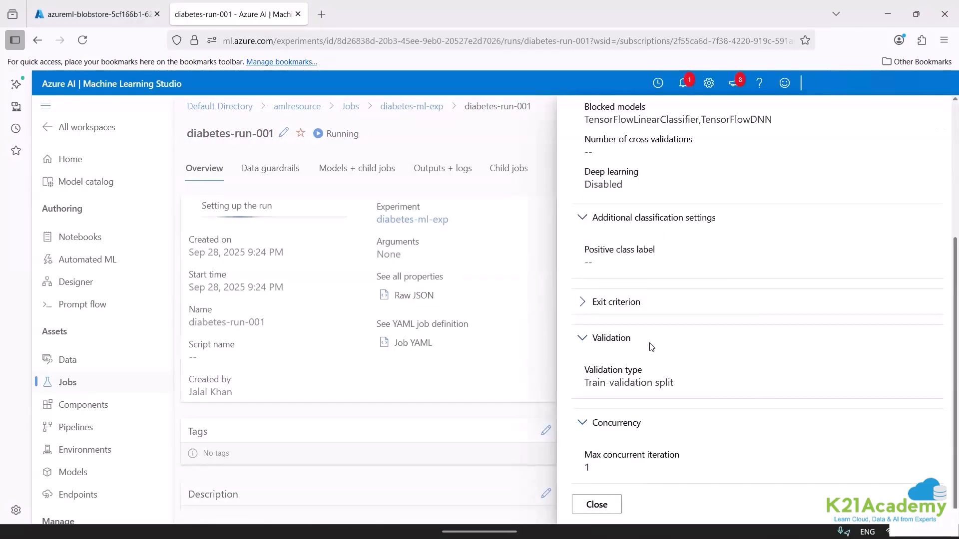
left_click(581, 302)
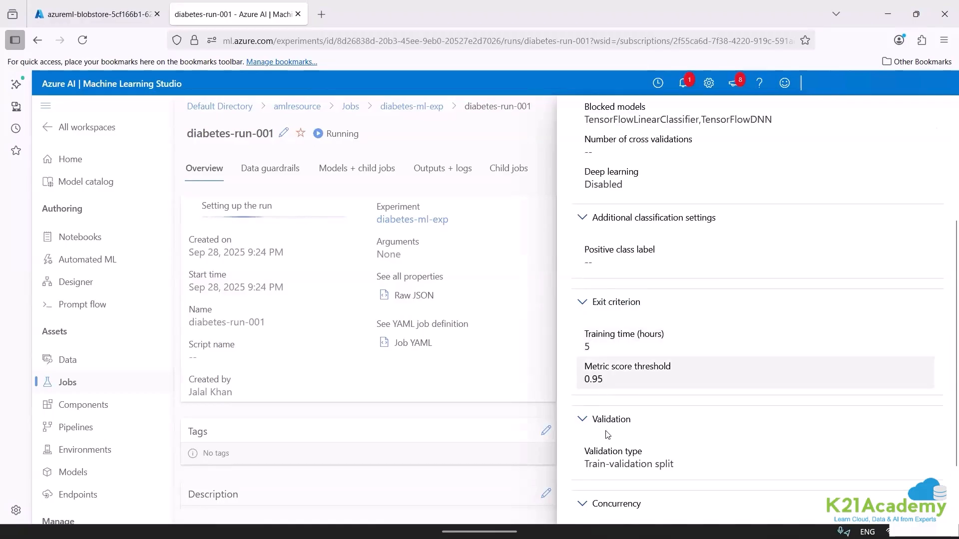
scroll(944, 489, "down", 3)
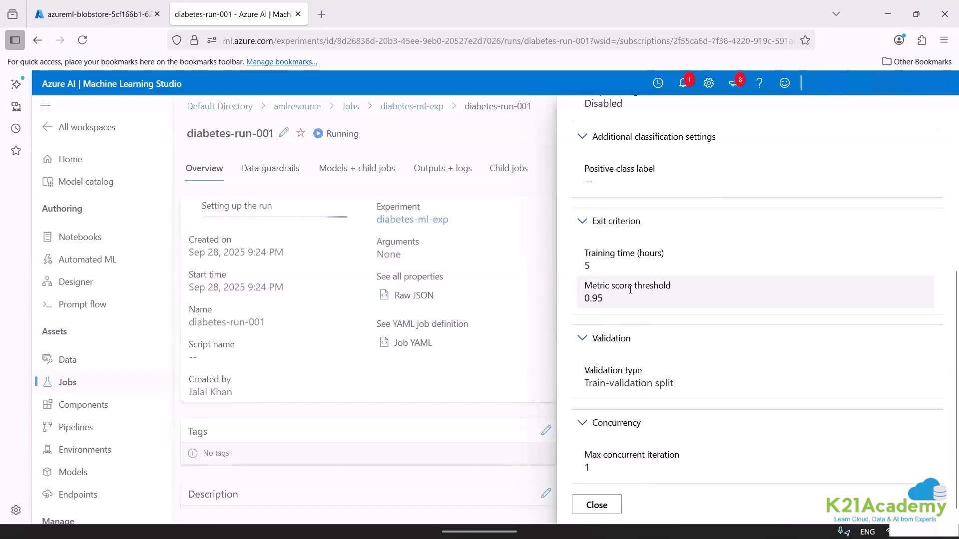
left_click(578, 140)
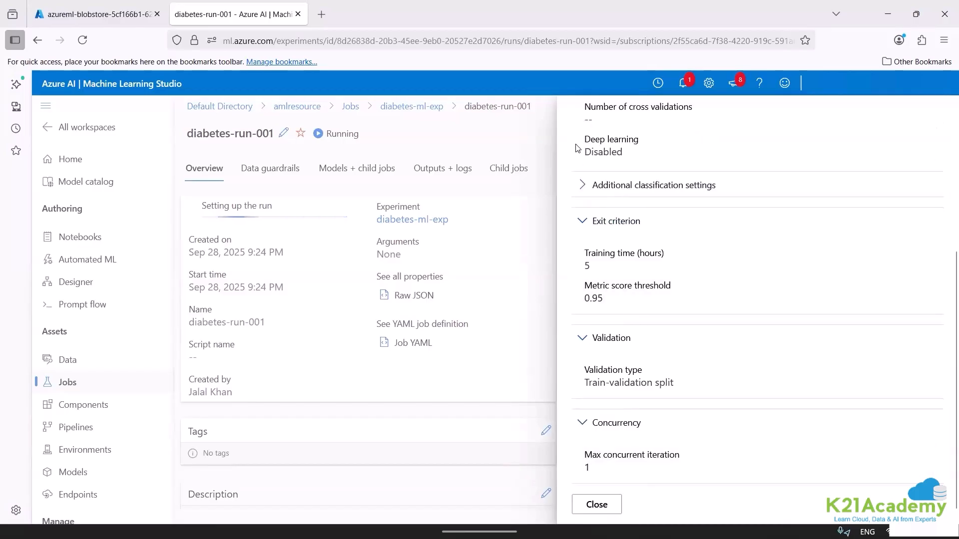
left_click(580, 184)
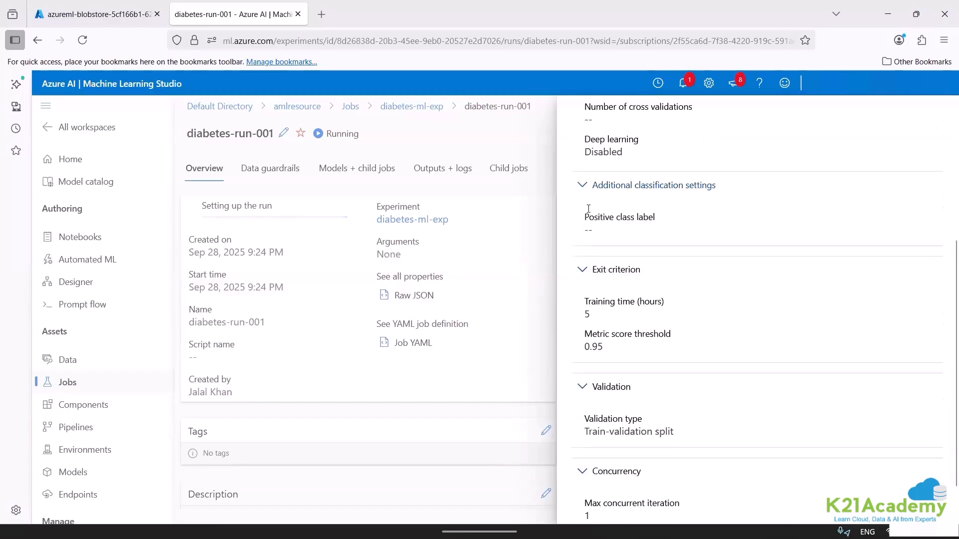
scroll(945, 160, "up", 5)
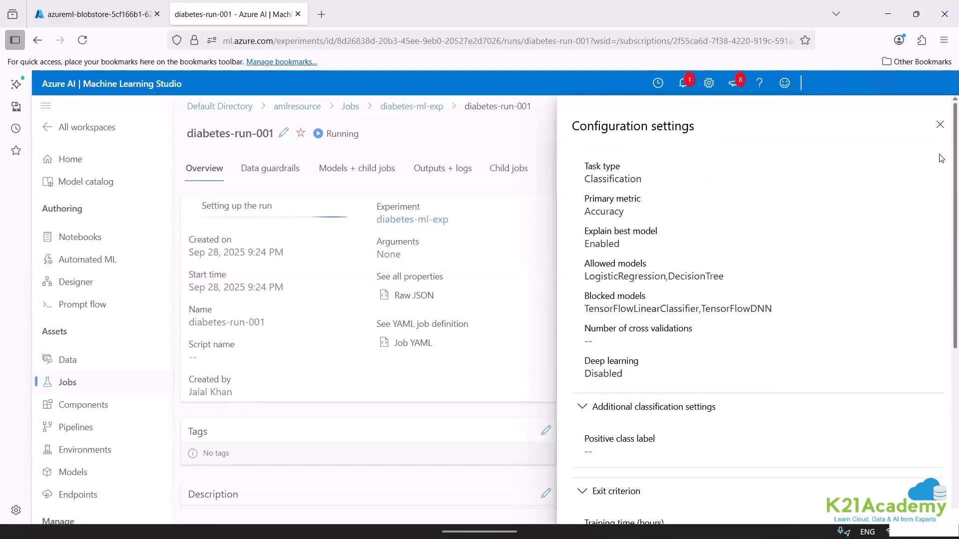
left_click(450, 165)
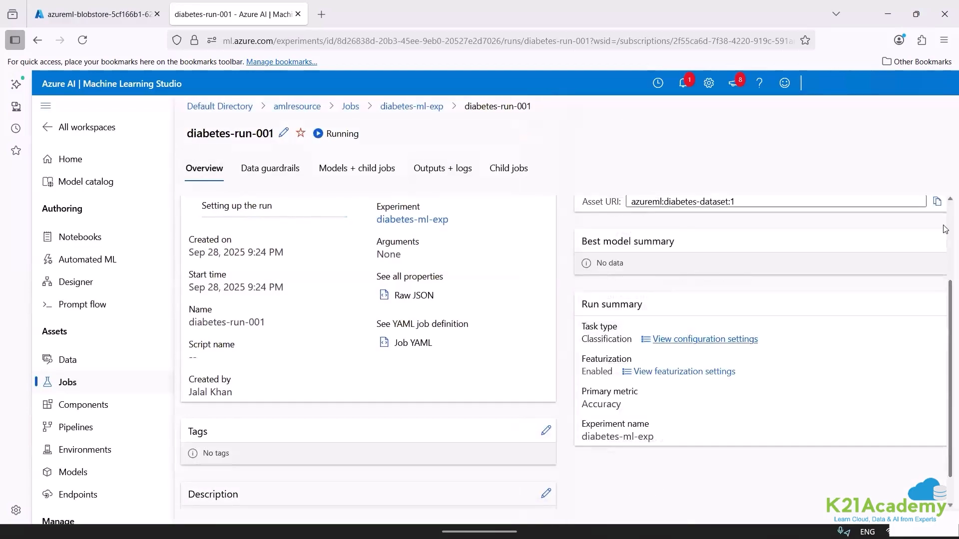
scroll(945, 235, "up", 3)
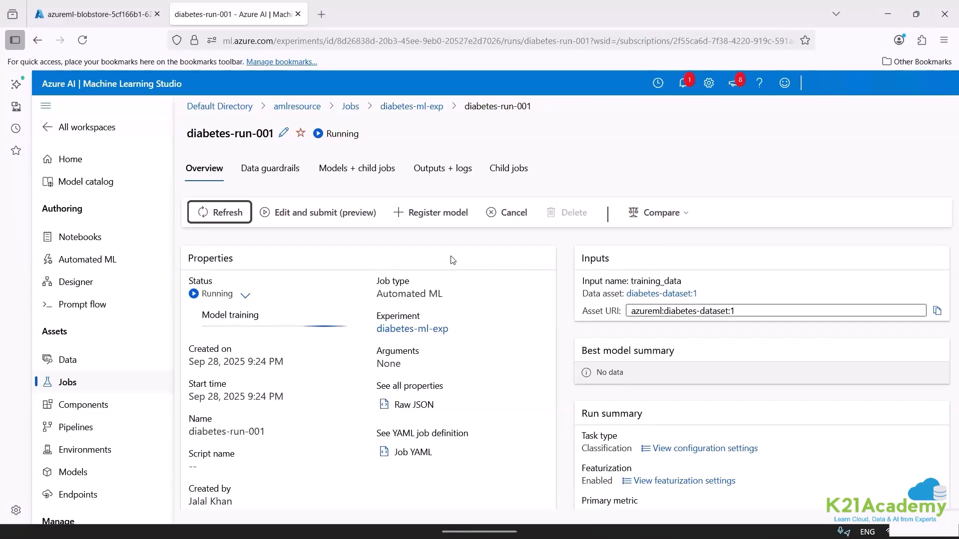
View the creation form for a new data asset in the workspace's data assets and close it.
left_click(89, 365)
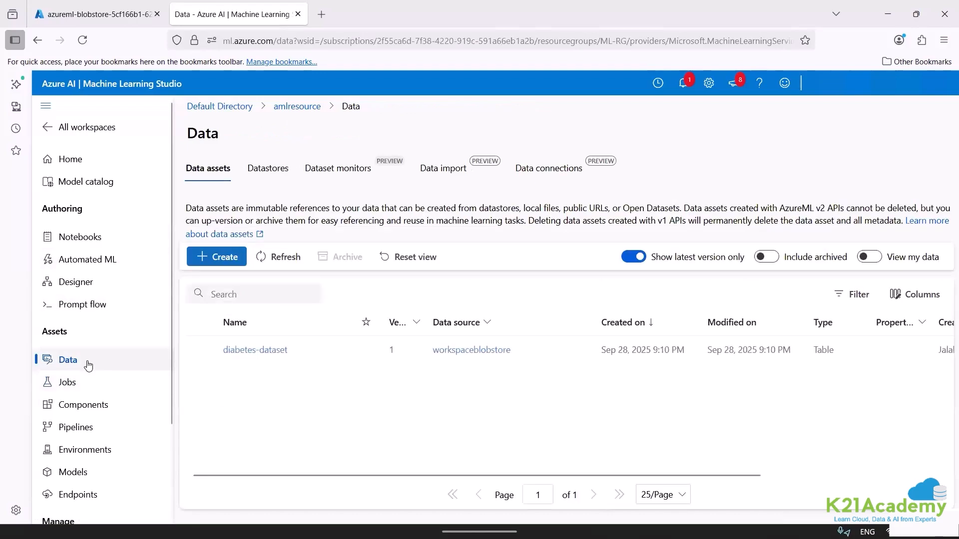
left_click(223, 258)
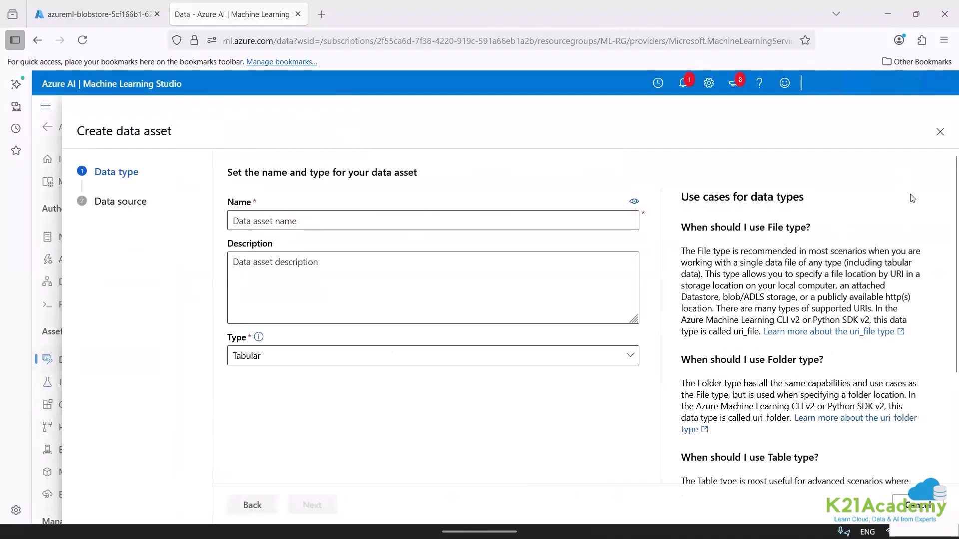
left_click(939, 133)
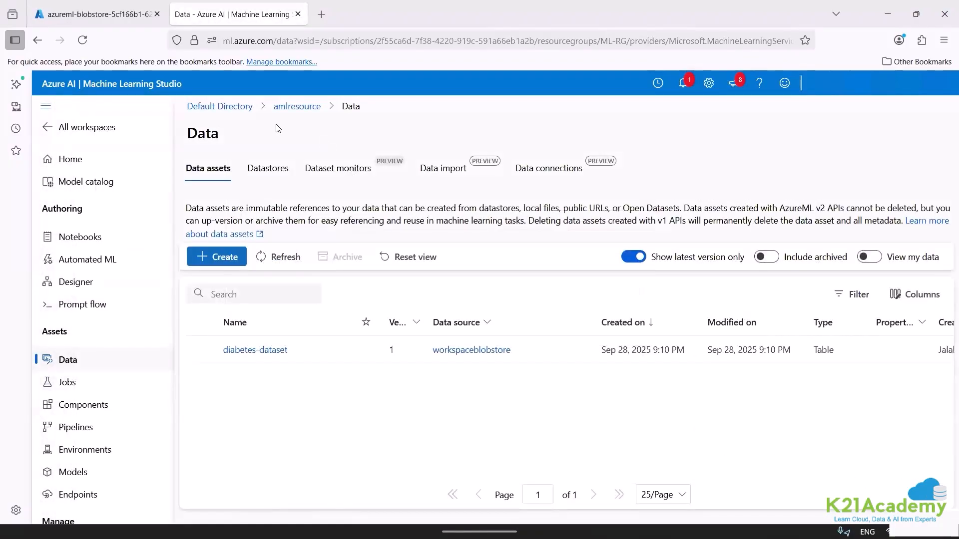
Examine the datastore creation form, its available datastore types, and the connection and authentication settings for an Azure MySQL database.
left_click(275, 161)
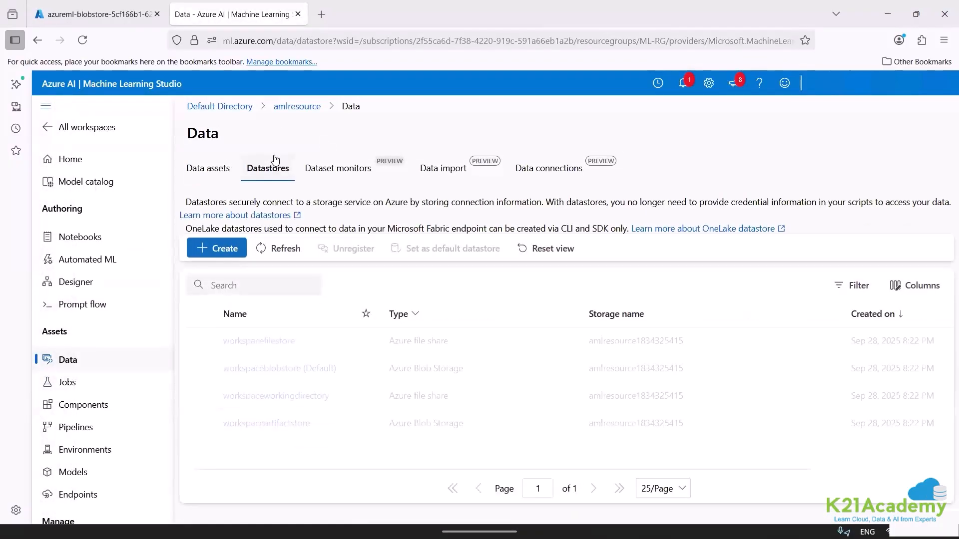
left_click(218, 255)
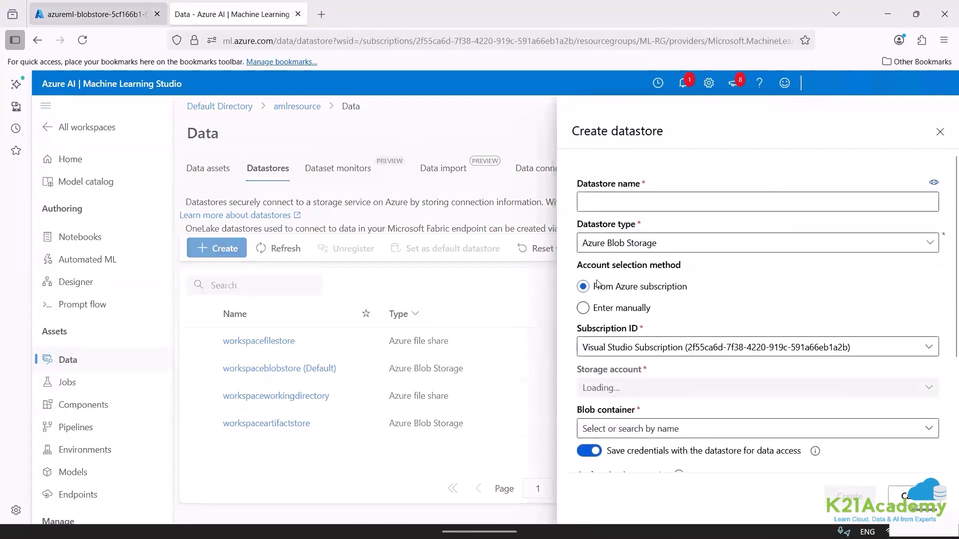
left_click(635, 251)
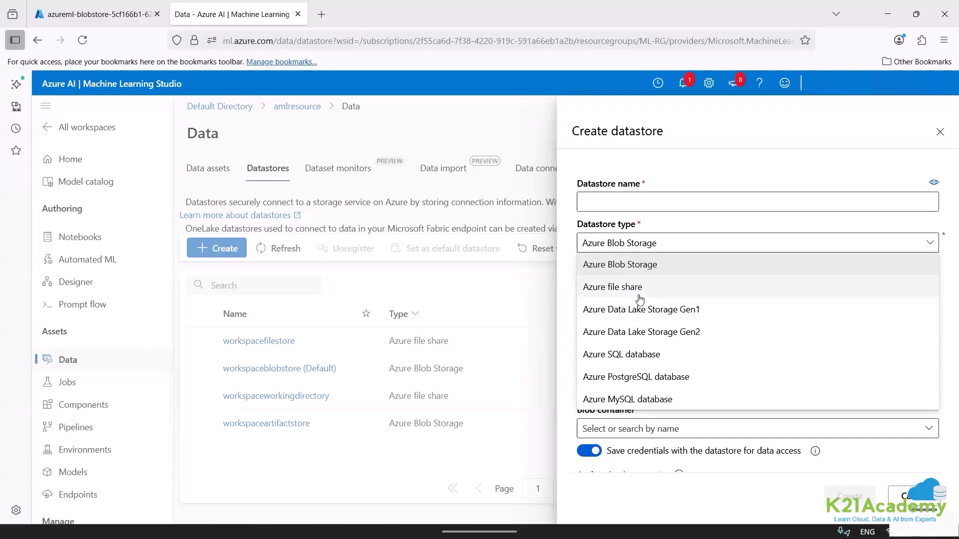
left_click(110, 12)
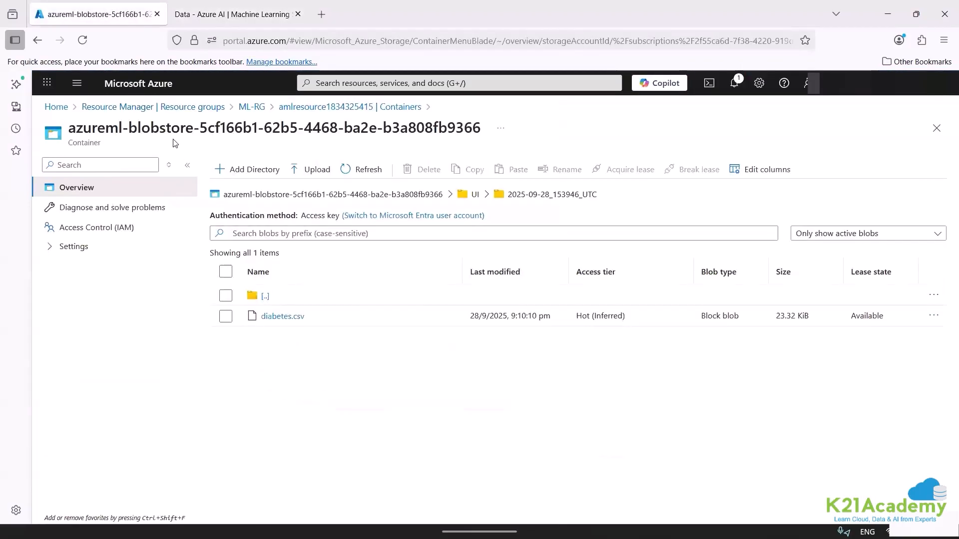
left_click(214, 20)
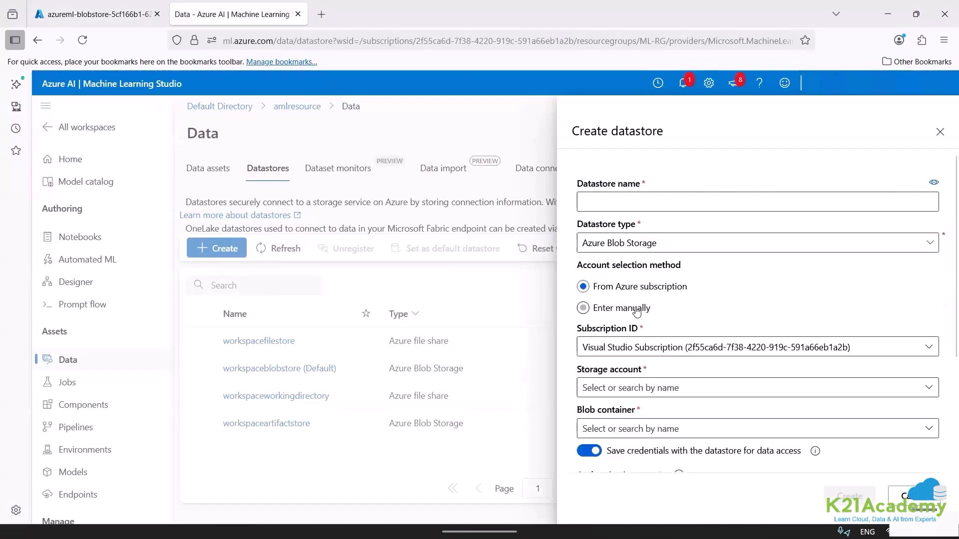
left_click(635, 243)
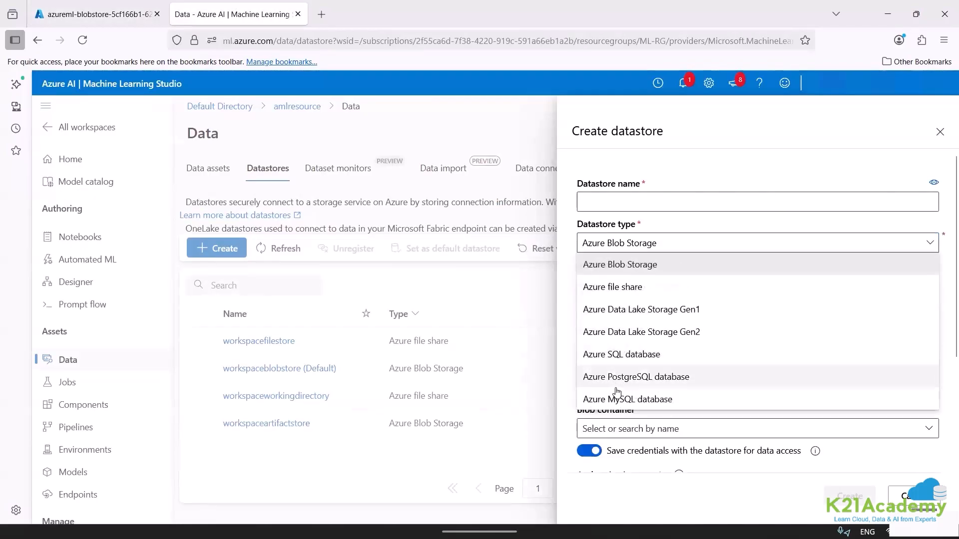
left_click(617, 399)
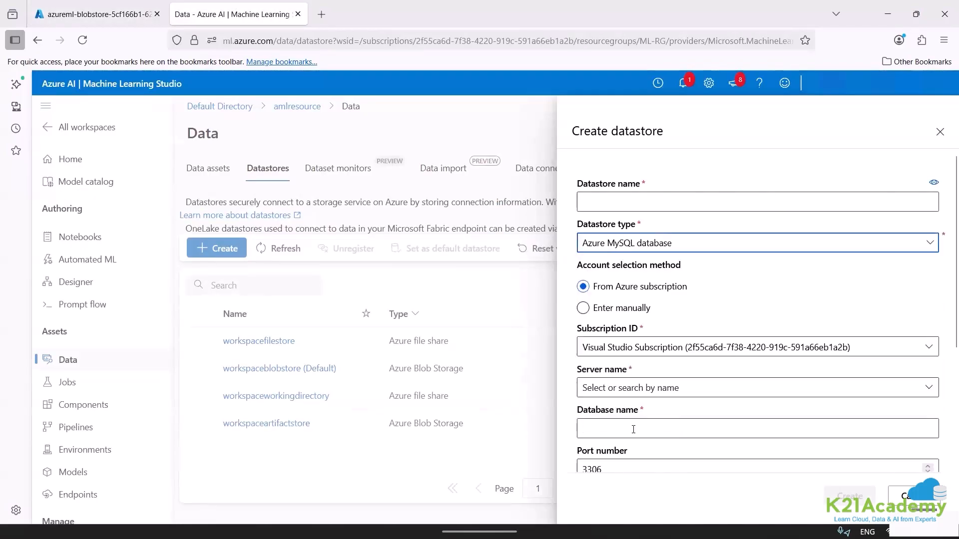
scroll(946, 377, "down", 3)
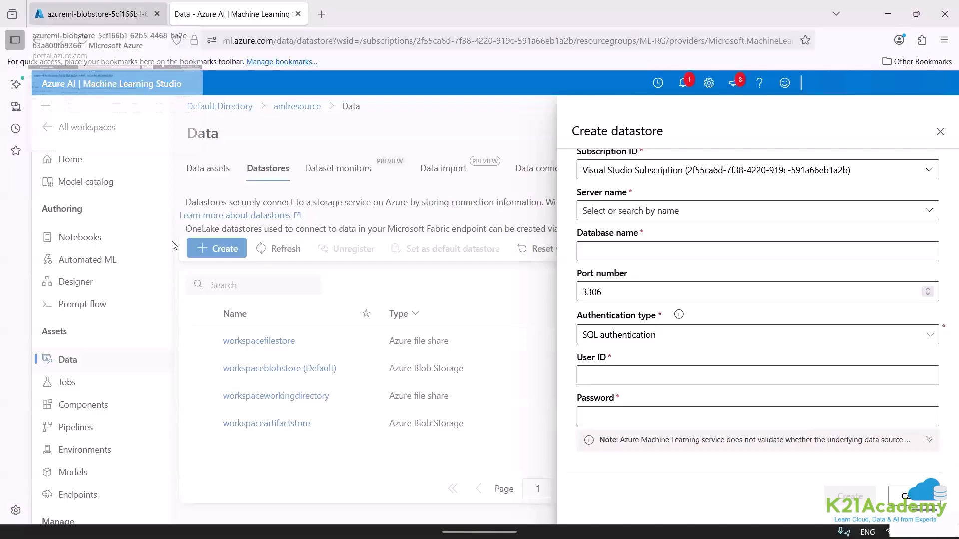
Check diabetes.csv in the Azure portal's blob container and return to the datastore type setting of the creation form.
left_click(97, 14)
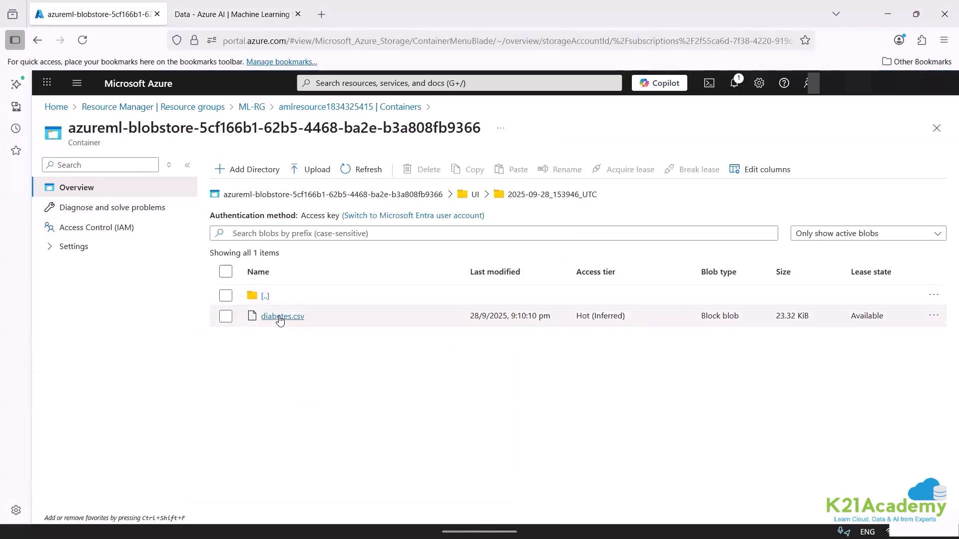
left_click(130, 168)
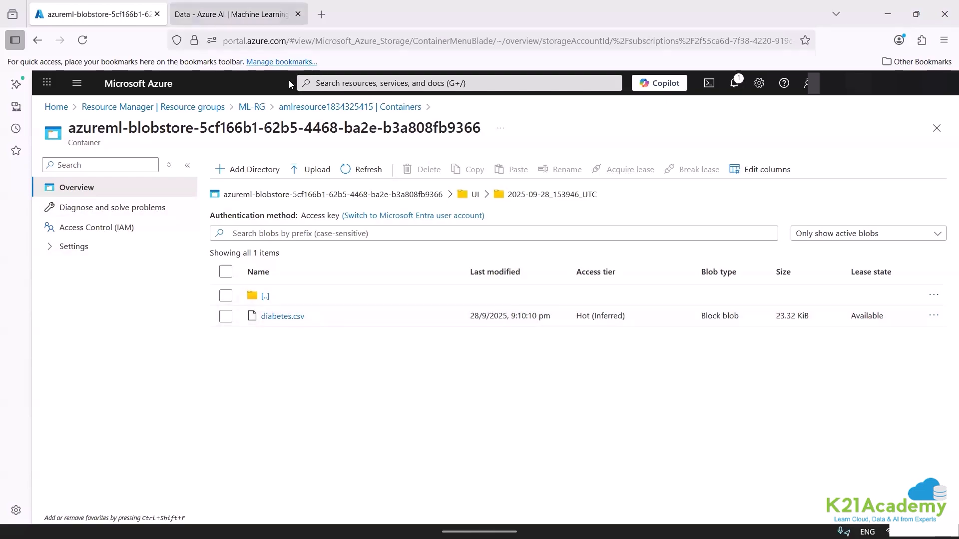
left_click(265, 15)
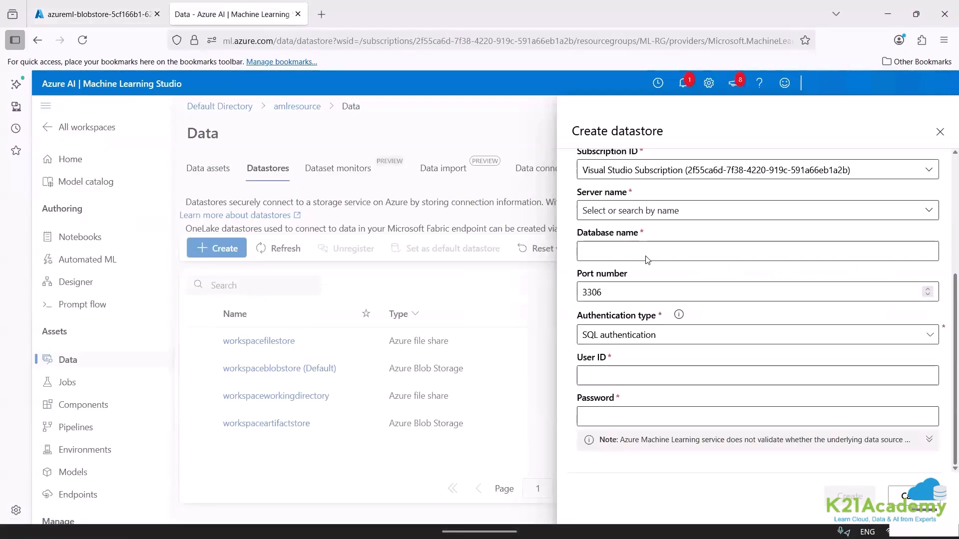
scroll(648, 259, "up", 4)
left_click(642, 243)
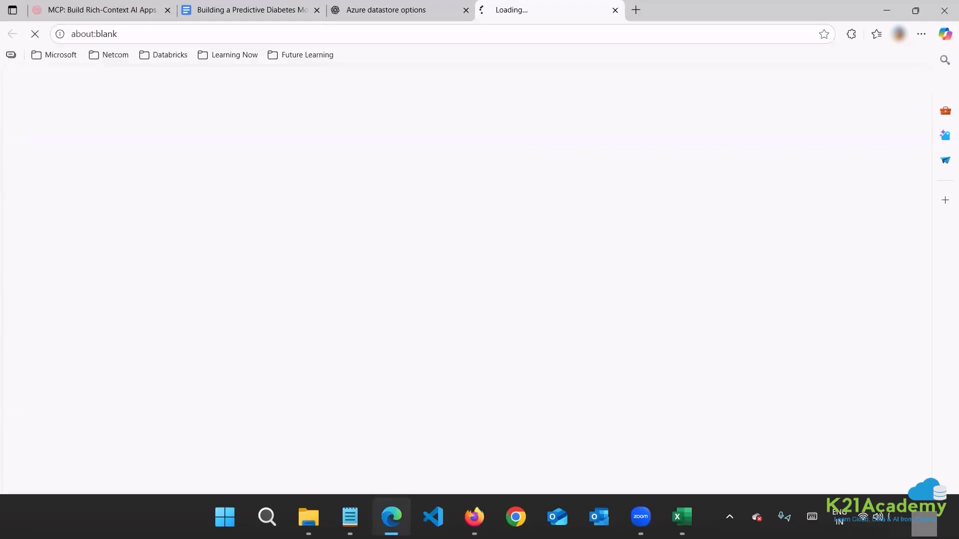
Leave the datastore creation form without saving and open the workspace's jobs list.
left_click(475, 517)
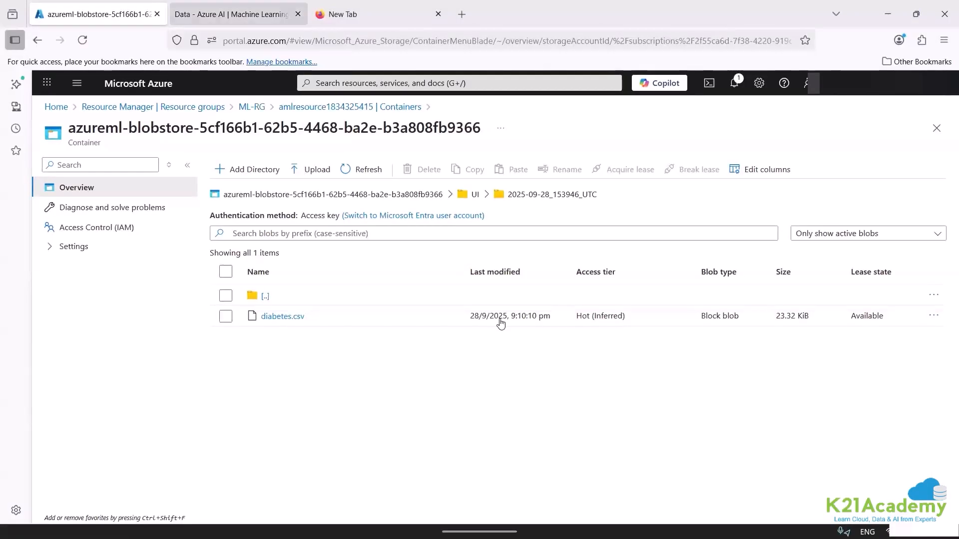
left_click(238, 14)
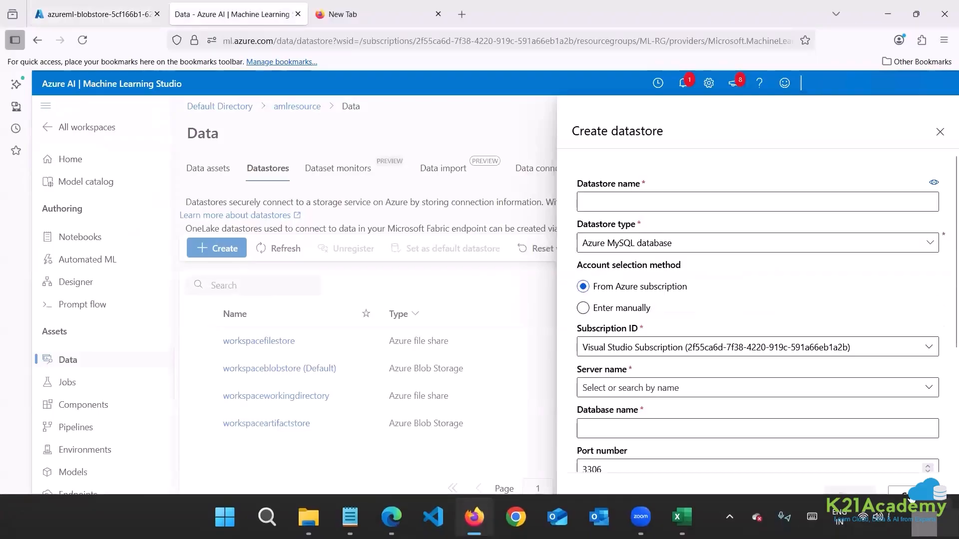
left_click(539, 327)
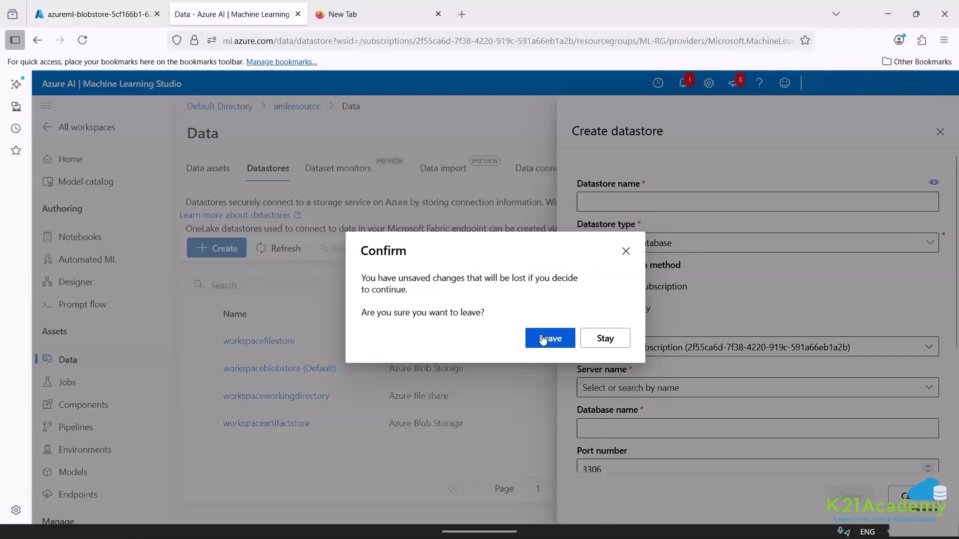
left_click(542, 338)
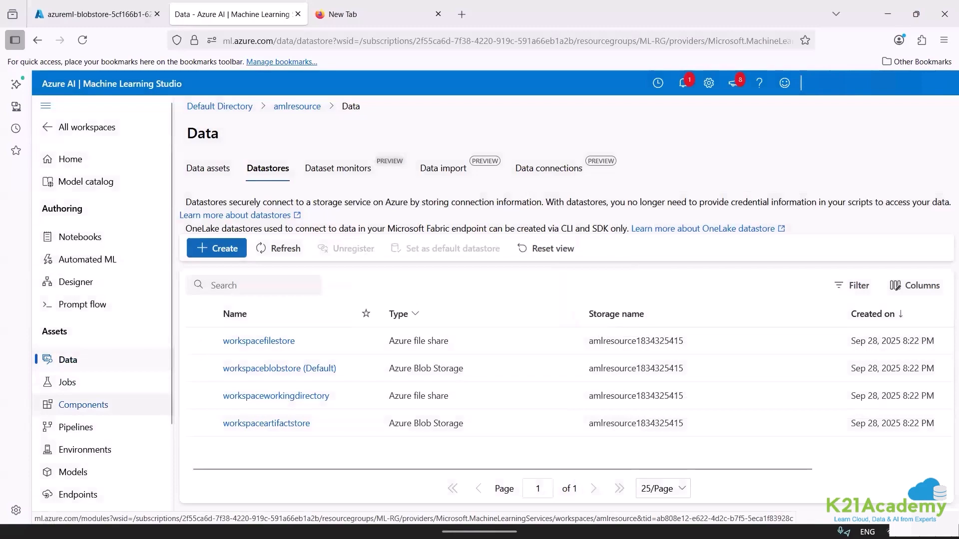
left_click(67, 382)
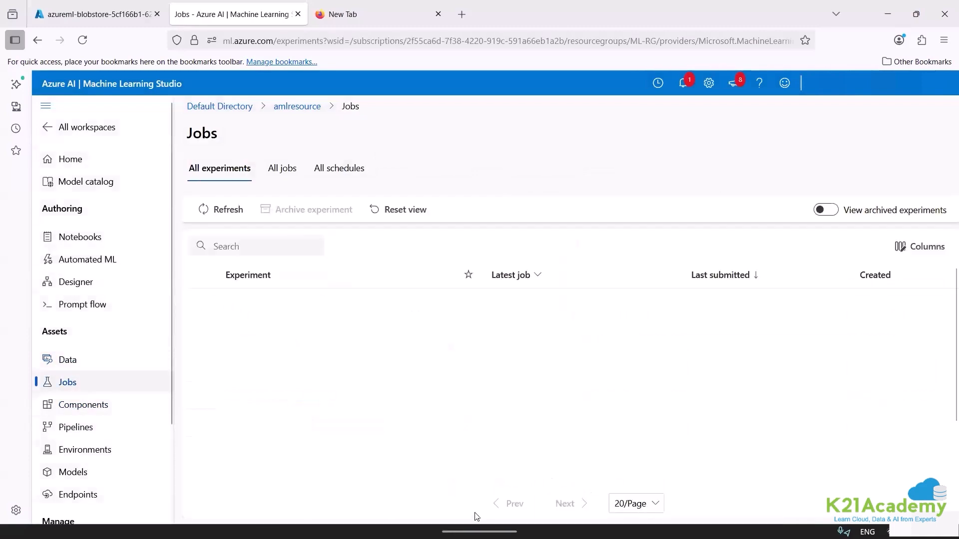
Switch to Microsoft Edge and read the Microsoft Learn article on creating datastores, from the prerequisites through the OneLake datastore section.
mouse_move(475, 532)
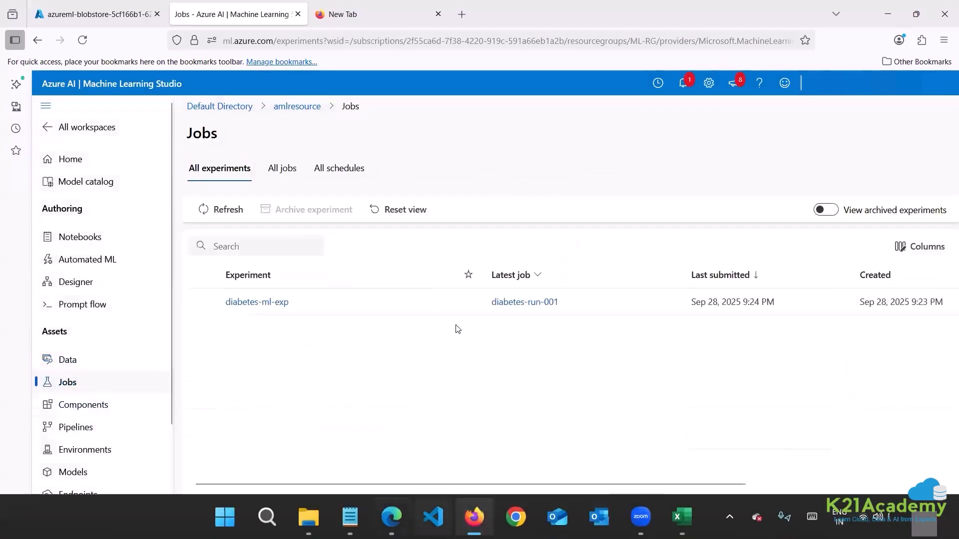
key("alt+Tab")
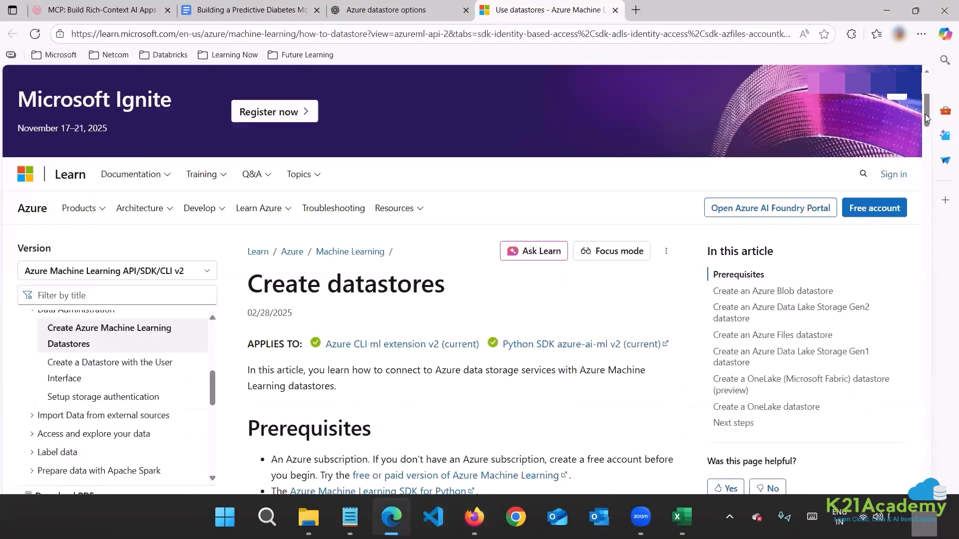
scroll(925, 114, "down", 4)
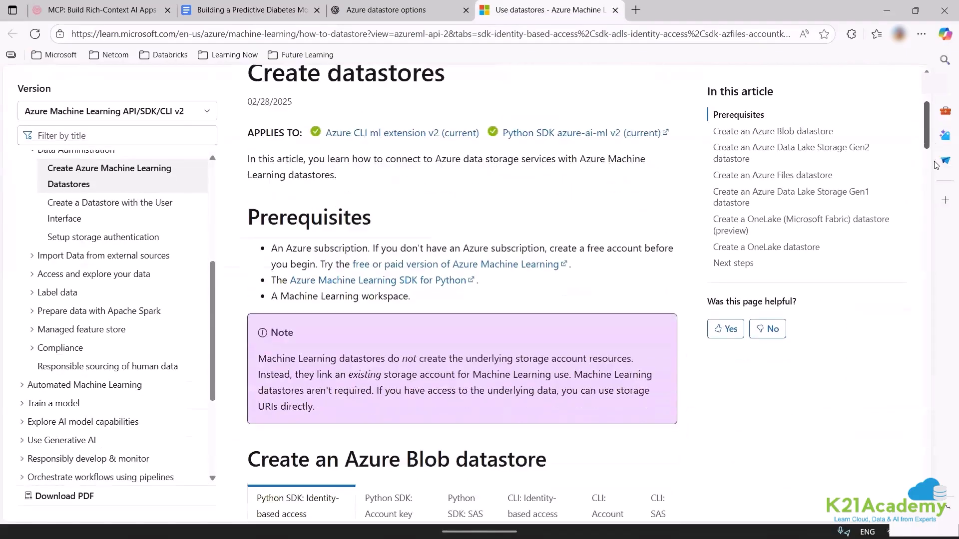
scroll(936, 165, "down", 3)
scroll(945, 205, "down", 12)
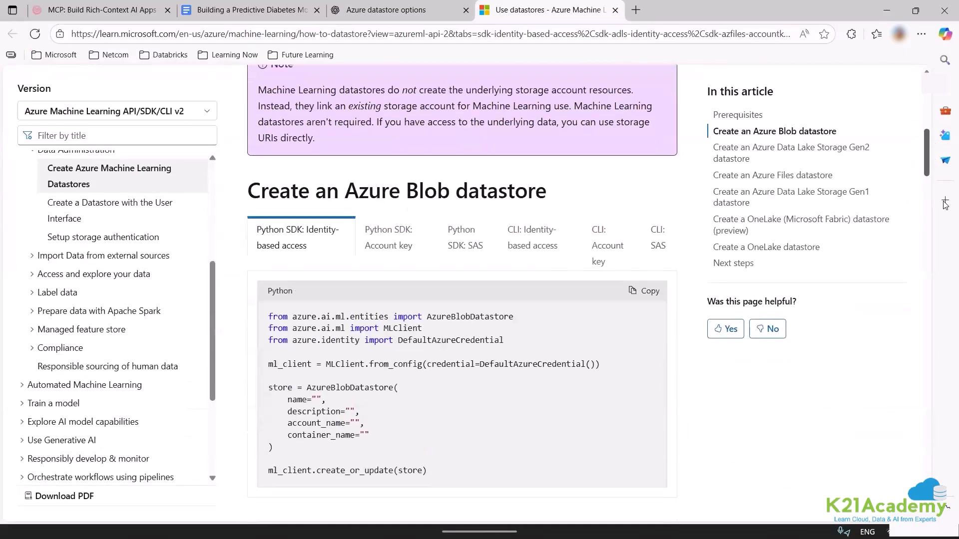
scroll(945, 252, "down", 10)
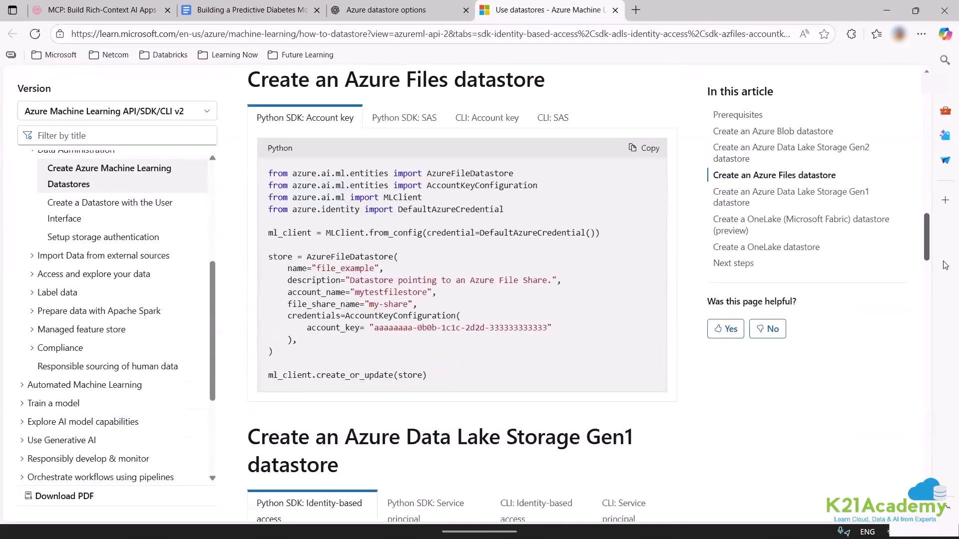
scroll(945, 303, "down", 8)
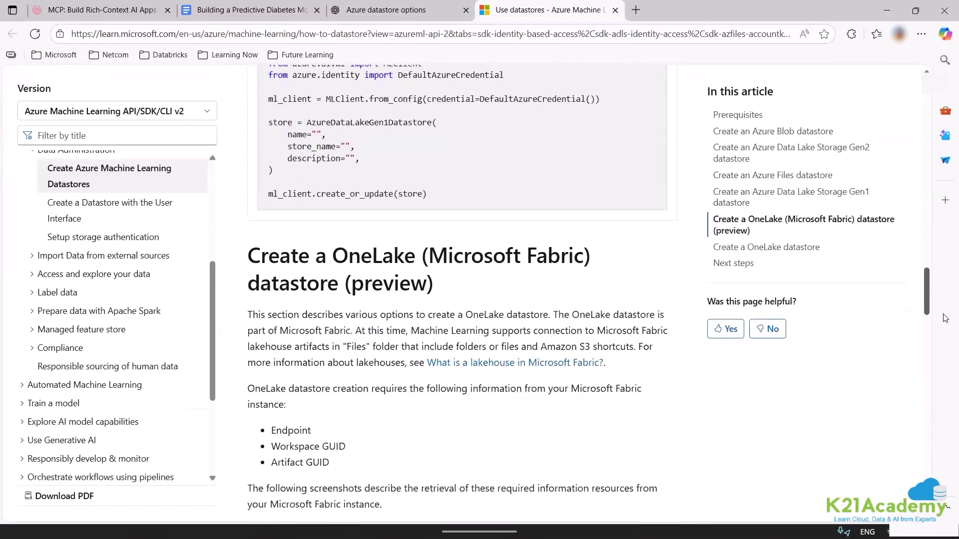
left_click_drag(945, 337, 945, 394)
scroll(945, 393, "down", 1)
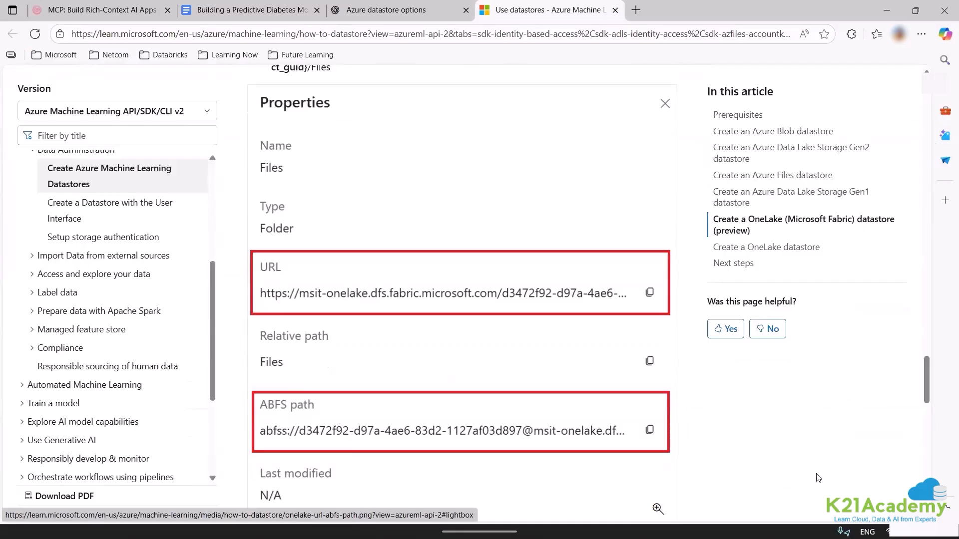
scroll(932, 417, "down", 6)
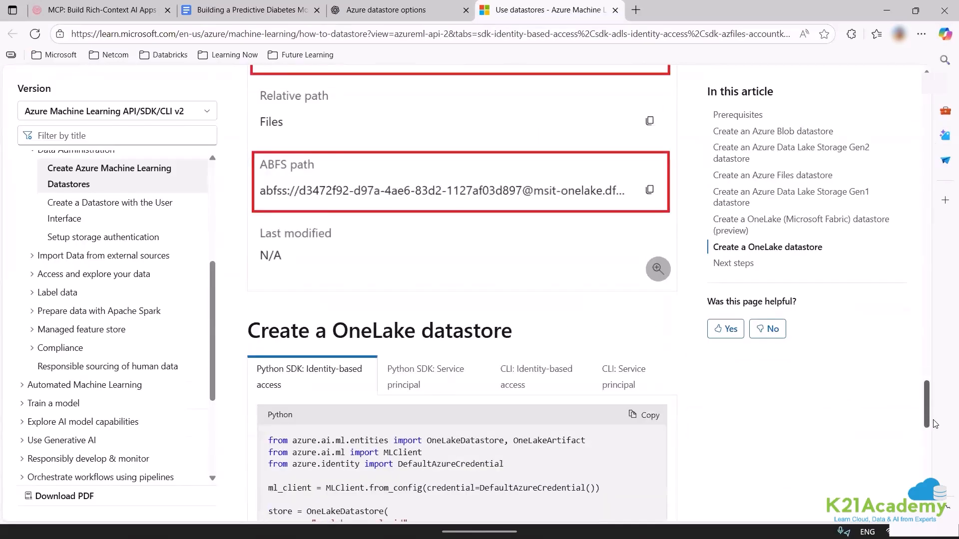
scroll(934, 426, "down", 3)
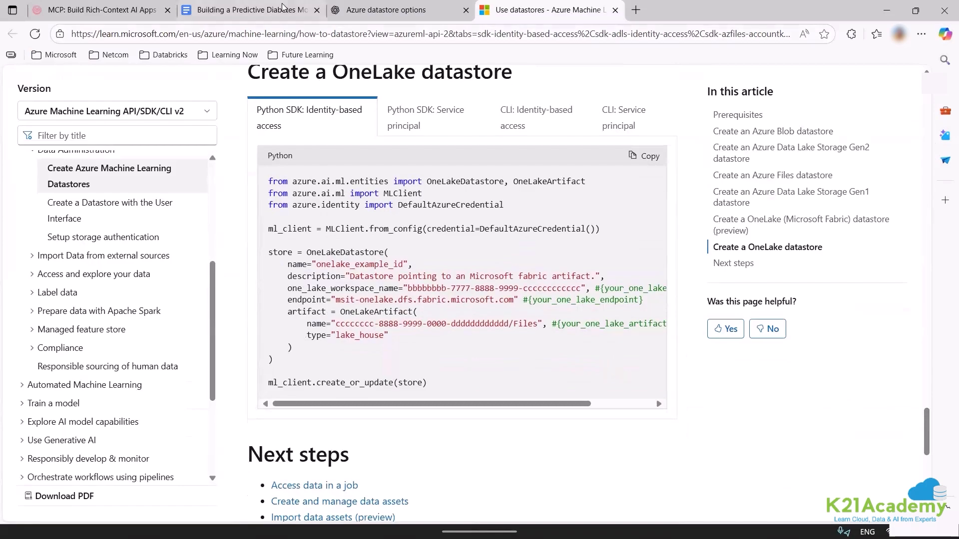
left_click(286, 34)
key("ctrl+a")
key("BackSpace")
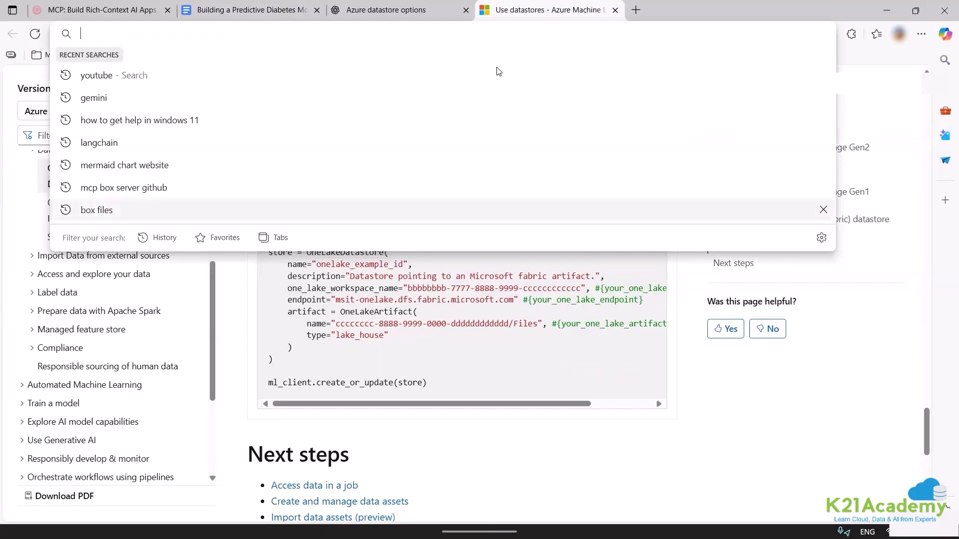
key("Escape")
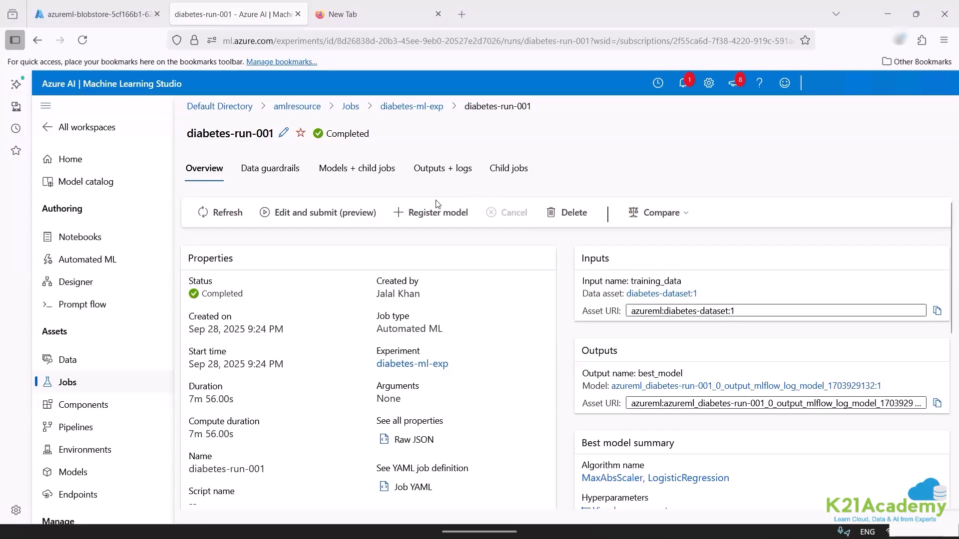
Open the first-listed MaxAbsScaler, LogisticRegression model of diabetes-run-001 and examine its full run metrics and deployment options.
left_click(367, 172)
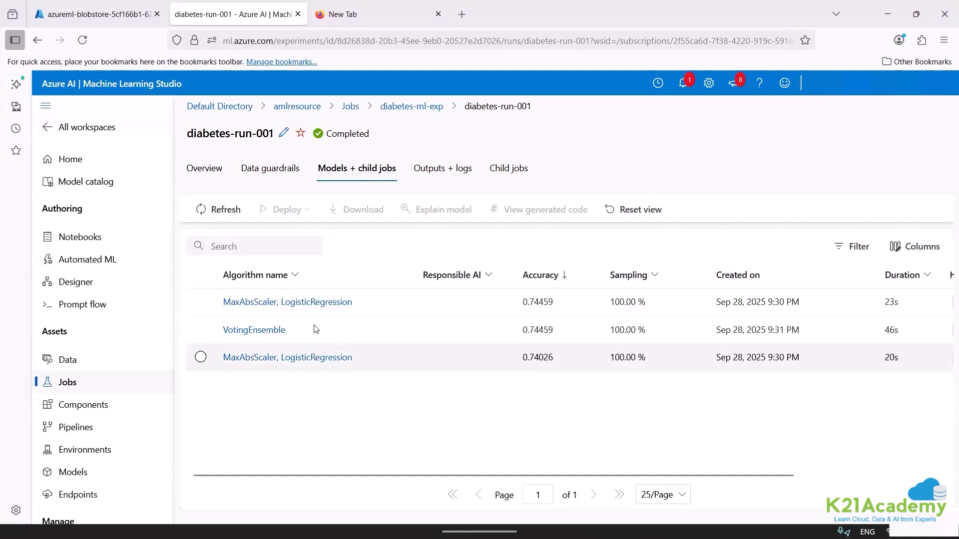
left_click(249, 302)
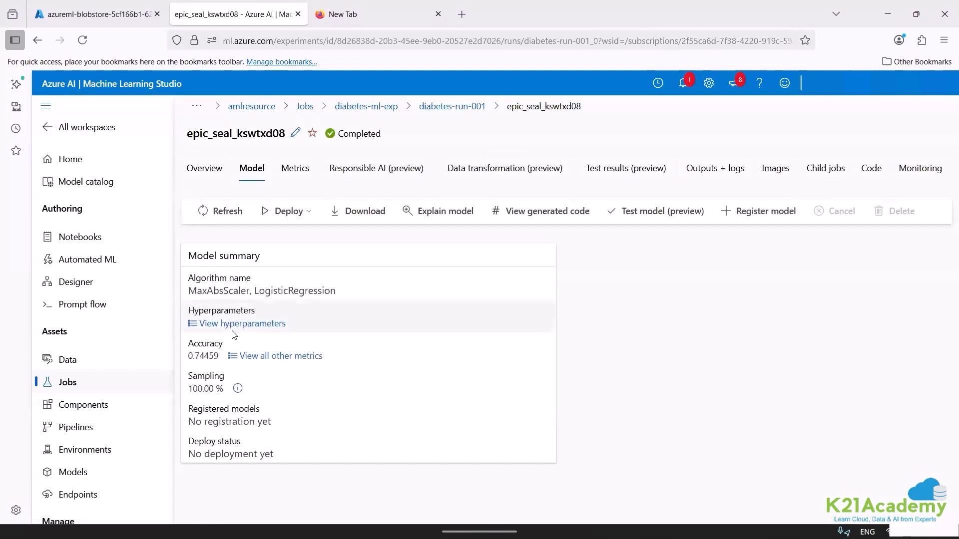
left_click(252, 357)
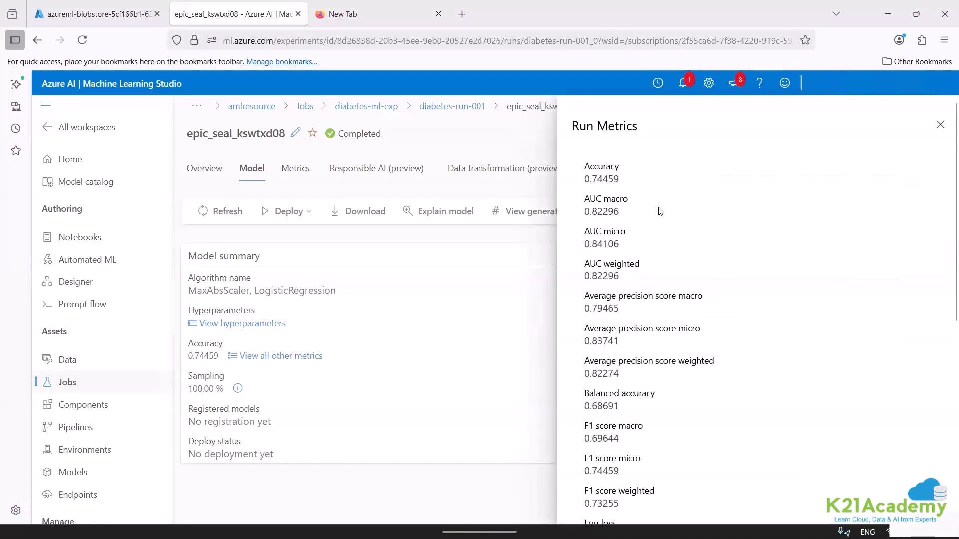
right_click(579, 444)
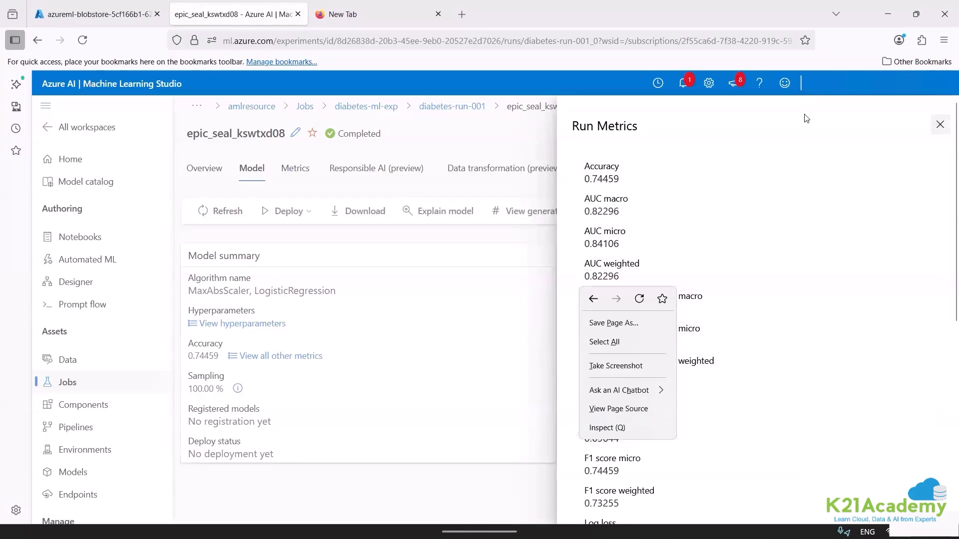
left_click(299, 192)
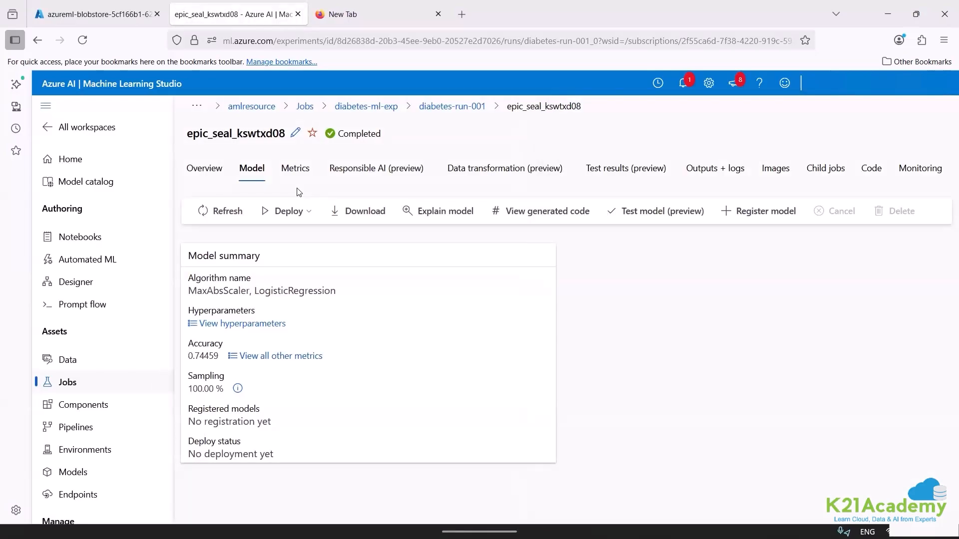
left_click(302, 210)
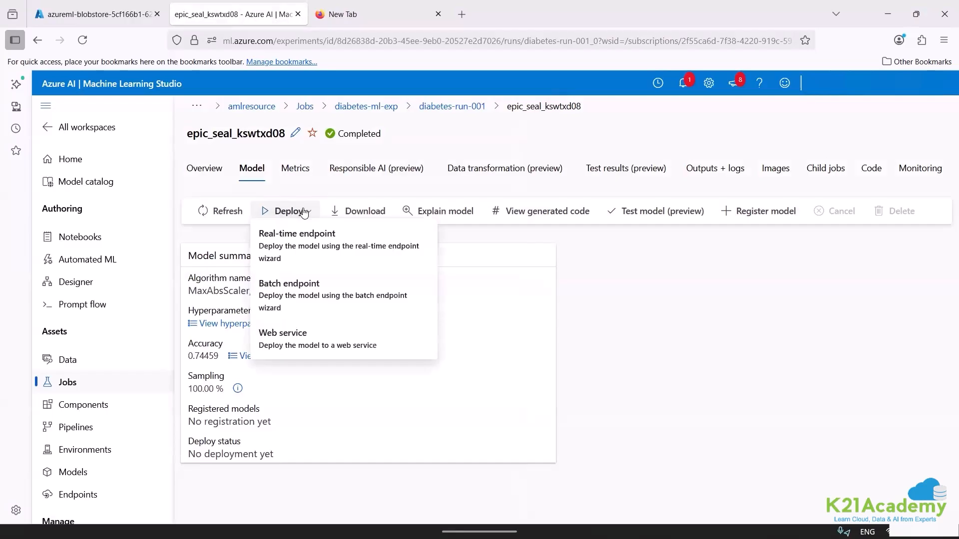
left_click(449, 306)
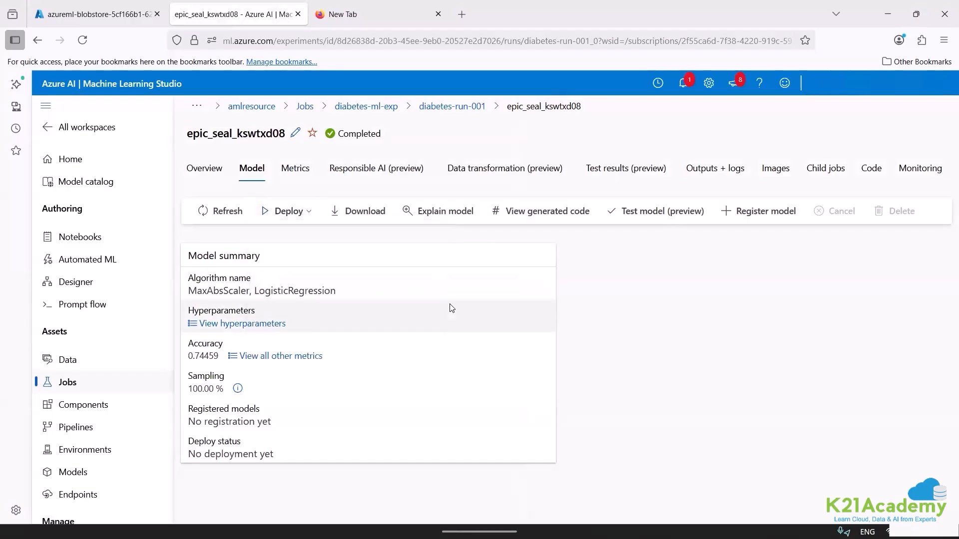
Open the third-listed MaxAbsScaler, LogisticRegression model of diabetes-run-001 and examine its full run metrics.
left_click(464, 108)
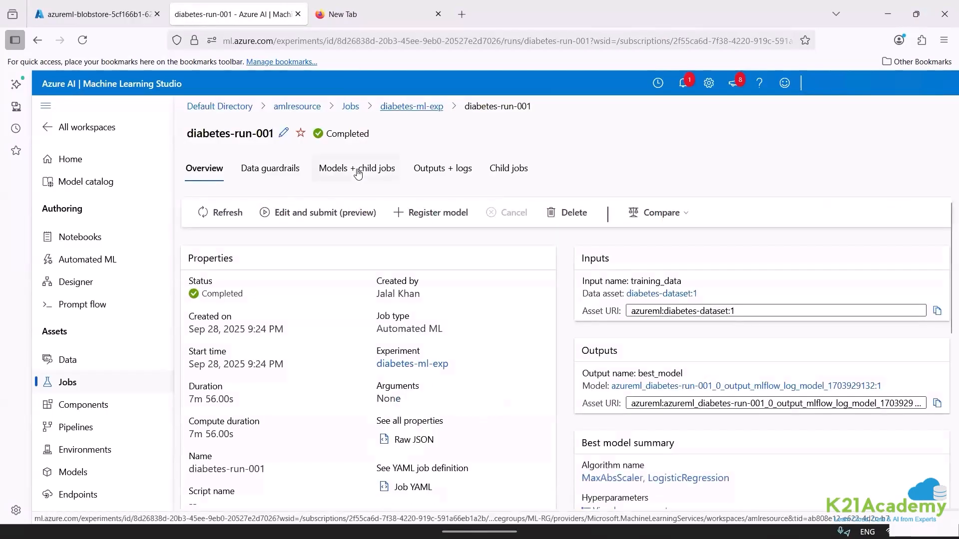
left_click(357, 169)
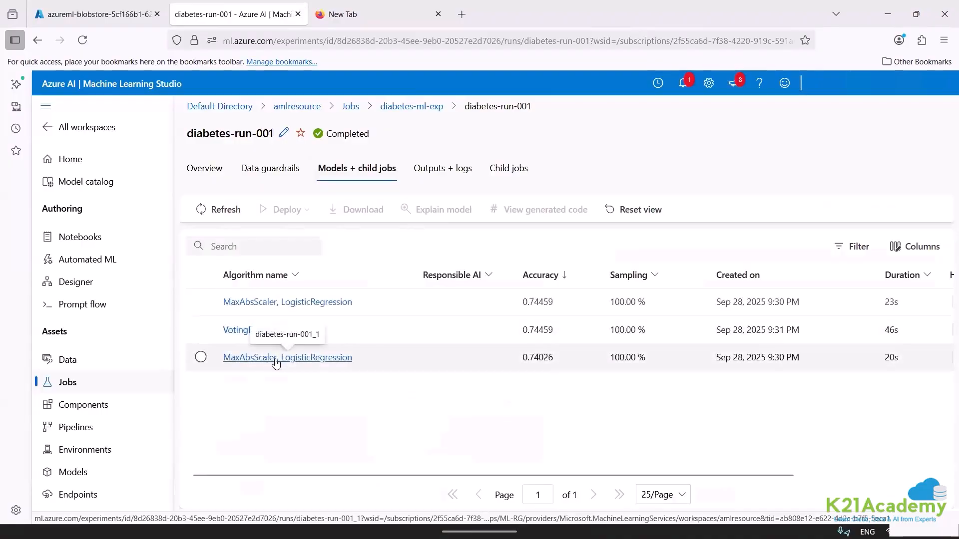
left_click(275, 358)
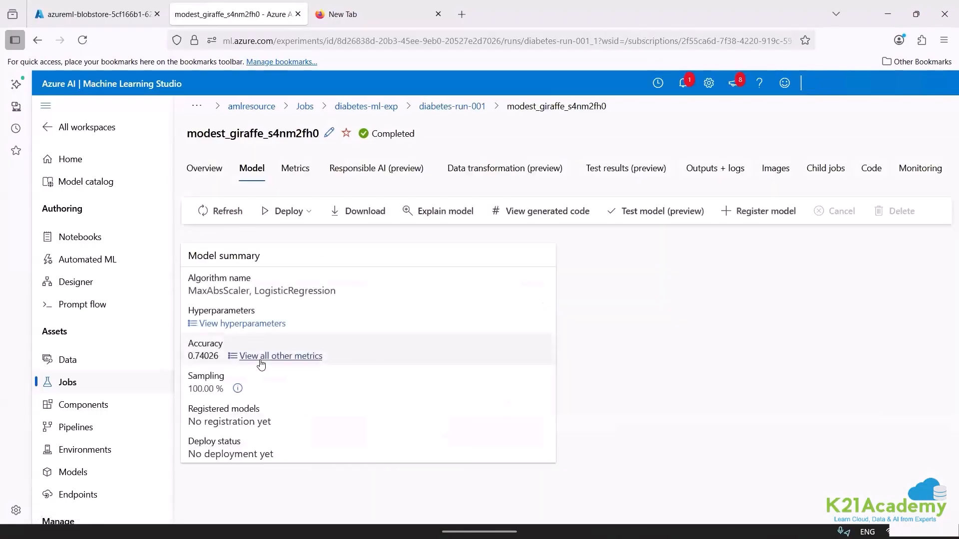
left_click(261, 357)
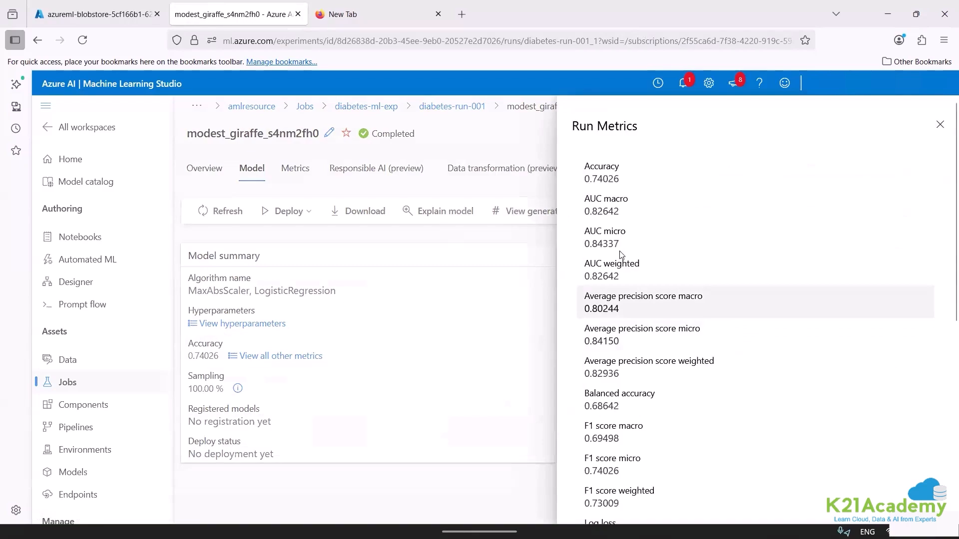
left_click_drag(621, 245, 584, 245)
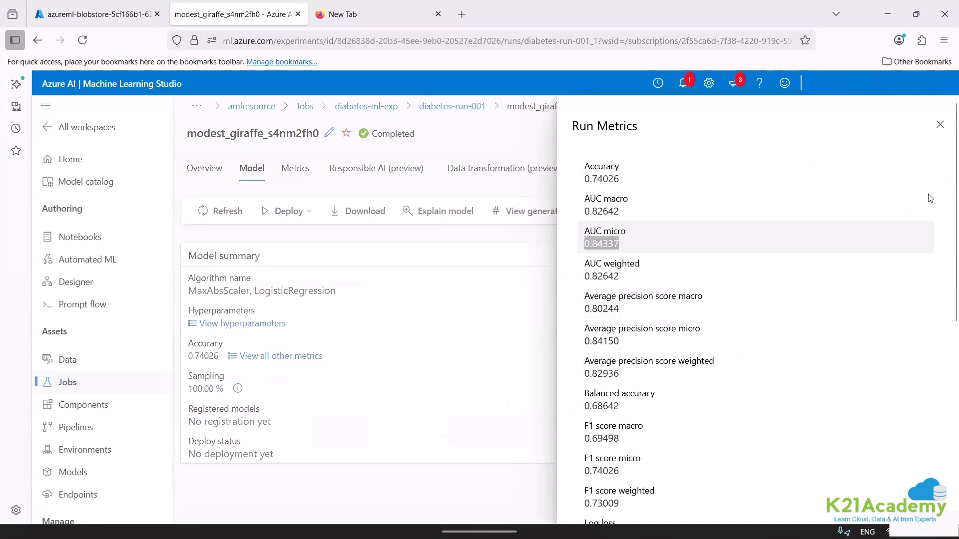
left_click(939, 125)
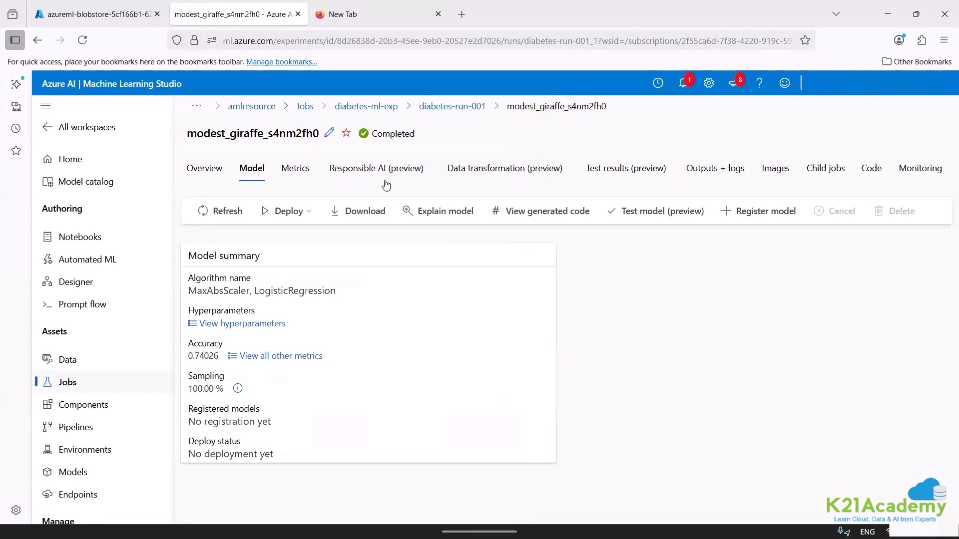
left_click(295, 218)
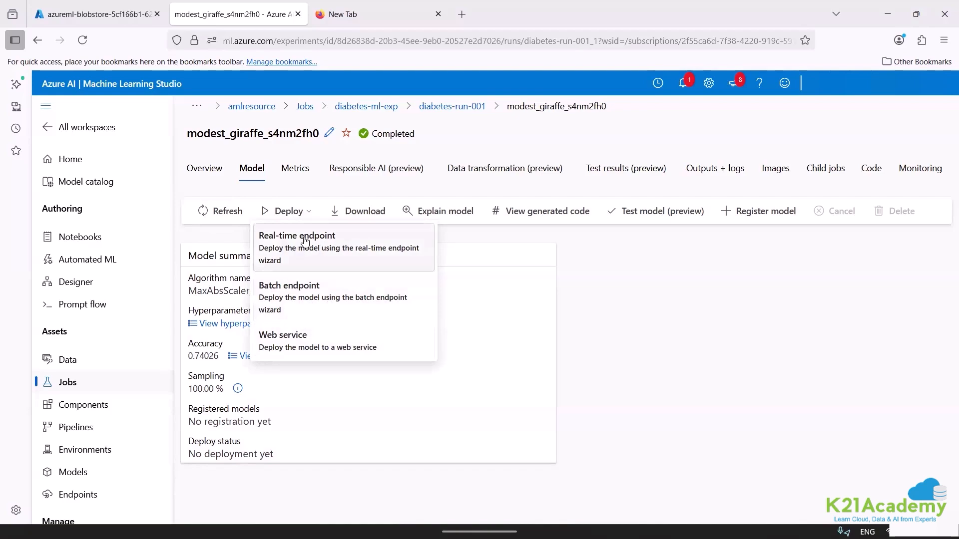
left_click(316, 346)
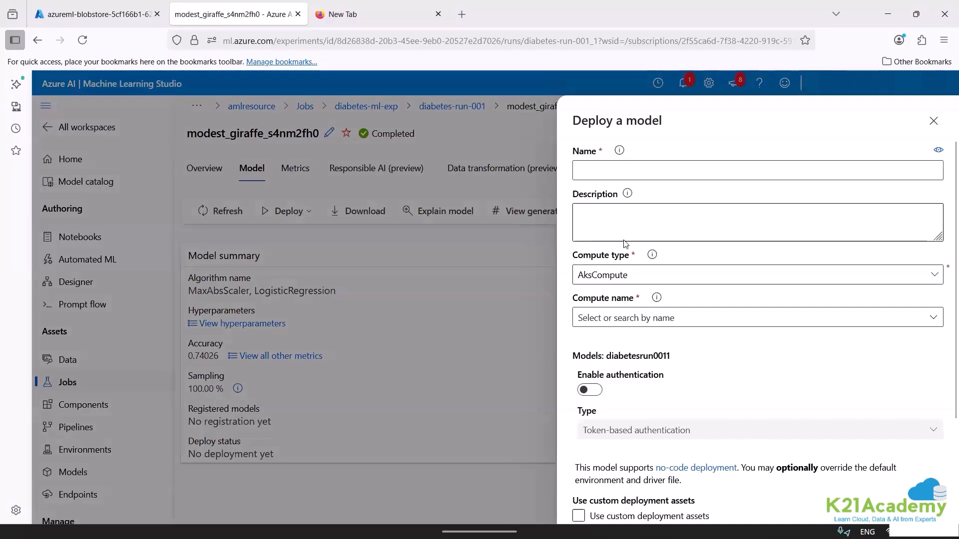
left_click(619, 282)
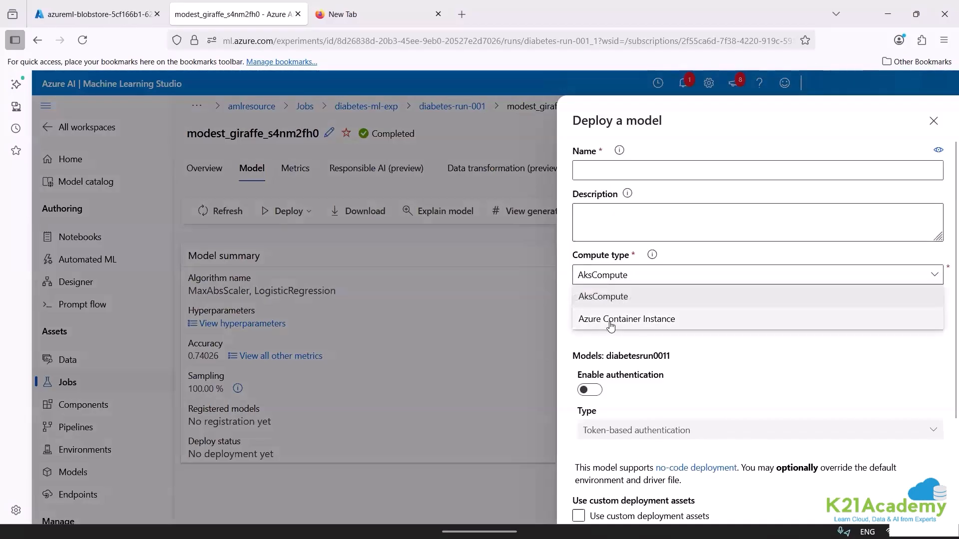
left_click(612, 321)
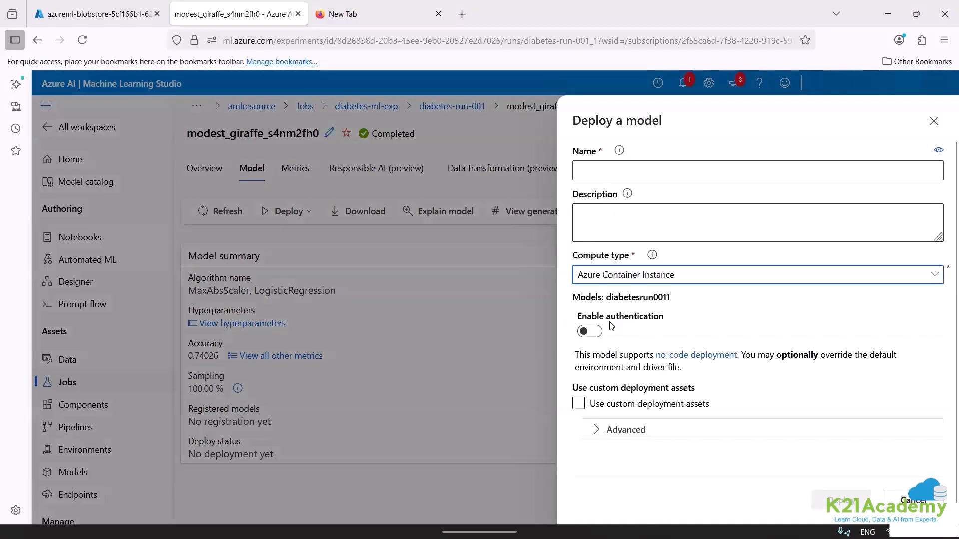
left_click(609, 172)
left_click(605, 276)
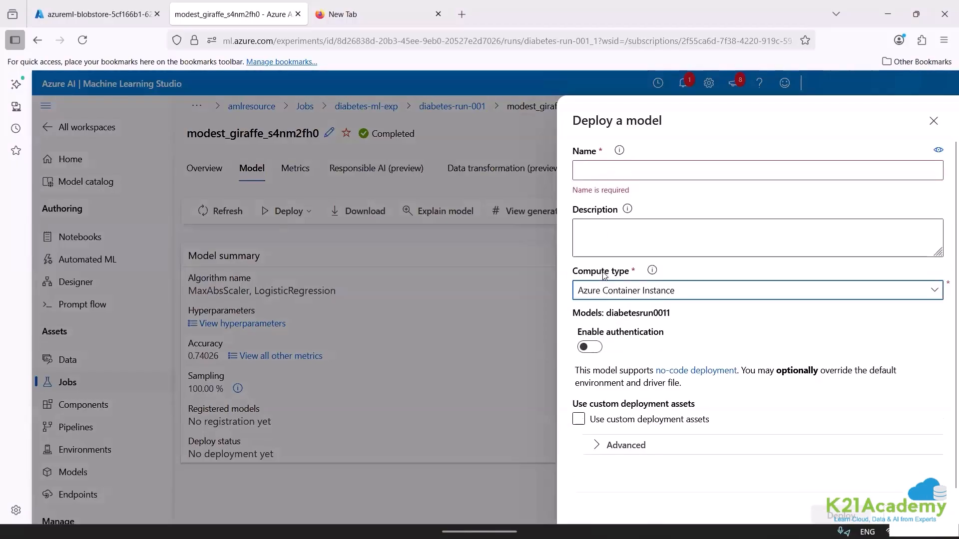
left_click(591, 166)
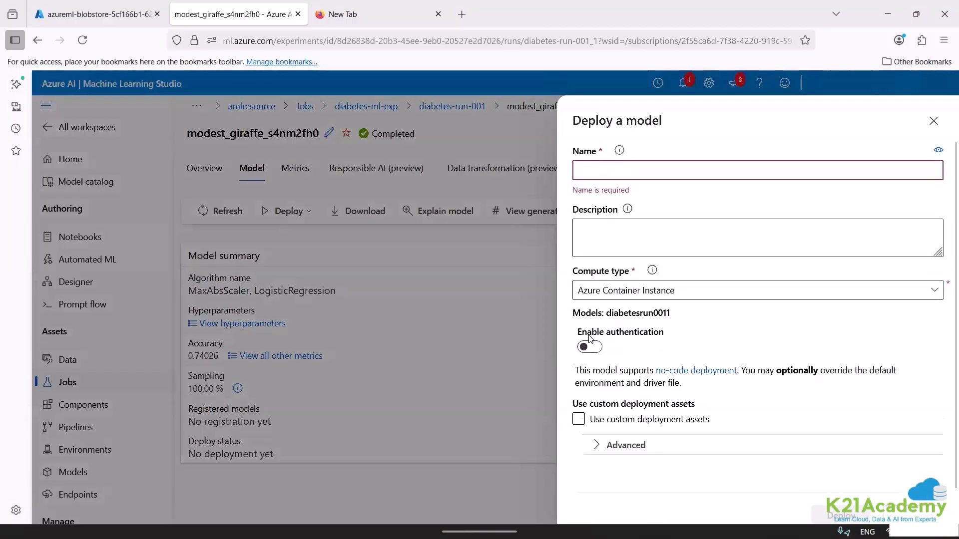
left_click(933, 125)
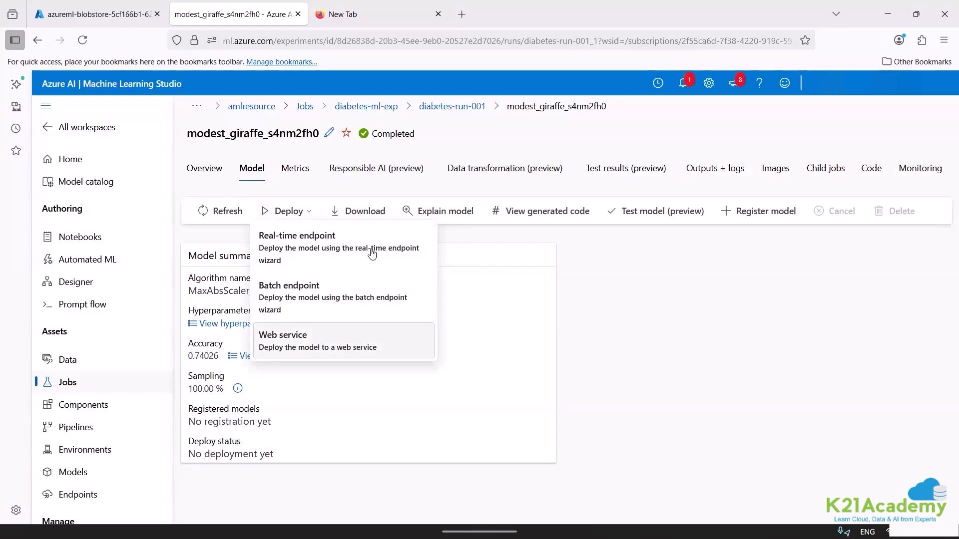
Set up a real-time endpoint deployment of the model on Standard_E16s_v3 with Package Model and inferencing data collection enabled.
left_click(338, 247)
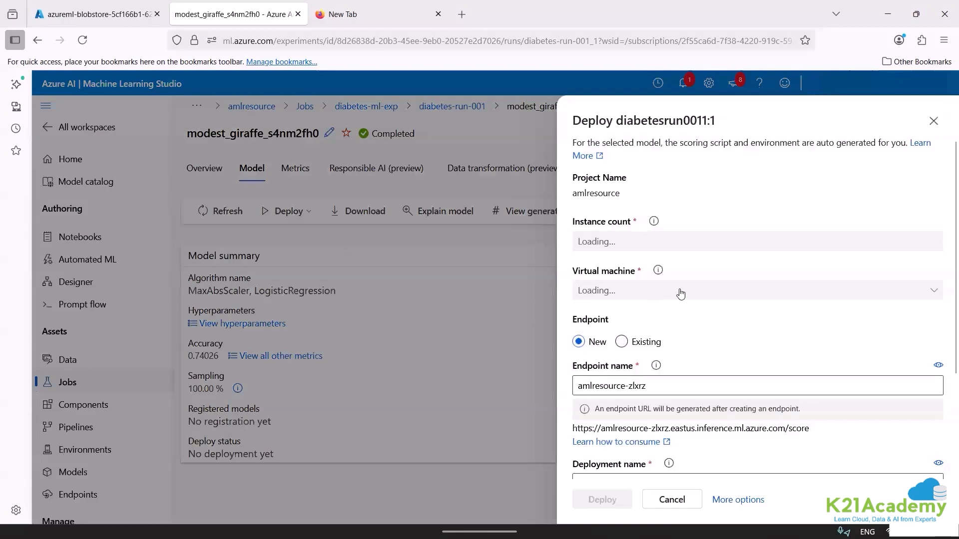
left_click(680, 292)
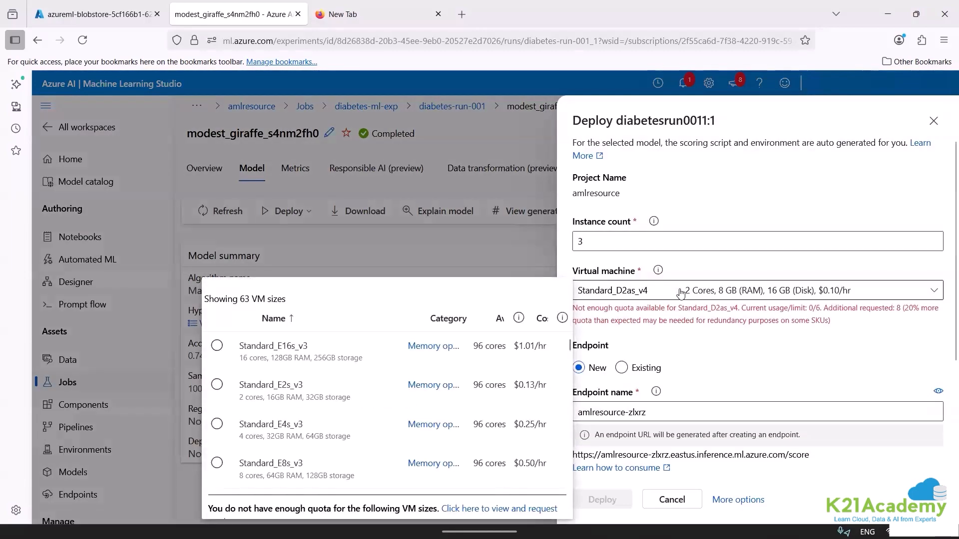
left_click(216, 347)
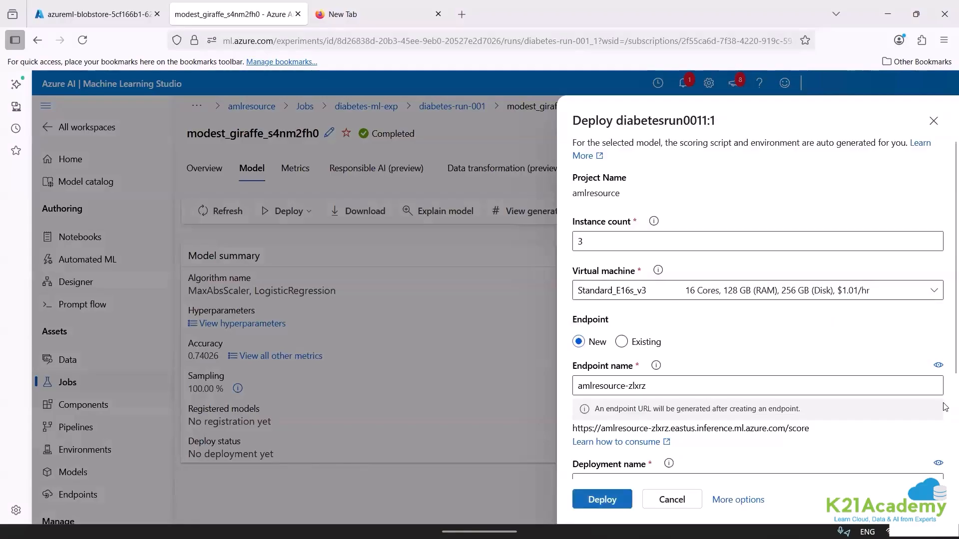
scroll(945, 405, "down", 3)
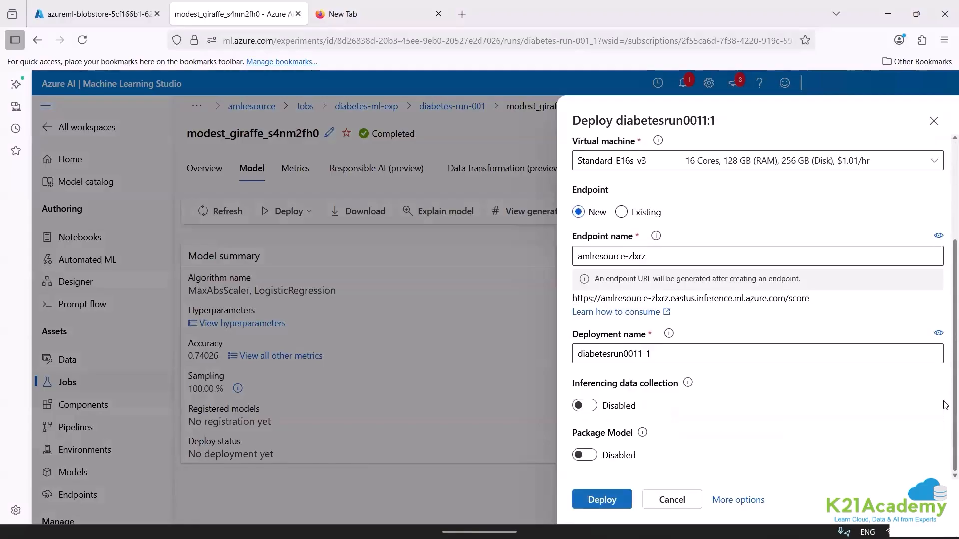
right_click(942, 283)
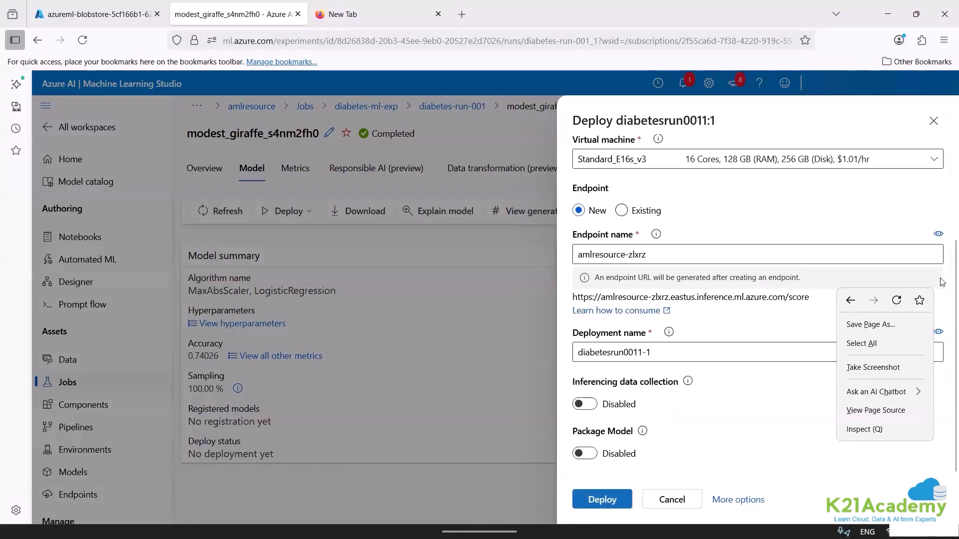
left_click(944, 241)
scroll(944, 230, "up", 3)
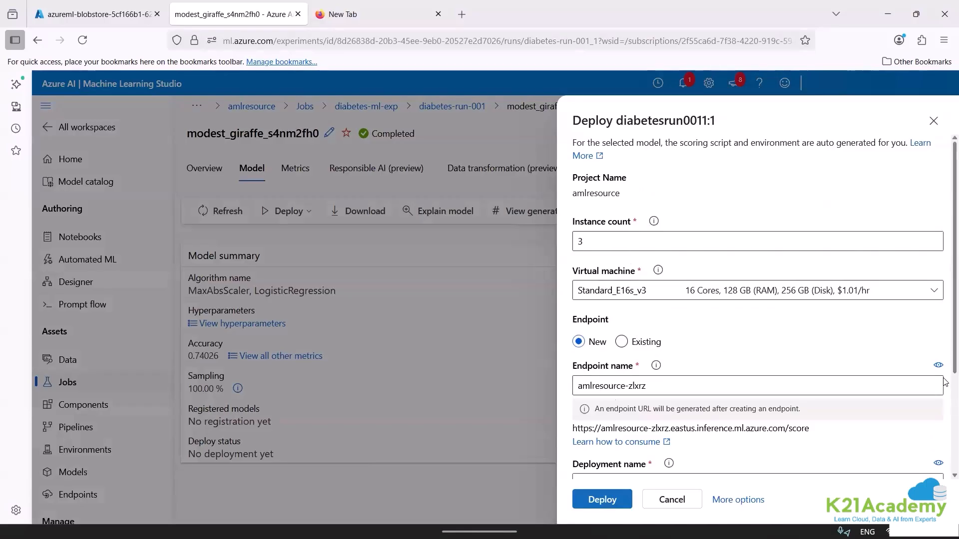
scroll(945, 382, "down", 3)
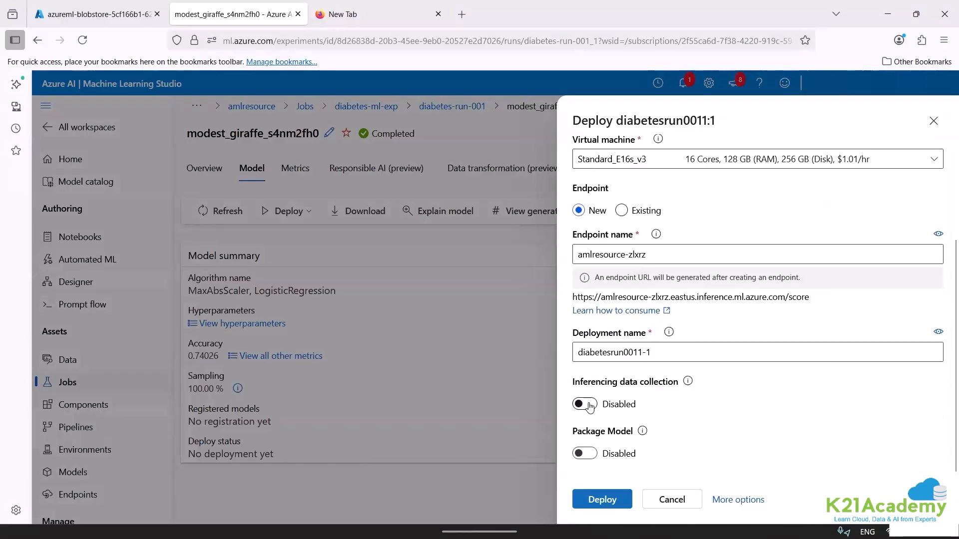
left_click(582, 454)
left_click(594, 405)
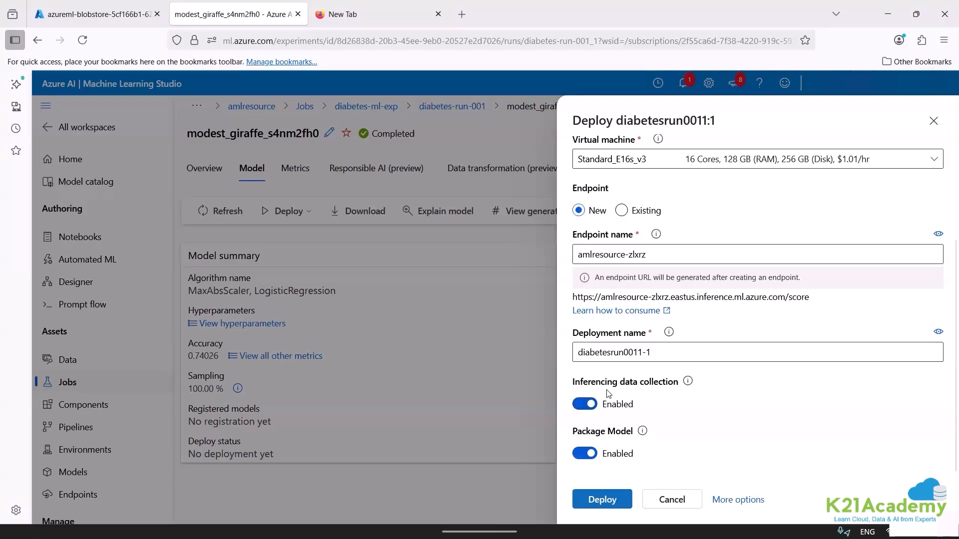
Clear the deployment name and leave the real-time endpoint form without deploying.
left_click(617, 356)
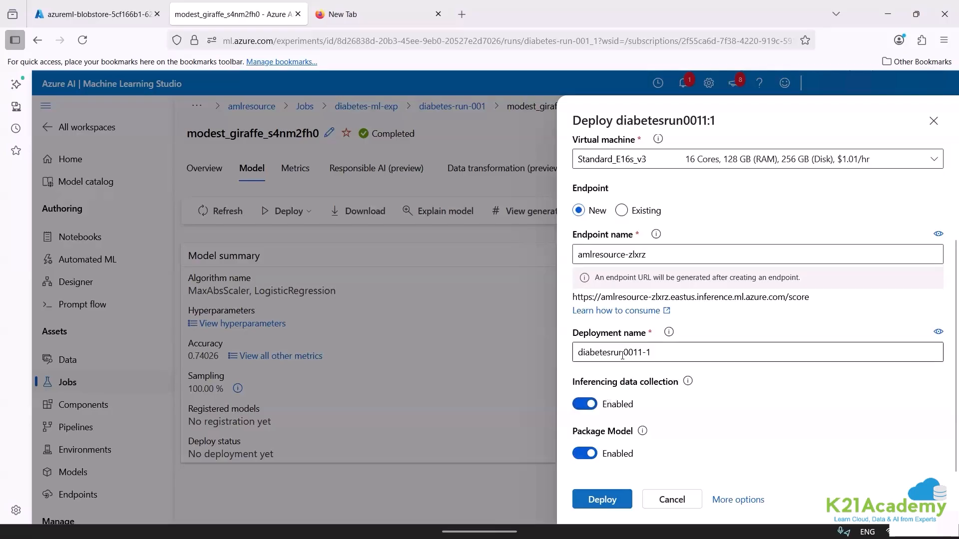
left_click(604, 360)
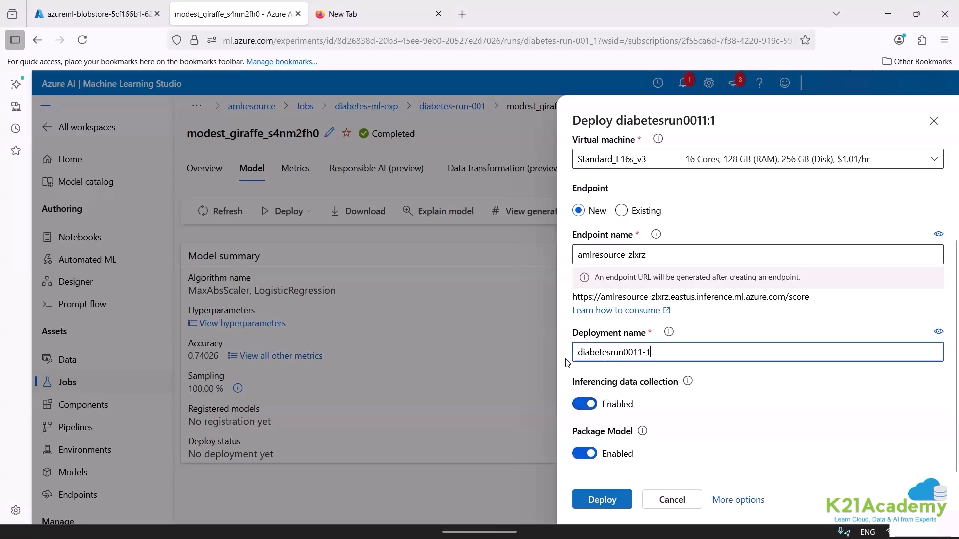
key("BackSpace")
key("BackSpace")
key("BackSpace")
key("BackSpace")
key("BackSpace")
key("BackSpace")
key("BackSpace")
key("BackSpace")
key("BackSpace")
key("BackSpace")
key("BackSpace")
key("BackSpace")
key("BackSpace")
key("BackSpace")
key("BackSpace")
key("BackSpace")
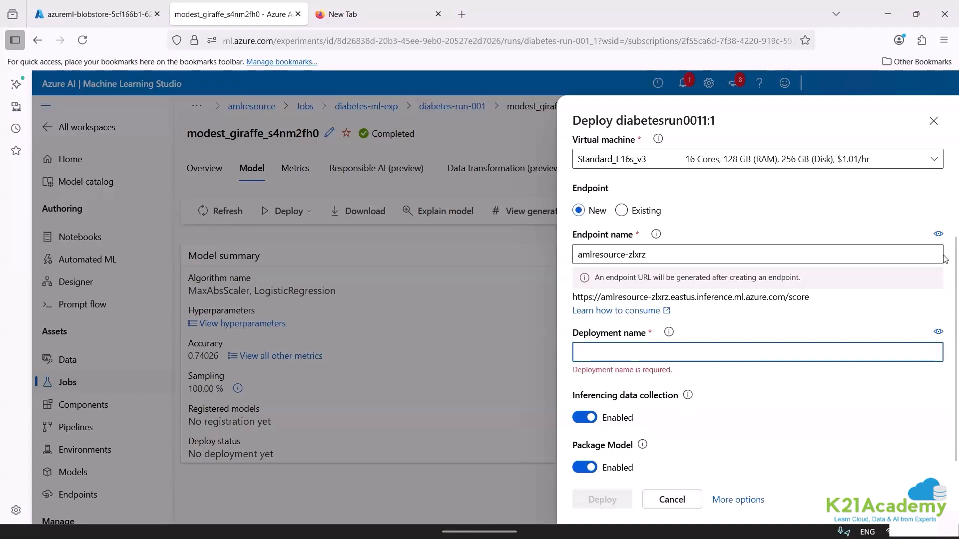
left_click(944, 238)
scroll(944, 227, "up", 3)
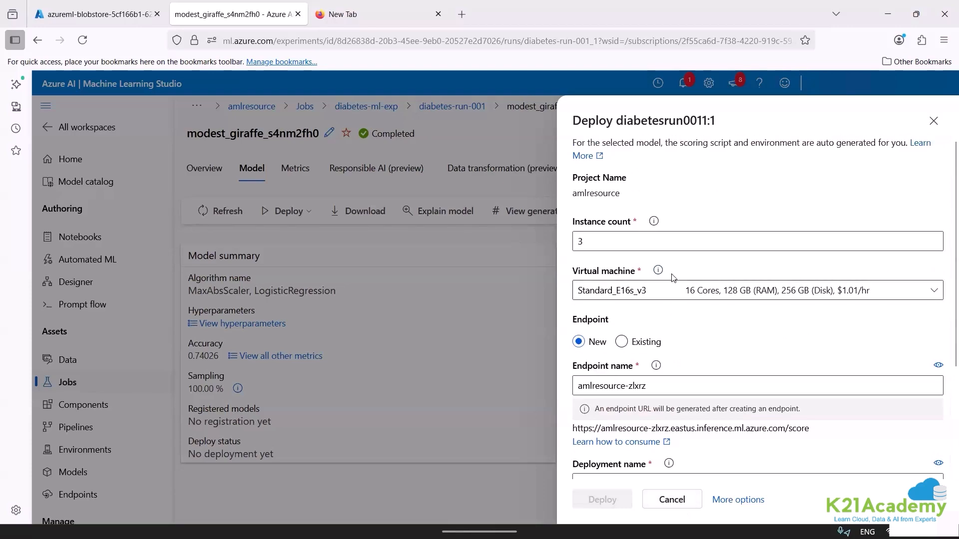
left_click(934, 120)
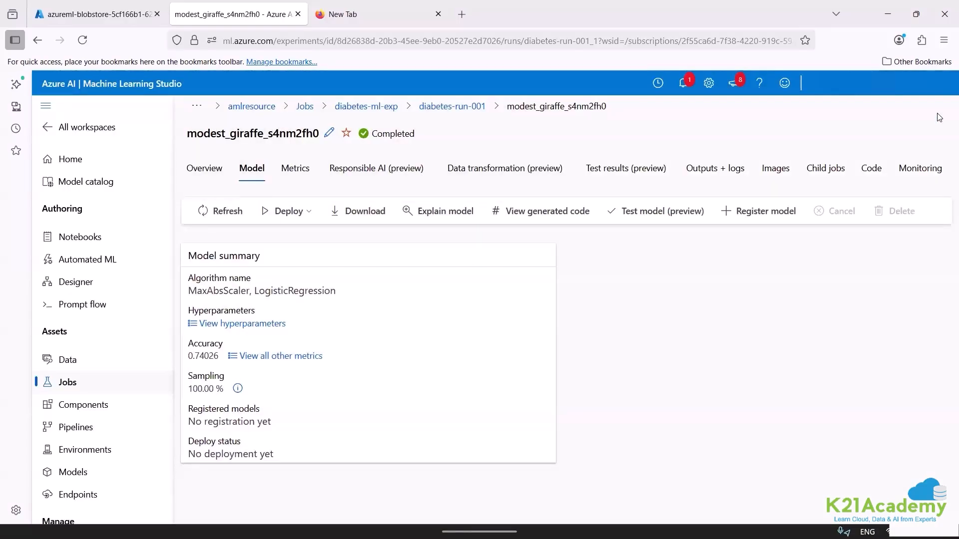
Start a web service deployment of the model and name it deploy-model-on-my-own.
left_click(286, 212)
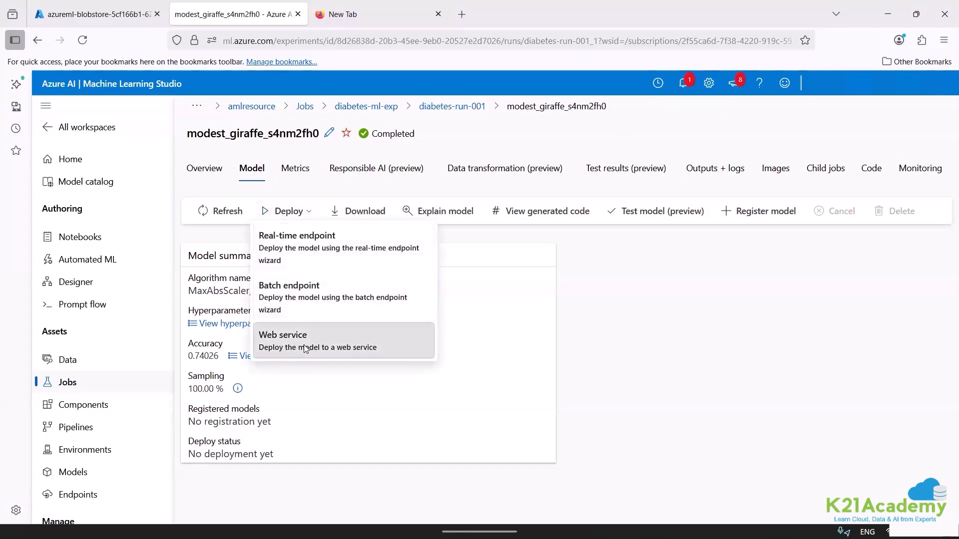
left_click(304, 345)
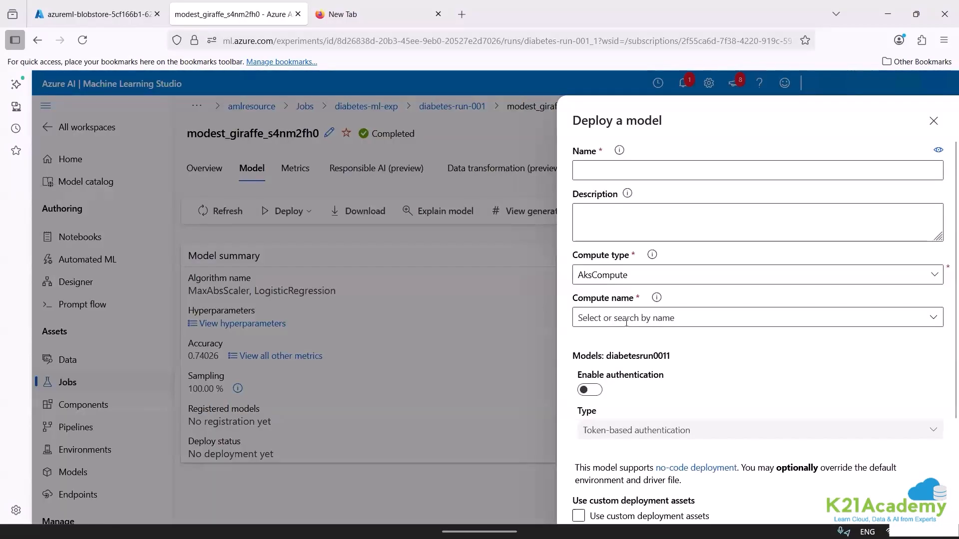
left_click(627, 322)
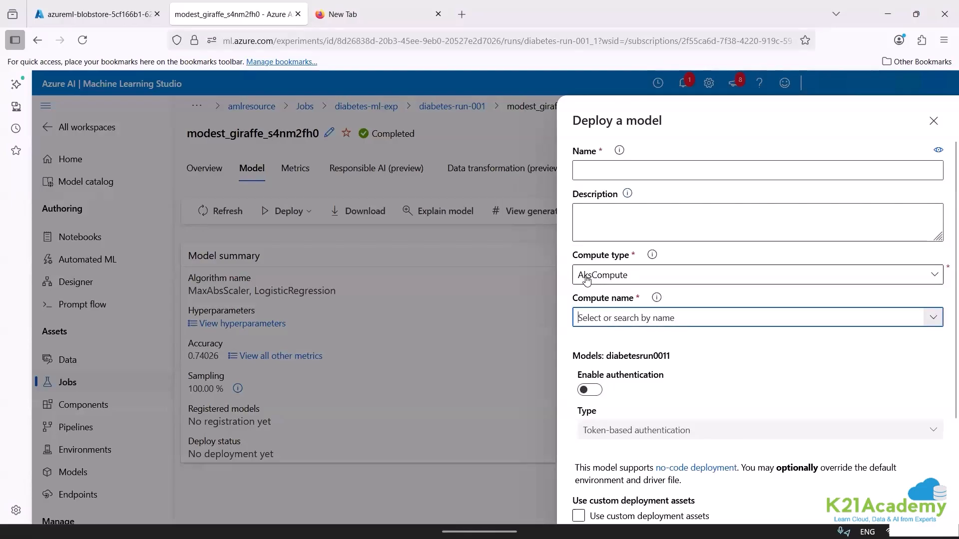
left_click(619, 165)
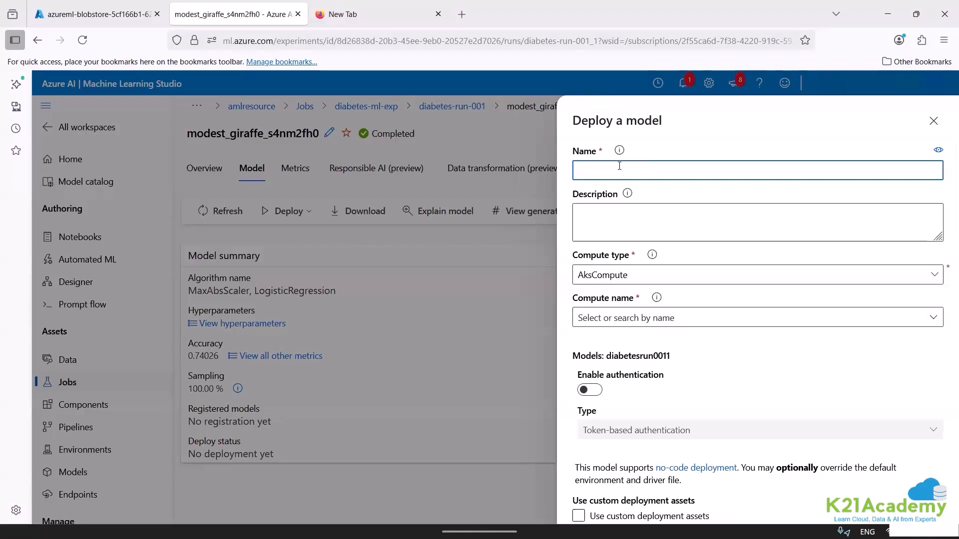
type("deploy-mod")
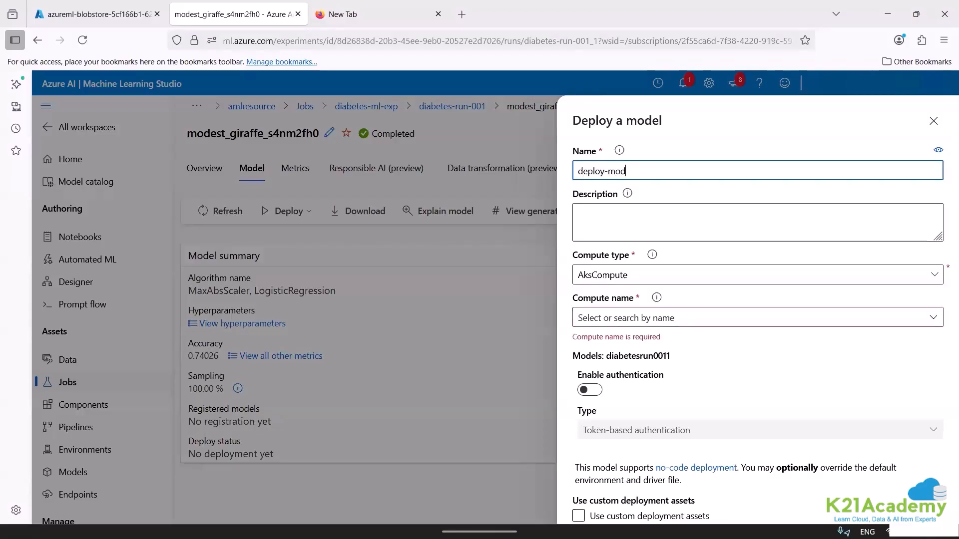
type("el-on-my-own")
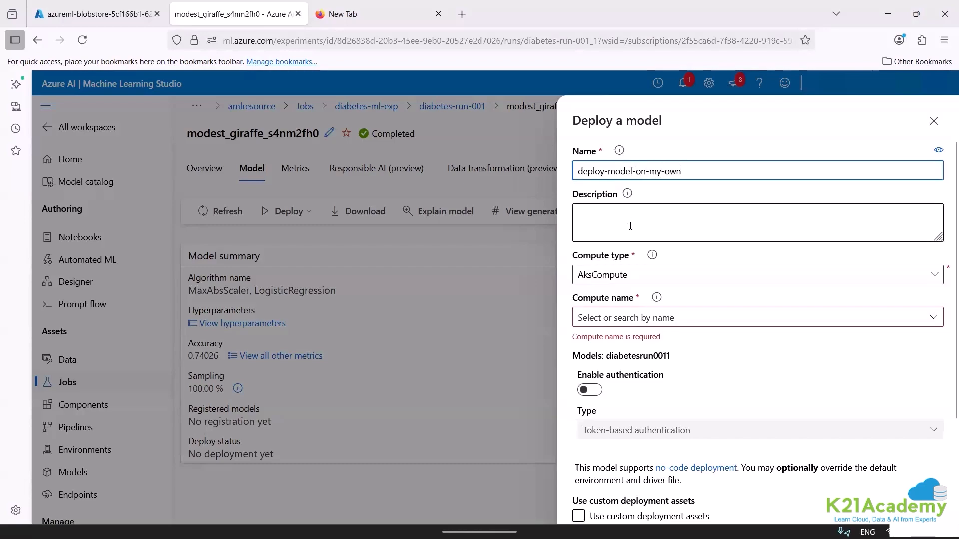
Search the Azure portal for "kuber" and return to the compute type choices of the web service deployment form.
left_click(620, 274)
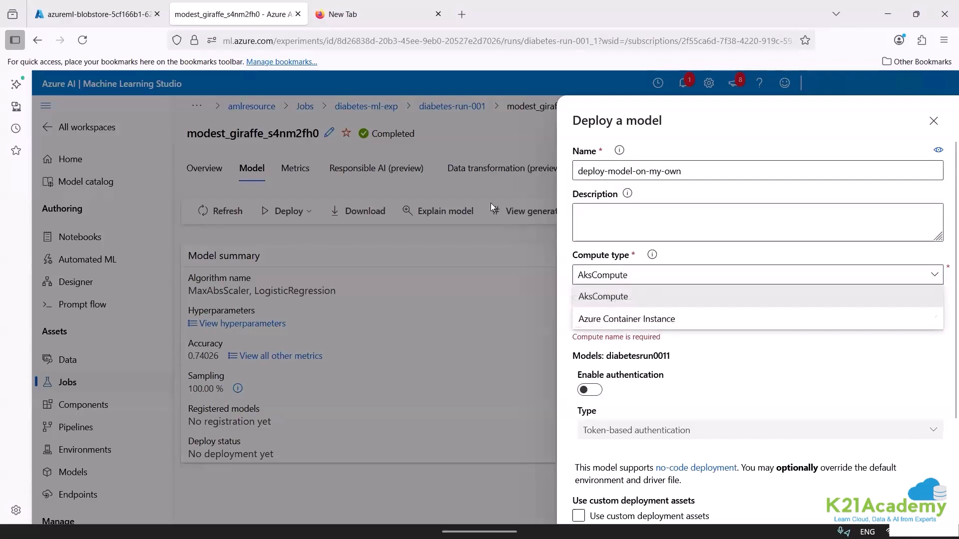
left_click(114, 10)
left_click(351, 89)
type("kuber")
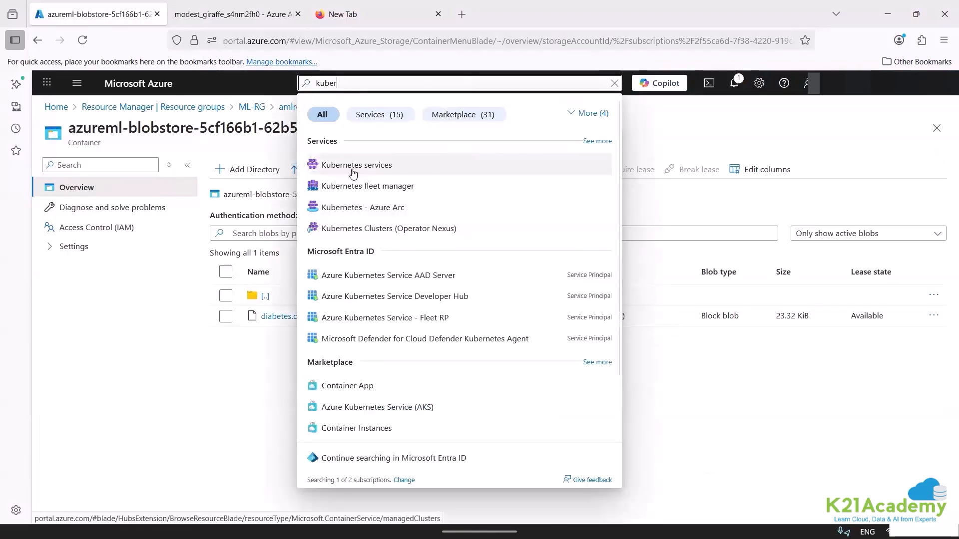
left_click(284, 5)
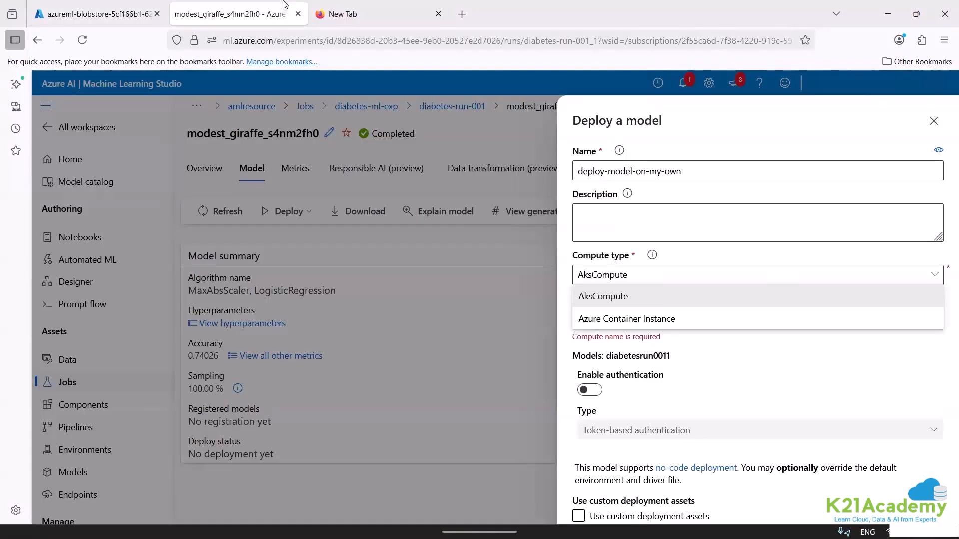
Set the web service's compute type to Azure Container Instance, and switch to the Azure portal to search for "container".
left_click(618, 320)
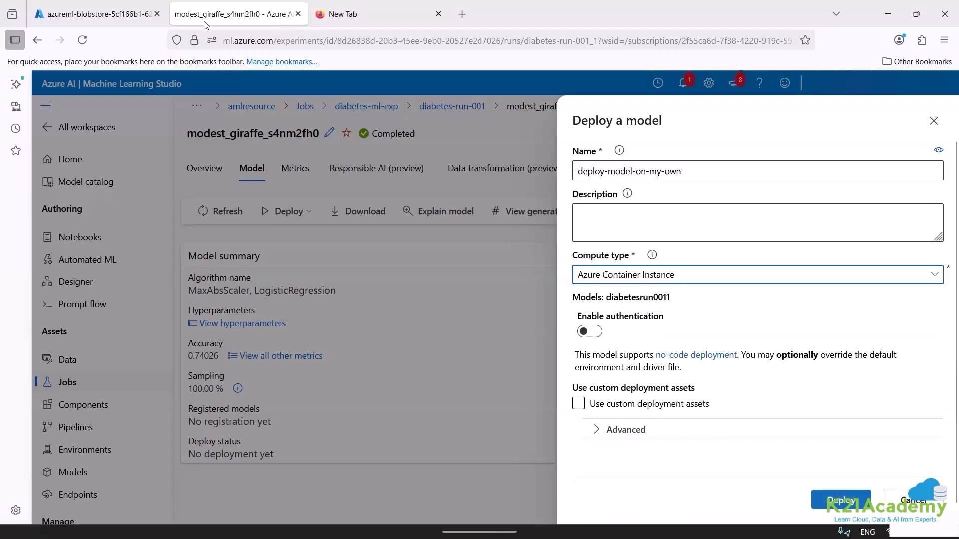
left_click(110, 16)
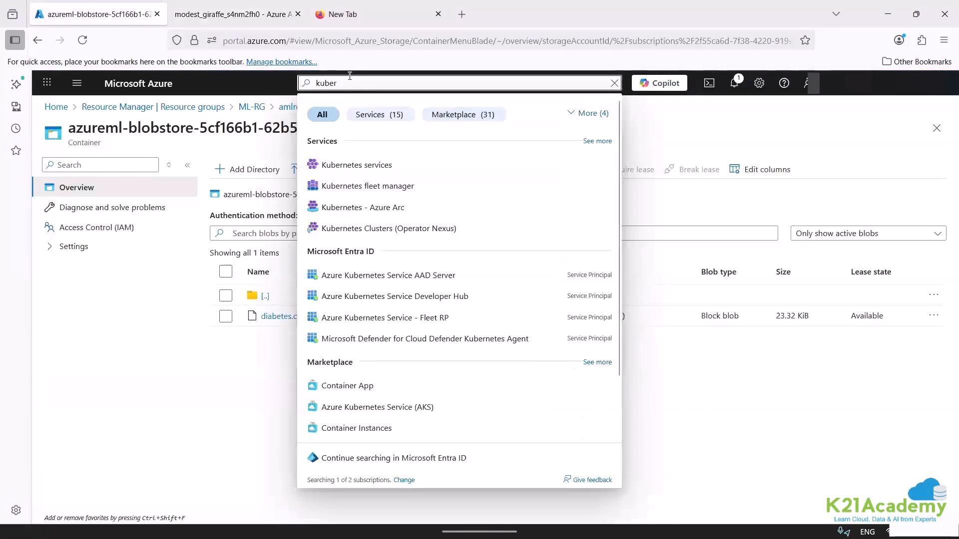
double_click(331, 83)
type("cont")
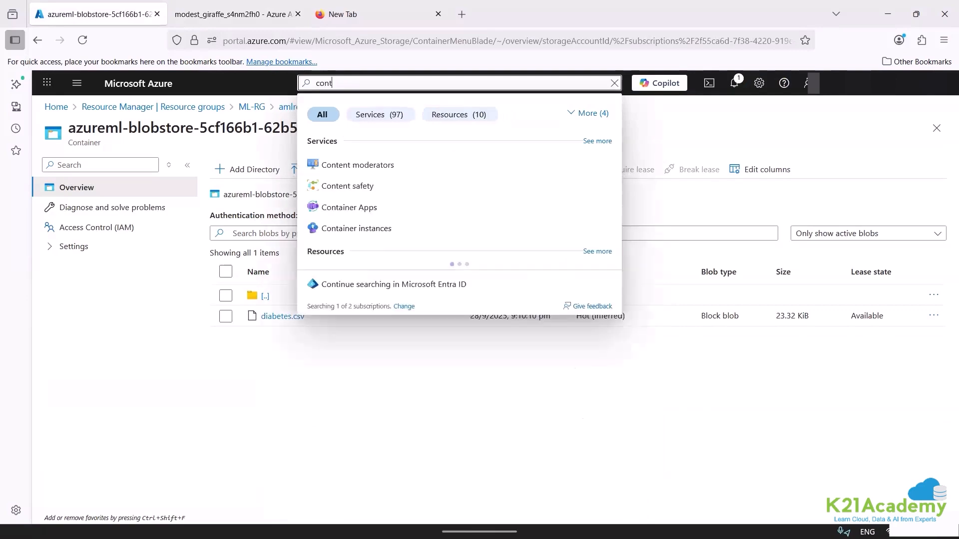
type("ainer")
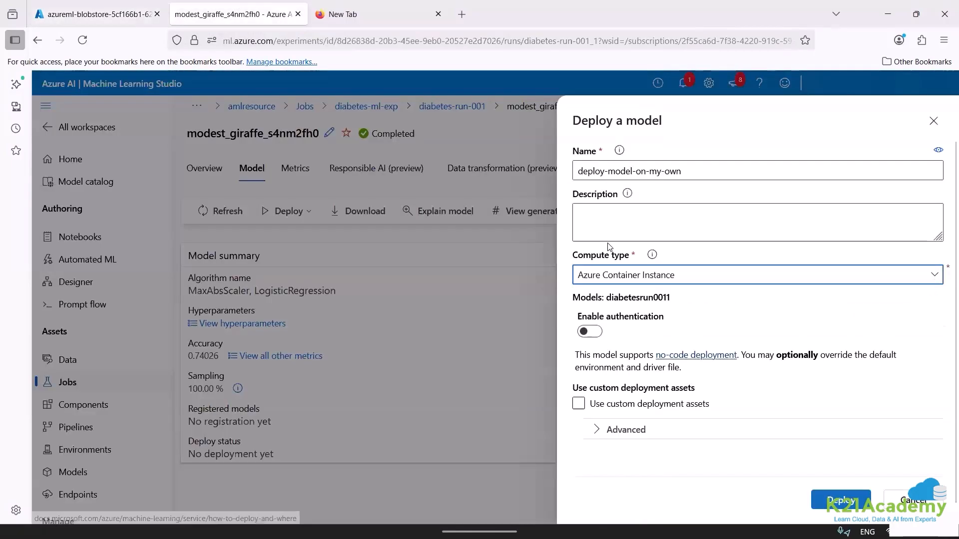
Return to the deployment form, keep Azure Container Instance, enable authentication and deploy the model as a web service.
left_click(628, 280)
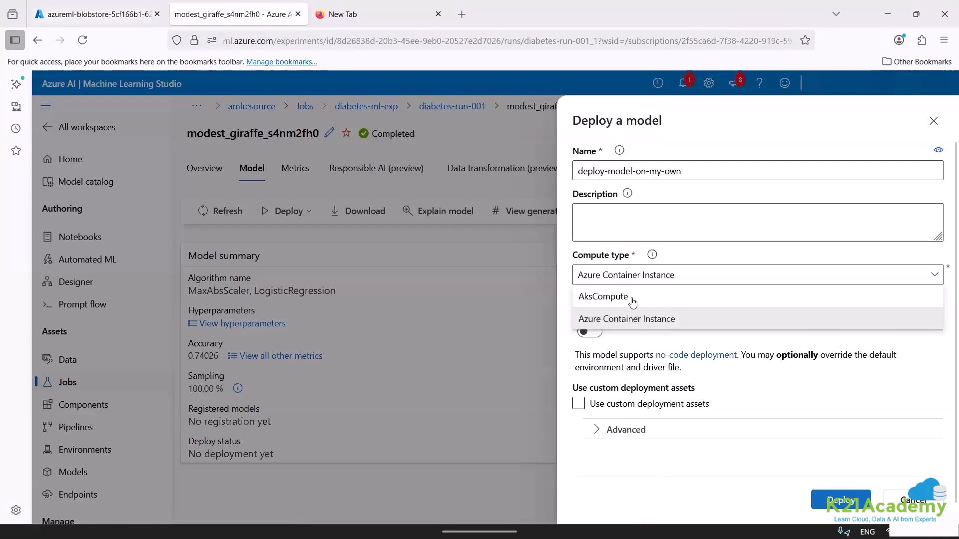
left_click(627, 283)
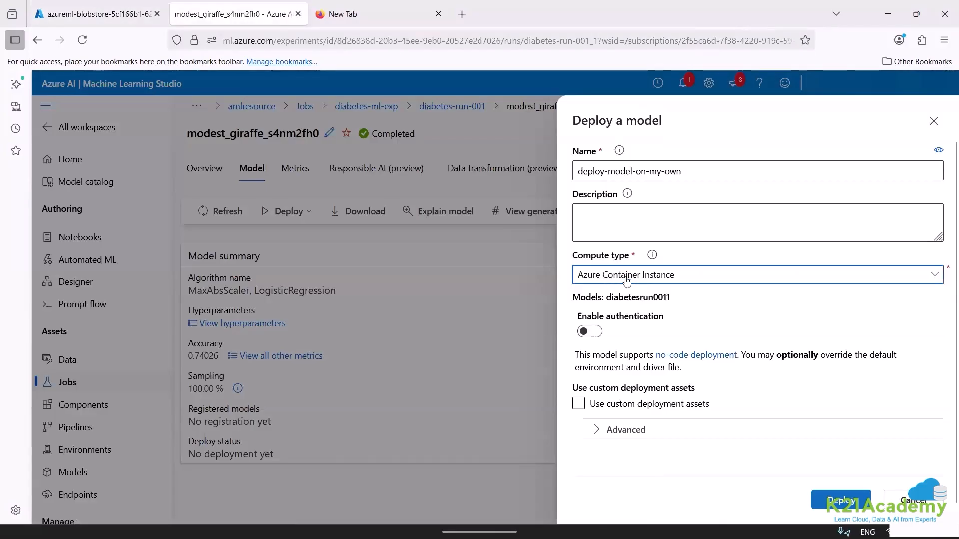
left_click(590, 332)
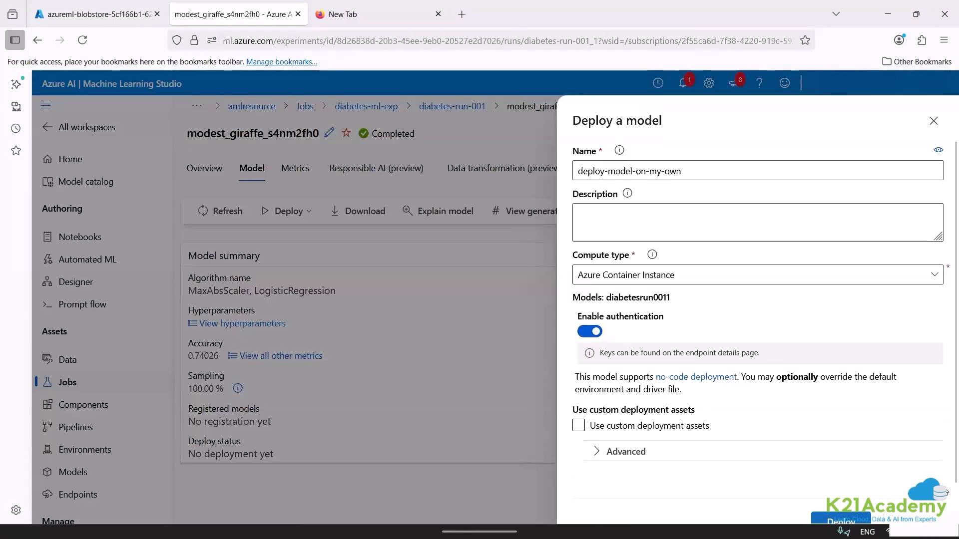
scroll(844, 480, "down", 1)
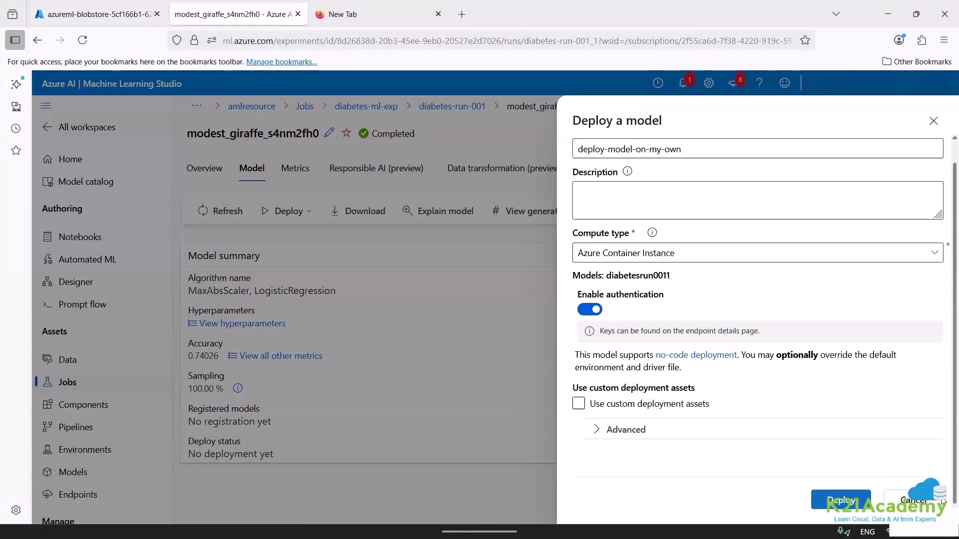
left_click(840, 488)
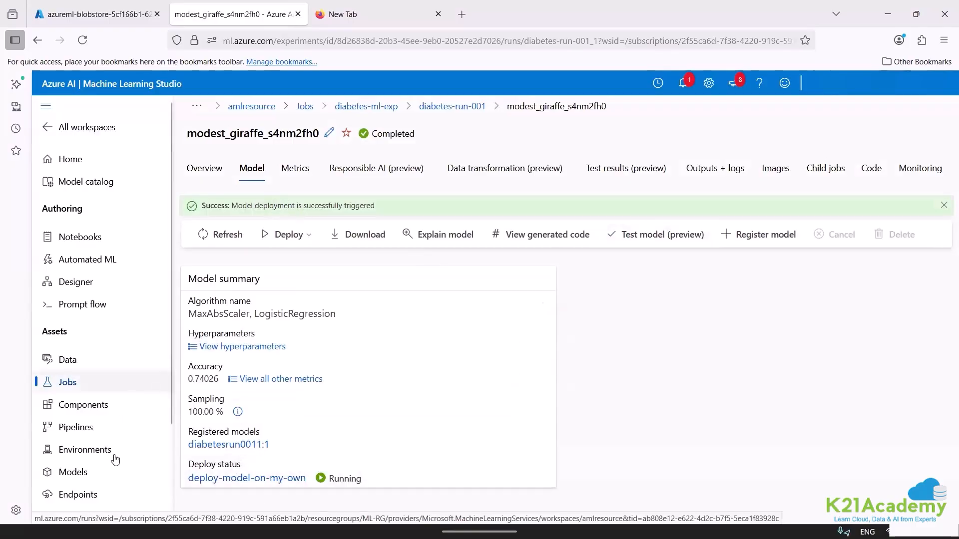
Open the workspace's real-time endpoints list and widen the Name column to read the full endpoint name.
left_click(101, 503)
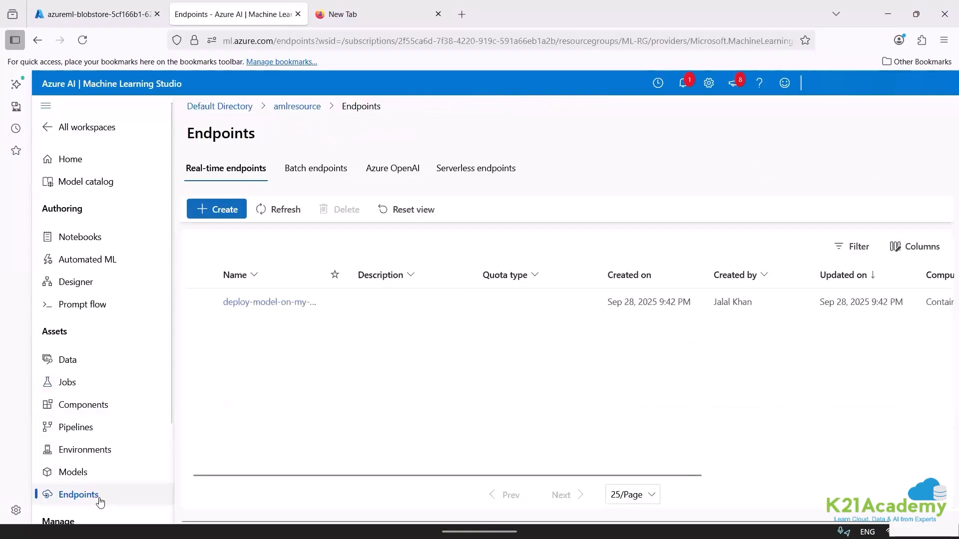
left_click_drag(325, 272, 424, 272)
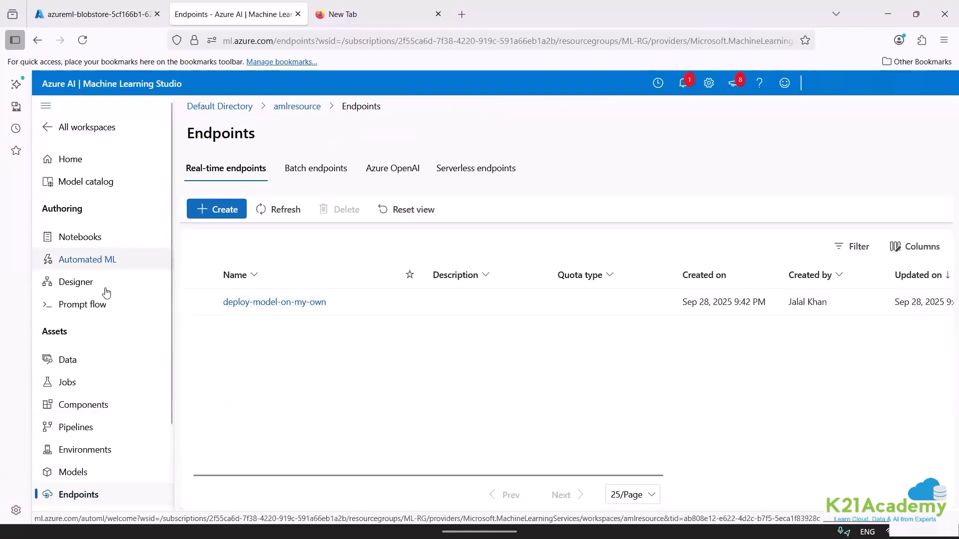
Open the MaxAbsScaler, LogisticRegression model with 0.74026 accuracy from diabetes-run-001 in the diabetes-ml-exp experiment.
left_click(104, 386)
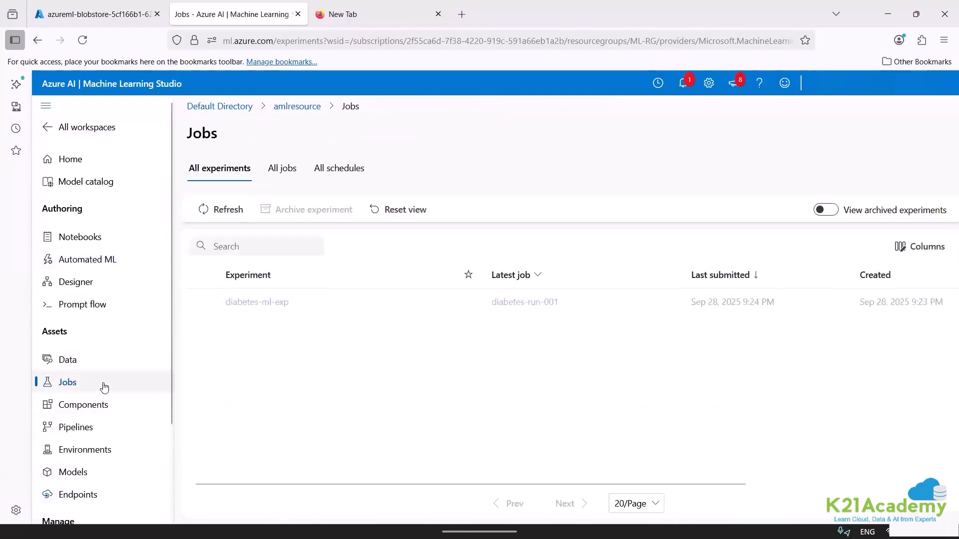
left_click(265, 305)
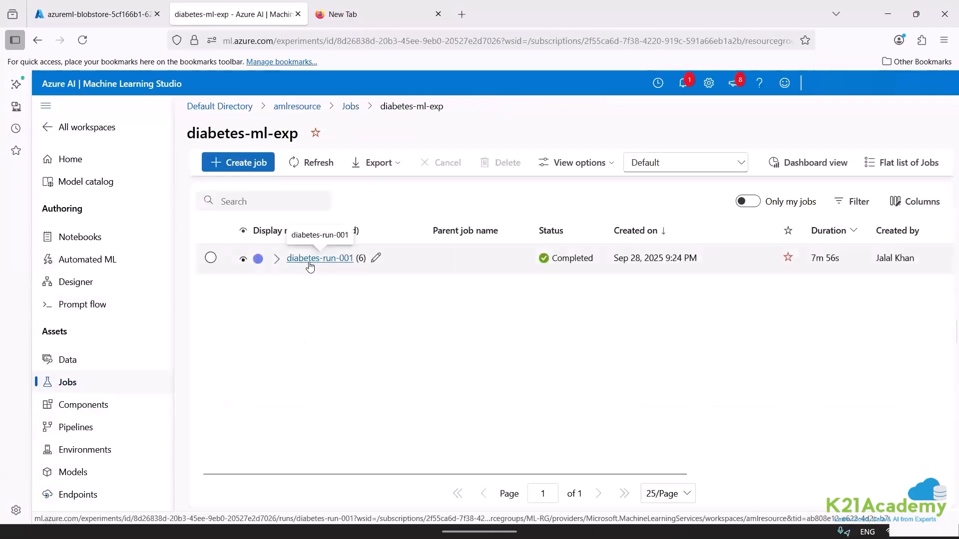
left_click(283, 259)
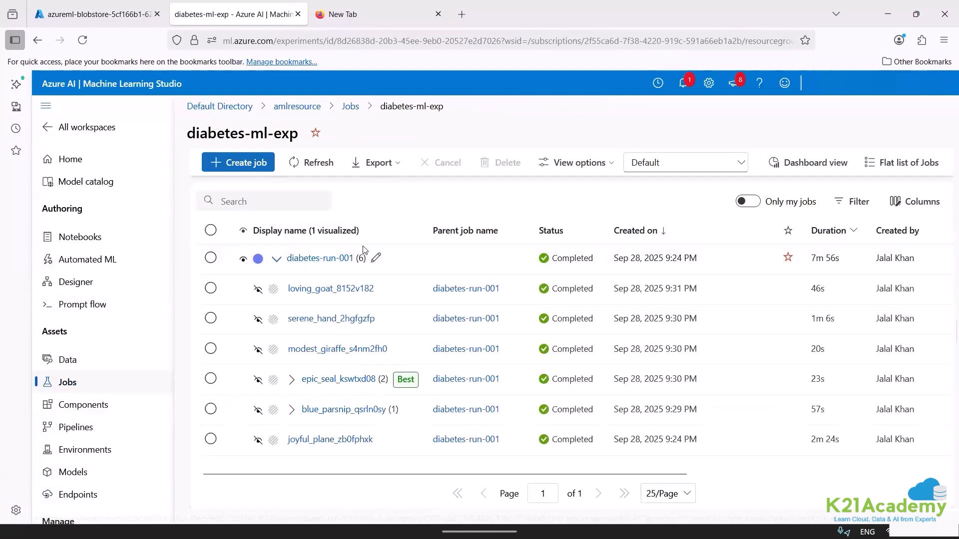
left_click(320, 260)
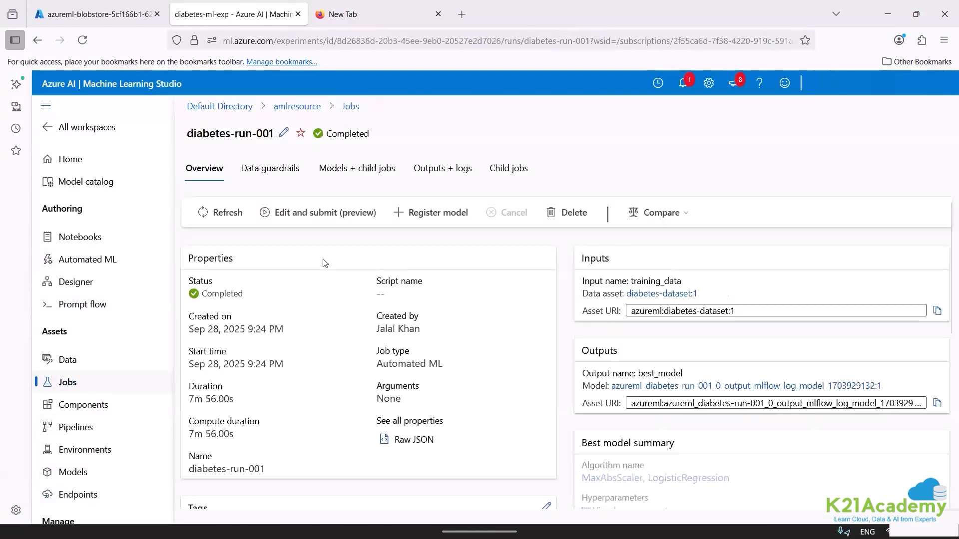
left_click(363, 165)
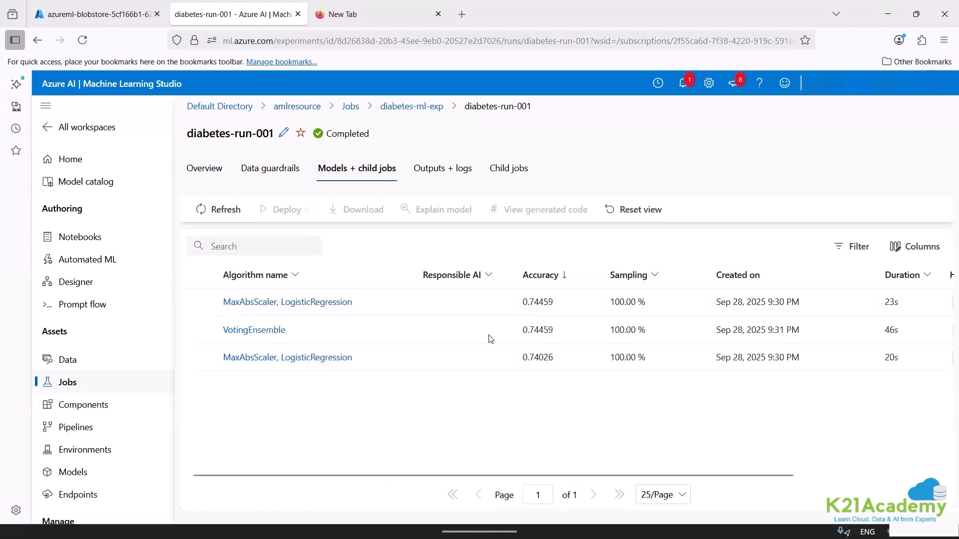
left_click(317, 363)
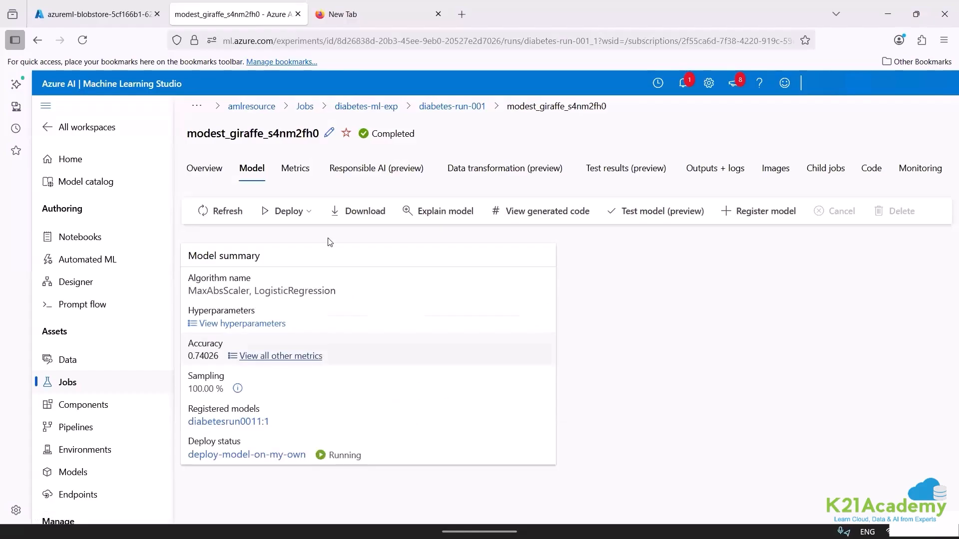
Review the compute type choices in a new web service form, close it without deploying, and check the model's deploy status.
left_click(305, 212)
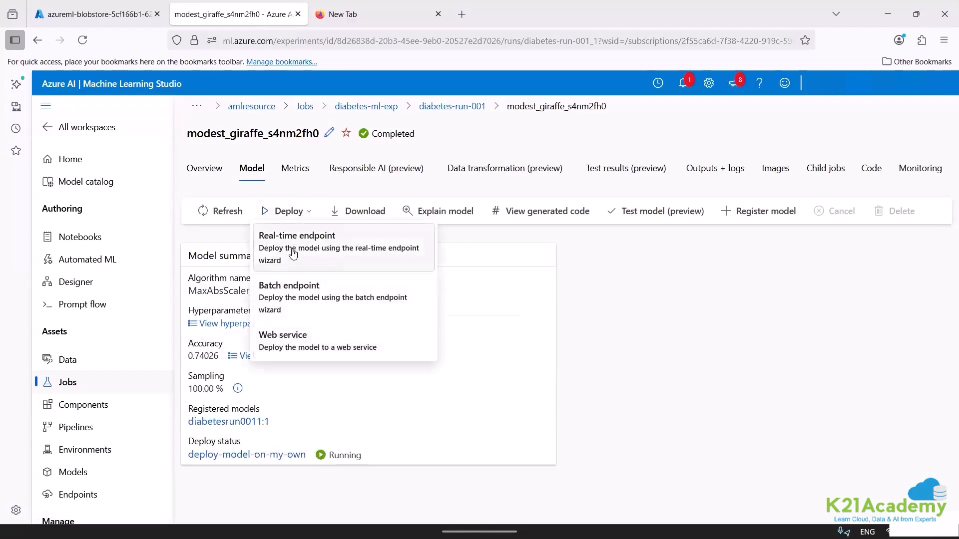
left_click(304, 347)
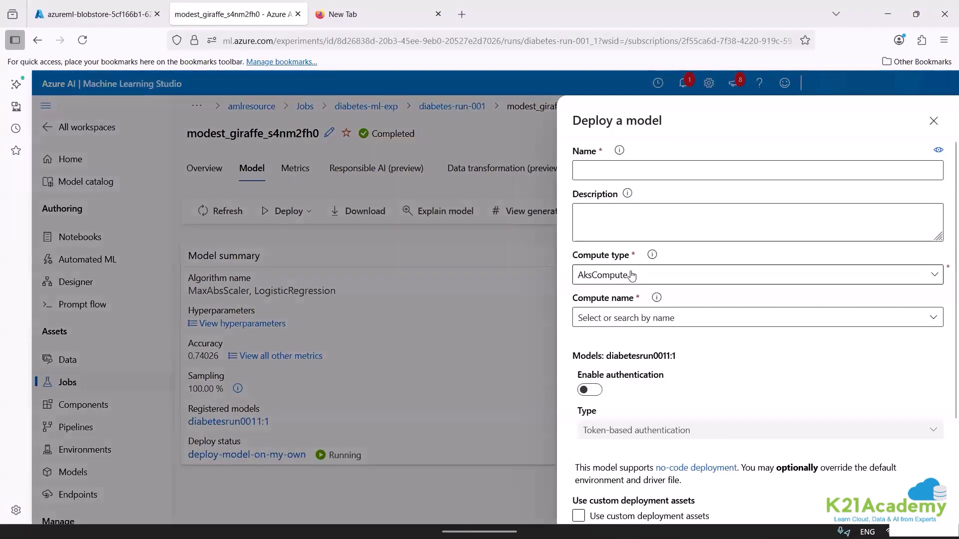
left_click(632, 275)
left_click(631, 275)
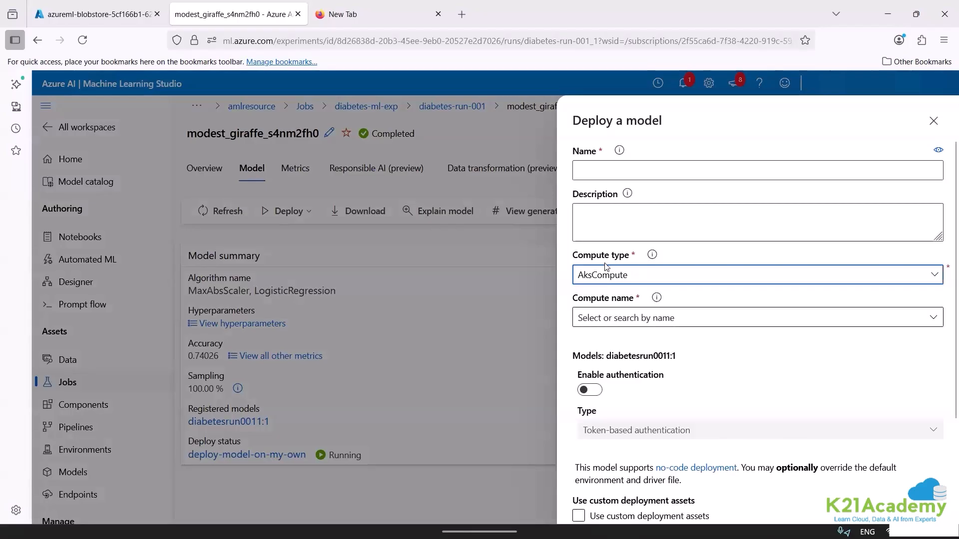
left_click(598, 280)
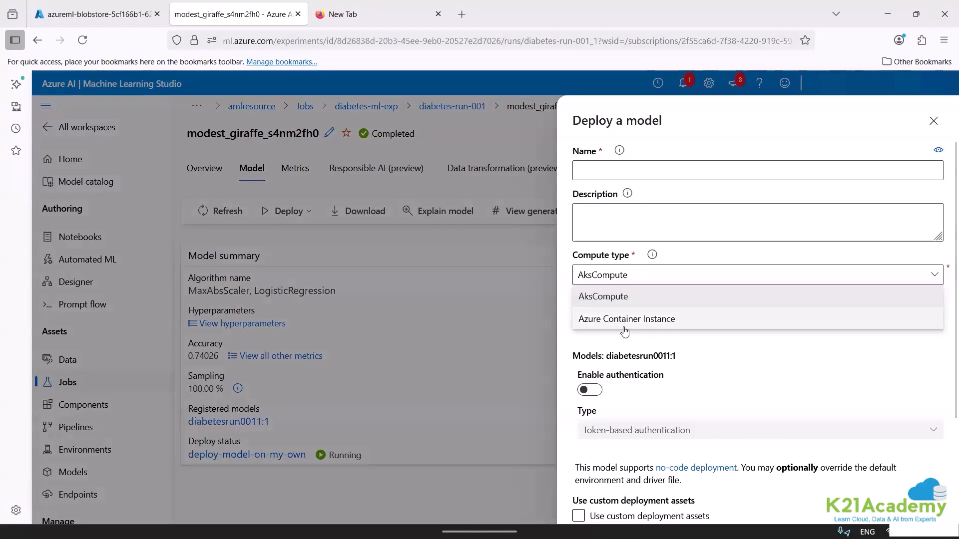
left_click(940, 124)
left_click(538, 187)
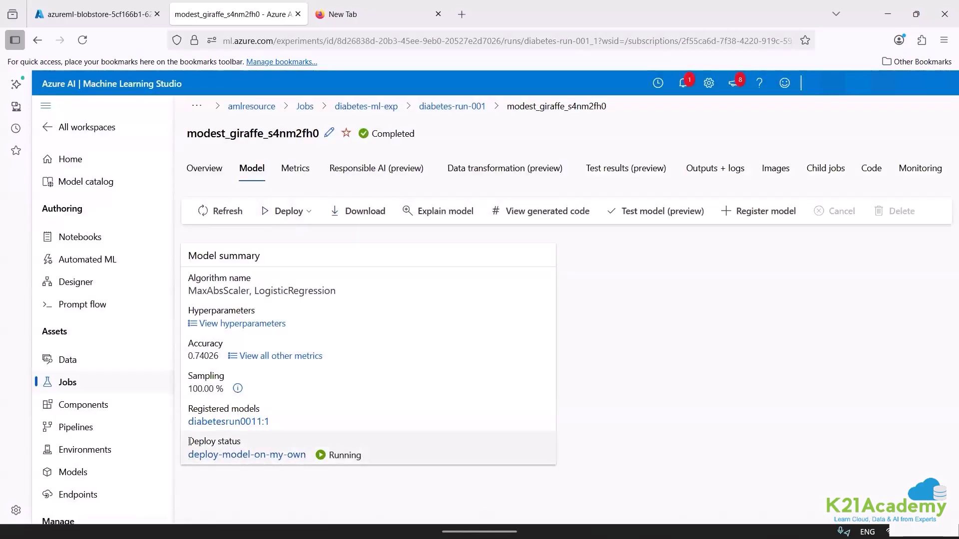
left_click_drag(188, 442, 239, 441)
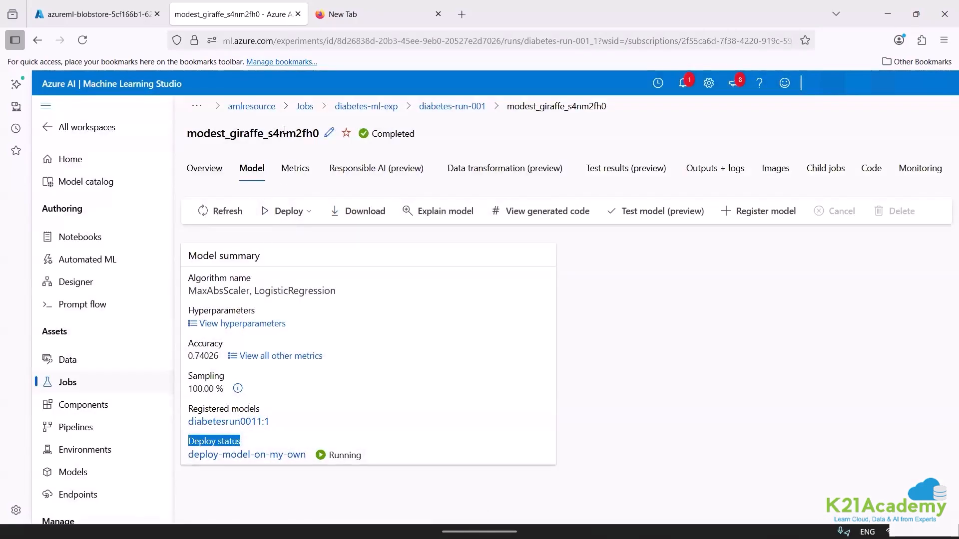
Open the MaxAbsScaler, LogisticRegression model with 0.74459 accuracy from diabetes-run-001 and check its registration and deploy status.
left_click(442, 108)
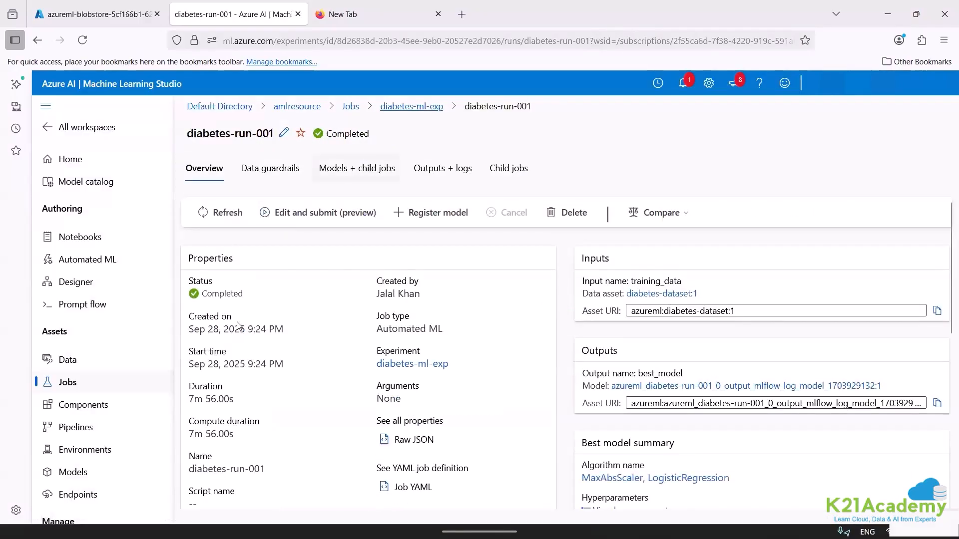
left_click(278, 303)
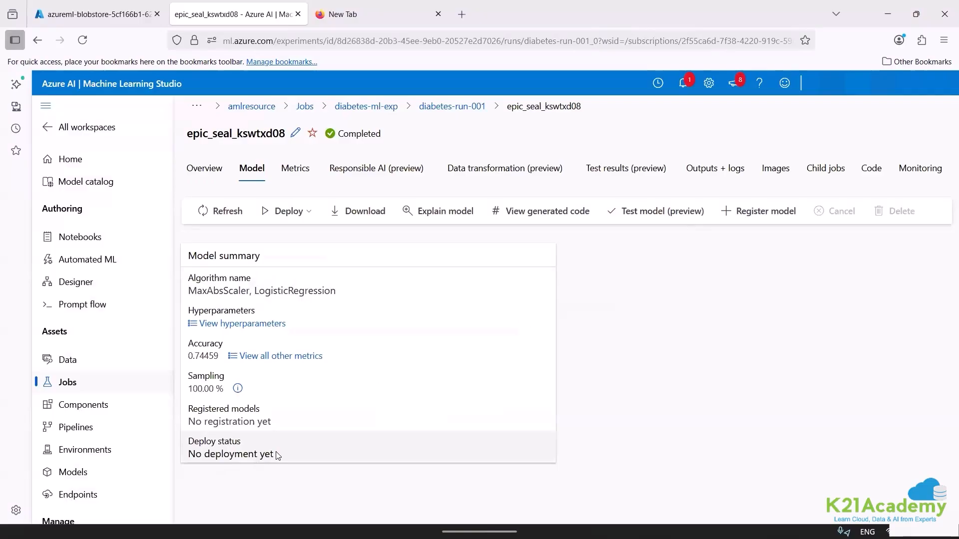
left_click_drag(279, 456, 188, 457)
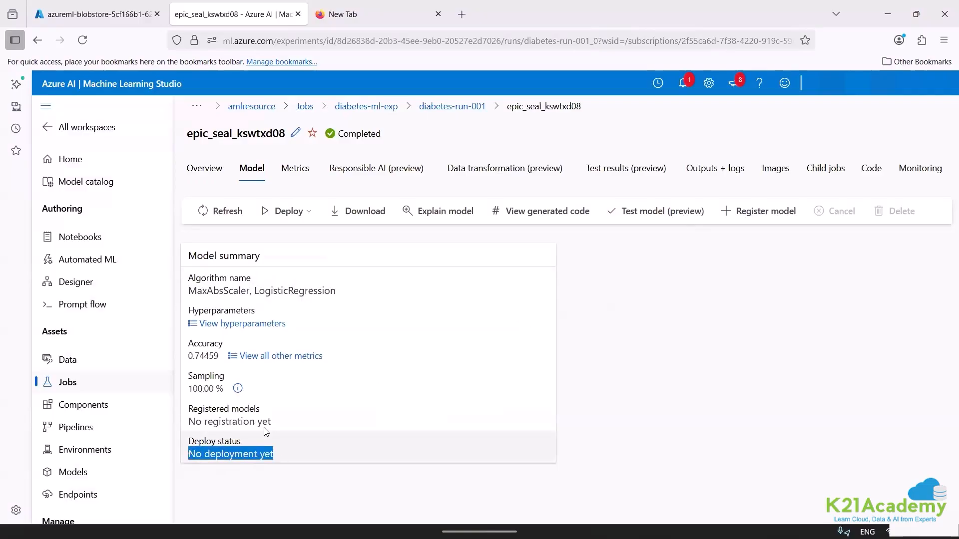
left_click_drag(270, 422, 187, 422)
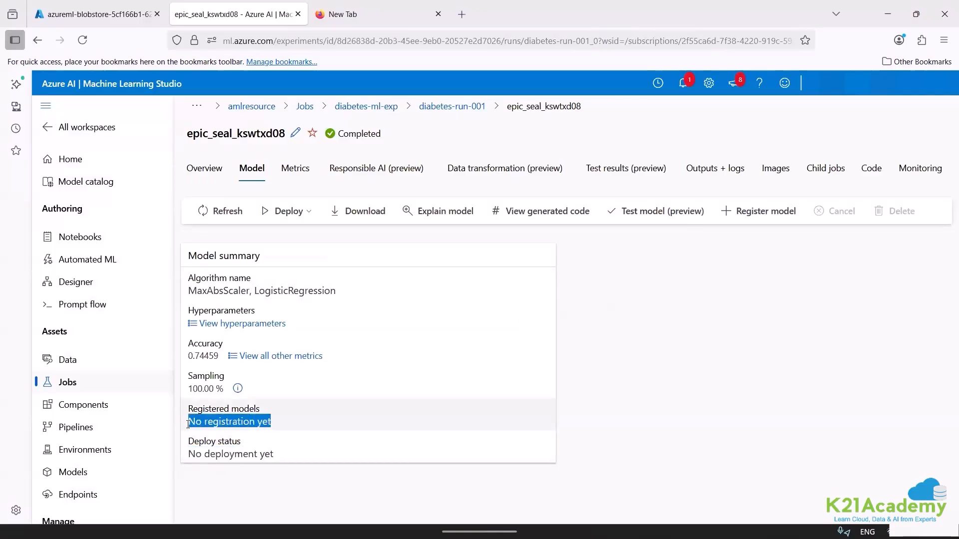
left_click_drag(276, 459, 187, 467)
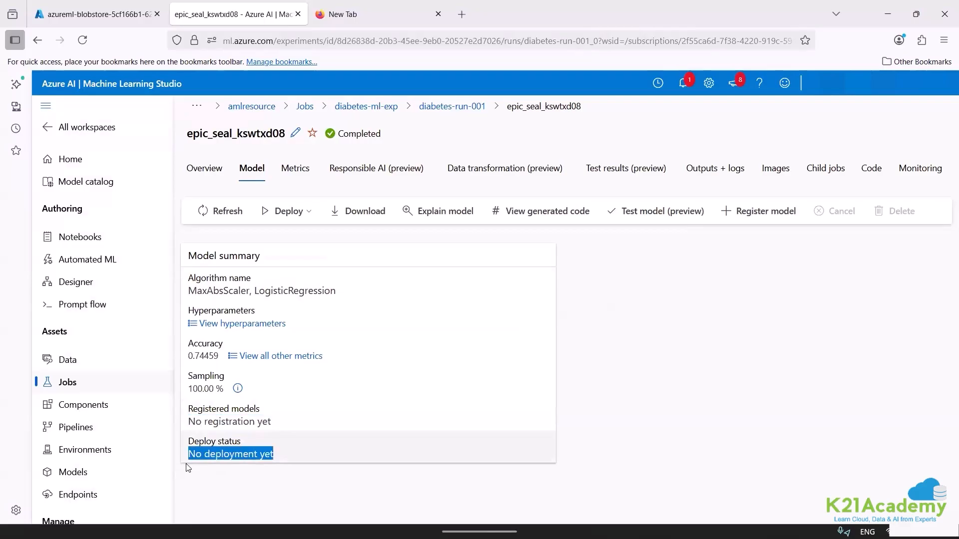
Download the model package, look at the files in the diabetesrun0010 archive and close it.
left_click(338, 217)
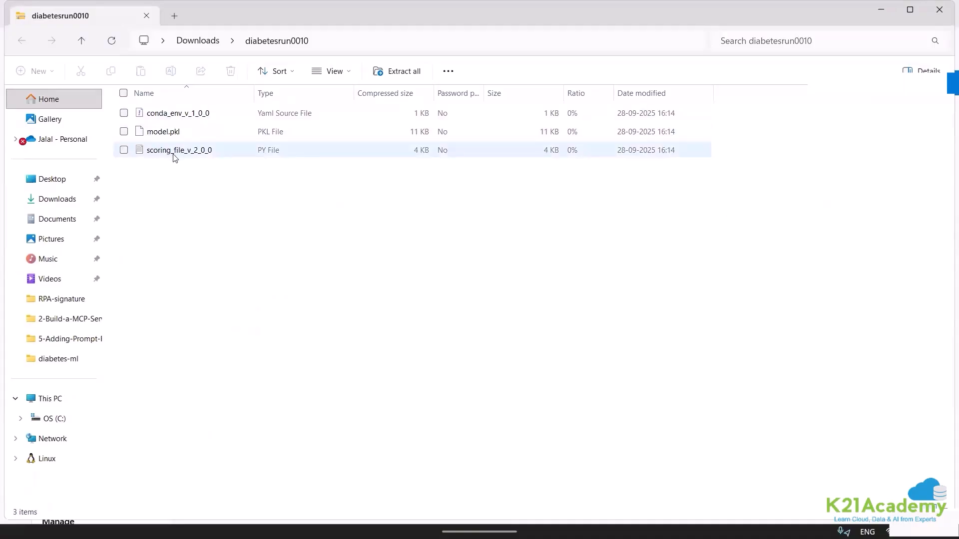
left_click(146, 16)
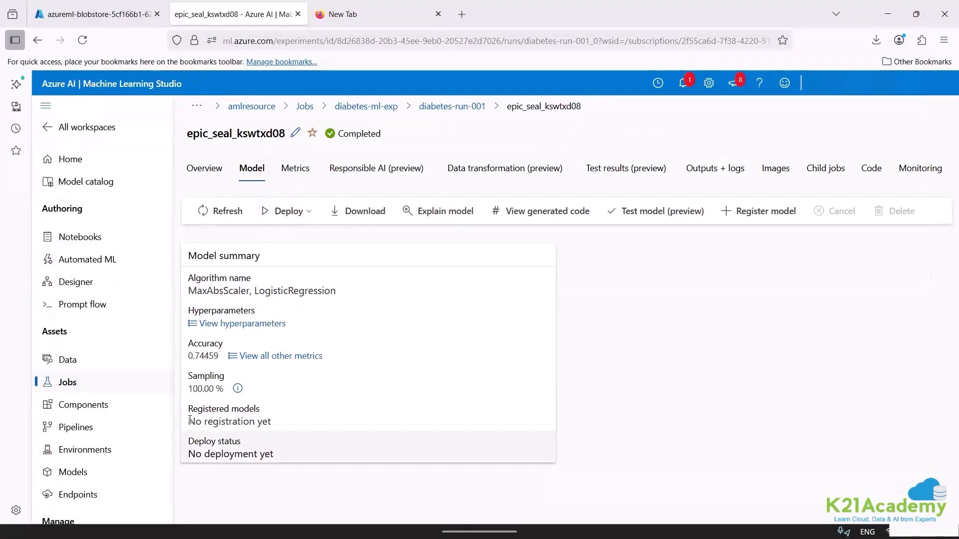
Check the downloaded model's registered models entry and the deployment options available for it.
left_click_drag(188, 422, 279, 432)
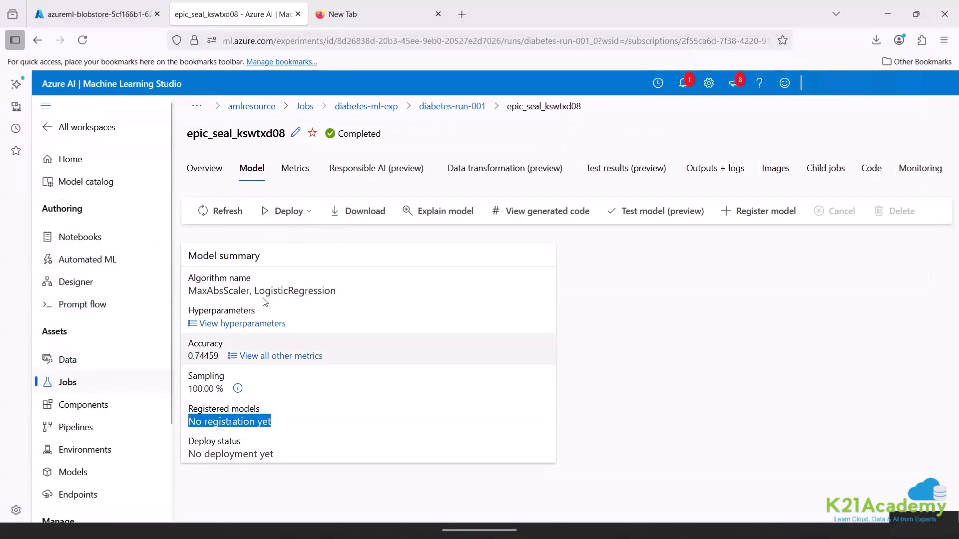
left_click(310, 211)
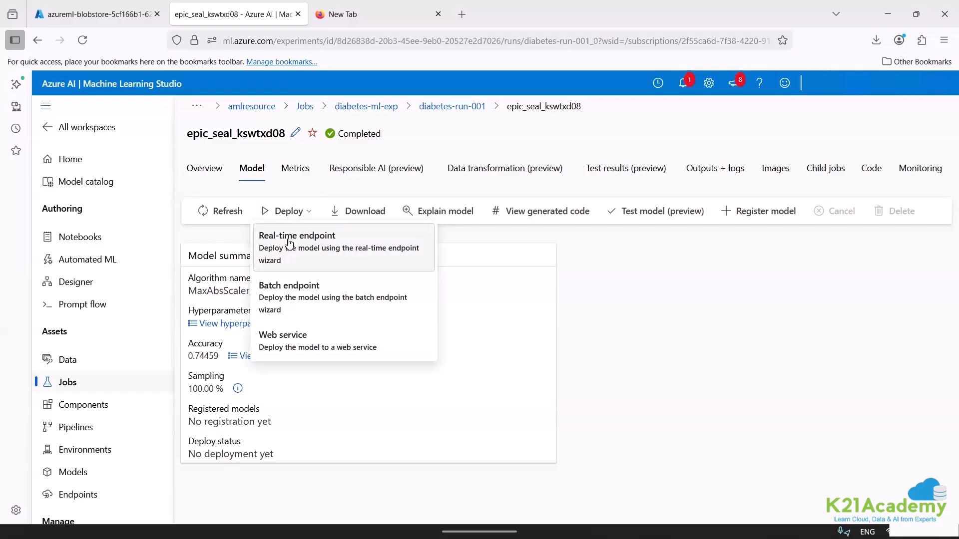
left_click_drag(271, 422, 193, 421)
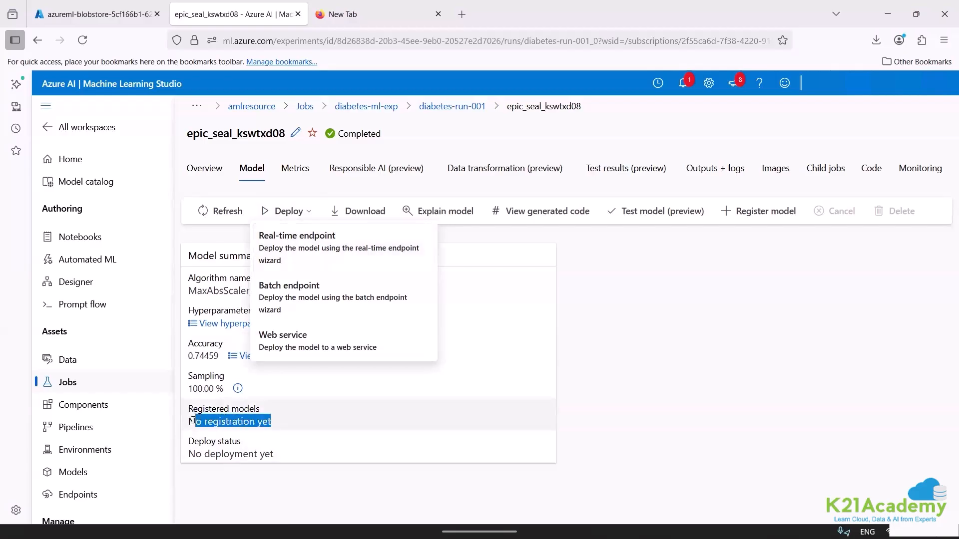
Open the MaxAbsScaler, LogisticRegression model with 0.74026 accuracy from diabetes-run-001 in the diabetes-ml-exp experiment.
left_click(106, 385)
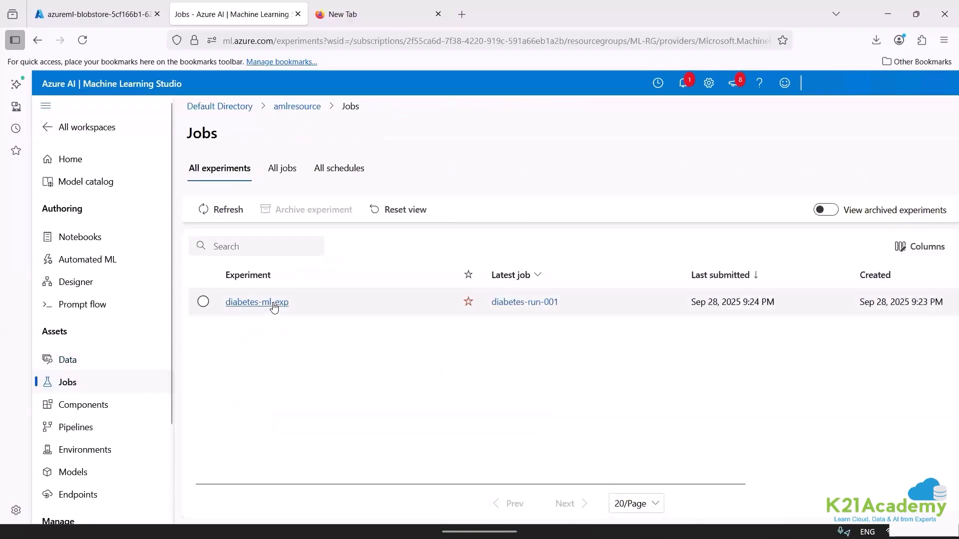
left_click(275, 303)
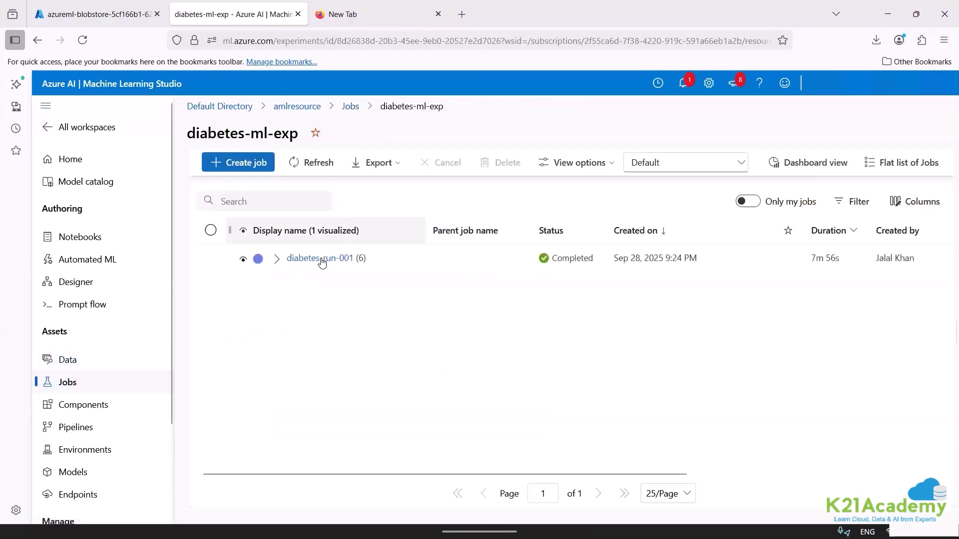
left_click(319, 258)
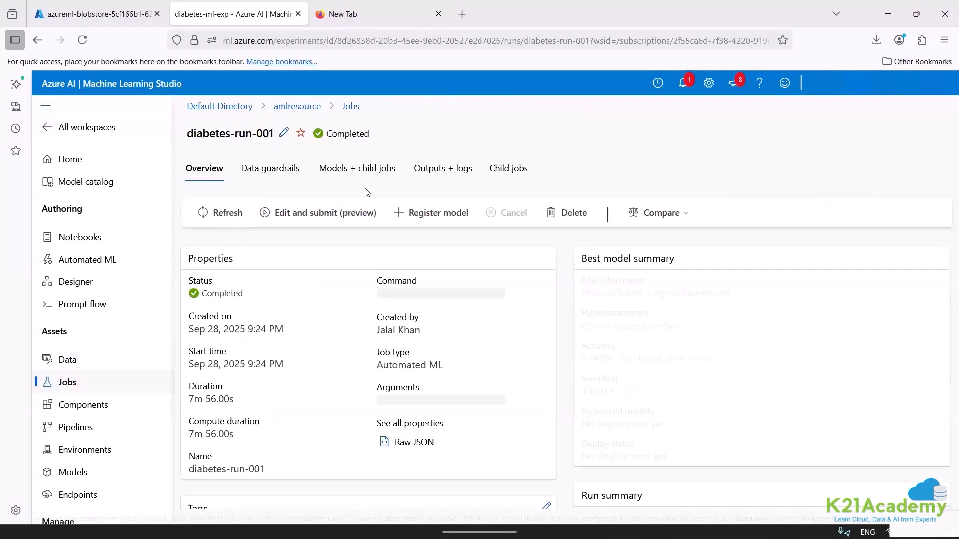
left_click(348, 167)
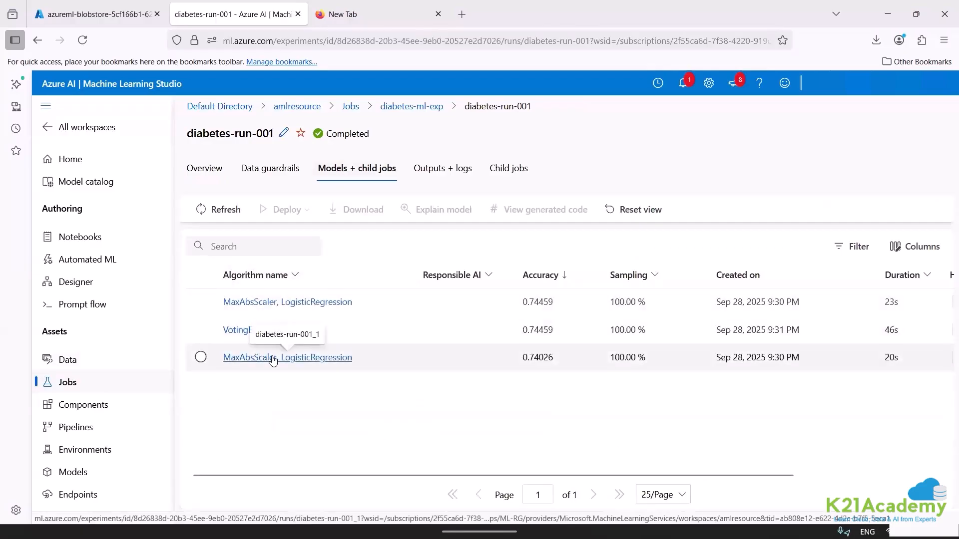
left_click(272, 359)
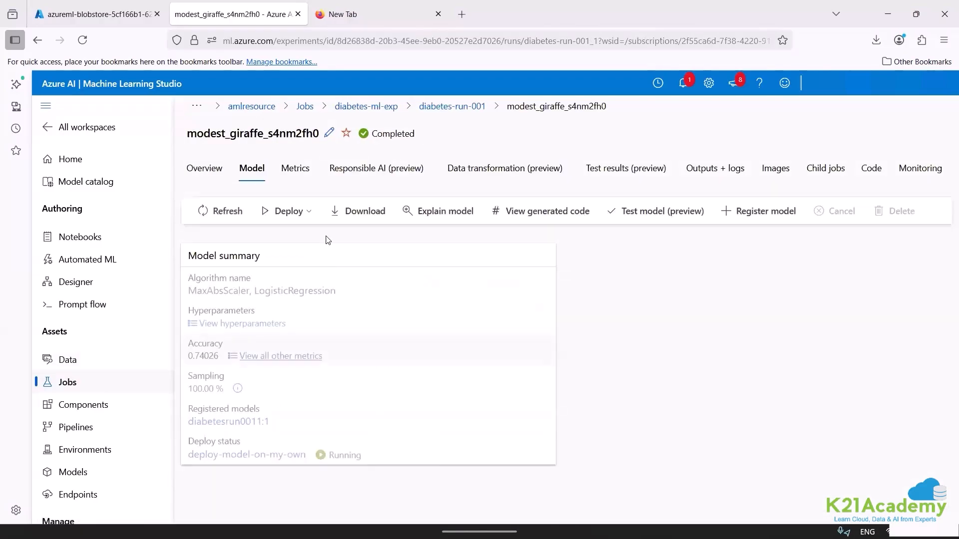
Review the web service deployment form for the diabetesrun0011:1 model and close it without deploying.
left_click(309, 213)
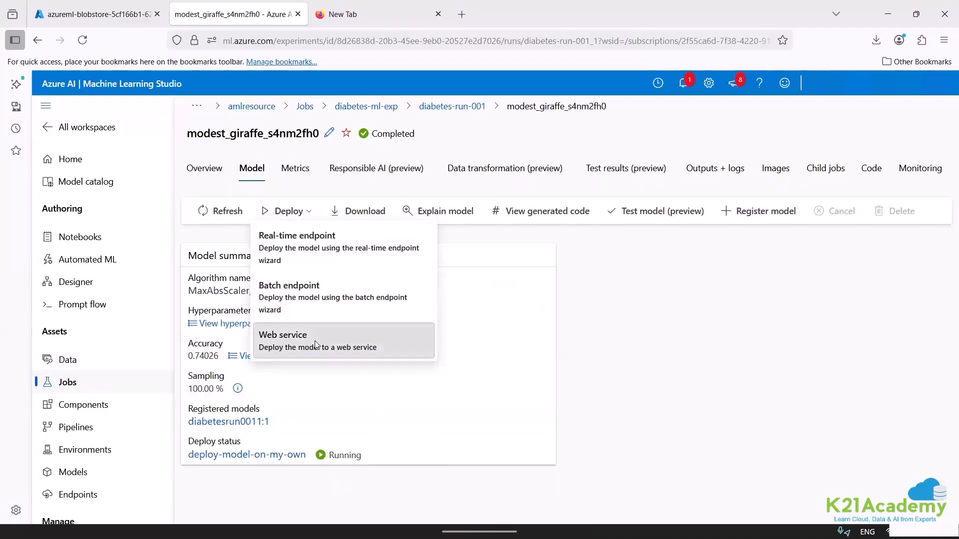
left_click(316, 345)
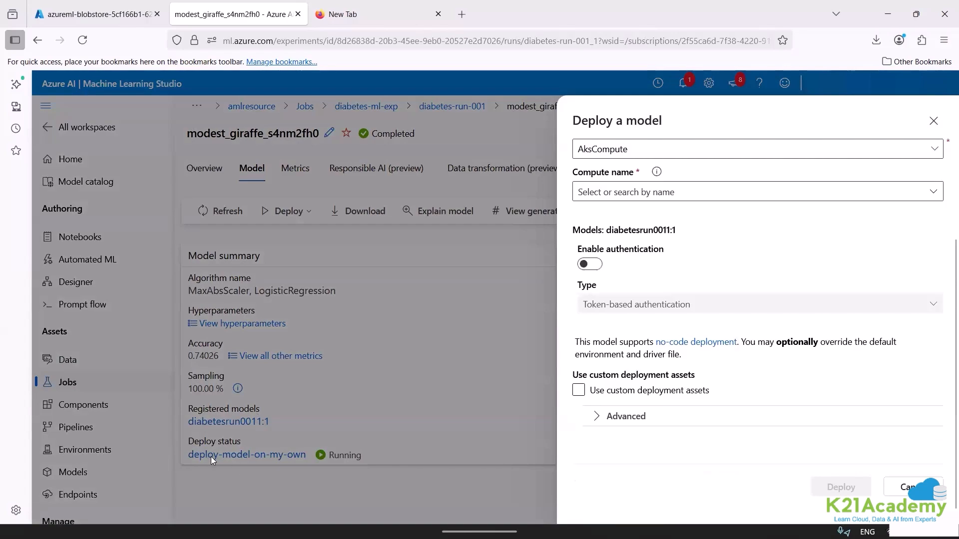
left_click(900, 493)
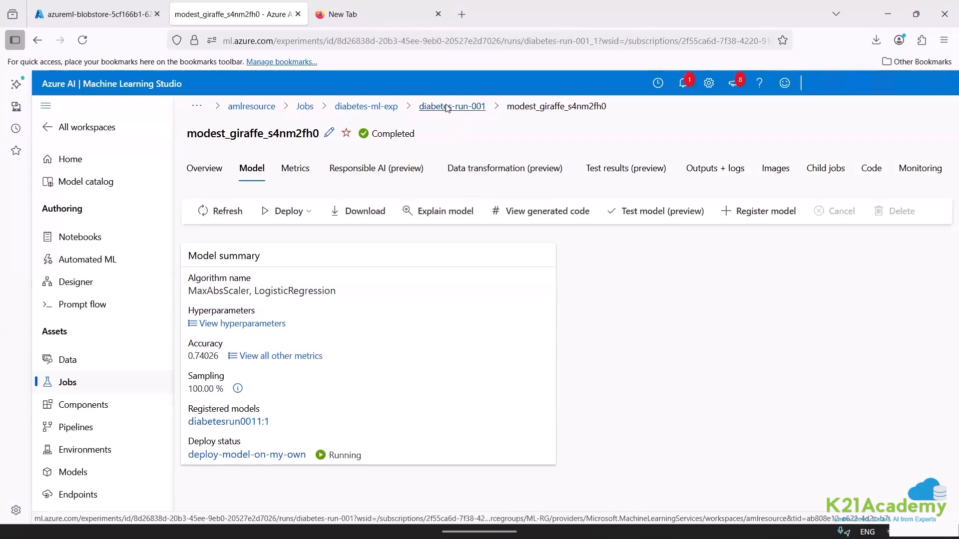
Open the MaxAbsScaler, LogisticRegression model with 0.74459 accuracy from diabetes-run-001 and start a real-time endpoint deployment for it.
left_click(447, 108)
left_click(355, 172)
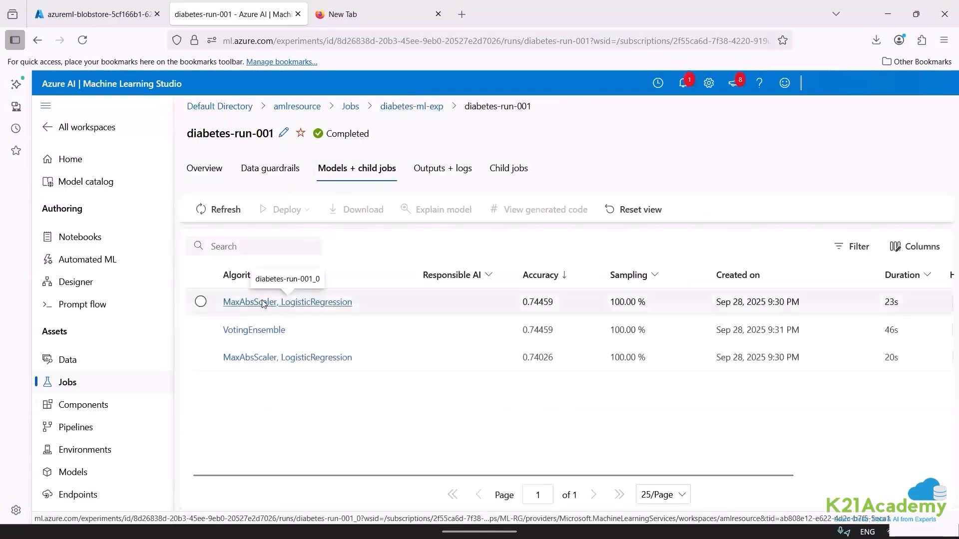
left_click(263, 302)
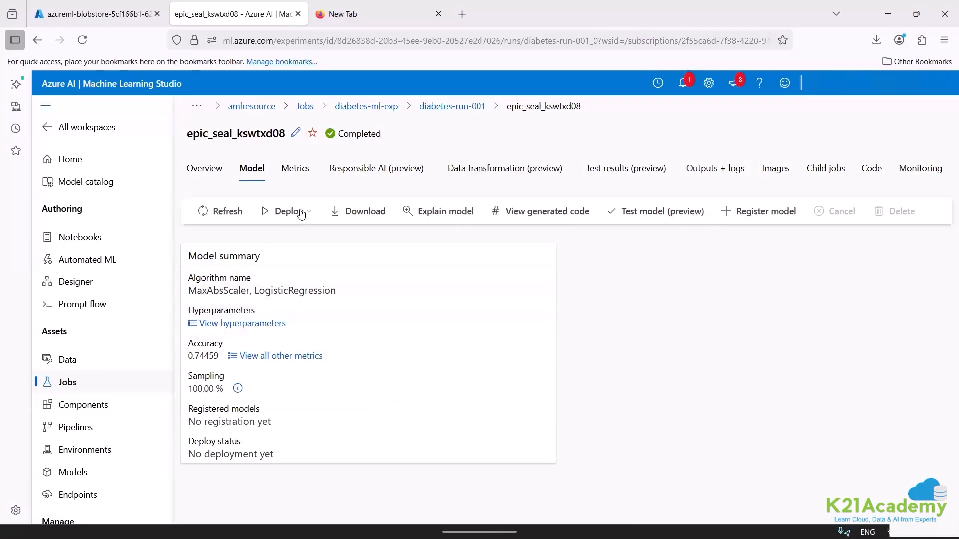
left_click(299, 211)
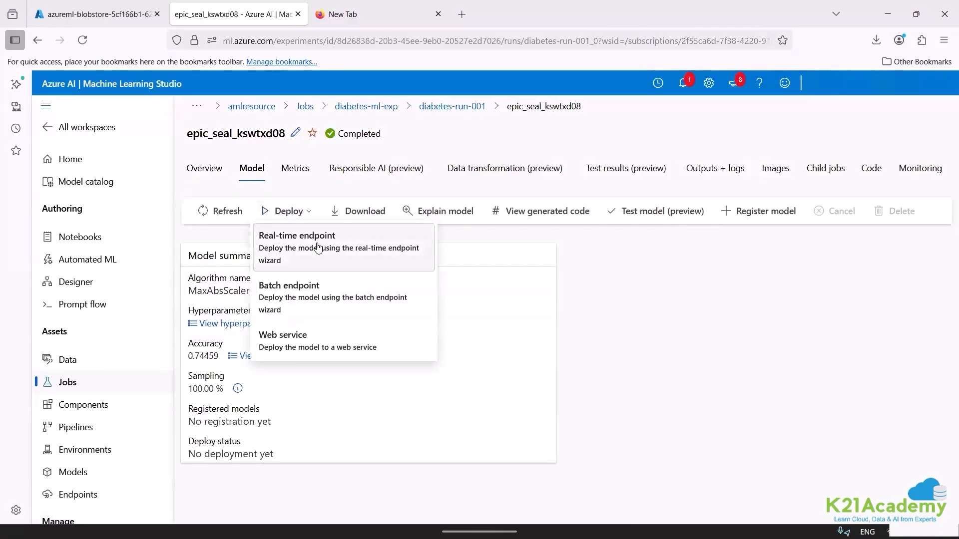
left_click(318, 247)
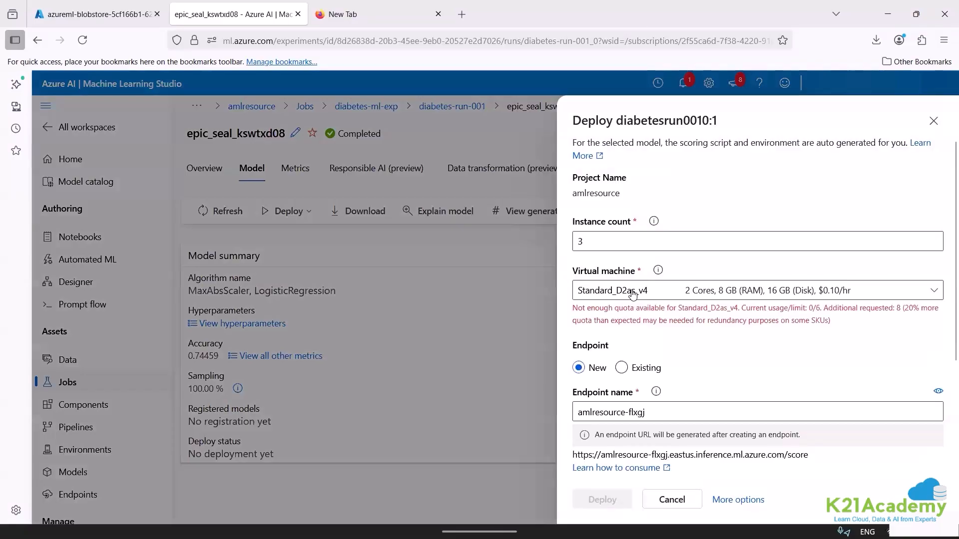
Deploy diabetesrun0010:1 to a new endpoint on a Standard_E16s_v3 virtual machine with Package Model and inferencing data collection enabled.
left_click(632, 294)
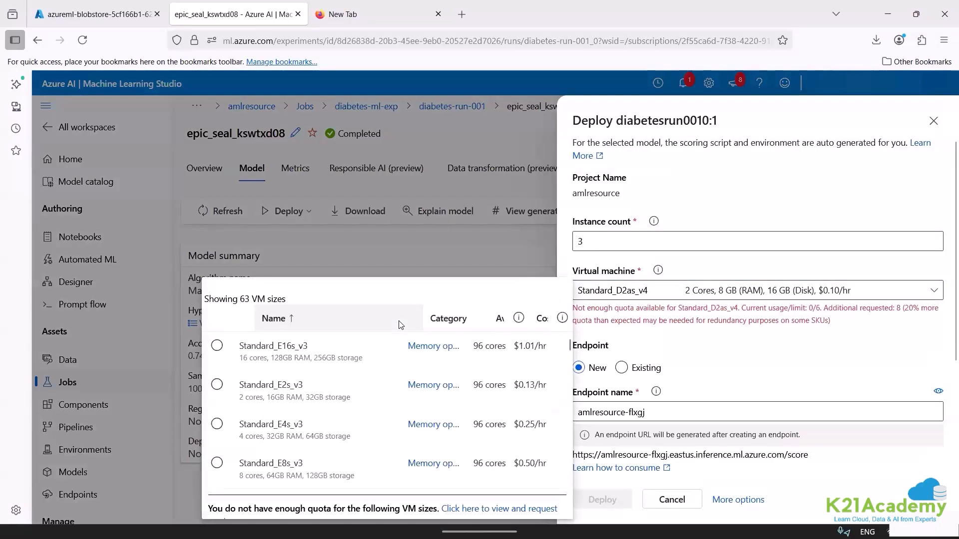
left_click(343, 347)
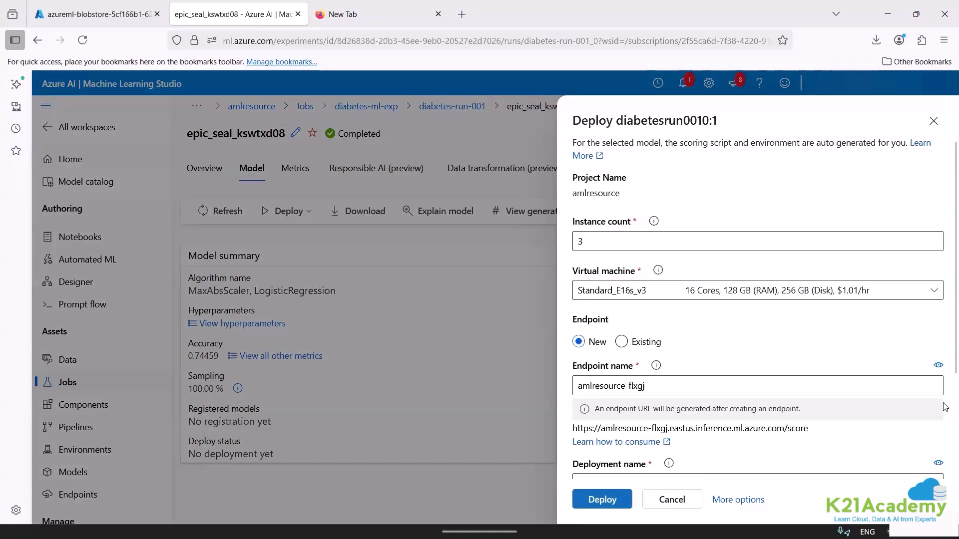
scroll(672, 382, "down", 3)
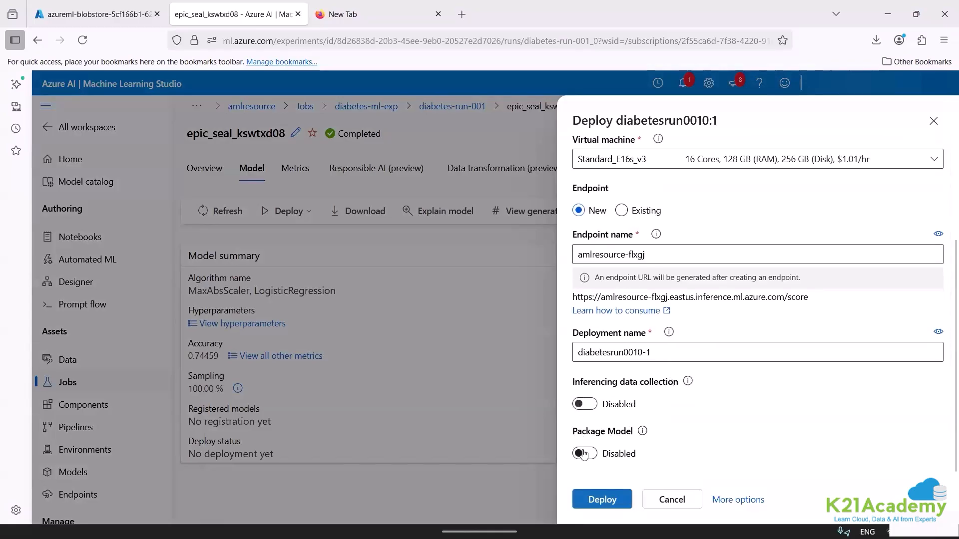
left_click(583, 454)
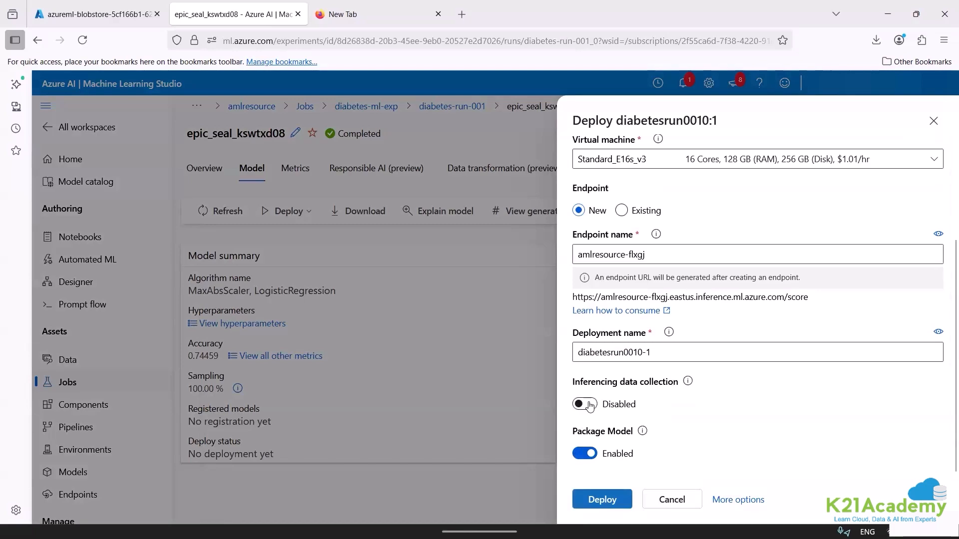
left_click(590, 404)
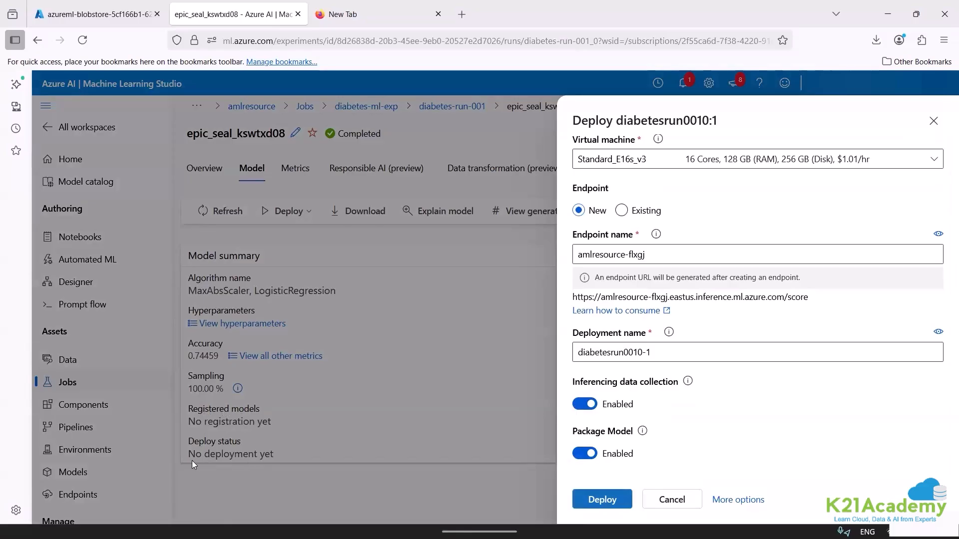
left_click(597, 499)
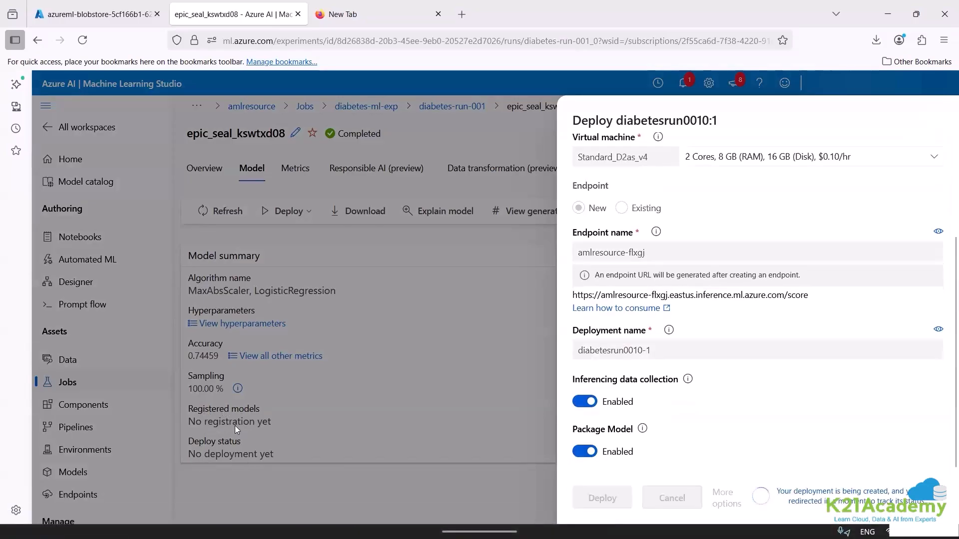
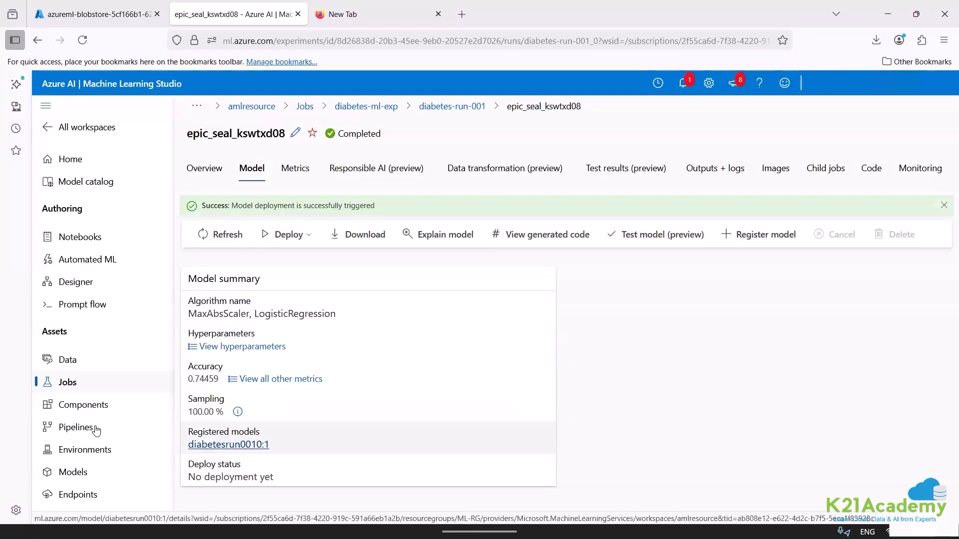
Review the details of the registered models diabetesrun0011 and diabetesrun0010, including the deployment options for diabetesrun0010, and return to the model list.
left_click(73, 472)
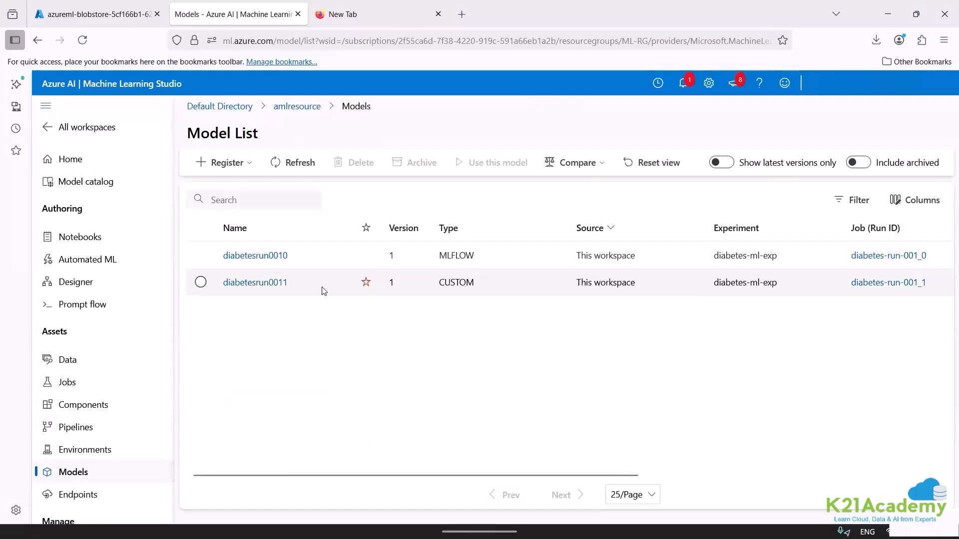
left_click(270, 283)
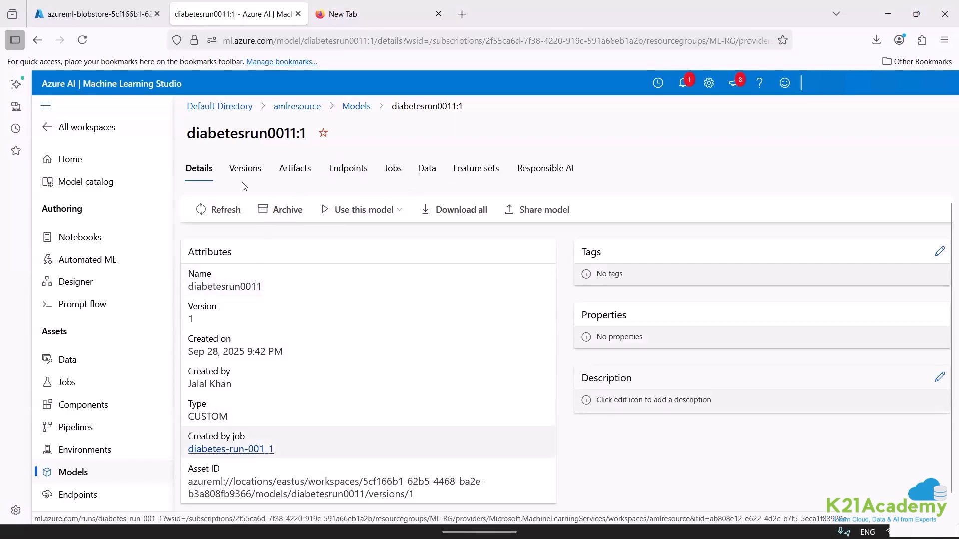
left_click(360, 111)
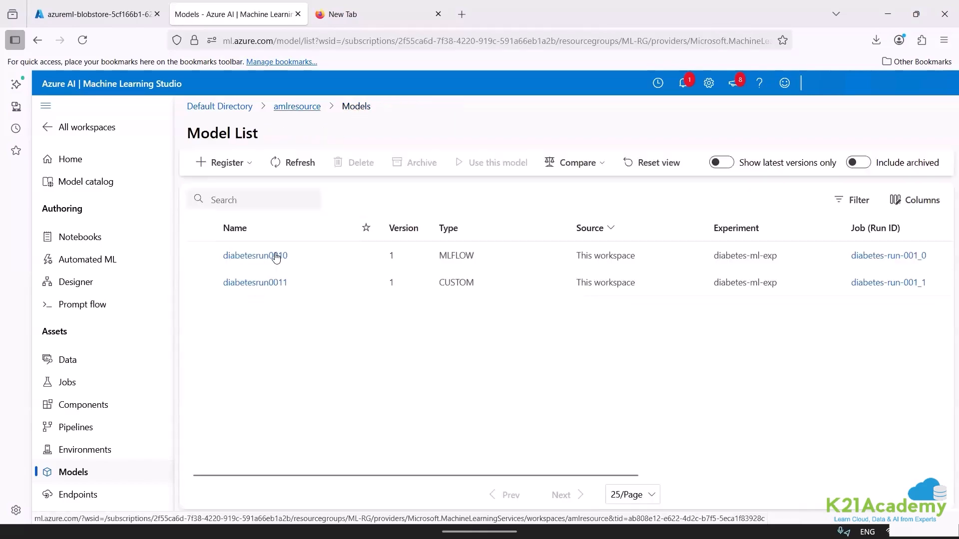
left_click(264, 257)
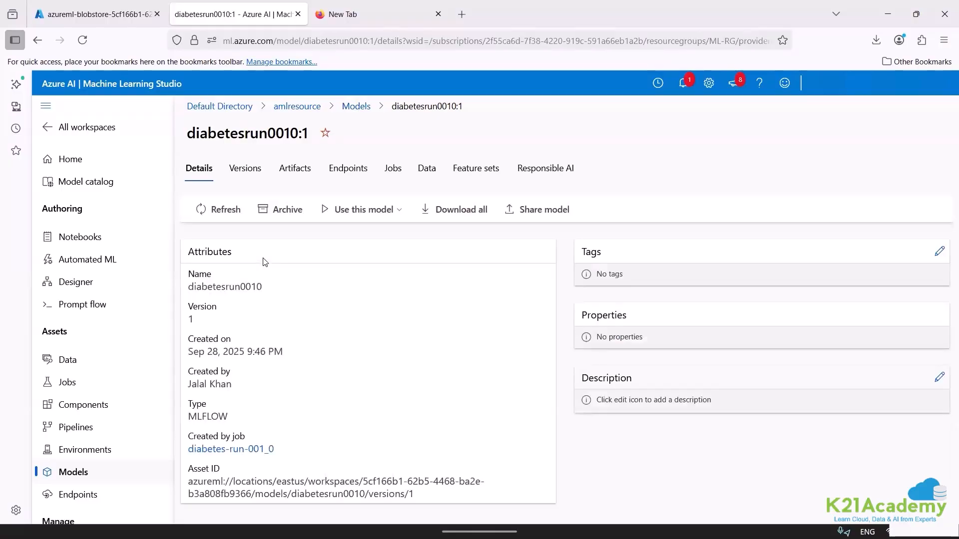
left_click(379, 209)
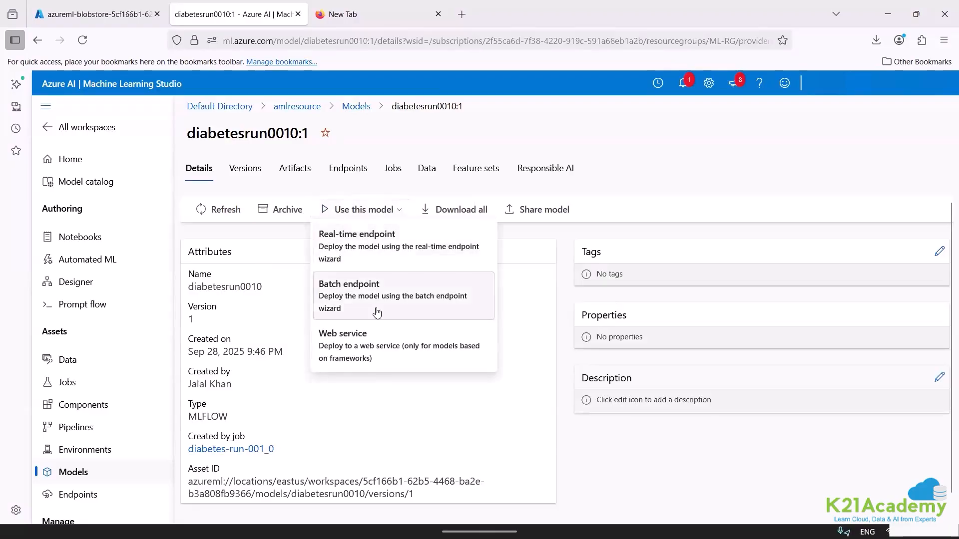
left_click(86, 472)
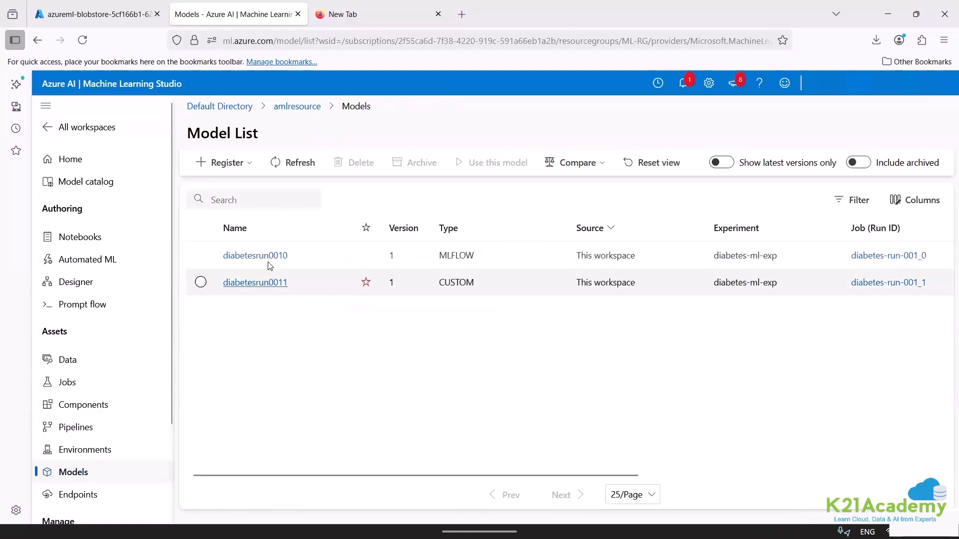
Try to register a model from the output of job crimson_pot_shk3gfyj using the MLflow model type.
left_click(247, 163)
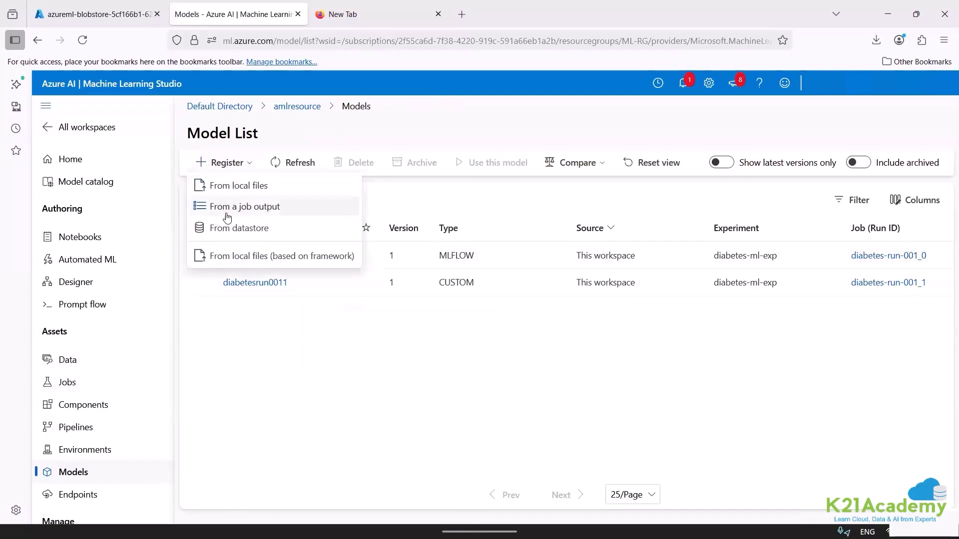
left_click(254, 208)
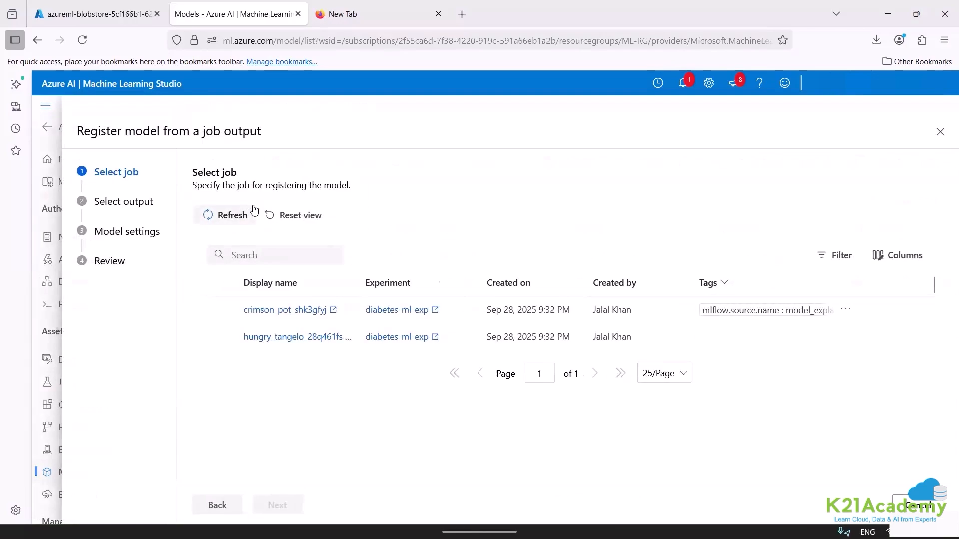
left_click(222, 311)
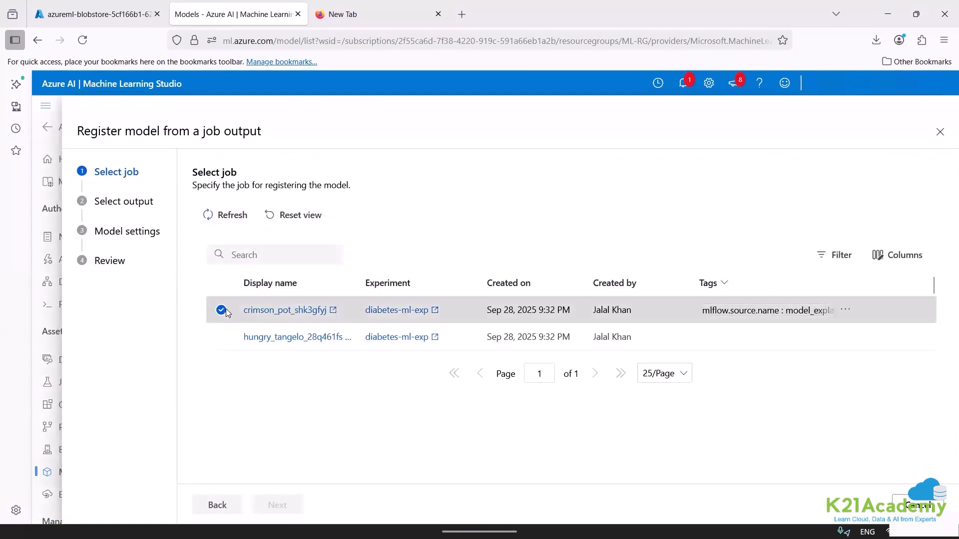
left_click(277, 505)
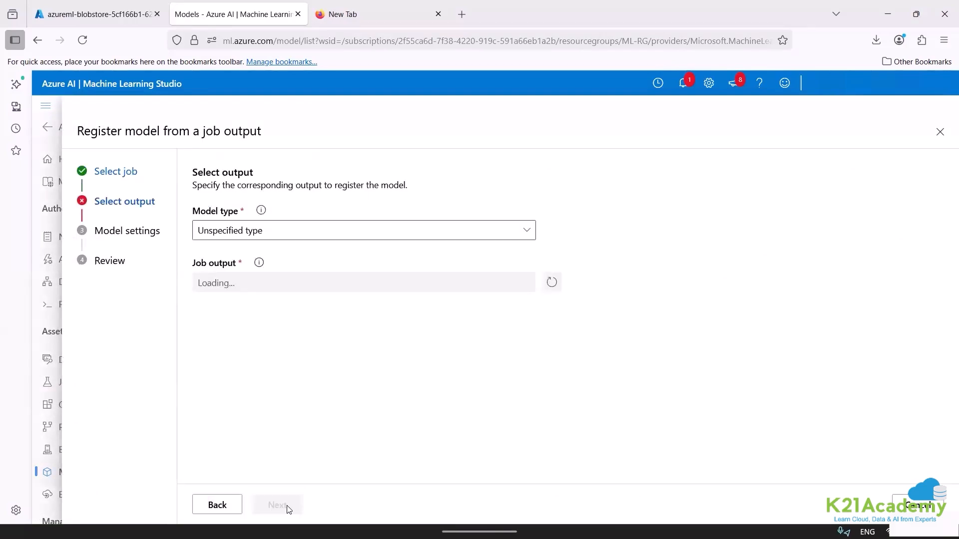
left_click(240, 228)
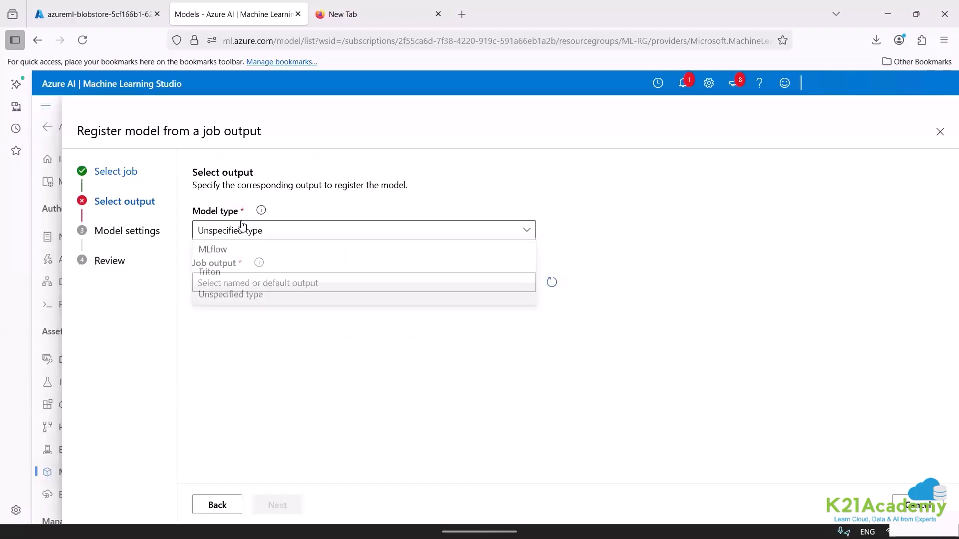
left_click(233, 252)
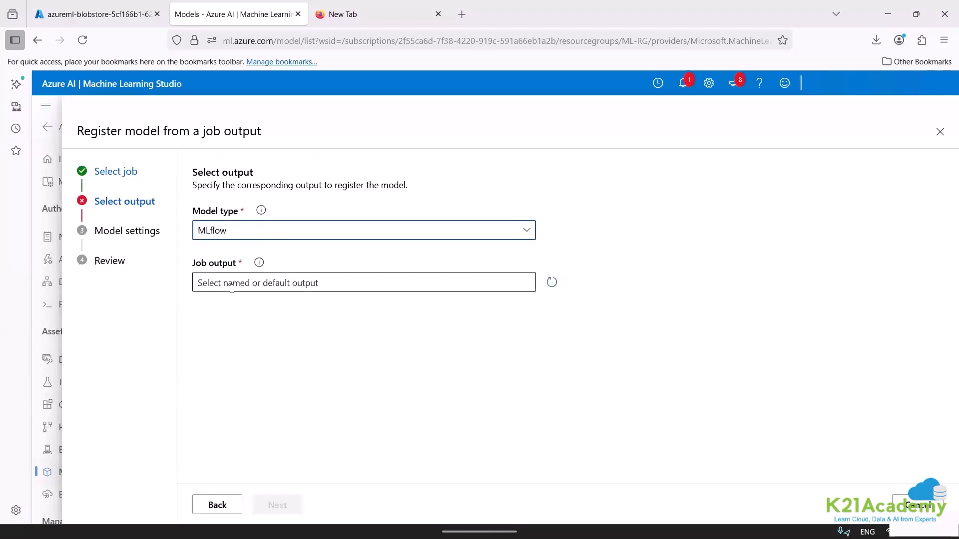
left_click(231, 288)
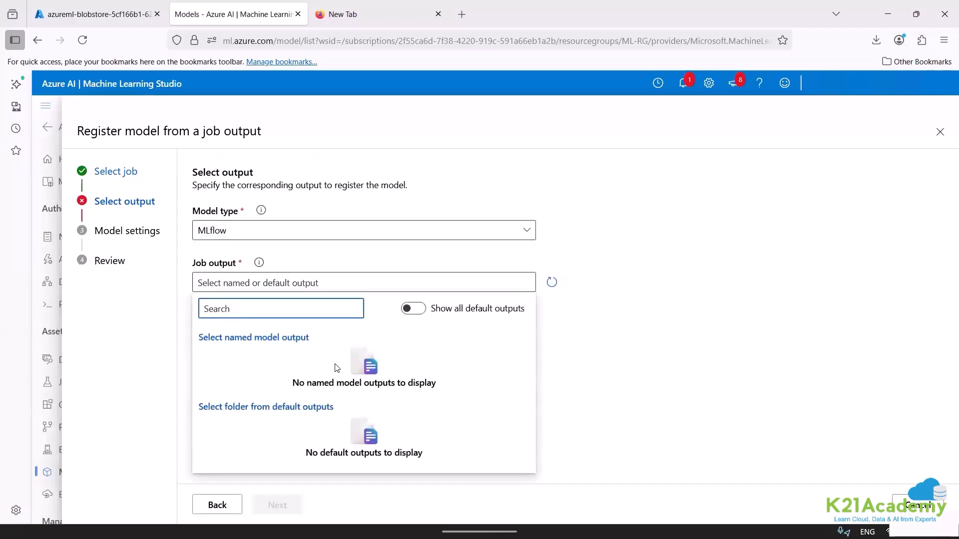
left_click(602, 293)
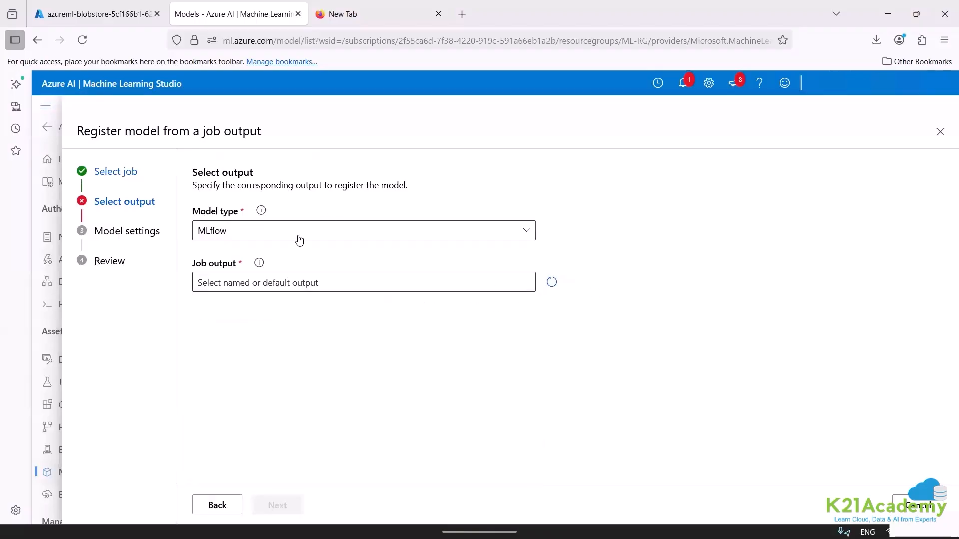
Try the Unspecified type for the same job's output, and abandon the registration from a job output.
left_click(269, 234)
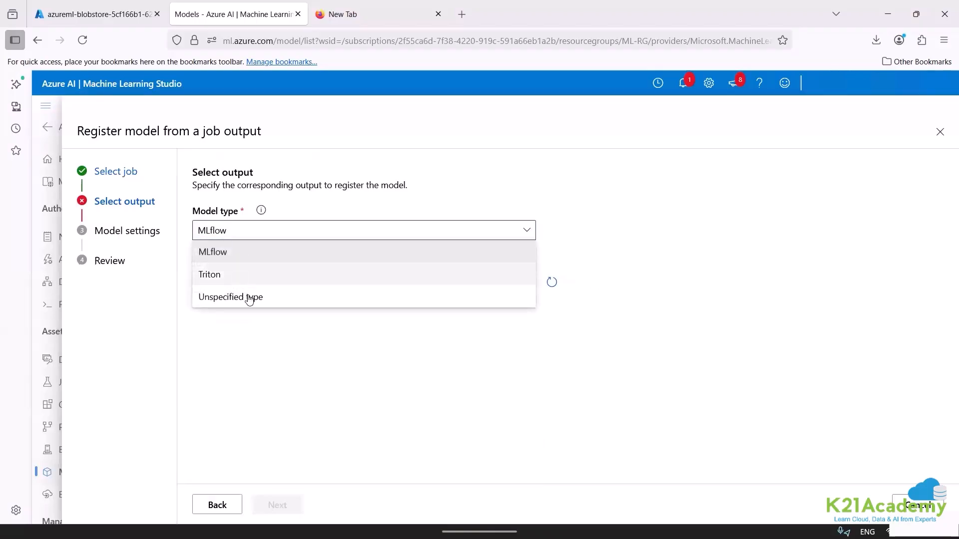
left_click(251, 297)
left_click(255, 280)
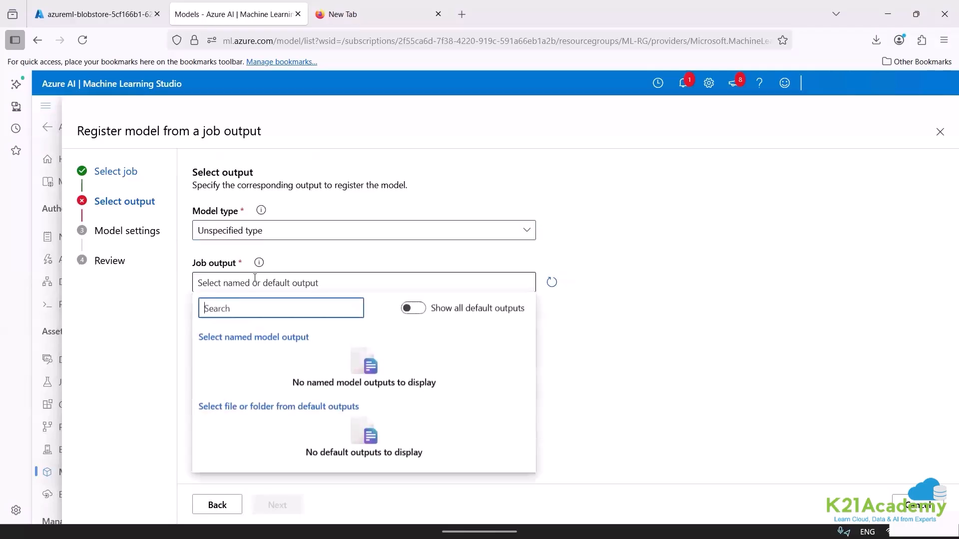
left_click(562, 379)
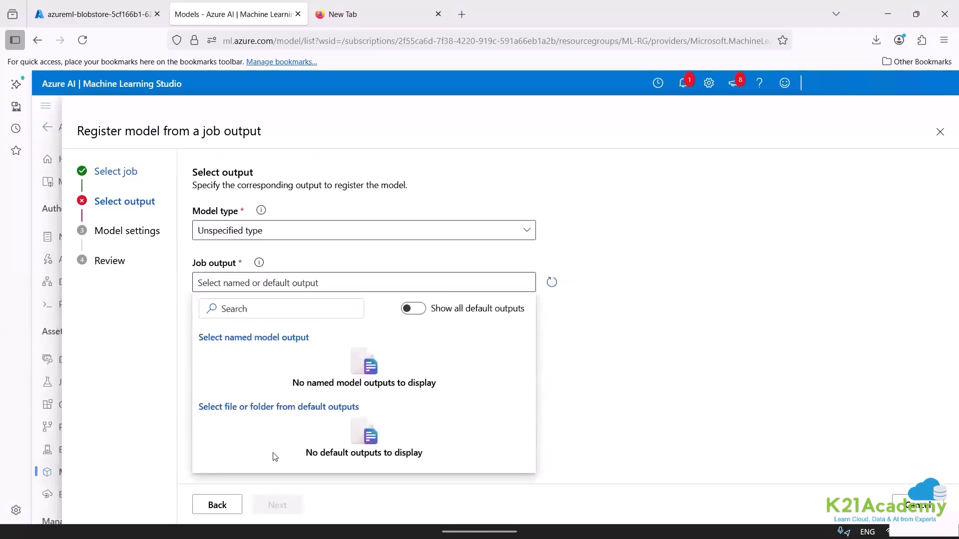
left_click(214, 507)
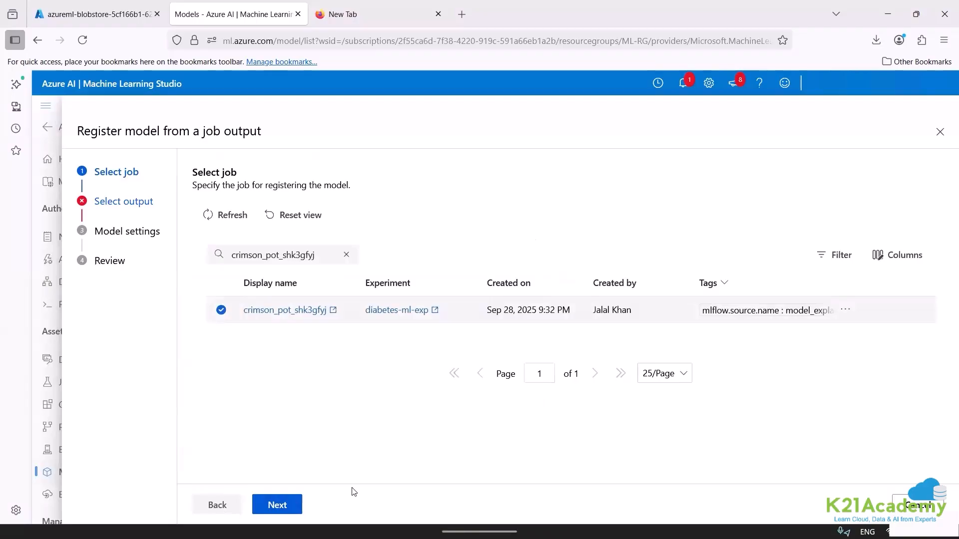
left_click(921, 505)
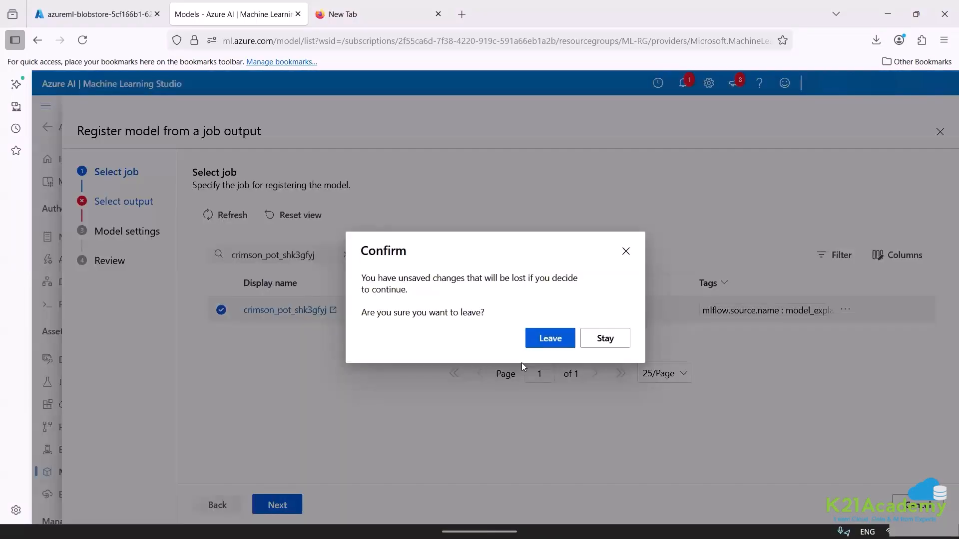
left_click(594, 341)
left_click(229, 217)
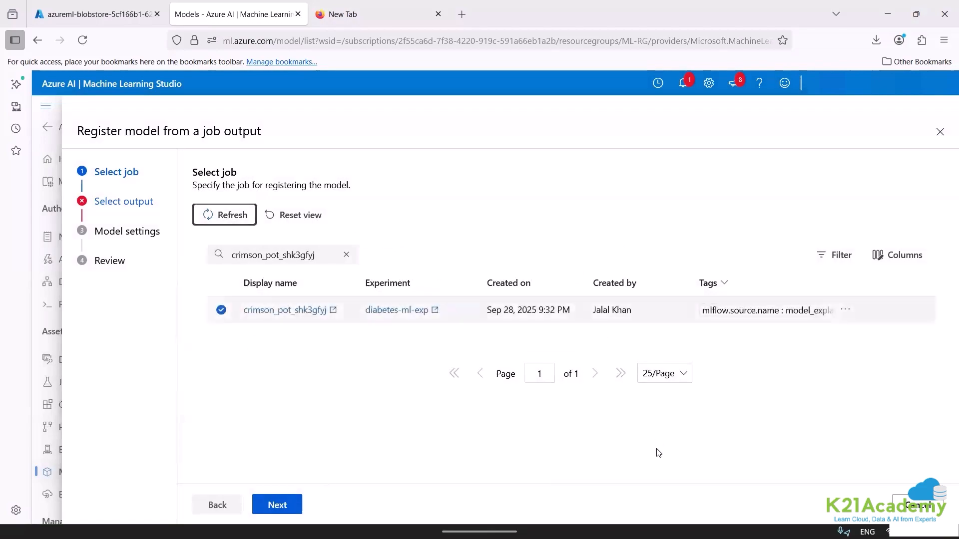
left_click(922, 505)
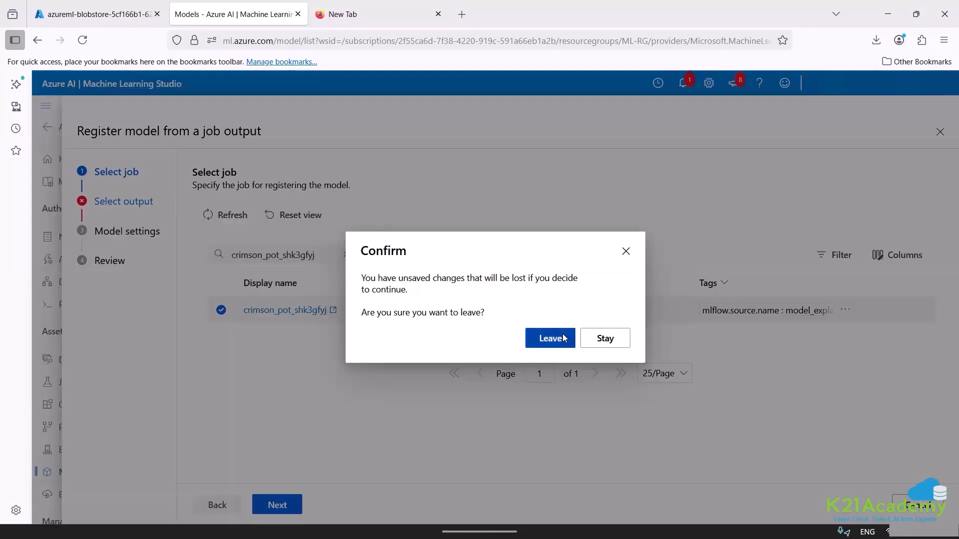
left_click(560, 337)
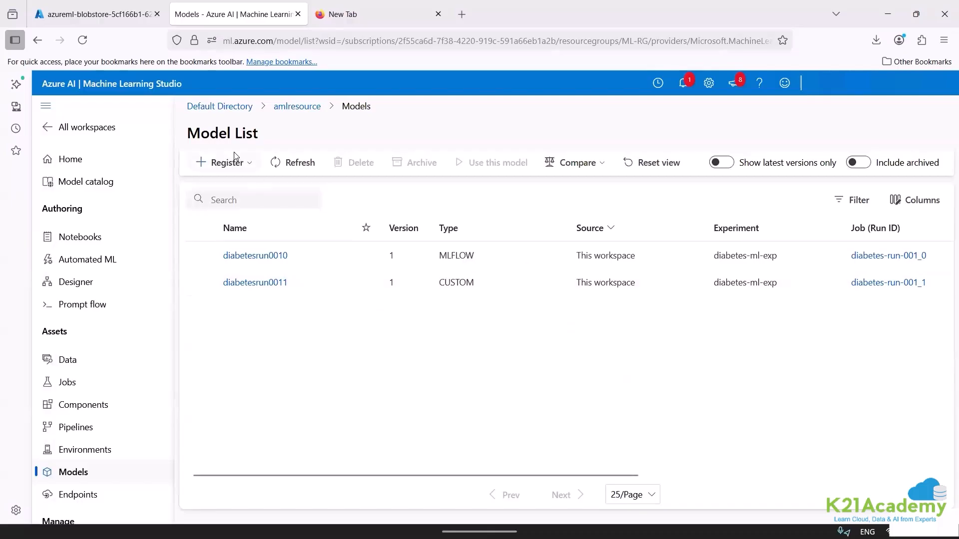
Start registering a model from local files with MLflow as the model type.
left_click(227, 164)
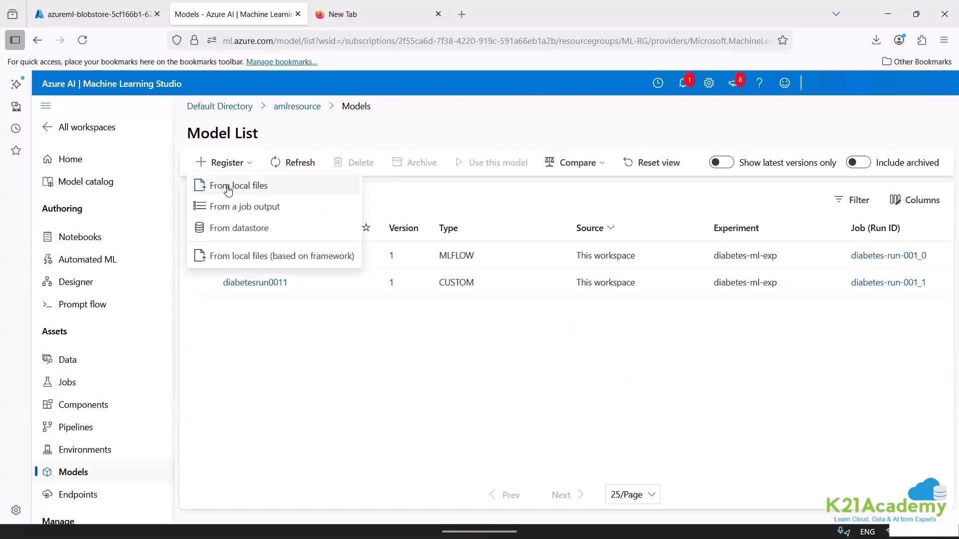
left_click(228, 187)
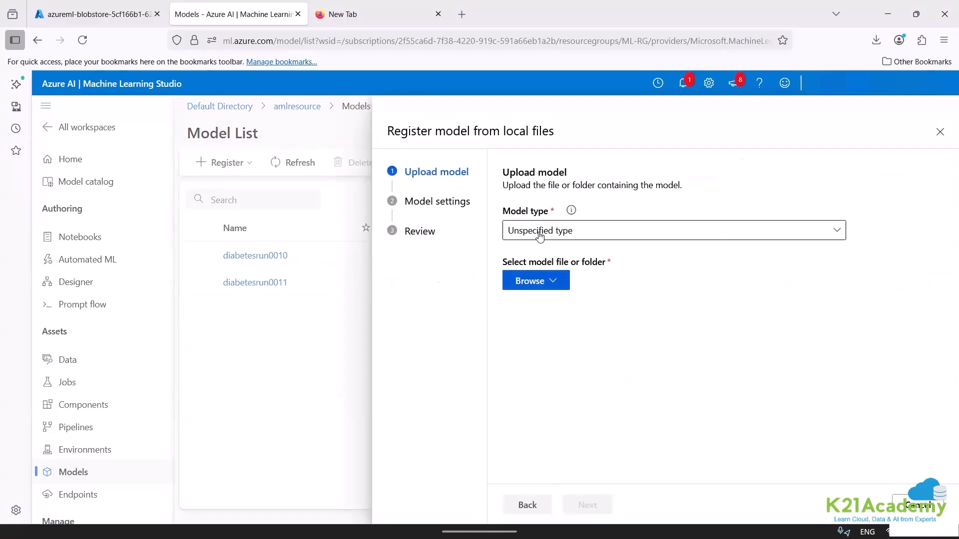
left_click(539, 235)
left_click(531, 253)
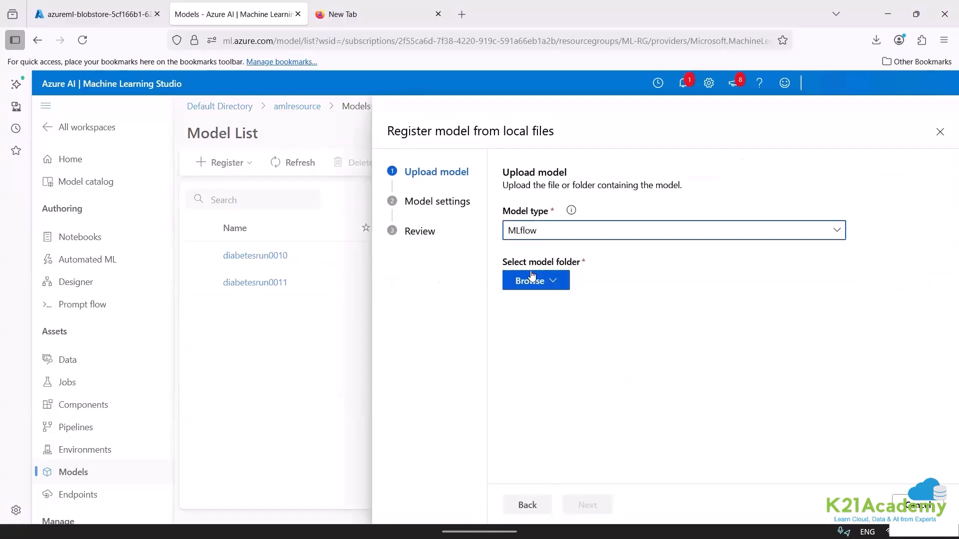
left_click(532, 277)
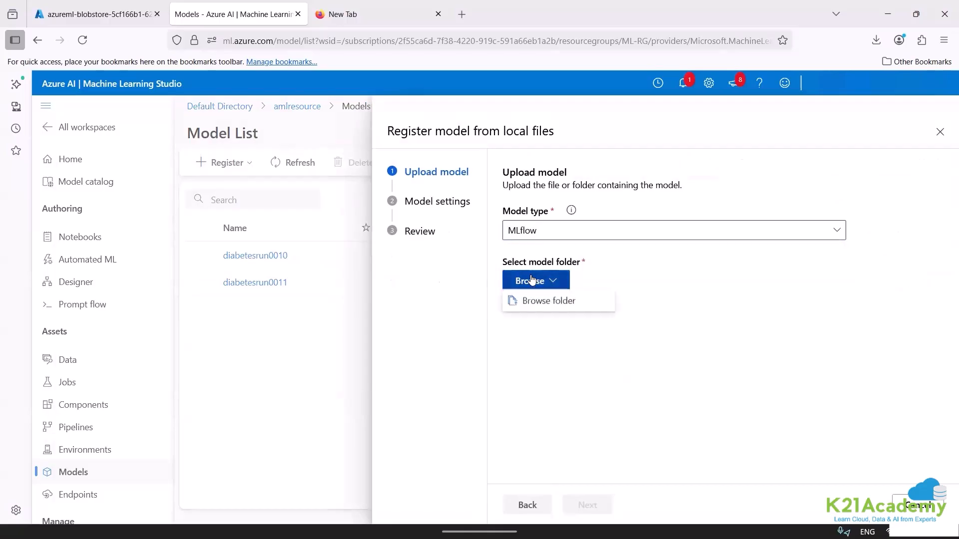
left_click(546, 304)
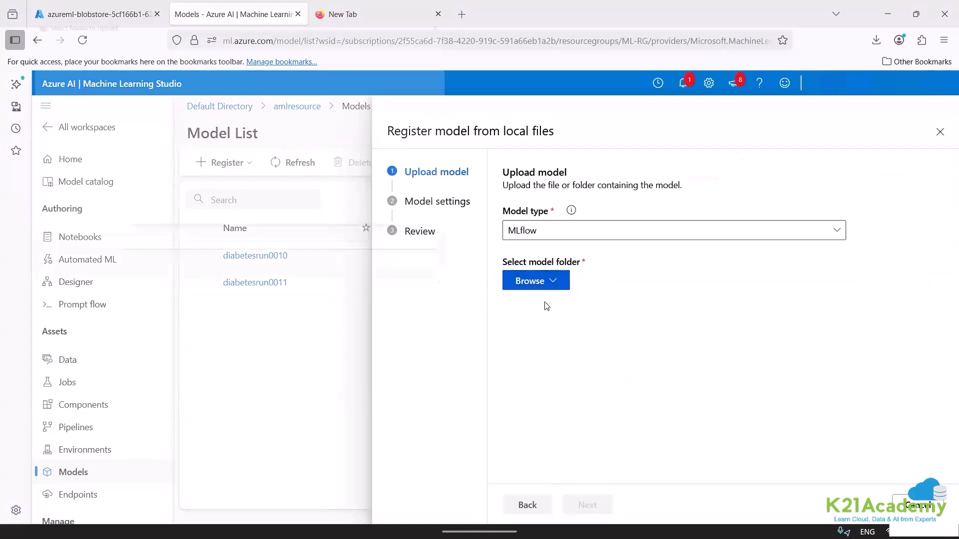
left_click(55, 165)
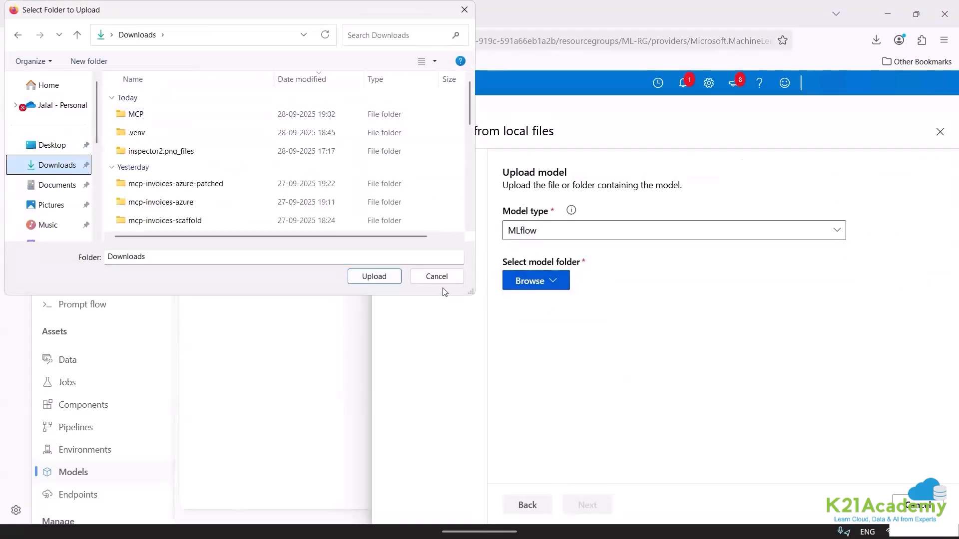
left_click(436, 277)
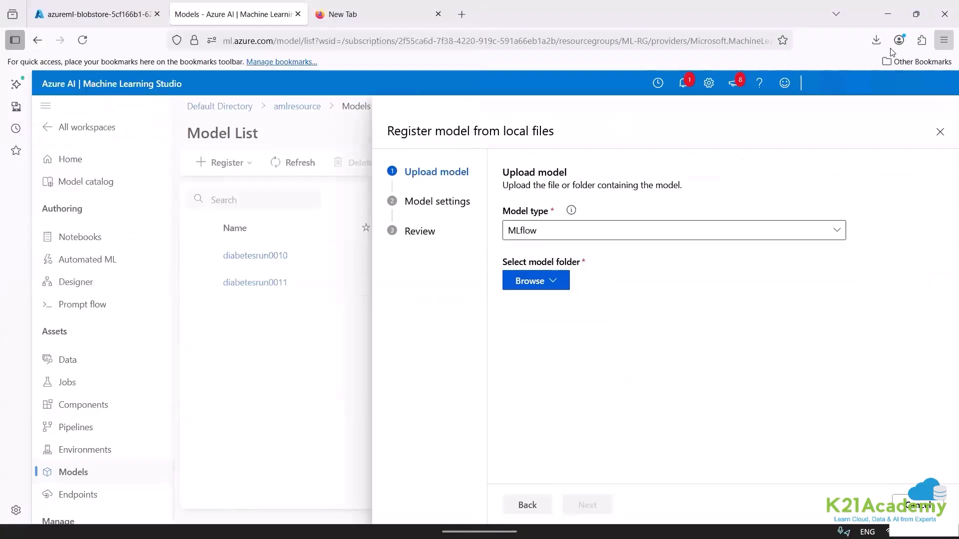
Extract the downloaded diabetesrun0010.zip into a diabetesrun0010 folder in Downloads, and close the file windows.
left_click(876, 40)
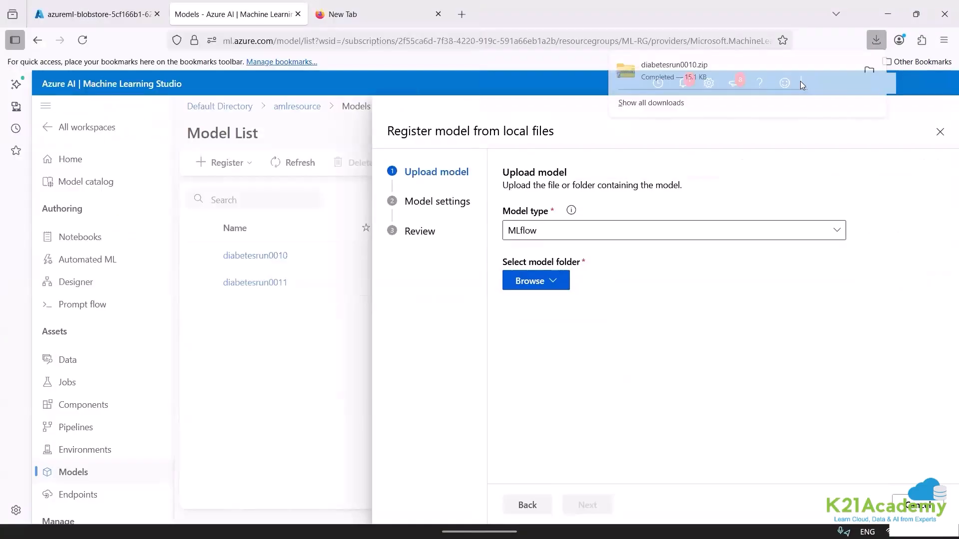
left_click(869, 70)
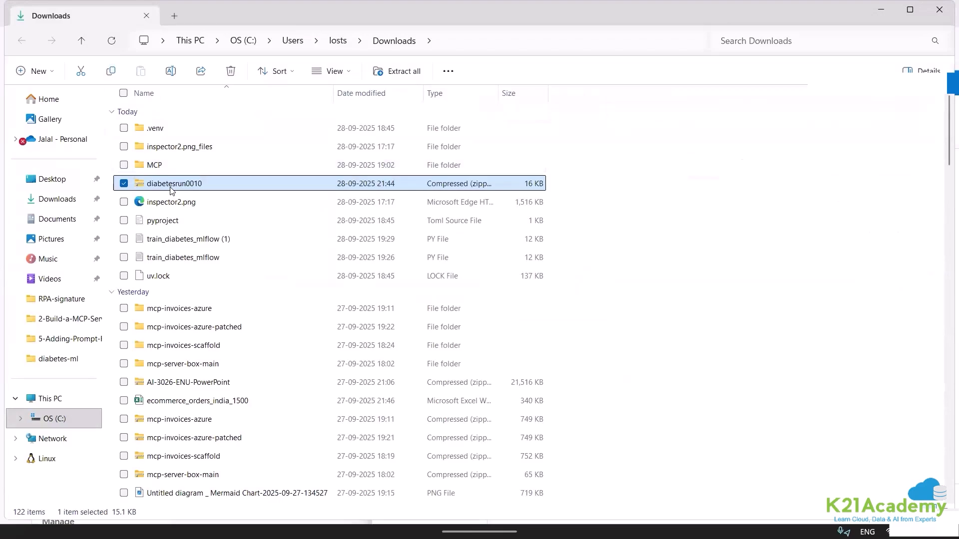
right_click(170, 190)
left_click(224, 296)
key("Return")
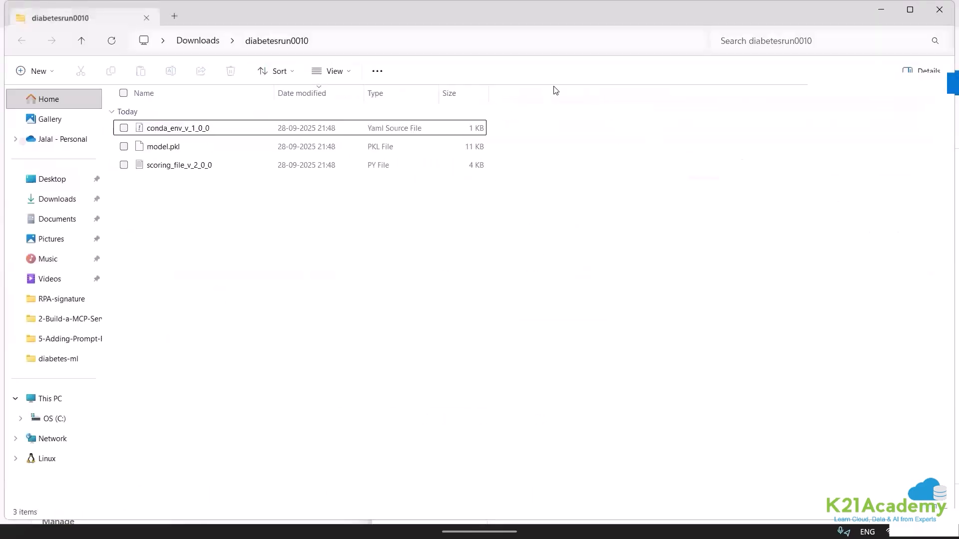
left_click(938, 9)
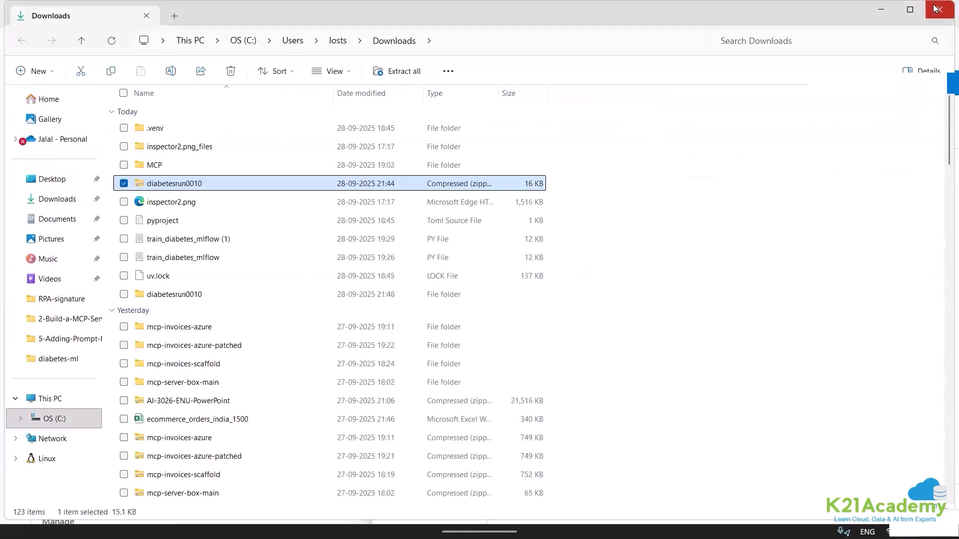
left_click(938, 9)
Upload the diabetesrun0010 folder from Downloads as the model folder for the local-files registration.
left_click(530, 281)
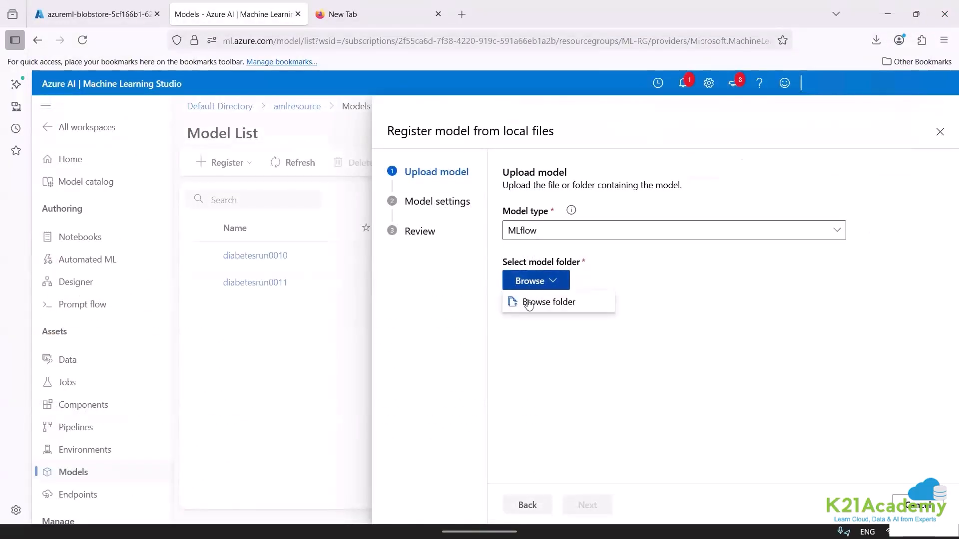
left_click(527, 303)
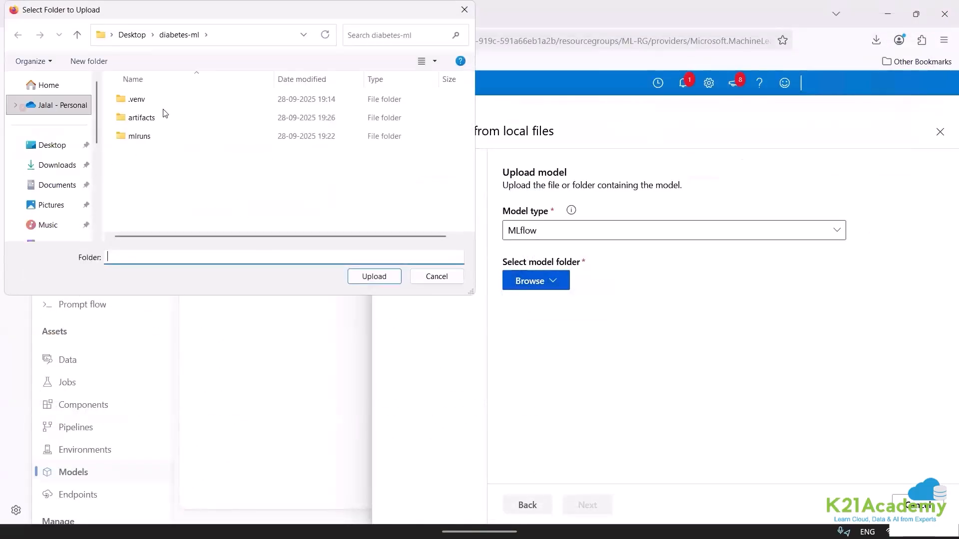
left_click(57, 165)
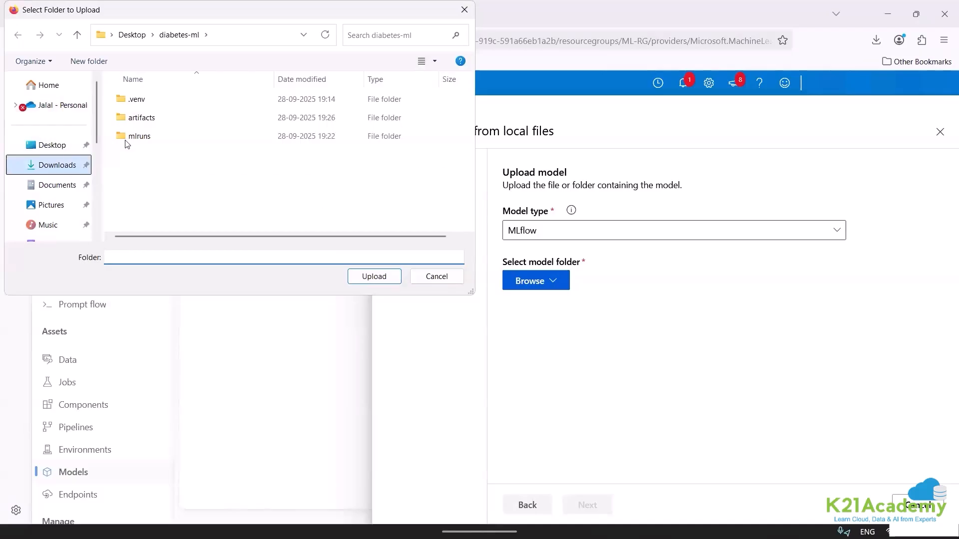
left_click(156, 117)
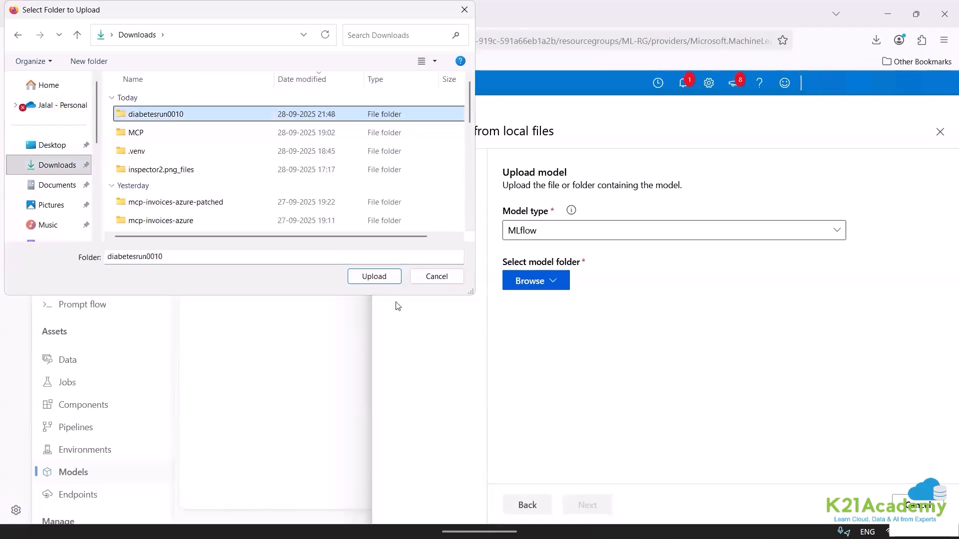
left_click(361, 275)
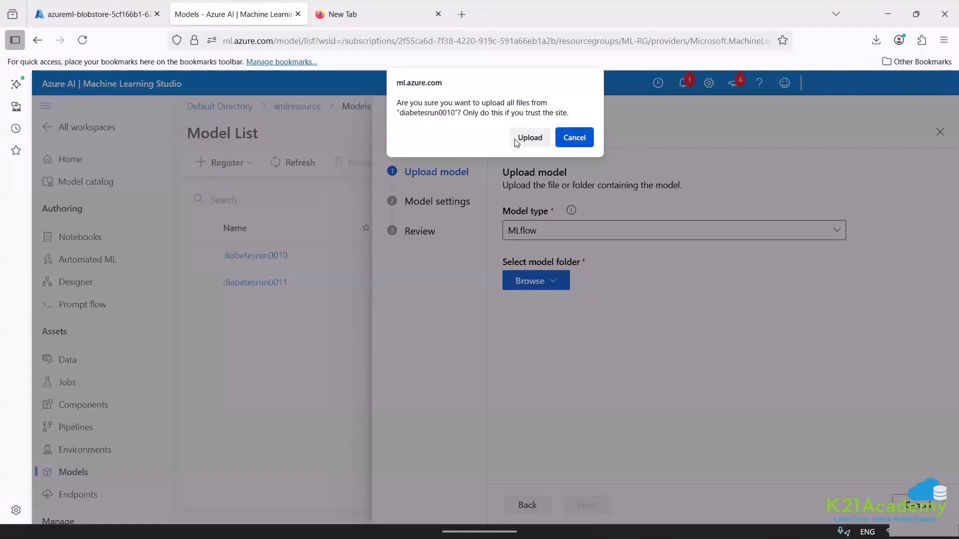
left_click(516, 142)
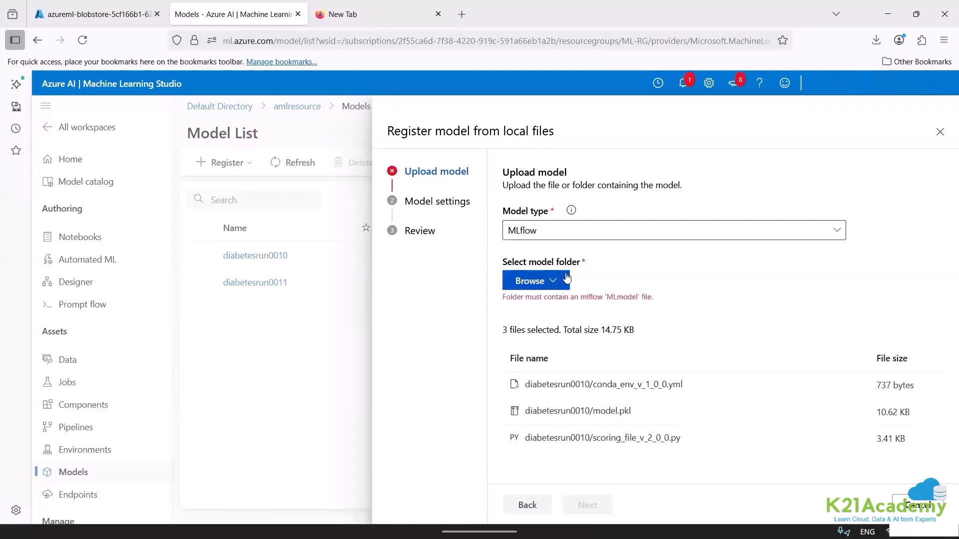
Change the model type to Unspecified type and continue to the model settings.
left_click(554, 238)
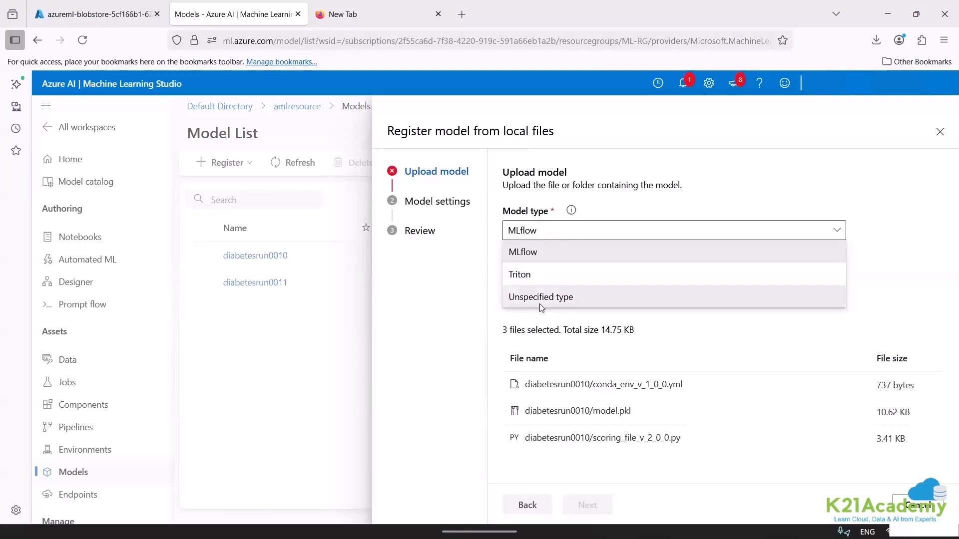
left_click(539, 299)
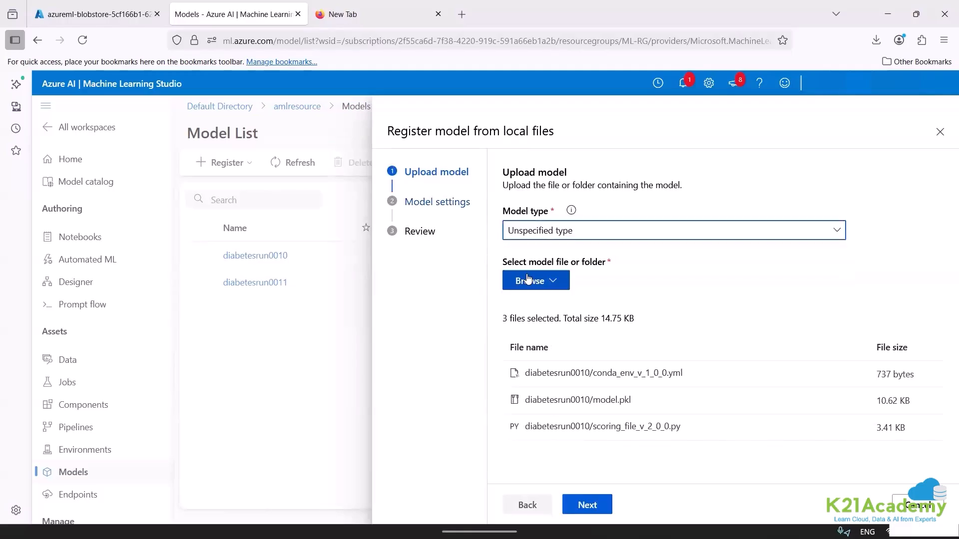
left_click(588, 505)
Name the model hbhvj, set its version to 1, and register it.
left_click(556, 228)
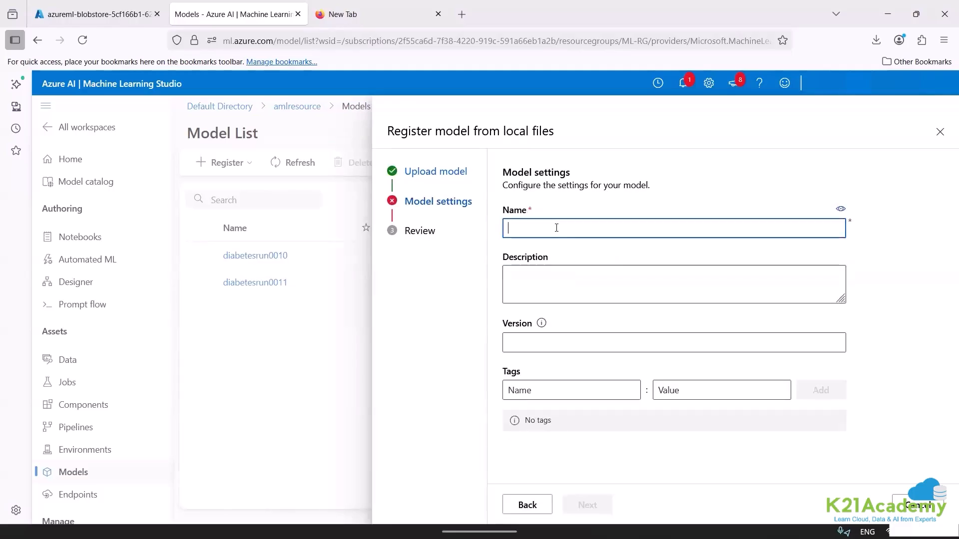
type("hbhvj")
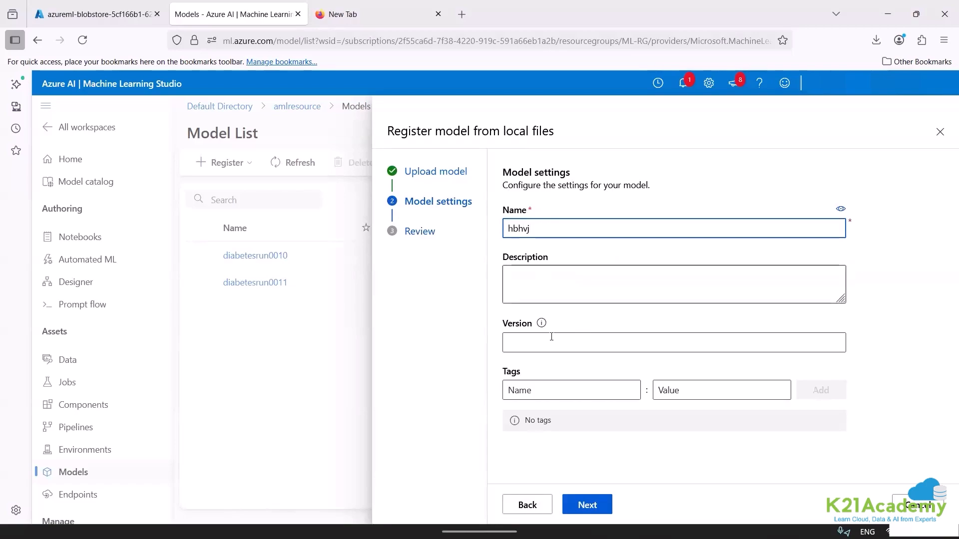
left_click(547, 337)
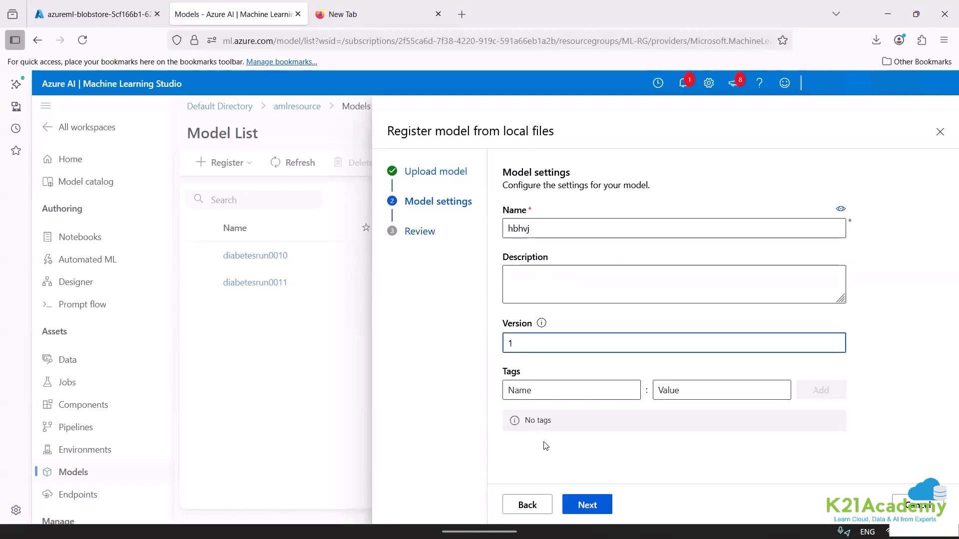
left_click(579, 506)
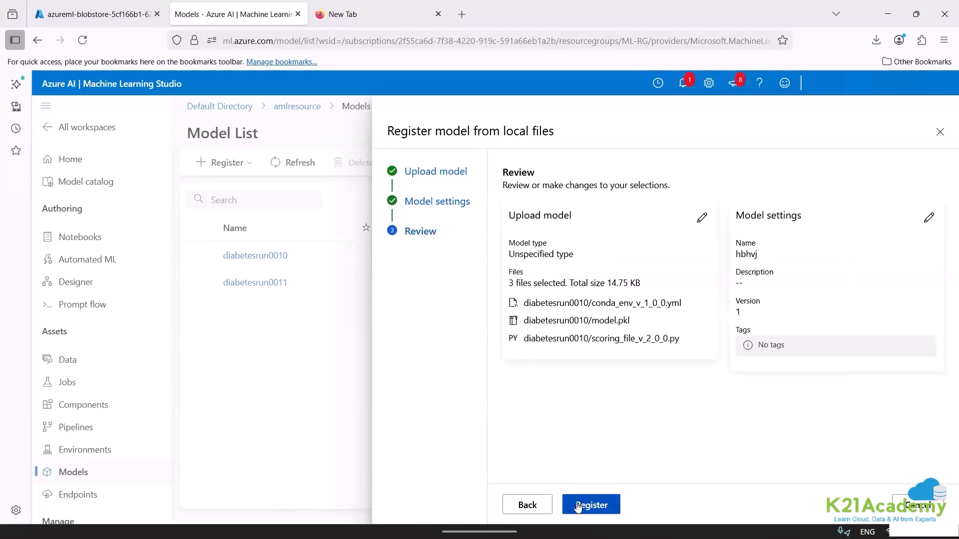
left_click(579, 506)
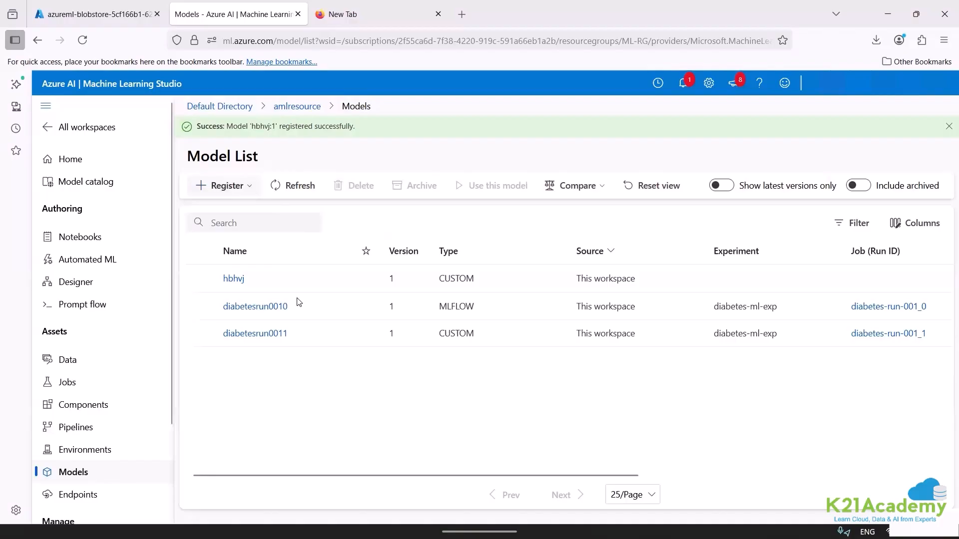
Open the details of the hbhvj model and look at the deployment options for using it.
left_click(239, 280)
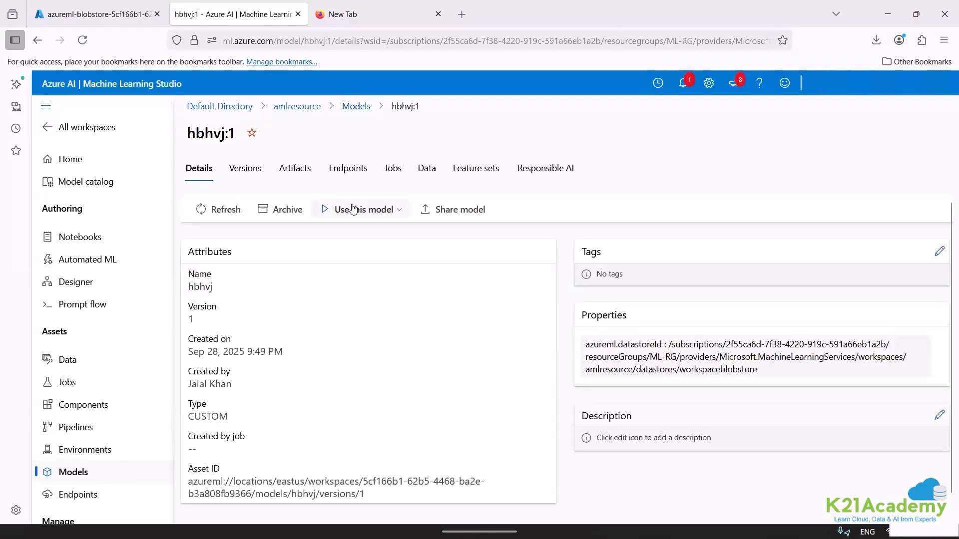
left_click(354, 209)
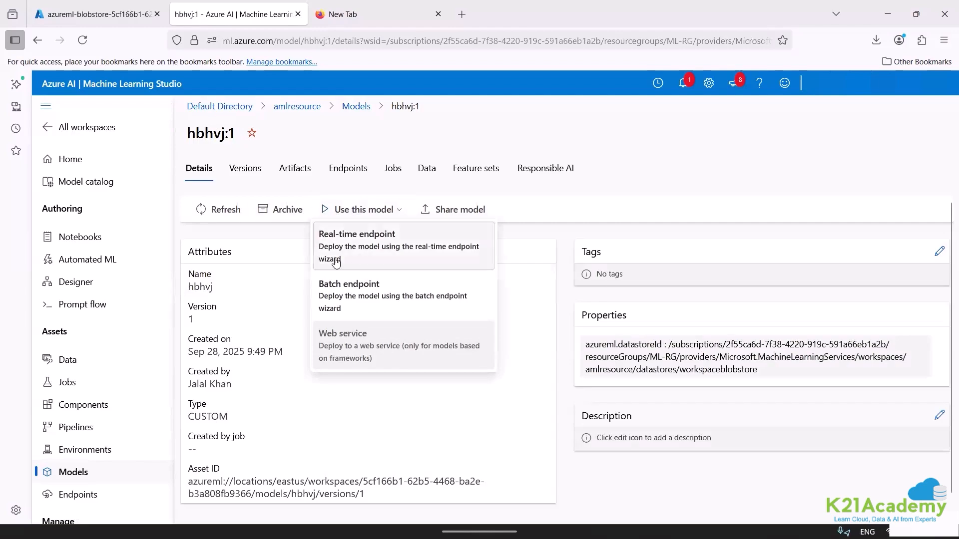
left_click(358, 243)
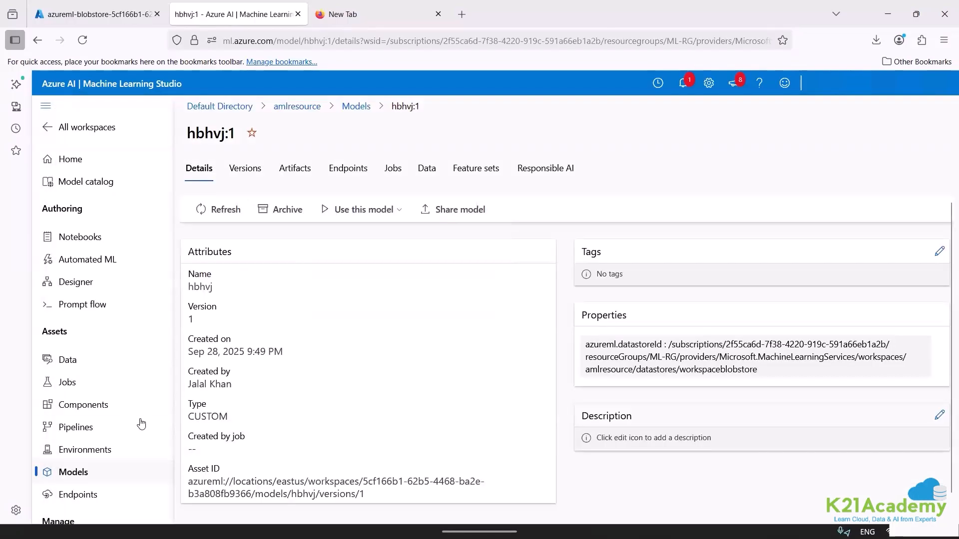
Refresh the real-time endpoints list, open deploy-model-on-my-own, and view the explanation of its deployment state.
left_click(85, 496)
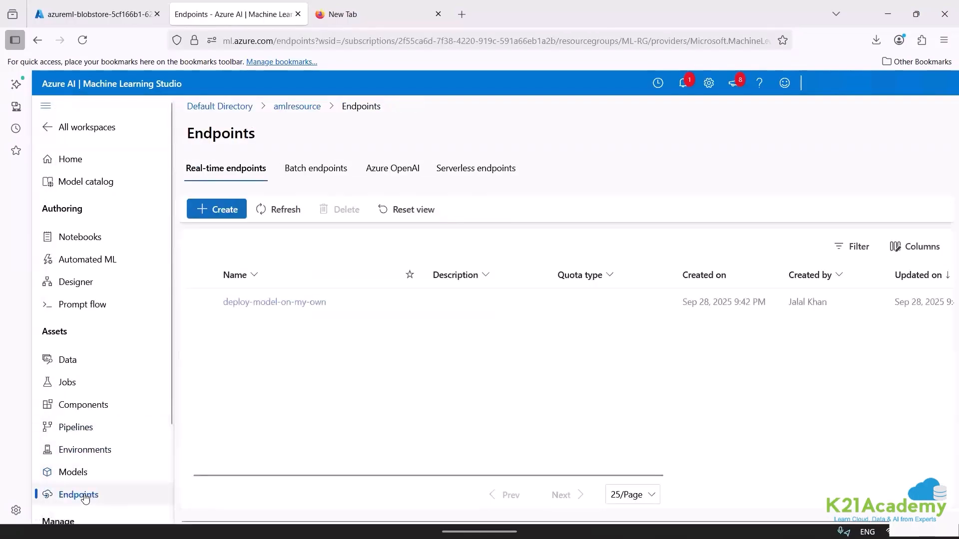
left_click(274, 210)
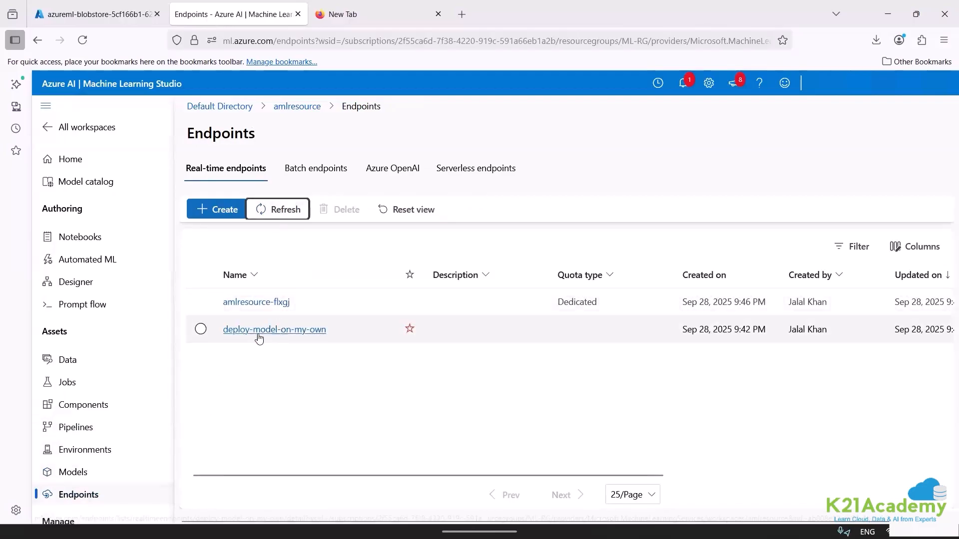
left_click(259, 330)
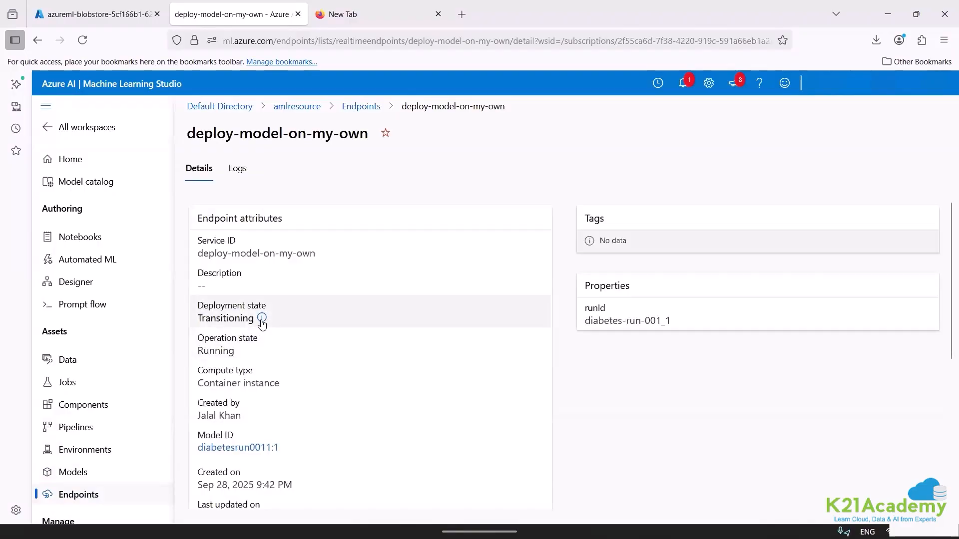
left_click(261, 319)
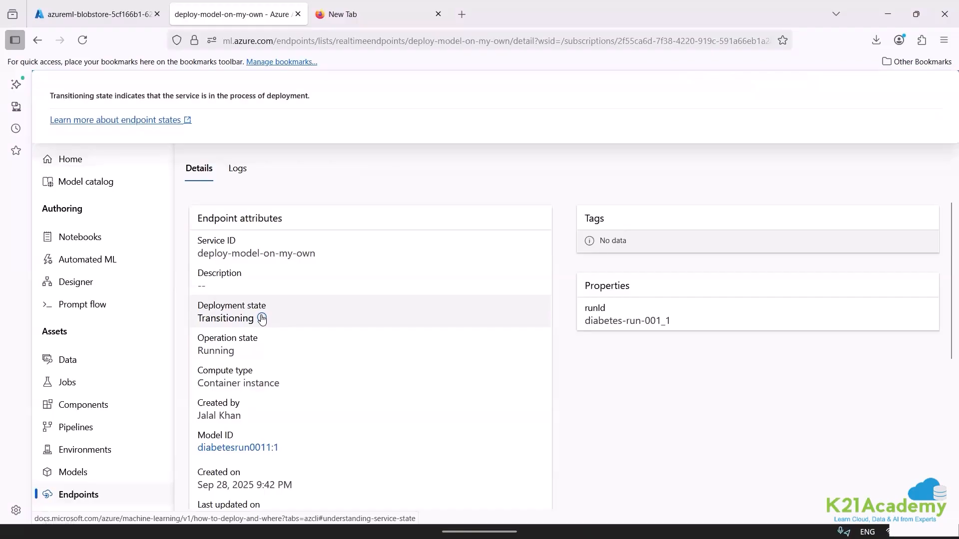
Open the documentation about endpoint states and read through the article on deploying a model to an online endpoint.
left_click(146, 120)
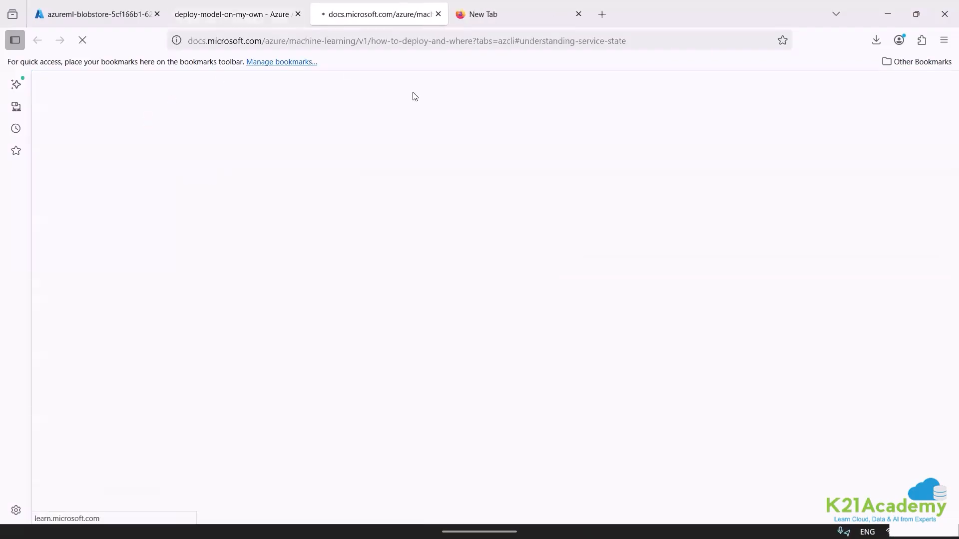
left_click(235, 14)
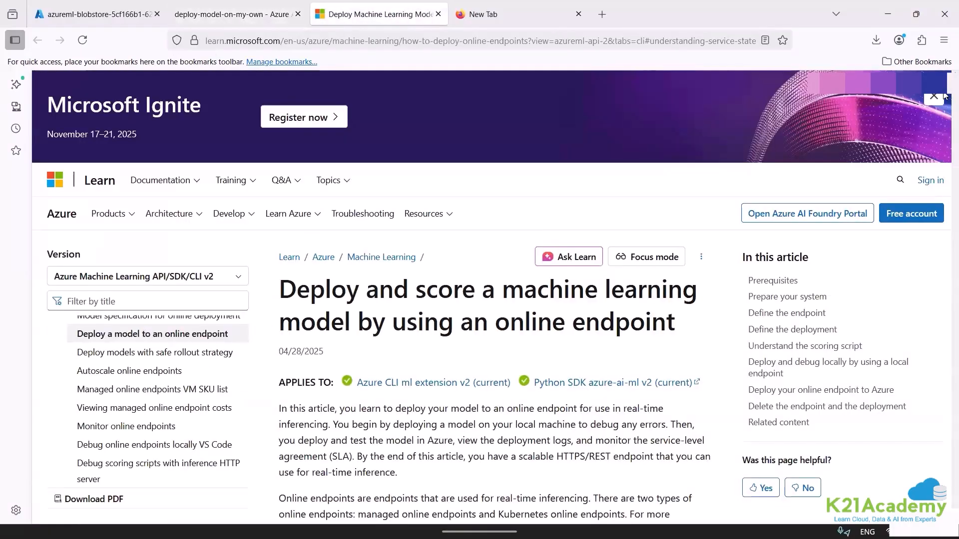
scroll(944, 95, "down", 10)
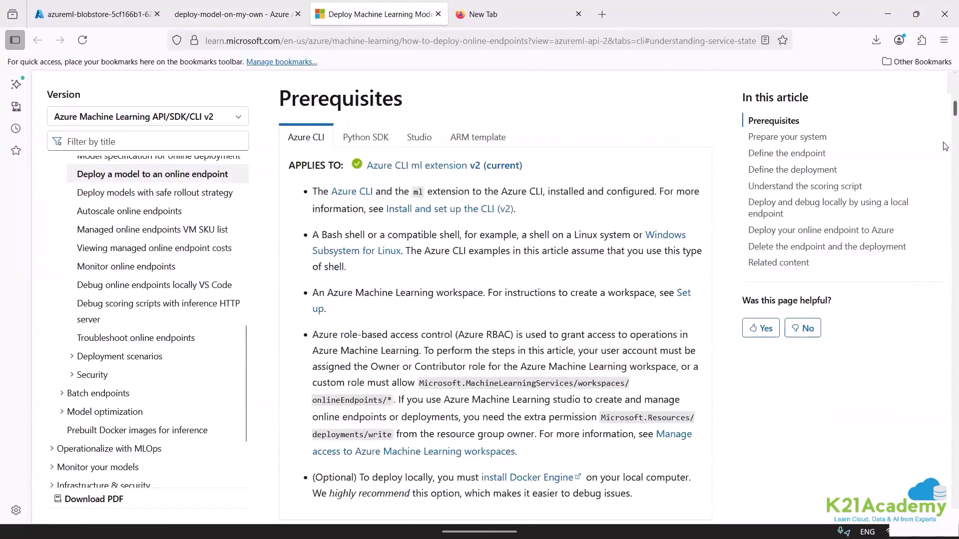
scroll(945, 146, "down", 15)
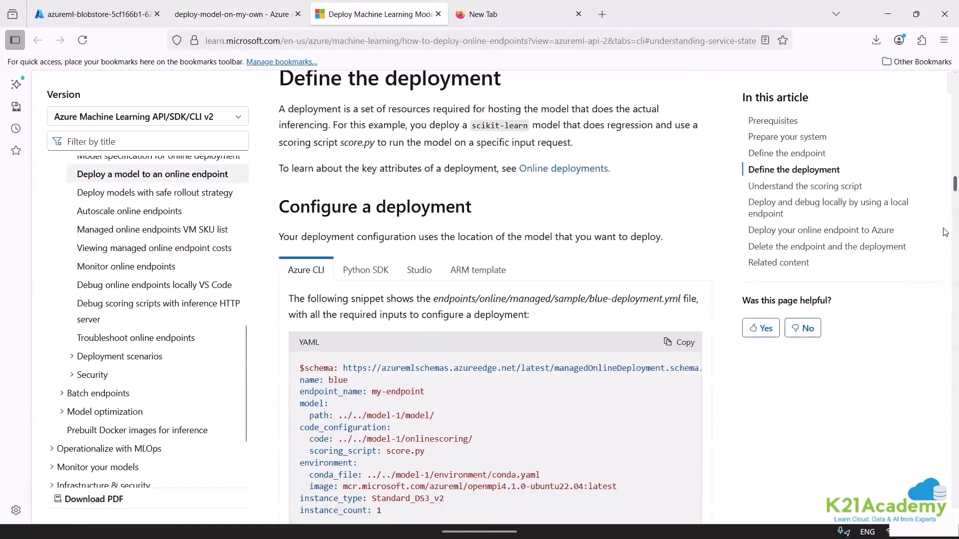
scroll(946, 233, "down", 15)
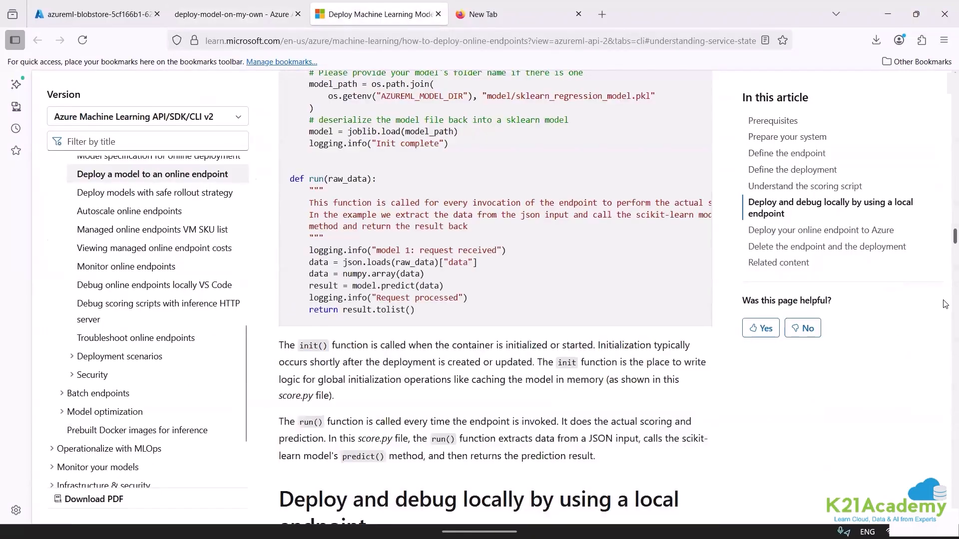
scroll(945, 304, "down", 15)
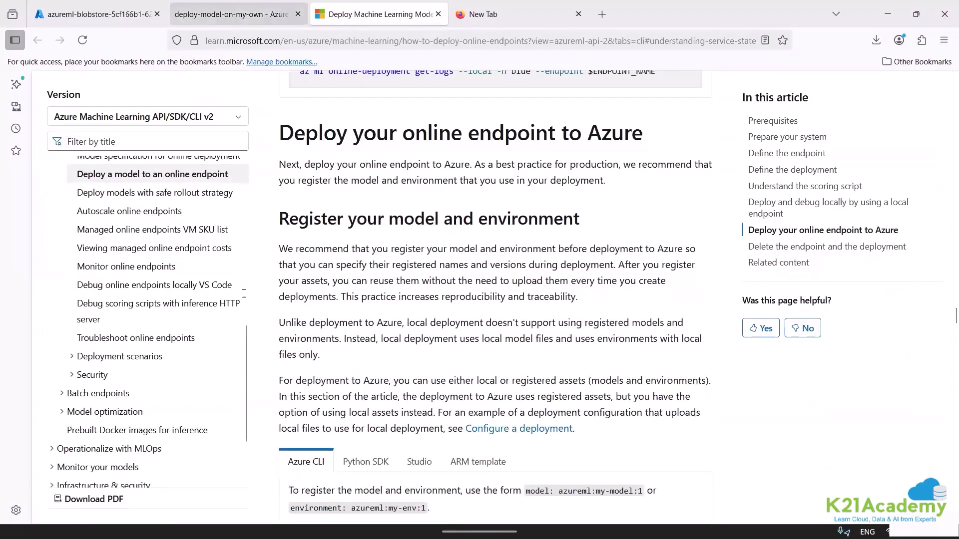
Switch back to the deploy-model-on-my-own endpoint, open its logs, and return to the endpoints list.
left_click(245, 14)
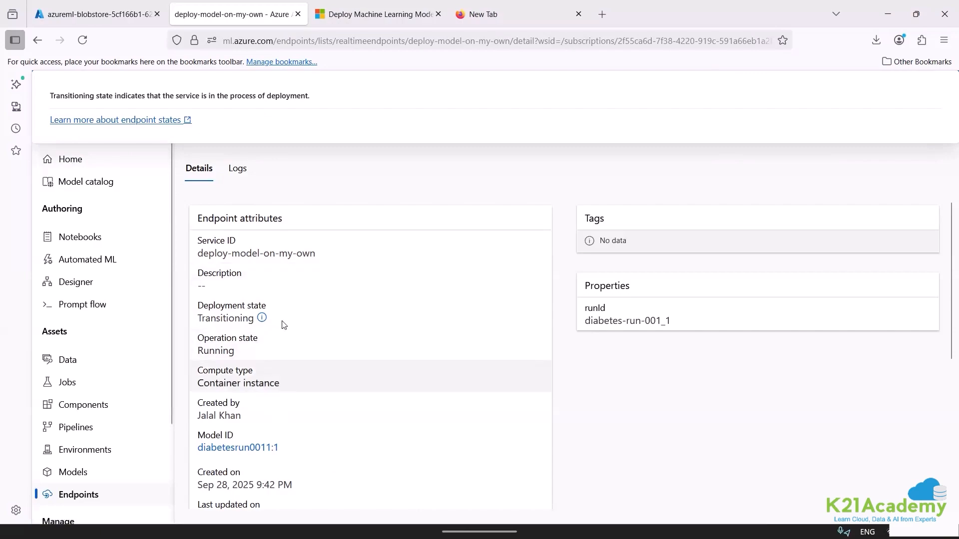
left_click(238, 169)
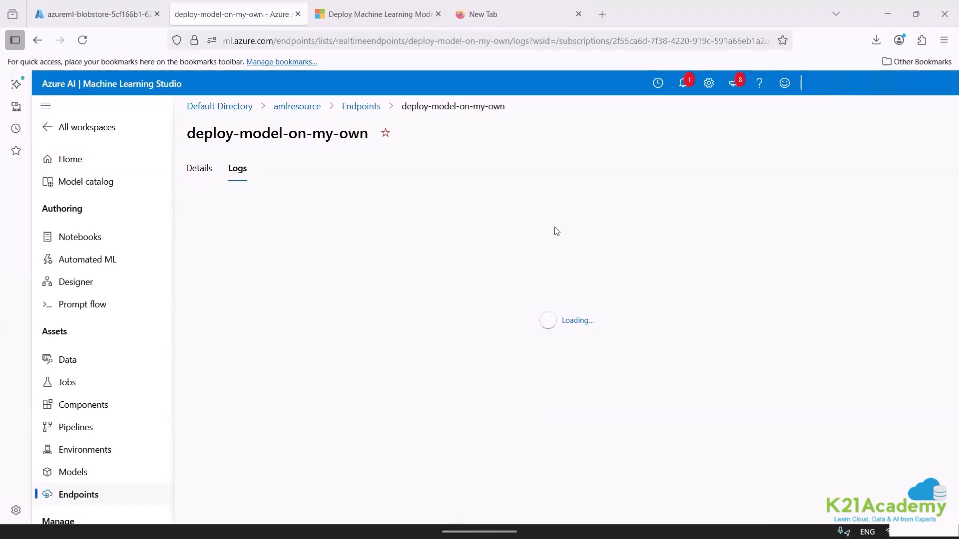
left_click(370, 111)
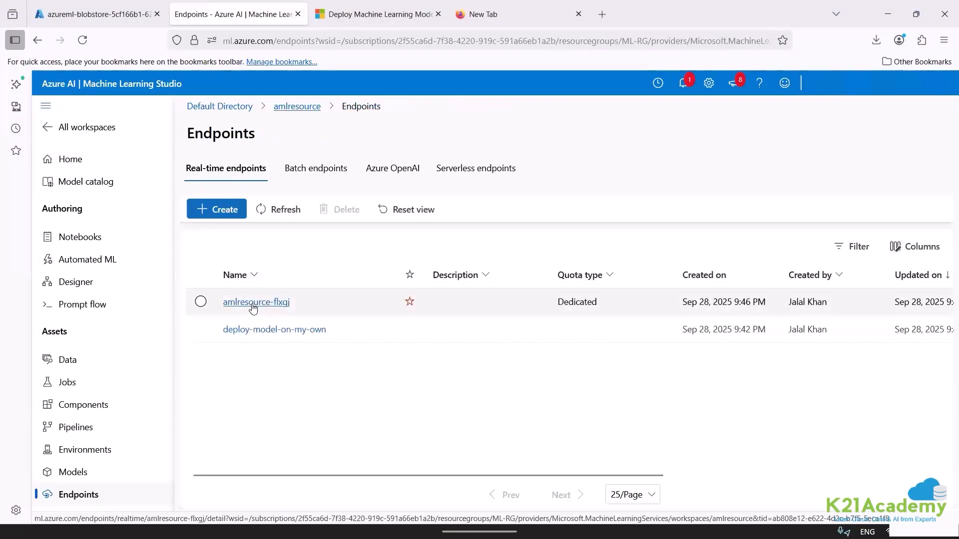
Examine the details of the amlresource-flxgj and deploy-model-on-my-own endpoints to compare their deployment status.
left_click(253, 309)
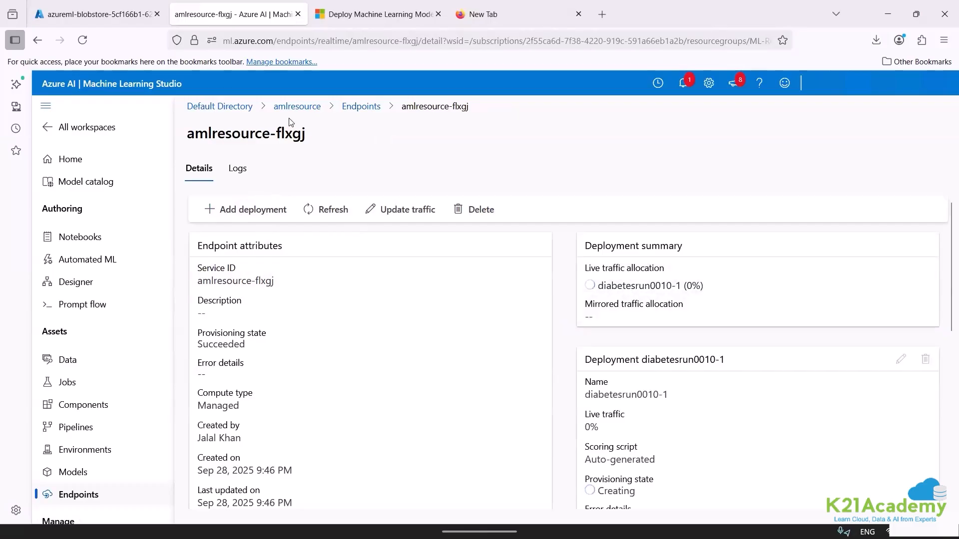
left_click(355, 109)
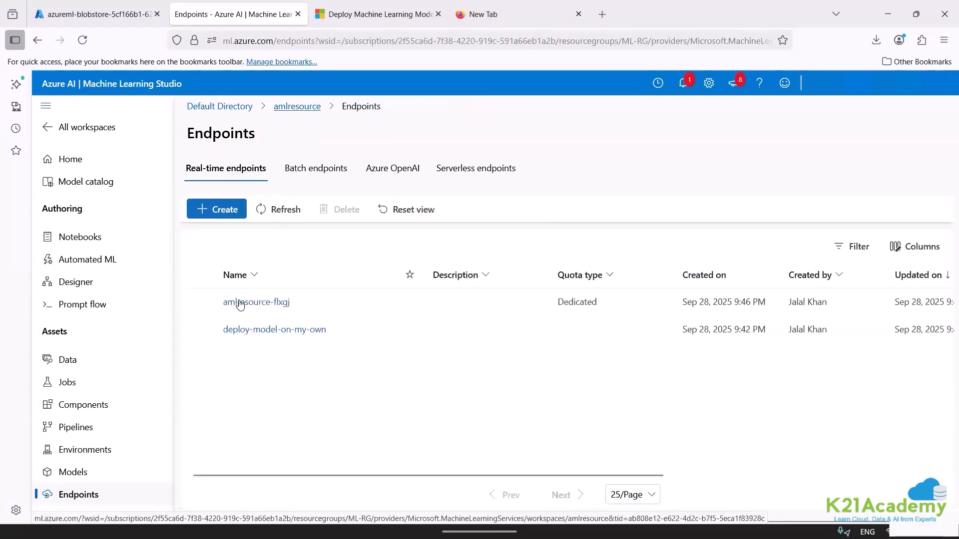
left_click(243, 330)
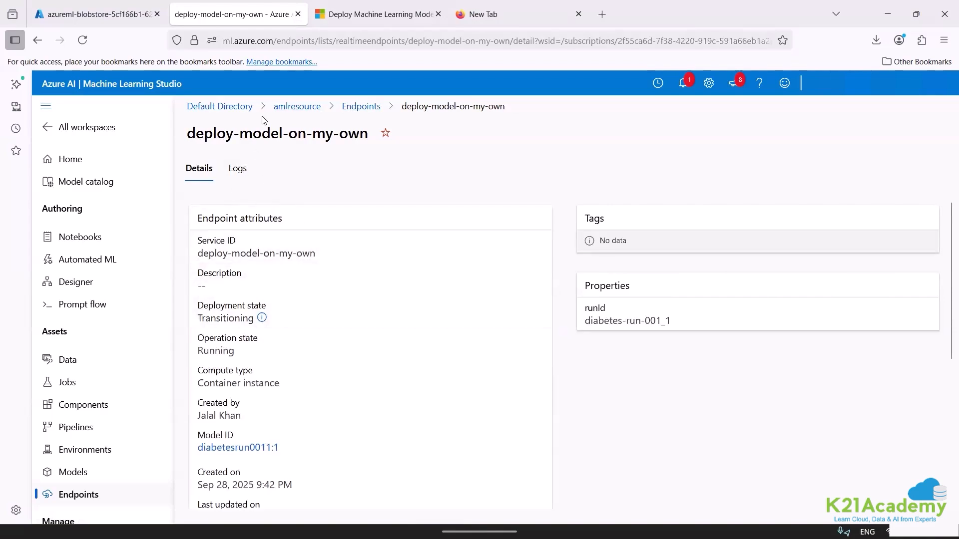
left_click(361, 107)
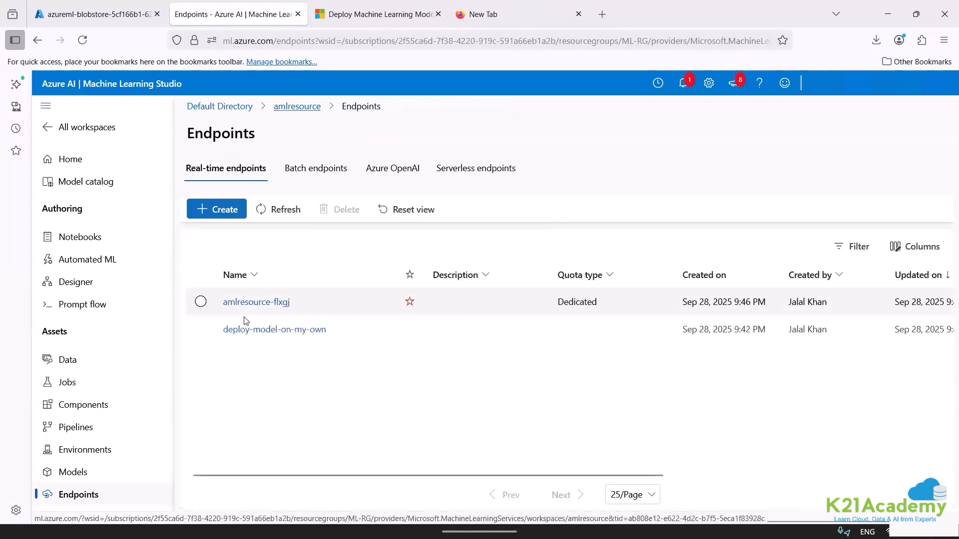
left_click(240, 303)
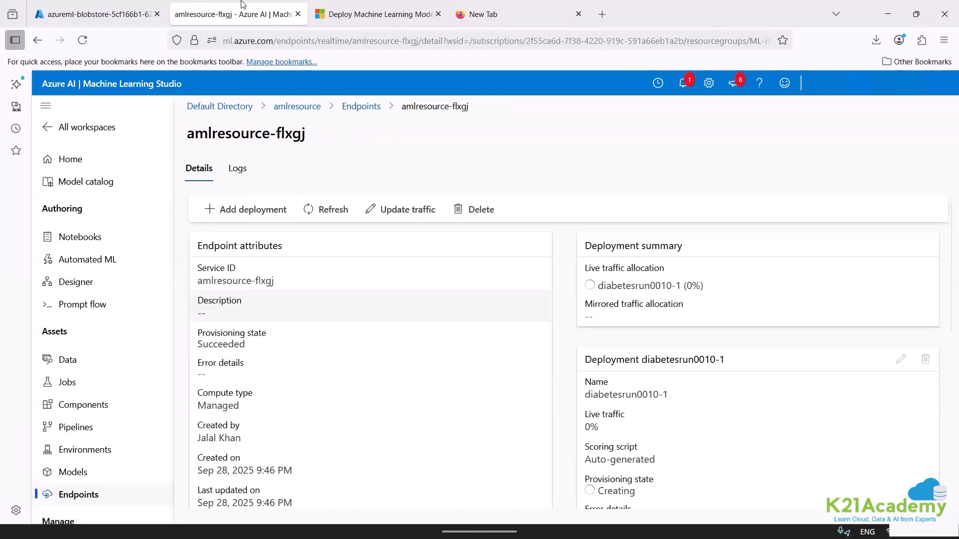
Switch to the Azure portal and open the ML-RG resource group, collapsing the resource groups pane to show its resources in full.
left_click(74, 12)
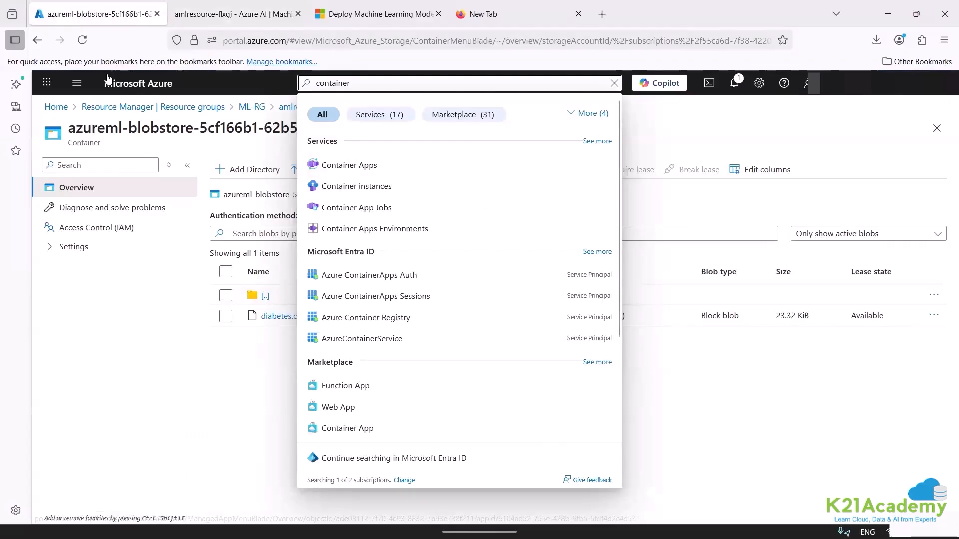
left_click(125, 107)
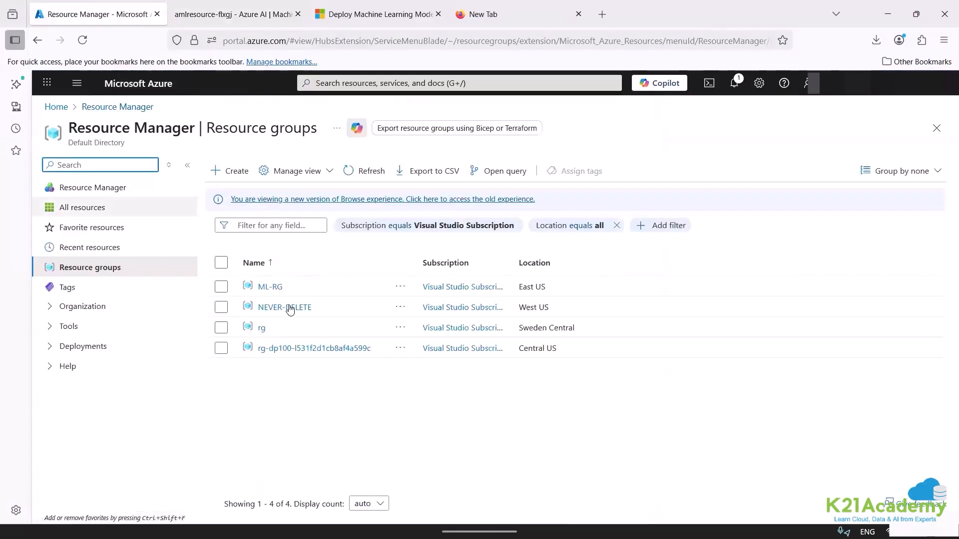
left_click(273, 290)
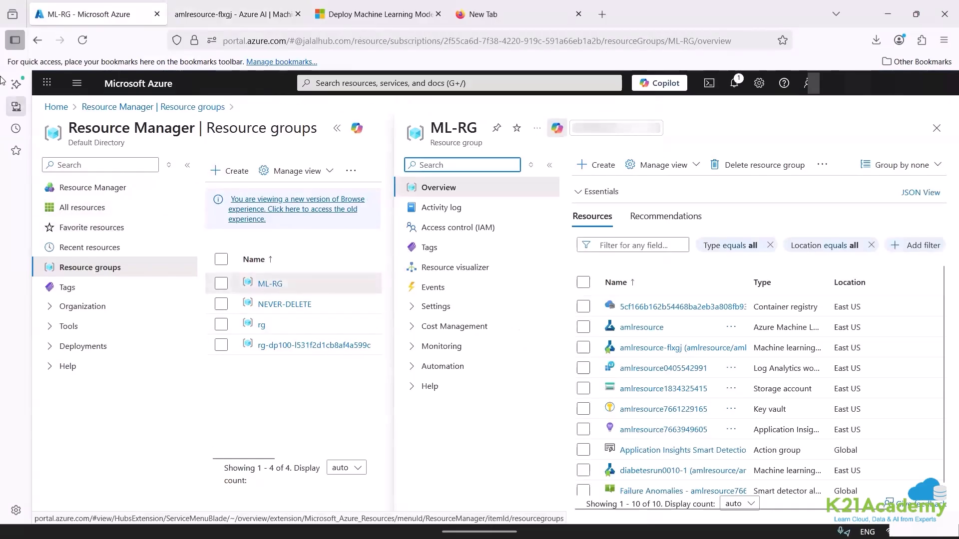
left_click(188, 166)
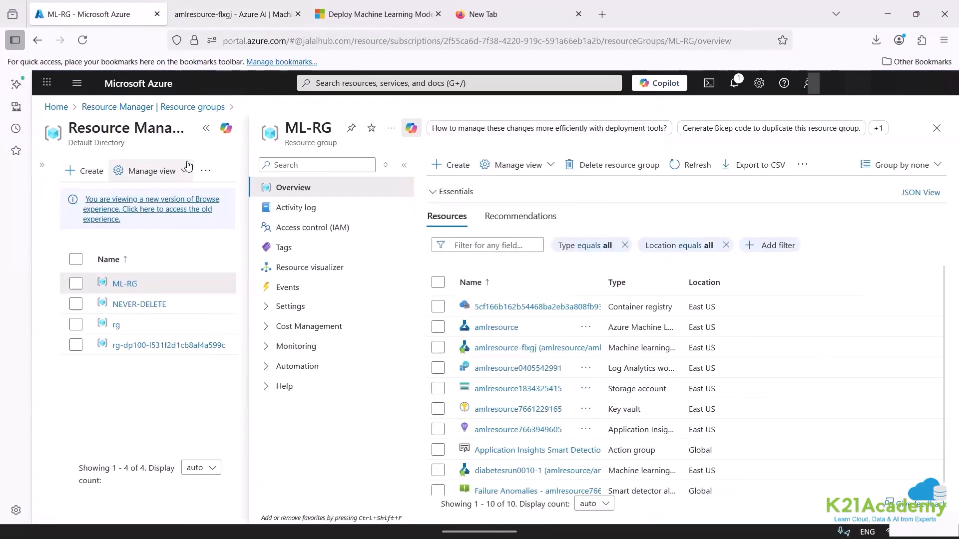
left_click(203, 130)
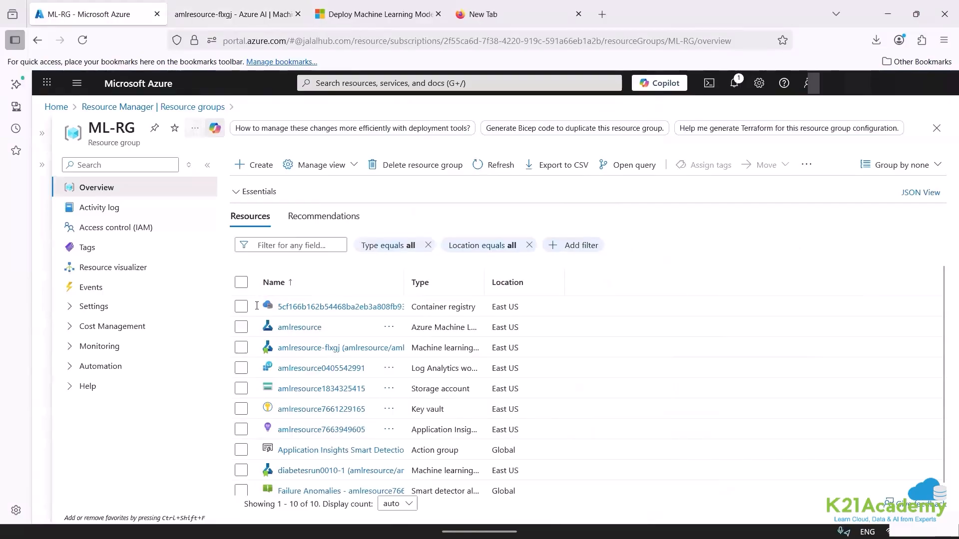
Open the container registry of the ML-RG resource group in a separate browser tab and switch to it.
right_click(370, 307)
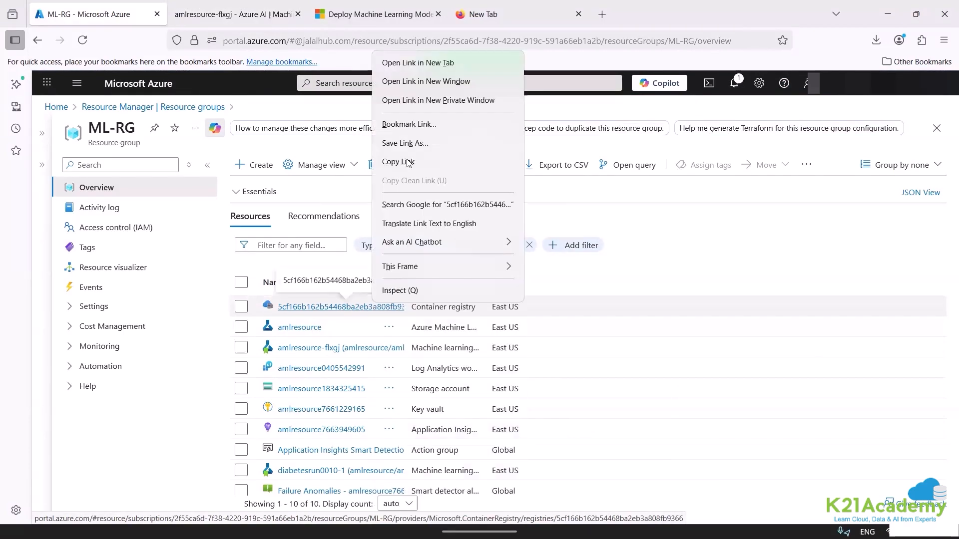
left_click(400, 63)
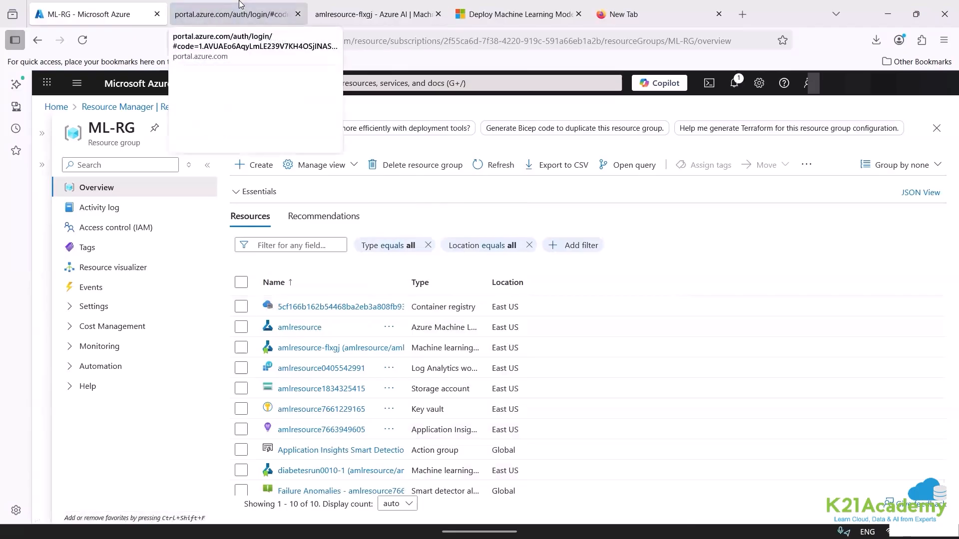
left_click(241, 5)
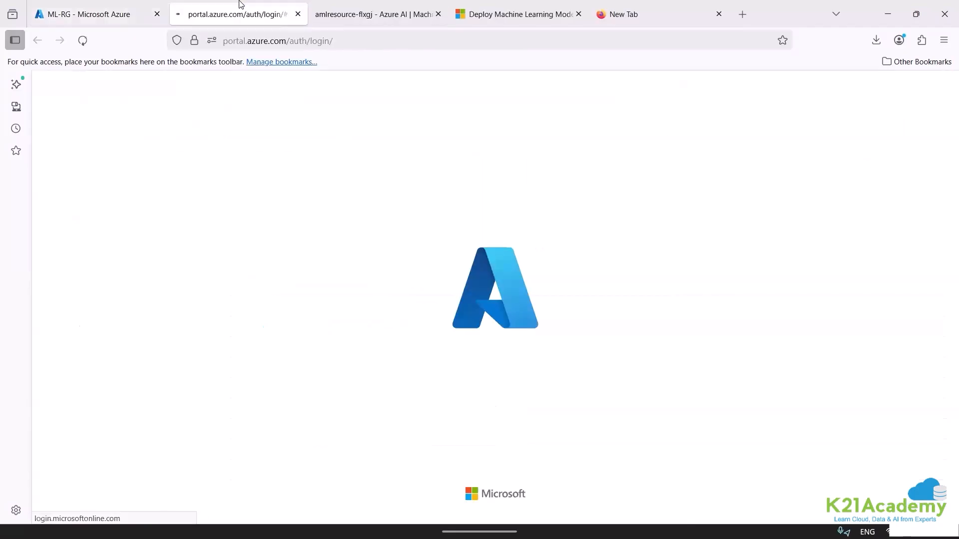
left_click(111, 18)
left_click(212, 22)
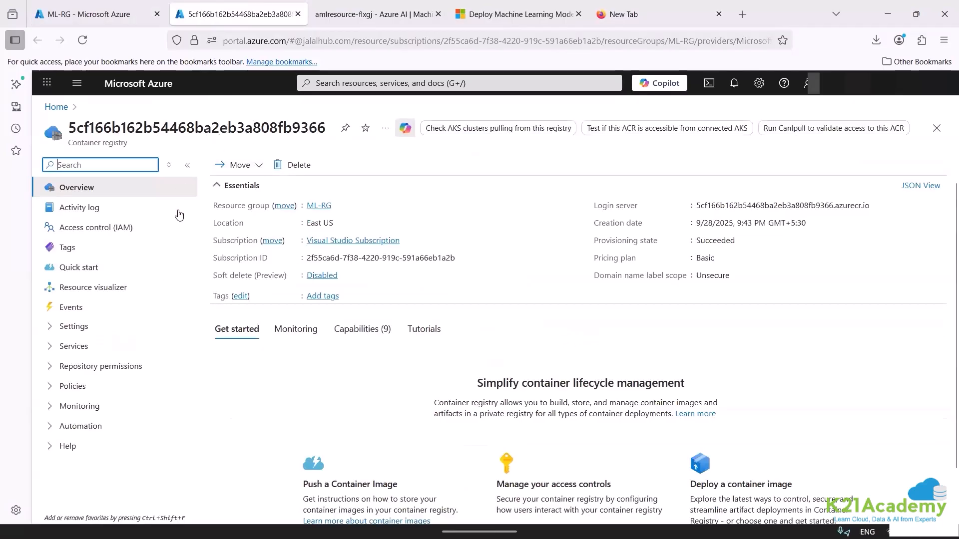
Check the container registry's repositories, connected registries and tasks for anything created by the model deployment.
left_click(104, 367)
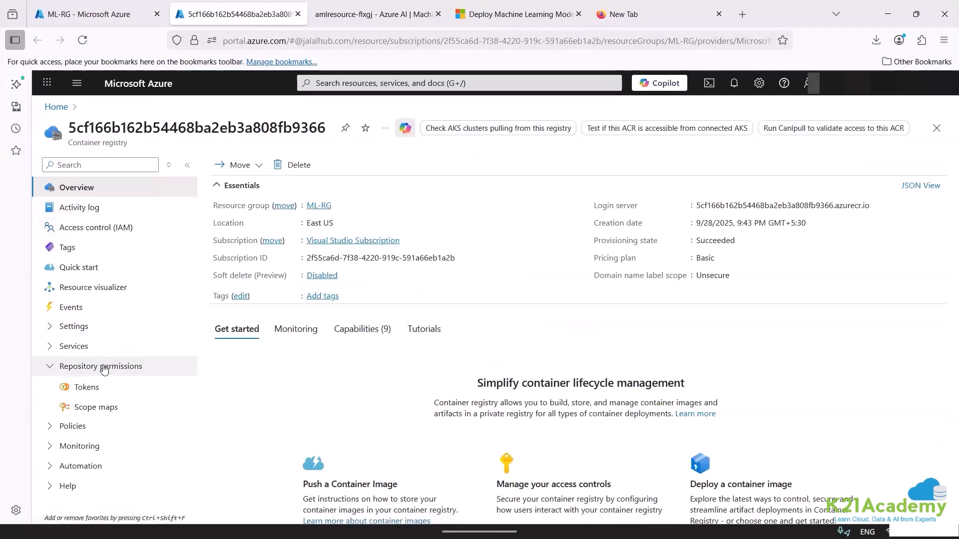
left_click(103, 367)
left_click(87, 346)
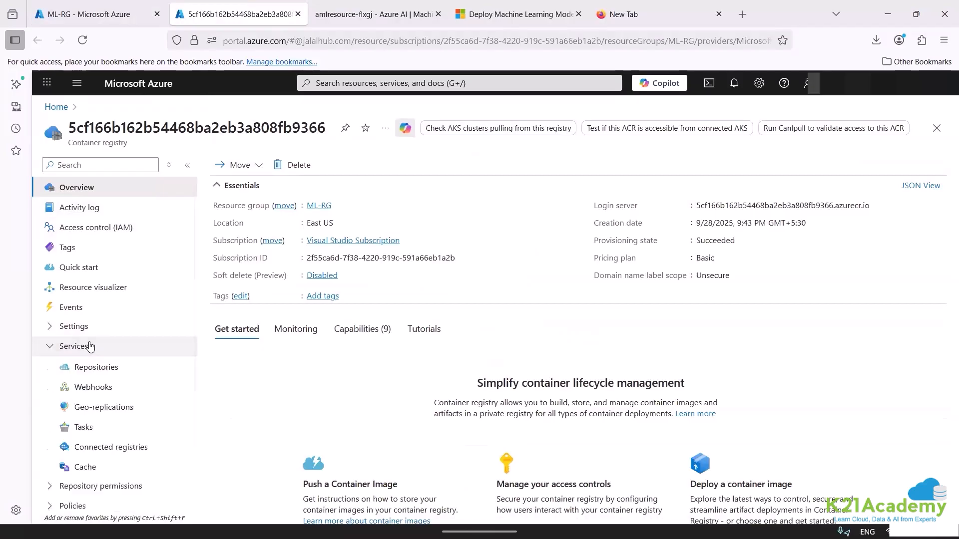
left_click(93, 368)
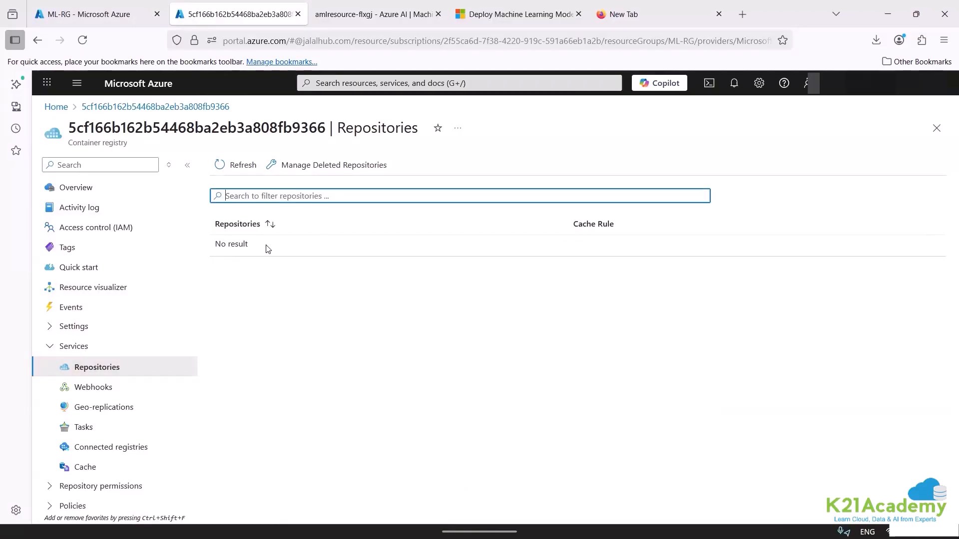
left_click(107, 460)
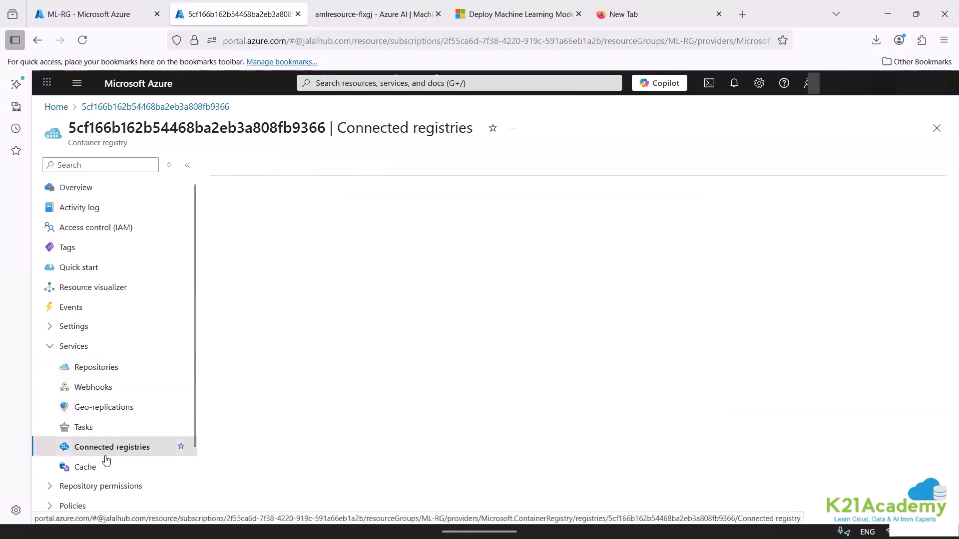
left_click(100, 426)
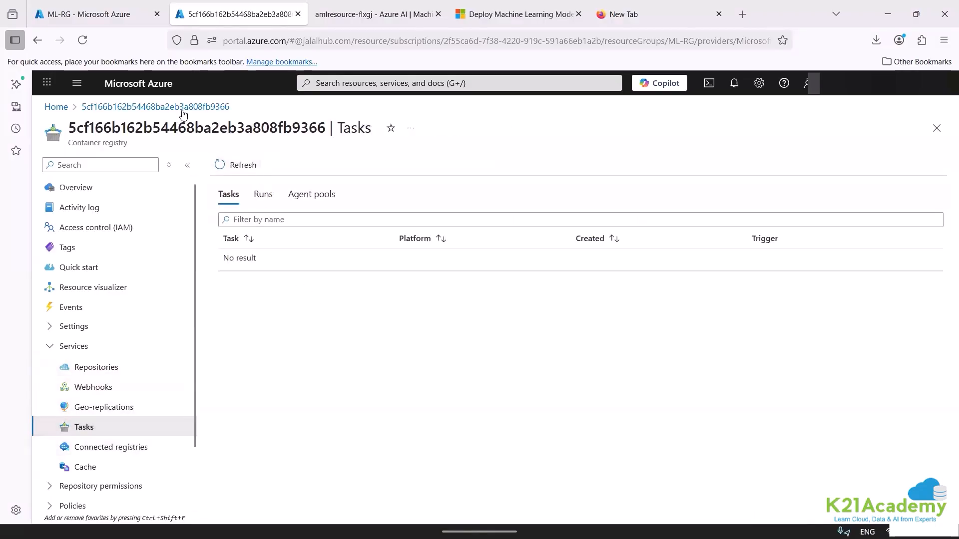
Return to the ML-RG resource group and open the amlresource-flxgj online endpoint in a separate browser tab.
left_click(69, 111)
left_click(278, 165)
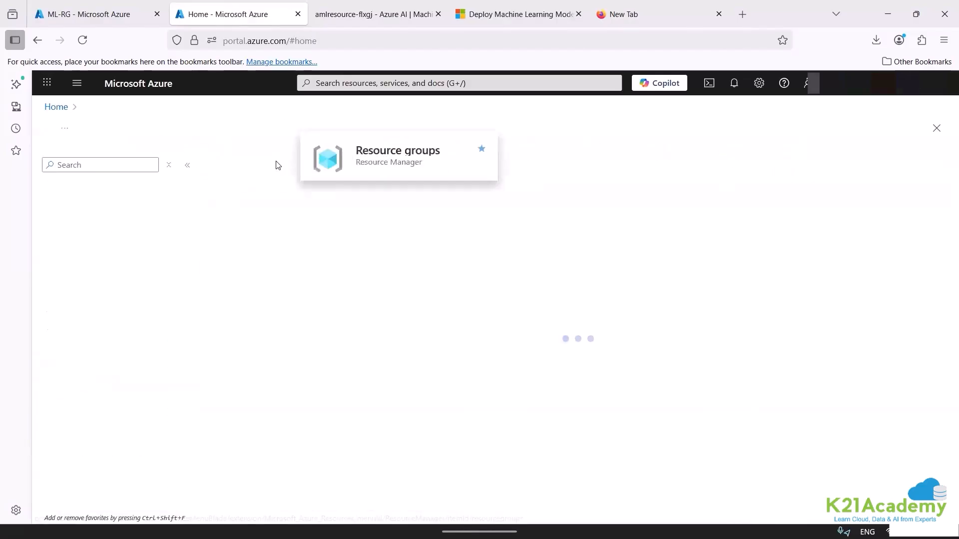
left_click(189, 169)
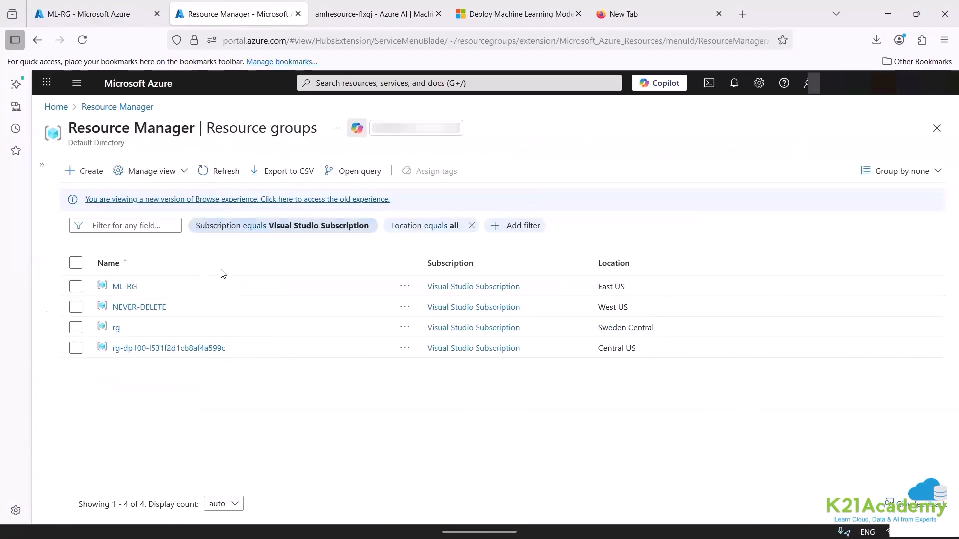
left_click(125, 287)
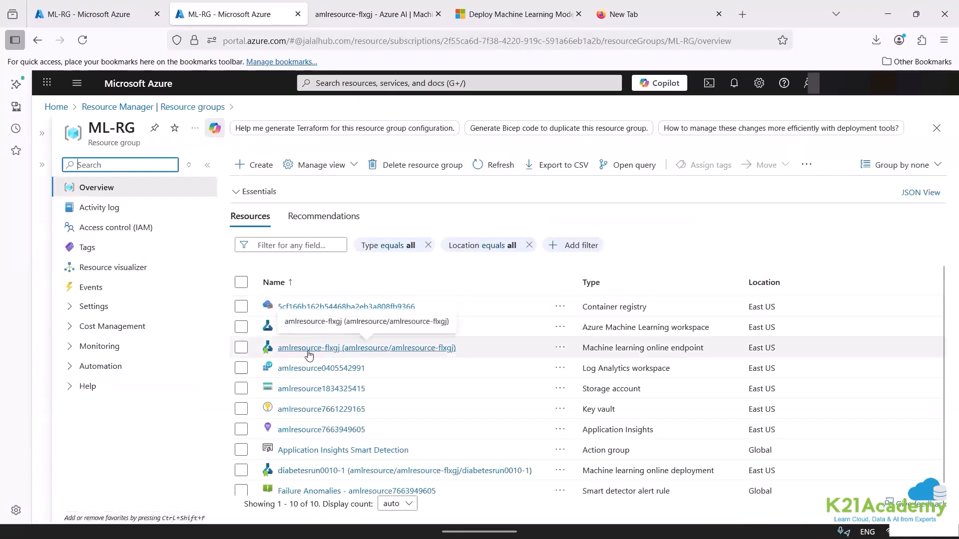
right_click(408, 356)
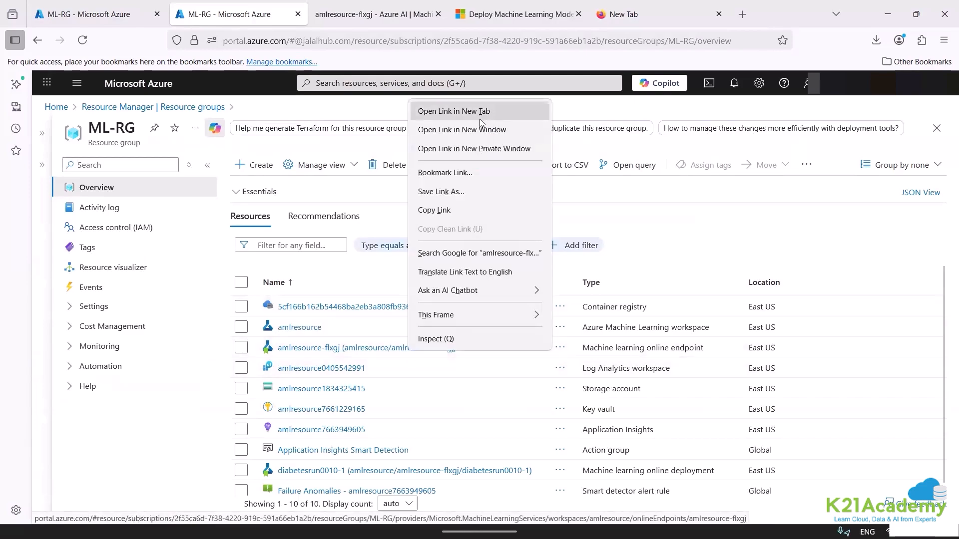
left_click(477, 110)
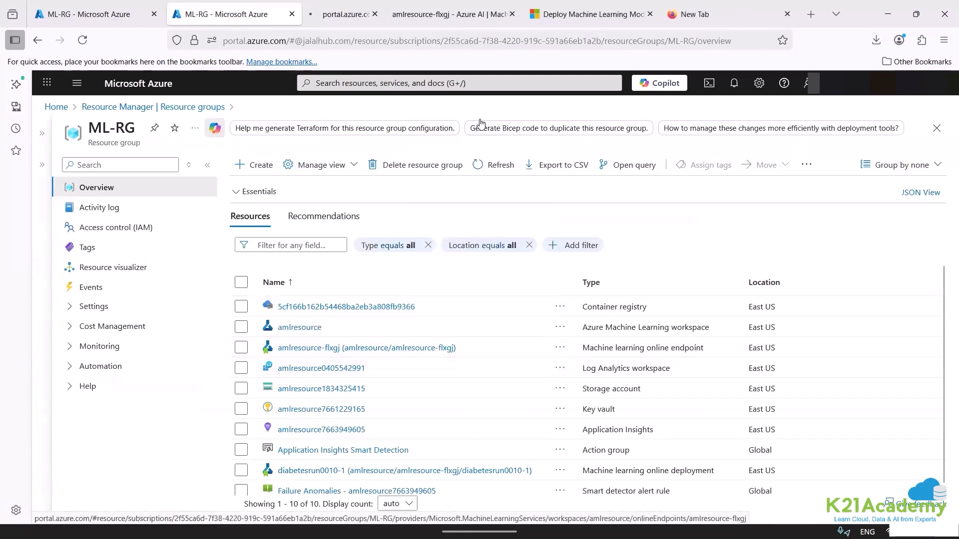
left_click(331, 8)
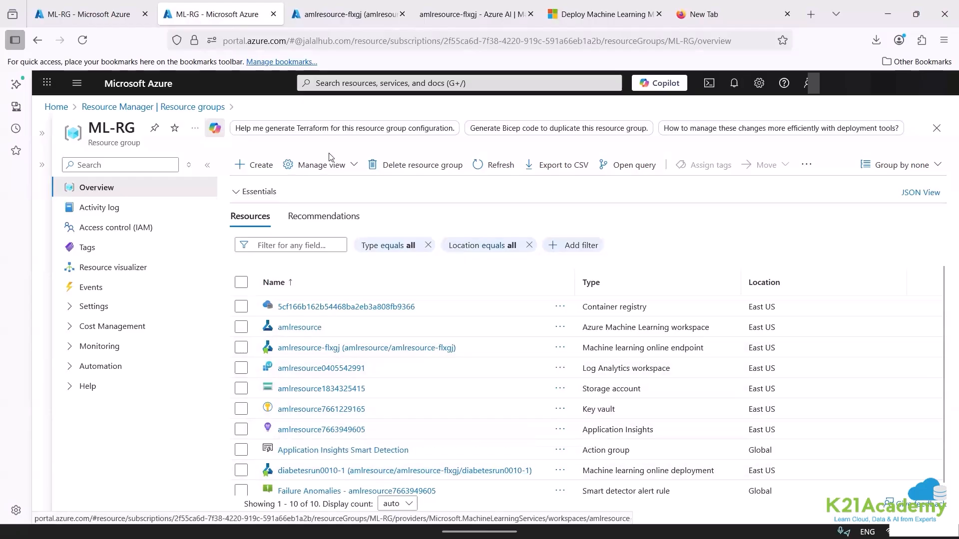
left_click(348, 14)
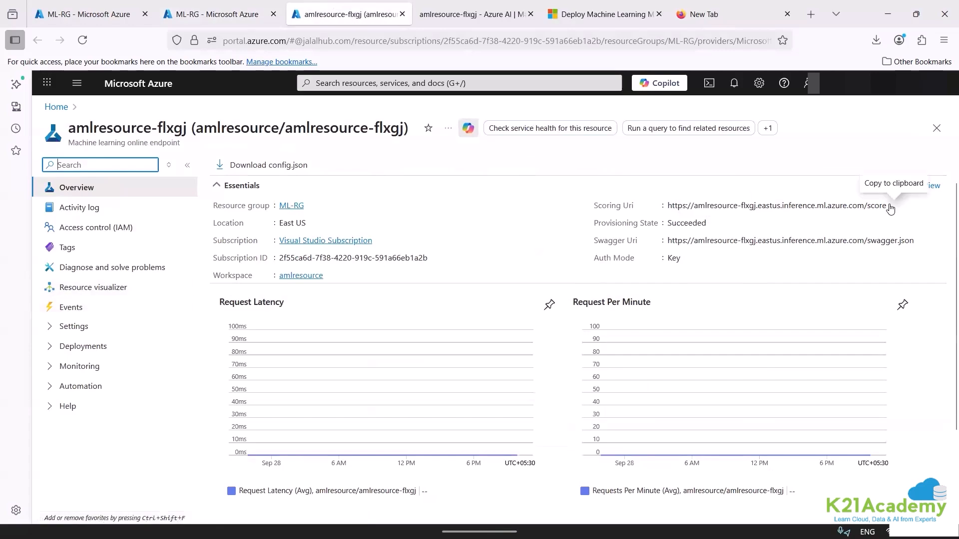
Copy the scoring URI and the Swagger URI of the amlresource-flxgj endpoint.
left_click(892, 208)
left_click(892, 208)
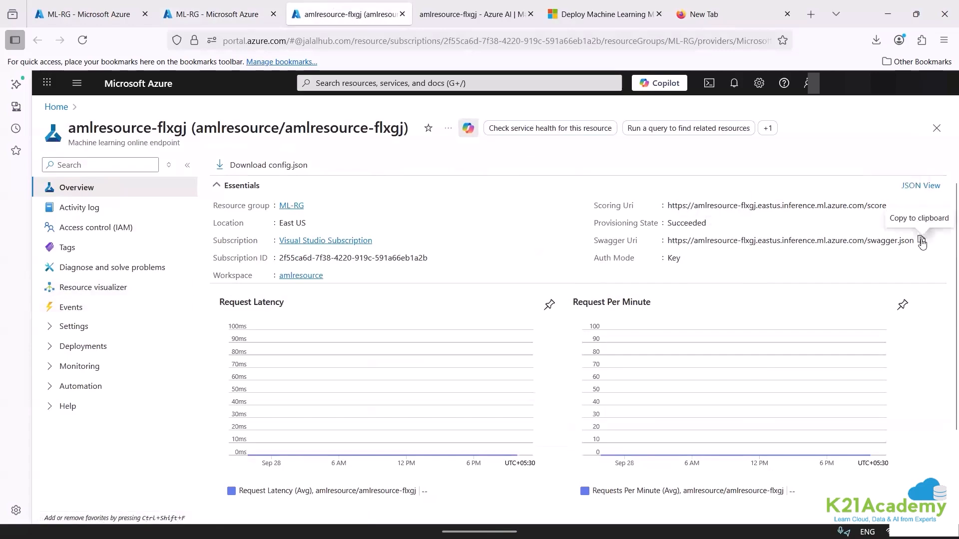
left_click(922, 242)
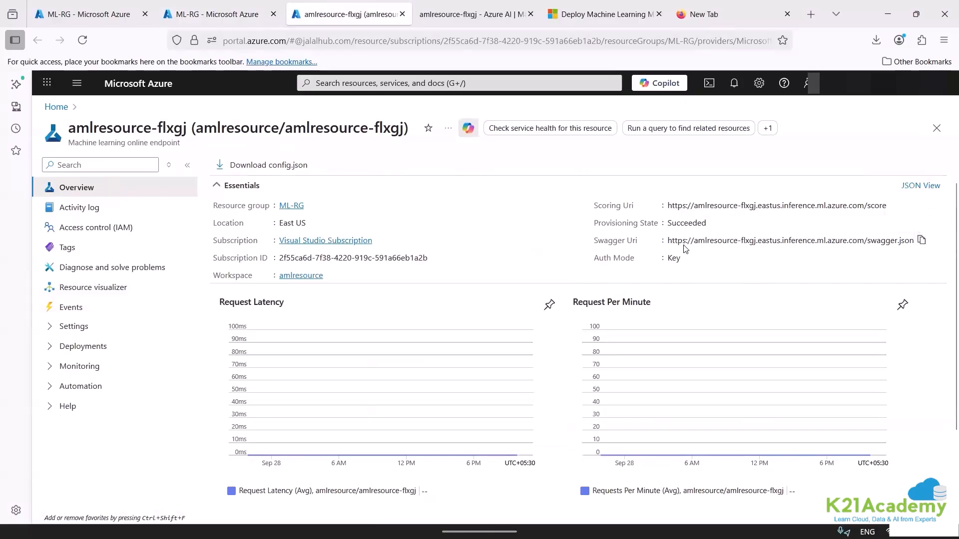
left_click_drag(668, 242, 933, 240)
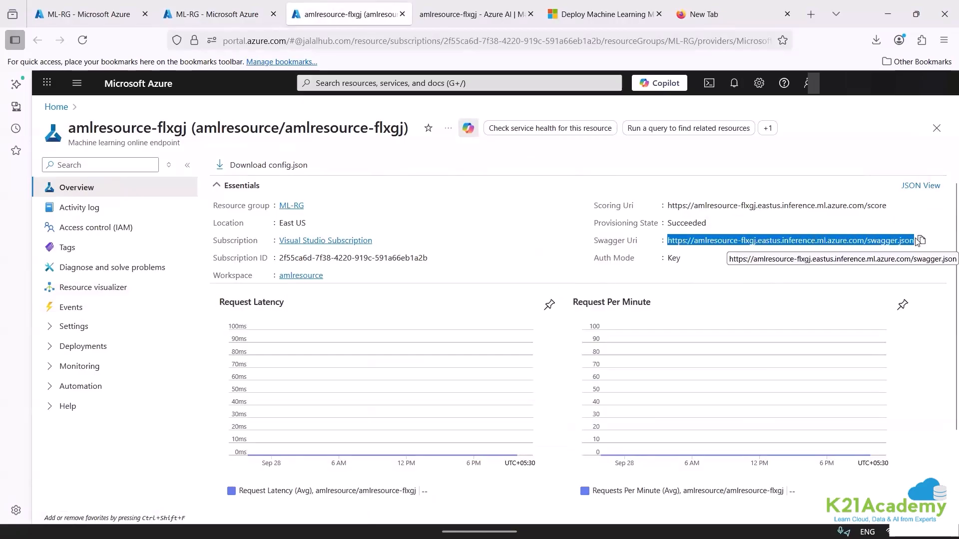
left_click(920, 240)
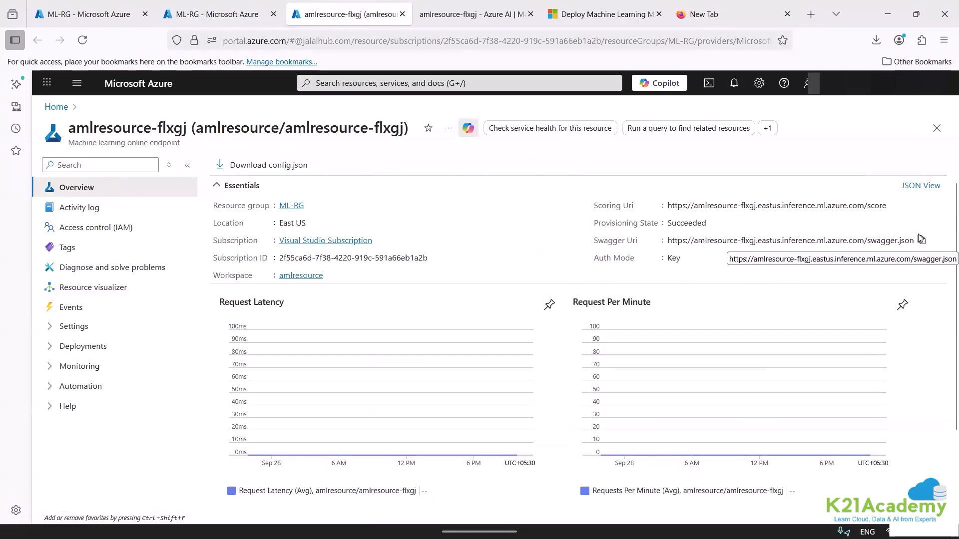
View the overview of the diabetesrun0010-1 online deployment in ML-RG, and copy the Swagger URI from the amlresource-flxgj endpoint page again.
left_click(244, 9)
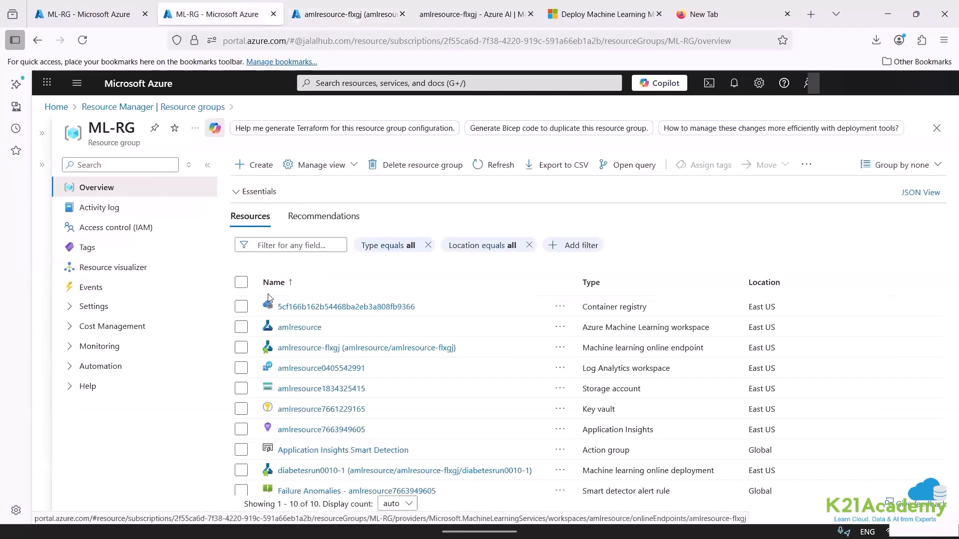
left_click(305, 477)
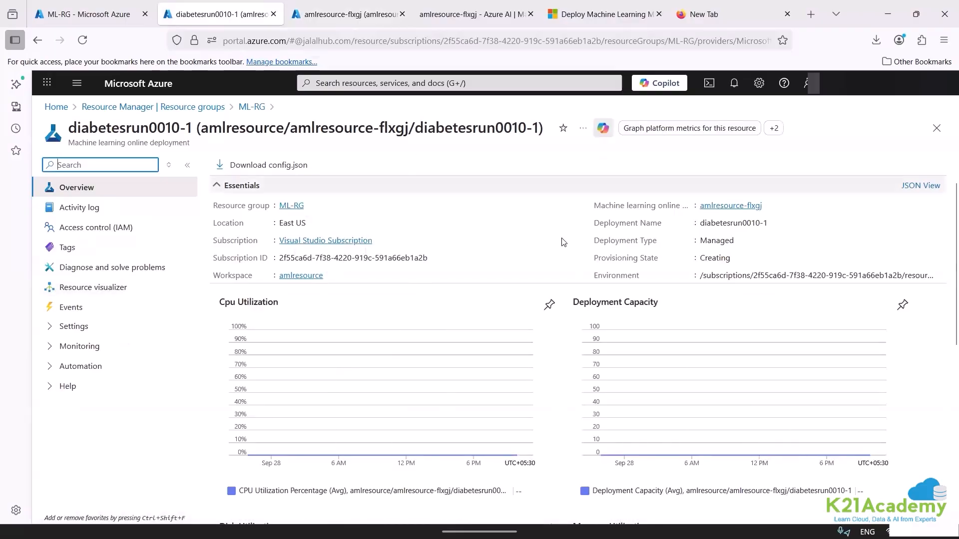
key("ctrl+Tab")
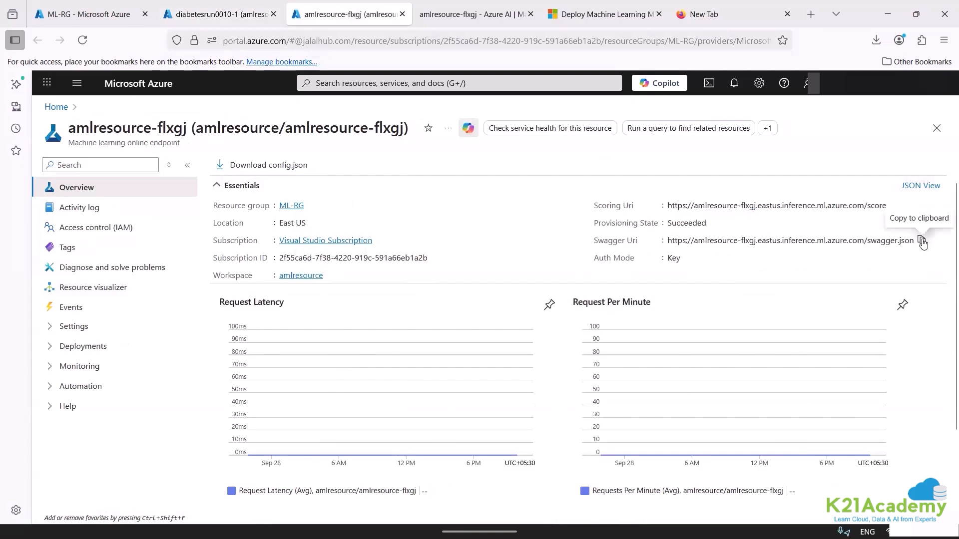
left_click(922, 242)
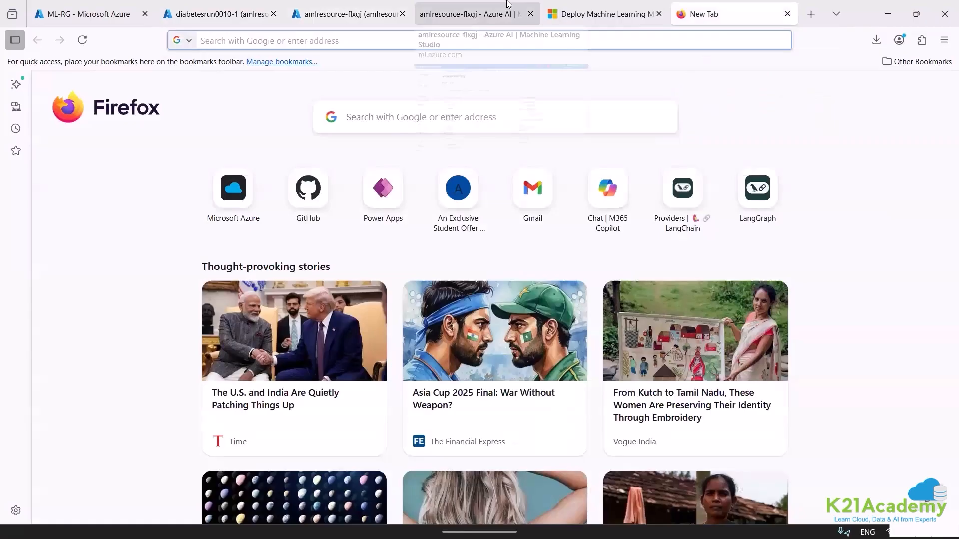
Switch to Machine Learning Studio and check the details of the deploy-model-on-my-own and amlresource-flxgj real-time endpoints.
left_click(507, 5)
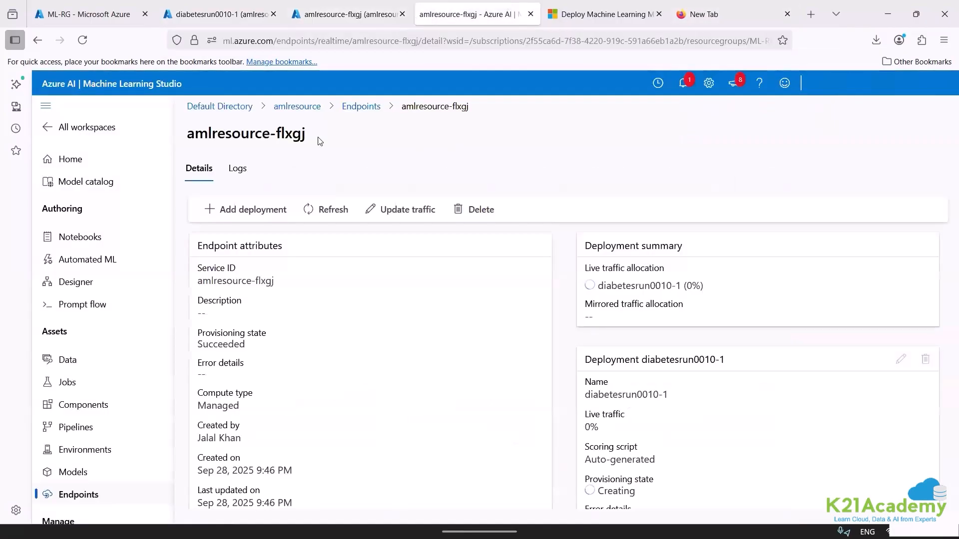
left_click(349, 107)
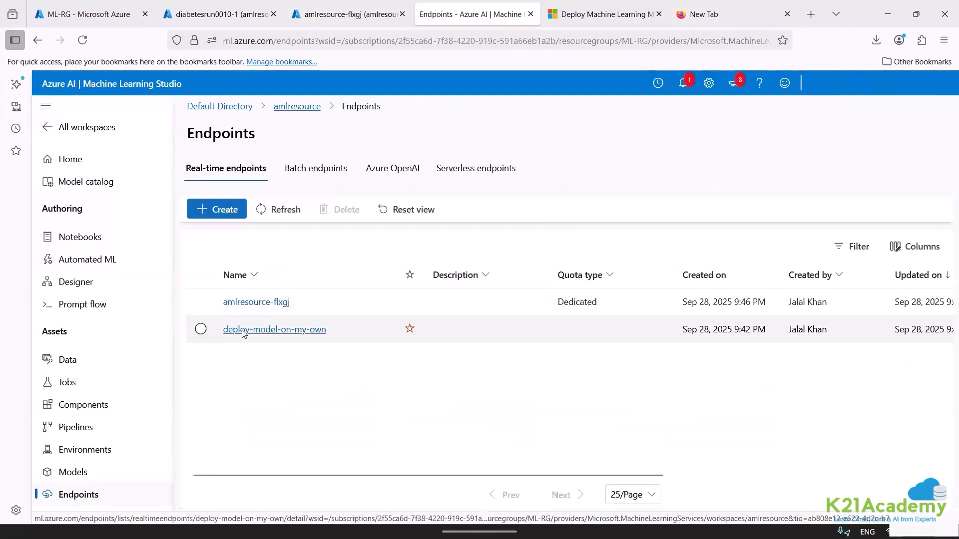
left_click(241, 330)
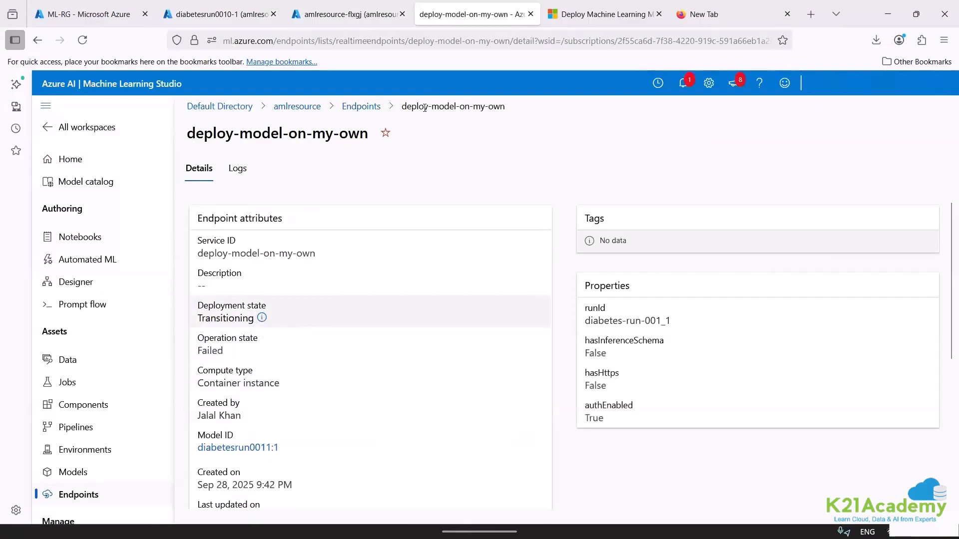
left_click(363, 106)
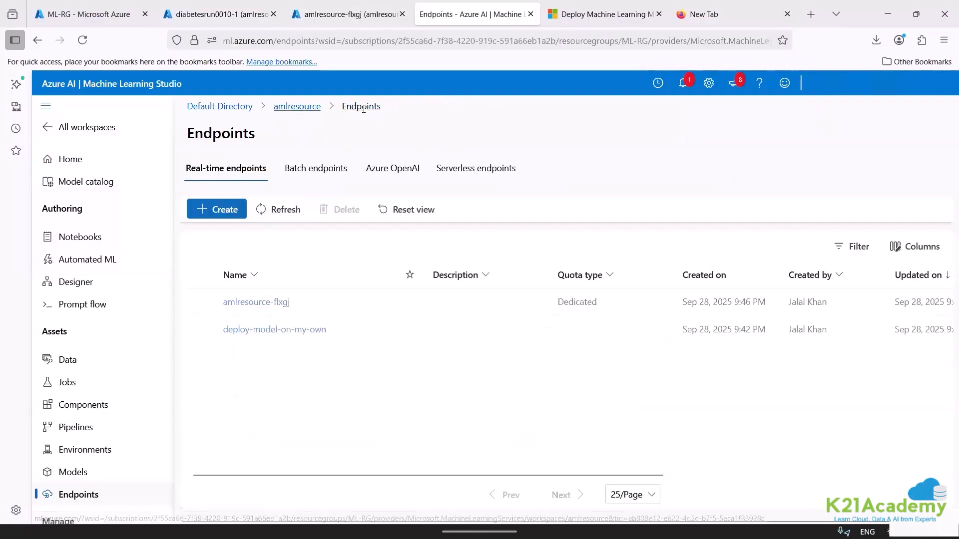
left_click(250, 303)
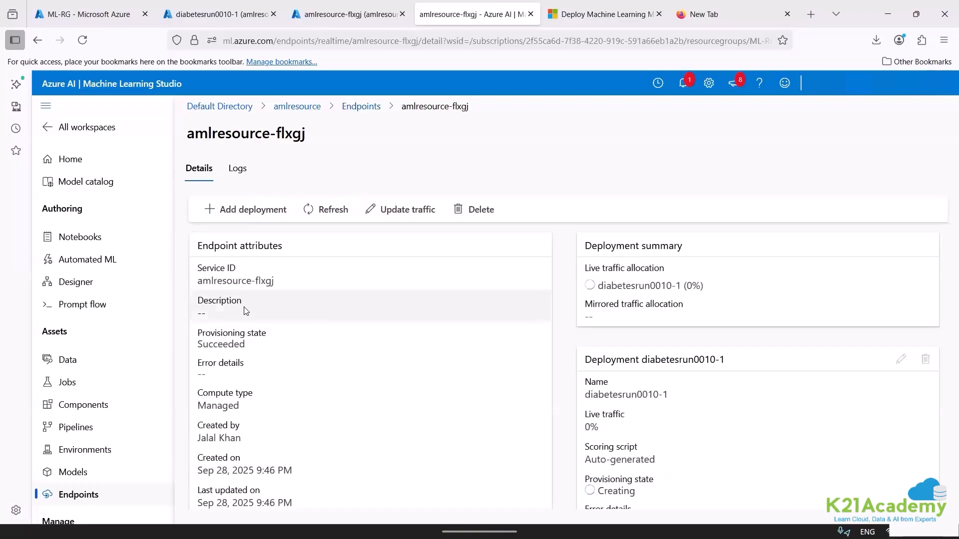
Load the copied Swagger URI of the amlresource-flxgj endpoint in the empty browser tab.
left_click(718, 14)
key("ctrl+v")
key("Return")
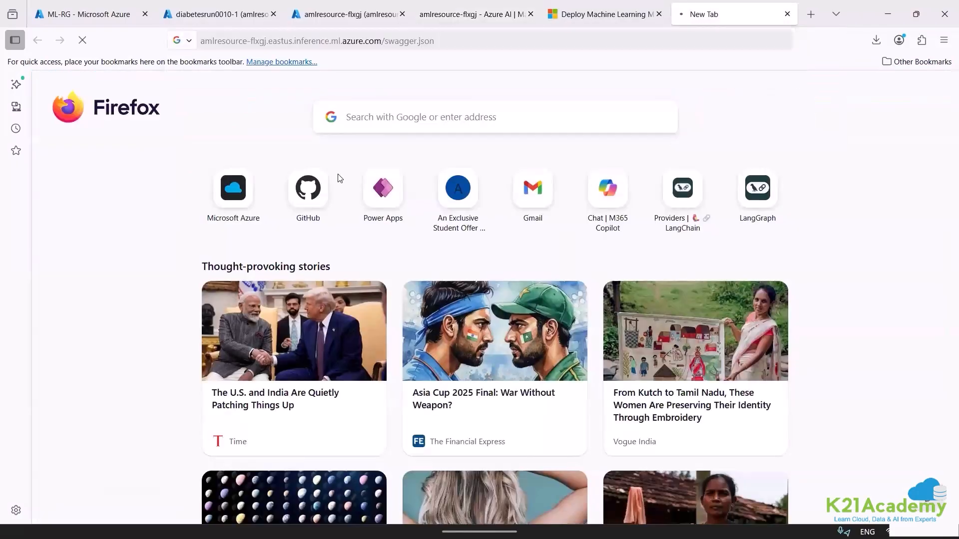
Open the Building a Predictive Diabetes Model PDF guide in Acrobat and skim through it to the model deployment section.
mouse_move(267, 524)
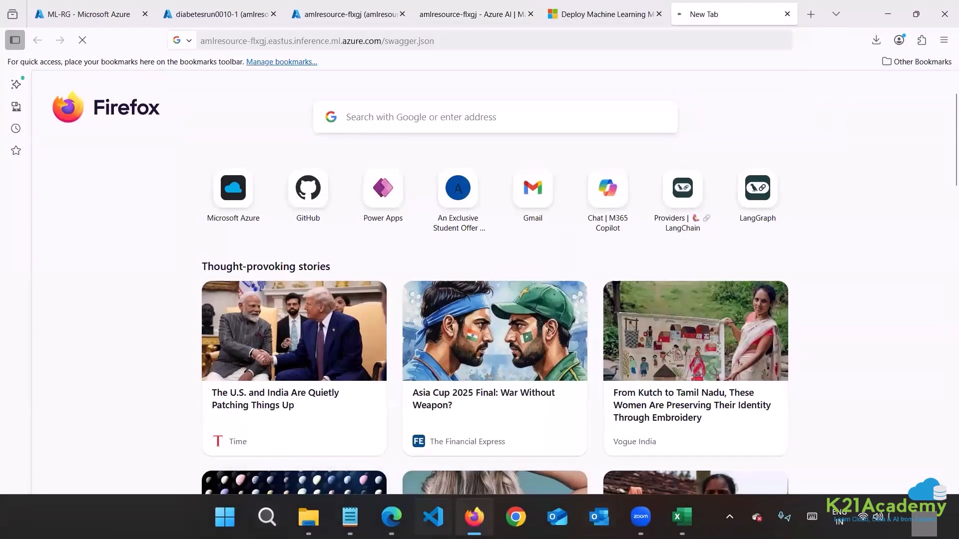
mouse_move(309, 517)
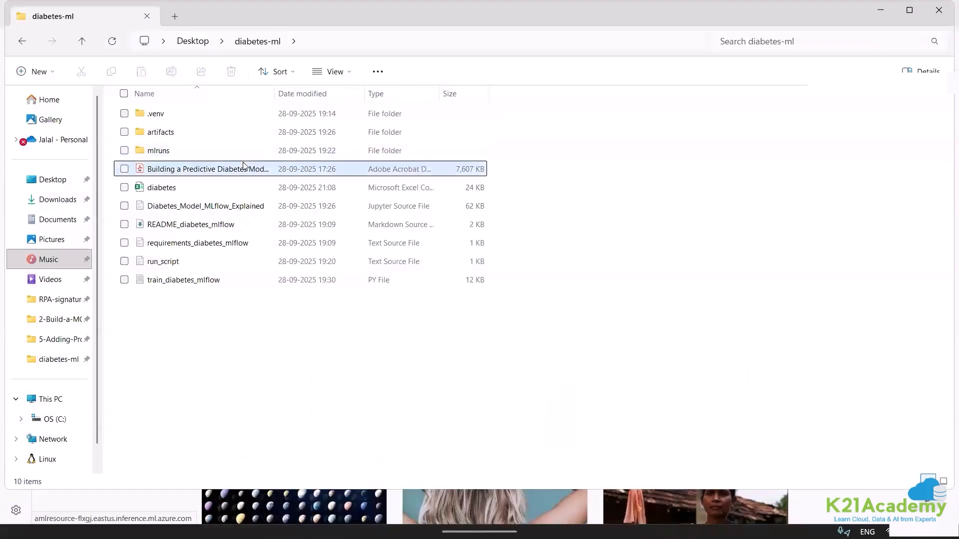
left_click(246, 165)
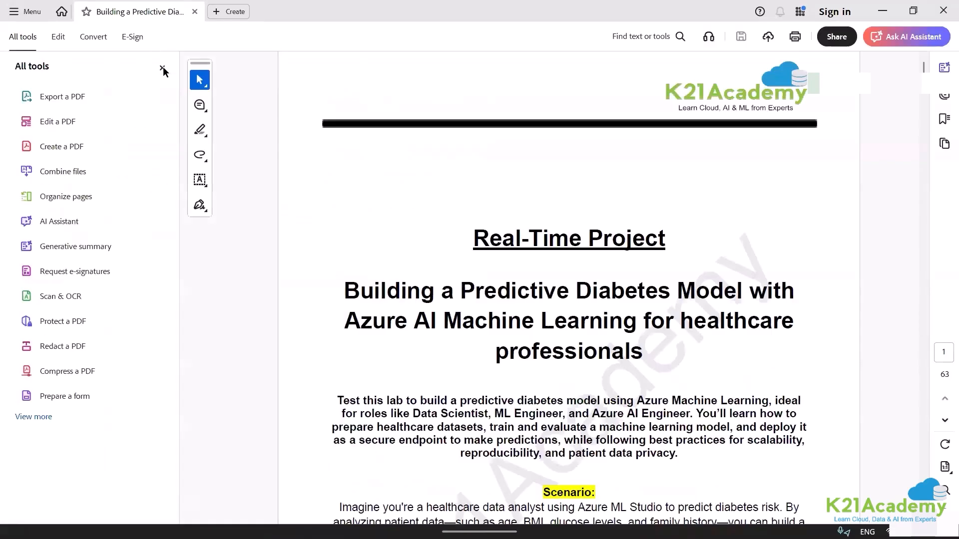
left_click(926, 499)
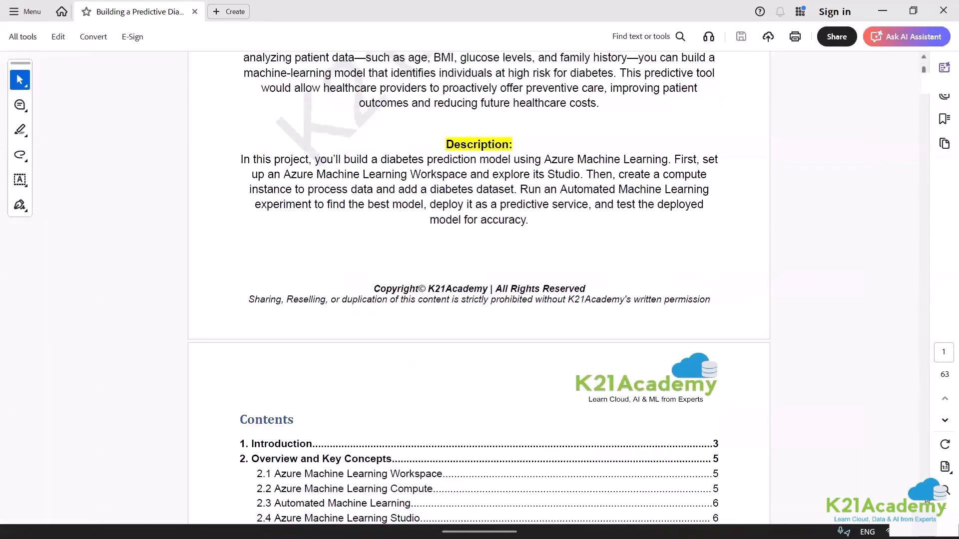
left_click(925, 498)
left_click(927, 500)
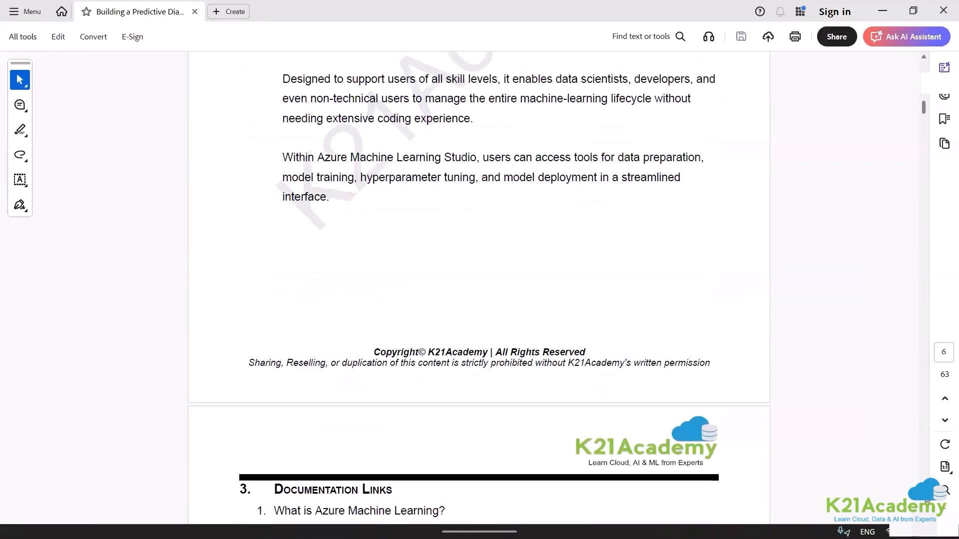
left_click(926, 500)
left_click(926, 500)
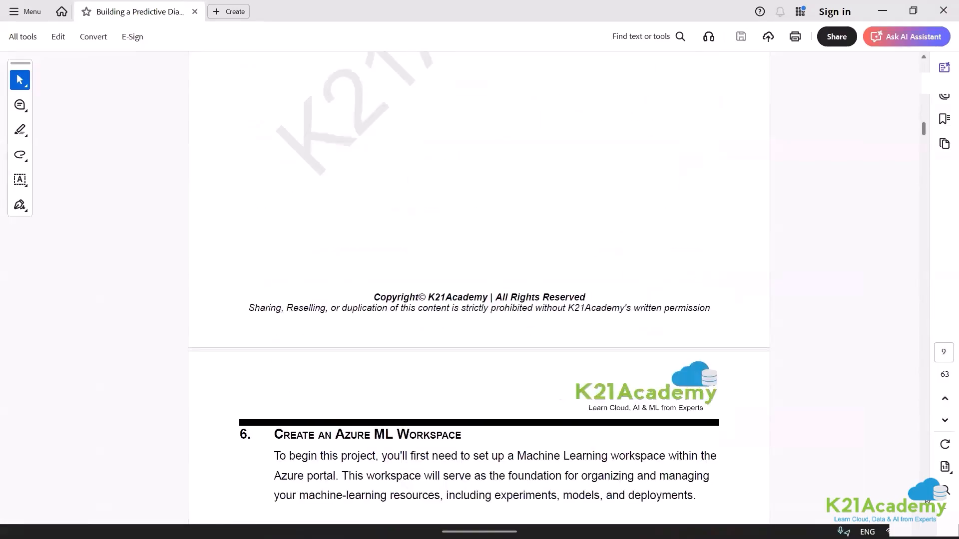
left_click(927, 500)
left_click(927, 500)
left_click(927, 500)
left_click(926, 500)
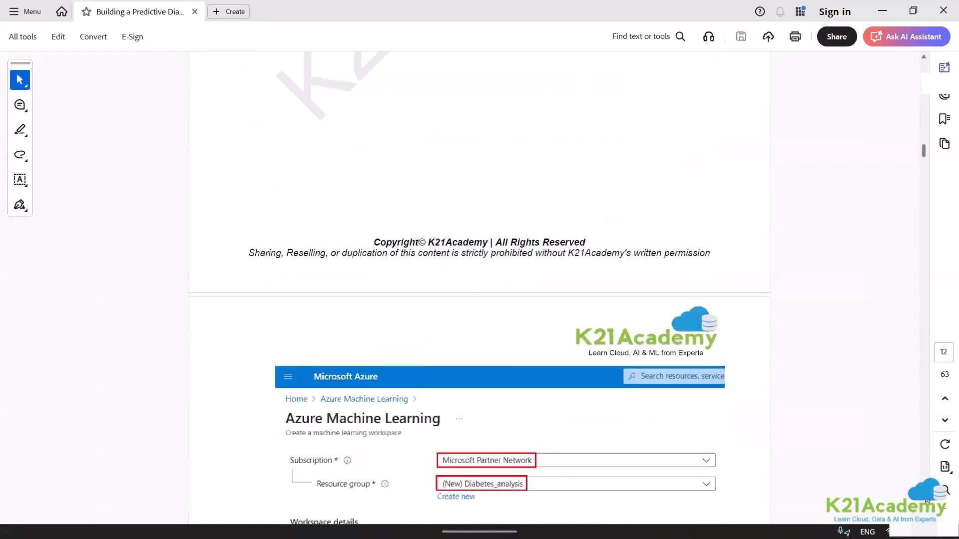
left_click(927, 500)
left_click(926, 500)
left_click(927, 500)
left_click(926, 500)
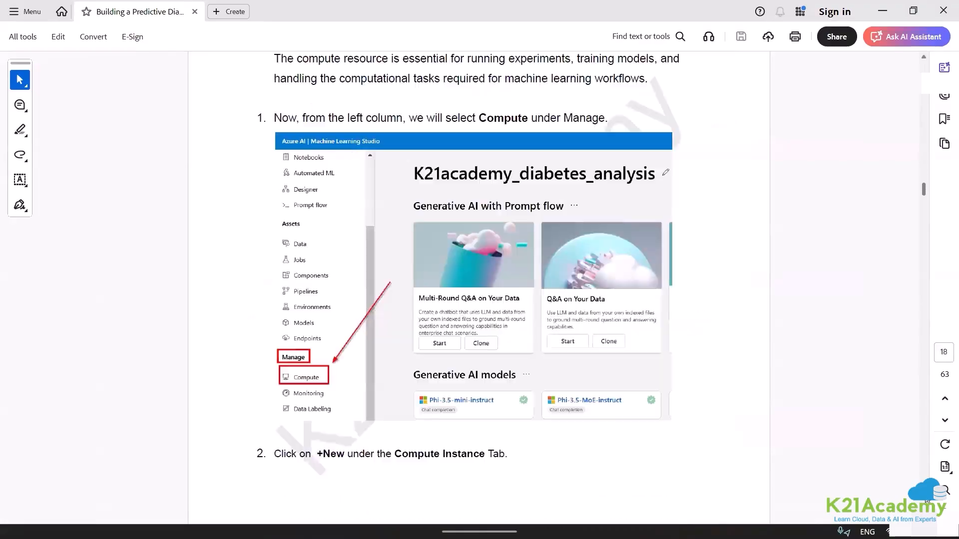
left_click(926, 500)
left_click(927, 500)
left_click(927, 500)
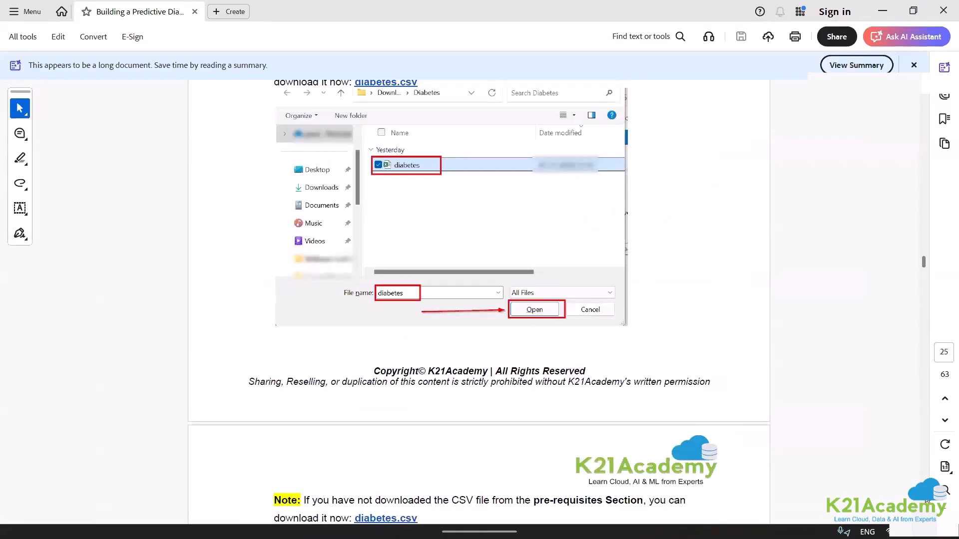
left_click(926, 500)
left_click(927, 500)
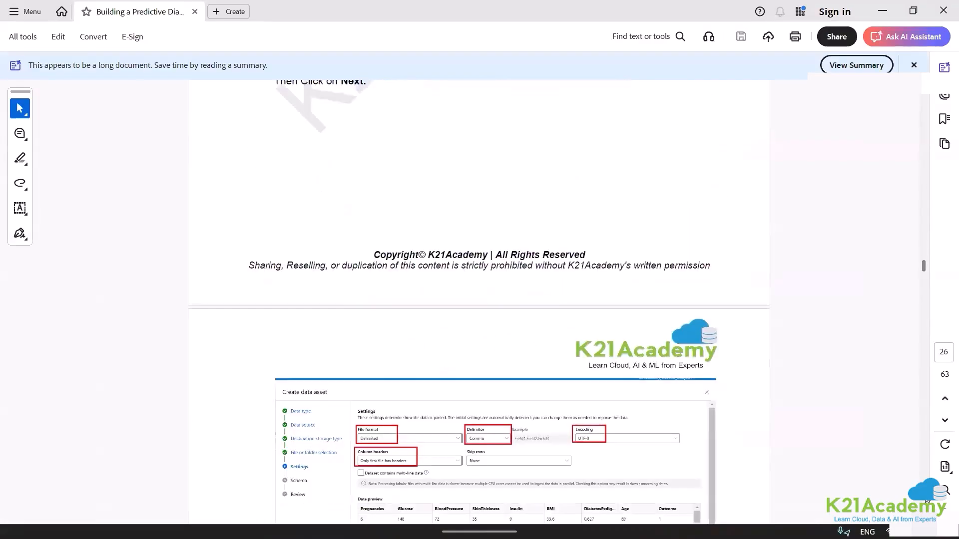
left_click(926, 500)
scroll(926, 500, "down", 20)
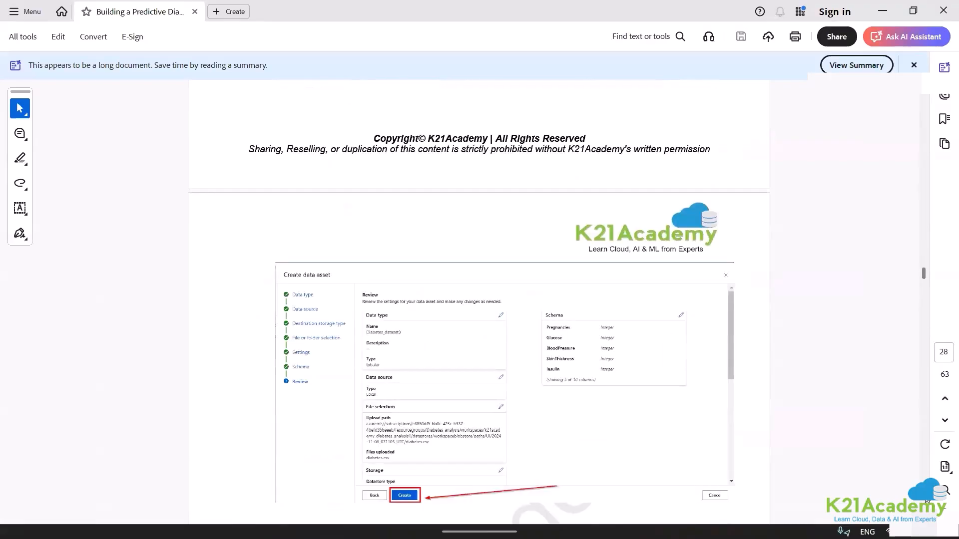
scroll(926, 500, "down", 18)
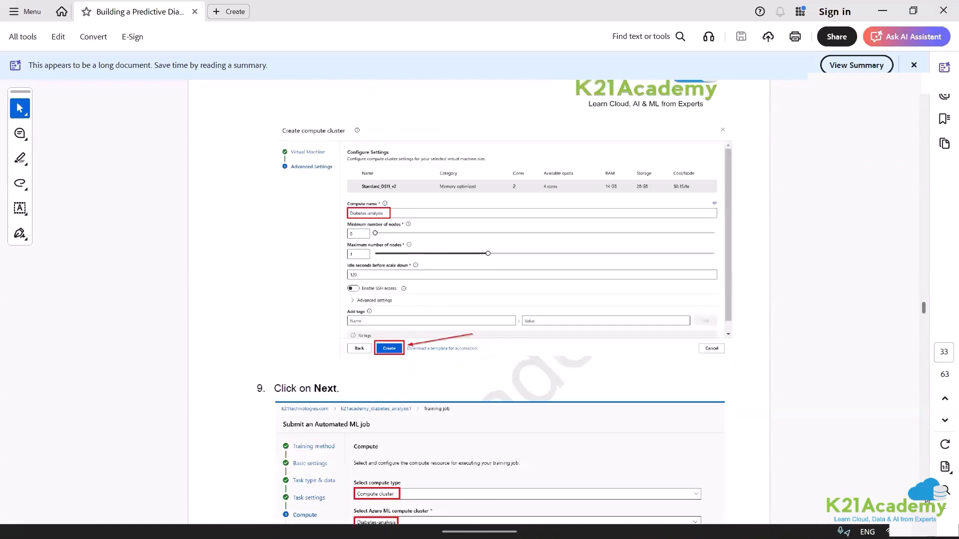
scroll(926, 500, "down", 12)
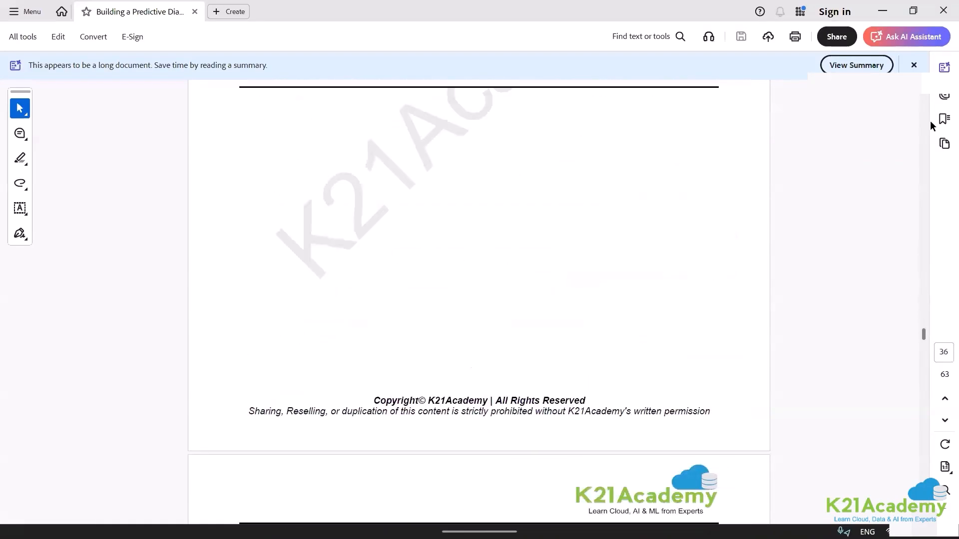
scroll(925, 95, "down", 4)
scroll(925, 95, "down", 6)
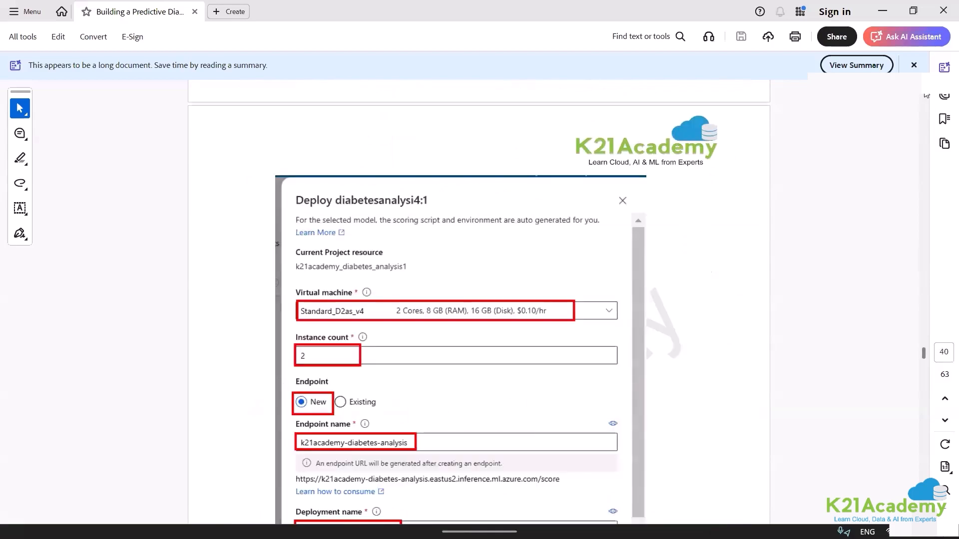
Review the guide's real-time endpoint deployment specifications and the accompanying deployment form.
scroll(925, 95, "up", 2)
scroll(926, 94, "up", 10)
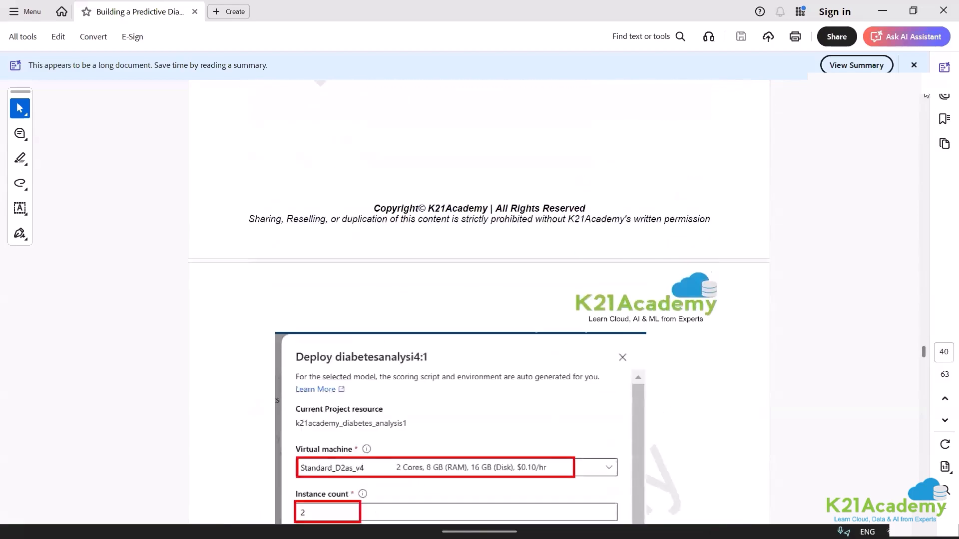
scroll(574, 293, "up", 1)
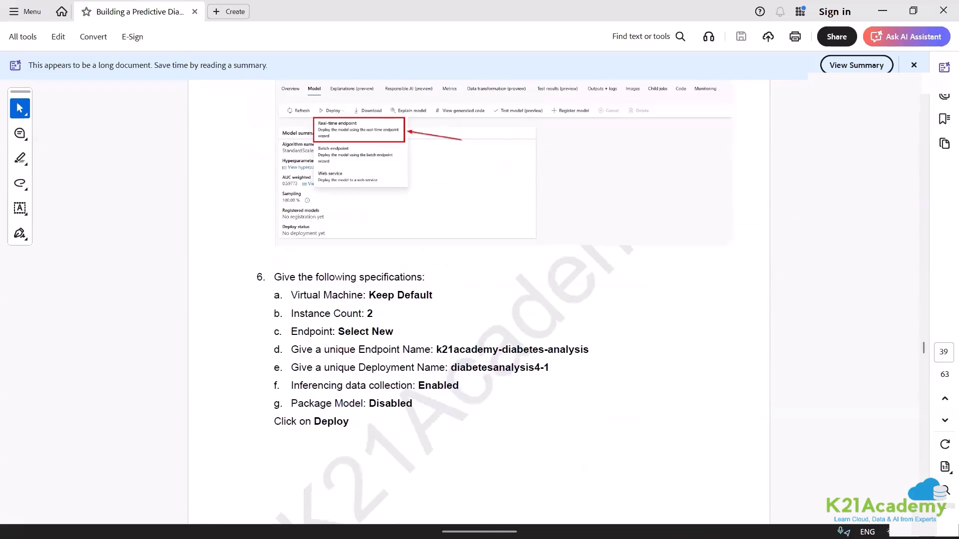
scroll(480, 300, "down", 5)
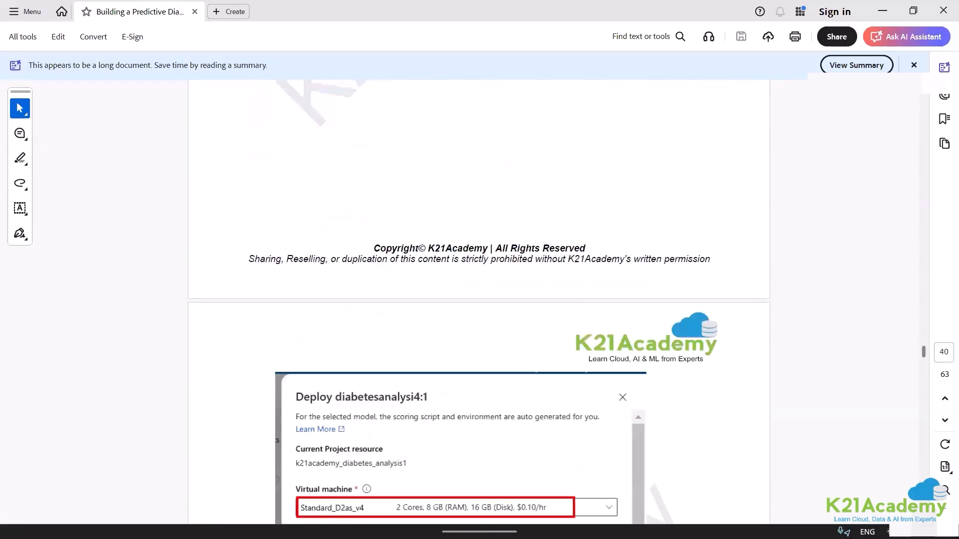
Examine the guide's Test the Deployed Service section and the Python request code with its diabetes input data.
scroll(479, 300, "down", 20)
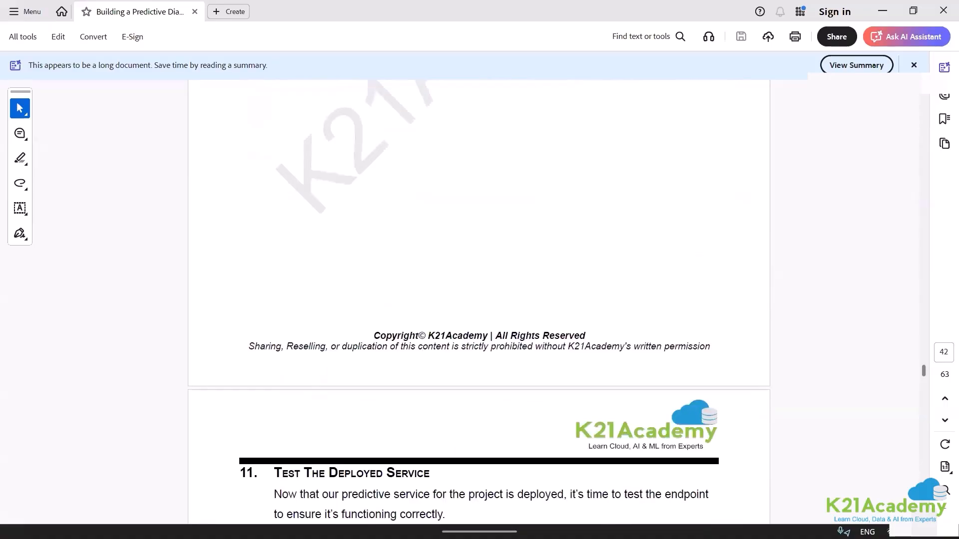
scroll(479, 300, "down", 20)
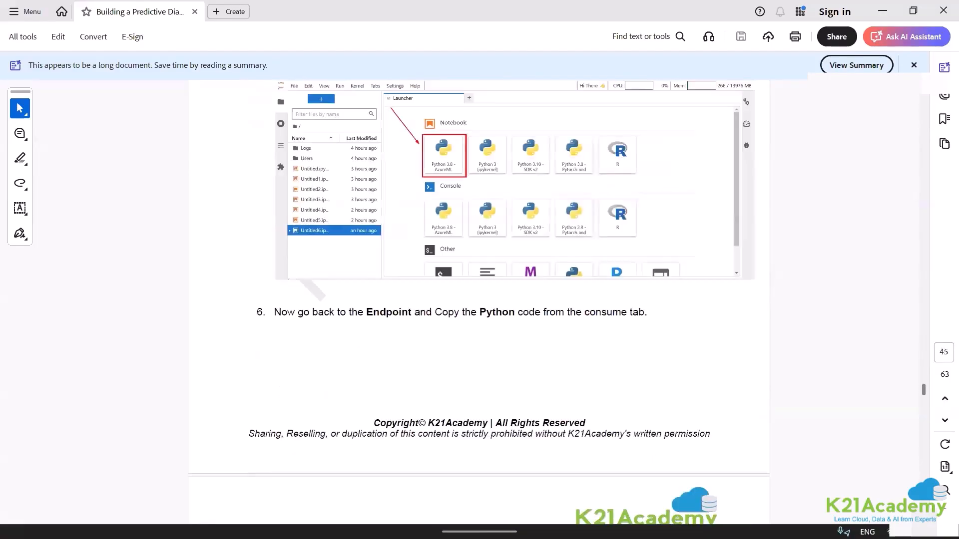
scroll(480, 300, "down", 7)
scroll(479, 300, "down", 20)
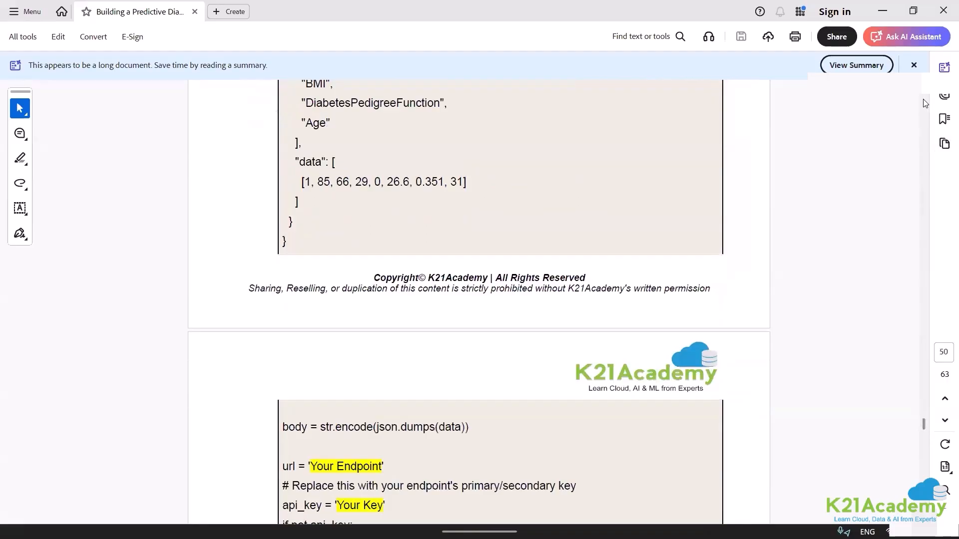
scroll(923, 103, "up", 12)
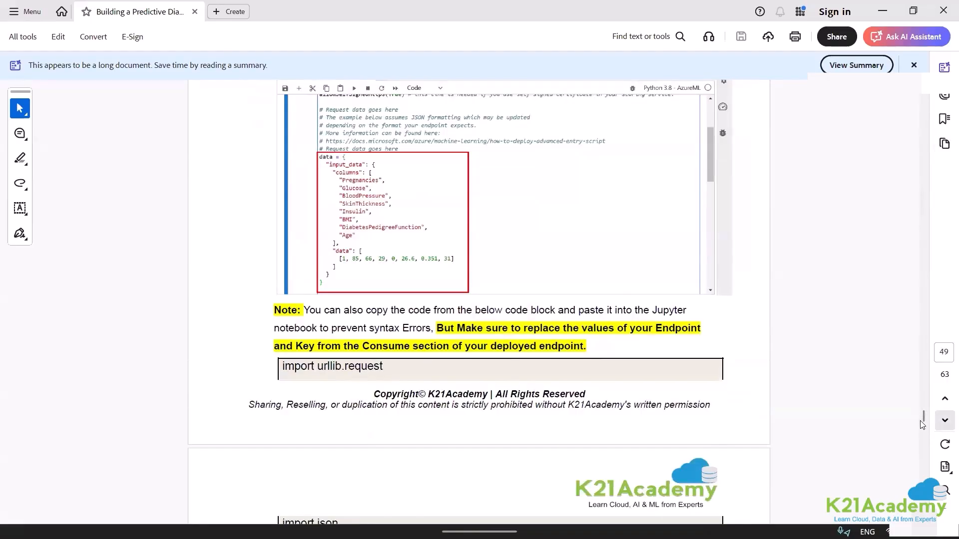
mouse_move(923, 419)
left_mouse_down()
mouse_move(934, 433)
mouse_move(933, 425)
left_mouse_up()
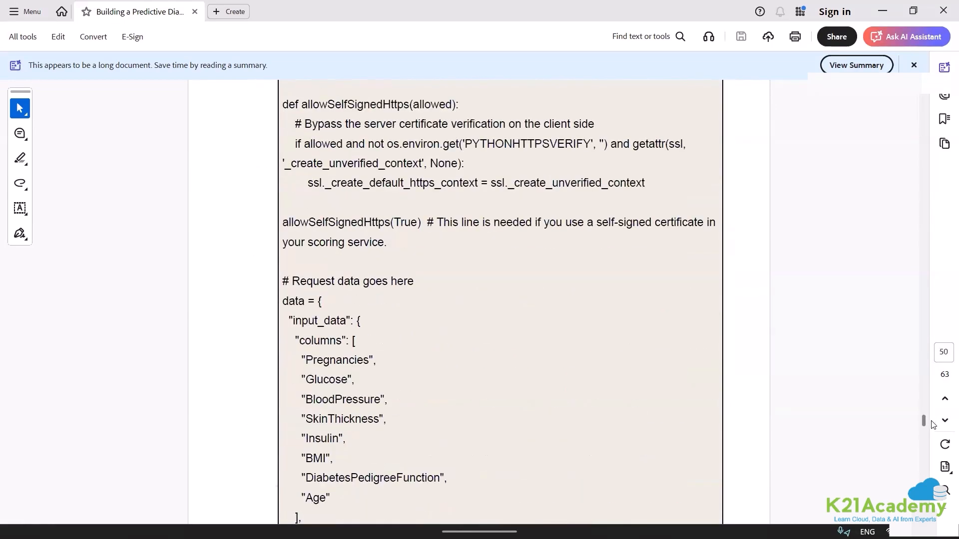
Switch back to Firefox and retry loading the amlresource-flxgj Swagger page.
mouse_move(426, 517)
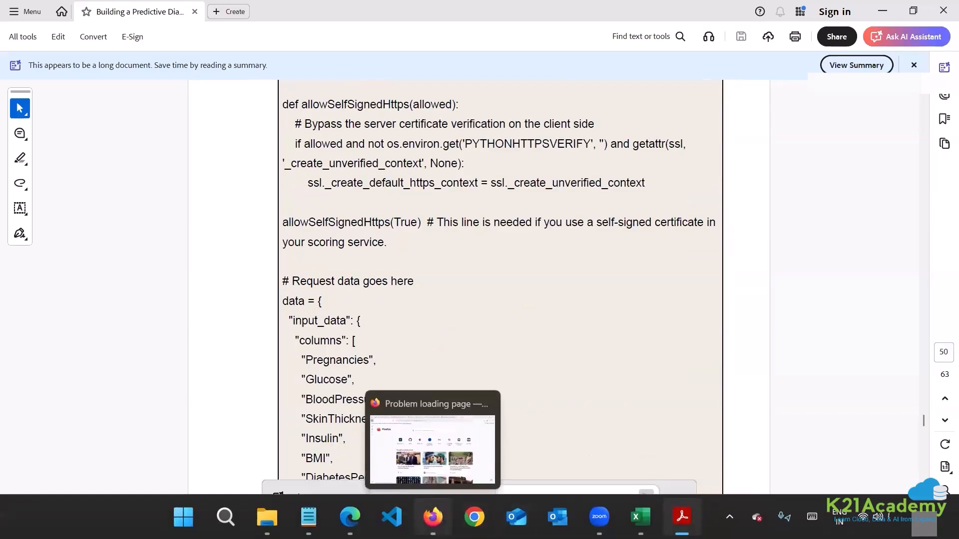
mouse_move(344, 516)
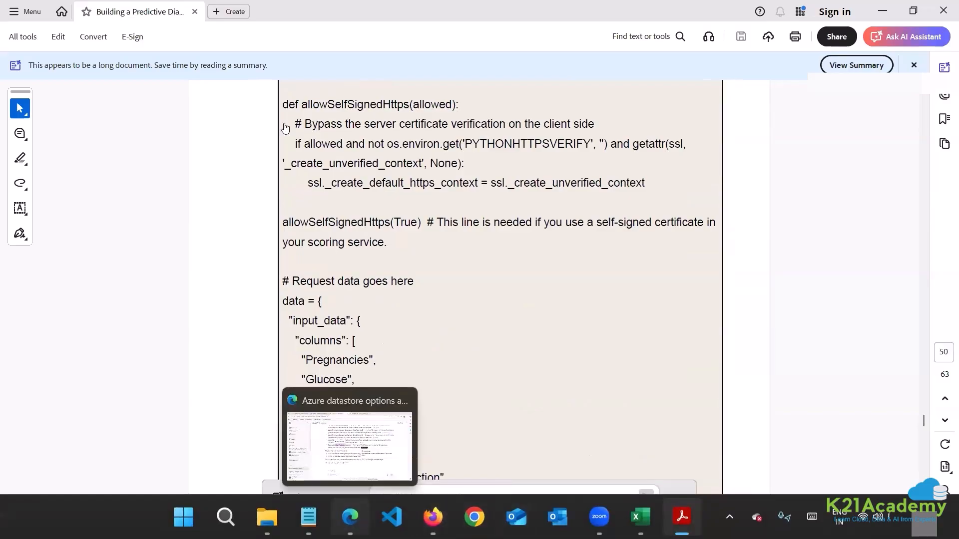
left_click(349, 444)
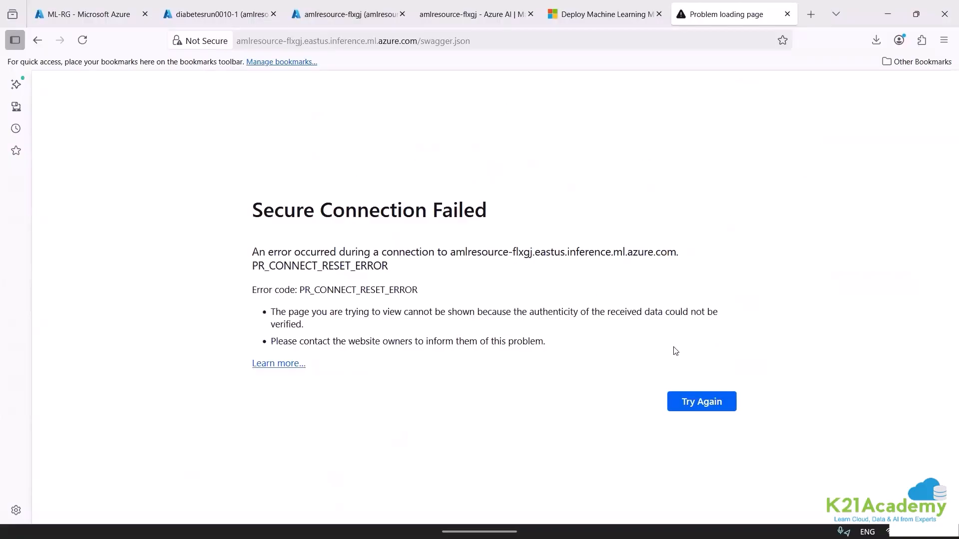
left_click(701, 401)
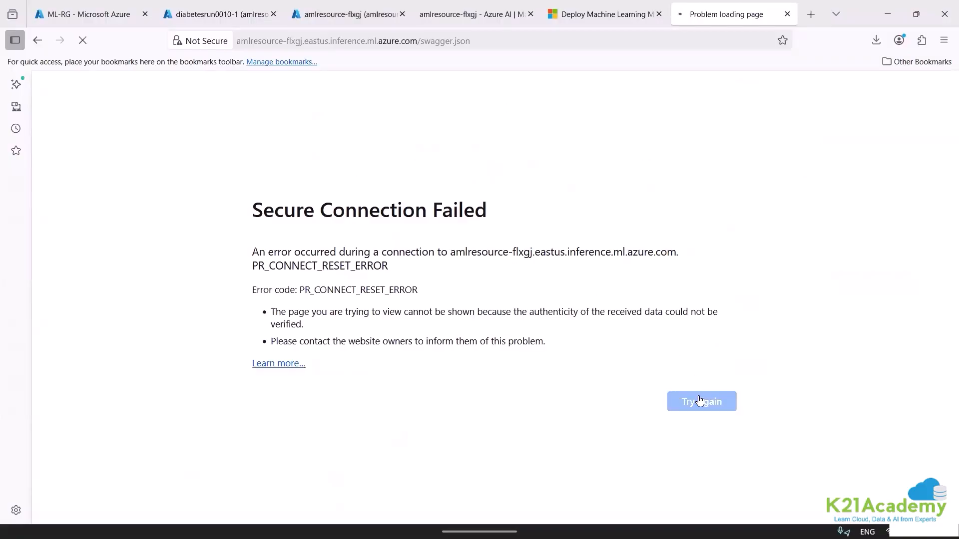
Return to Machine Learning Studio and check the operation state of the deploy-model-on-my-own real-time endpoint.
left_click(87, 14)
left_click(219, 14)
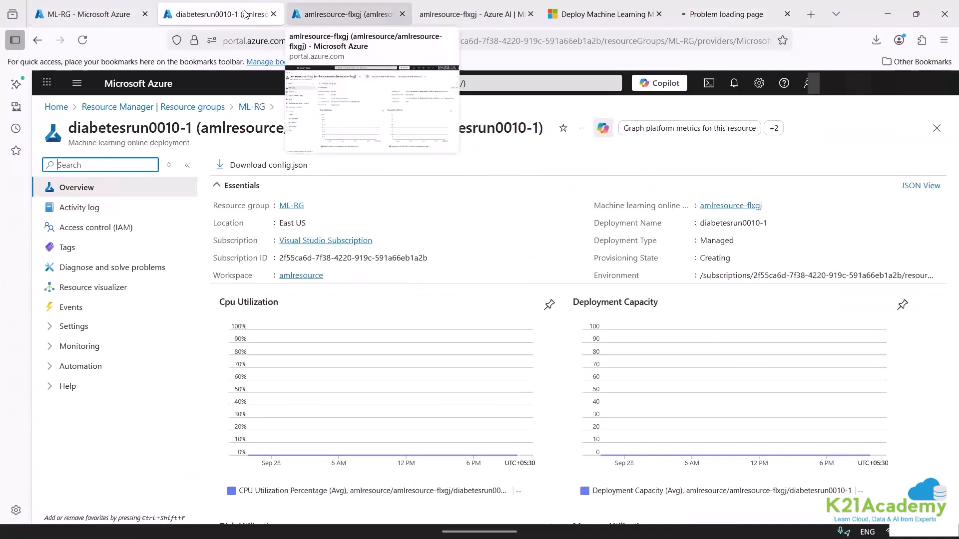
left_click(349, 14)
left_click(469, 14)
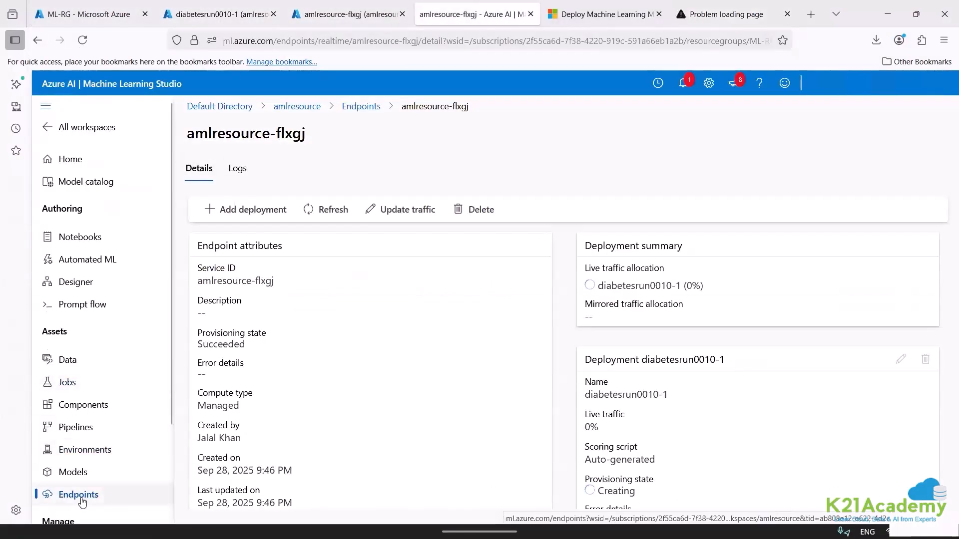
left_click(50, 496)
left_click(273, 331)
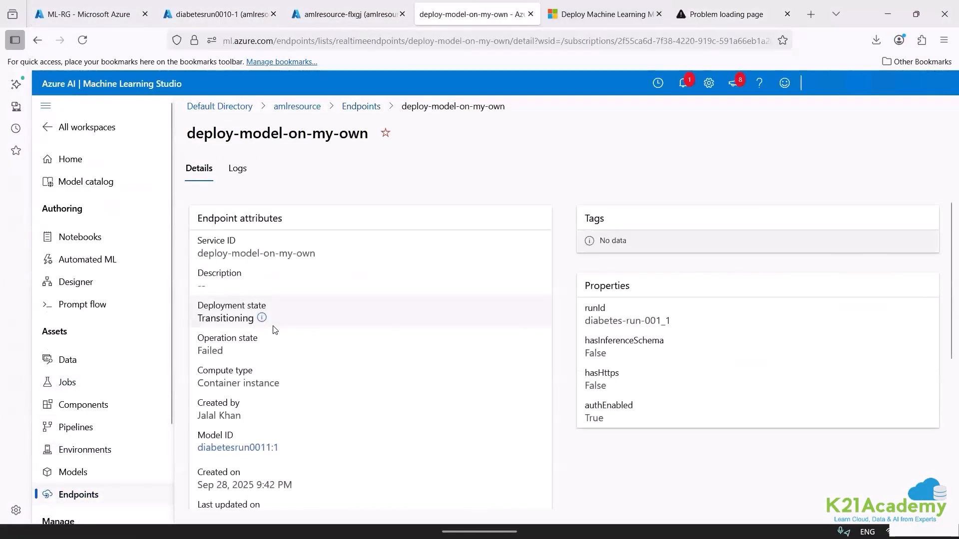
right_click(217, 350)
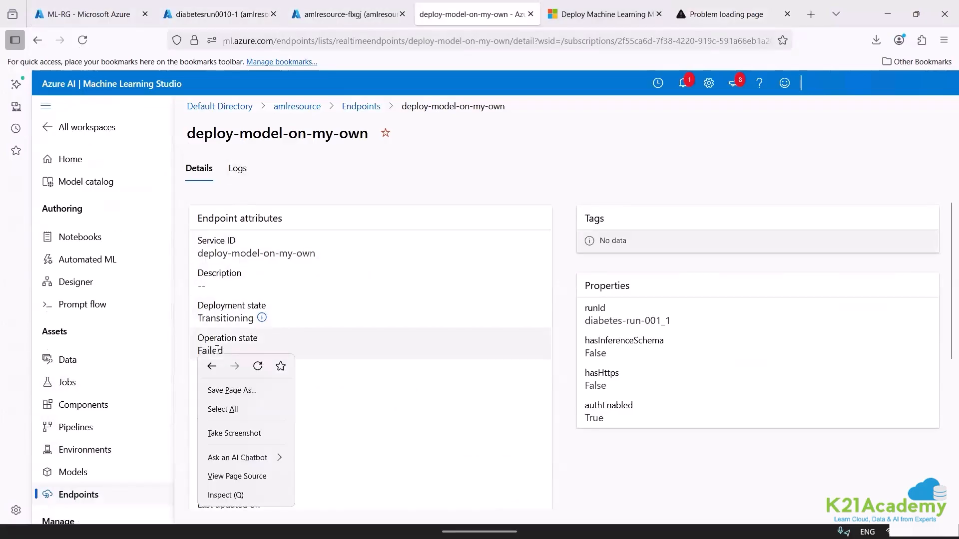
key("Escape")
double_click(217, 350)
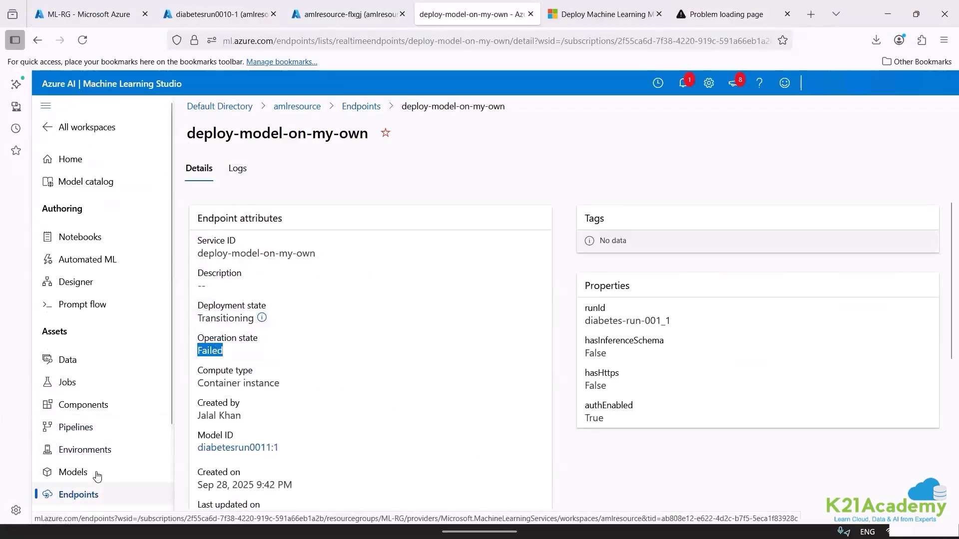
View the details of the amlresource-flxgj endpoint, and reopen those of deploy-model-on-my-own to compare.
left_click(78, 494)
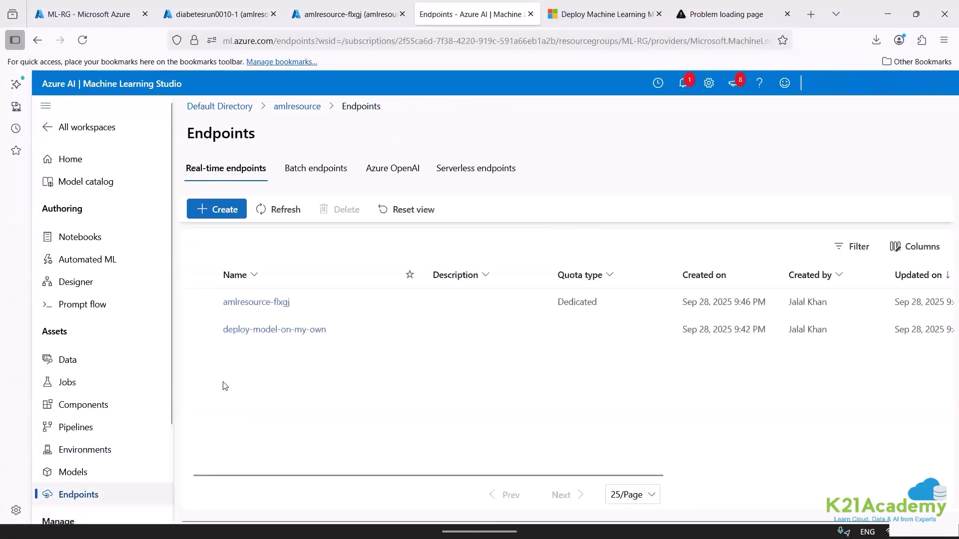
left_click(256, 304)
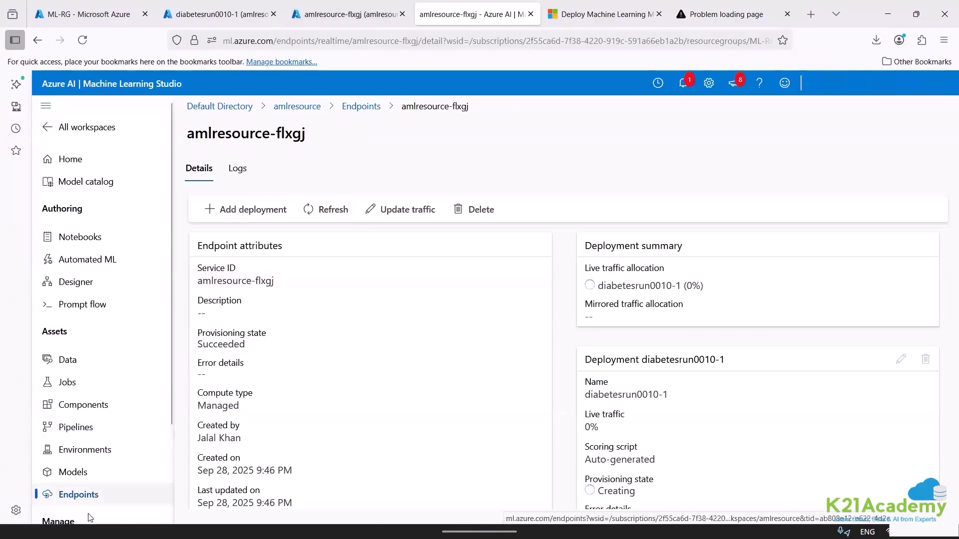
left_click(70, 494)
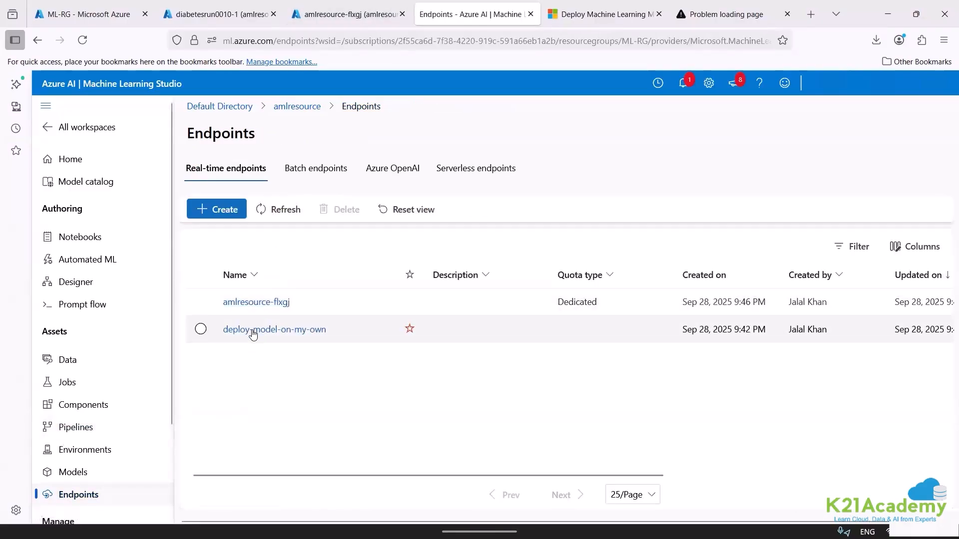
left_click(253, 330)
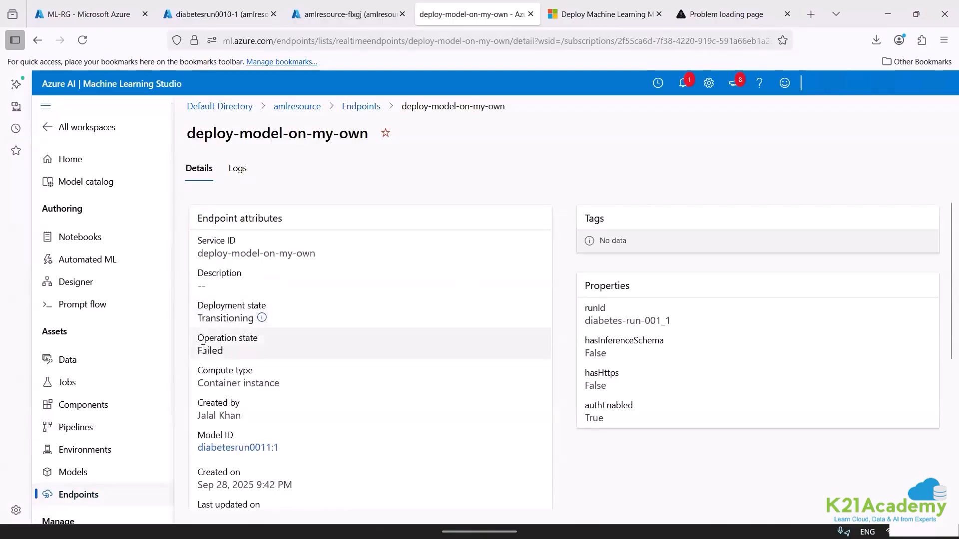
Check the operation state and the logs of the deploy-model-on-my-own endpoint, ending on its details.
left_click_drag(226, 350, 199, 352)
left_click(238, 170)
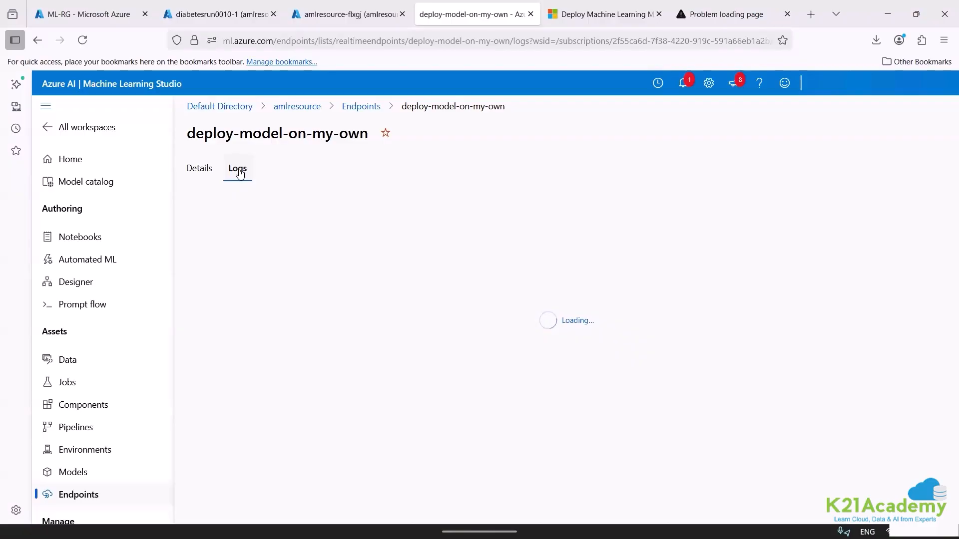
left_click(208, 170)
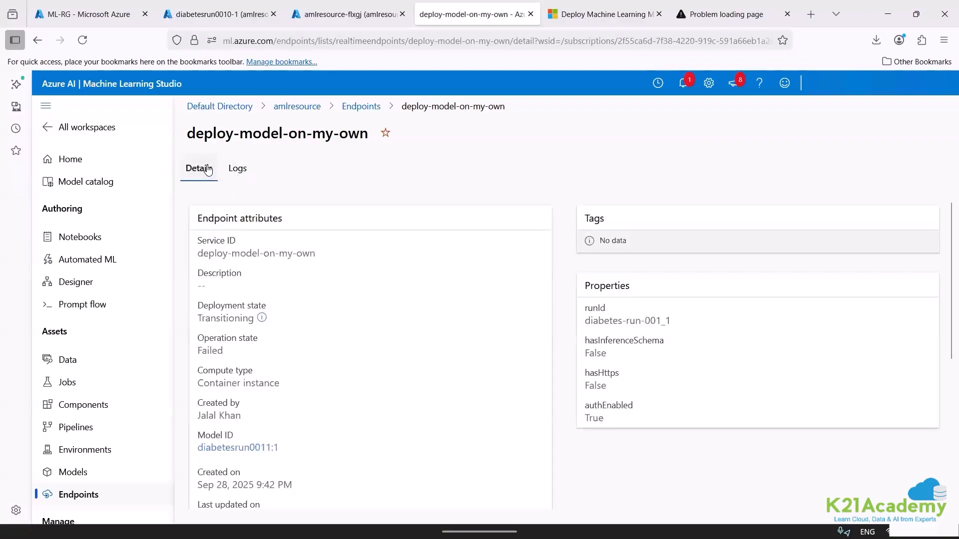
Review the workspace's data assets, jobs, endpoints and model list, ending on the list of real-time endpoints.
left_click(96, 359)
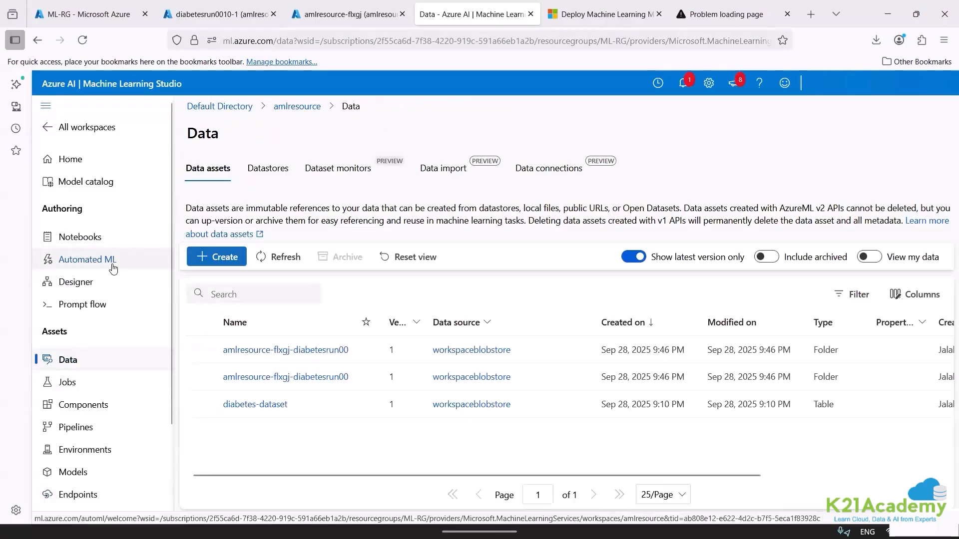
left_click(94, 382)
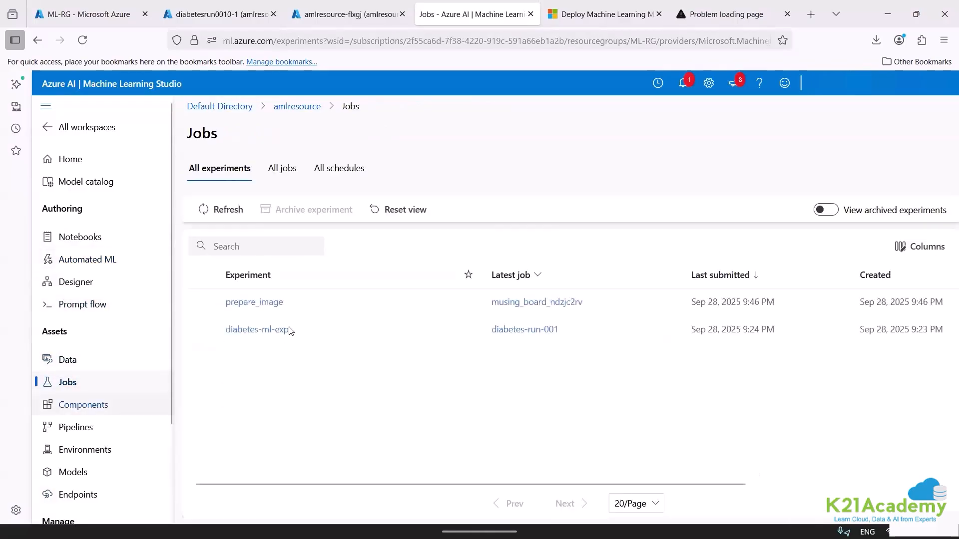
left_click(105, 493)
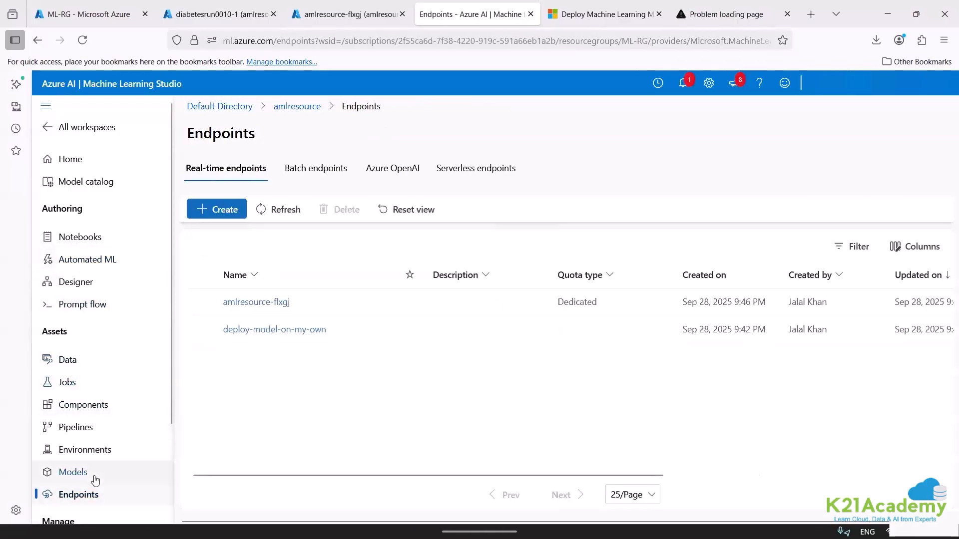
left_click(94, 479)
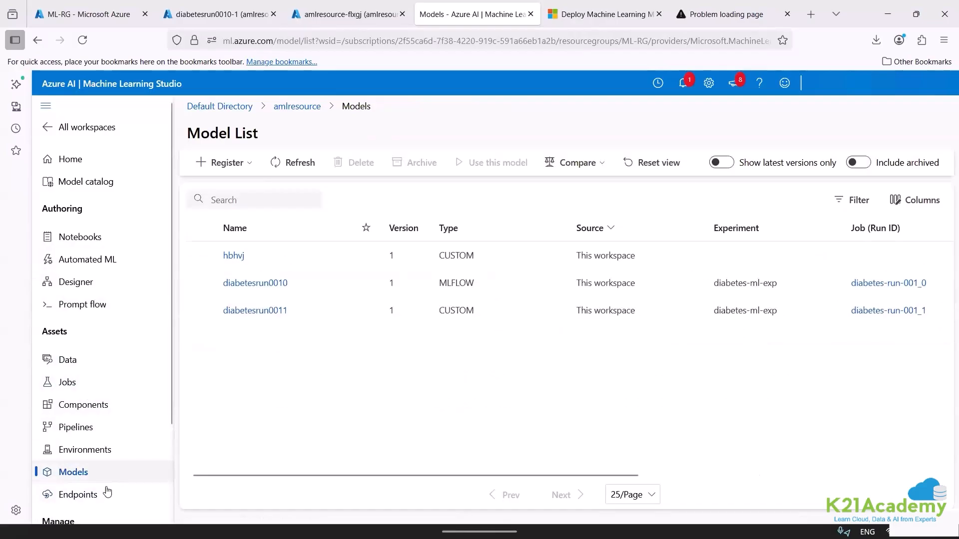
left_click(107, 493)
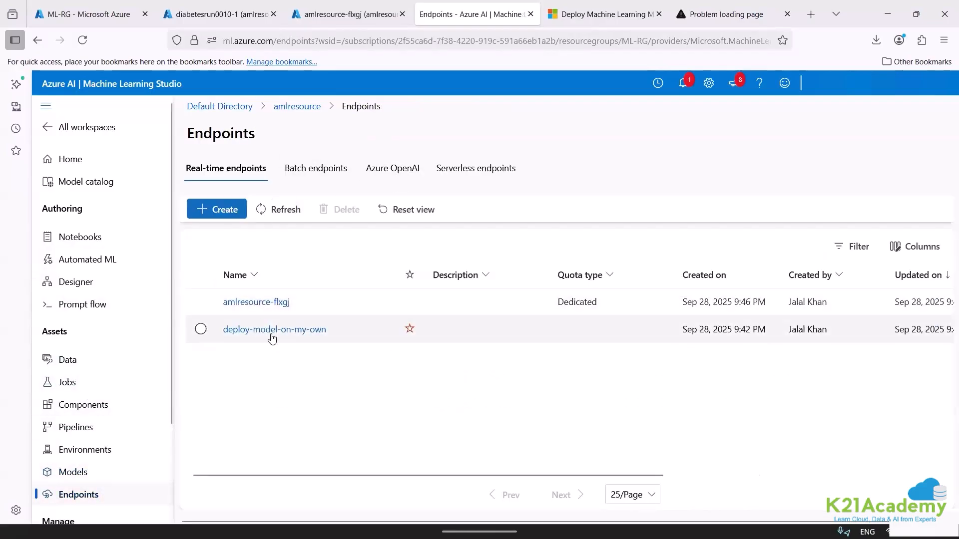
Compare the amlresource-flxgj endpoint details in Machine Learning Studio with its overview in the Azure portal.
left_click(251, 304)
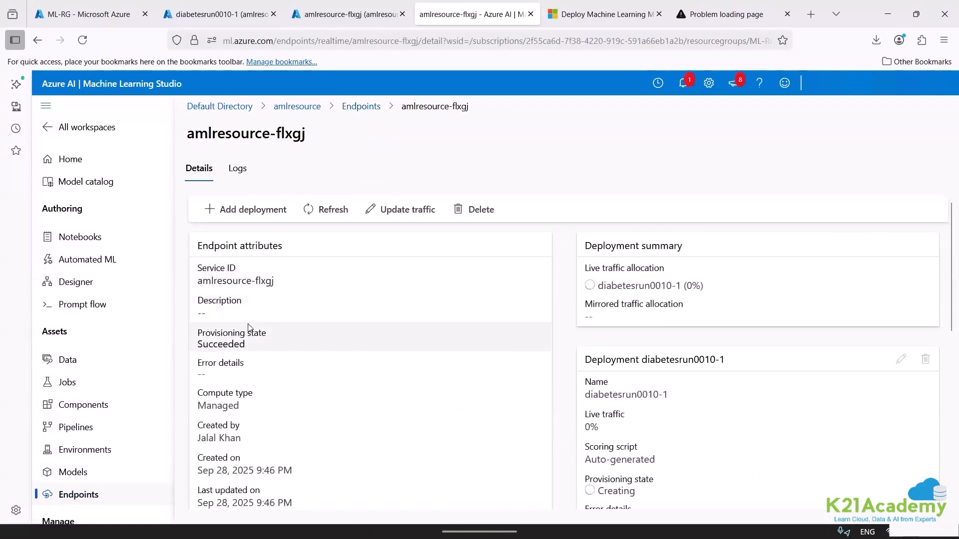
left_click(307, 7)
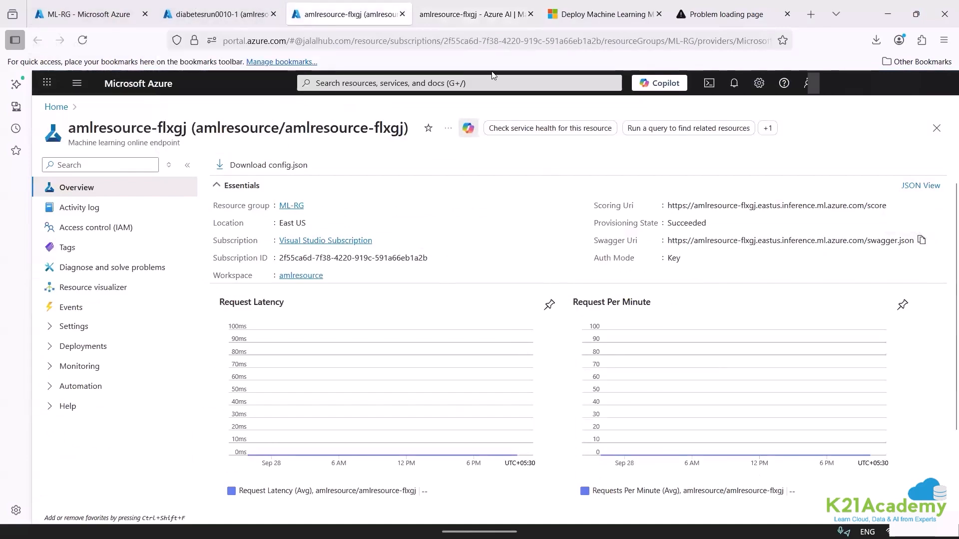
left_click(473, 11)
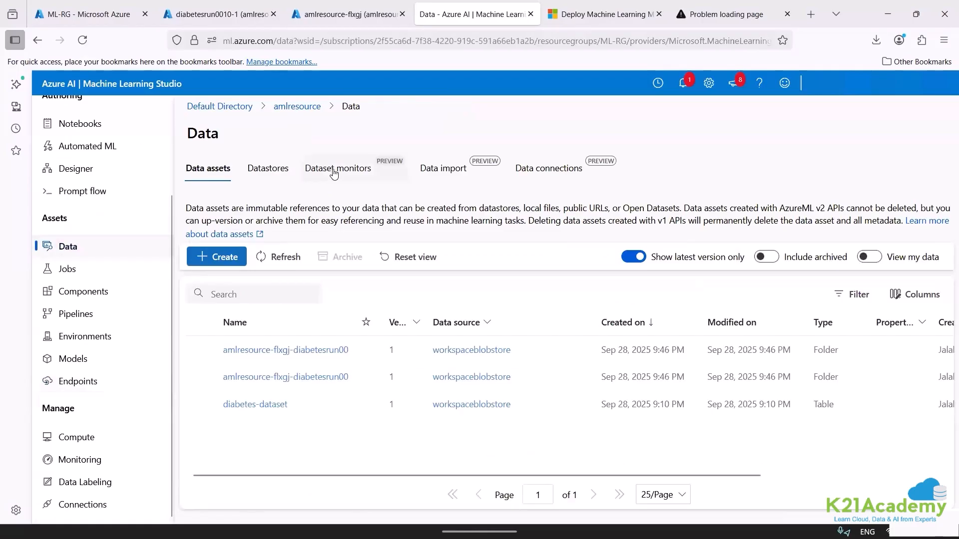
View the Dataset monitors page of the workspace's data and highlight the phrases "inference data" and "training dataset".
left_click(334, 170)
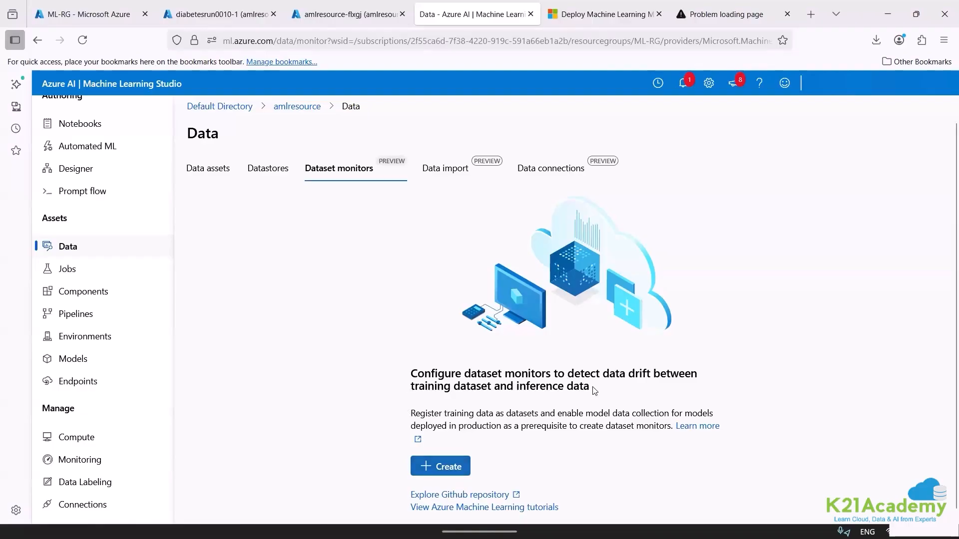
left_click_drag(595, 390, 518, 398)
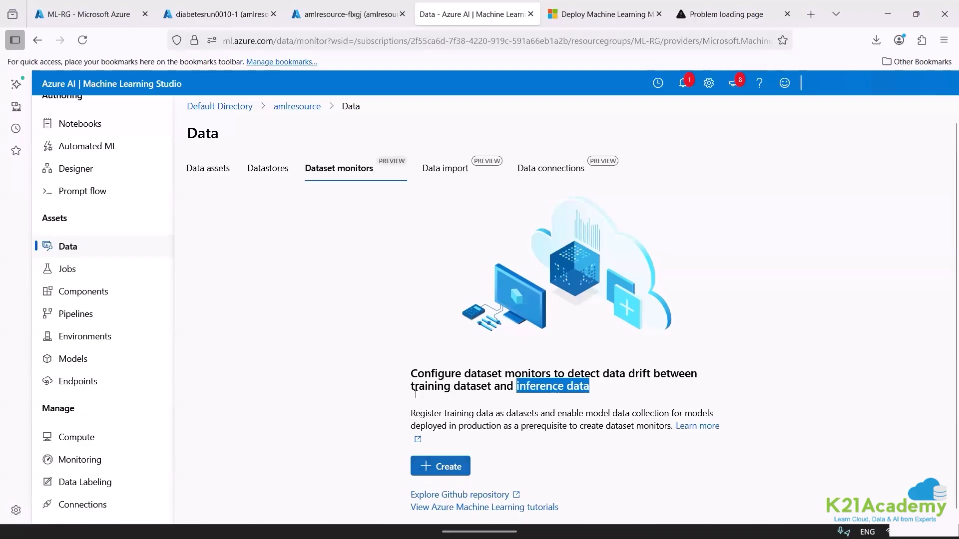
left_click_drag(412, 392, 492, 385)
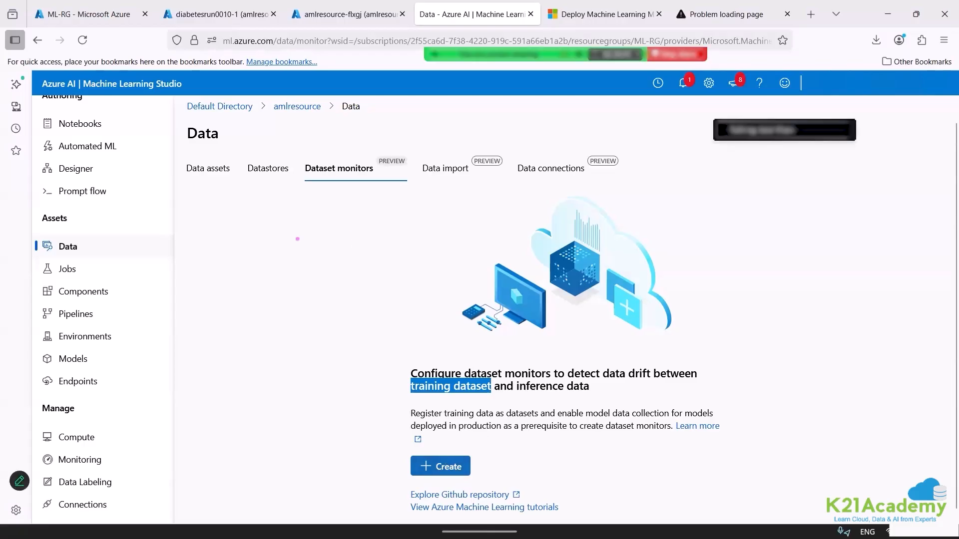
Annotate the Dataset monitors page with a two-line text note reading "cal" and "100".
left_click_drag(250, 243, 250, 266)
type("cal")
key("Return")
type("100")
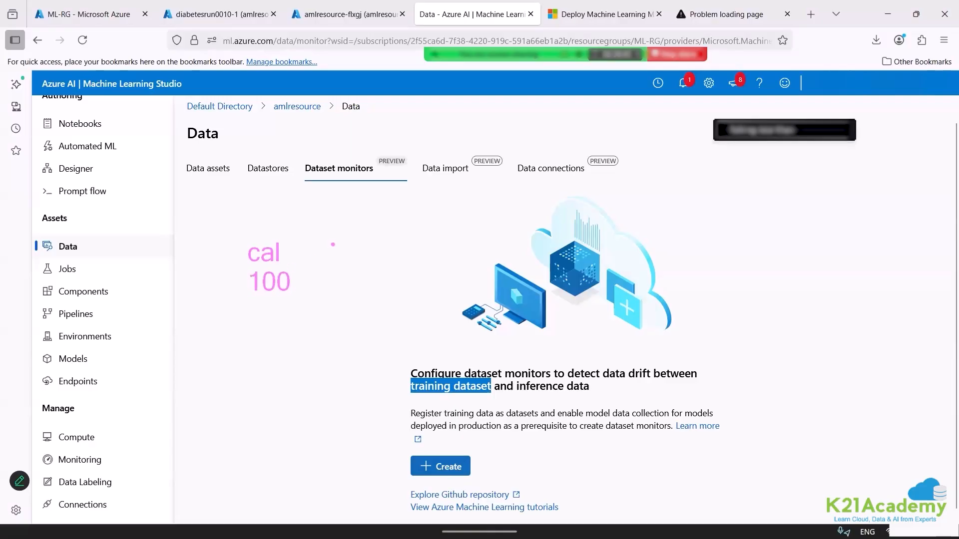
Add a second two-line text annotation reading "cal" and "150" beside the first note.
left_click(332, 245)
type("cal")
key("Return")
type("15-0")
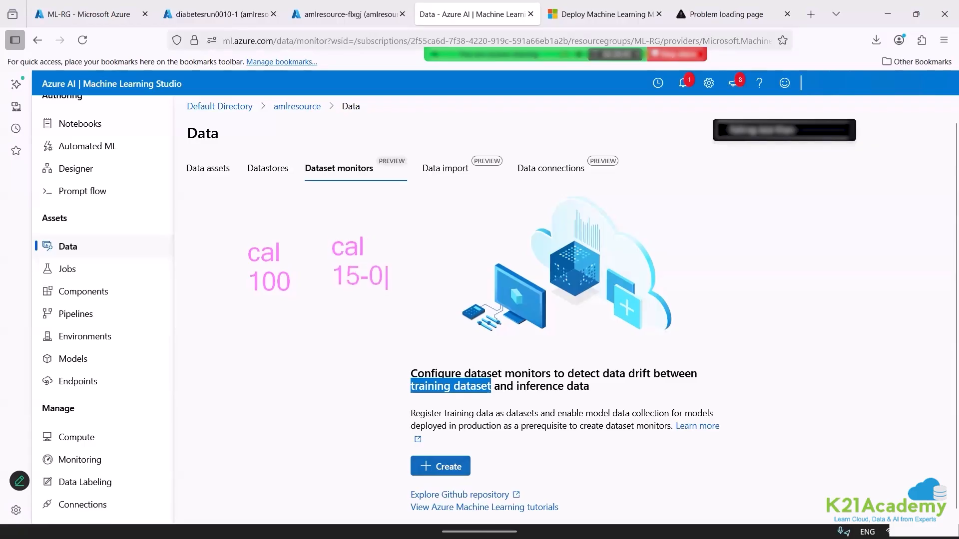
key("BackSpace")
key("BackSpace")
type("0")
Draw a freehand "33%" below the two text annotations.
left_click_drag(246, 375, 260, 412)
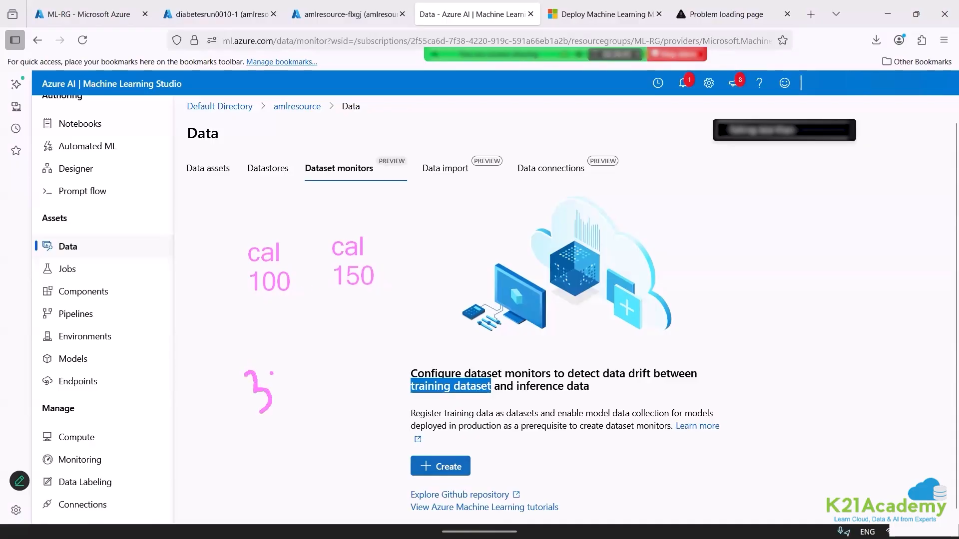
left_click_drag(275, 359, 300, 388)
mouse_move(326, 328)
left_mouse_down()
mouse_move(326, 363)
mouse_move(337, 373)
left_mouse_up()
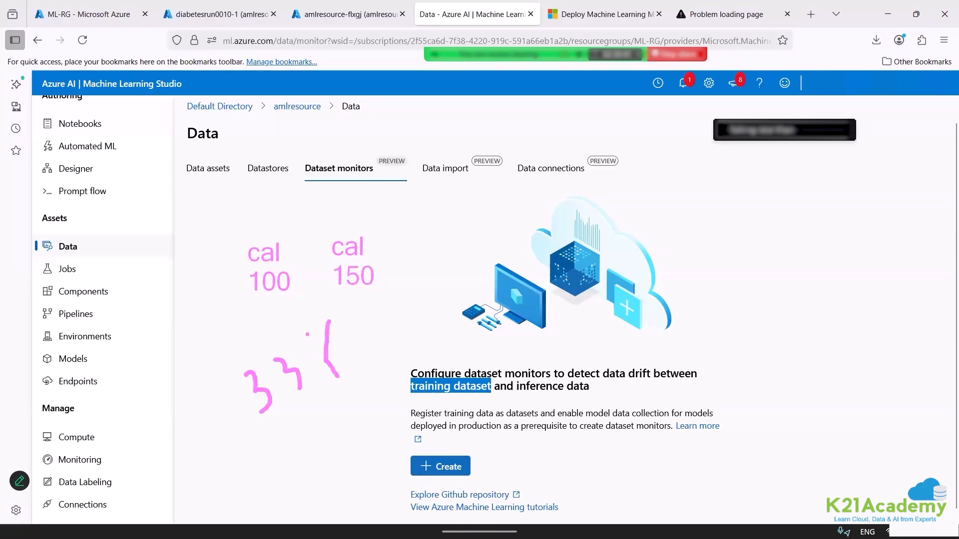
left_click_drag(307, 333, 308, 332)
left_click(360, 362)
Draw check marks around the two text annotations and a freehand box around the "cal 150" note.
left_click_drag(205, 234, 260, 215)
mouse_move(337, 217)
left_mouse_down()
mouse_move(344, 225)
mouse_move(383, 202)
left_mouse_up()
mouse_move(308, 238)
left_mouse_down()
mouse_move(320, 312)
mouse_move(414, 252)
mouse_move(351, 225)
mouse_move(309, 237)
left_mouse_up()
left_click_drag(215, 329, 249, 303)
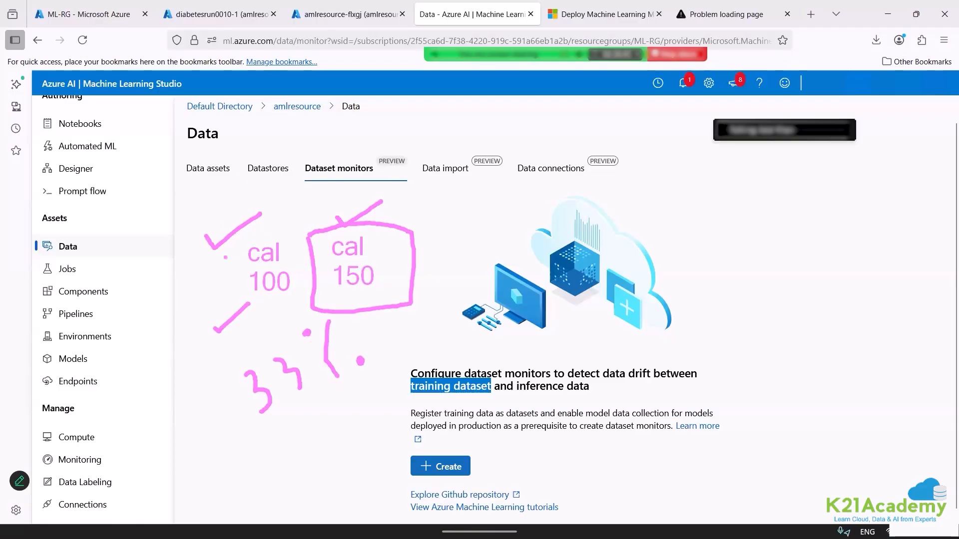
mouse_move(243, 281)
left_mouse_down()
mouse_move(257, 310)
mouse_move(272, 275)
mouse_move(251, 272)
left_mouse_up()
mouse_move(347, 236)
left_mouse_down()
mouse_move(294, 204)
mouse_move(250, 235)
mouse_move(251, 255)
mouse_move(269, 237)
left_mouse_up()
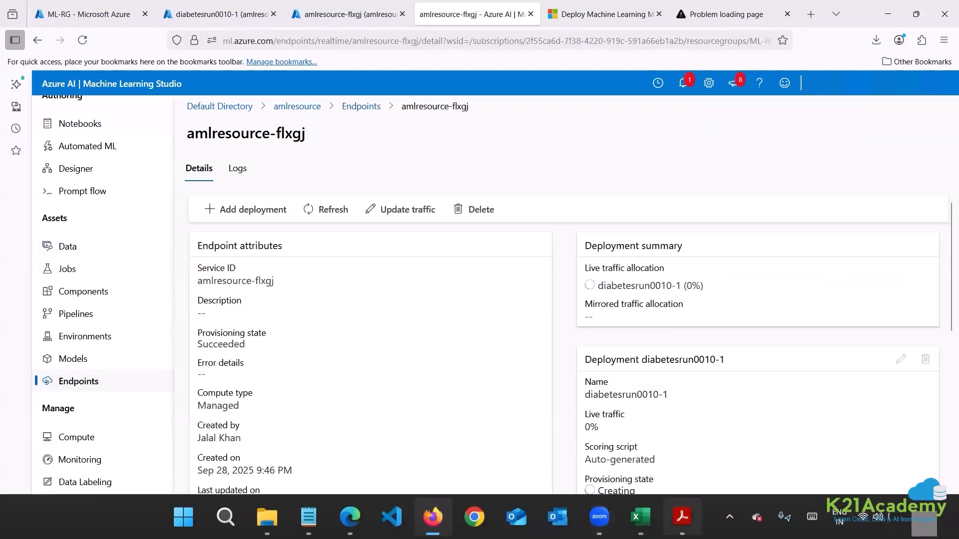
Switch to the PDF guide in Acrobat and examine the endpoint URL and key code, the notebook run and its prediction output.
mouse_move(682, 517)
left_click(645, 405)
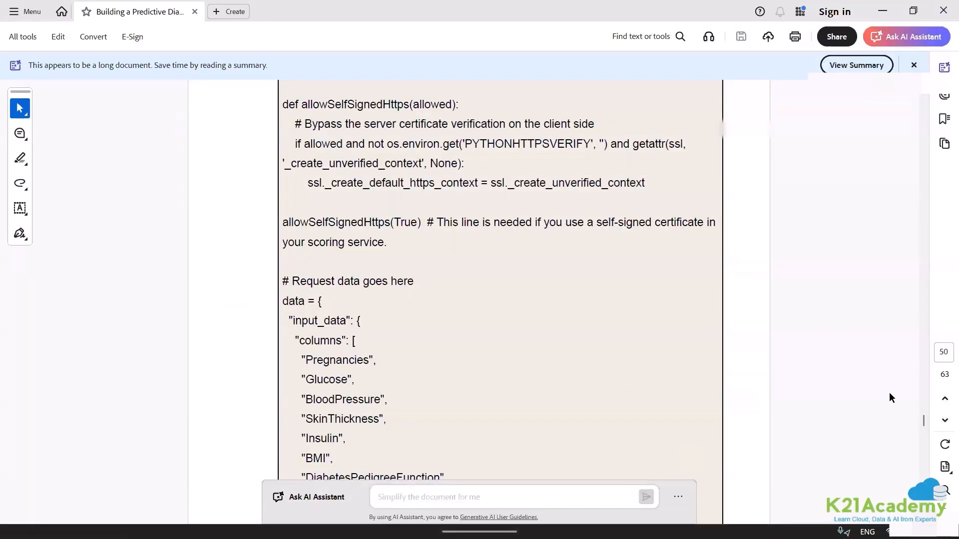
scroll(926, 422, "down", 10)
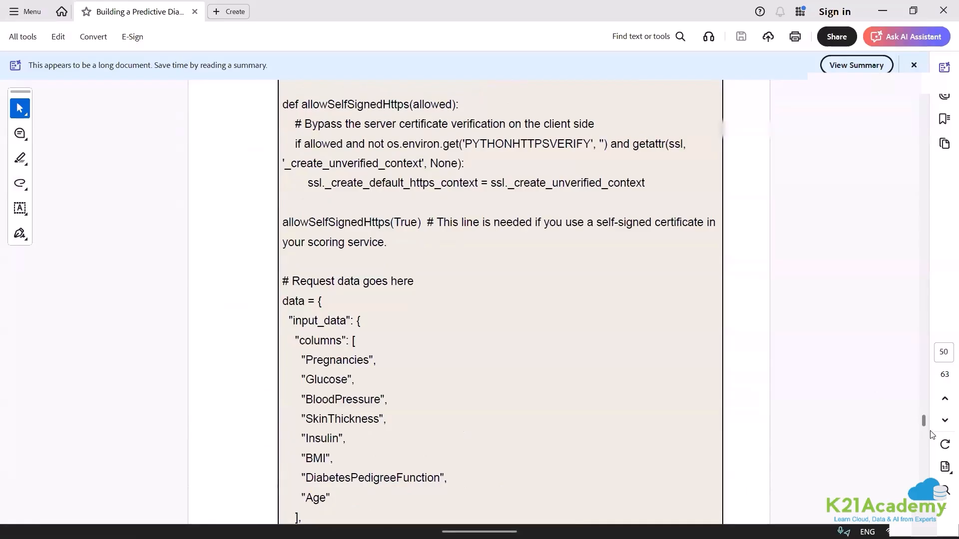
left_click_drag(930, 432, 933, 432)
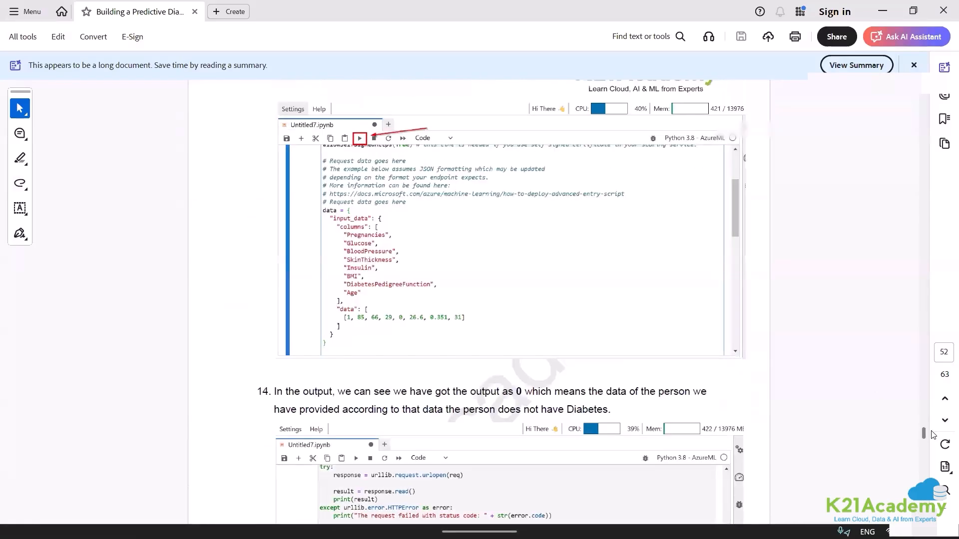
scroll(618, 436, "up", 4)
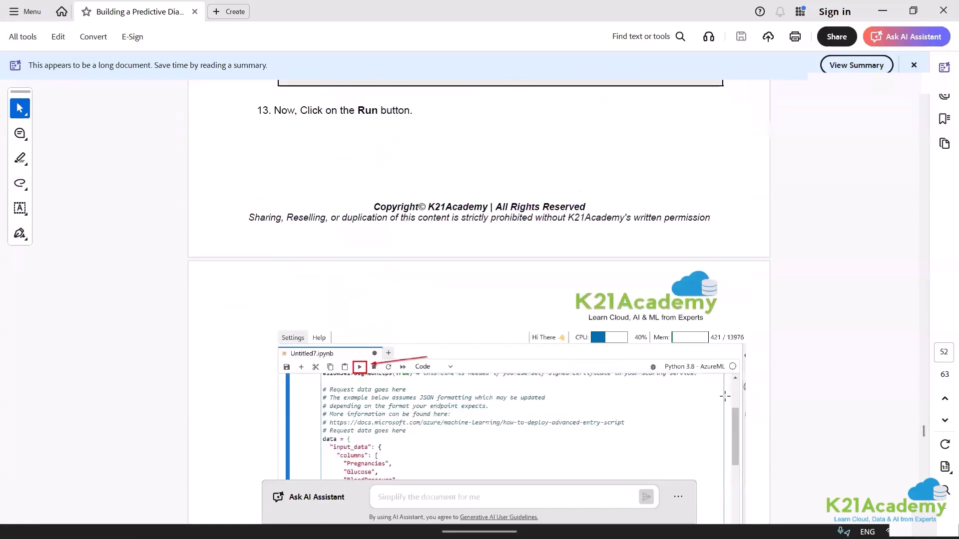
left_click_drag(922, 433, 934, 448)
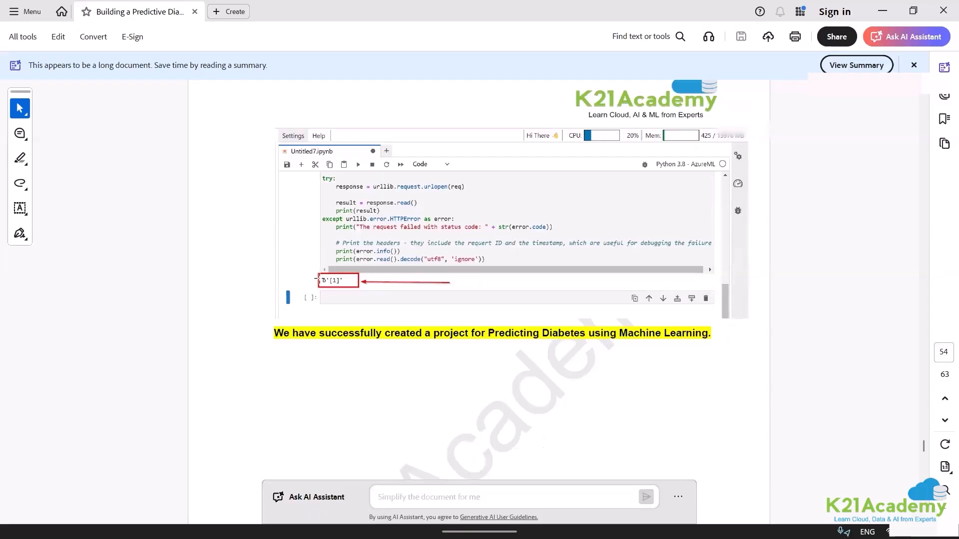
key("ctrl+plus")
key("ctrl+plus")
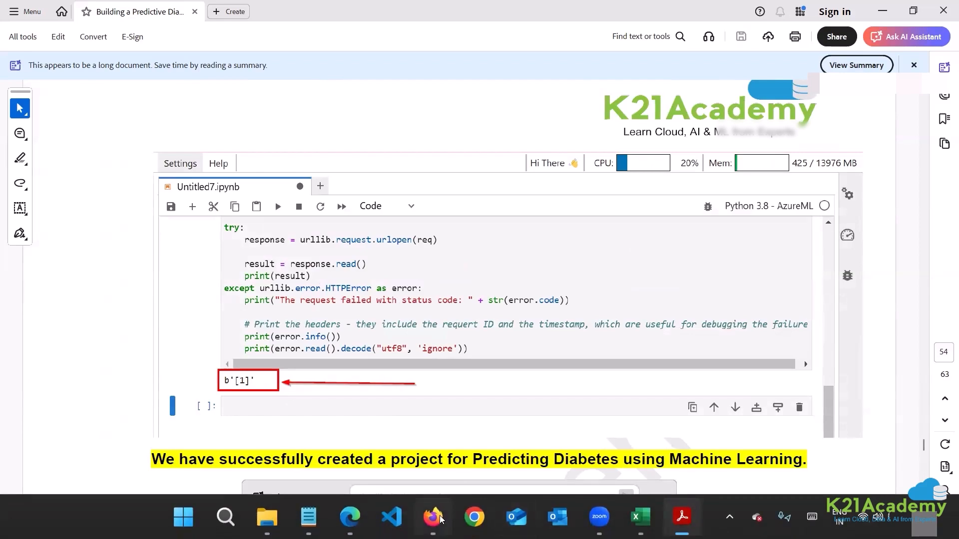
Return to Firefox, reopen the details of the amlresource-flxgj real-time endpoint and copy its REST endpoint URL.
mouse_move(439, 518)
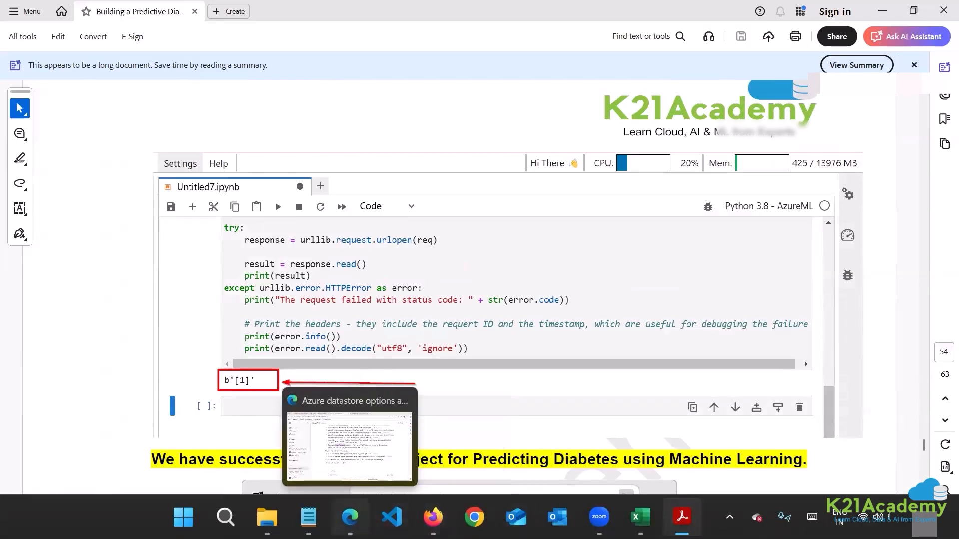
left_click(349, 517)
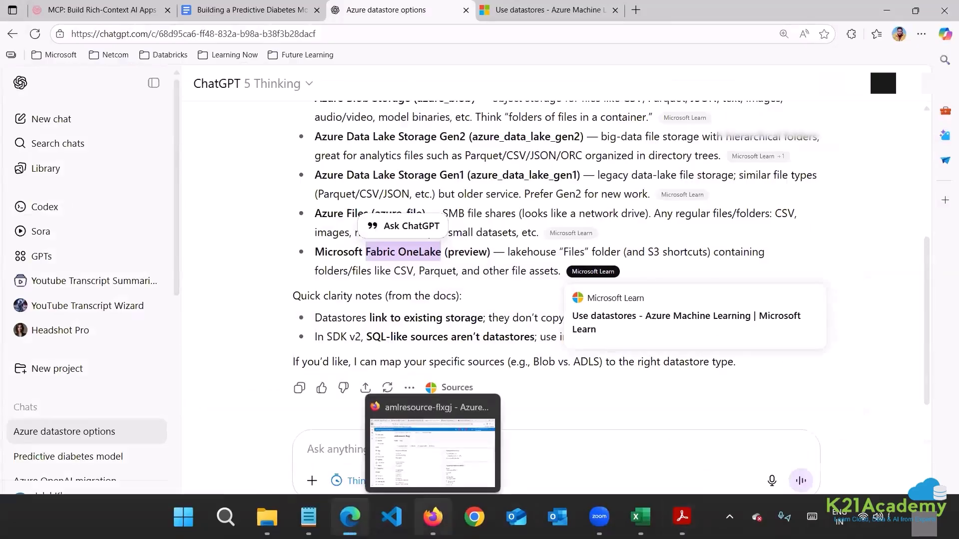
left_click(432, 517)
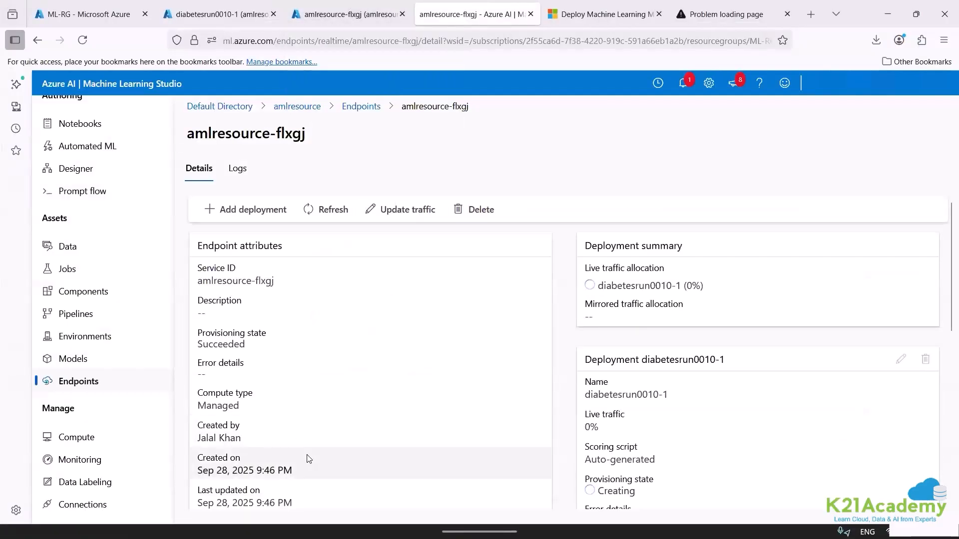
left_click(72, 385)
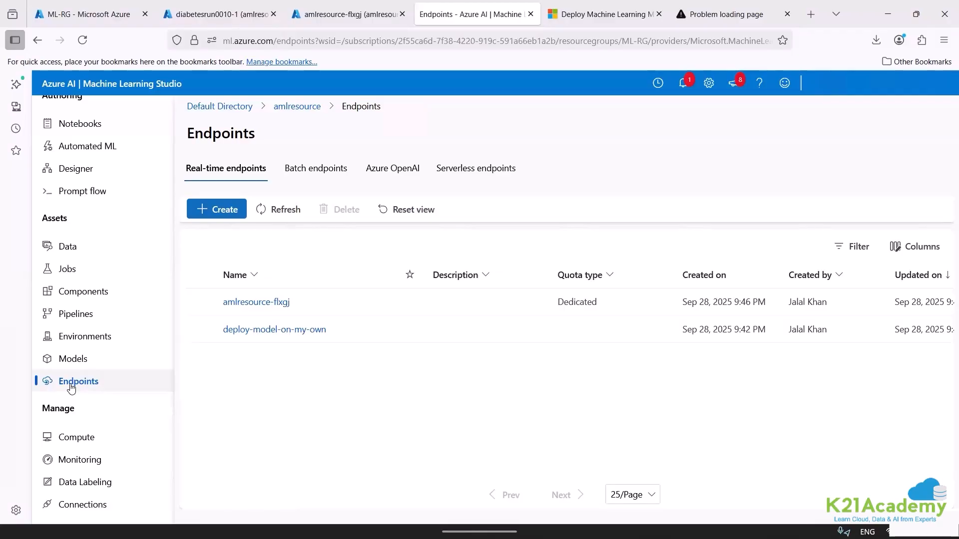
left_click(286, 305)
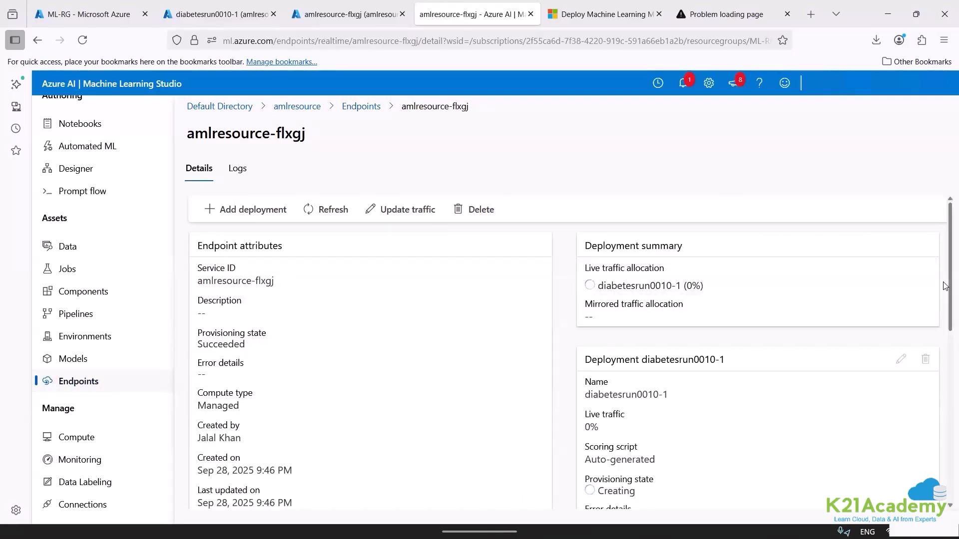
left_click_drag(946, 286, 945, 416)
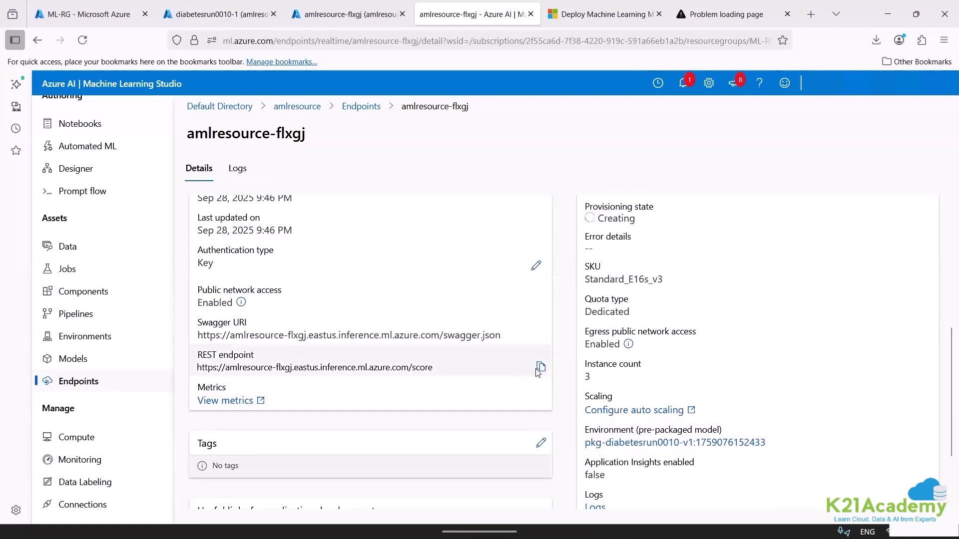
left_click(538, 370)
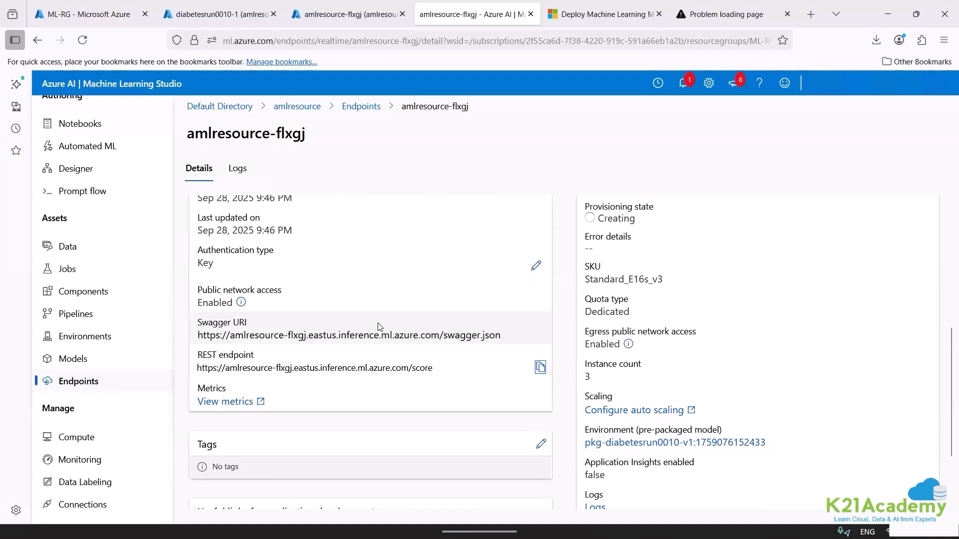